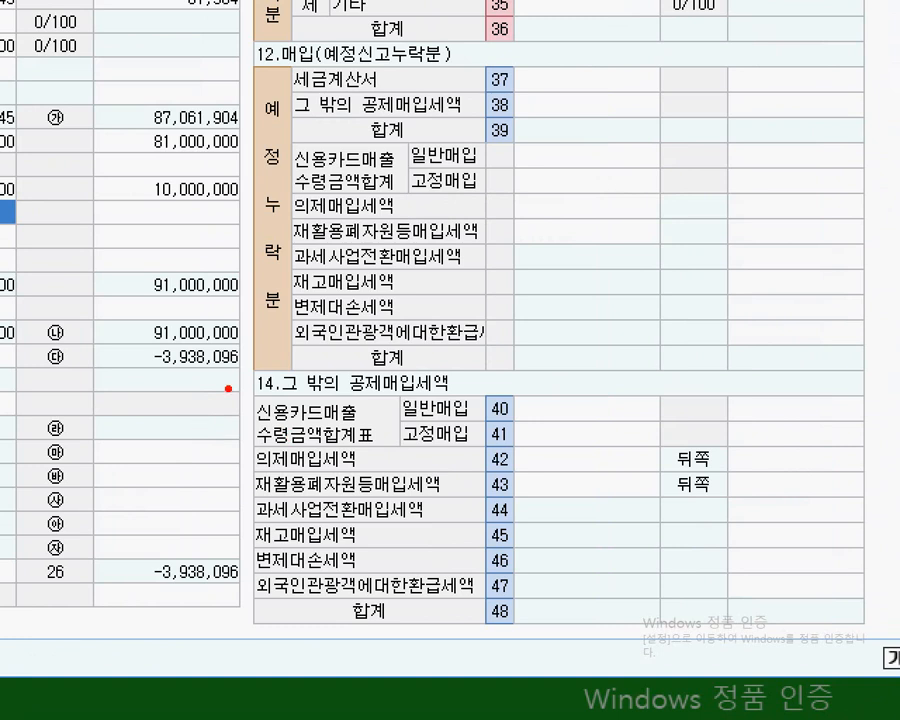
Examine the credit card receipt rows 40 and 41 under 14.그 밖의 공제매입세액, including their amount and tax cells.
mouse_move(226, 388)
mouse_down()
mouse_move(470, 467)
mouse_move(866, 476)
mouse_up()
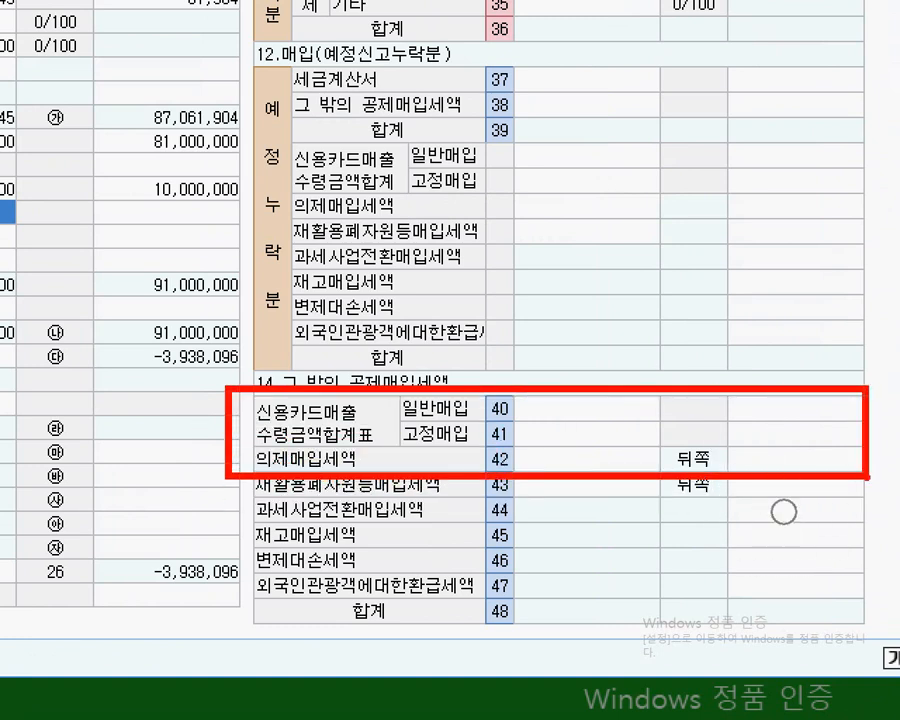
drag(319, 433, 320, 262)
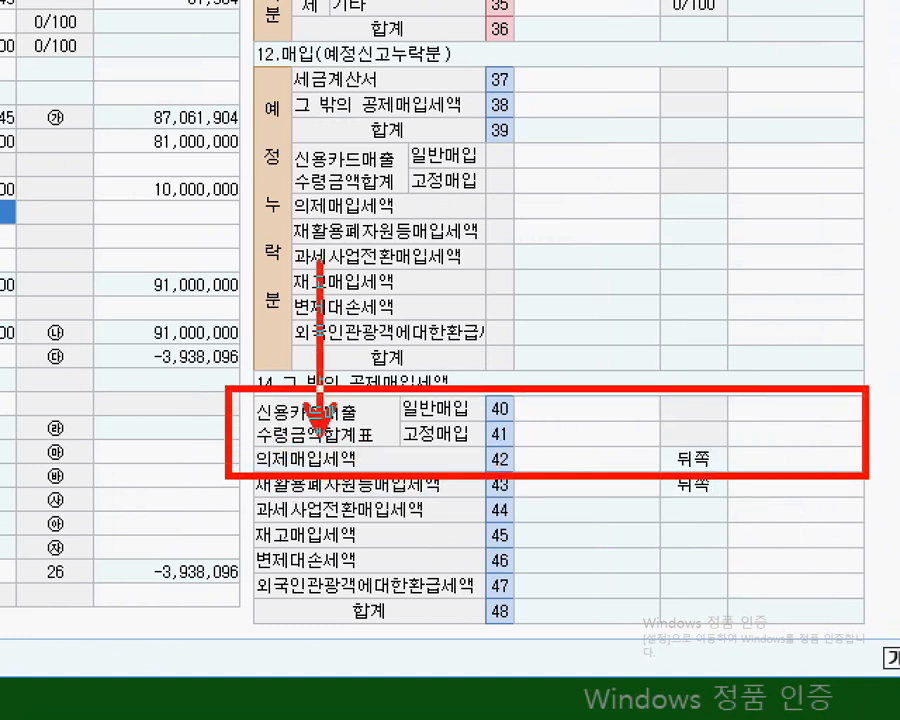
mouse_move(380, 348)
mouse_down()
mouse_move(490, 360)
mouse_move(487, 465)
mouse_up()
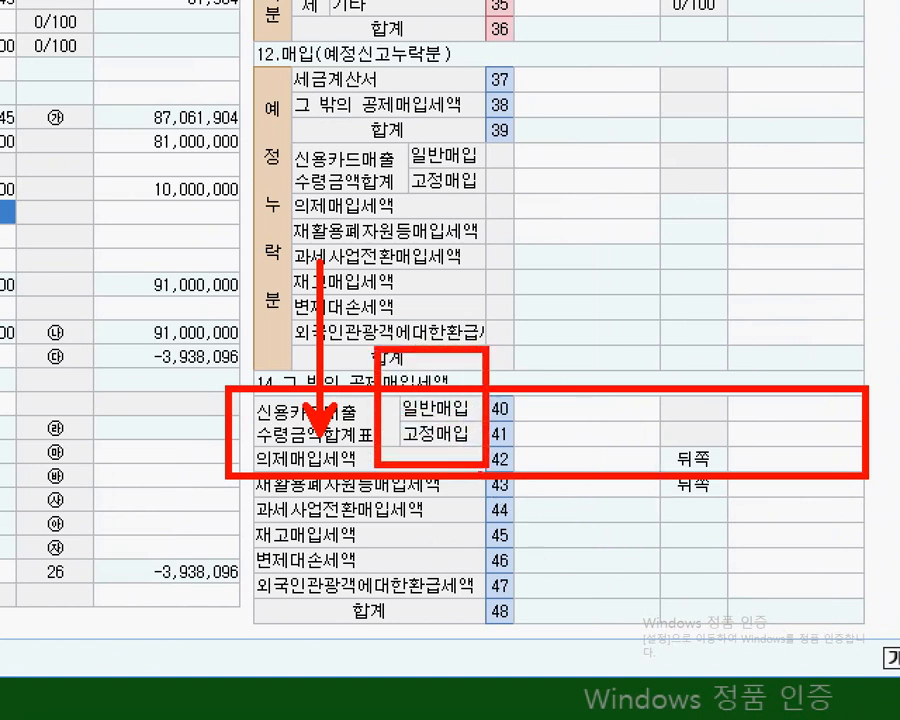
mouse_move(391, 396)
mouse_down()
mouse_move(820, 448)
mouse_move(870, 423)
mouse_up()
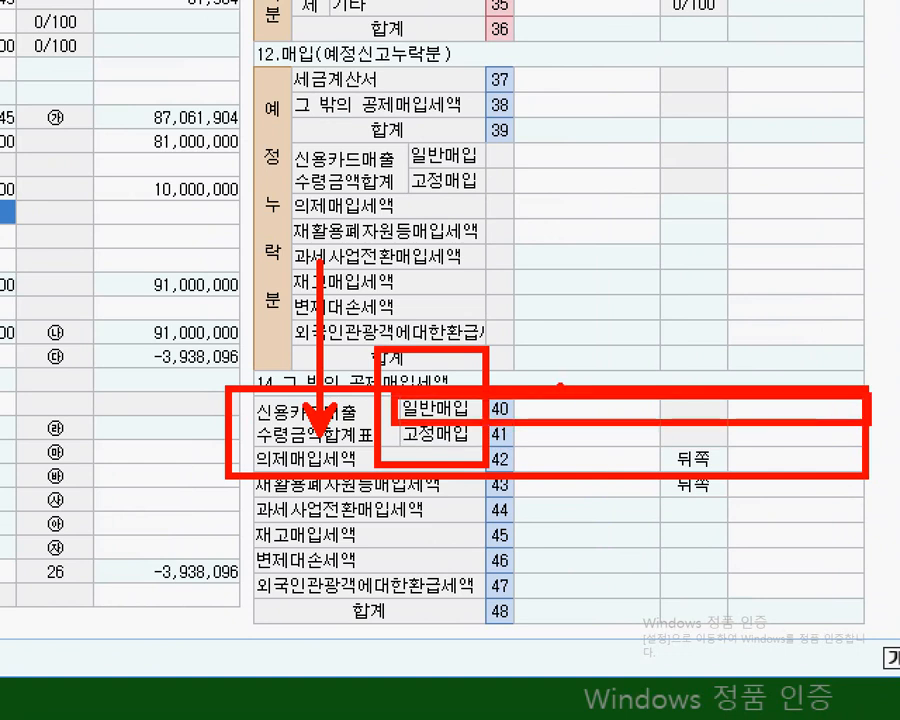
drag(577, 300, 563, 410)
drag(805, 285, 788, 403)
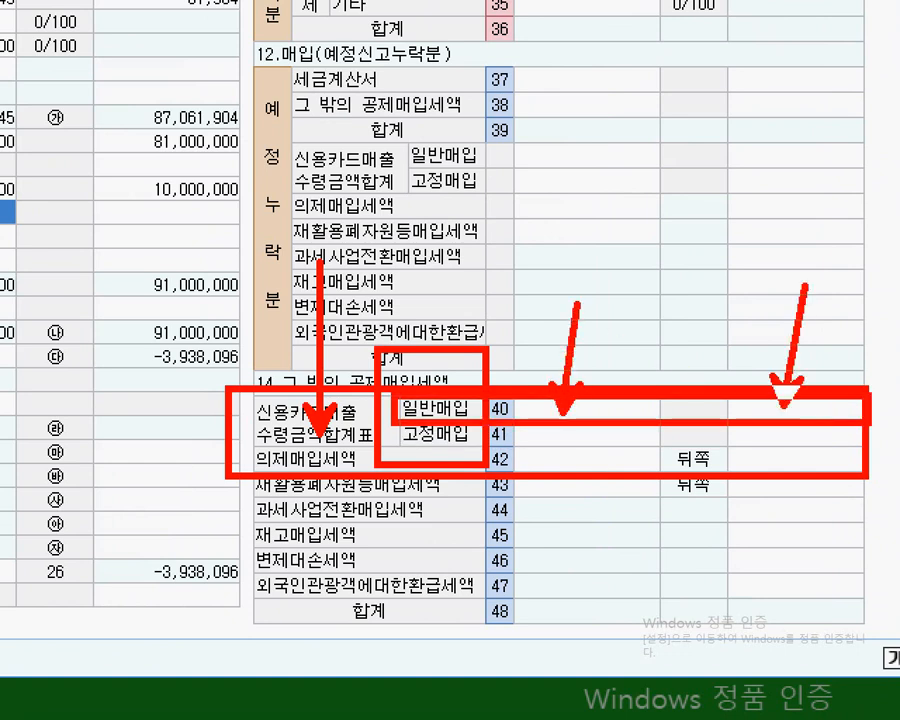
key(Escape)
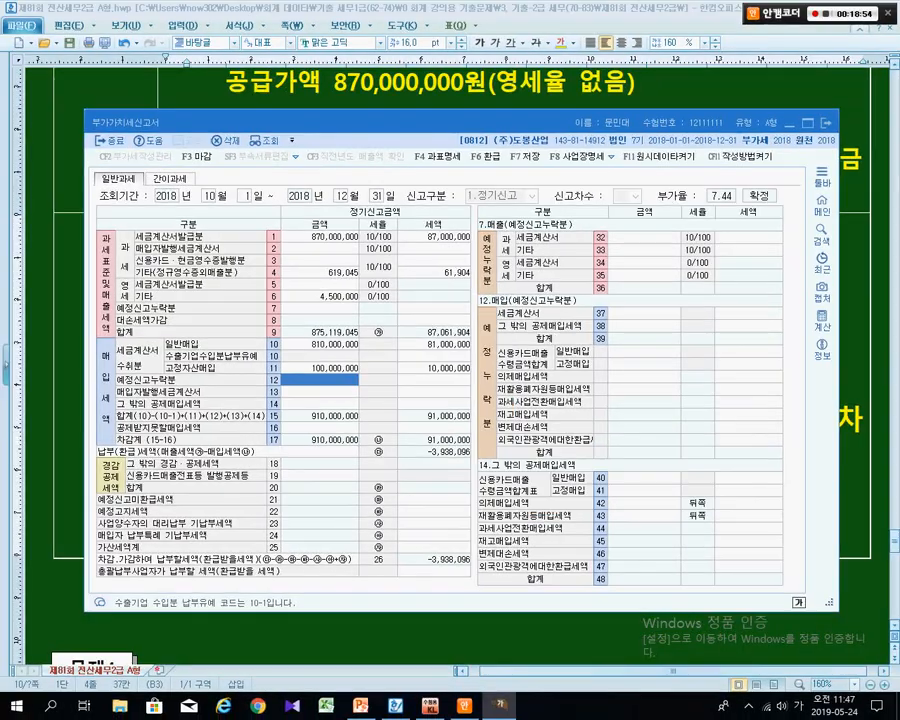
Enter the corporate card general purchase from the exam document in row 40 as amount 9,000,000 and tax 900,000.
key(alt+Tab)
click(243, 543)
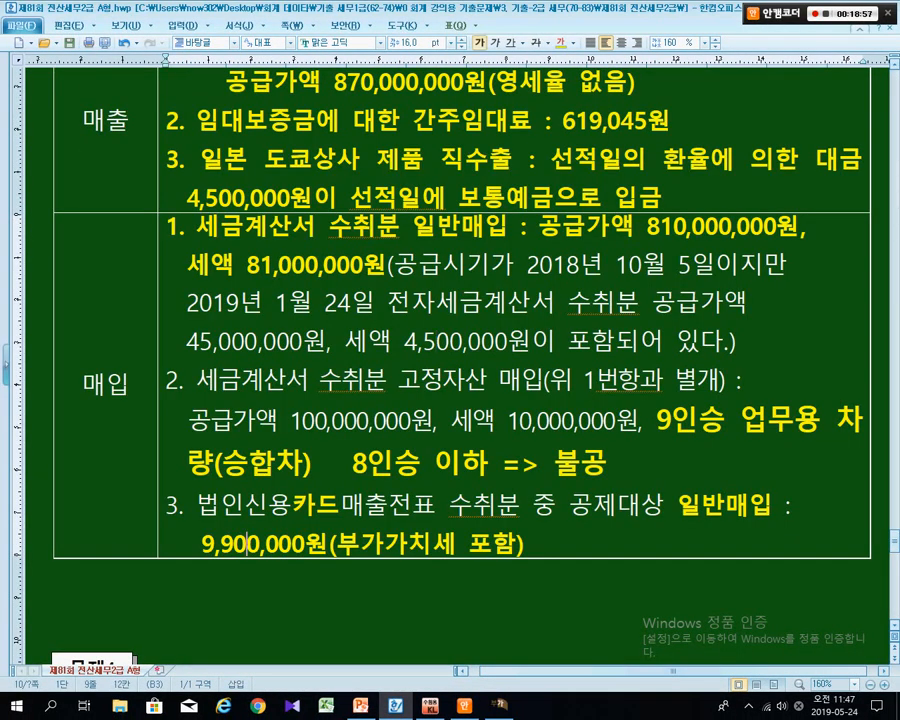
key(alt+Tab)
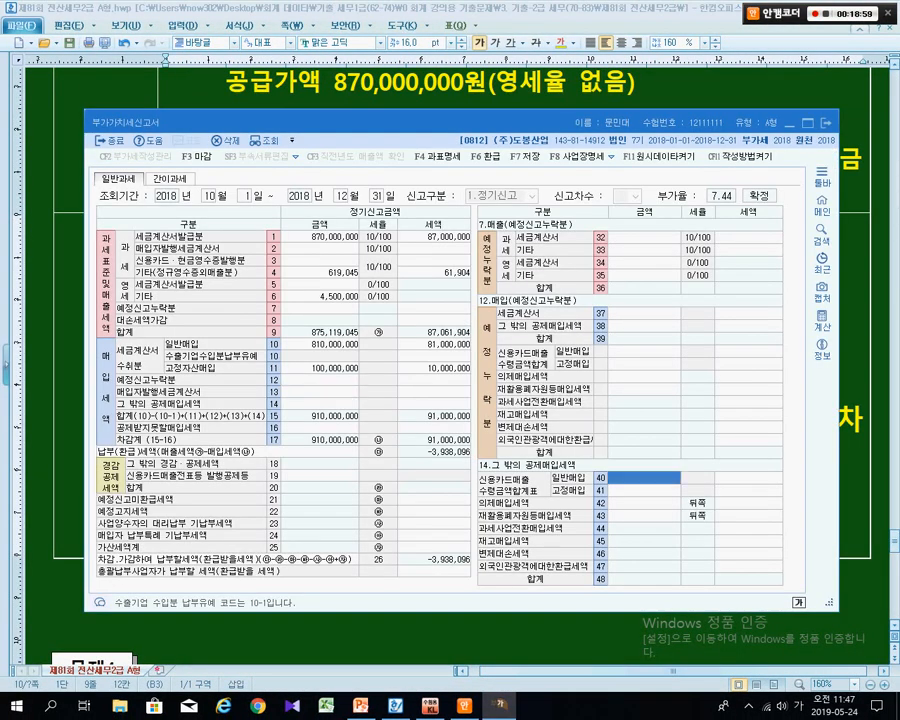
text(9000000)
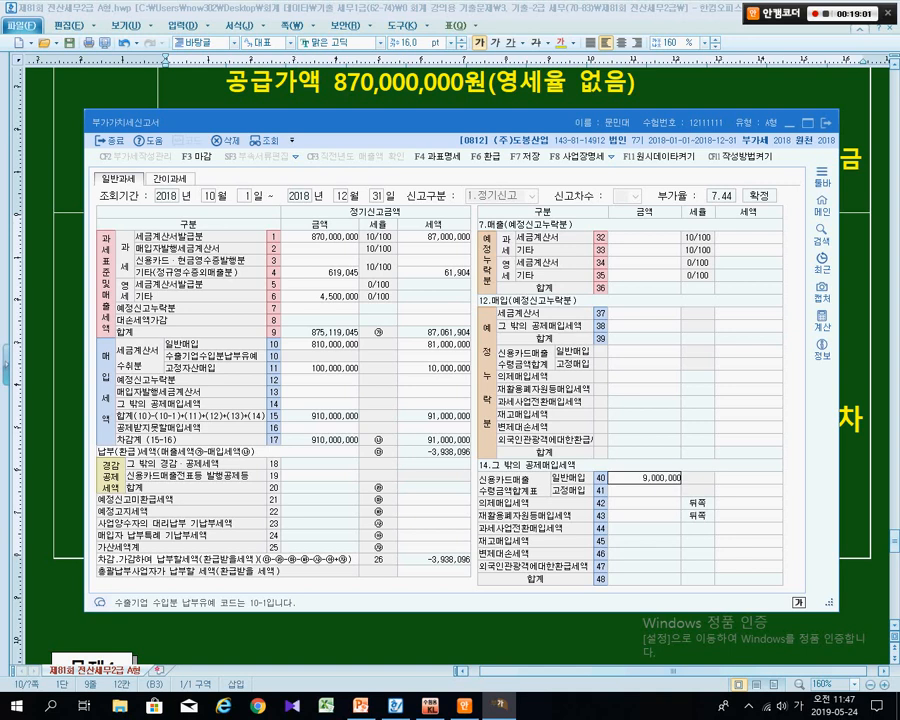
key(Return)
text(9000000)
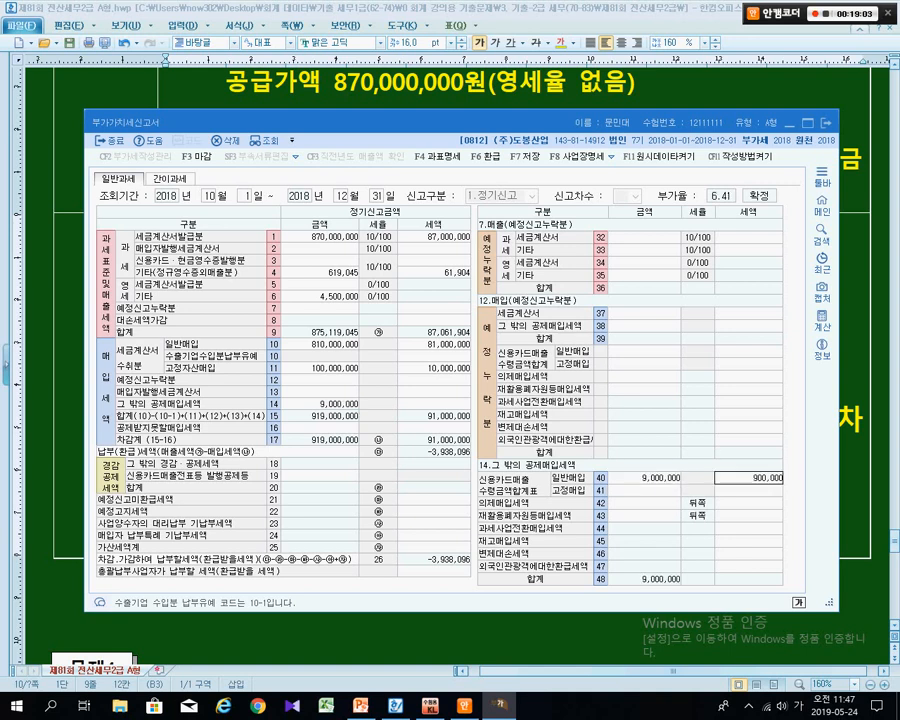
key(Return)
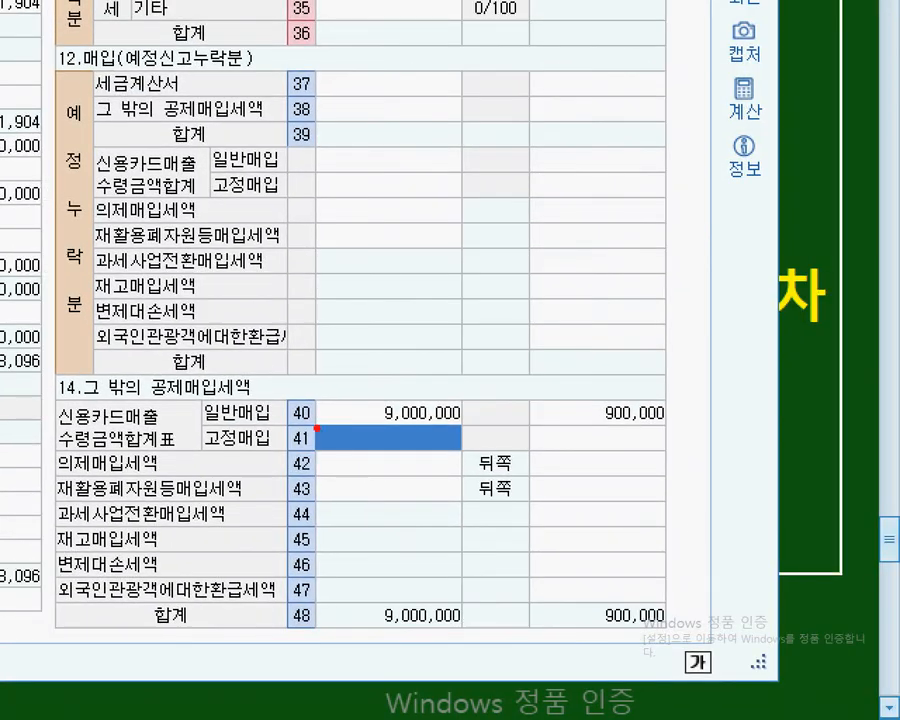
mouse_move(44, 391)
mouse_down()
mouse_move(512, 447)
mouse_move(690, 444)
mouse_move(705, 435)
mouse_up()
drag(643, 436, 675, 567)
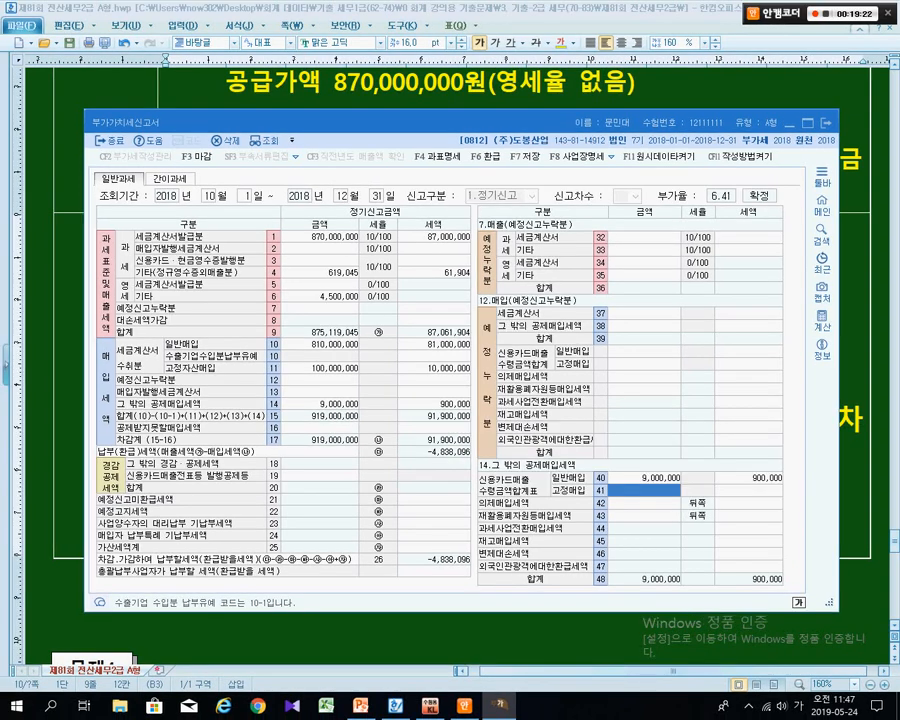
Switch to PowerPoint and compare the 지연전송, 미전송 and 신고불성실 penalty rules with the sales data in the exam document.
click(70, 386)
click(361, 705)
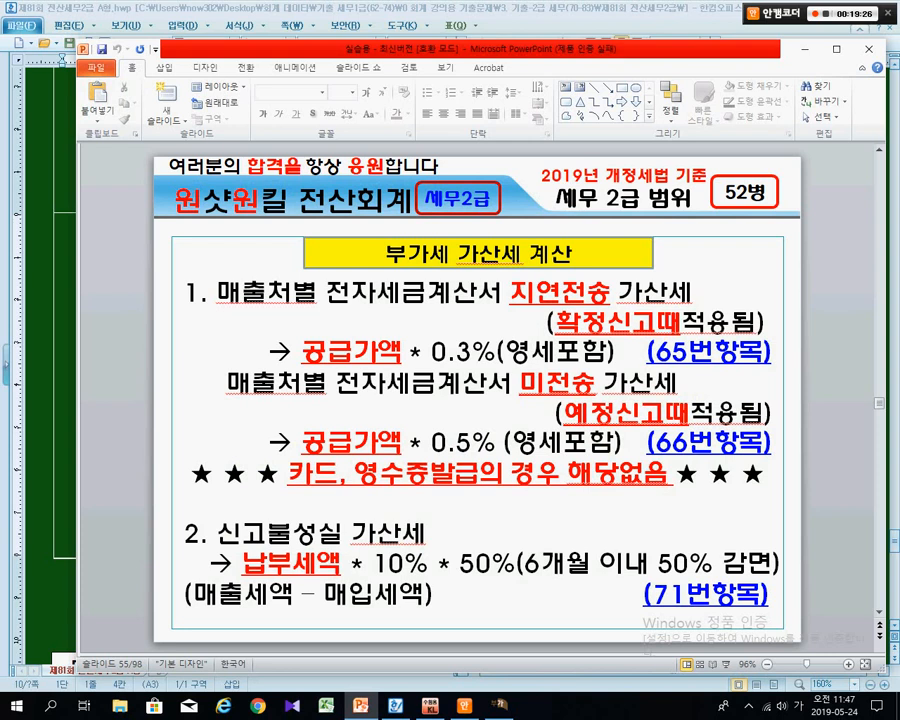
drag(511, 292, 610, 292)
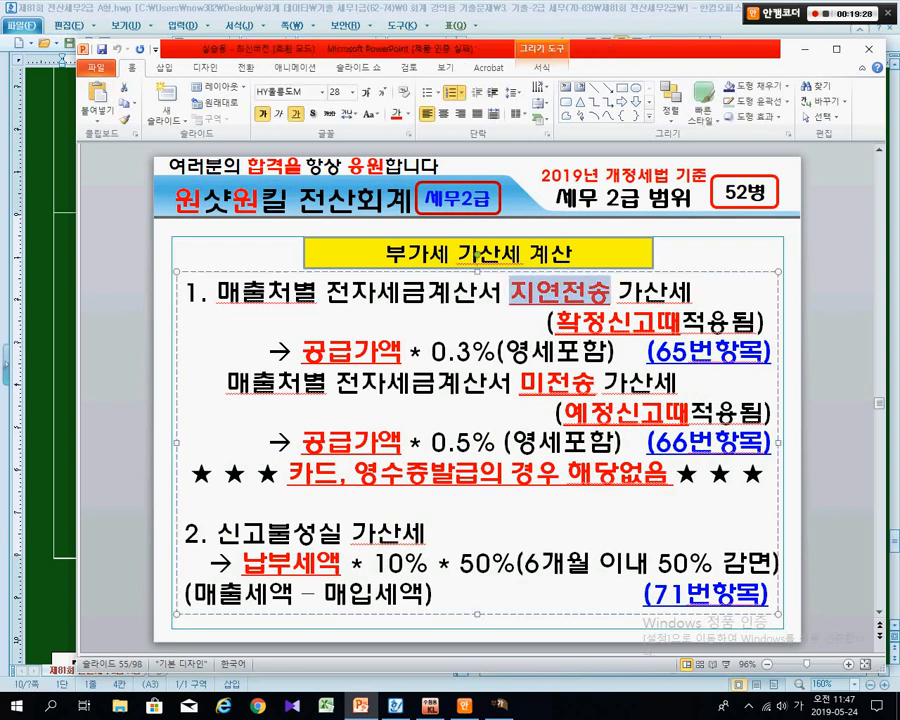
drag(521, 384, 597, 384)
click(805, 49)
click(422, 269)
scroll(422, 269, up, 3)
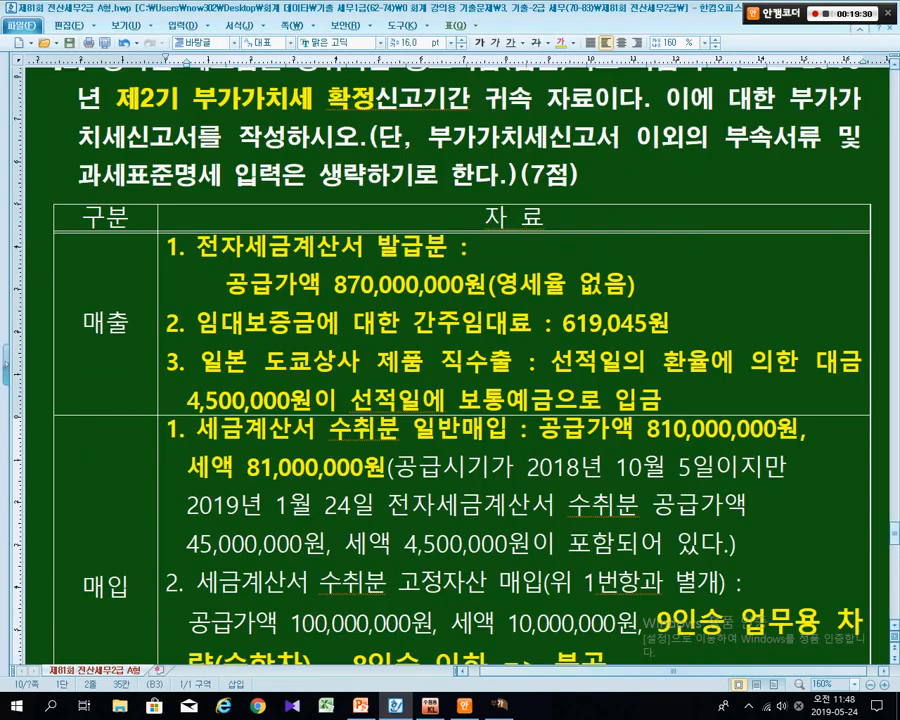
click(357, 285)
click(351, 467)
drag(108, 323, 300, 323)
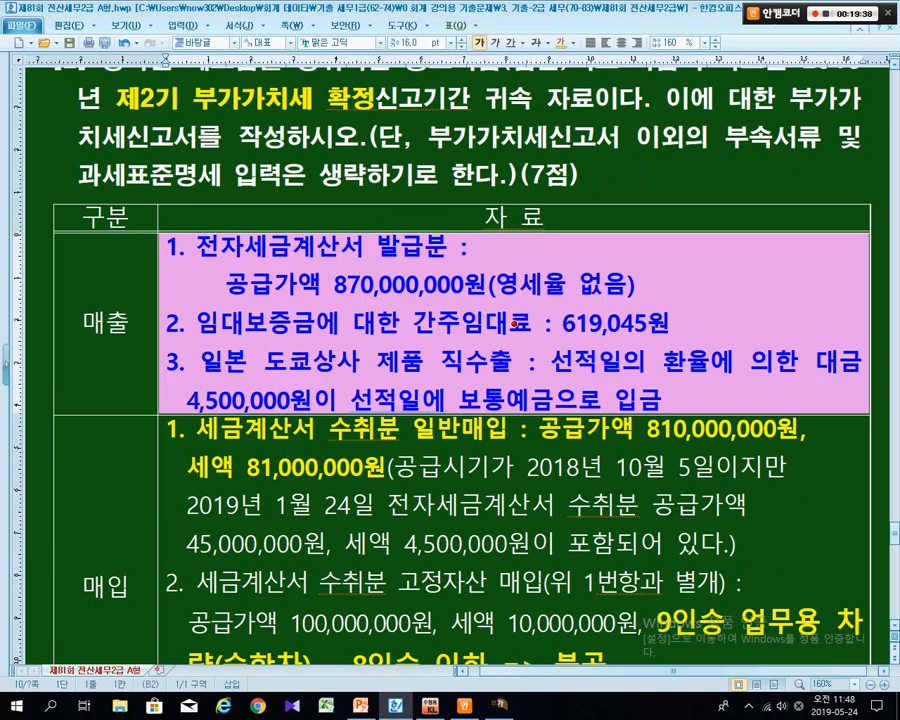
key(Escape)
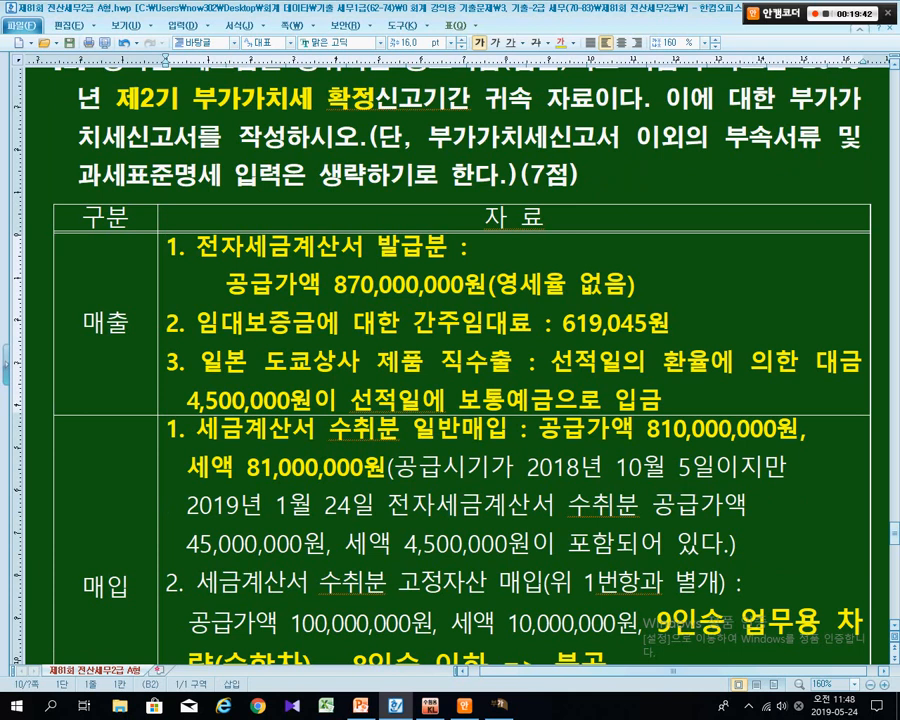
key(alt+Tab)
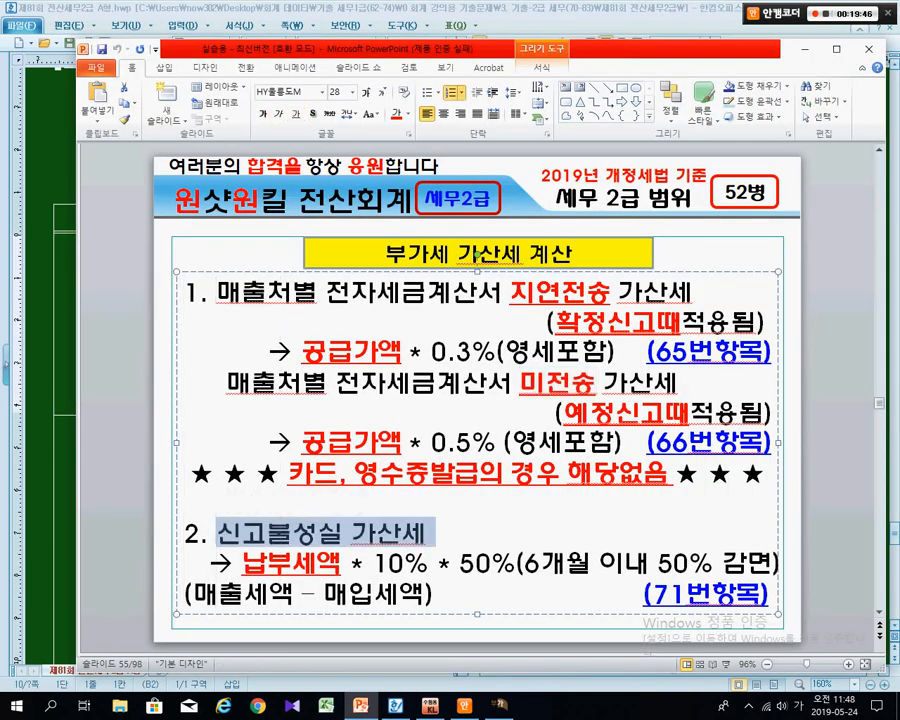
click(350, 533)
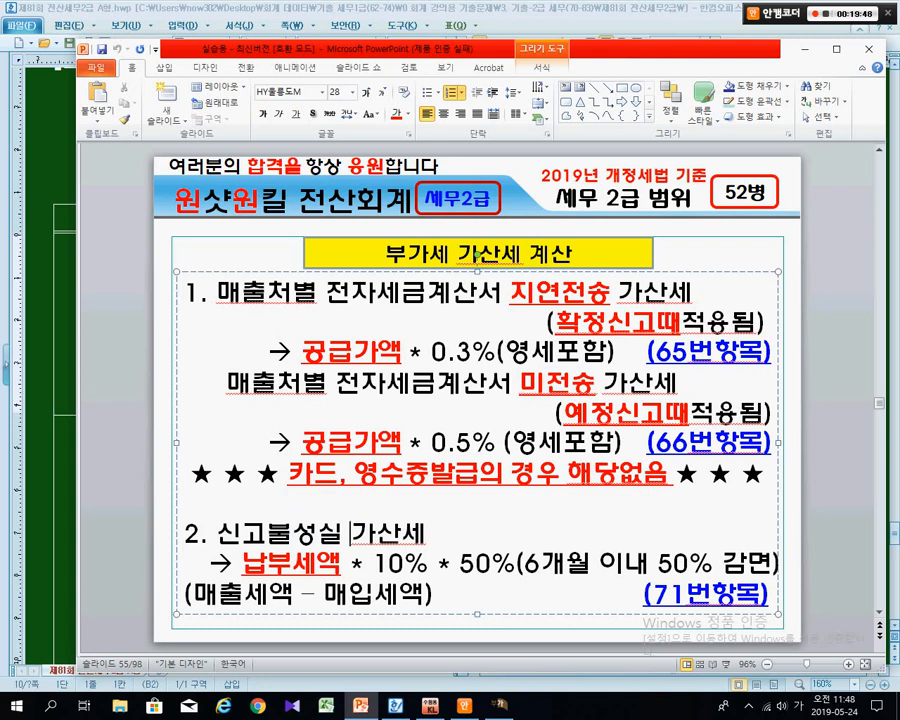
key(alt+Tab)
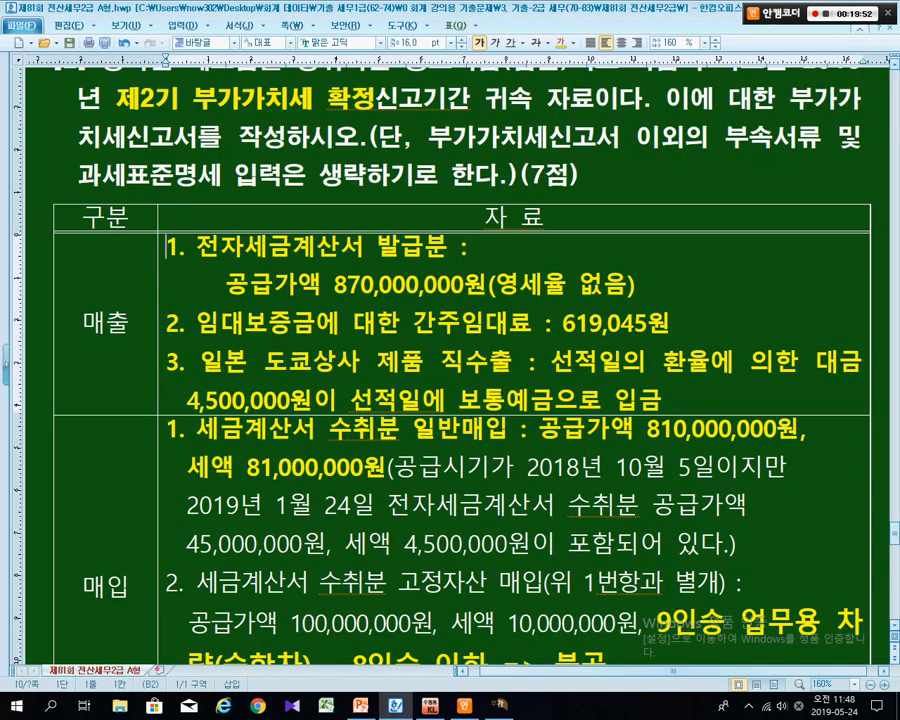
Review the exam's sales and purchase data and browse the PowerPoint penalty slides through 부가세 가산세 예제 3.
click(461, 505)
scroll(460, 400, down, 3)
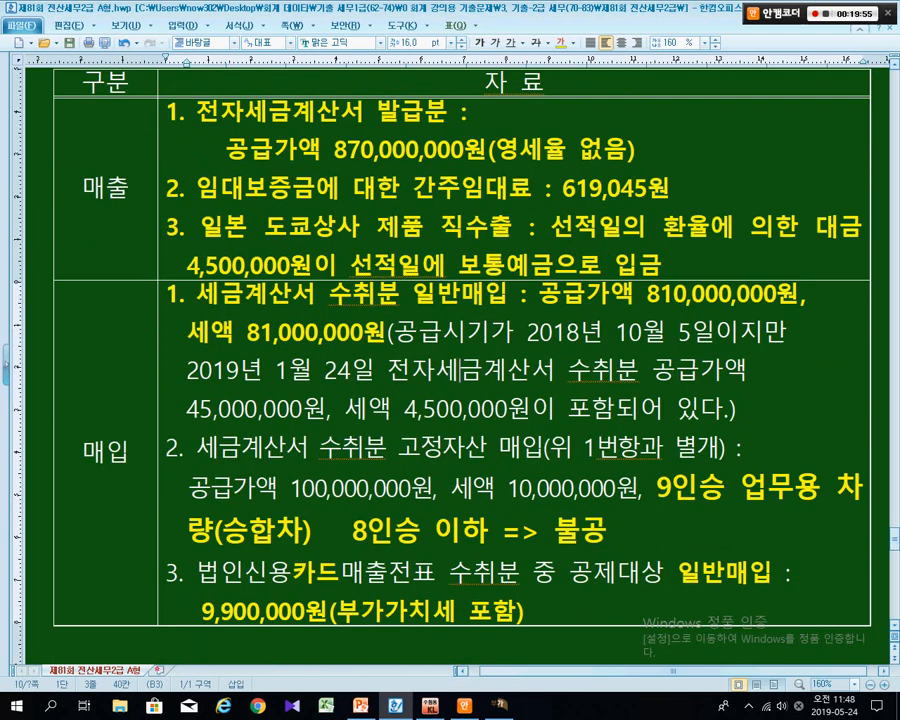
drag(106, 188, 400, 190)
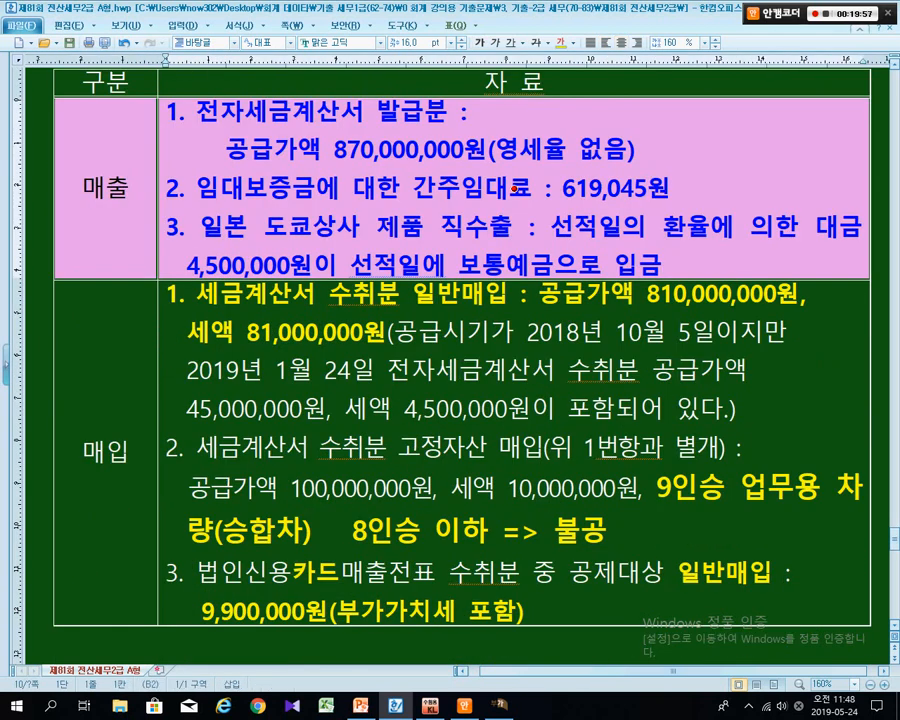
click(515, 187)
key(Down)
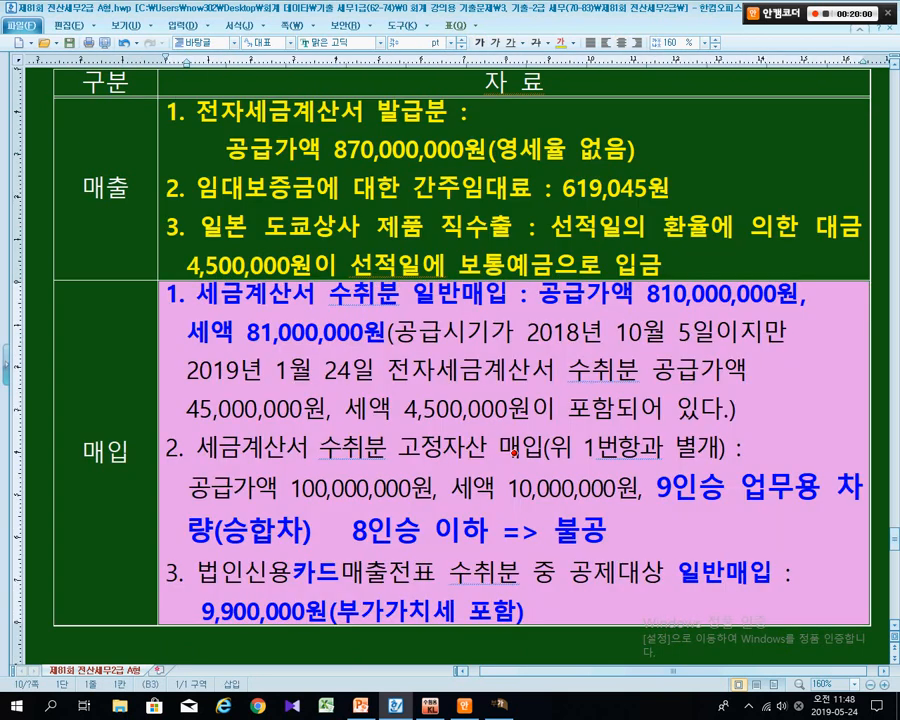
key(alt+Tab)
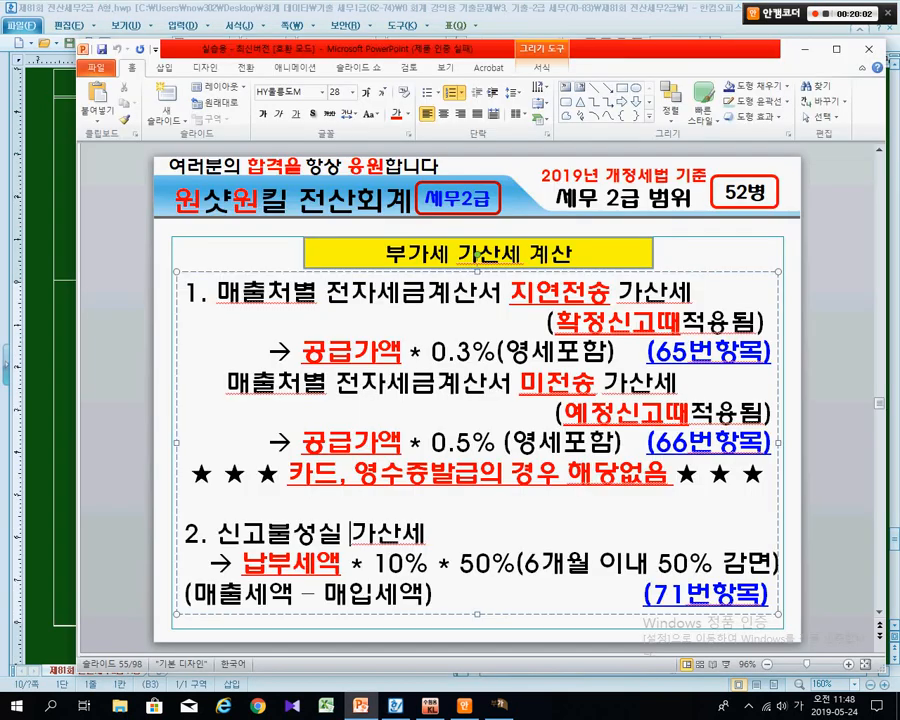
key(shift+F5)
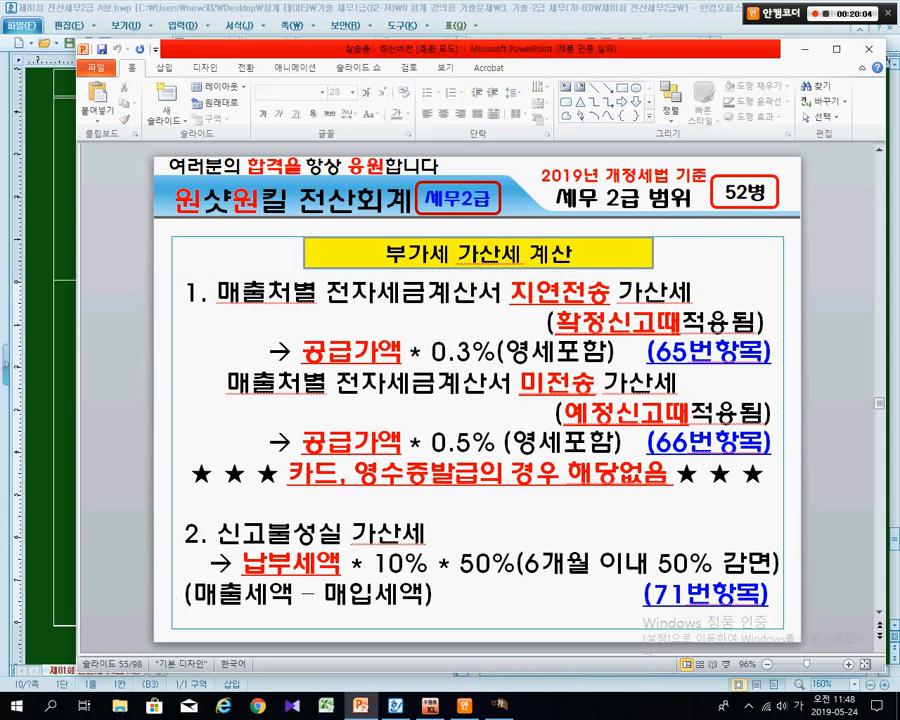
key(Page_Down)
key(Page_Down)
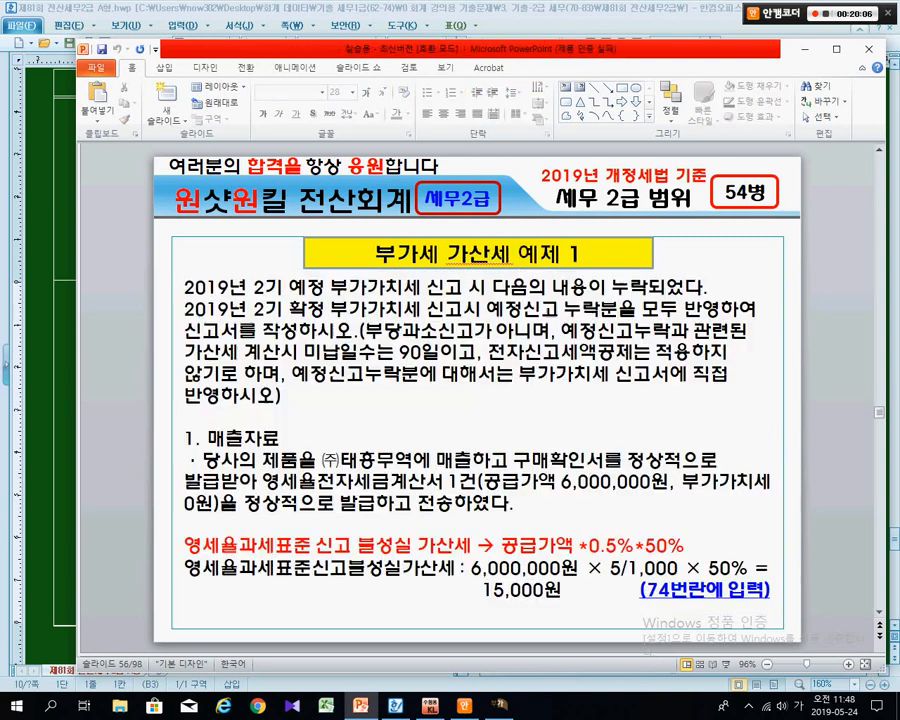
key(Page_Down)
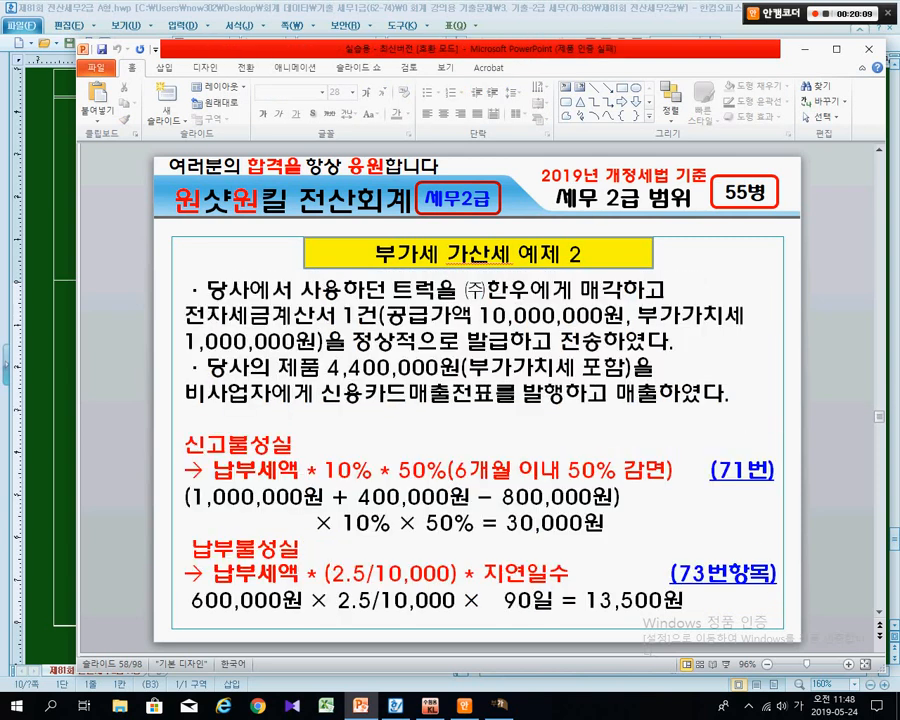
key(Page_Down)
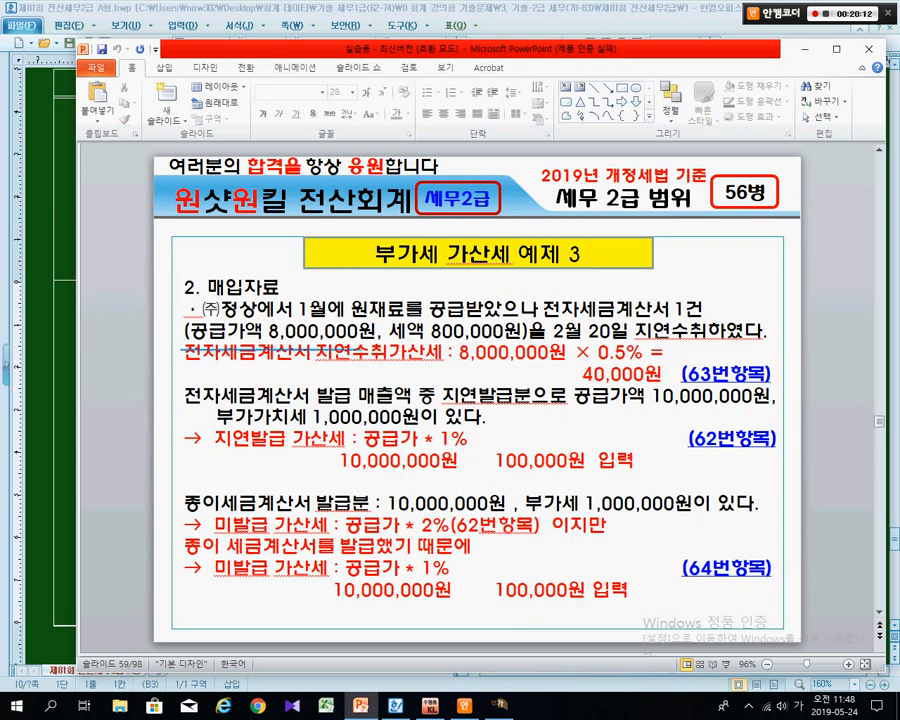
key(alt+Tab)
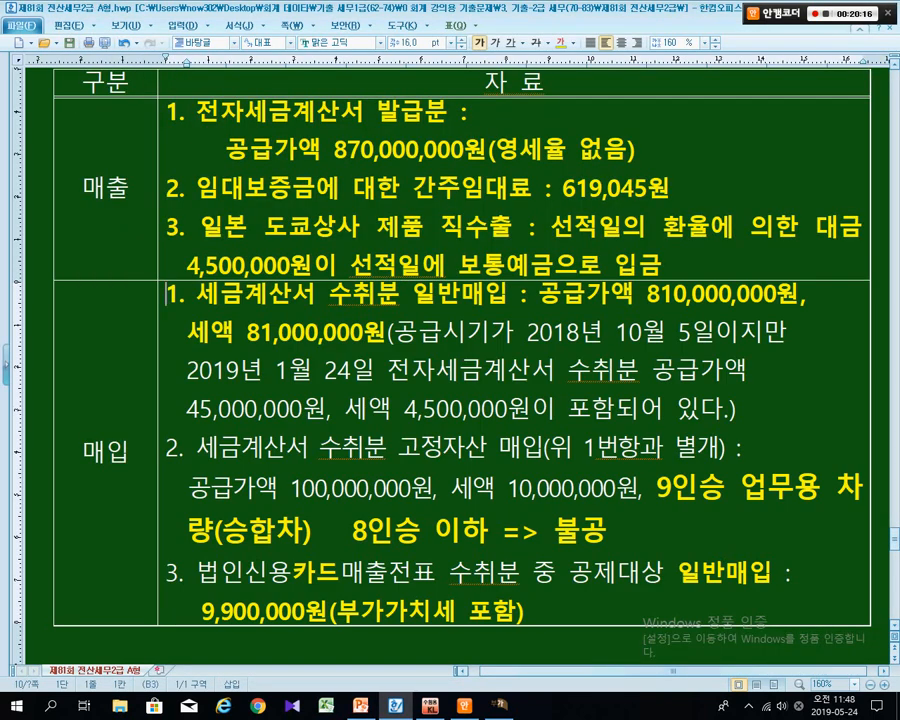
Make the purchase line "2019년 1월 24일 전자세금계산서 수취분 공급가액" bold and yellow.
drag(392, 334, 690, 336)
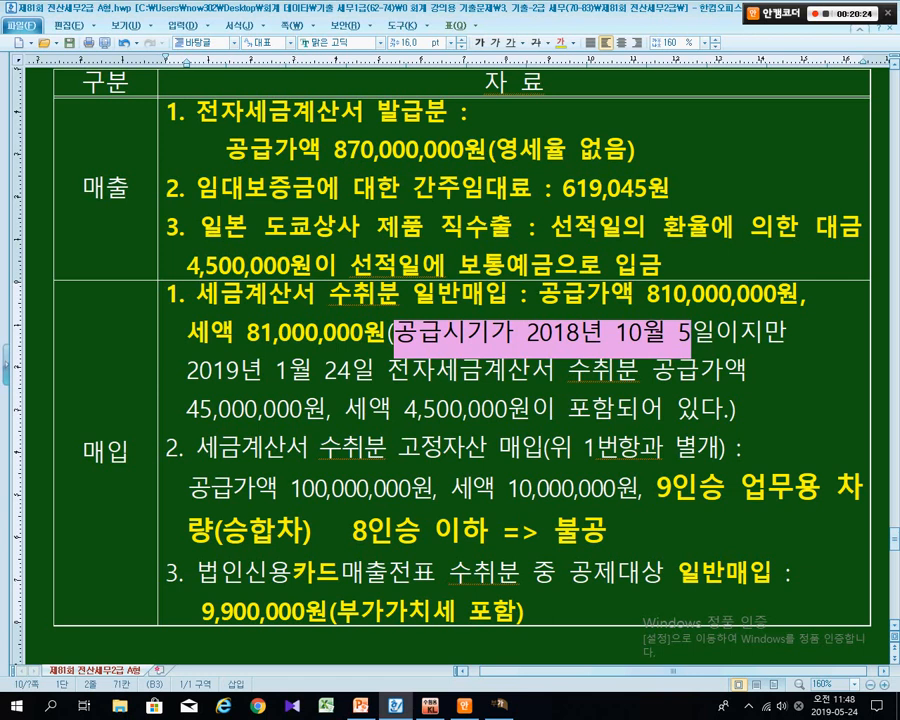
drag(188, 372, 748, 373)
click(561, 43)
click(480, 43)
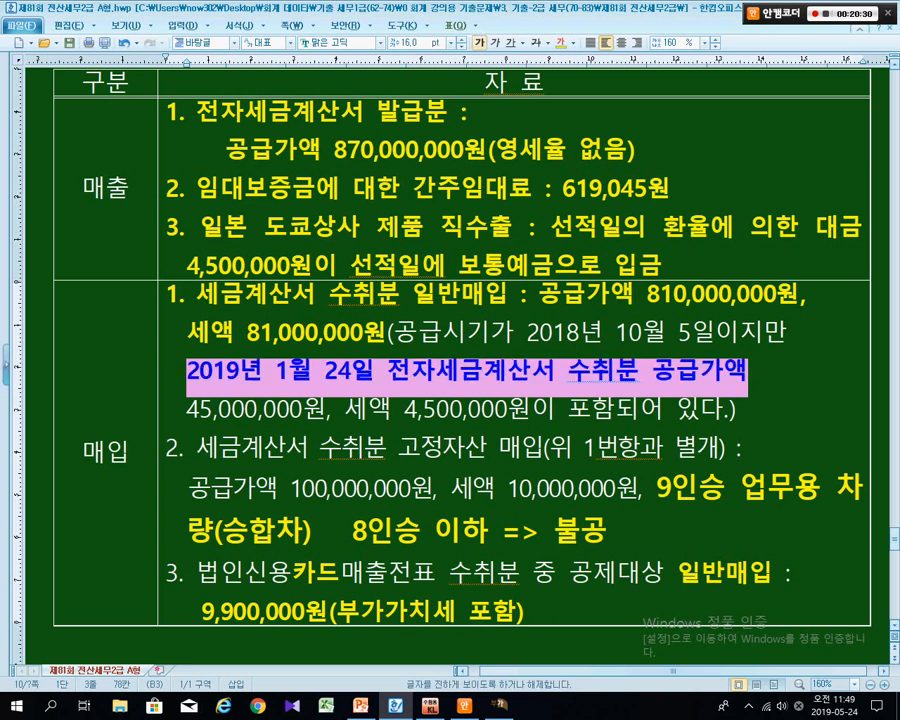
click(508, 371)
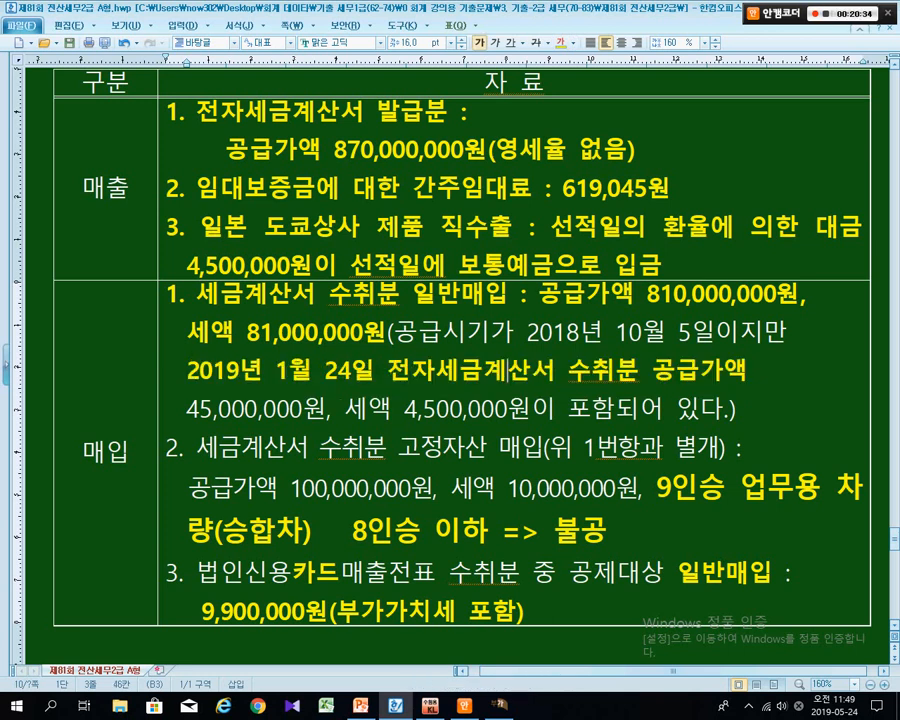
Check the late-receipt penalty example in PowerPoint against the exam document, and switch to the VAT return.
key(alt+Tab)
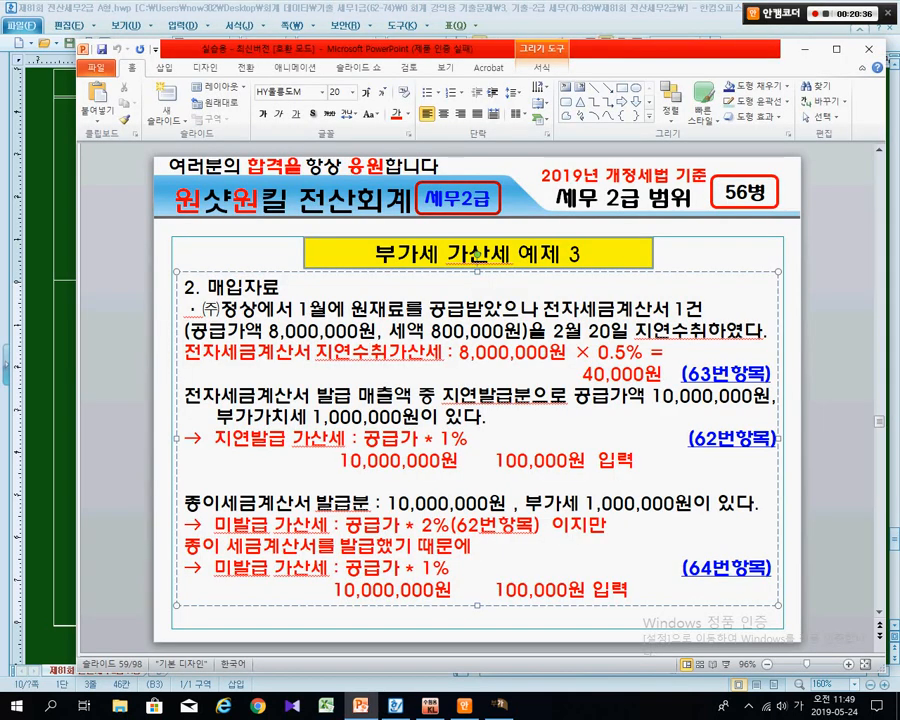
key(alt+Tab)
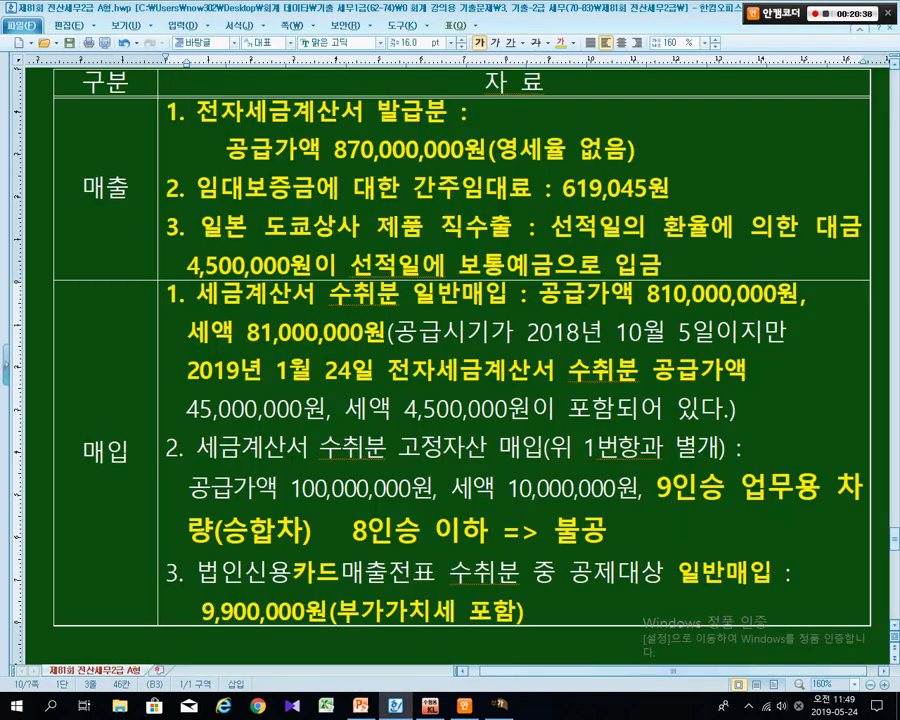
key(alt+Tab)
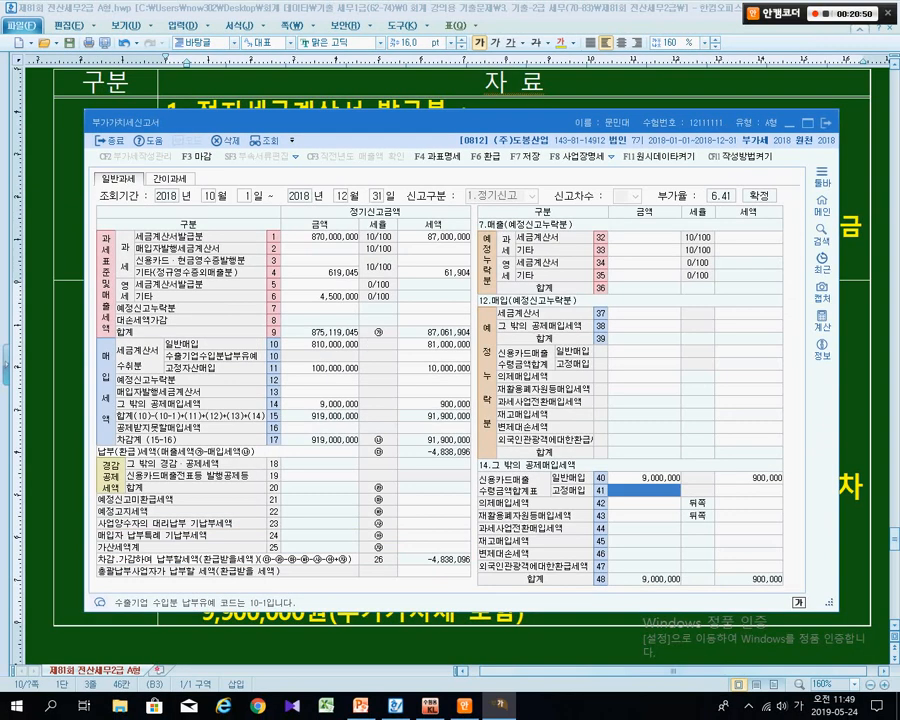
Open the 가산세계 breakdown, check the late-received invoice in the exam document, and enter 45,000,000 as the 지연수취 amount on line 61.
click(434, 547)
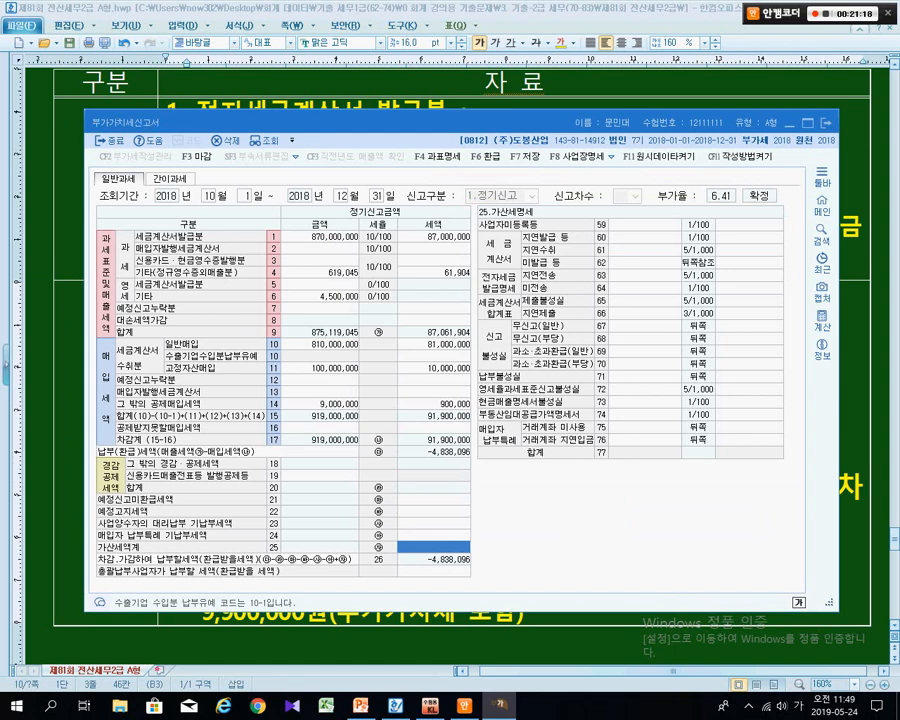
click(71, 450)
click(219, 448)
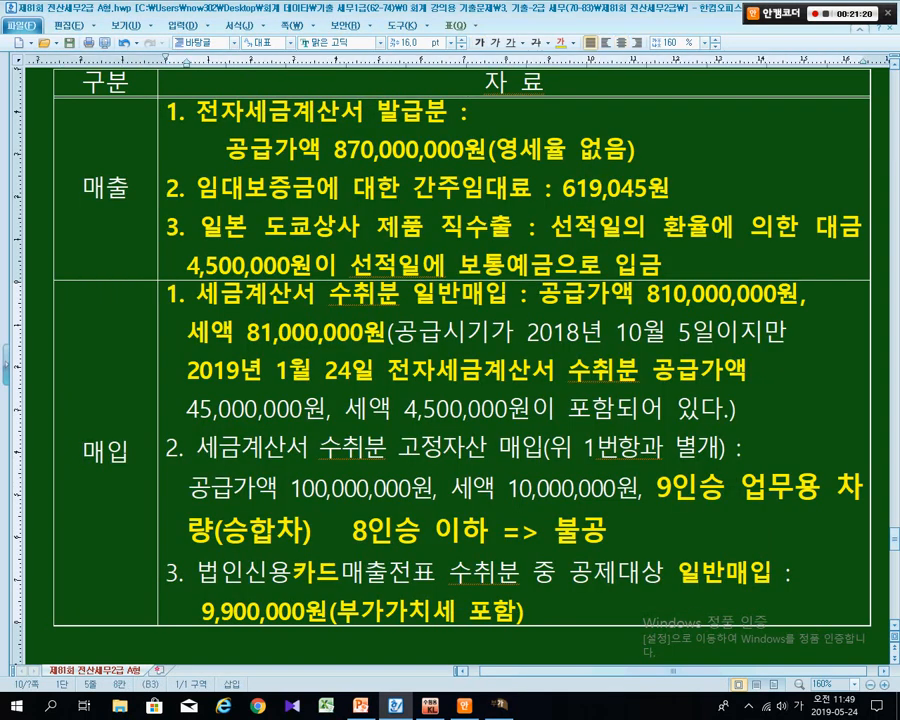
click(342, 448)
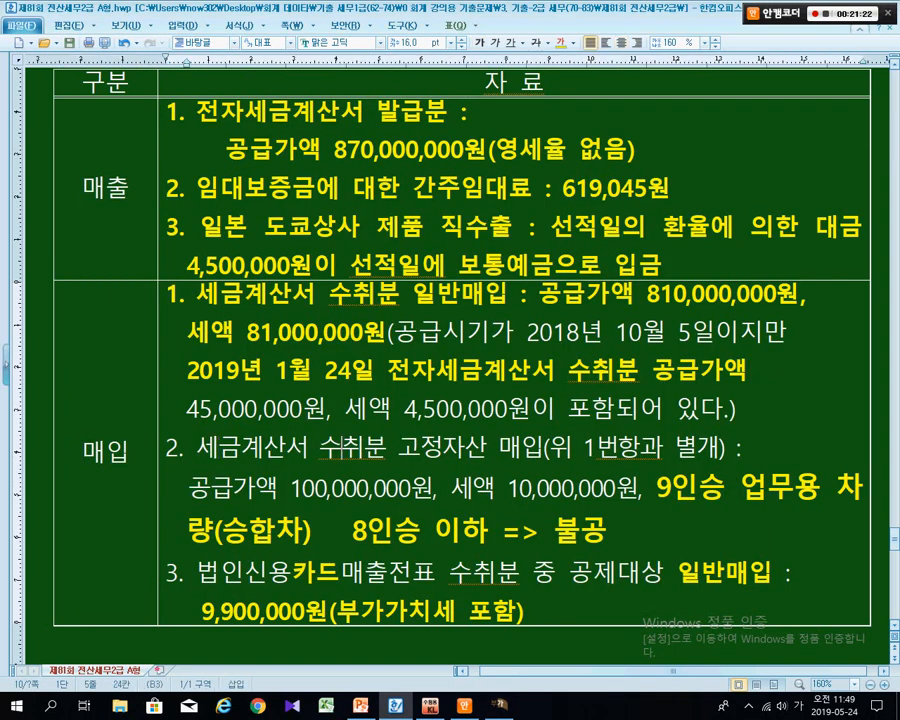
drag(187, 409, 325, 409)
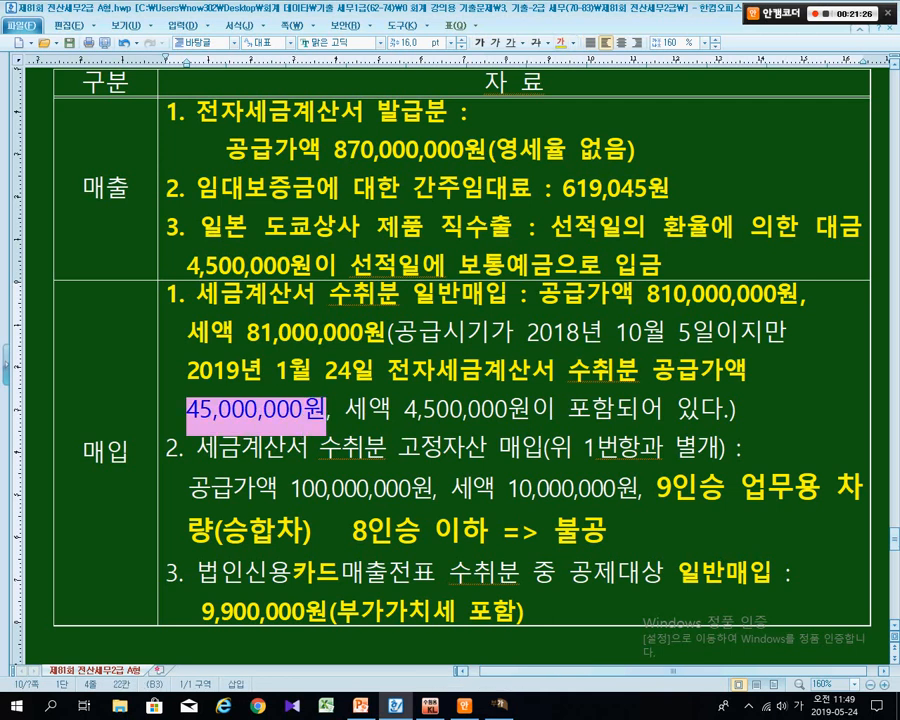
key(alt+Tab)
click(645, 250)
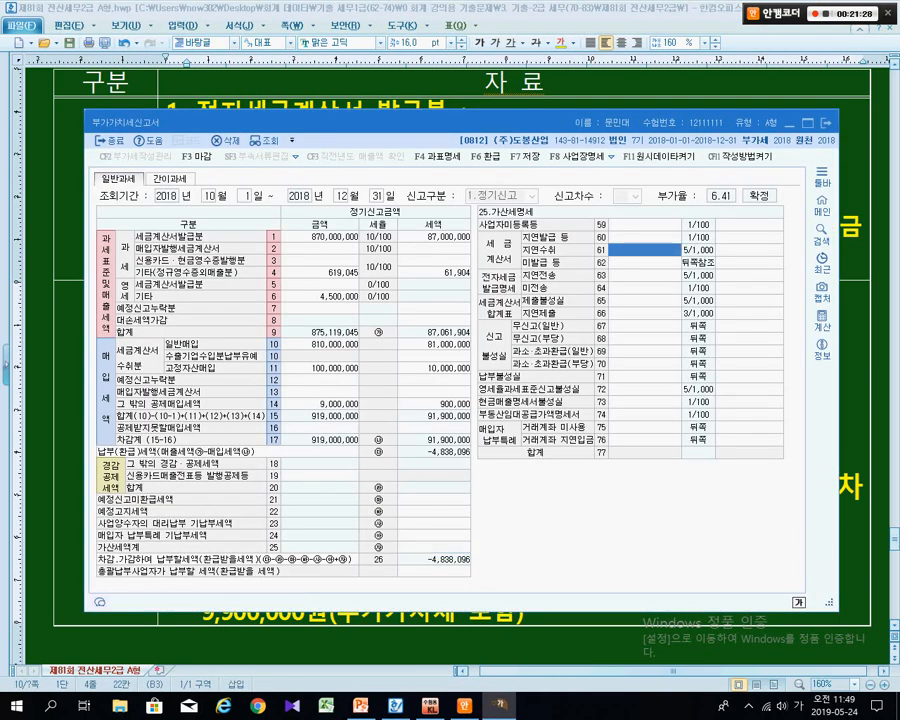
text(45000000)
key(Return)
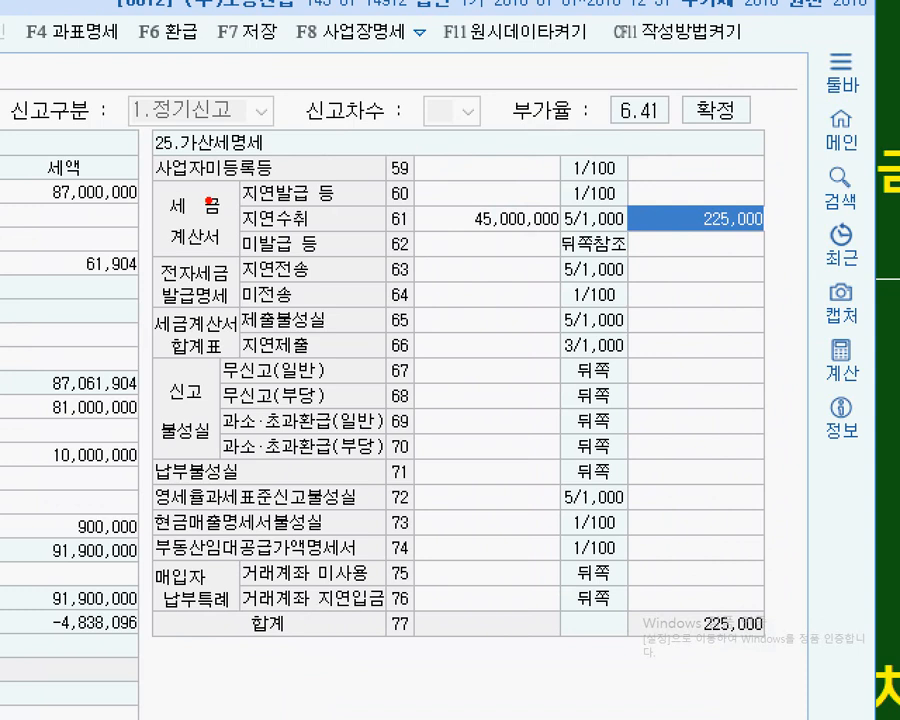
Box the 지연수취 line on the zoomed VAT return and circle its supply amount and penalty tax.
mouse_move(208, 201)
mouse_down()
mouse_move(436, 238)
mouse_move(782, 242)
mouse_up()
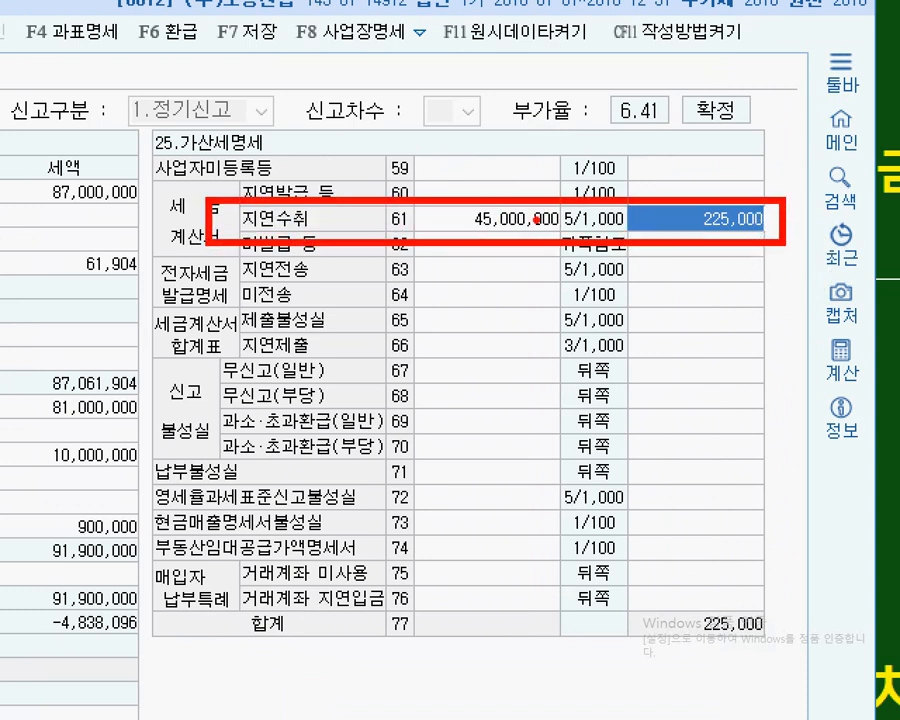
mouse_move(532, 238)
mouse_down()
mouse_move(512, 250)
mouse_move(444, 232)
mouse_move(549, 200)
mouse_up()
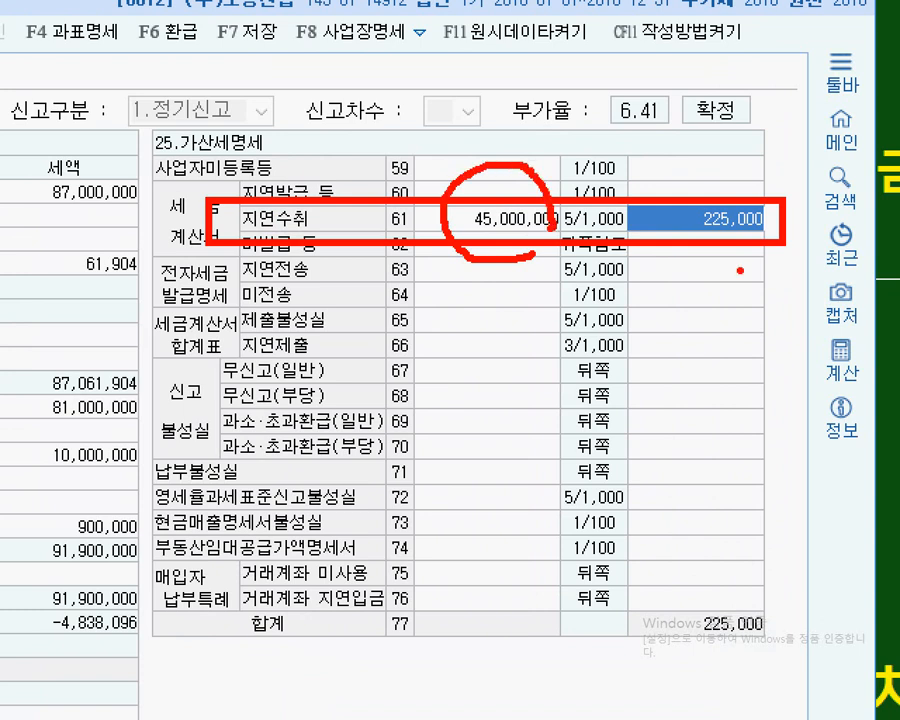
mouse_move(762, 266)
mouse_down()
mouse_move(740, 168)
mouse_move(766, 238)
mouse_up()
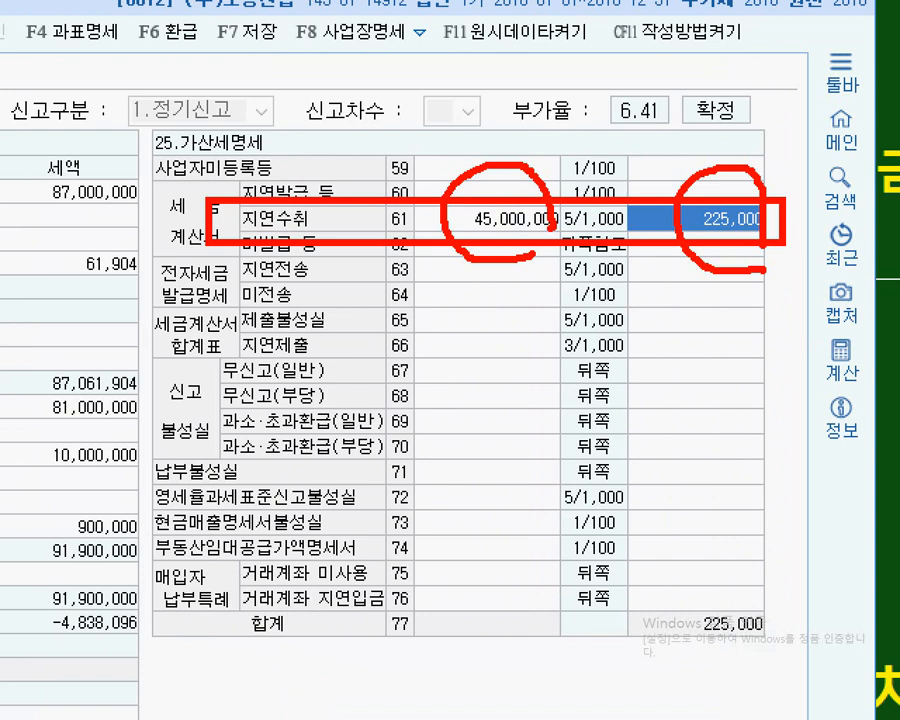
key(Escape)
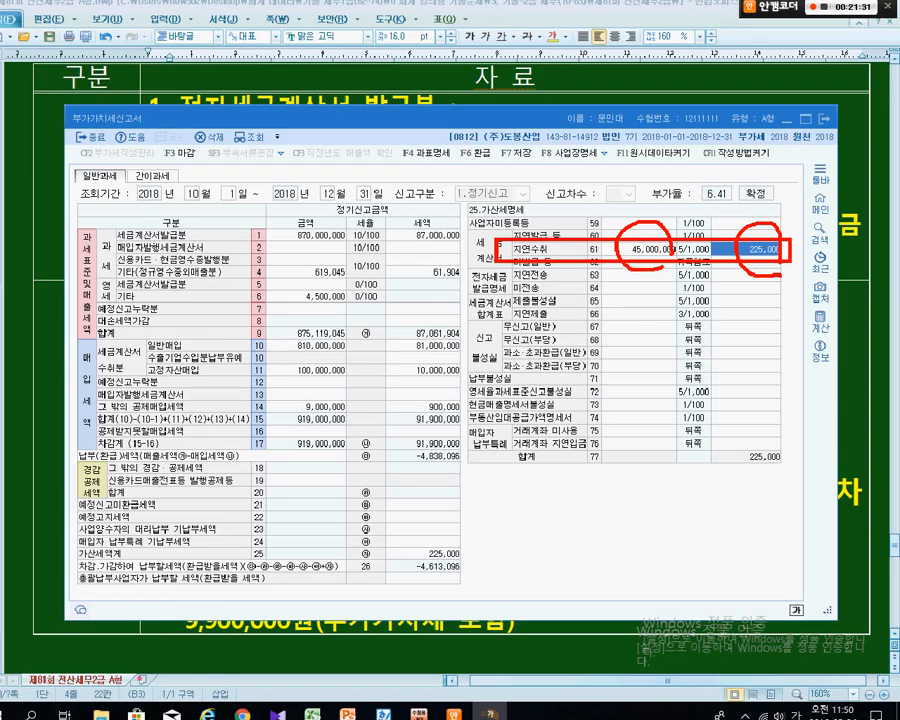
Box the 지연전송 and 미전송 lines, circle their rates, and annotate them as 0.5% and 1% on the zoomed return.
key(ctrl+1)
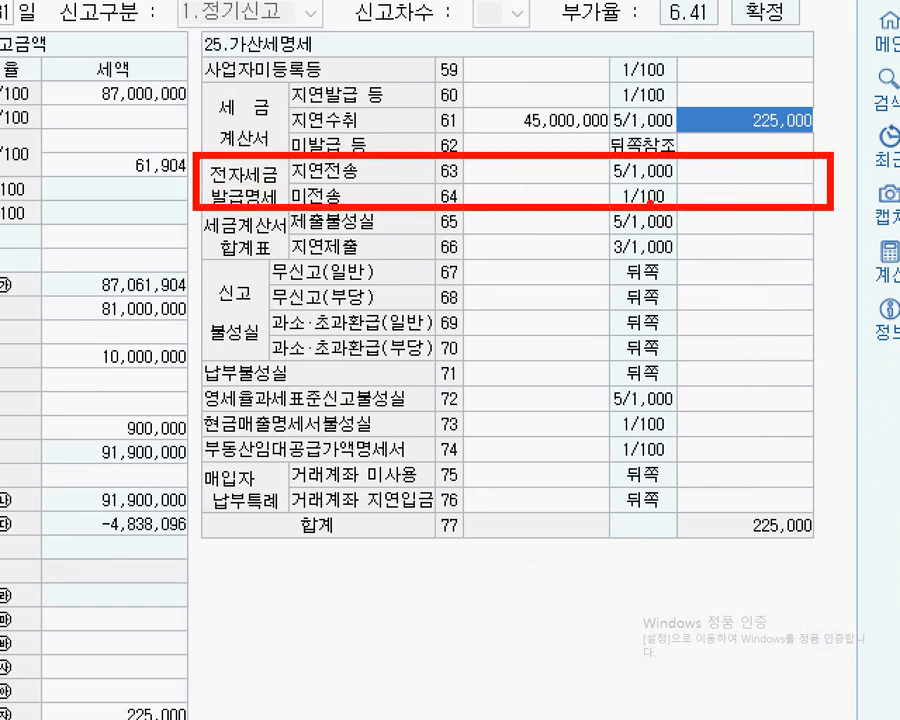
mouse_move(655, 239)
mouse_down()
mouse_move(592, 219)
mouse_move(653, 130)
mouse_move(655, 238)
mouse_up()
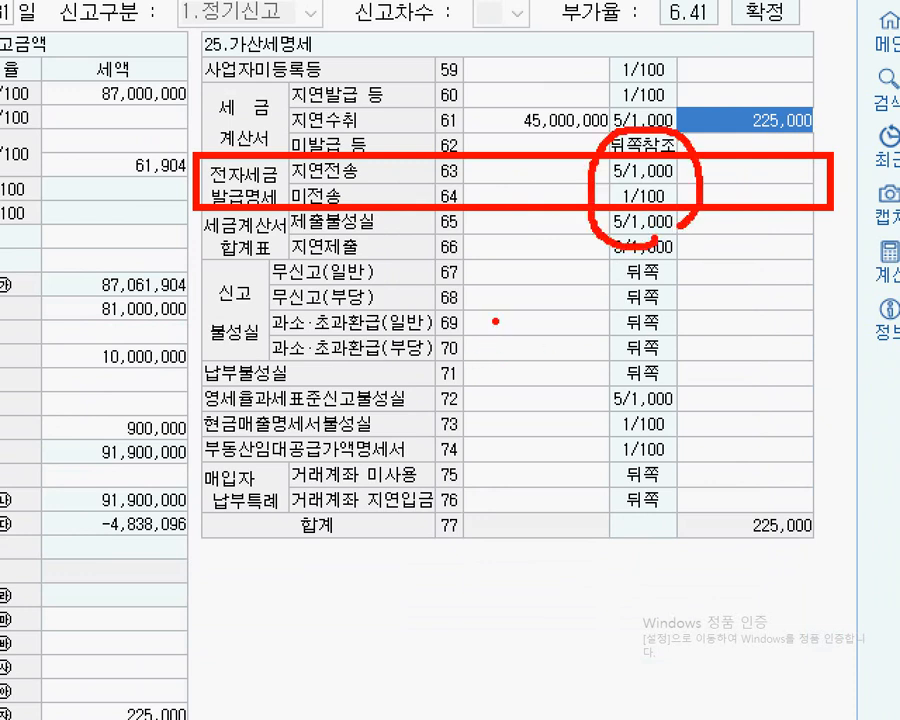
mouse_move(496, 319)
mouse_down()
mouse_move(499, 350)
mouse_move(512, 321)
mouse_move(535, 356)
mouse_move(572, 342)
mouse_move(596, 352)
mouse_up()
mouse_move(690, 316)
mouse_down()
mouse_move(657, 378)
mouse_move(704, 367)
mouse_move(694, 365)
mouse_up()
drag(660, 322, 663, 335)
drag(514, 458, 494, 550)
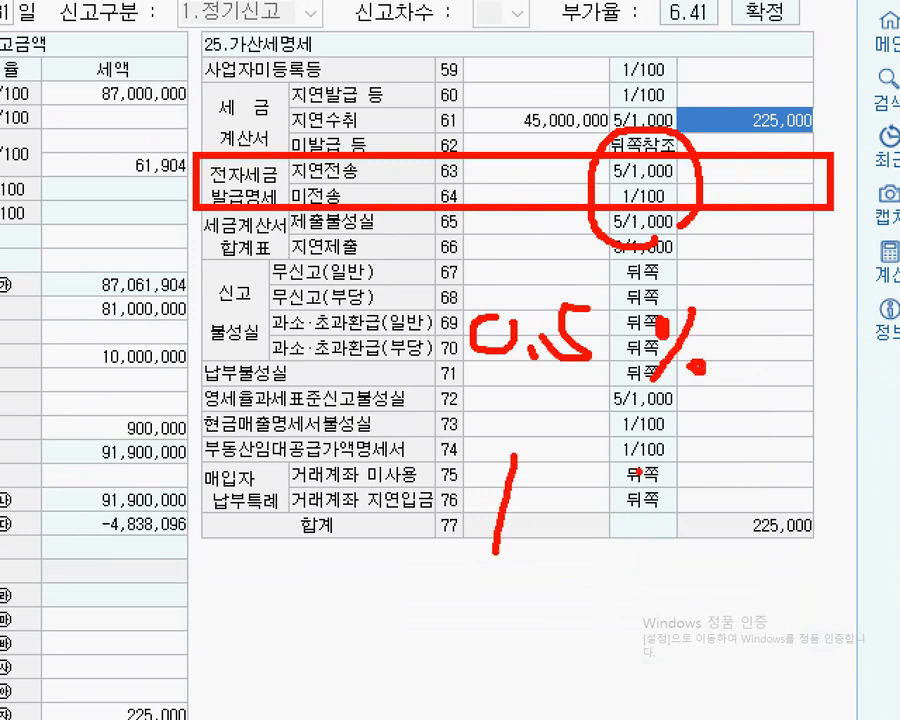
drag(600, 488, 575, 566)
drag(630, 538, 628, 540)
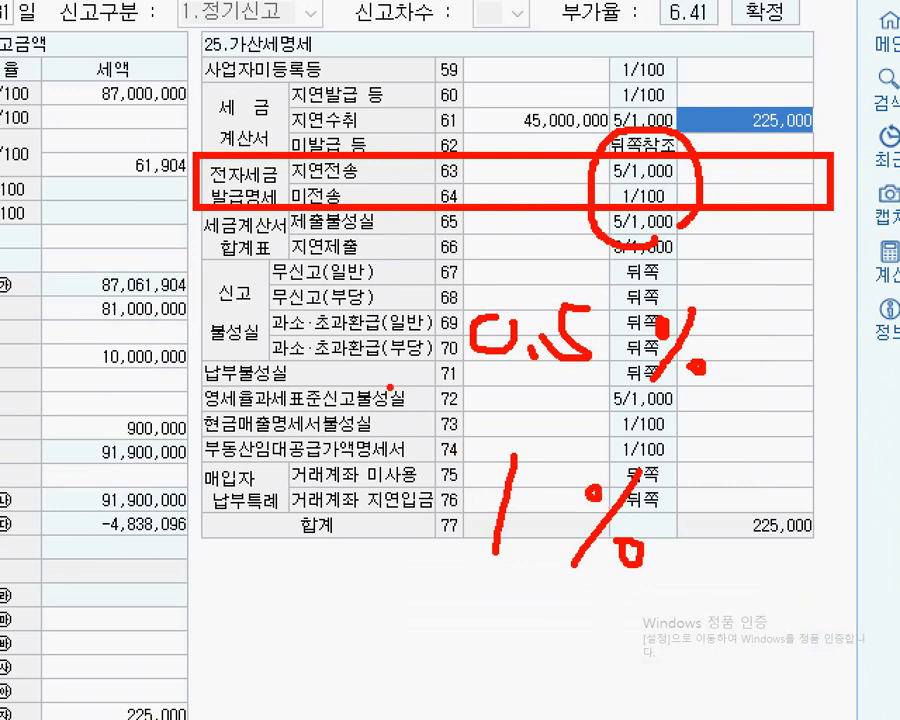
mouse_move(431, 340)
mouse_down()
mouse_move(430, 352)
mouse_move(392, 368)
mouse_up()
mouse_move(407, 350)
mouse_down()
mouse_move(407, 575)
mouse_move(432, 573)
mouse_up()
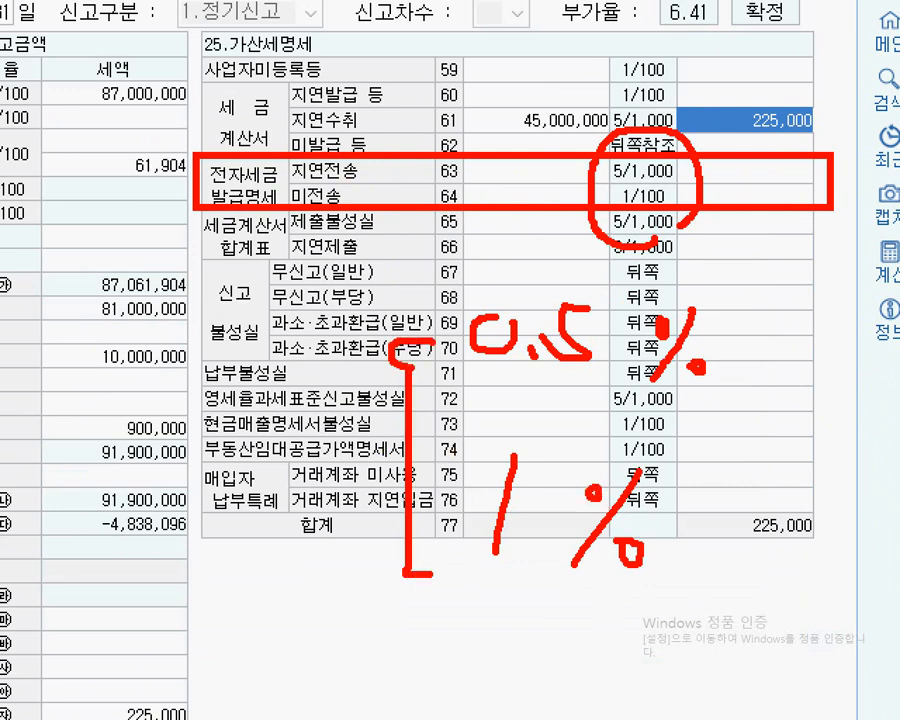
drag(703, 131, 738, 123)
mouse_move(768, 55)
mouse_down()
mouse_move(768, 70)
mouse_move(862, 62)
mouse_move(822, 96)
mouse_up()
mouse_move(662, 197)
mouse_down()
mouse_move(748, 300)
mouse_move(790, 280)
mouse_move(828, 300)
mouse_move(820, 310)
mouse_up()
click(806, 324)
drag(829, 275, 848, 273)
drag(843, 356, 822, 401)
drag(832, 391, 834, 397)
key(Escape)
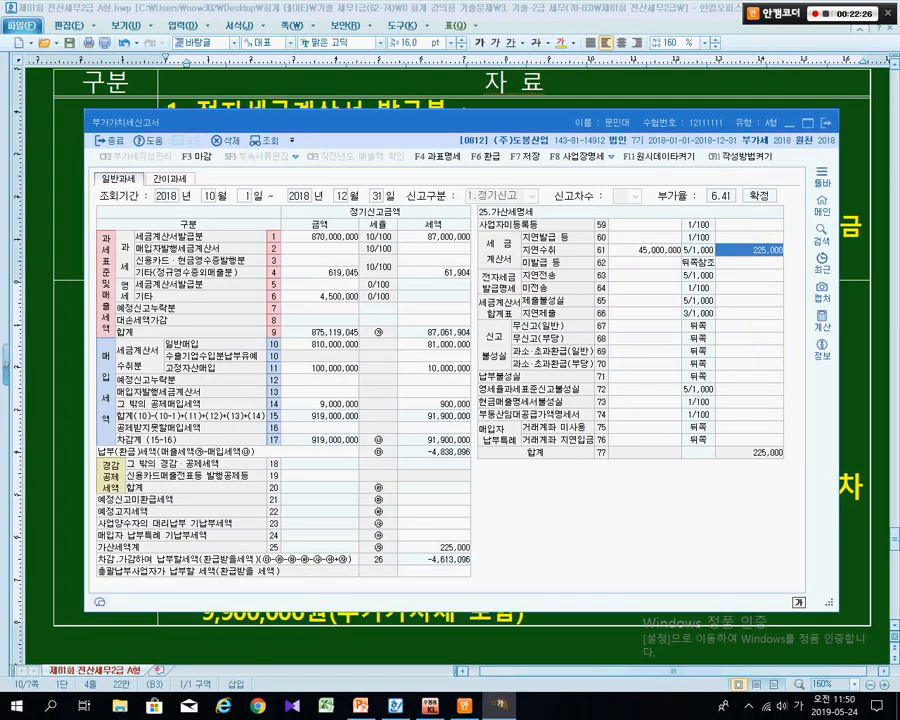
Switch to PowerPoint, go back to the 부가세 가산세 계산 slide, and examine the 지연전송 and 미전송 rates and filing conditions.
key(alt+Tab)
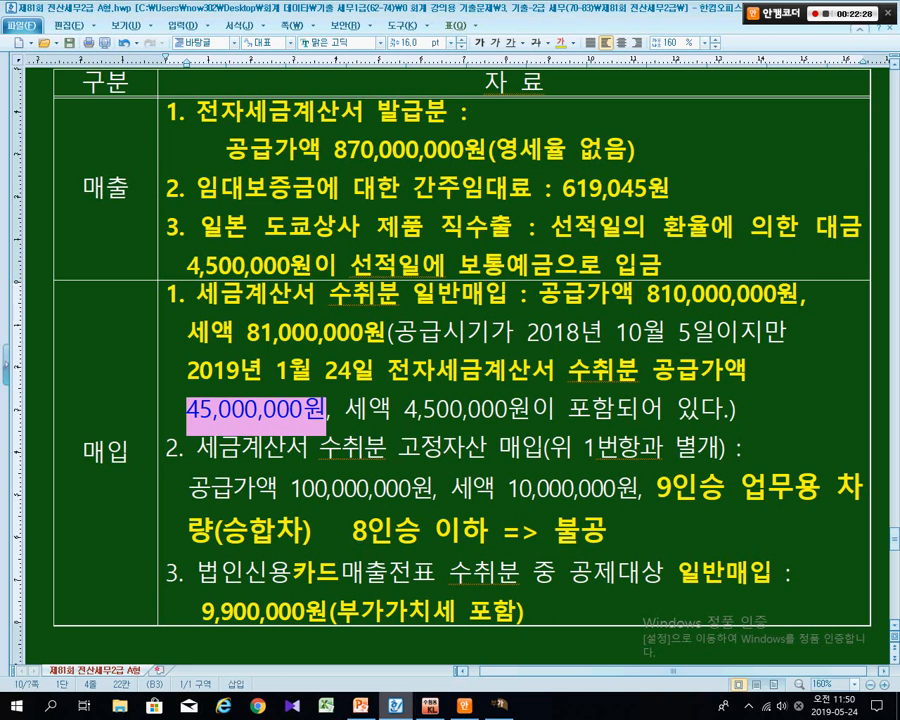
key(alt+Tab)
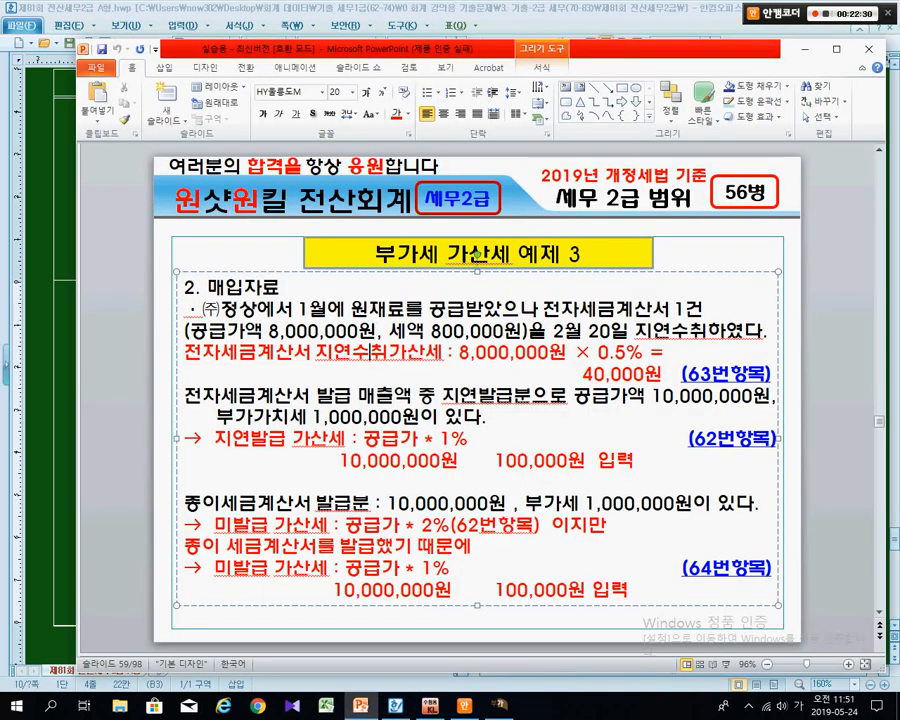
key(Page_Up)
key(Page_Up)
key(Page_Up)
key(Page_Up)
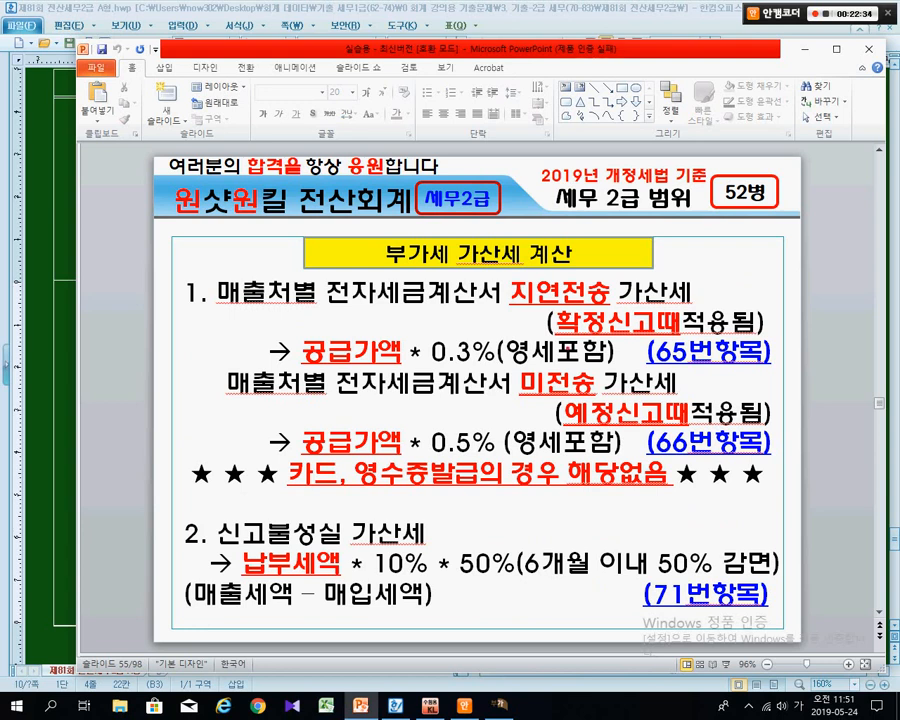
drag(504, 272, 705, 305)
mouse_move(420, 333)
mouse_down()
mouse_move(458, 340)
mouse_move(502, 366)
mouse_move(598, 385)
mouse_move(600, 398)
mouse_up()
mouse_move(421, 421)
mouse_down()
mouse_move(500, 422)
mouse_move(502, 456)
mouse_up()
Return to the VAT return, box lines 63 and 64, point out their rates, and cross the lines out on the zoomed view.
key(alt+Tab)
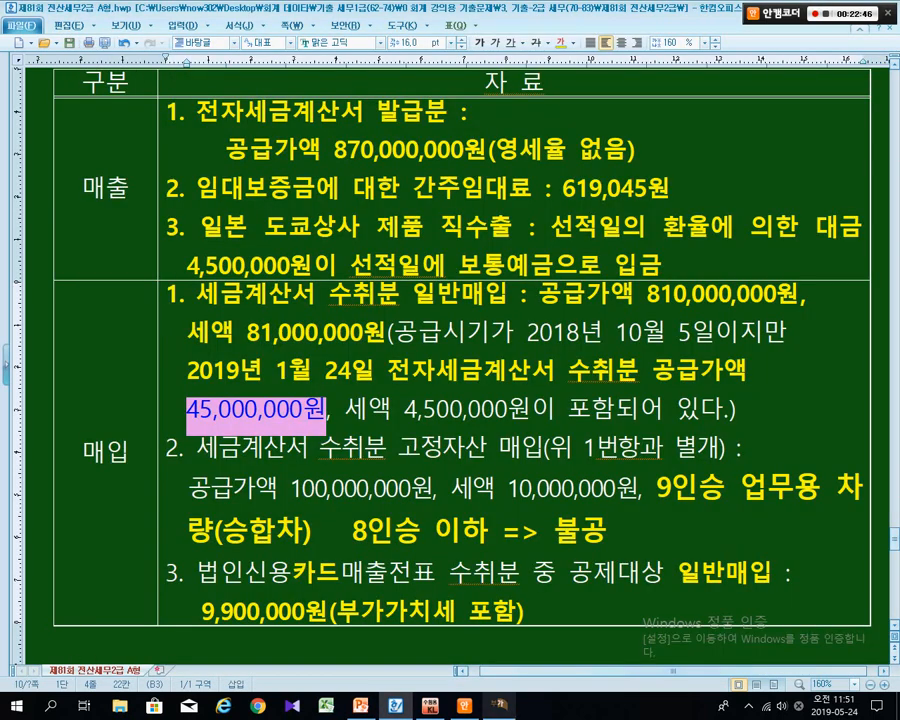
key(alt+Tab)
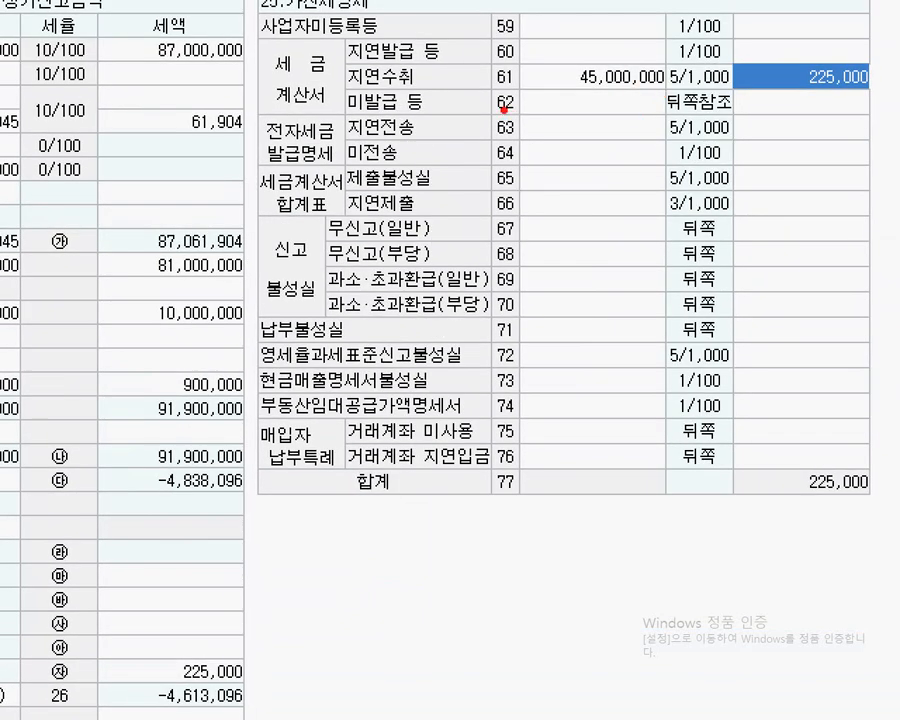
drag(249, 113, 788, 172)
mouse_move(720, 194)
mouse_down()
mouse_move(712, 198)
mouse_move(656, 158)
mouse_move(745, 160)
mouse_move(727, 182)
mouse_up()
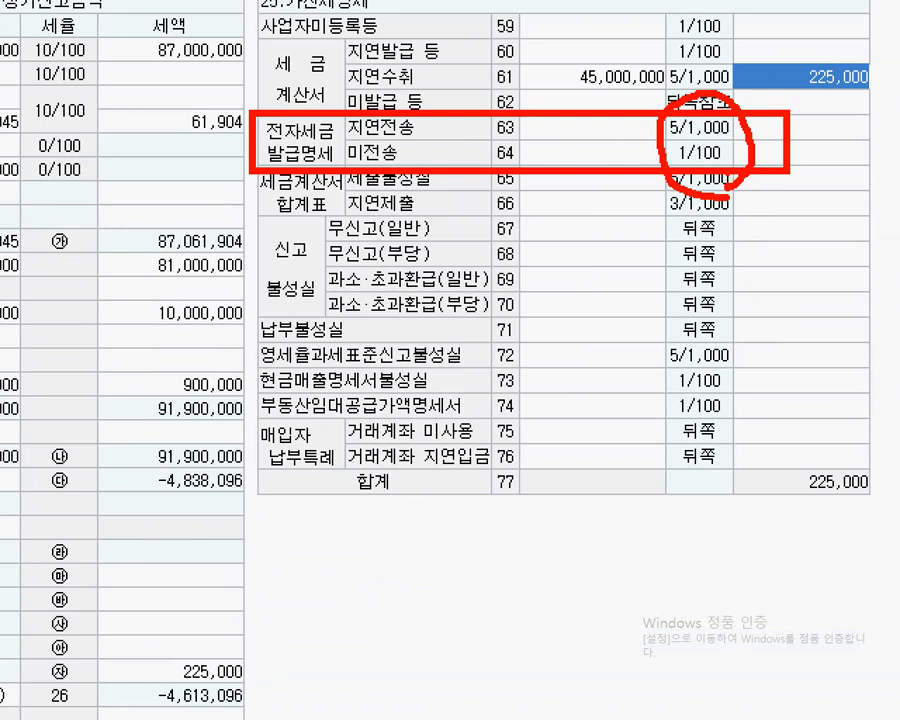
mouse_move(794, 311)
mouse_down()
mouse_move(735, 182)
mouse_move(753, 191)
mouse_up()
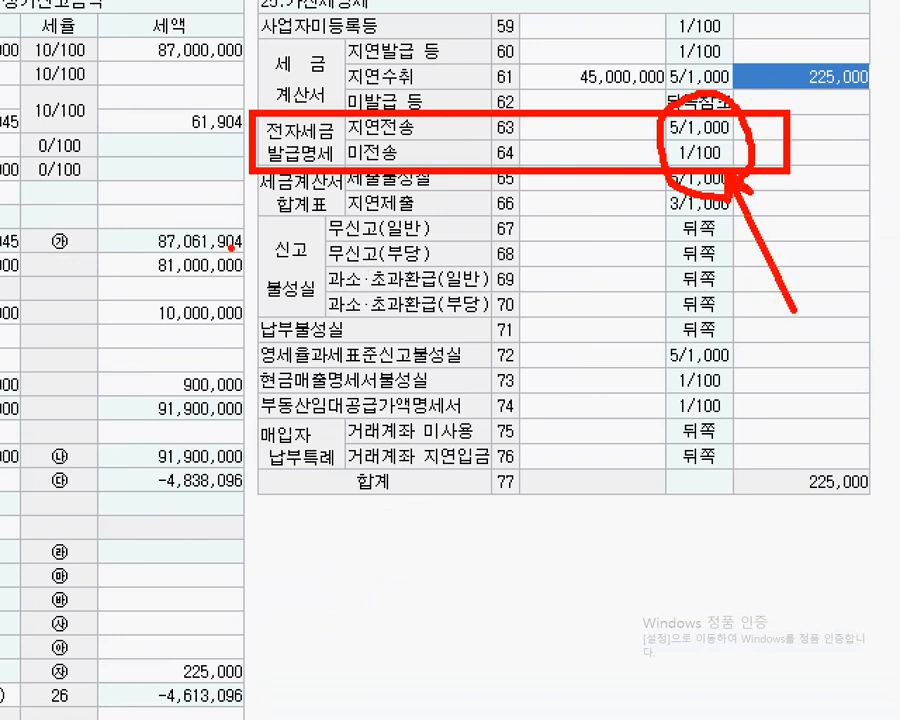
drag(493, 100, 580, 325)
drag(560, 97, 497, 228)
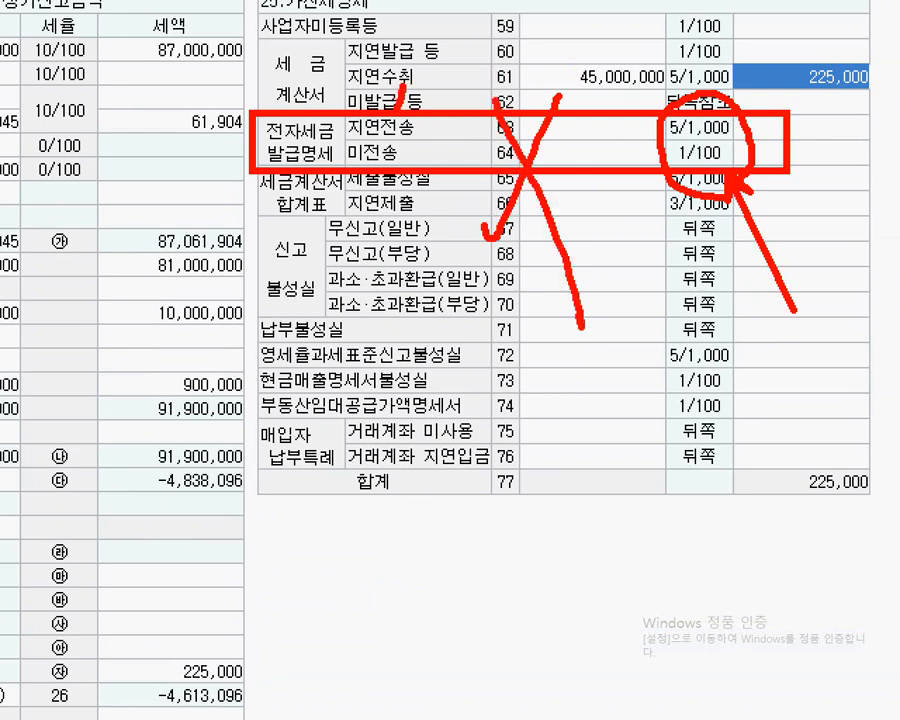
drag(403, 85, 339, 208)
drag(364, 120, 413, 186)
drag(683, 128, 651, 217)
drag(664, 132, 688, 196)
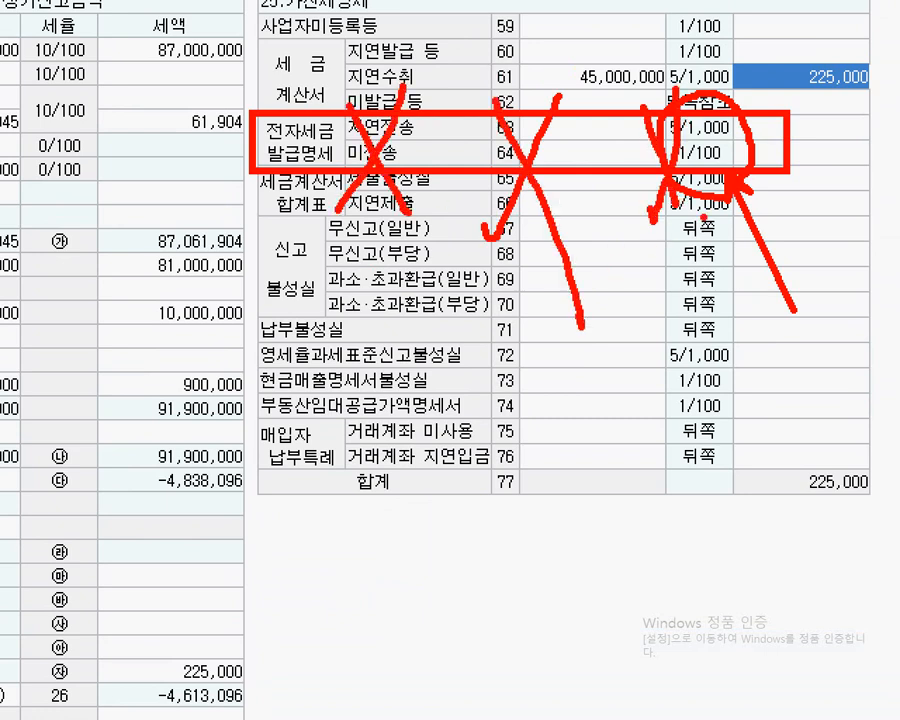
drag(697, 150, 712, 240)
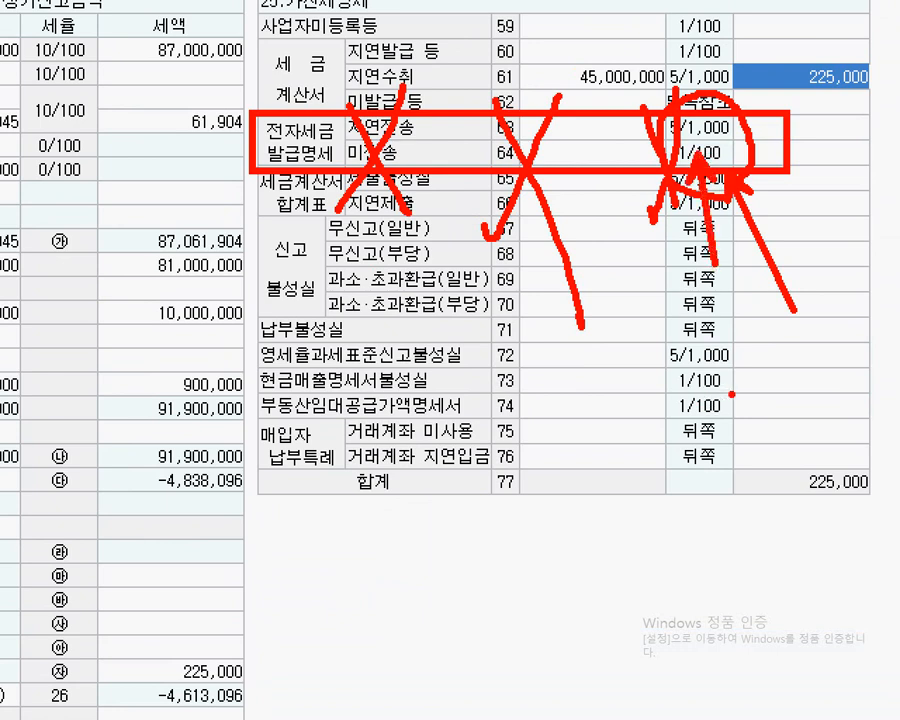
key(Escape)
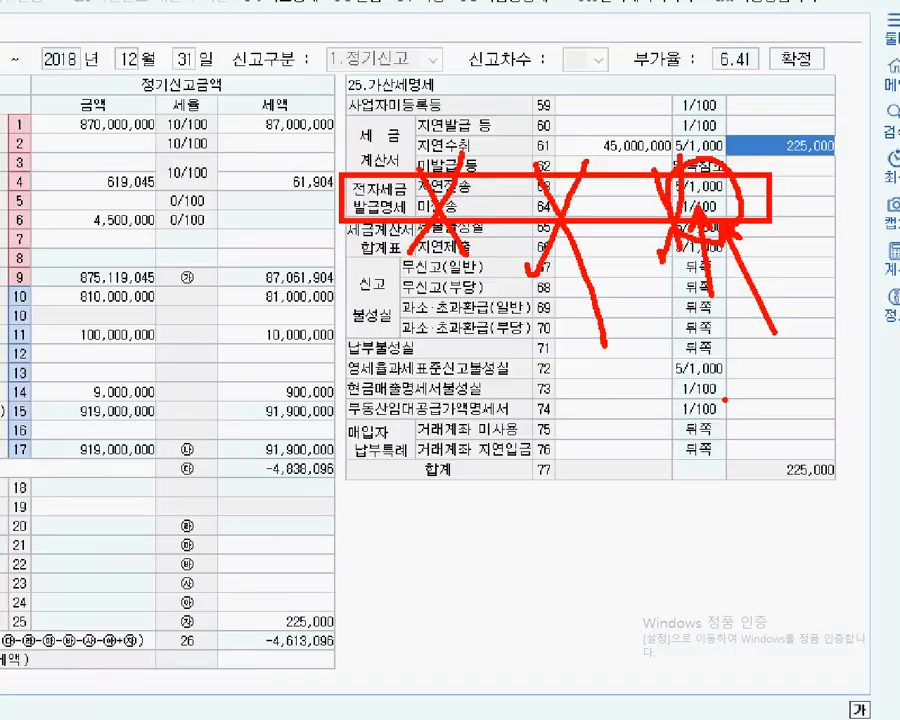
Select the 가산세계 tax on line 25, and color the late-received purchase's supply value 45,000,000원 yellow in the exam document.
click(434, 548)
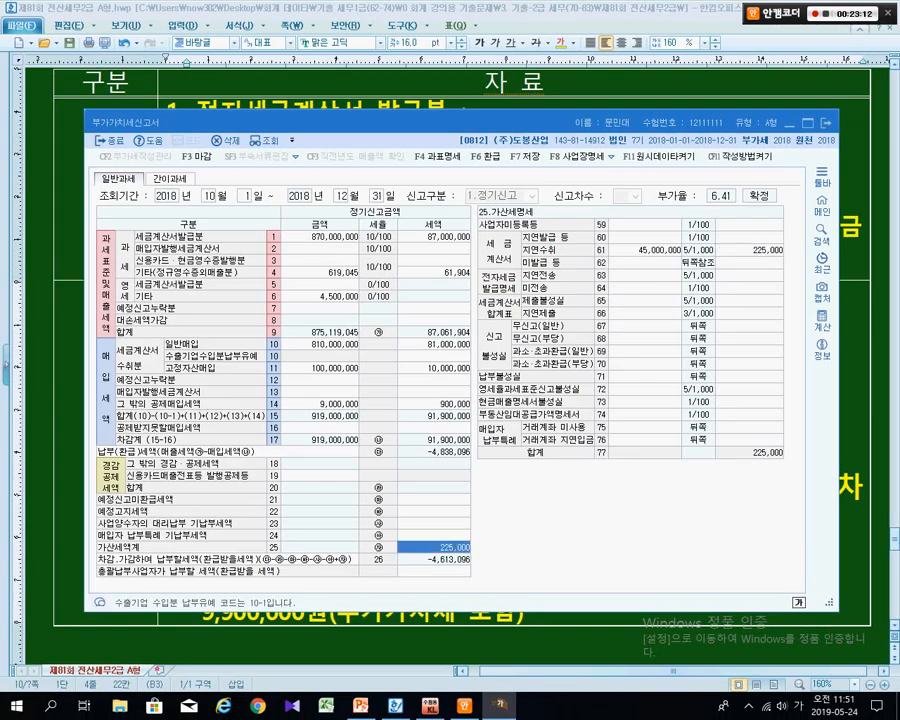
click(70, 452)
click(262, 371)
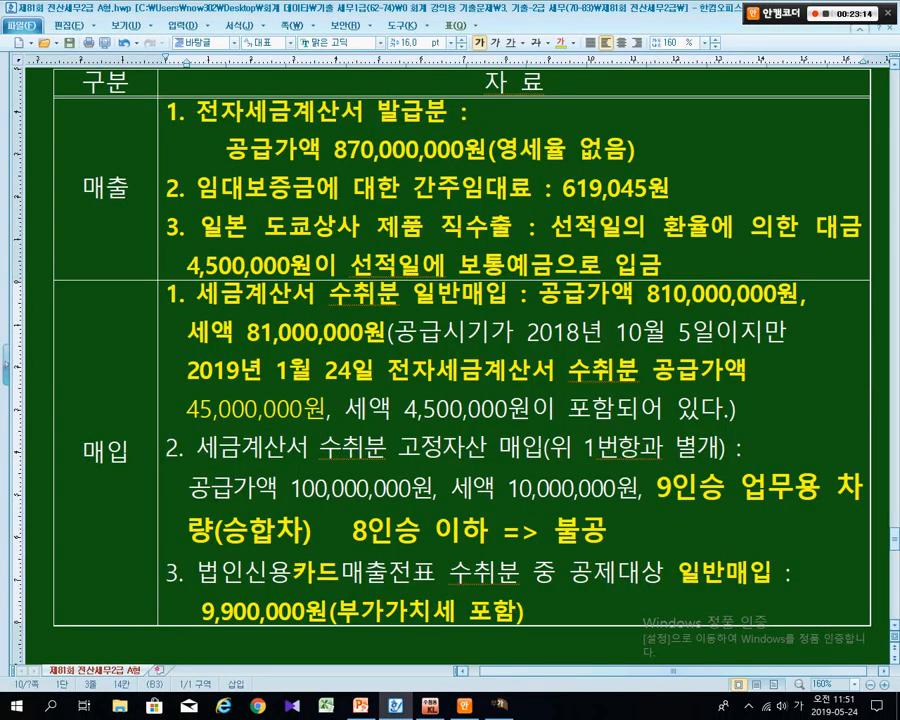
Review the problem [2] statement above the data table in the exam document, and close the VAT return window.
click(72, 452)
scroll(419, 338, up, 5)
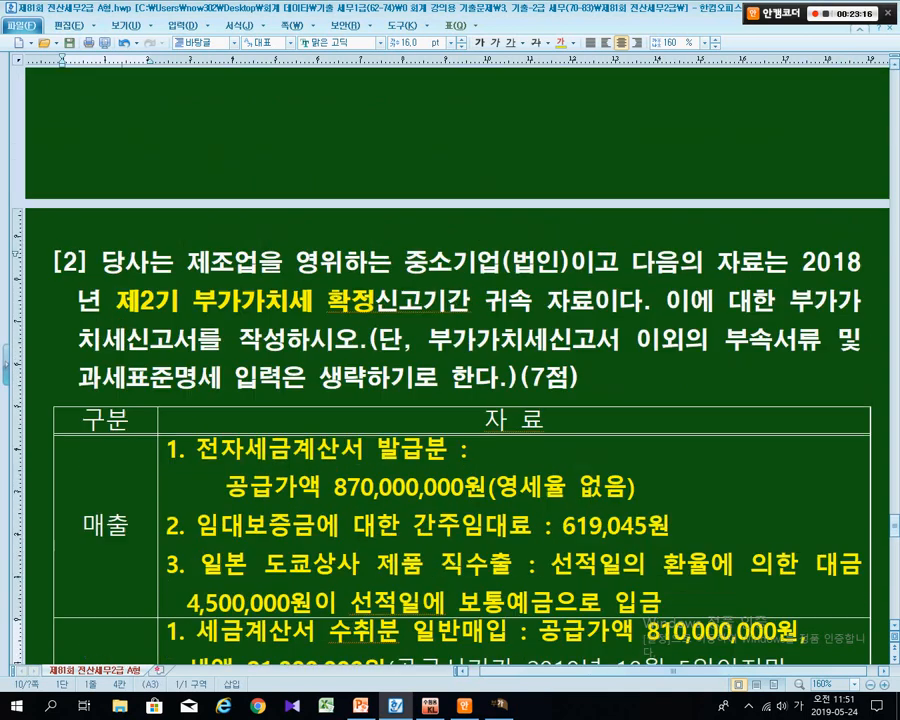
click(419, 338)
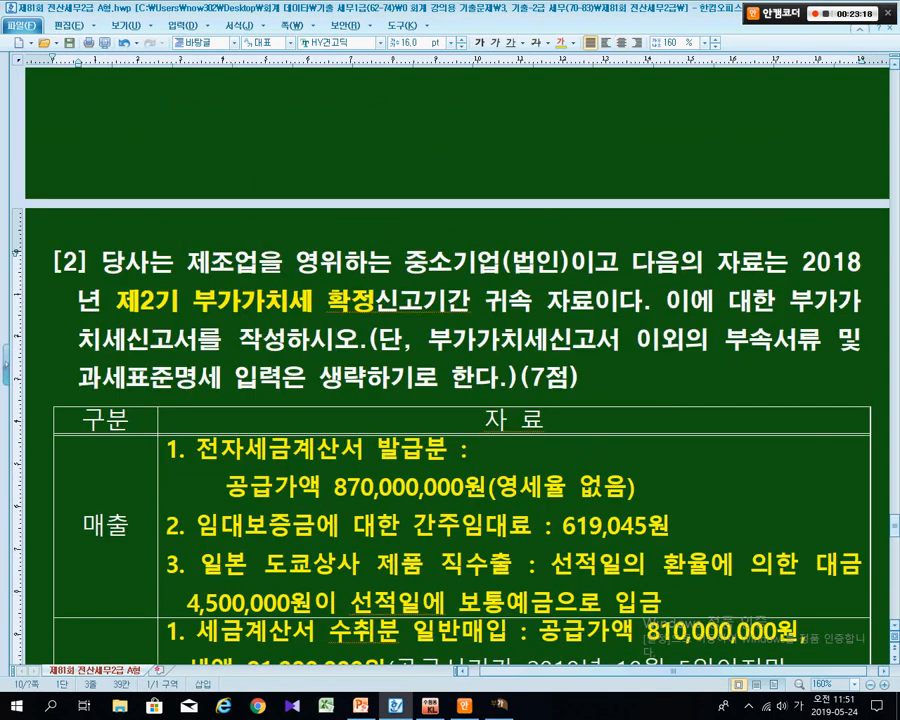
click(499, 706)
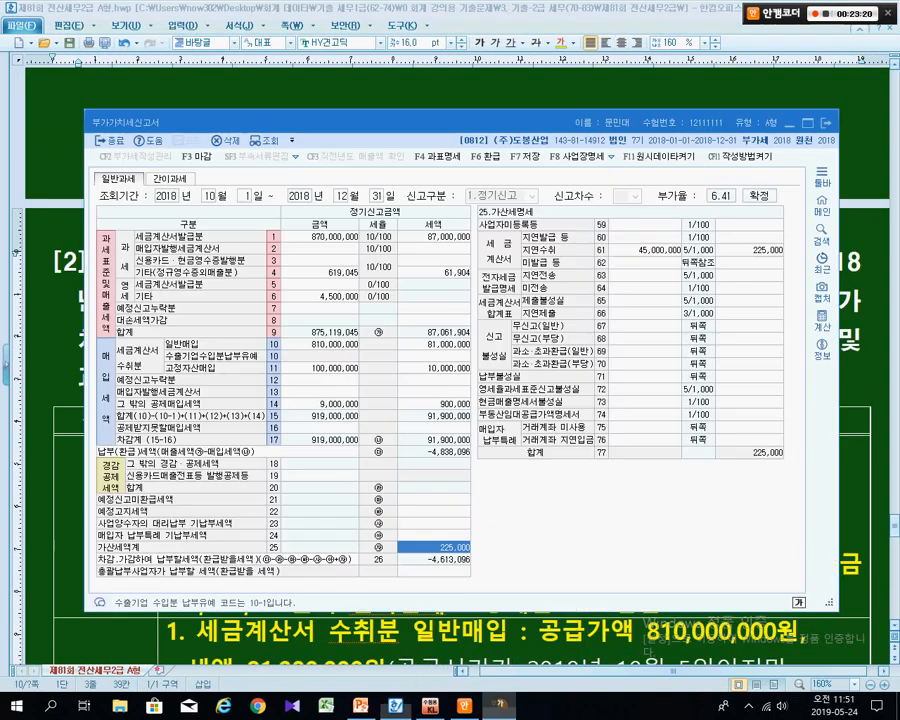
key(Escape)
key(Escape)
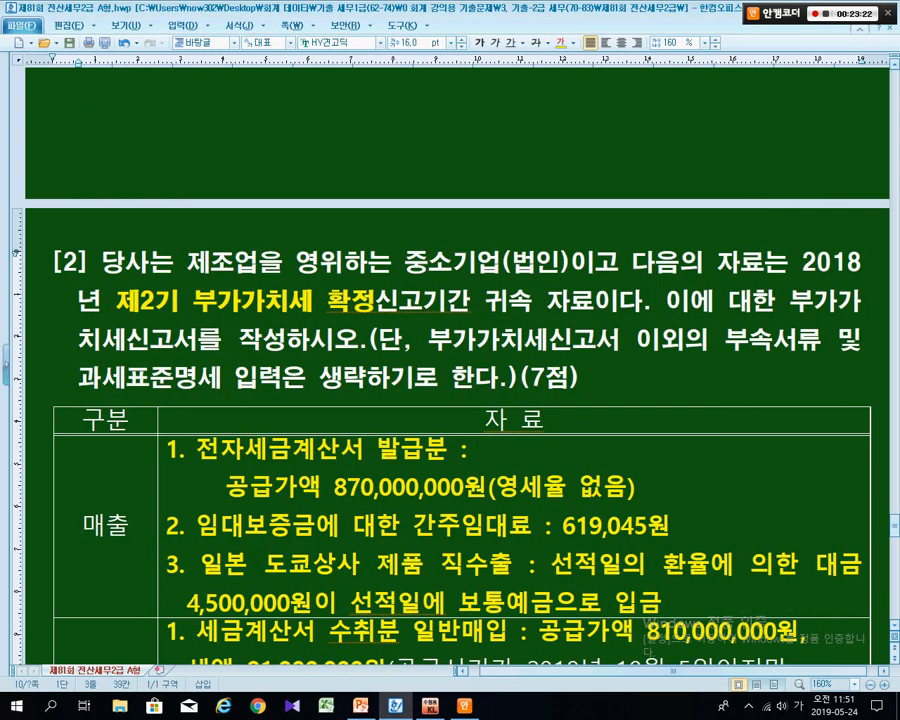
Browse the exam document past 문제4 to the family table and the year-end tax settlement problem.
click(510, 526)
scroll(511, 524, down, 15)
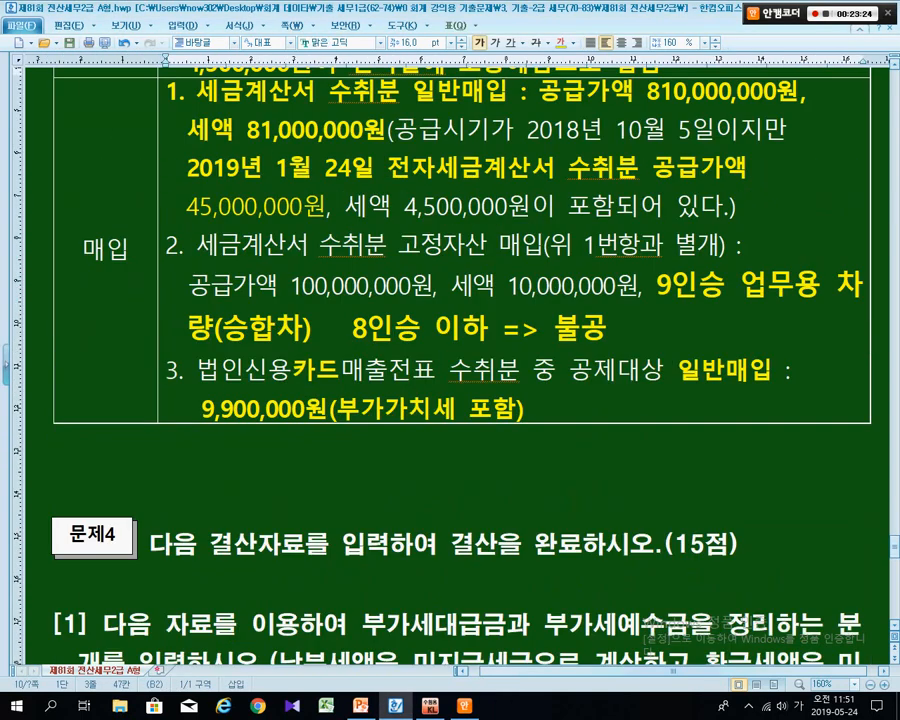
scroll(450, 380, down, 10)
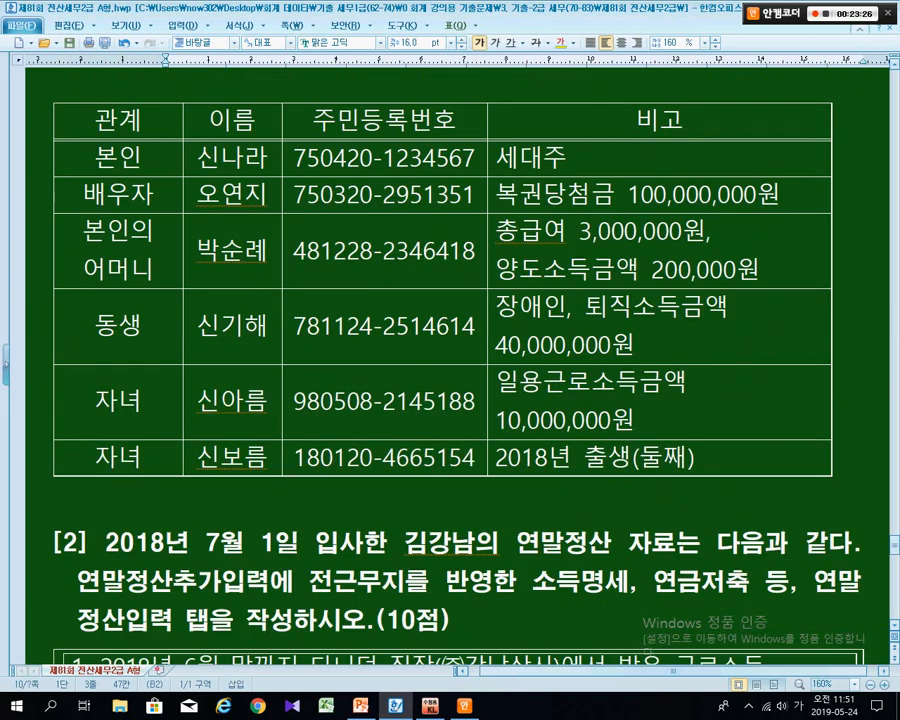
Insert a page break before problem [1] of 문제5 so its statement and family table start on a new page.
scroll(450, 380, up, 4)
scroll(450, 330, up, 1)
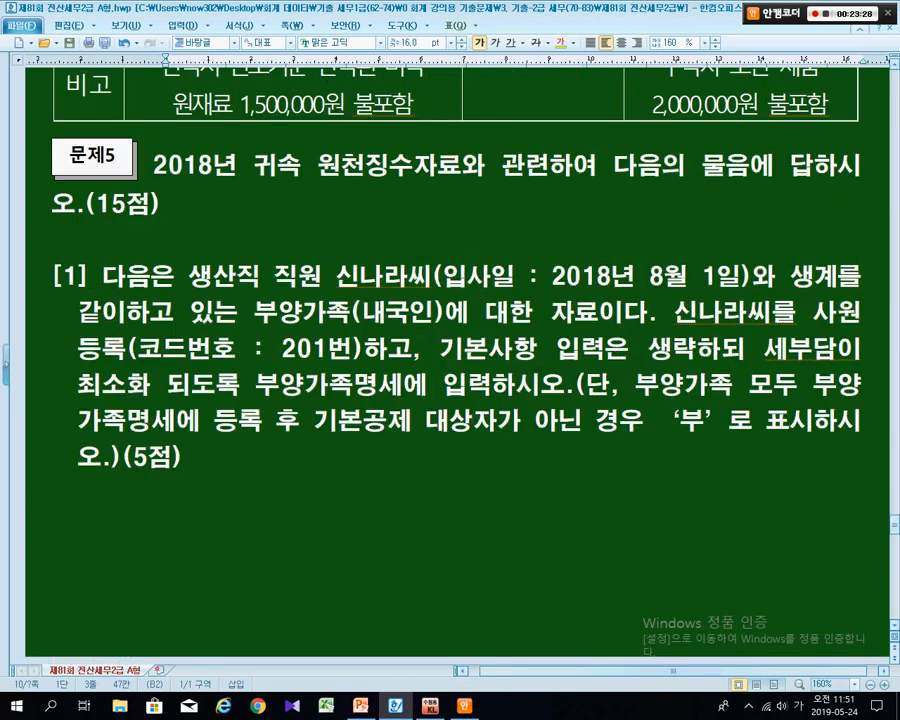
click(53, 275)
key(ctrl+Return)
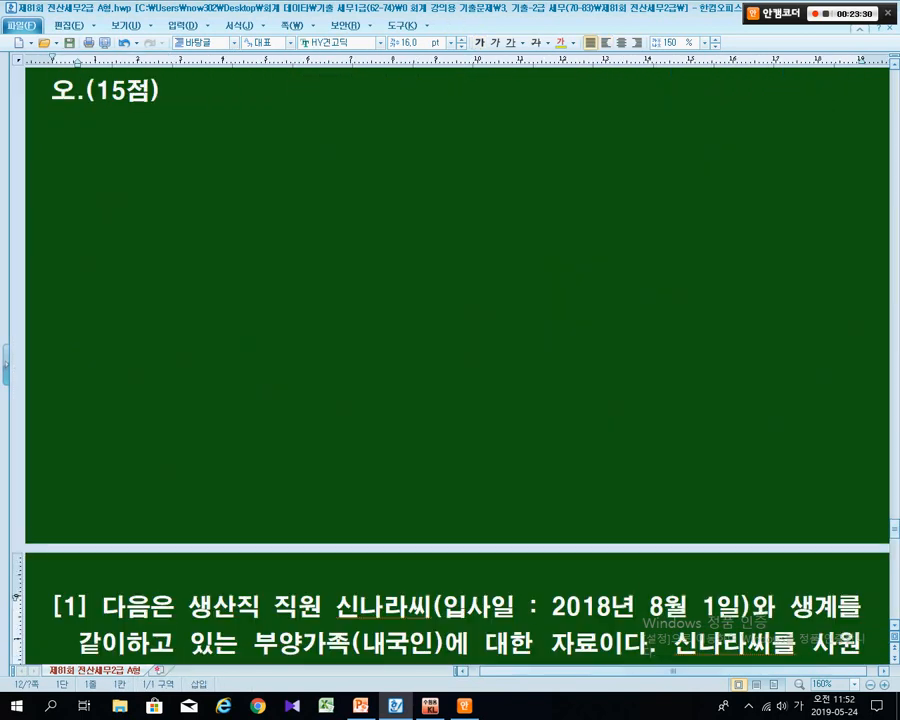
scroll(450, 400, down, 6)
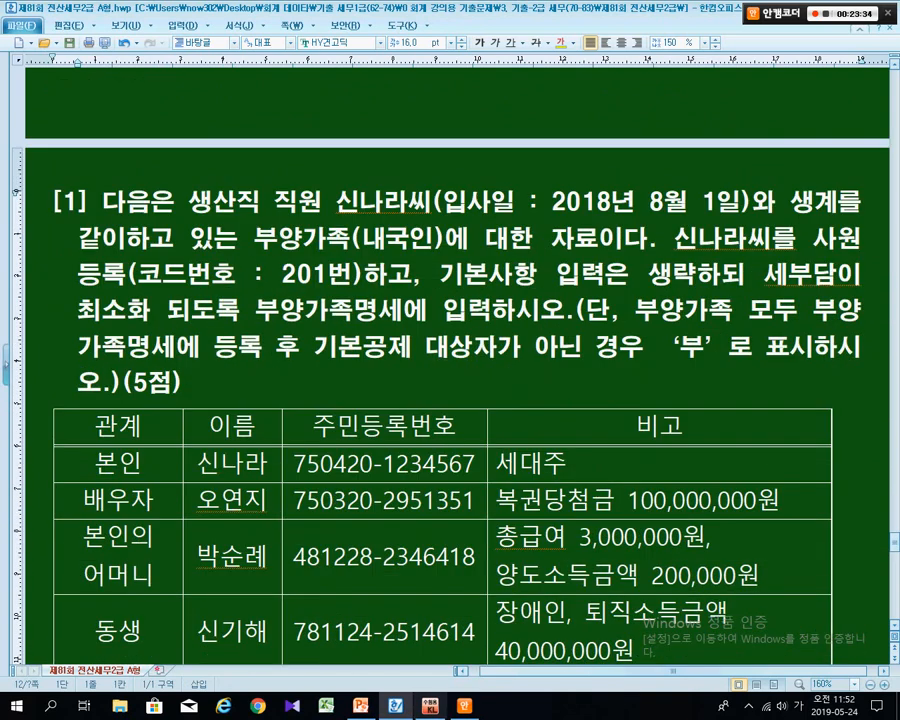
Switch to KcLep, show the 원천징수 menus, and box 원천징수이행상황신고서 on the zoomed view, clearing the mark after.
click(431, 706)
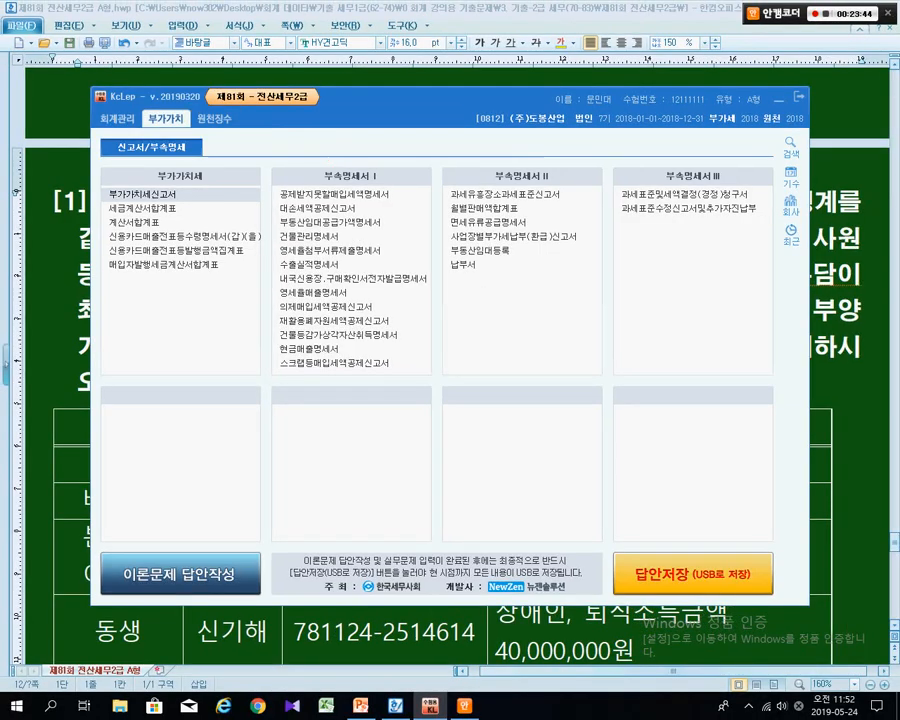
click(219, 118)
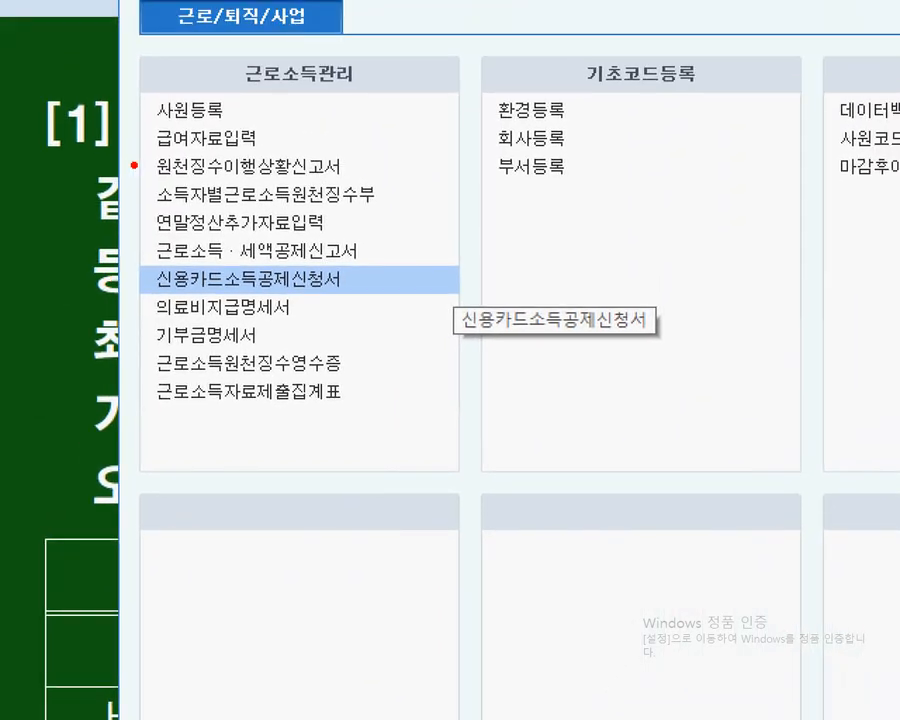
drag(135, 145, 357, 182)
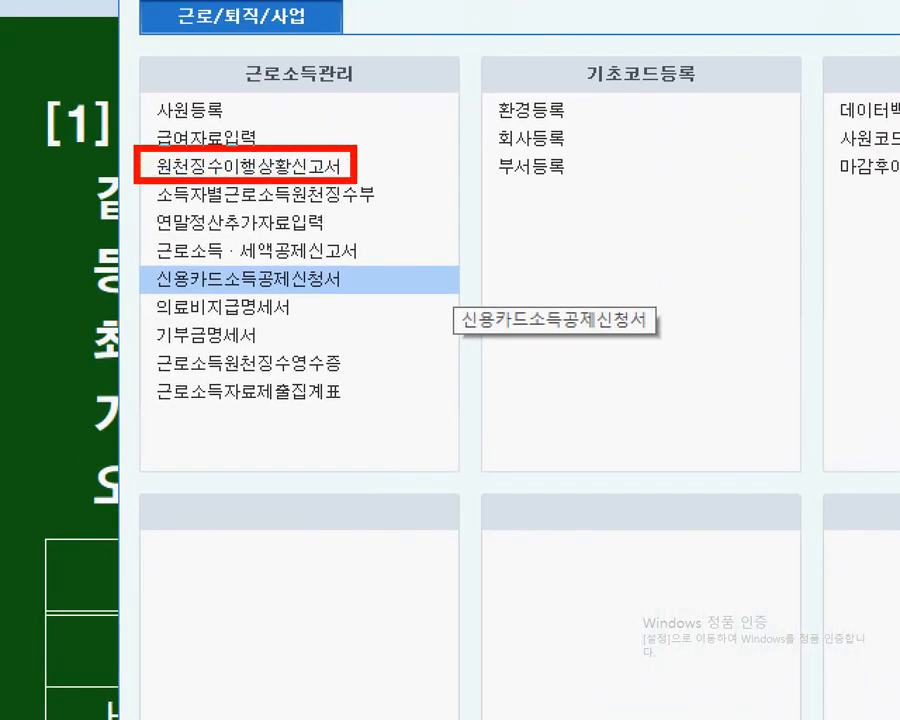
key(Escape)
key(ctrl+1)
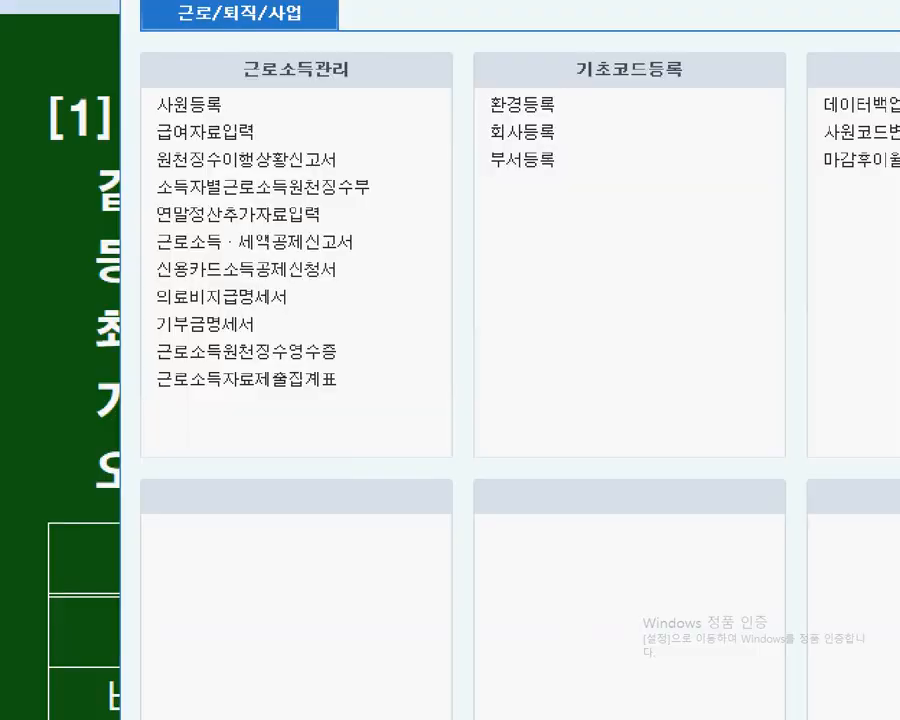
On the zoomed 근로소득관리 list, mark 연말정산추가자료입력 with a box and arrow, and box the entries from 사원등록 to 원천징수이행상황신고서.
mouse_move(134, 171)
mouse_down()
mouse_move(356, 190)
mouse_move(355, 200)
mouse_move(583, 280)
mouse_up()
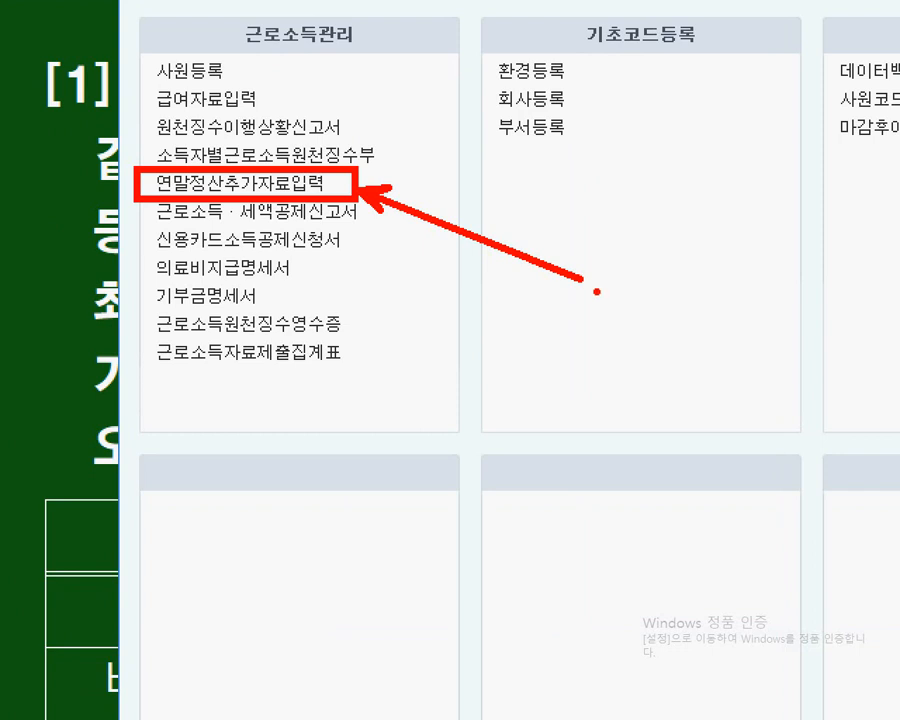
mouse_move(141, 53)
mouse_down()
mouse_move(179, 53)
mouse_move(317, 90)
mouse_move(366, 141)
mouse_up()
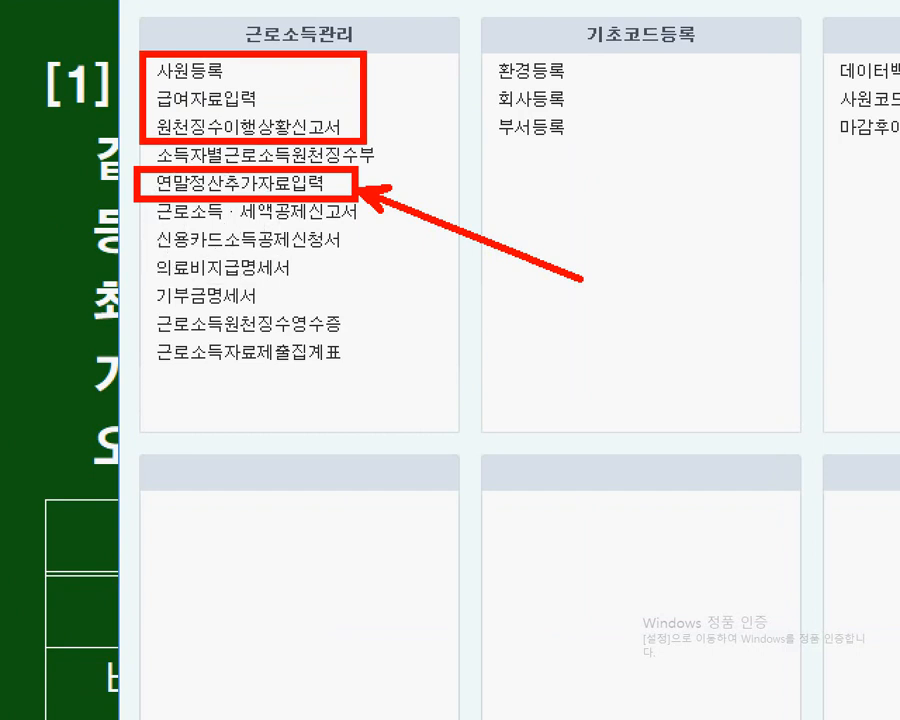
drag(373, 89, 518, 125)
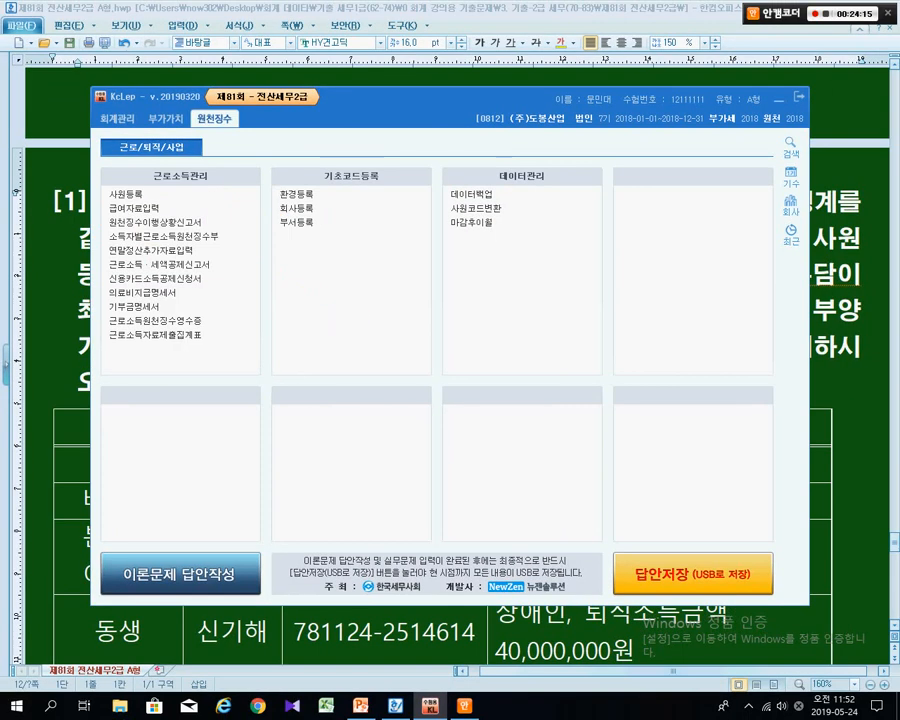
Return to the exam document and color 생산직 직 and the employee's name yellow in the first line of problem [1].
click(76, 272)
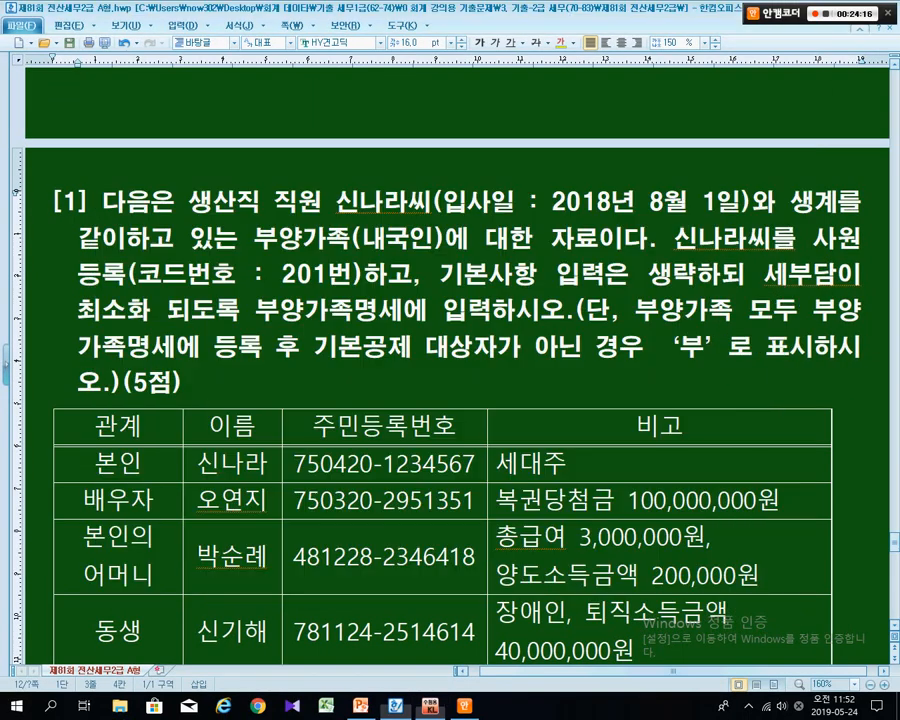
scroll(76, 272, down, 1)
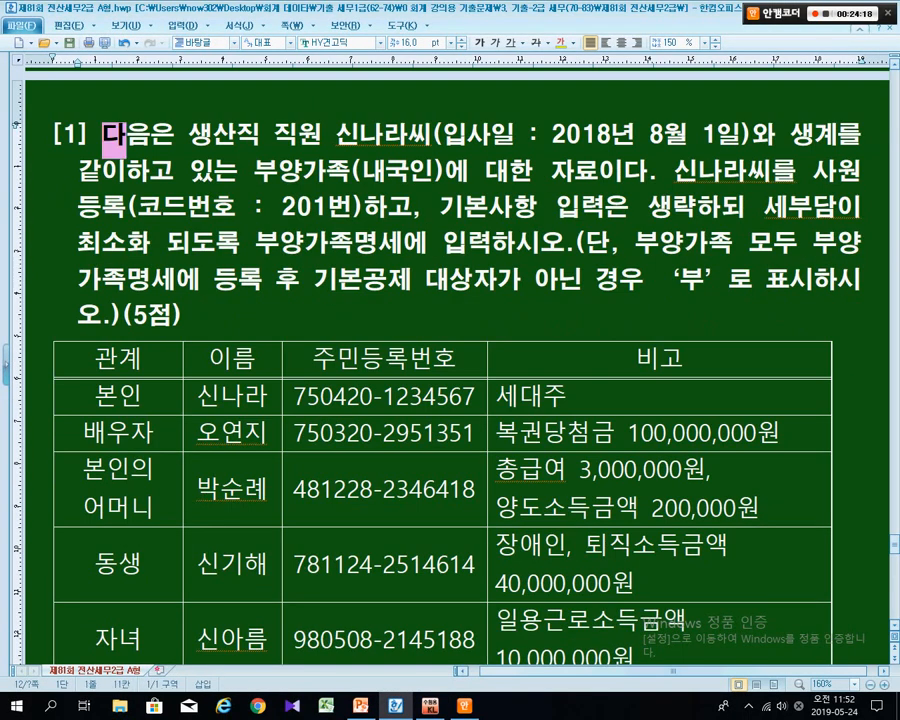
drag(188, 133, 295, 133)
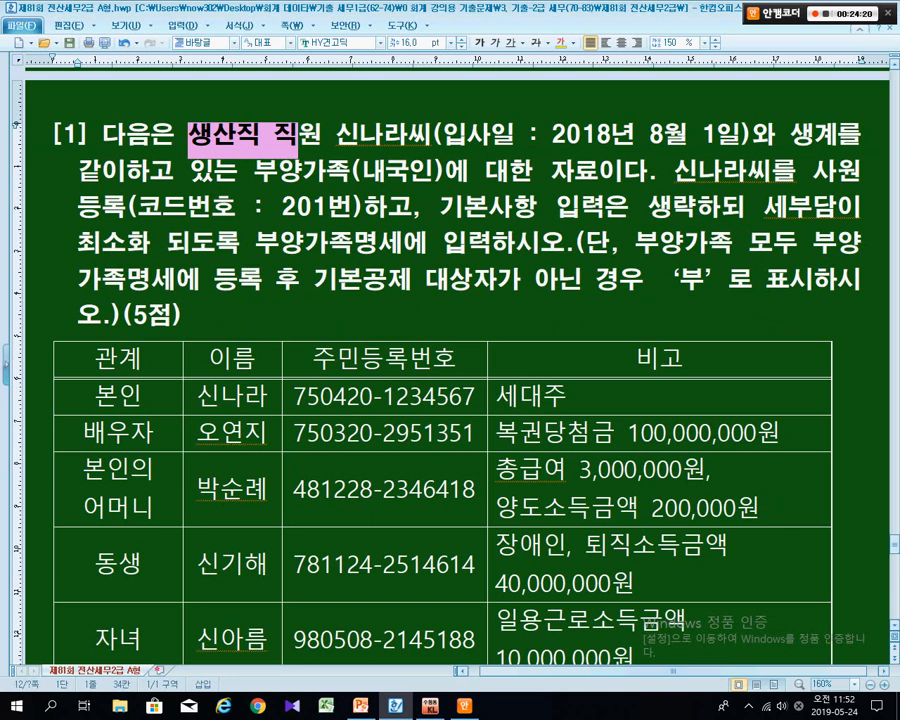
key(ctrl+m)
key(y)
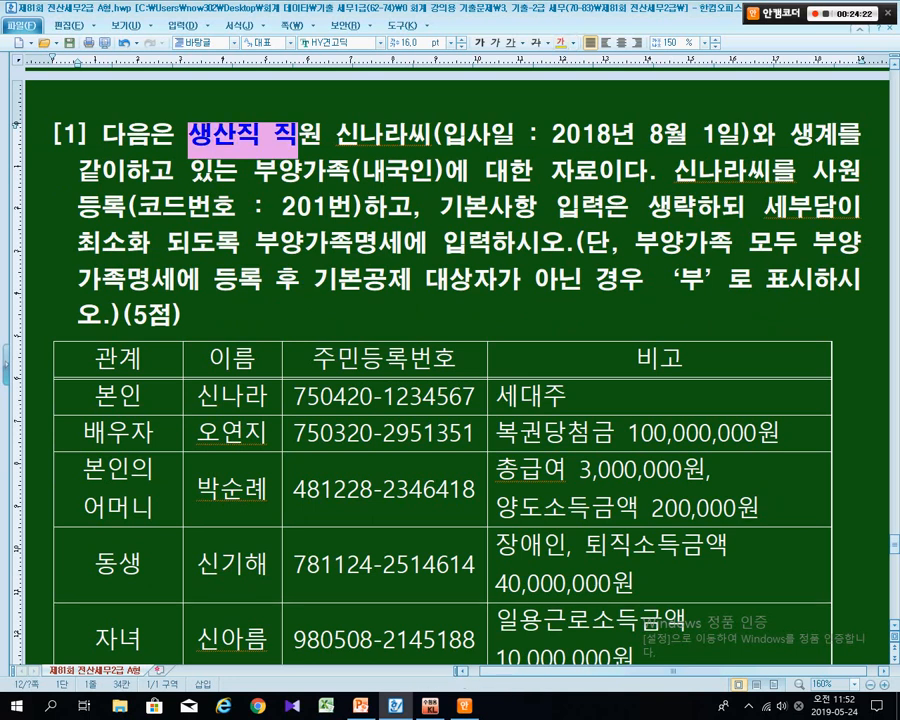
drag(337, 133, 405, 133)
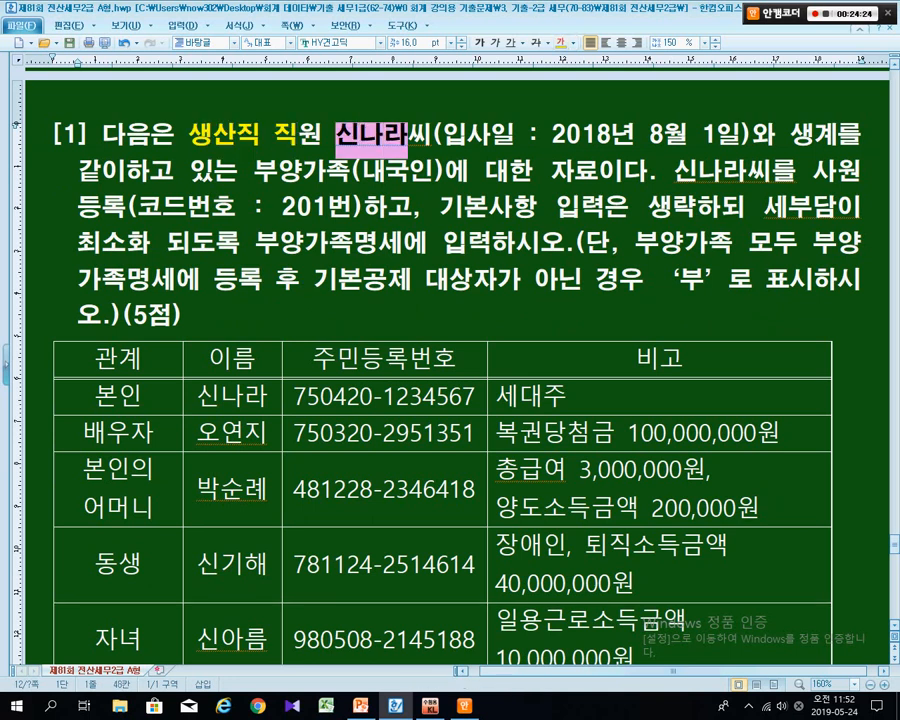
key(ctrl+m)
key(y)
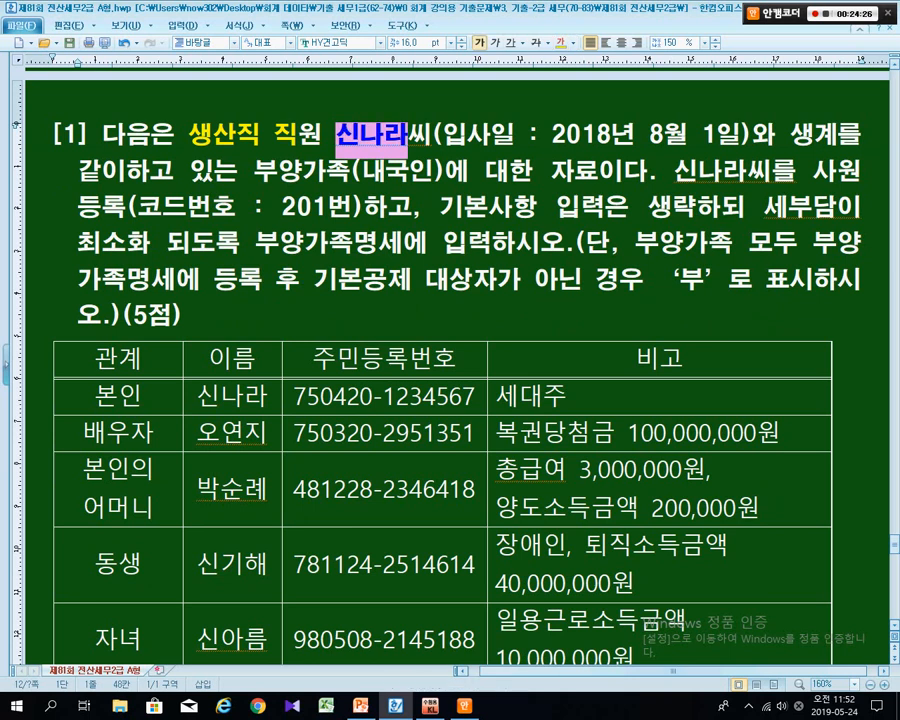
click(432, 242)
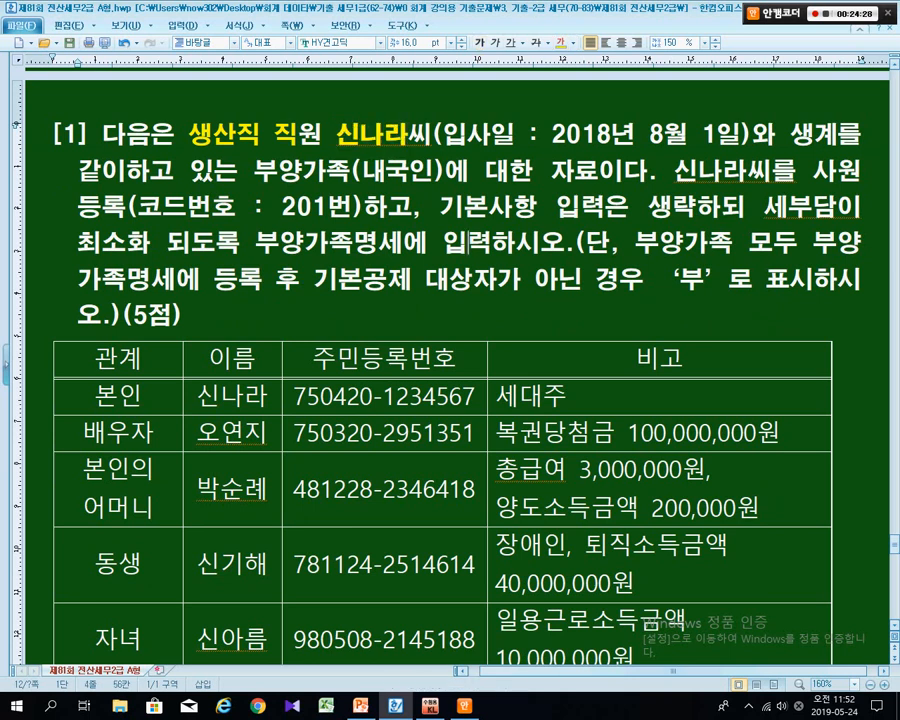
Review problem [1]'s hire date, dependents, employee code 201, and the instructions on omitting basic details and minimizing the tax burden.
drag(552, 136, 688, 137)
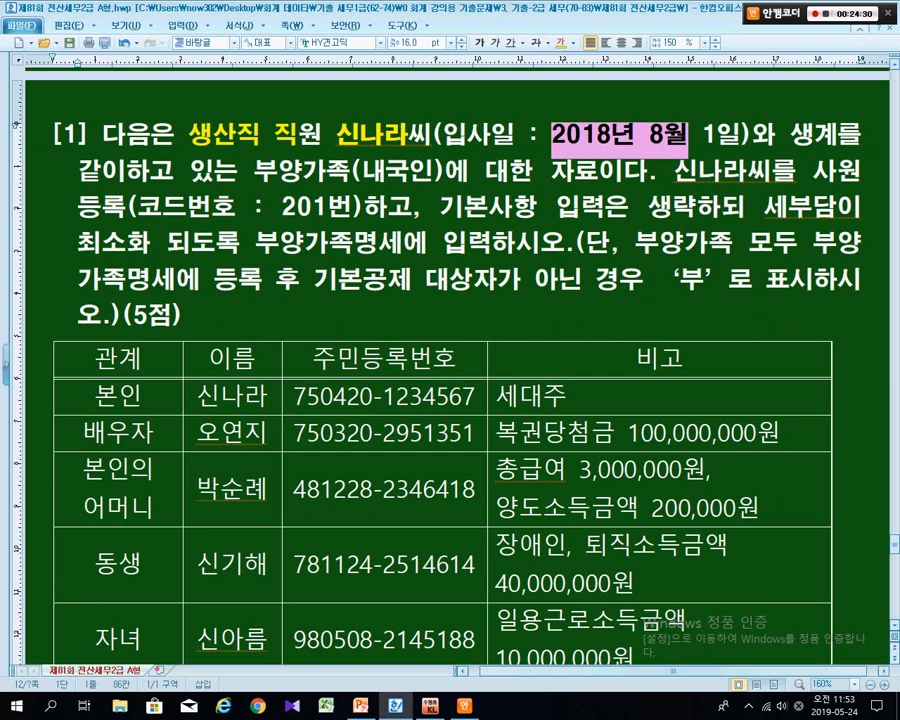
drag(151, 172, 328, 172)
click(388, 172)
drag(388, 172, 548, 172)
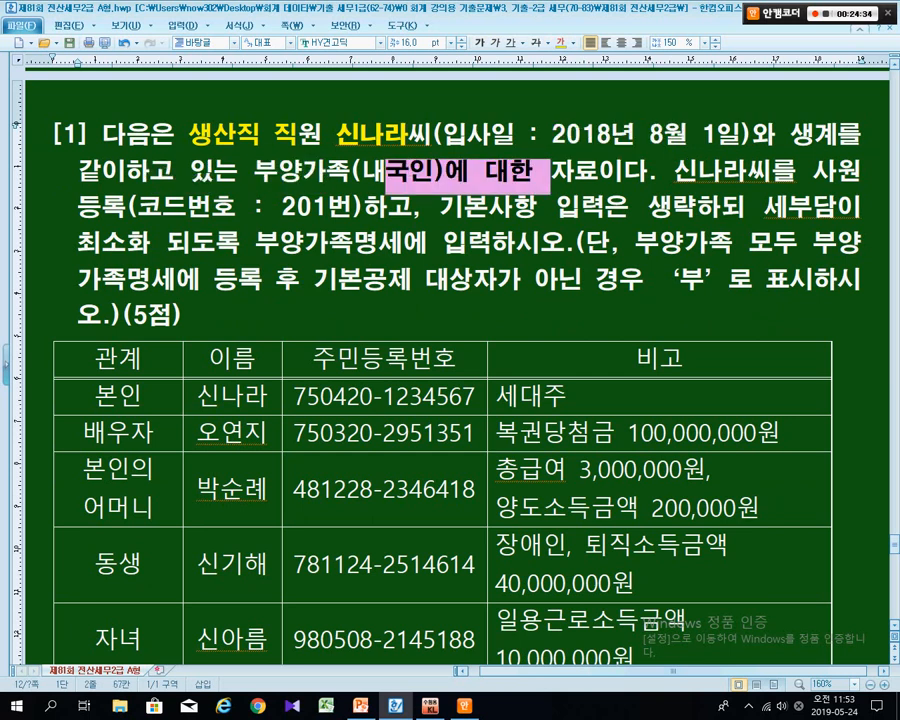
drag(674, 172, 838, 172)
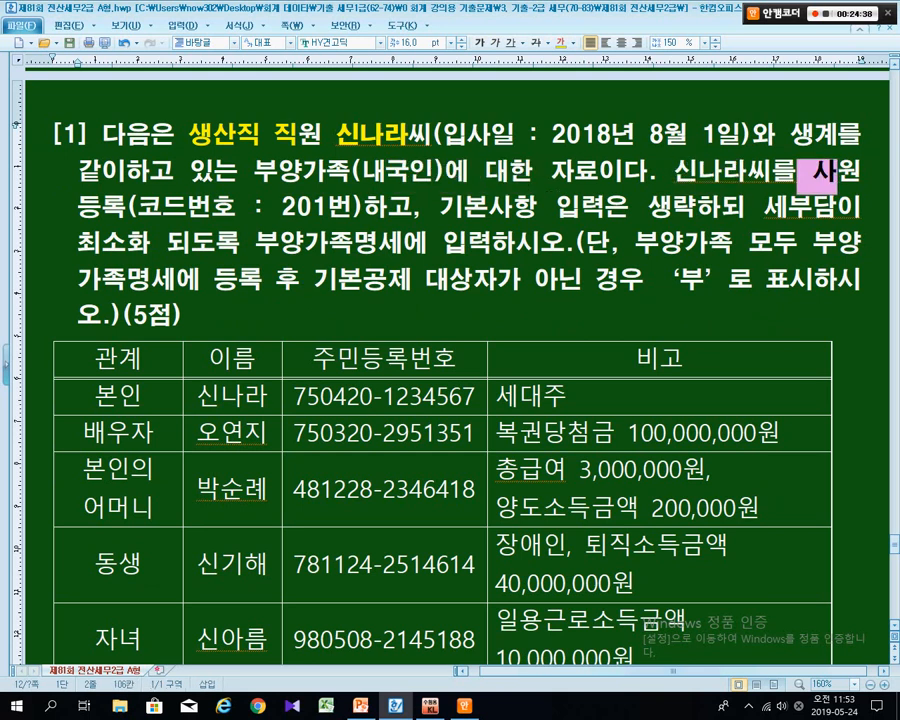
drag(162, 212, 325, 212)
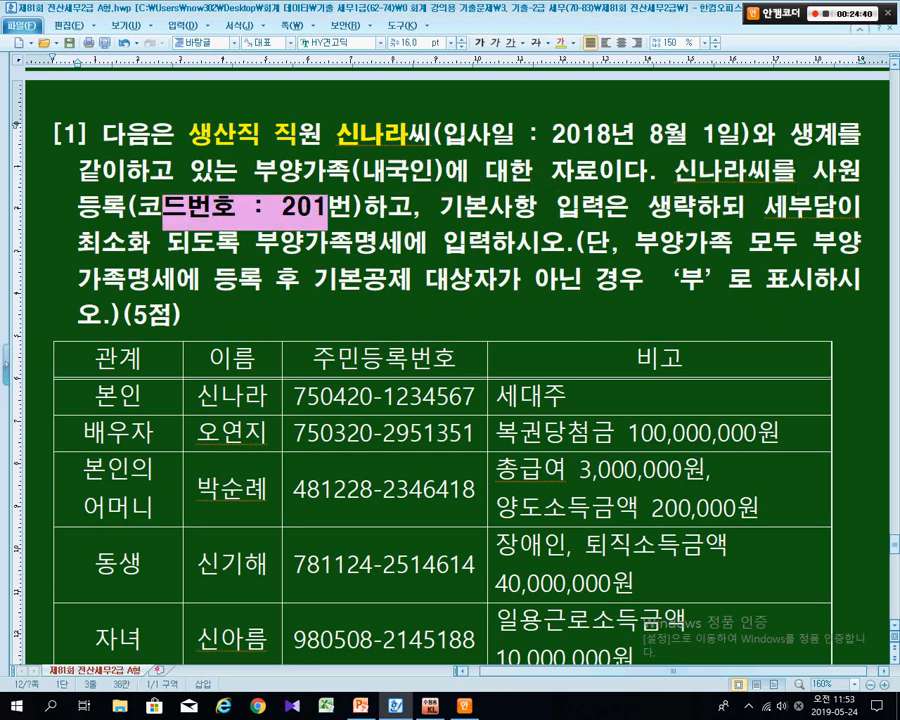
drag(440, 212, 812, 212)
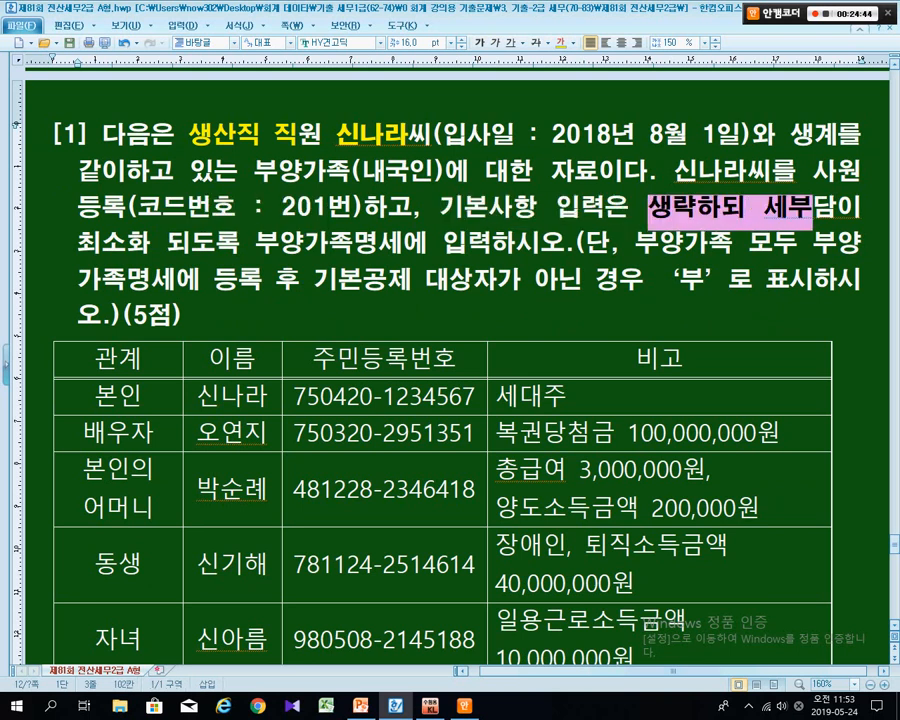
drag(100, 243, 838, 243)
Color the '부' marking for people not eligible for the basic deduction yellow in the problem [1] statement.
drag(103, 285, 728, 285)
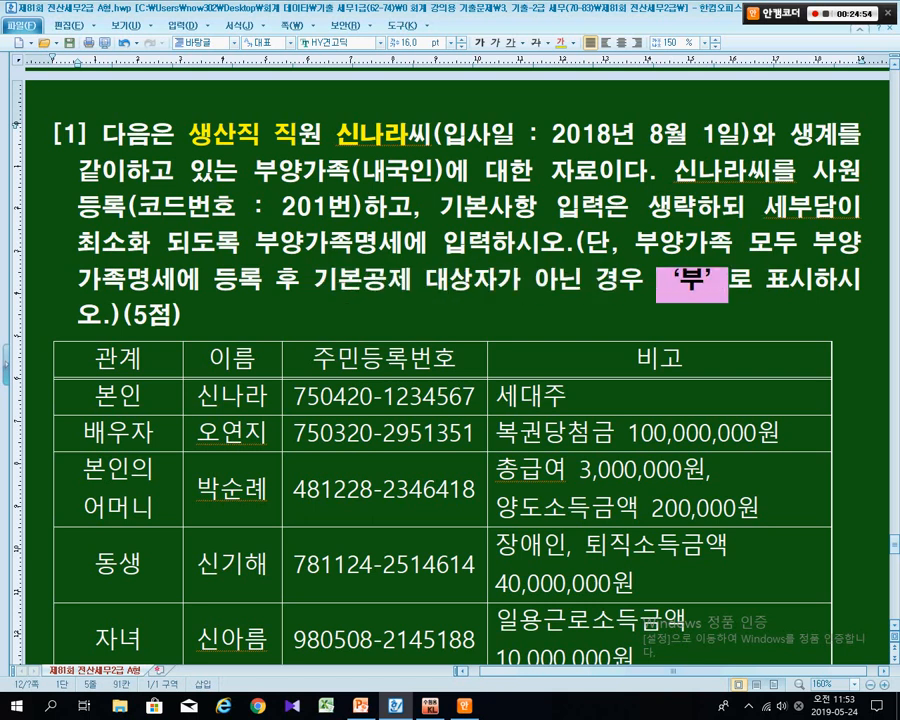
click(561, 43)
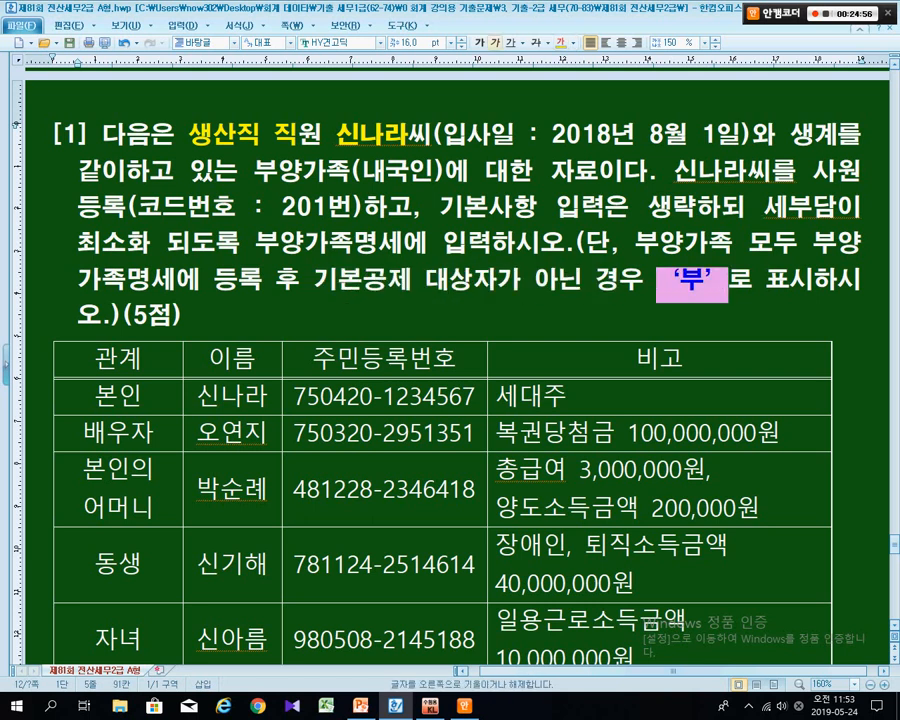
click(436, 206)
scroll(436, 206, down, 1)
scroll(436, 206, down, 1)
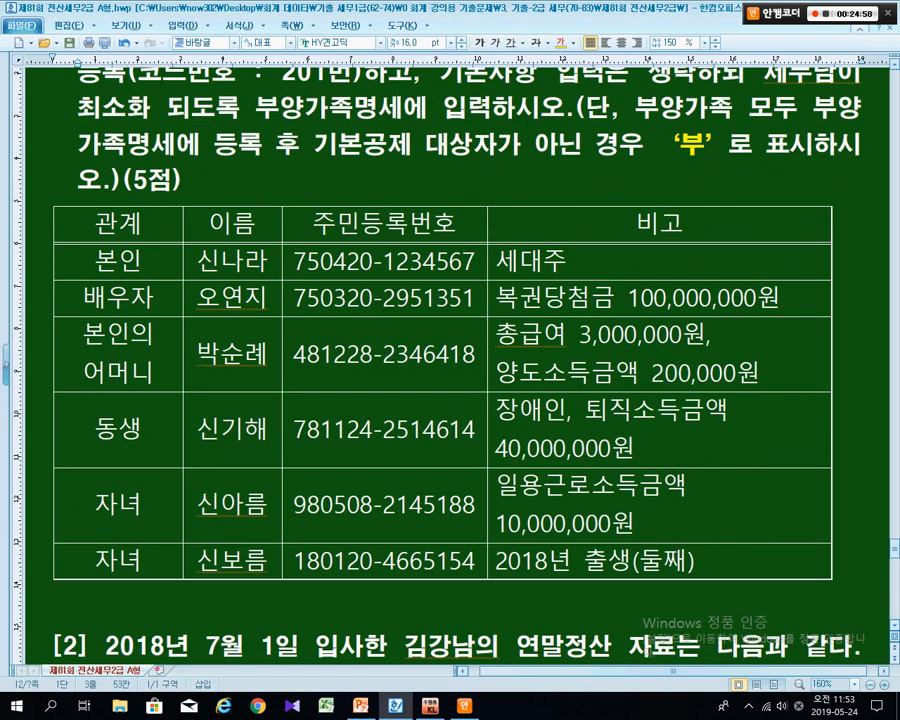
click(520, 144)
scroll(520, 144, up, 2)
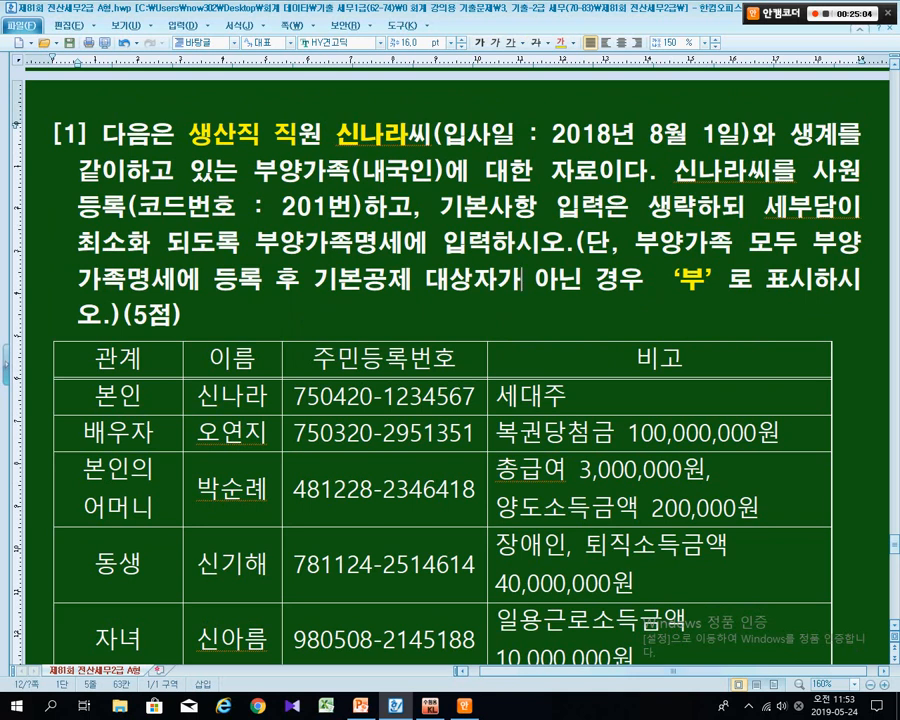
Make the whole 본인 row of the family table yellow and bold, including the 세대주 remark.
drag(112, 396, 385, 396)
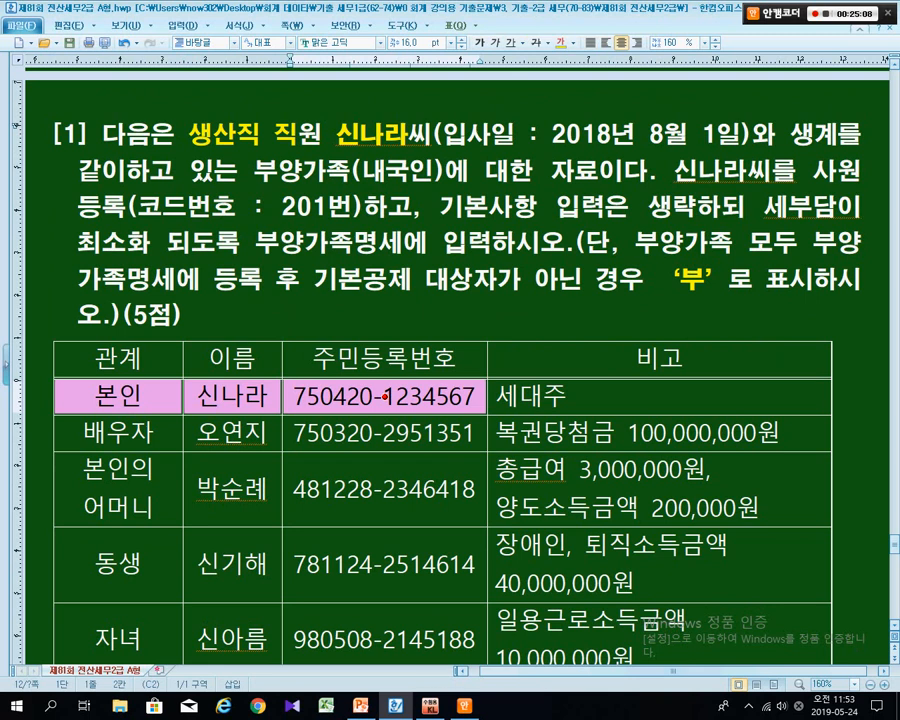
key(alt+c)
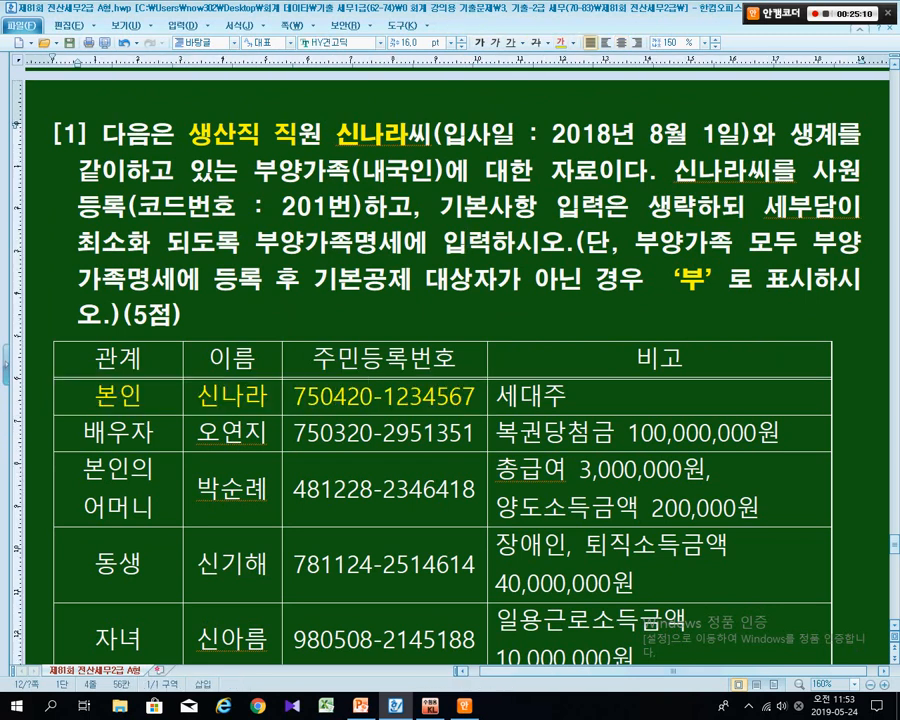
drag(522, 396, 118, 397)
click(168, 196)
click(378, 396)
drag(120, 397, 659, 397)
key(ctrl+m)
key(y)
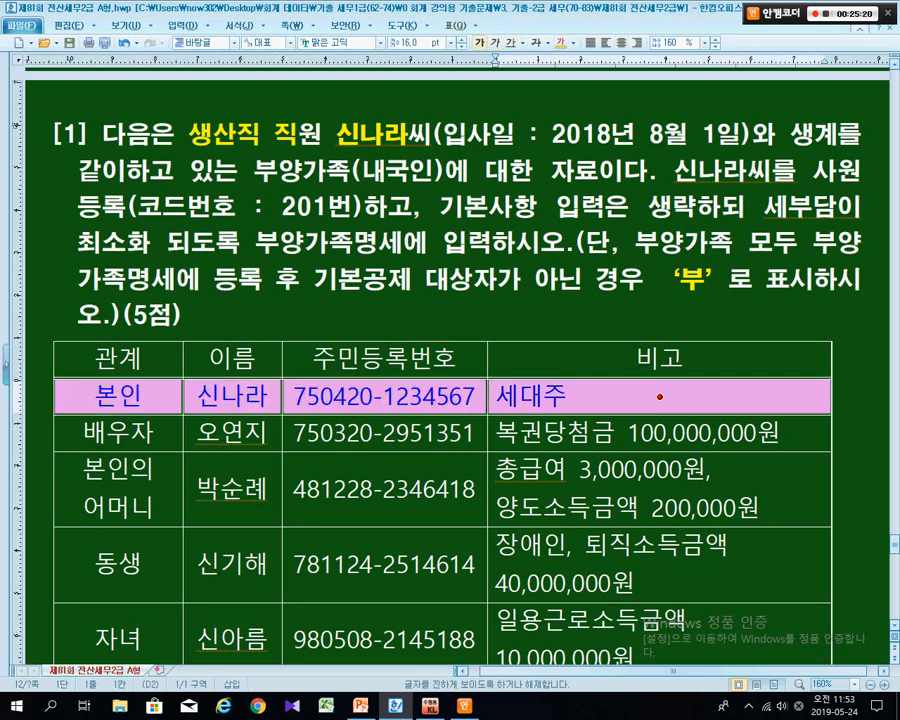
click(480, 43)
click(492, 243)
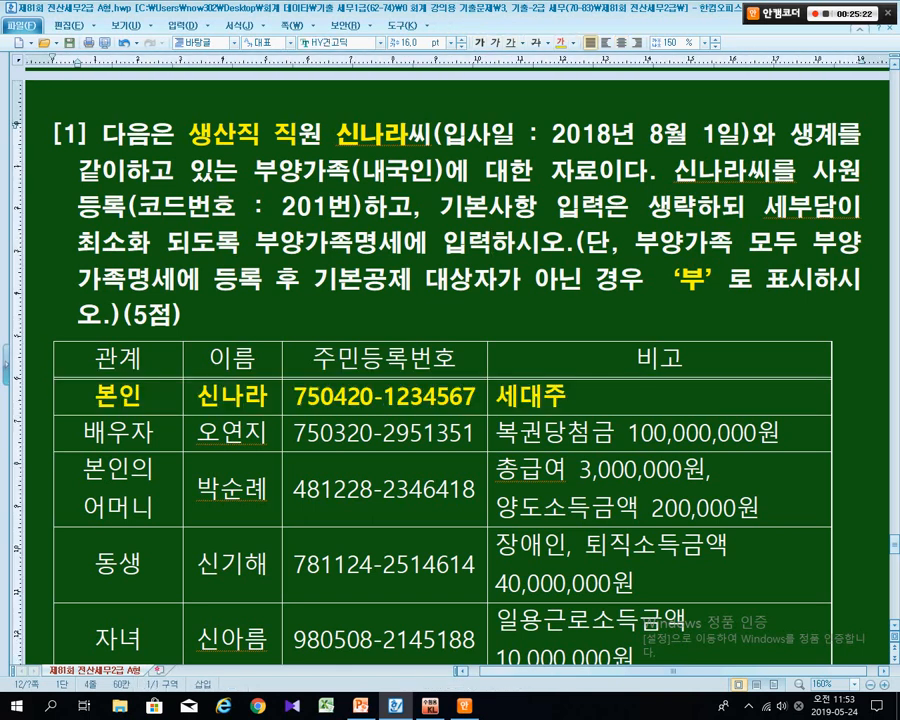
Point out the 자녀 rows and the 배우자 row of the family table by selecting their cells.
scroll(450, 400, down, 1)
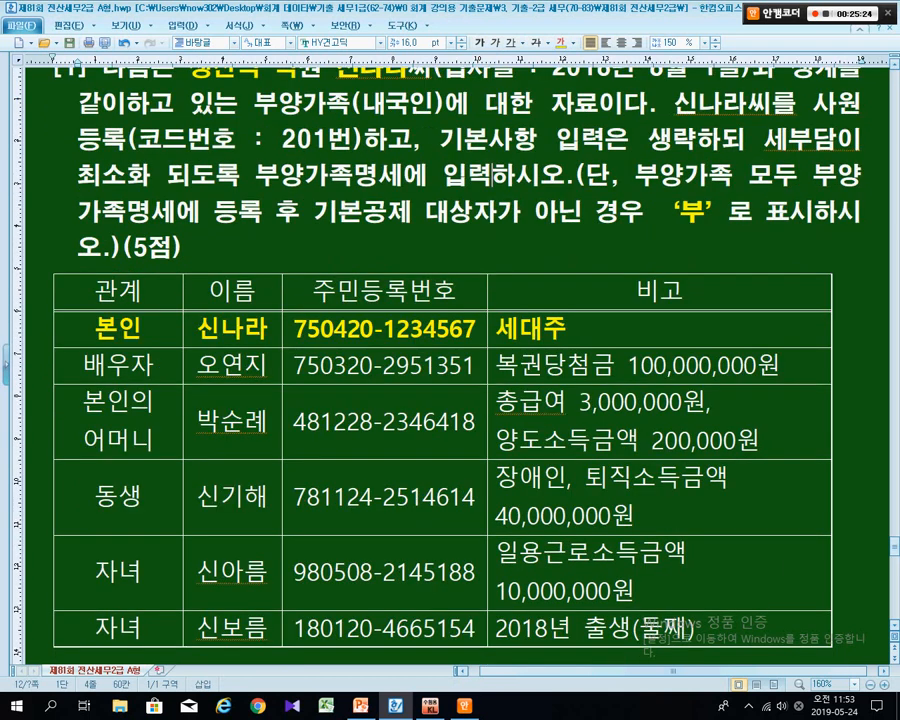
drag(118, 572, 232, 628)
click(232, 628)
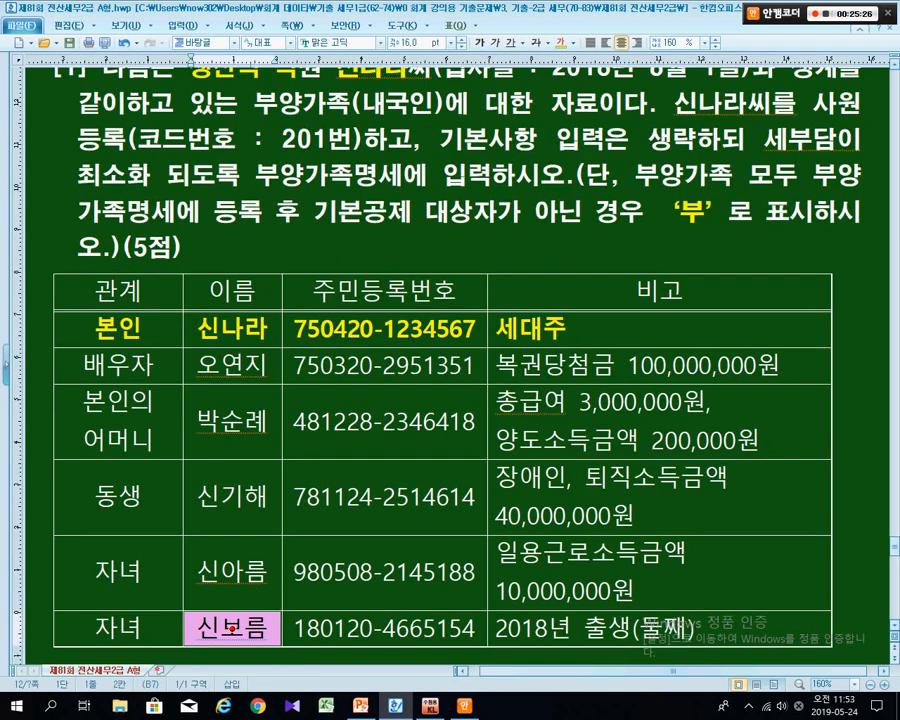
key(Escape)
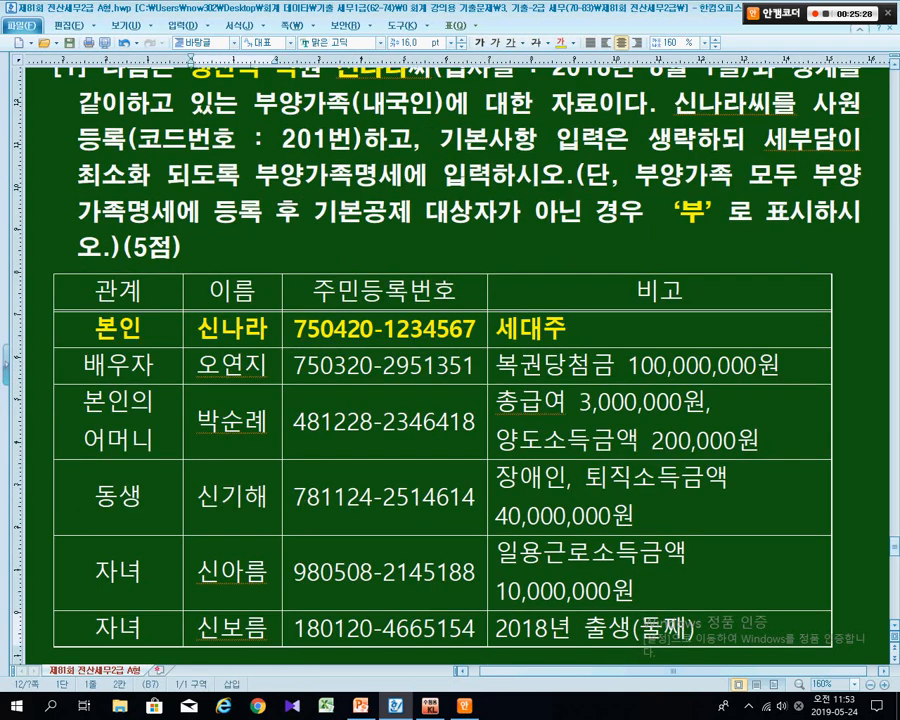
drag(118, 365, 385, 367)
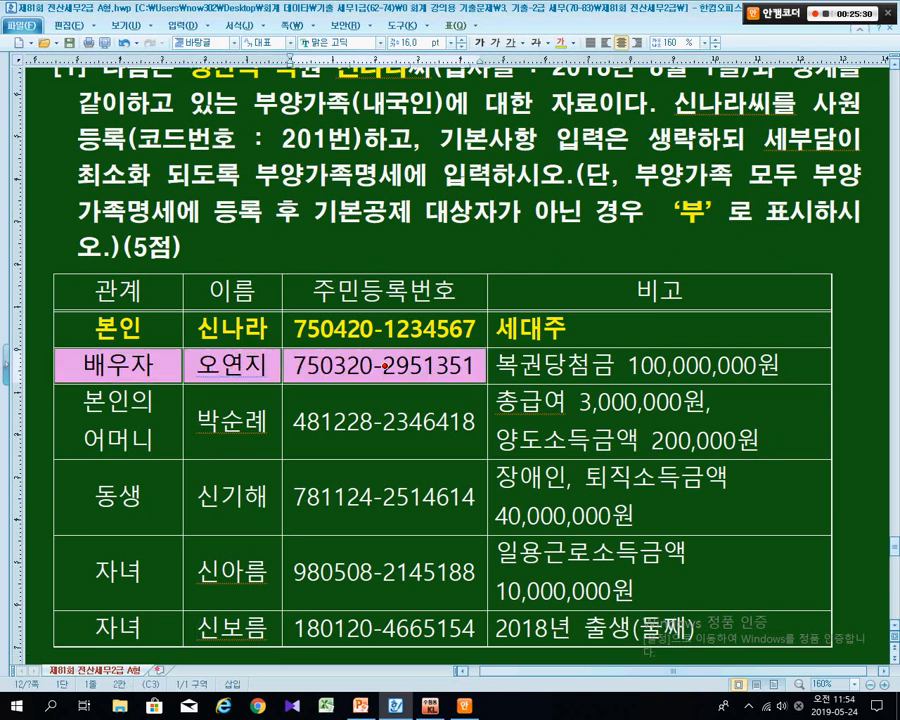
click(118, 573)
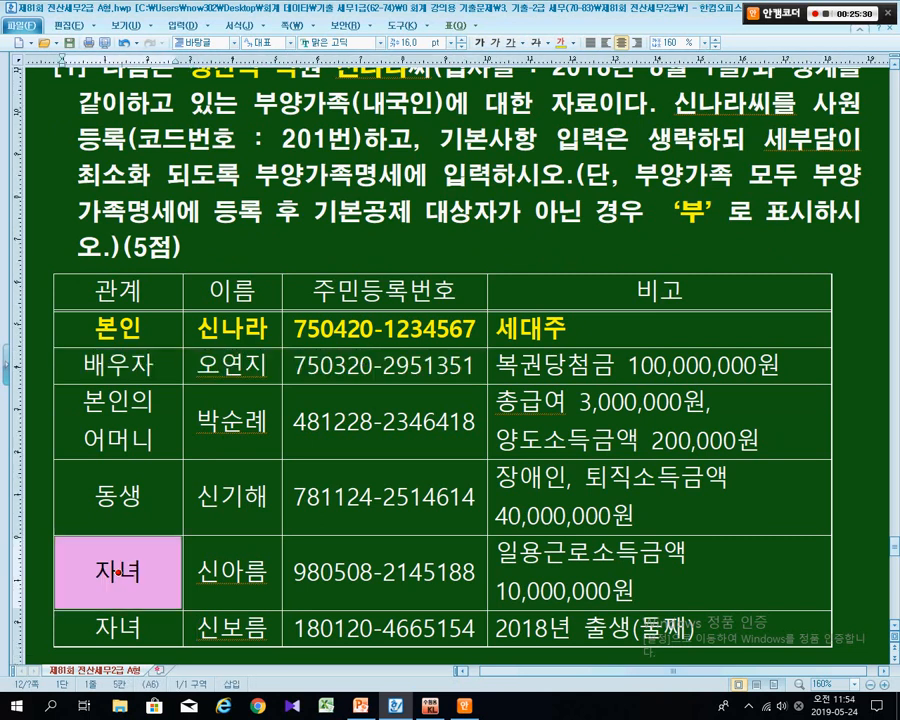
Point out the 자녀 rows, the whole 배우자 row and the 동생 row's name cell in the family table.
drag(118, 573, 232, 628)
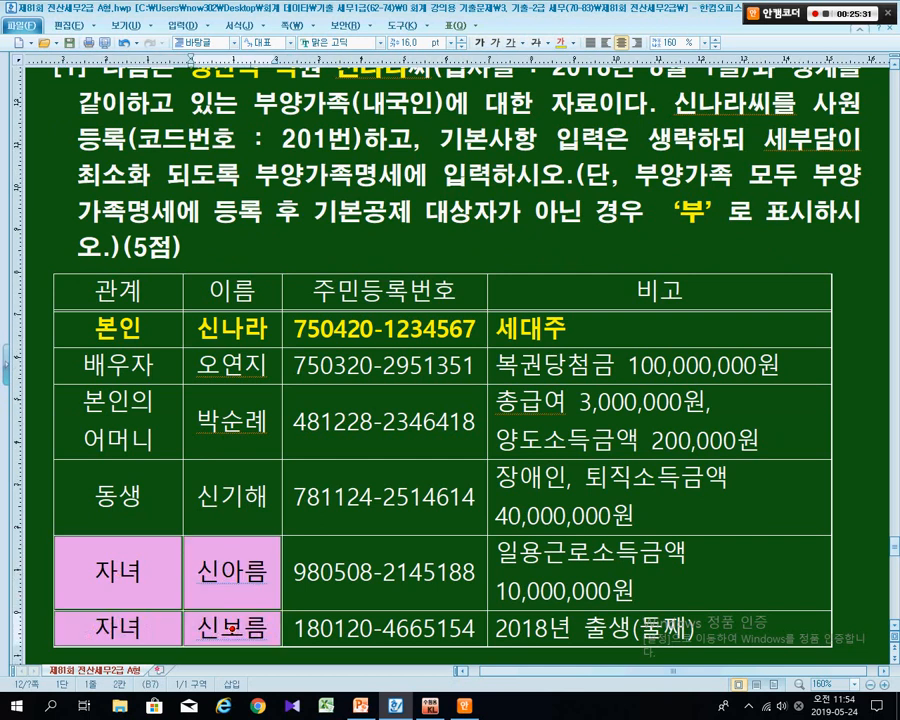
click(232, 573)
drag(118, 365, 660, 366)
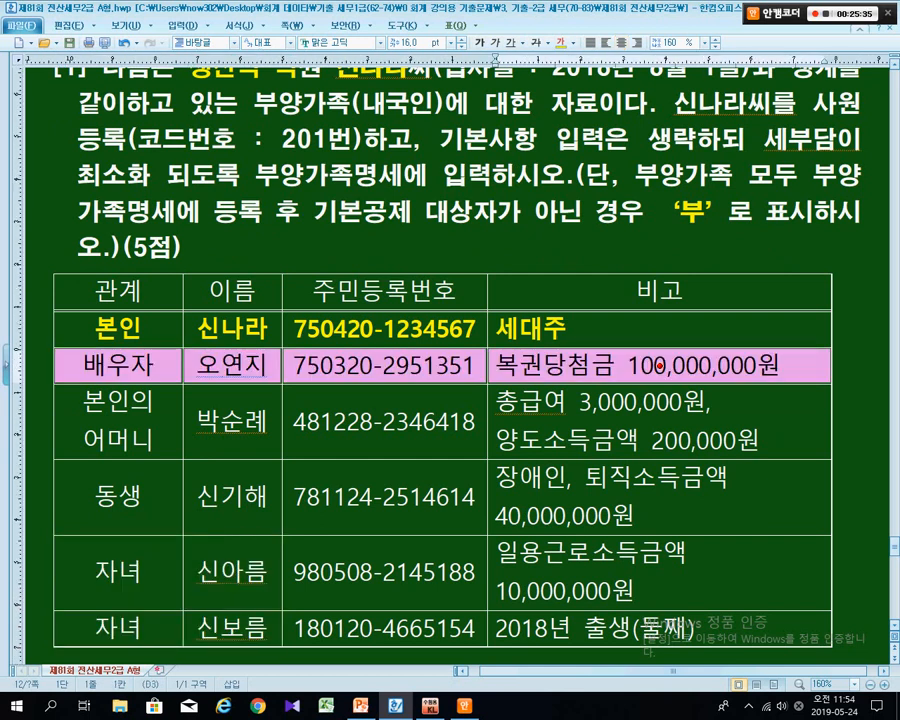
drag(118, 573, 232, 628)
click(232, 629)
click(221, 497)
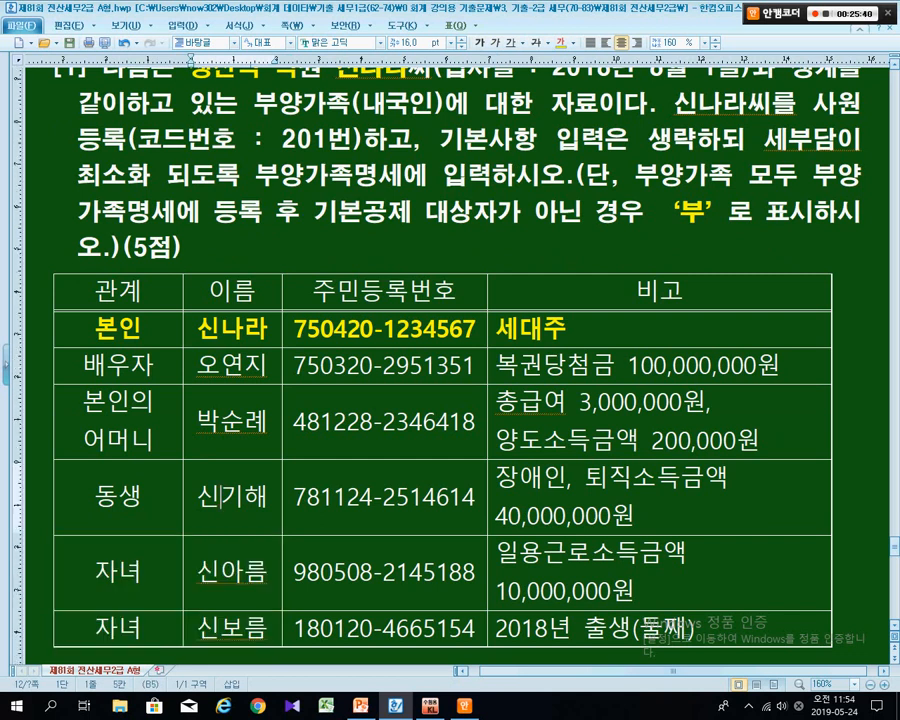
Compare the 본인, 배우자 and first 자녀 rows of the family table by highlighting their relationship and name cells.
click(141, 329)
drag(141, 329, 385, 330)
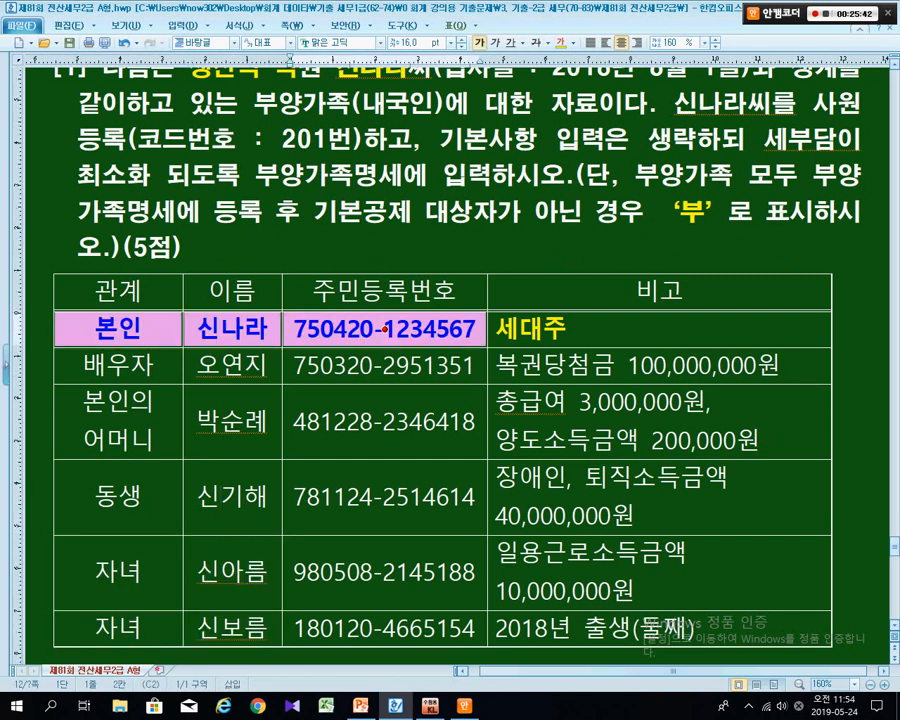
drag(118, 366, 232, 366)
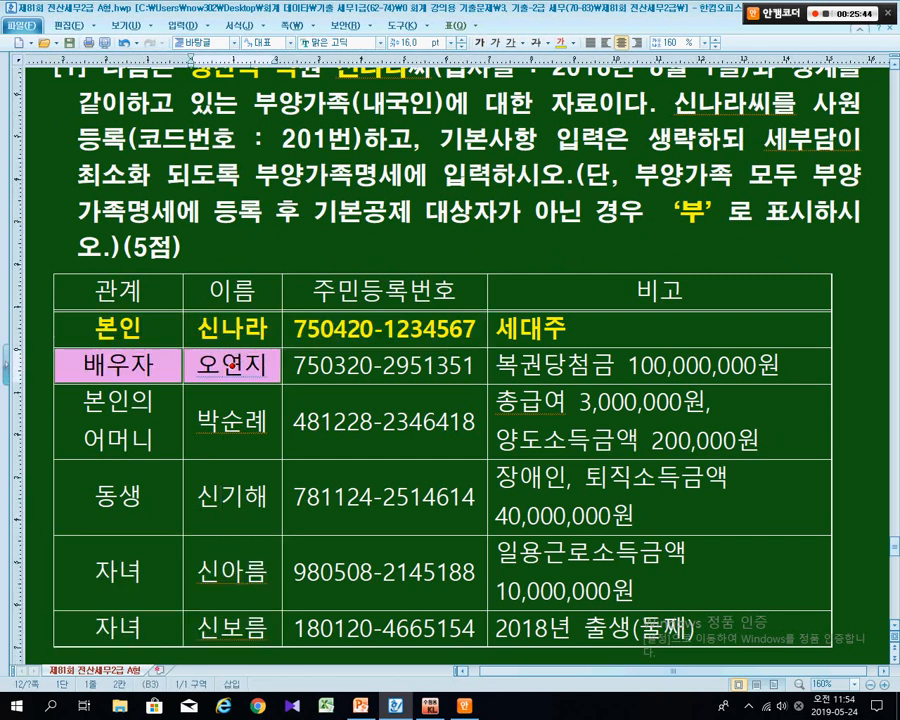
drag(118, 572, 150, 572)
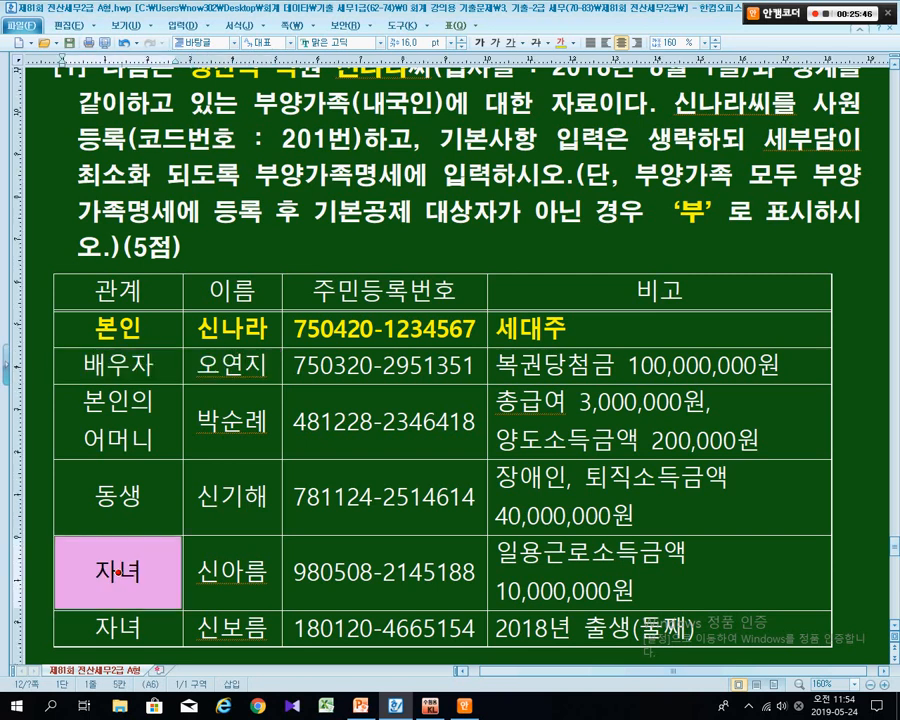
double_click(232, 572)
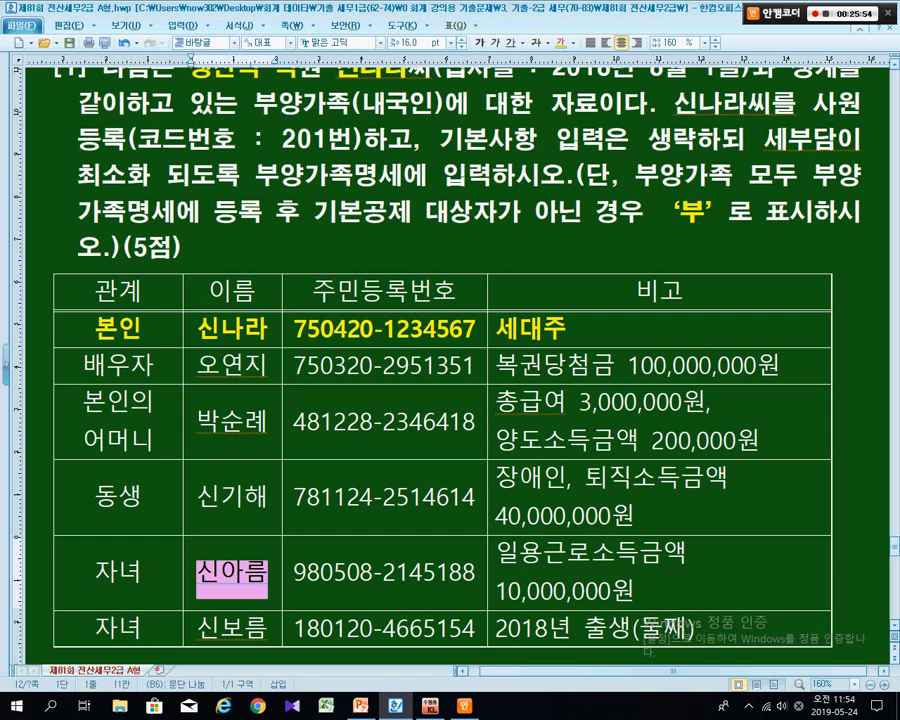
click(141, 365)
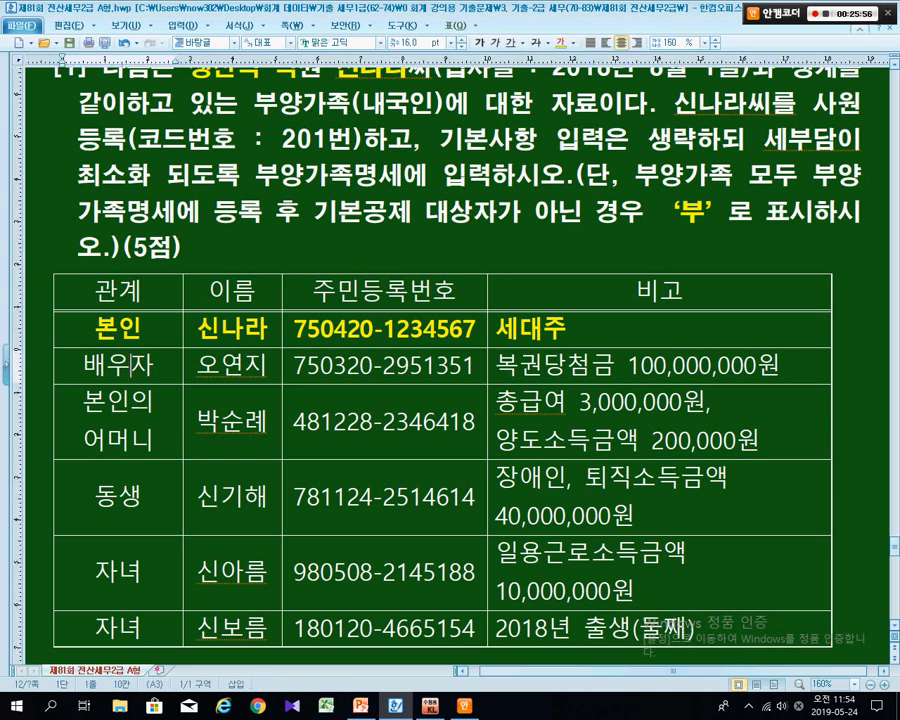
click(219, 364)
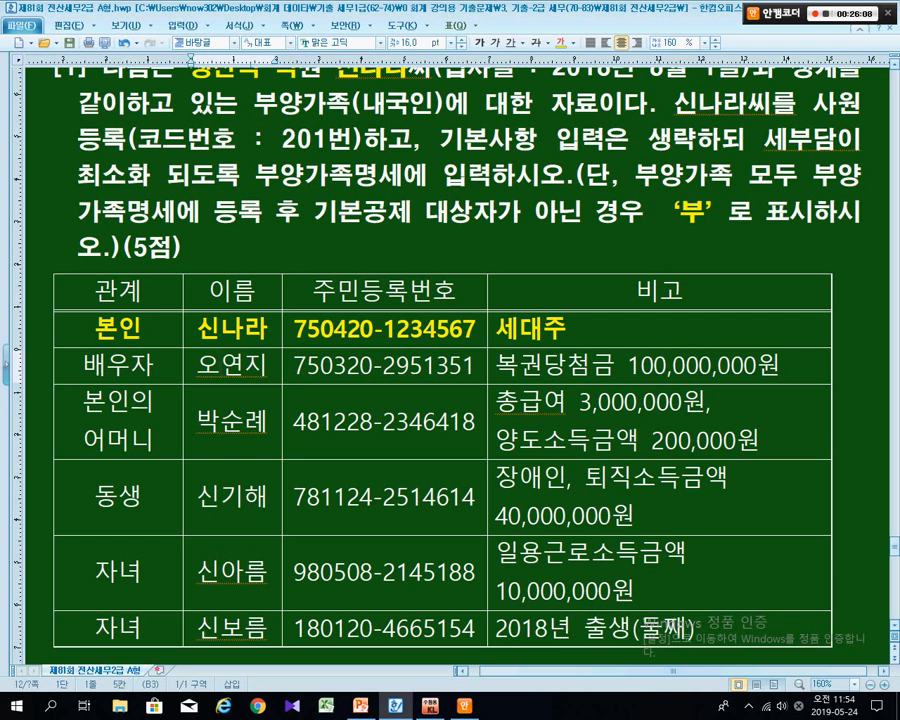
Add the note "소득 => 나이 => 관계" after "(5점)" at the end of the problem [1] statement.
click(190, 247)
text(소)
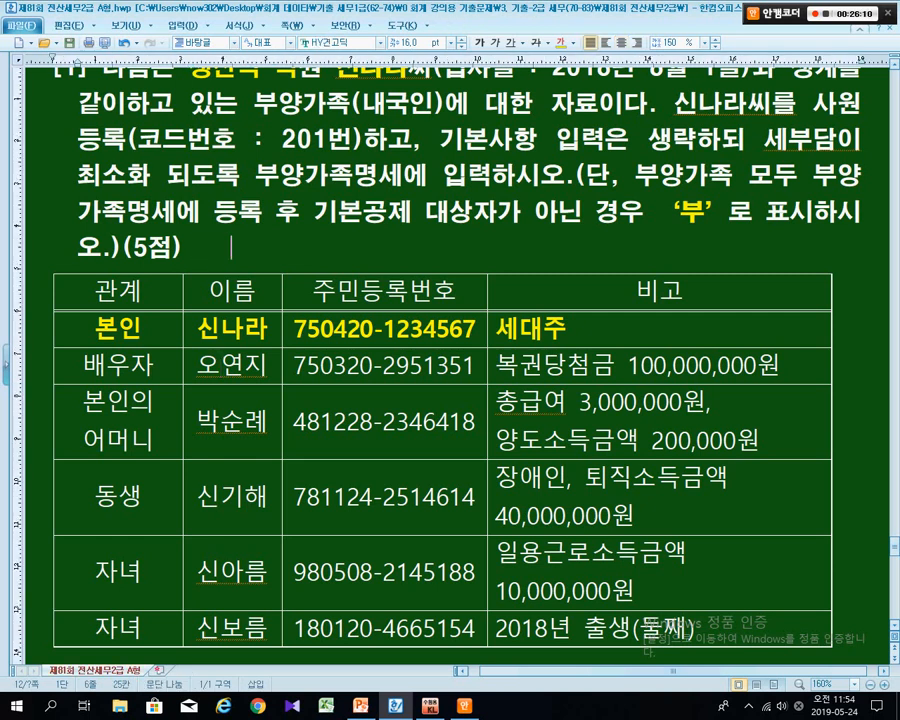
text(득   )
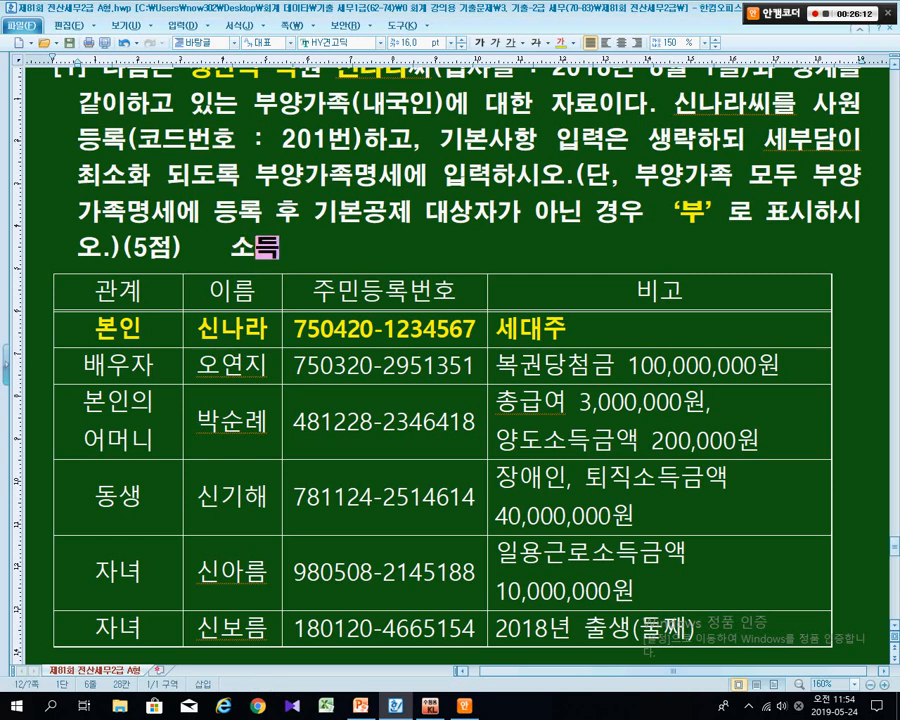
text( =>)
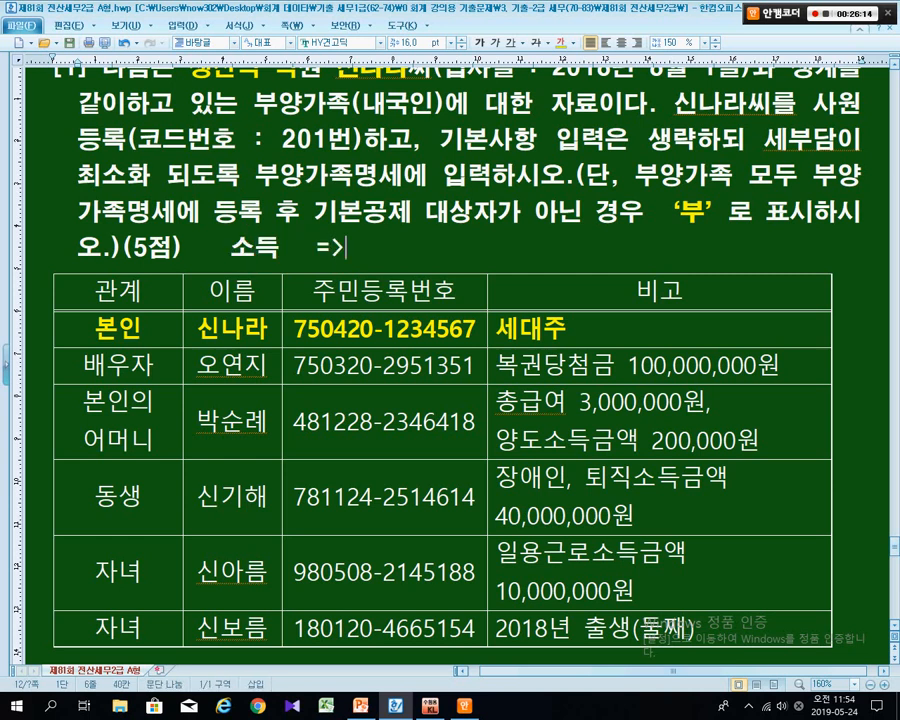
text(    나이)
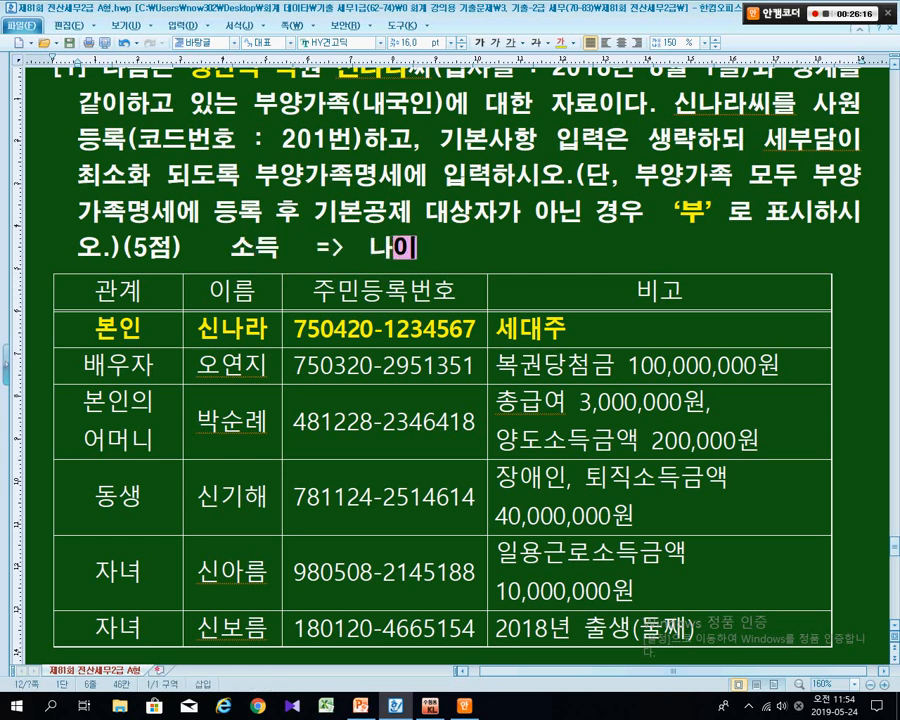
text(    =>   관)
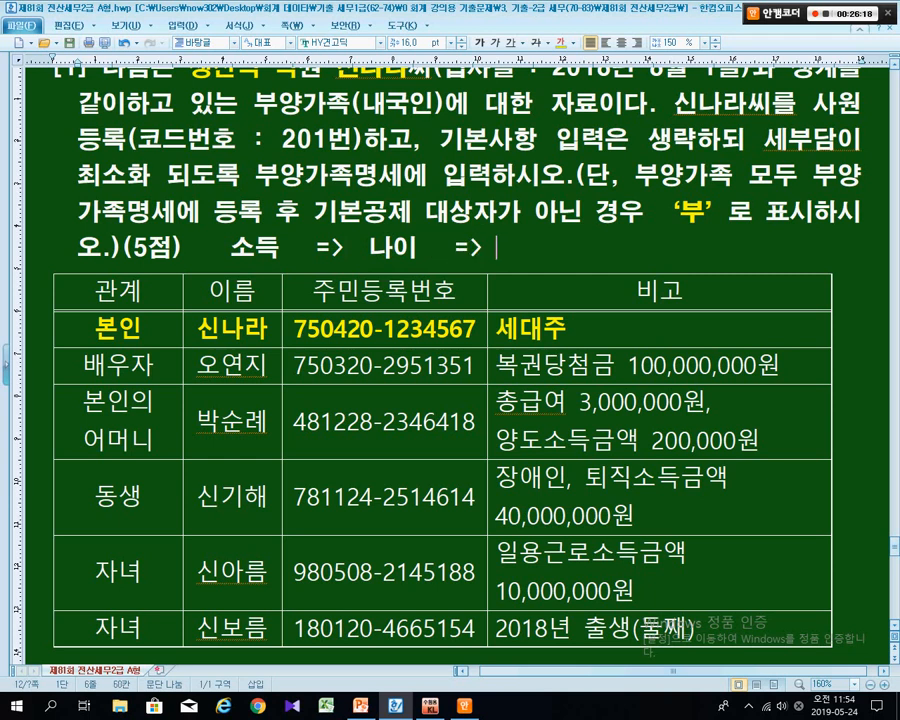
text(ㄱ)
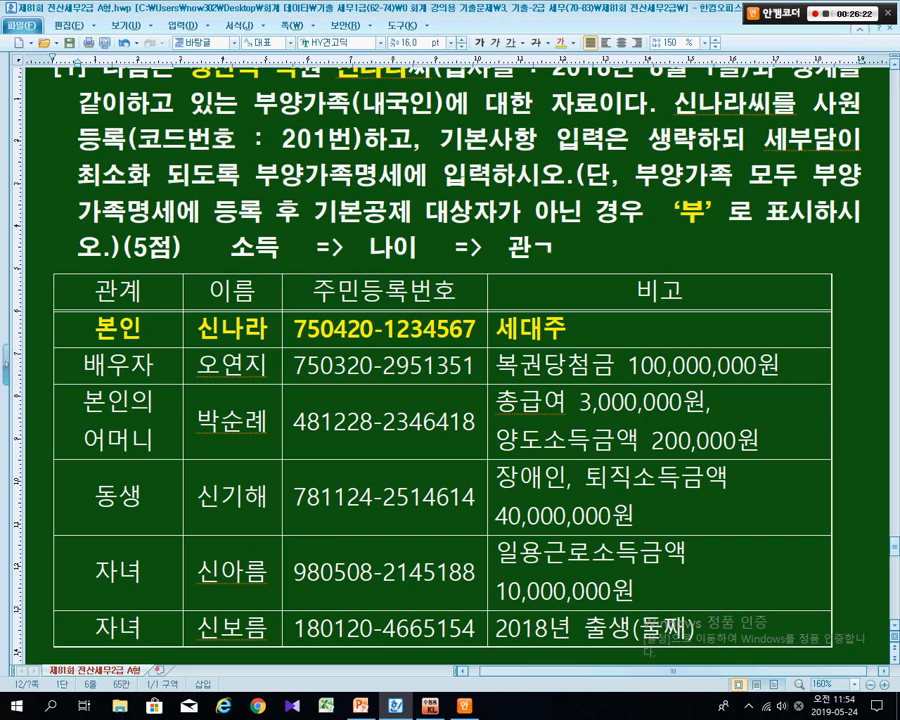
text(ㅖ)
key(Right)
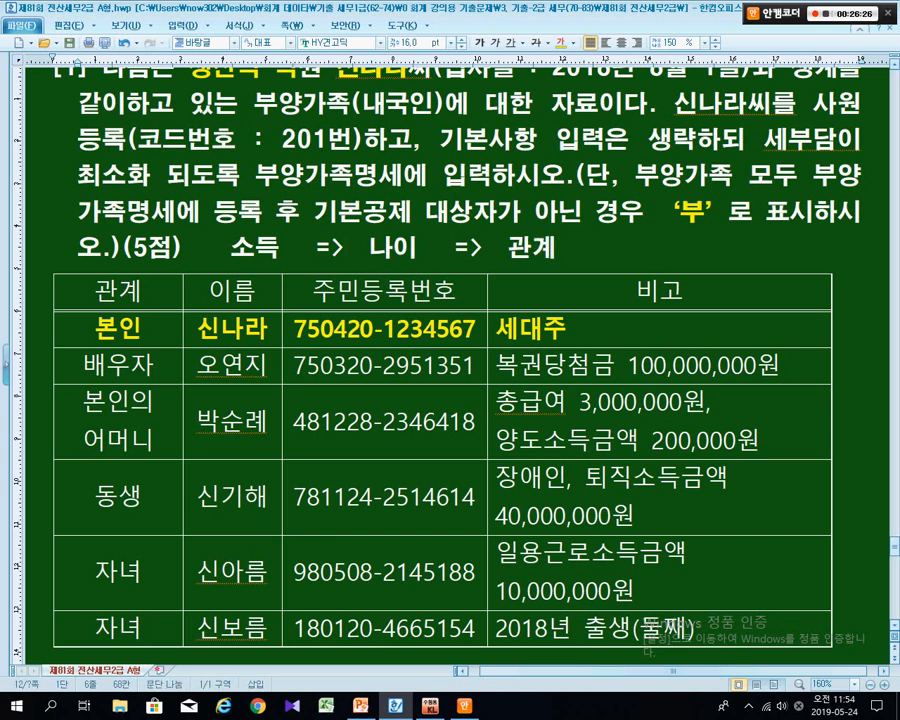
Color the "소득 => 나이 => 관계" note yellow and point out 소득 separately from the rest of the sequence.
drag(231, 249, 555, 251)
click(561, 43)
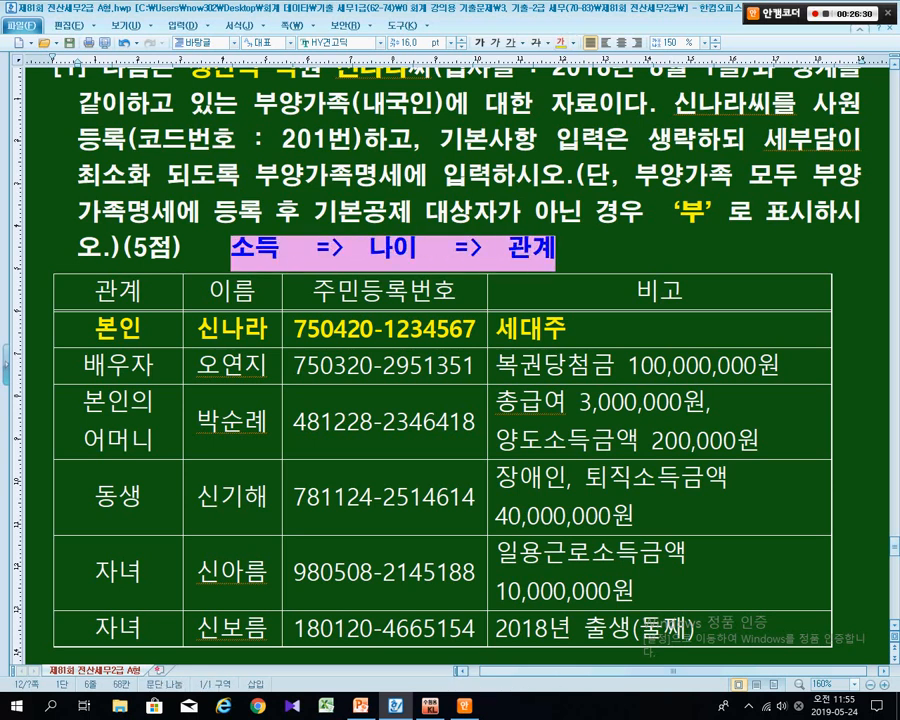
click(278, 249)
double_click(270, 249)
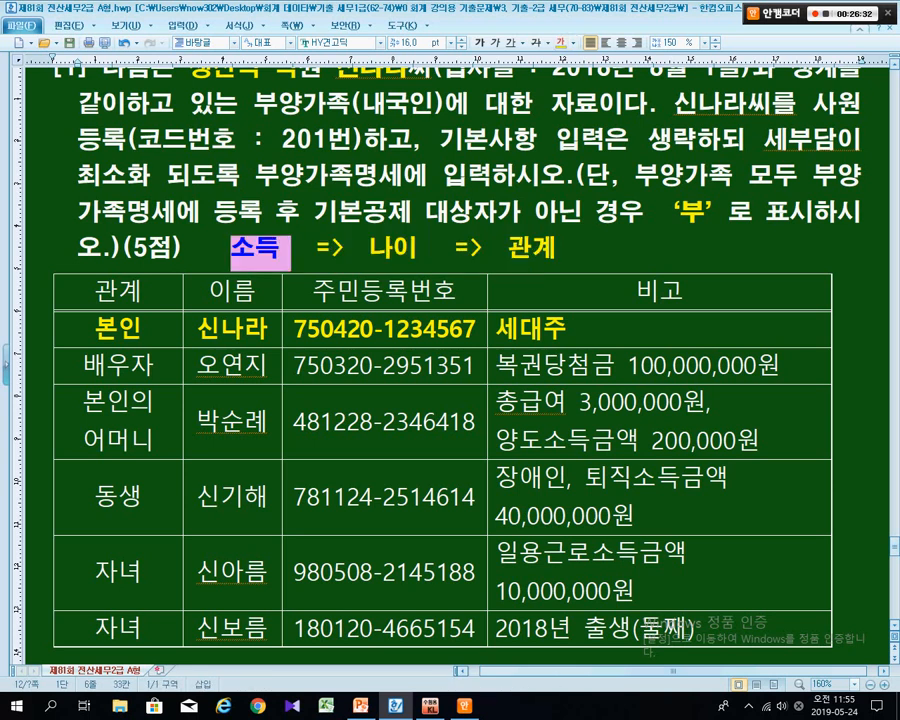
drag(316, 250, 555, 250)
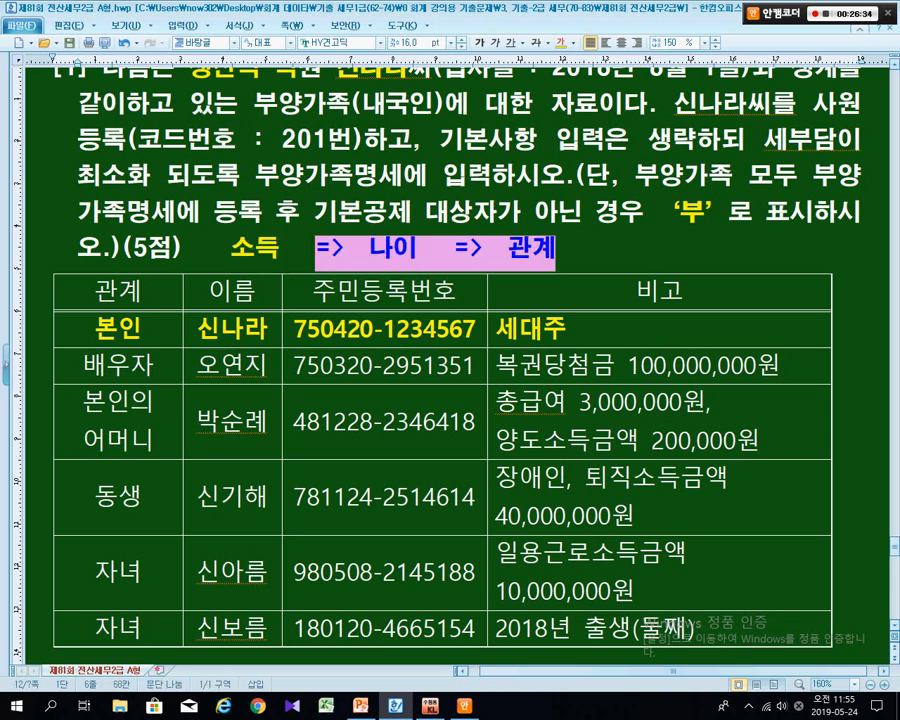
click(556, 250)
Examine the 배우자 row's 복권당첨금 100,000,000원 remark by highlighting its text.
click(544, 366)
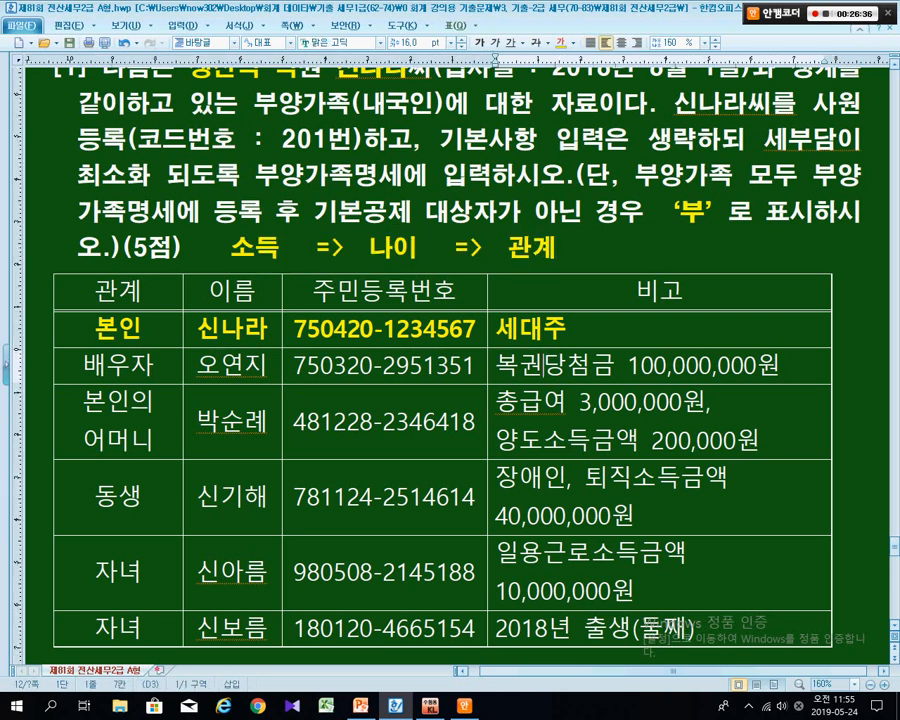
drag(497, 366, 781, 366)
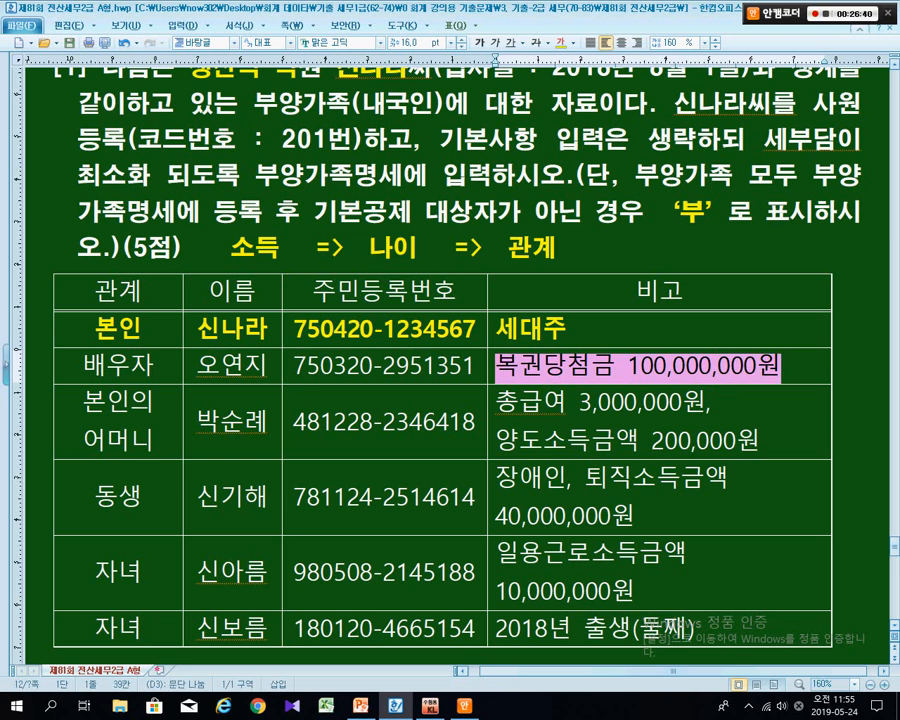
click(781, 366)
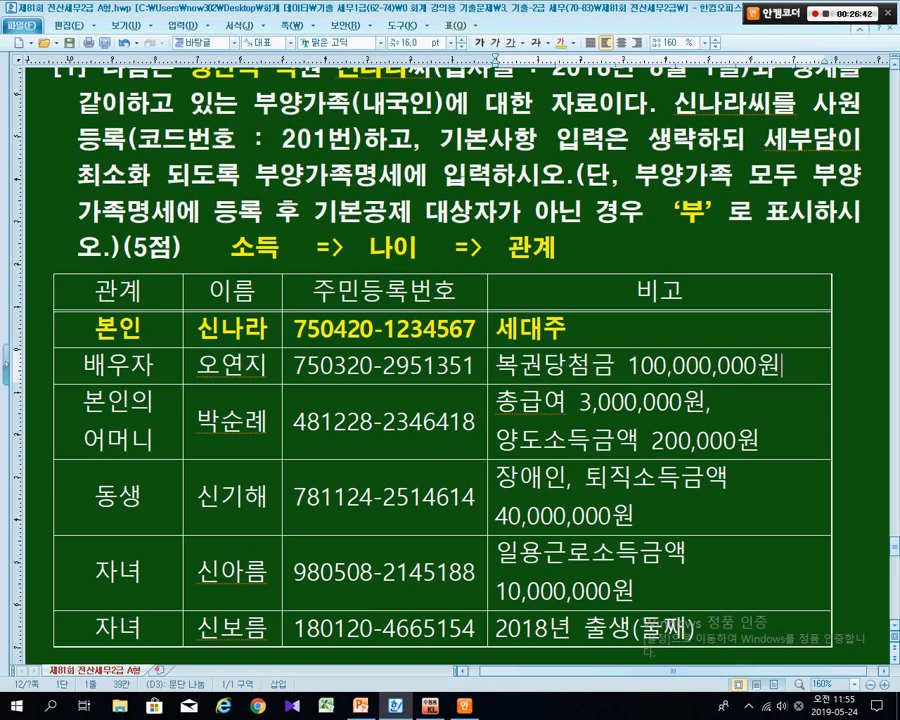
drag(781, 366, 520, 366)
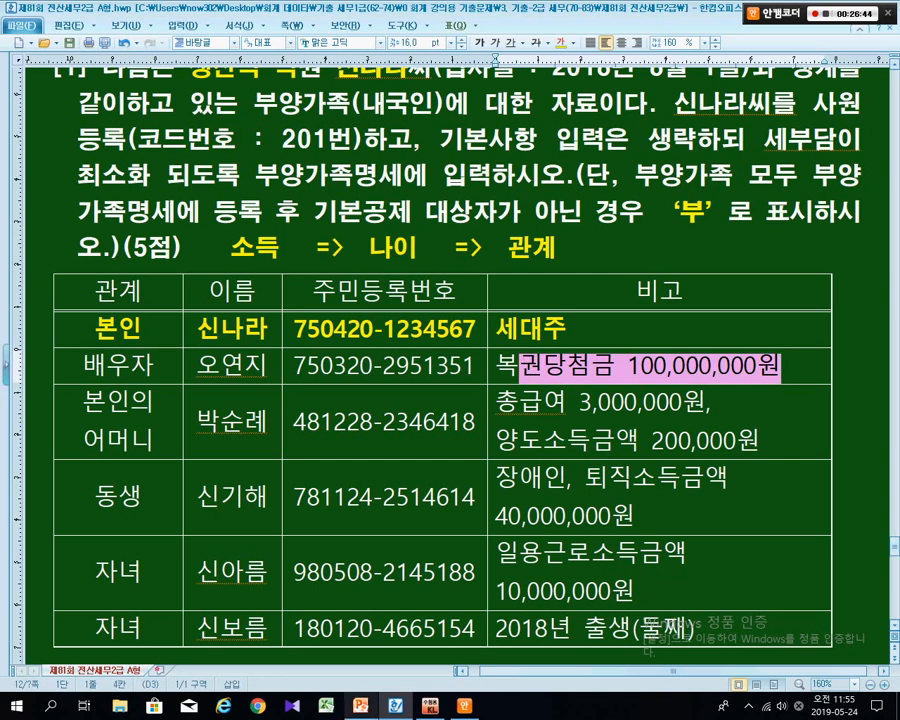
Switch to the PowerPoint lecture deck and go to the 원천징수 인적공제 slide on 1. 기본공제, numbered 67.
key(alt+Tab)
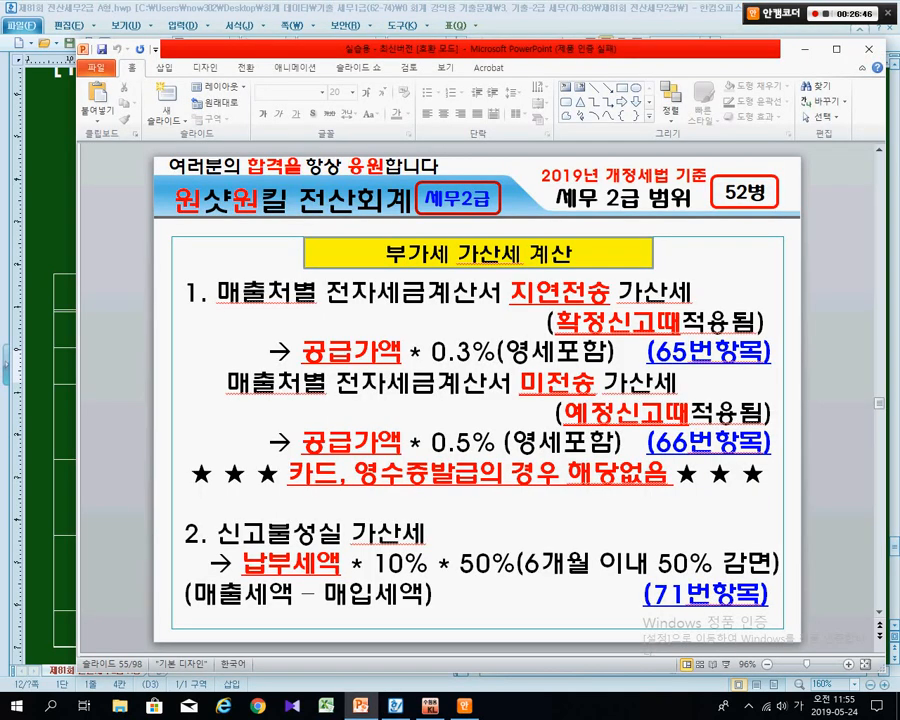
key(Page_Down)
key(Page_Down)
key(Page_Down)
key(Page_Down)
key(Page_Down)
key(Page_Down)
key(Page_Down)
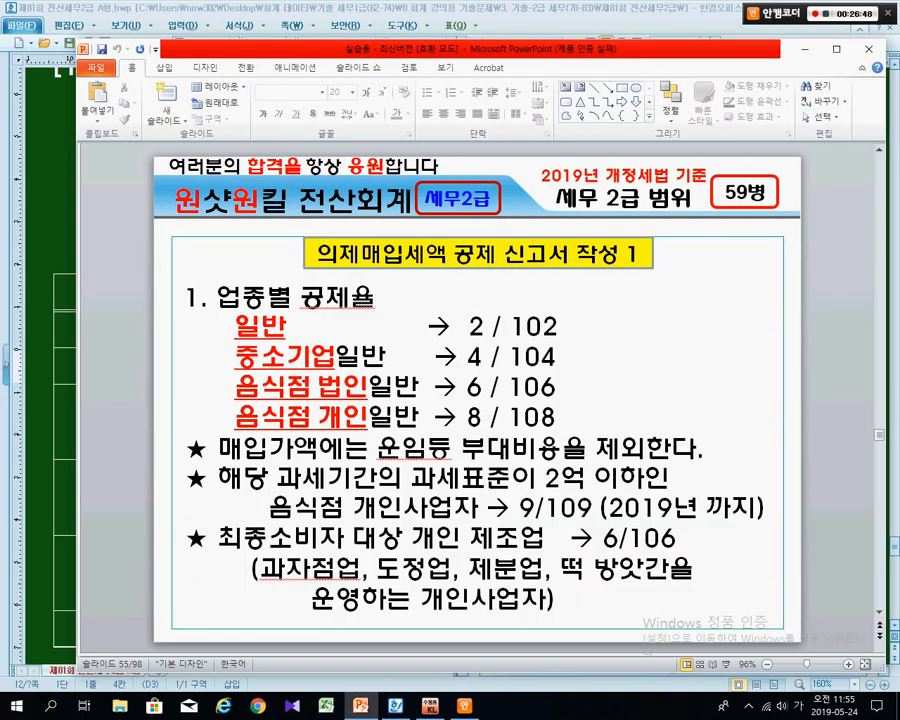
key(Page_Down)
key(Page_Down)
key(Page_Down)
key(Page_Down)
key(Page_Down)
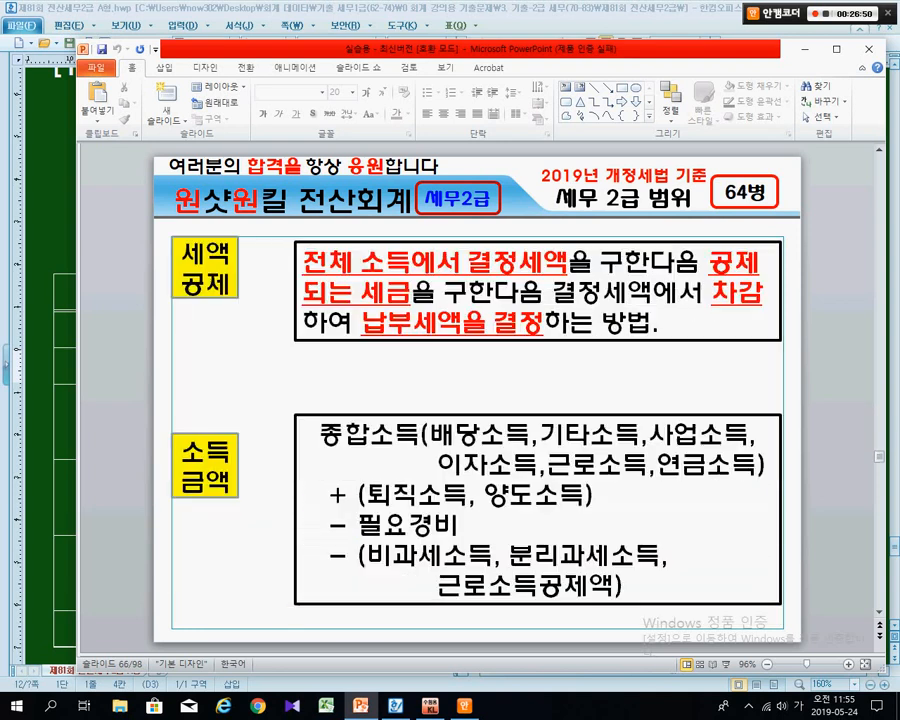
key(Page_Down)
key(Page_Down)
key(Page_Down)
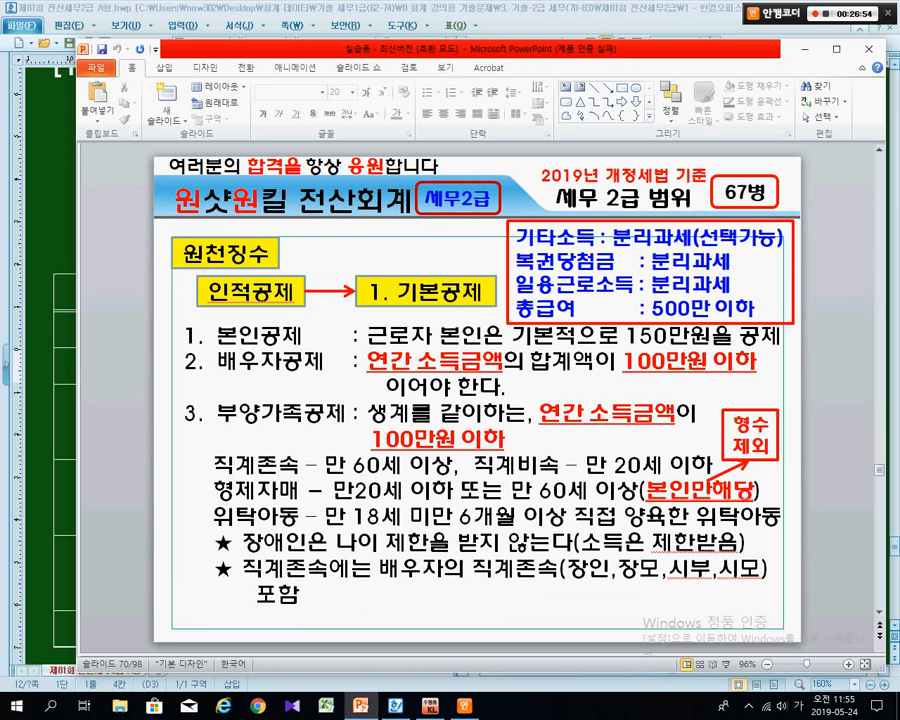
Present the 기본공제 slide, temporarily mark the 배우자공제 income limit, 총급여 500만 이하 and the 분리과세 lines, and return to the exam document.
click(391, 68)
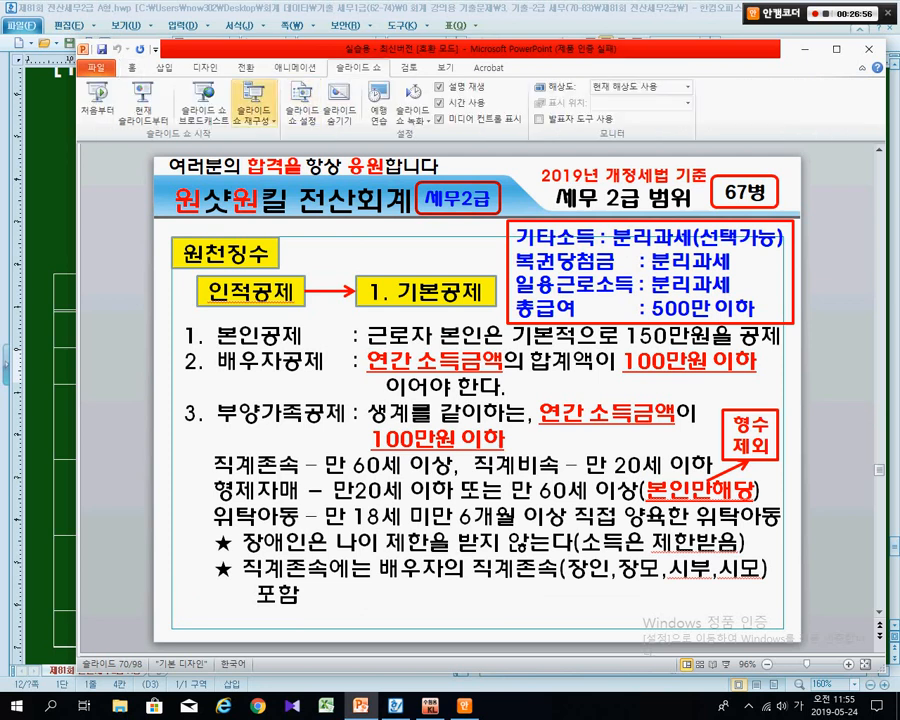
click(136, 103)
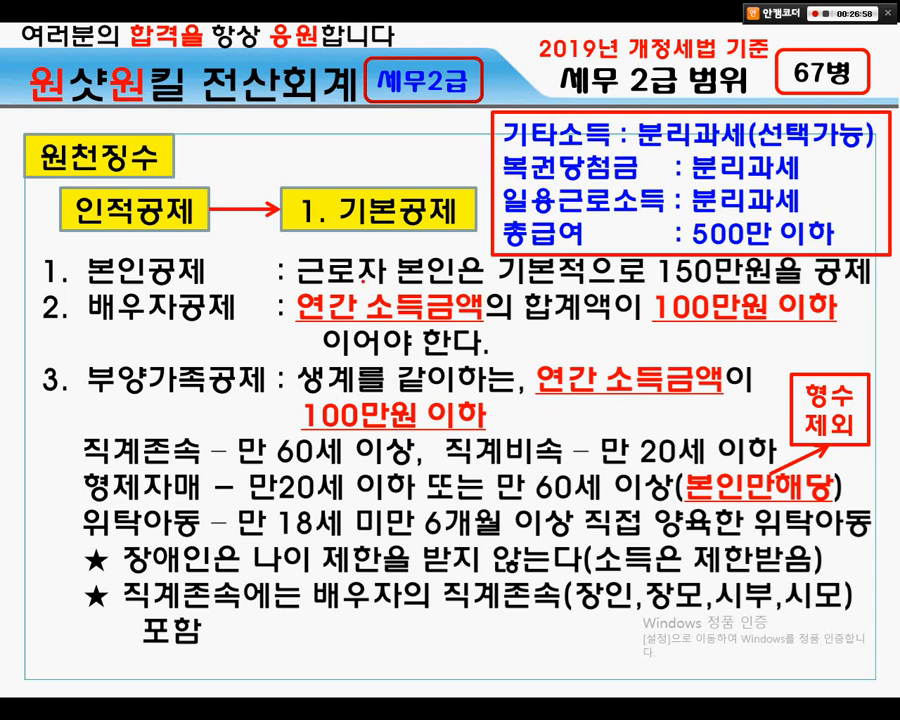
mouse_move(288, 293)
mouse_down()
mouse_move(584, 330)
mouse_move(858, 325)
mouse_up()
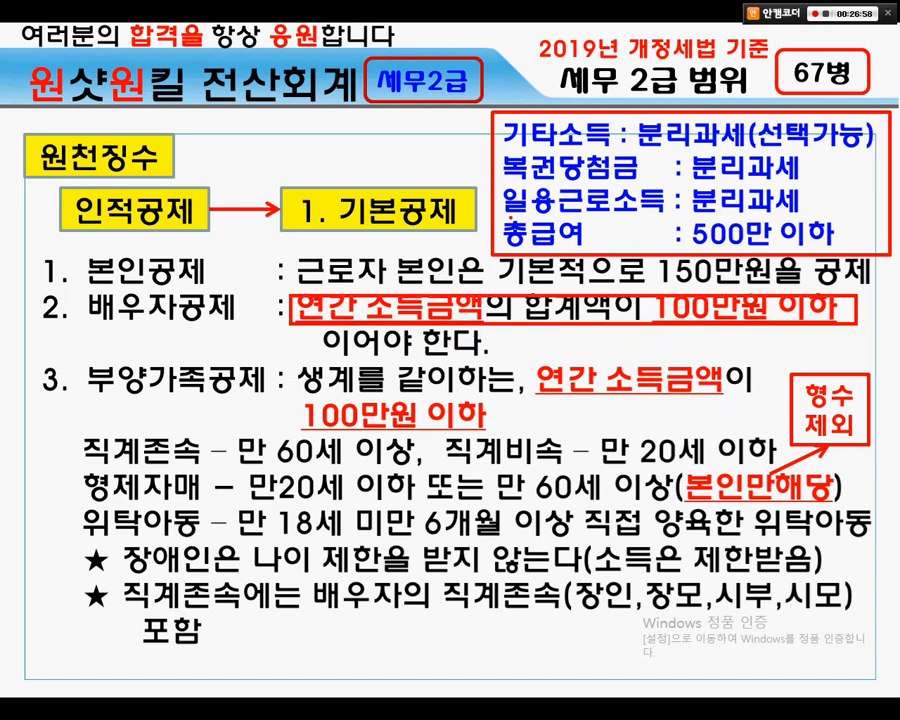
mouse_move(500, 218)
mouse_down()
mouse_move(545, 240)
mouse_move(855, 249)
mouse_up()
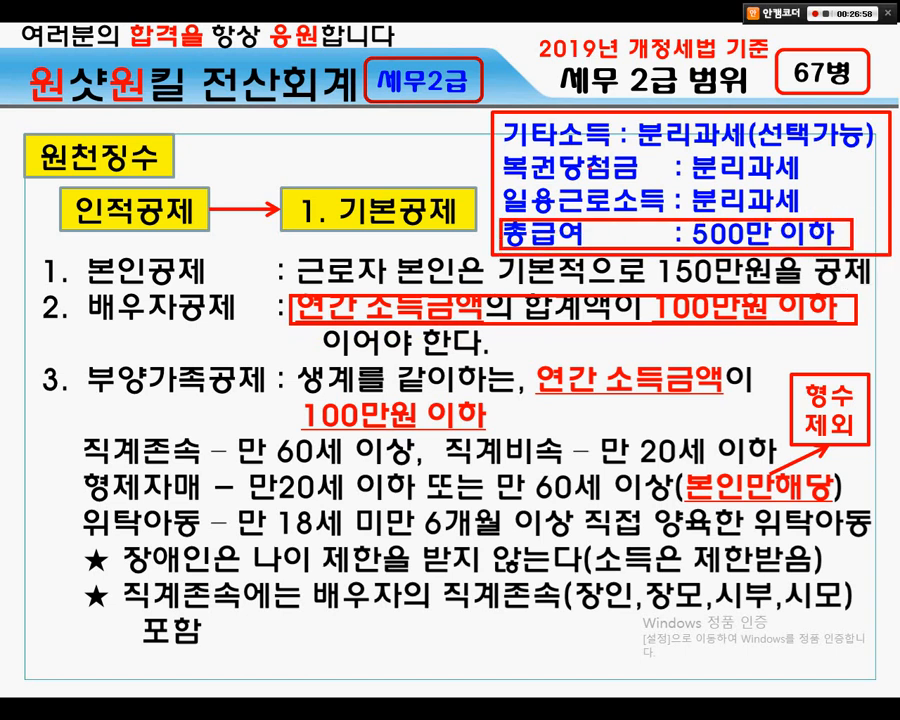
mouse_move(460, 147)
mouse_down()
mouse_move(695, 204)
mouse_move(803, 216)
mouse_up()
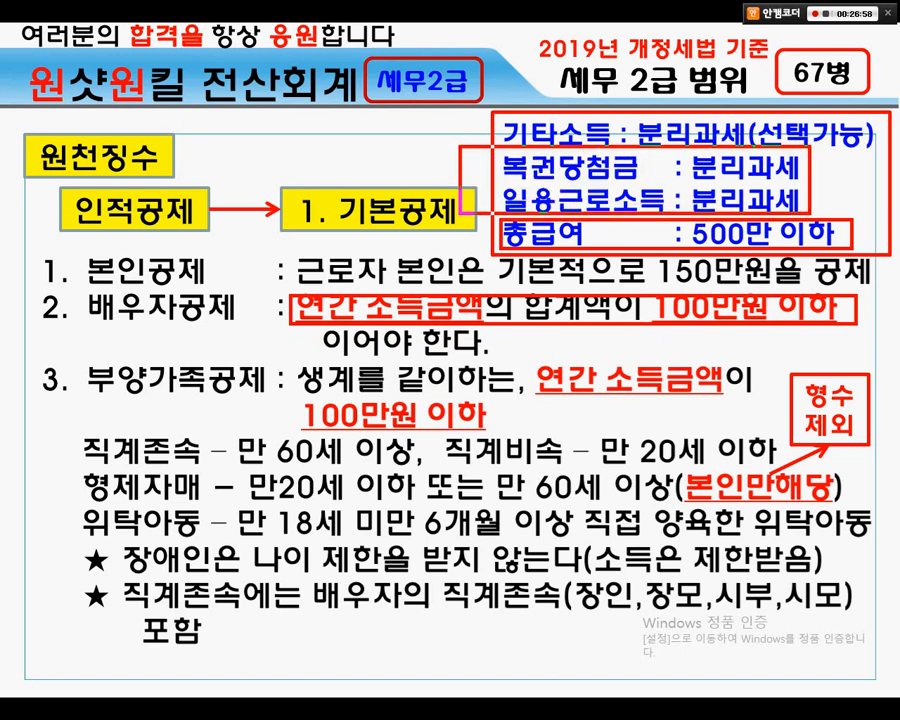
drag(749, 169, 753, 188)
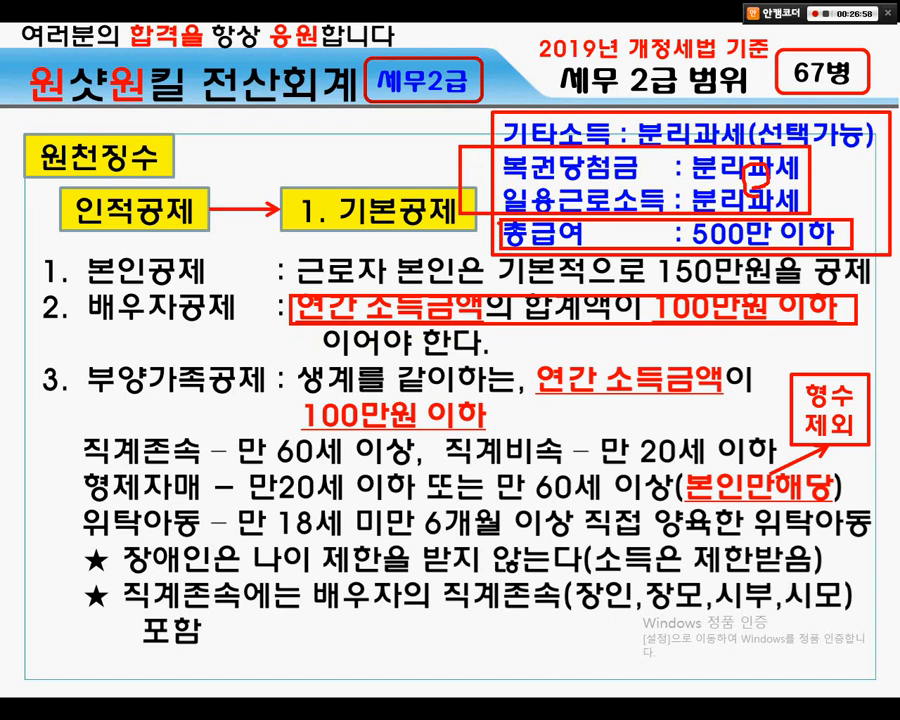
mouse_move(453, 175)
mouse_down()
mouse_move(465, 172)
mouse_move(464, 186)
mouse_up()
key(e)
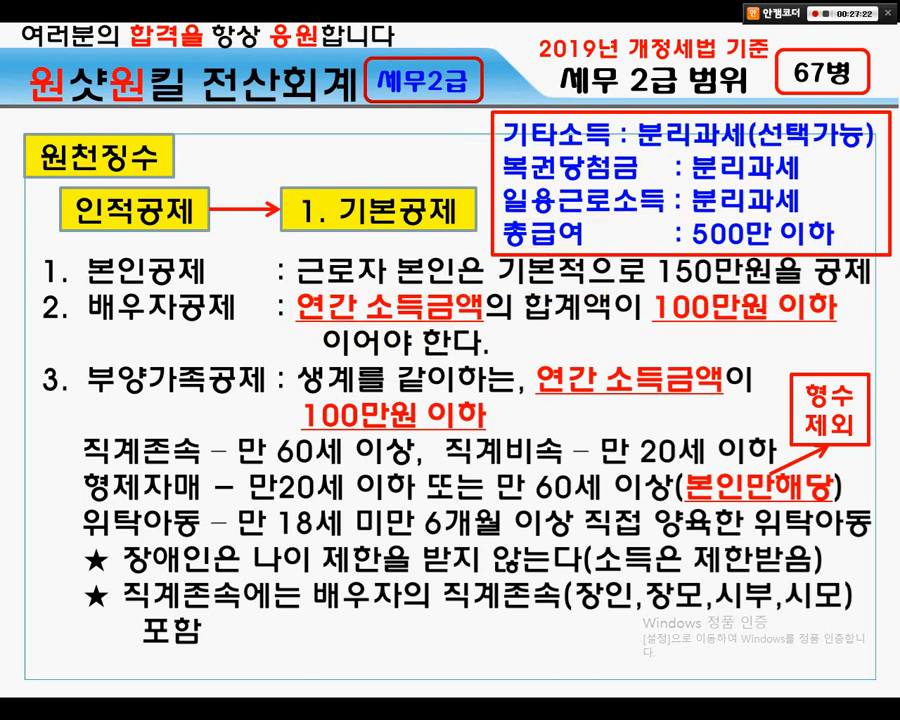
key(Escape)
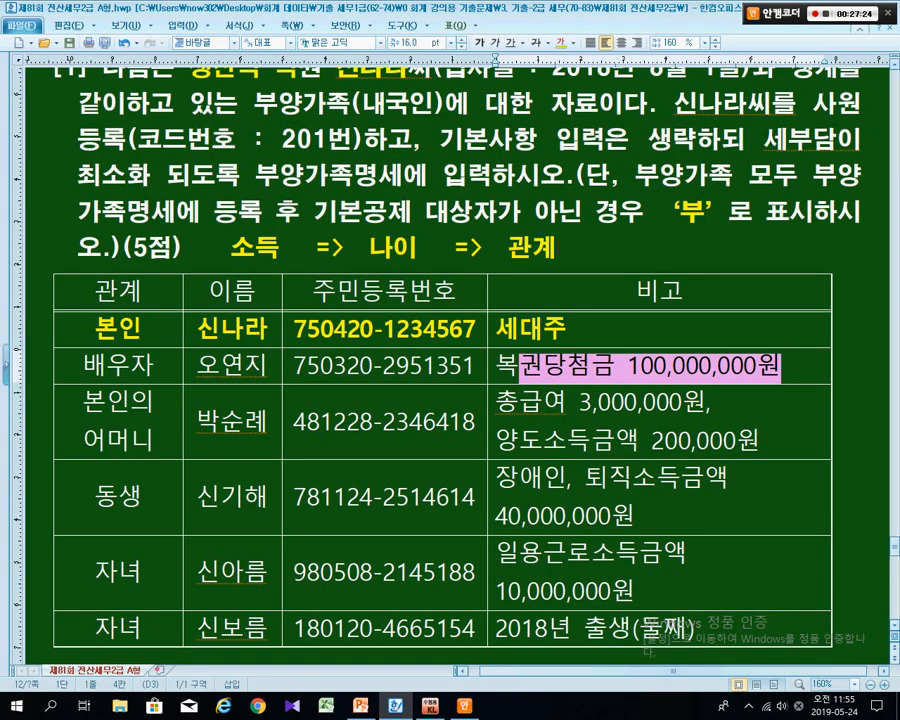
Examine the 배우자 row's 복권당첨금 remark and compare the birth-year digits of its 주민등록번호 with those of the 본인 row.
click(616, 366)
drag(497, 367, 781, 367)
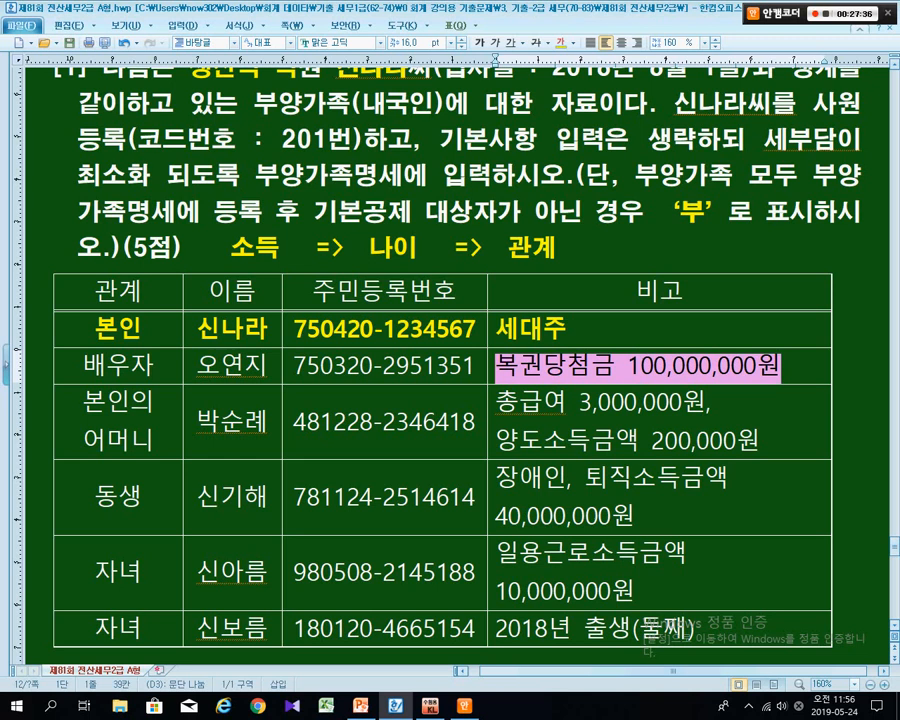
click(423, 366)
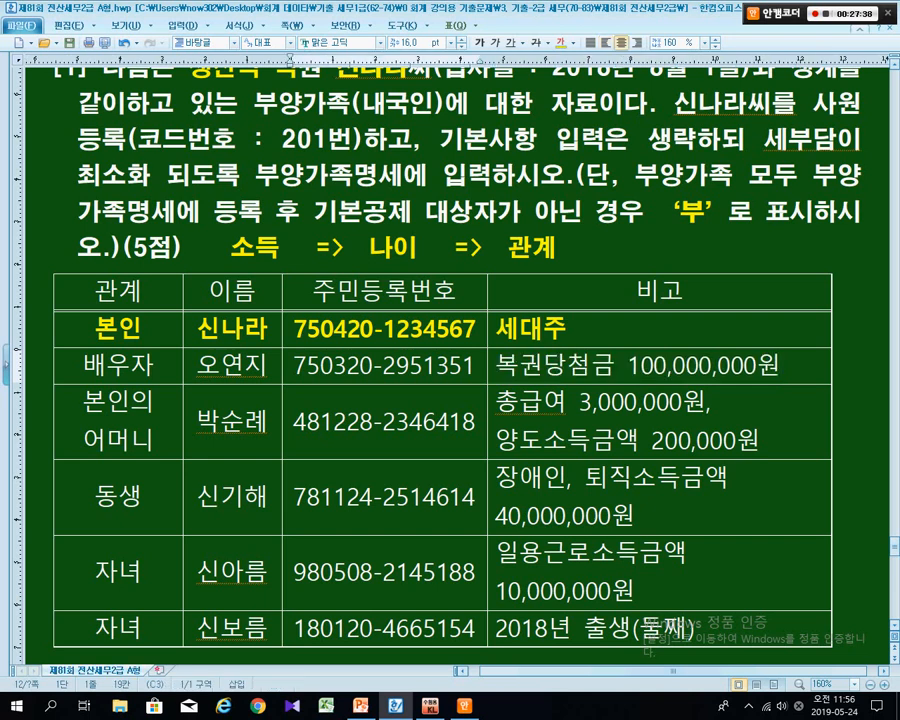
drag(293, 367, 320, 367)
click(316, 329)
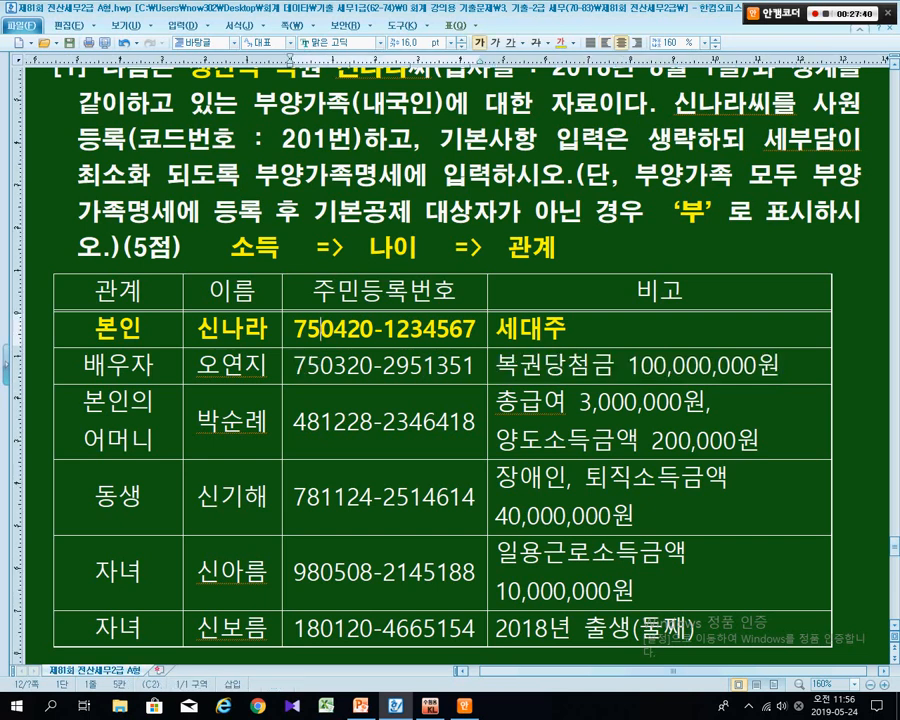
click(308, 366)
click(308, 329)
click(308, 366)
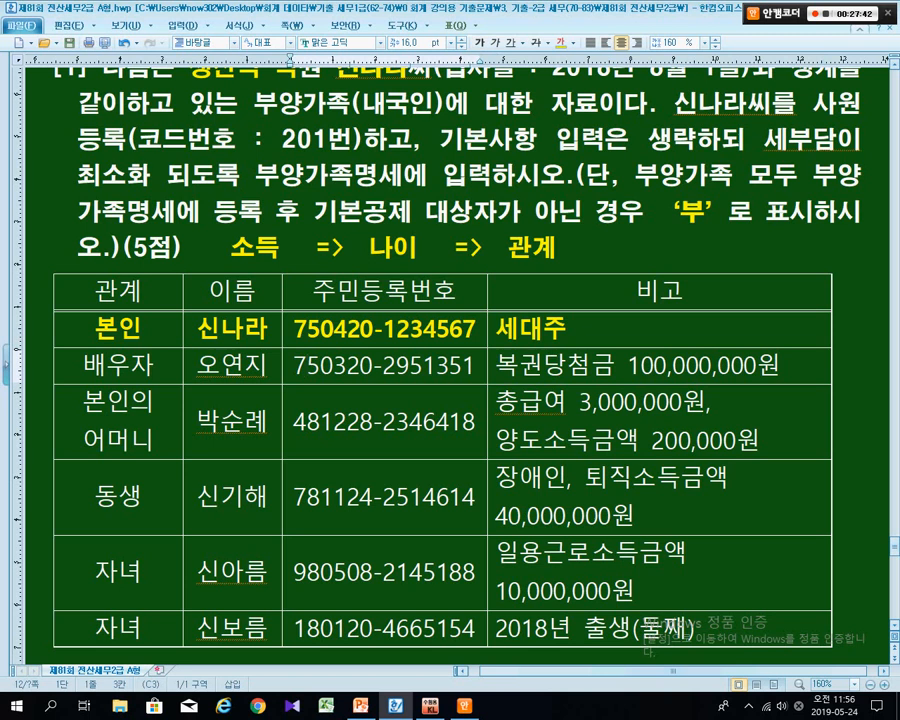
drag(294, 366, 320, 366)
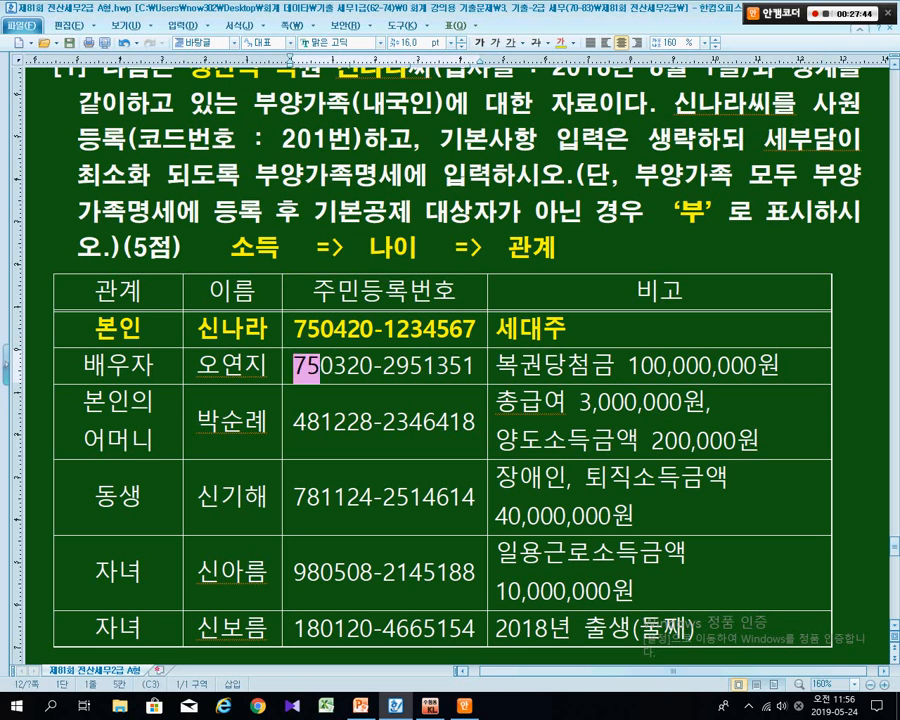
Add the age limits "(20세하, 60세이상" directly after 나이 in the yellow 소득 => 나이 => 관계 note.
click(419, 248)
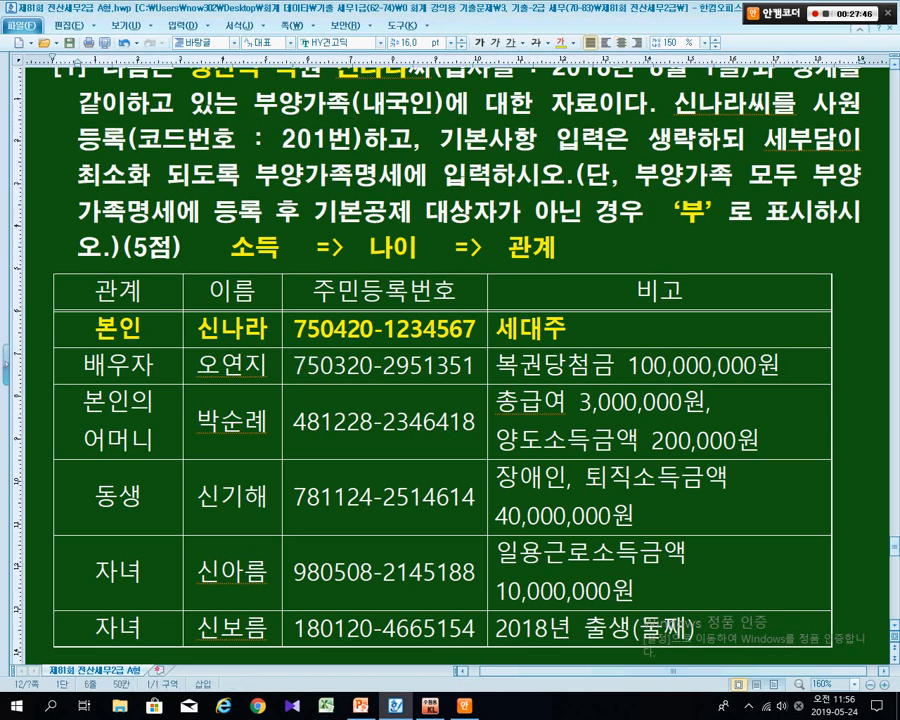
text((20)
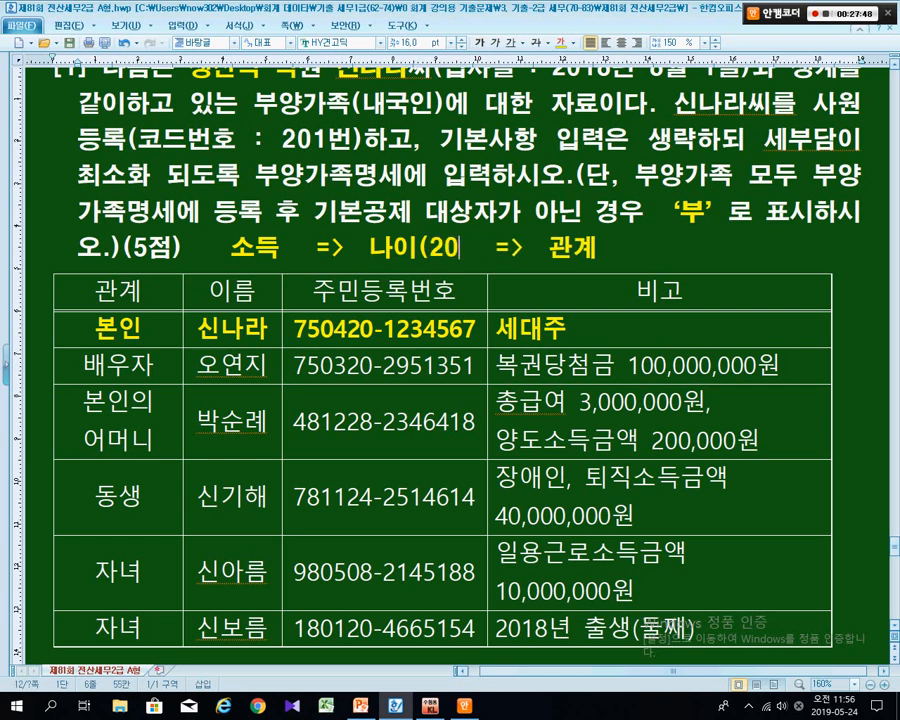
text(세아)
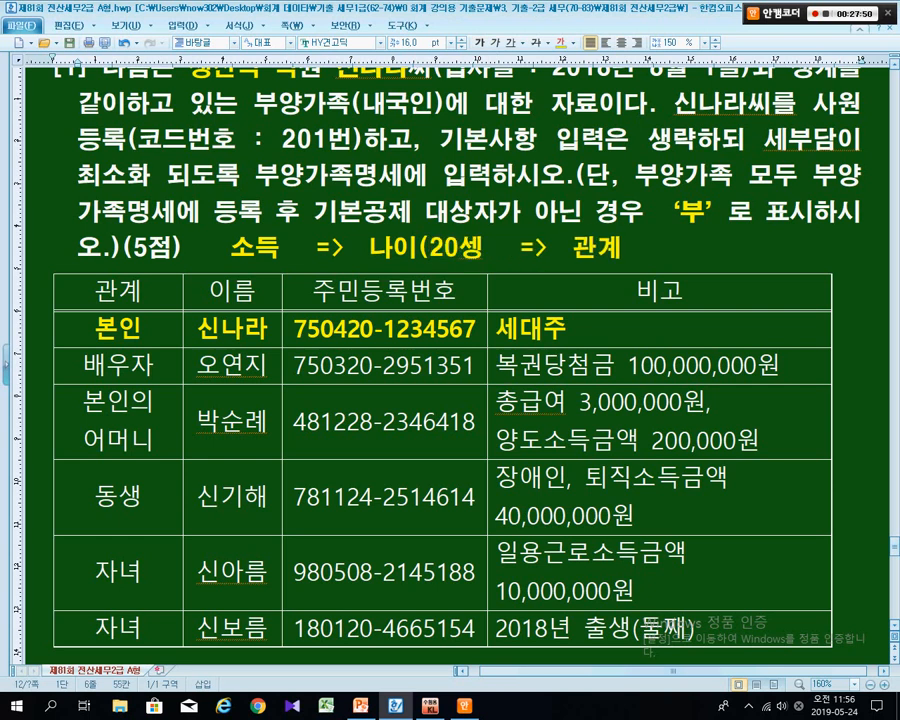
key(BackSpace)
text(하)
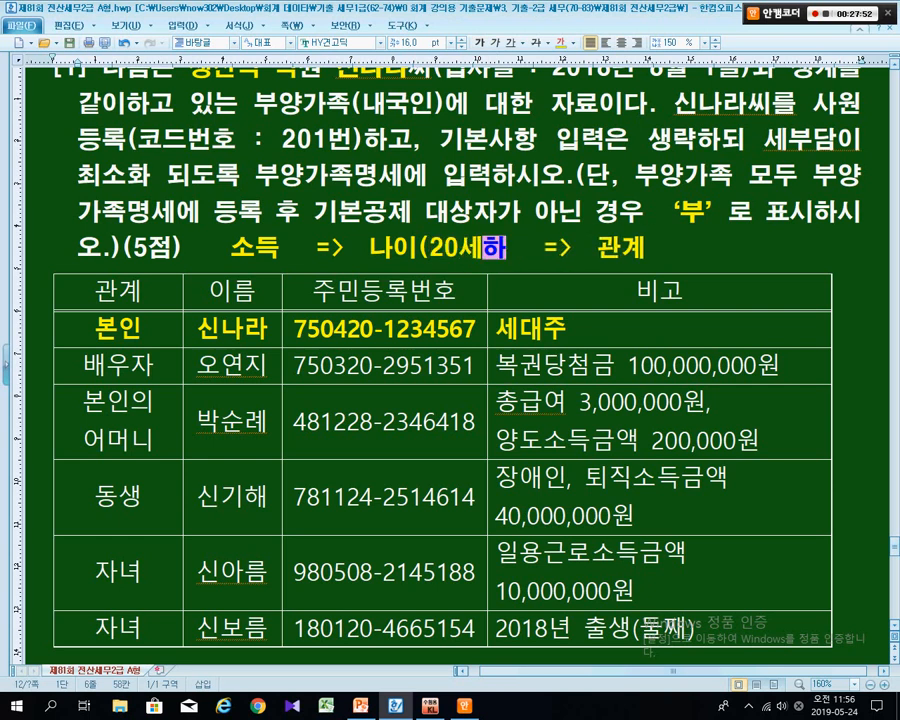
text(, 60)
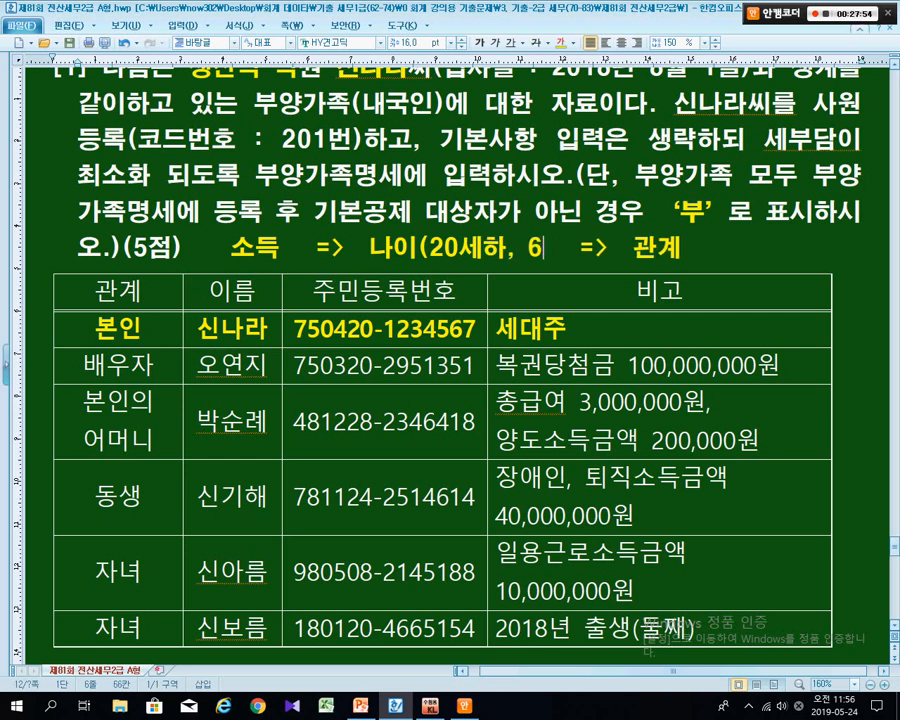
text(세이상)
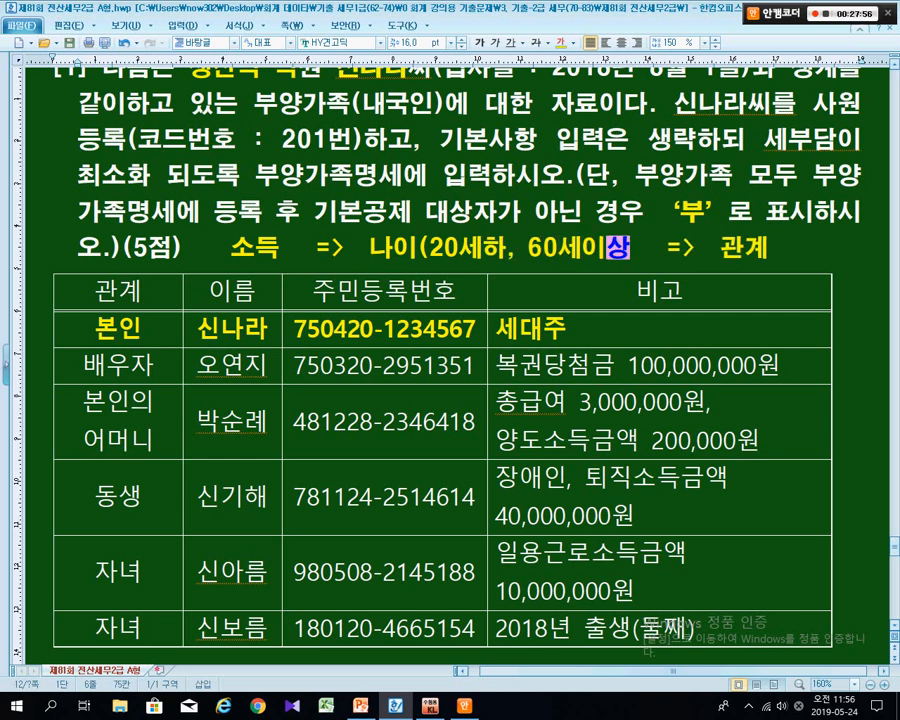
Complete the bracketed 나이 note with the exception "단, 배우자와 장애인은 나이제한 없다)".
text( 단)
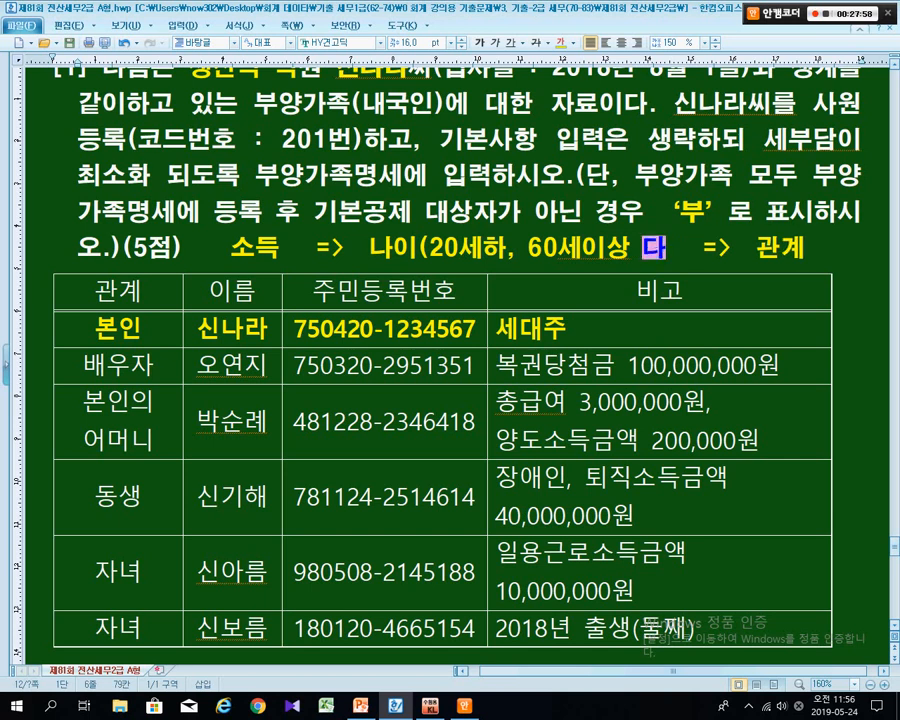
text(, 배우자)
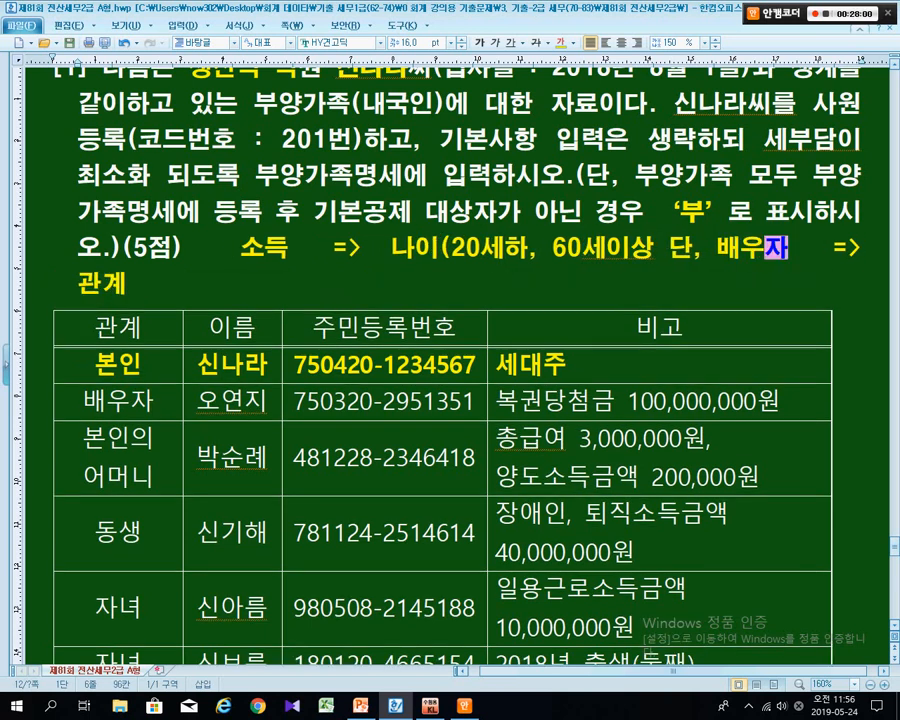
text(와 장ㅇ)
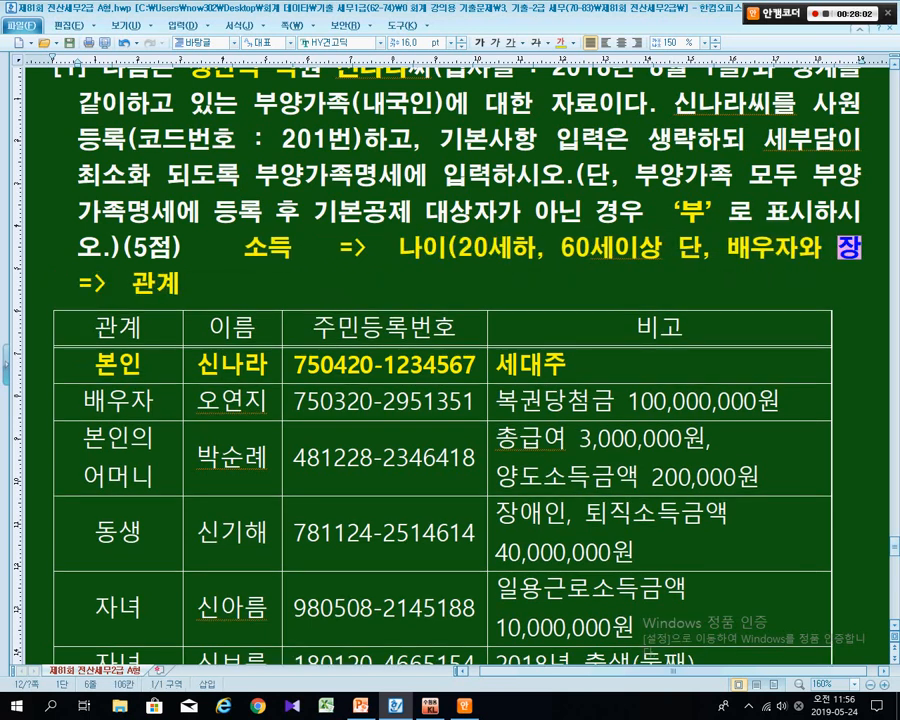
text(ㅐ인은 ㅈ)
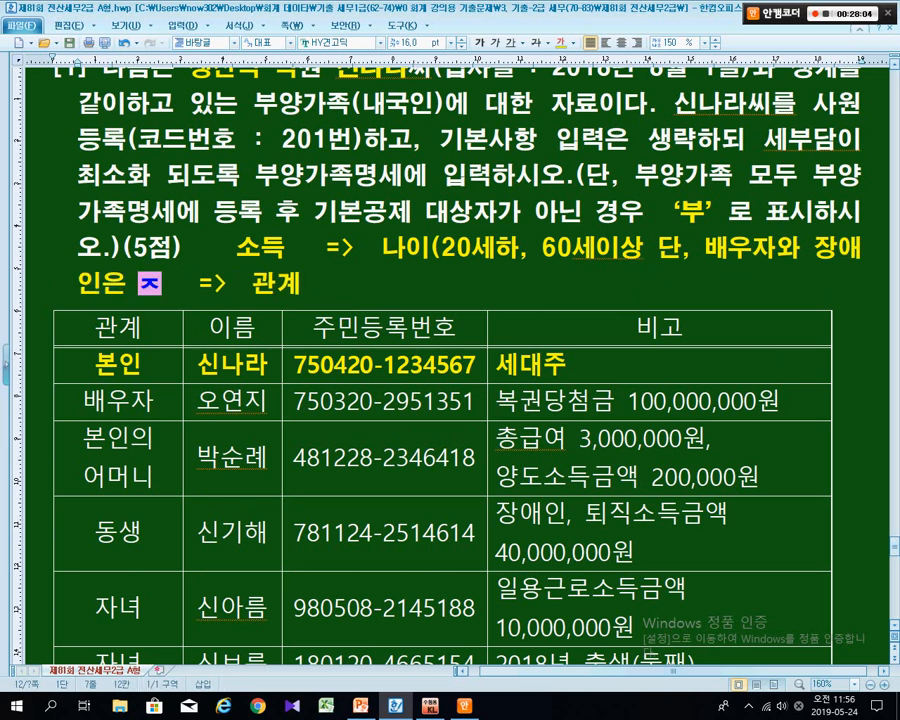
key(BackSpace)
text(나이제)
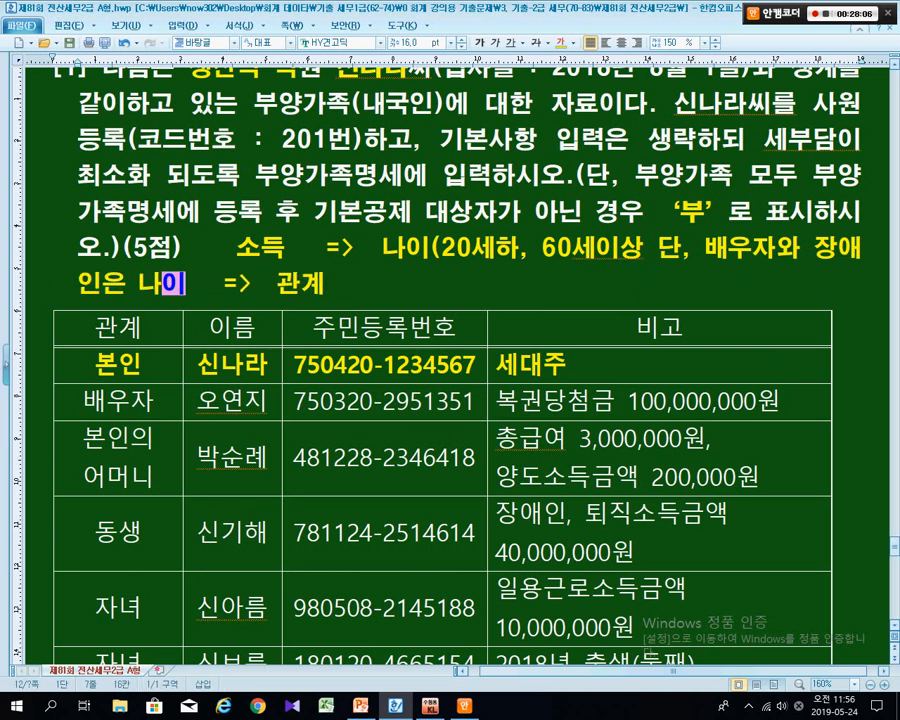
text(한 없다)
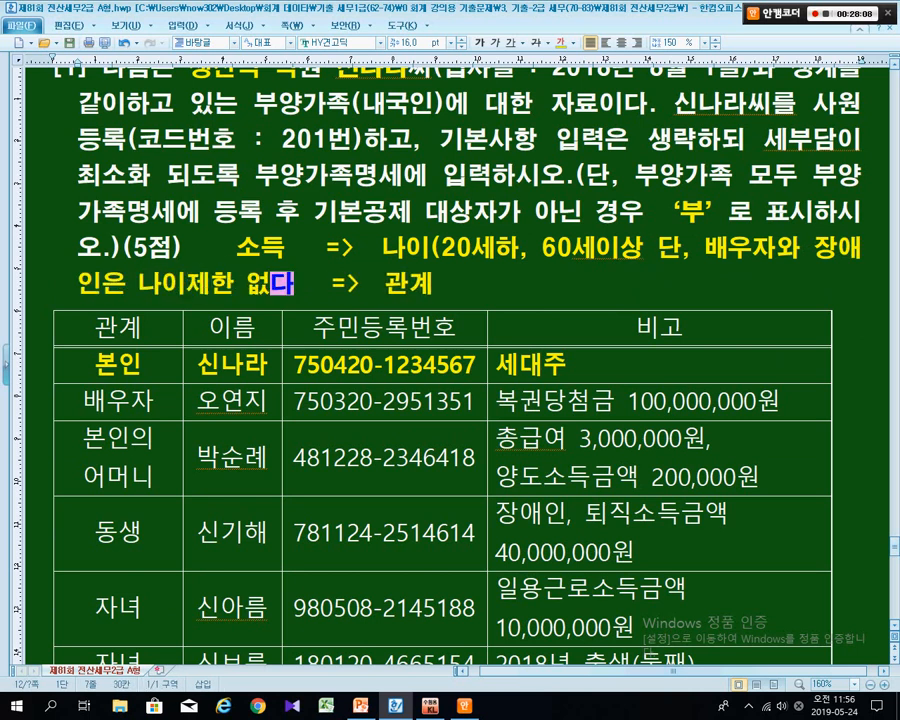
text())
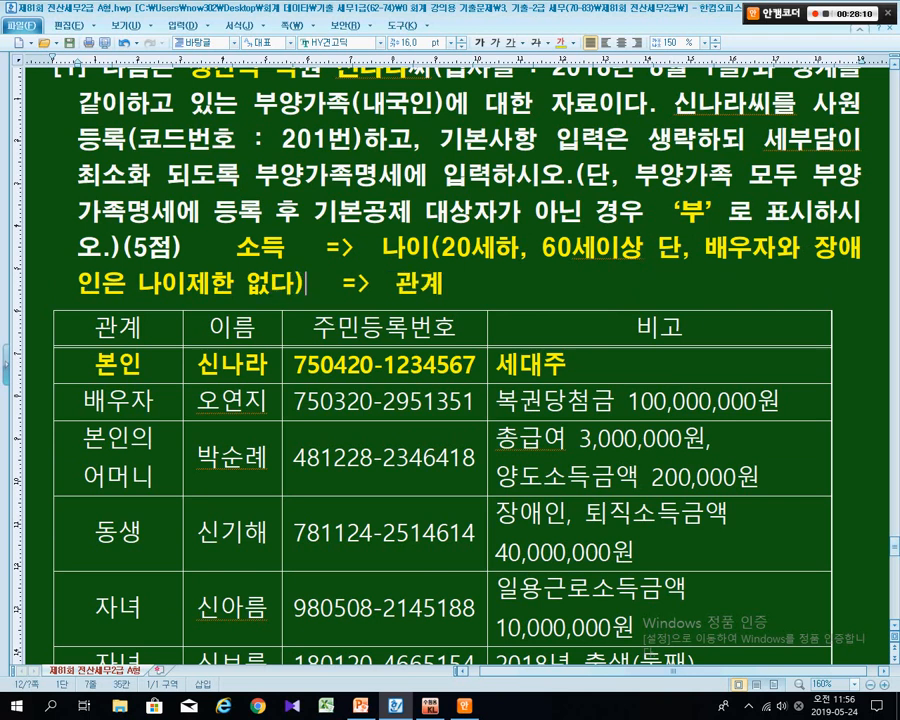
Check the 배우자 row against the age rule by pointing out its 주민등록번호 and highlighting the relationship text.
click(321, 402)
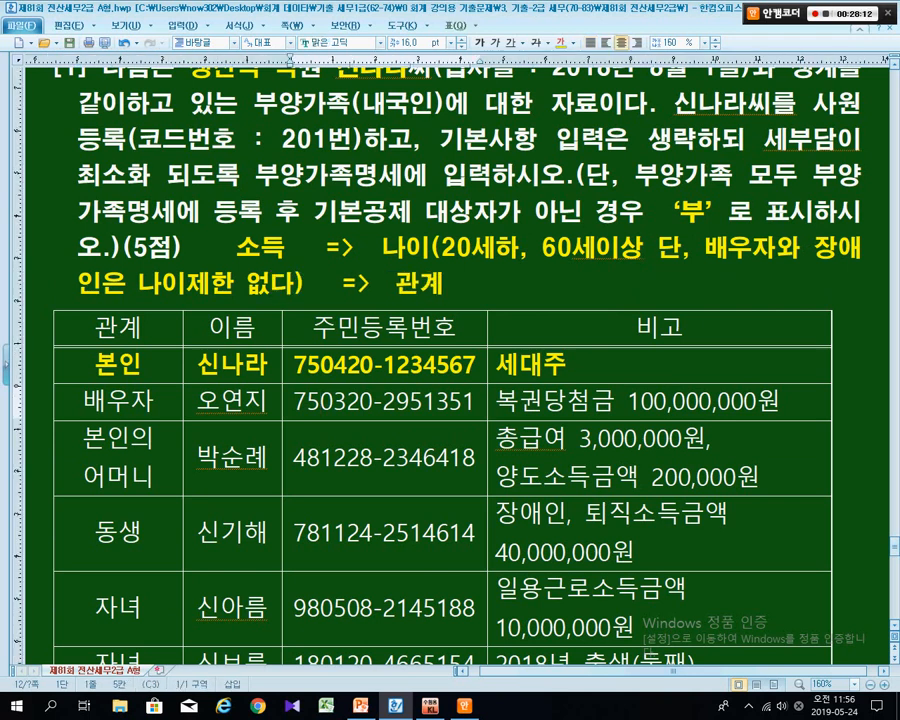
click(383, 402)
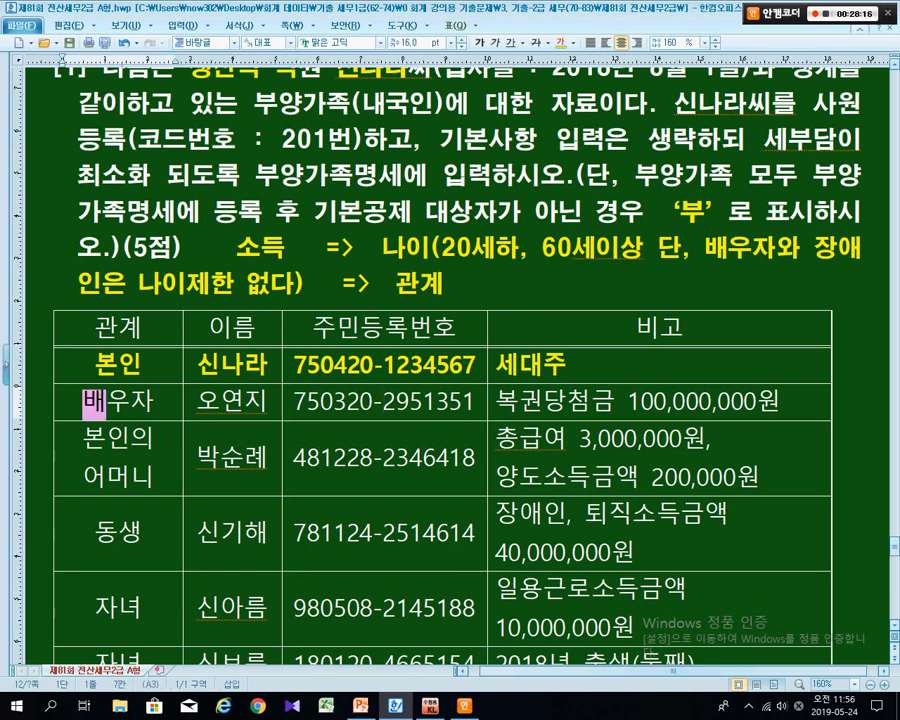
drag(84, 401, 155, 401)
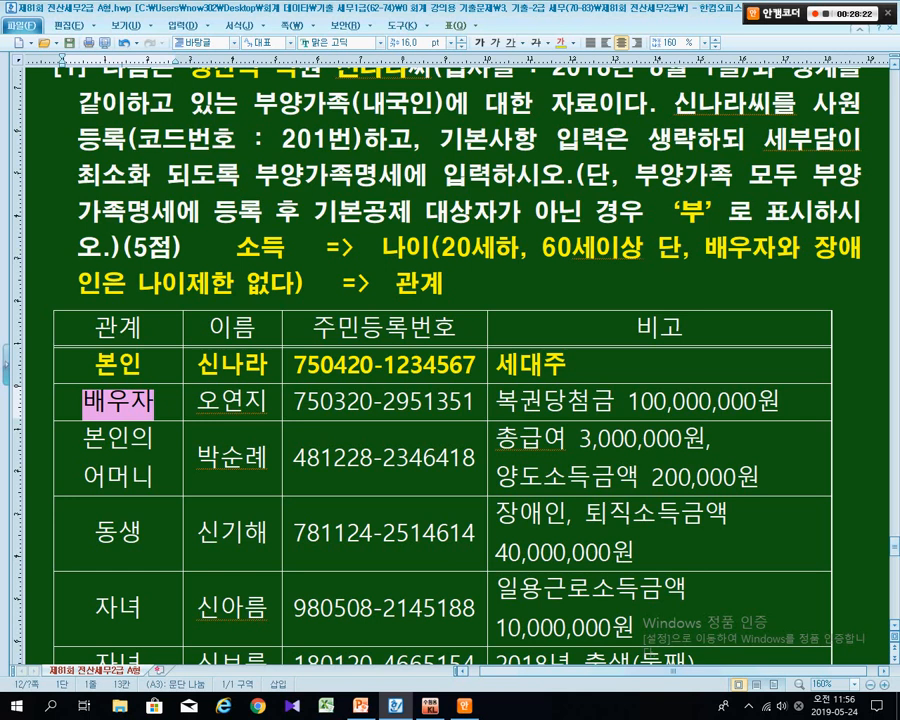
Delete the 복권당첨금 100,000,000원 remark from the 배우자 row and format the whole row in bold yellow.
click(781, 402)
drag(781, 402, 496, 402)
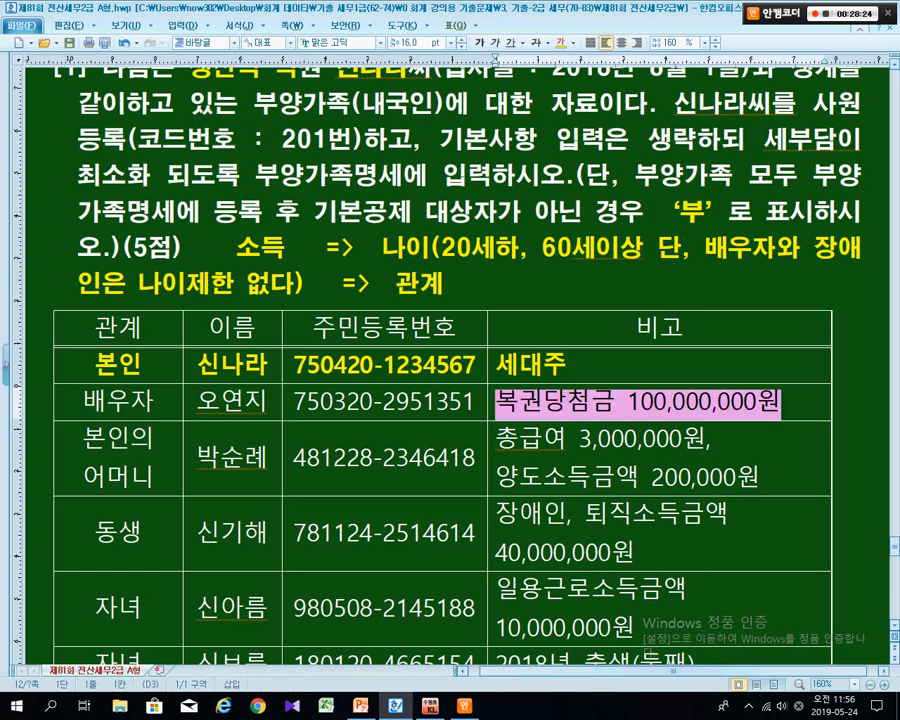
key(Delete)
drag(560, 402, 118, 402)
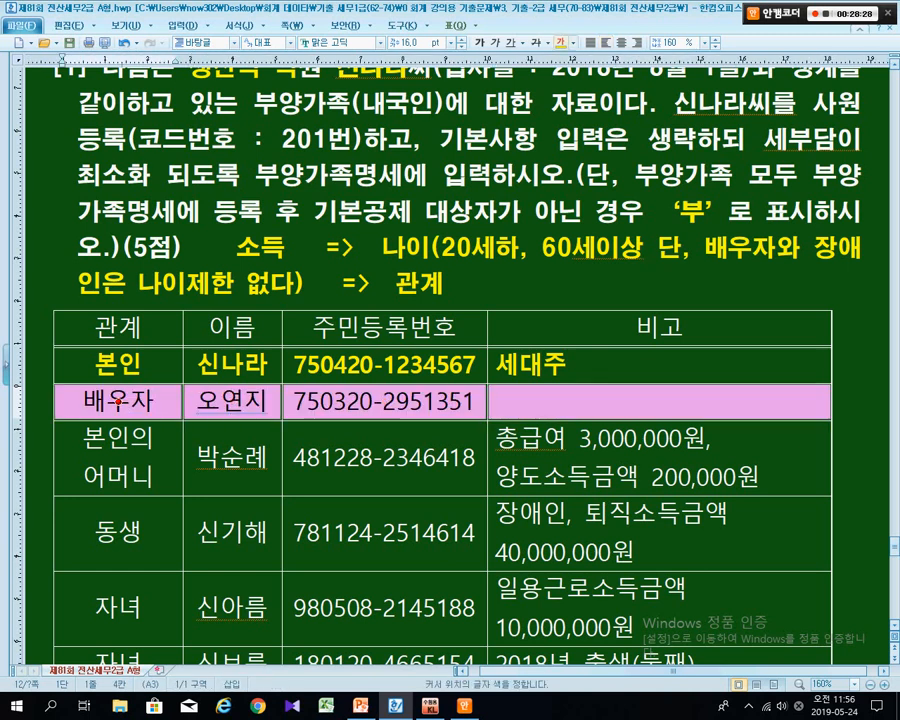
click(561, 43)
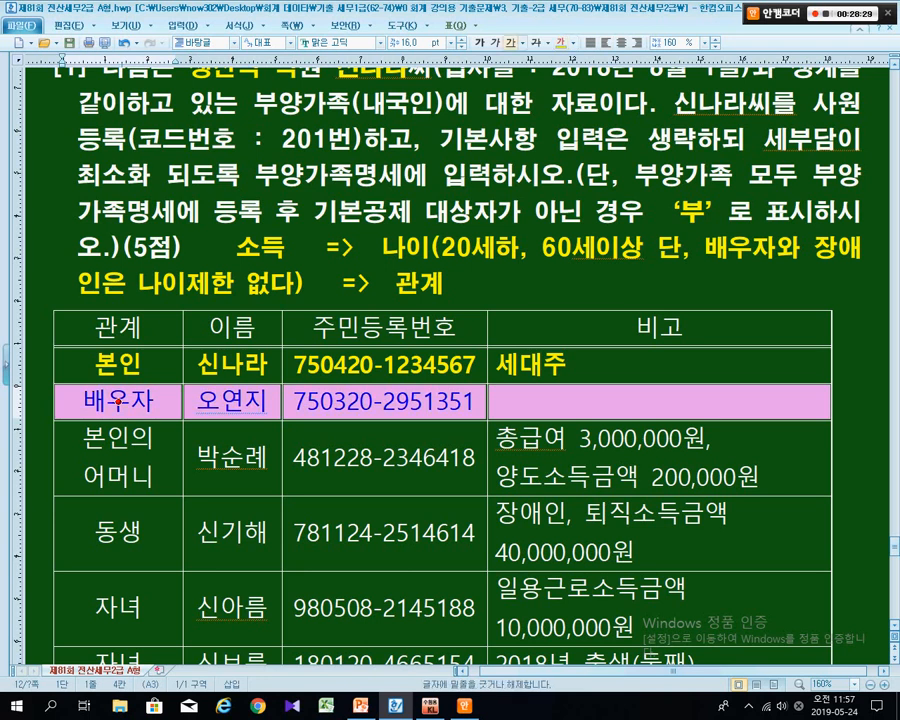
click(480, 43)
click(560, 284)
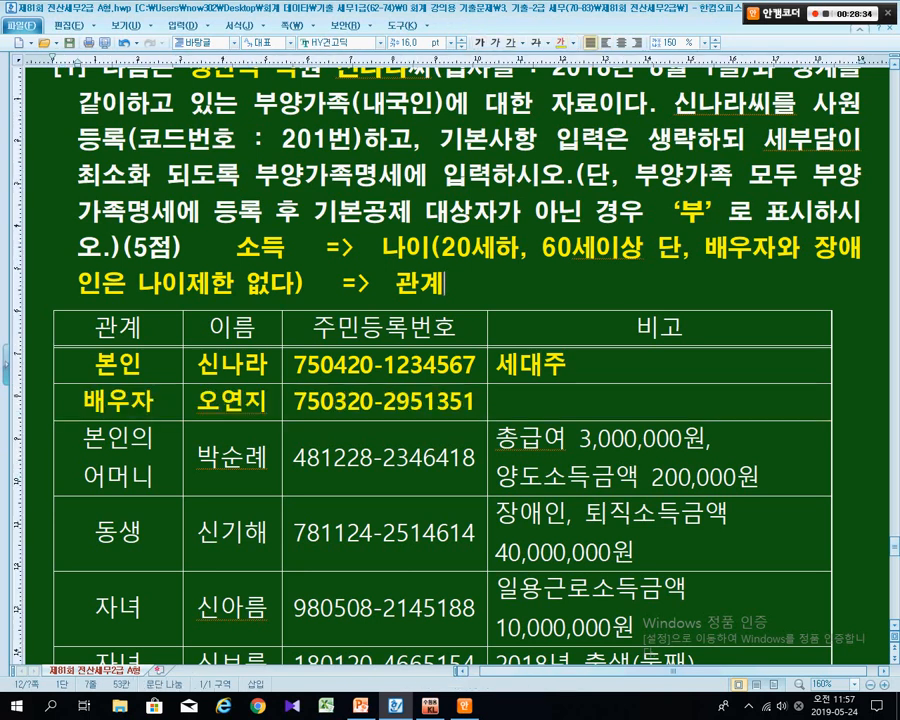
scroll(450, 360, down, 1)
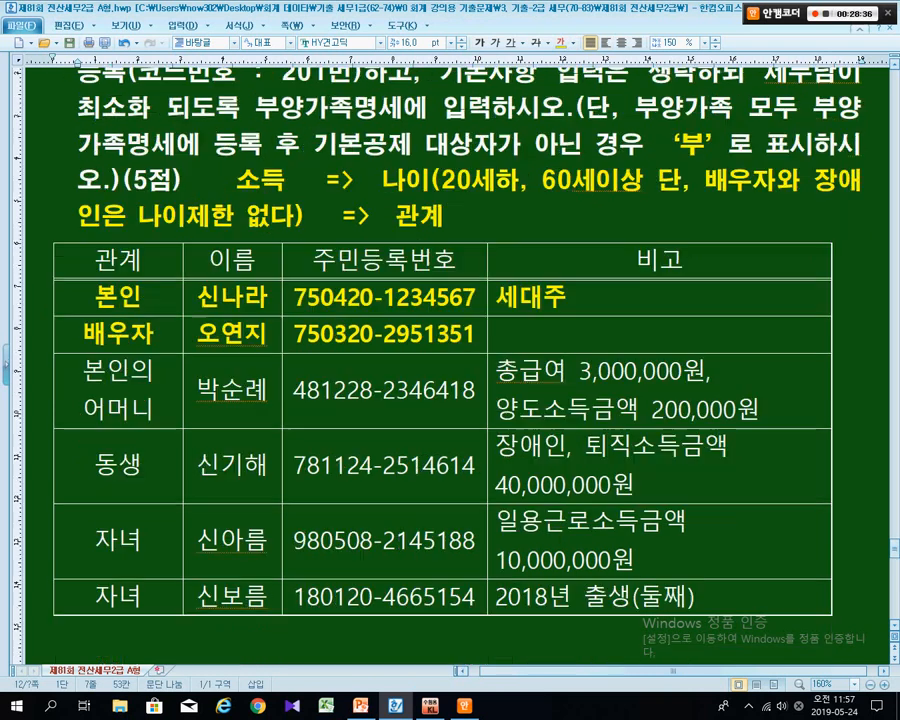
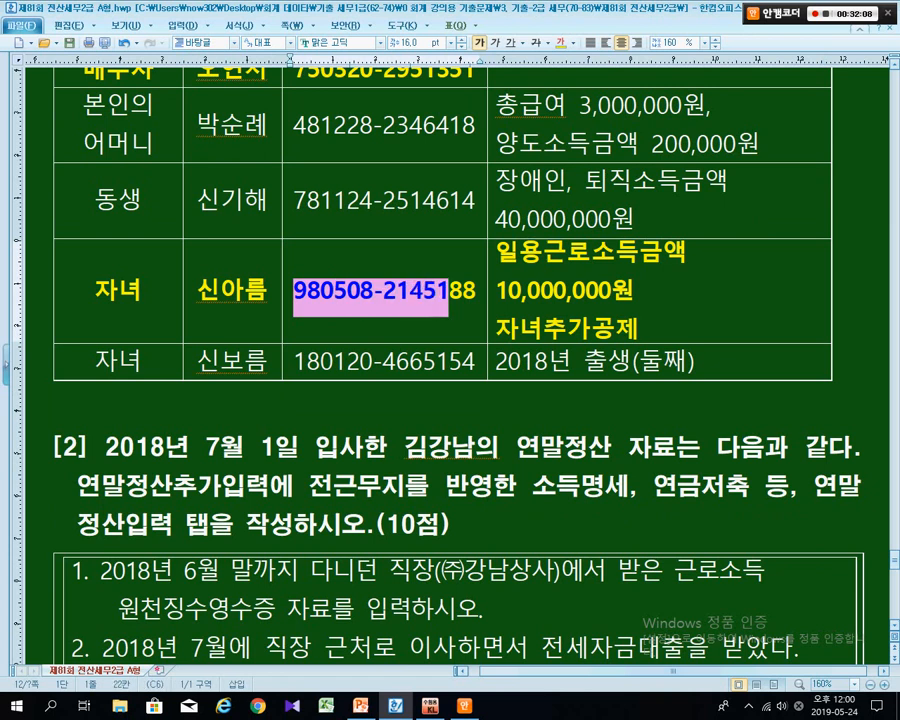
Examine the first 자녀 row's birth-year digits, name and 일용근로소득금액 10,000,000원 remark.
click(463, 293)
click(606, 290)
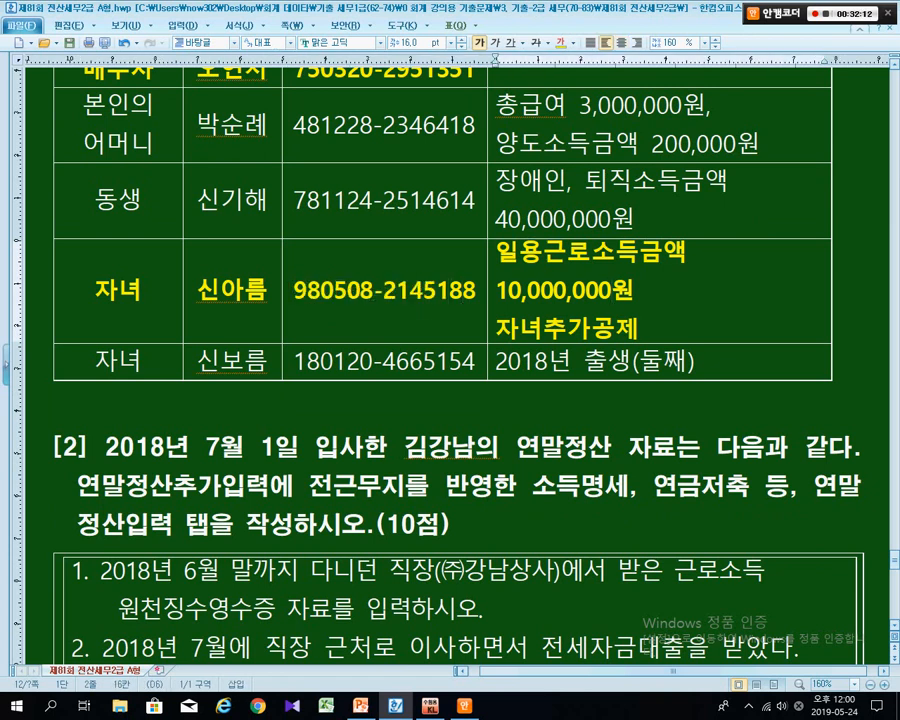
drag(294, 290, 320, 290)
click(347, 291)
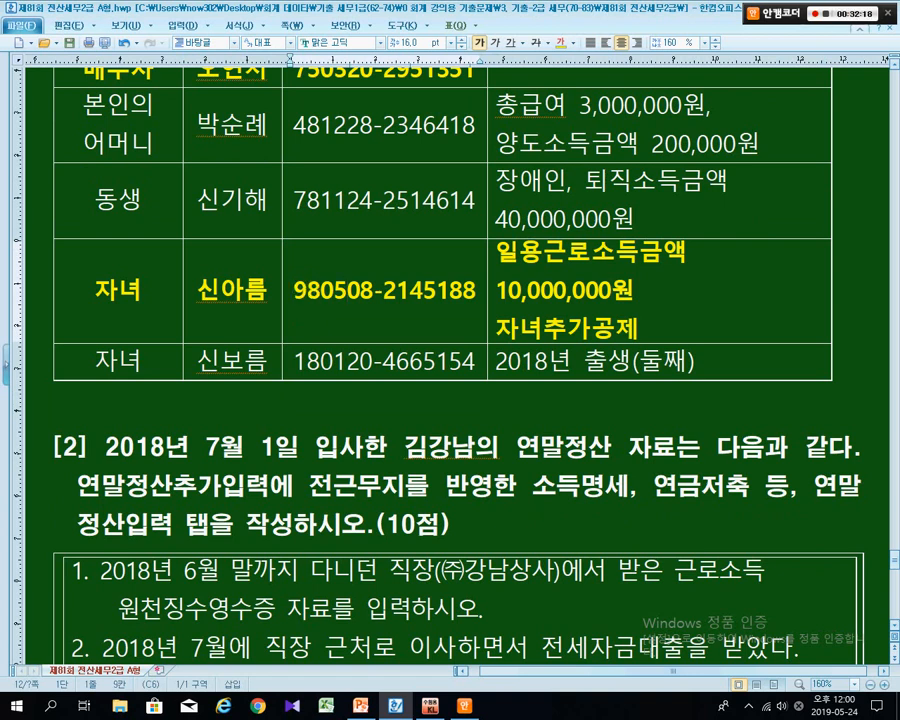
click(600, 291)
click(424, 291)
click(269, 291)
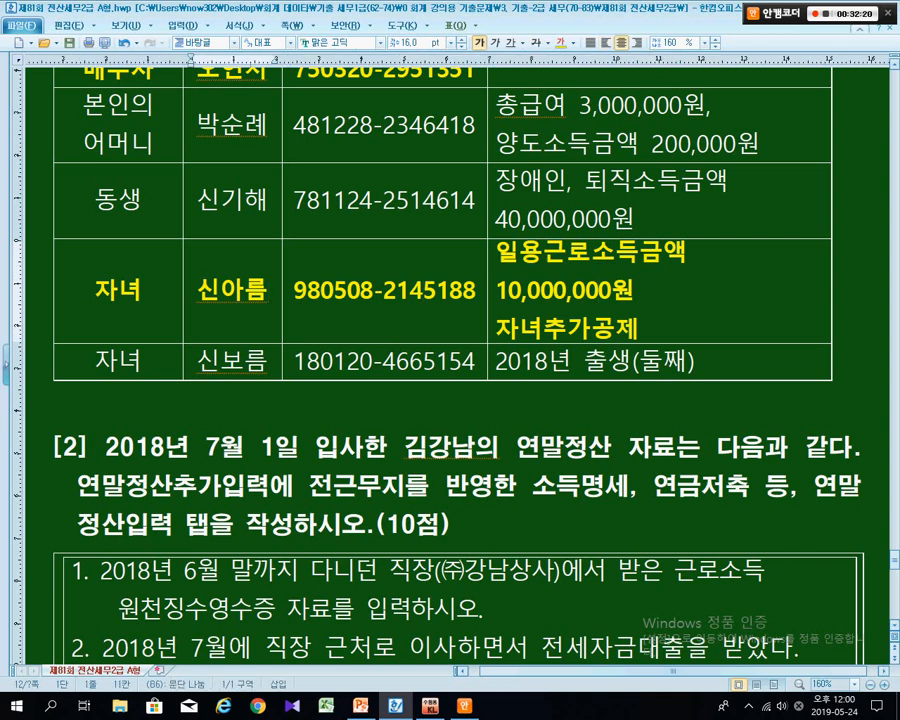
Extend the first 자녀 row's 자녀추가공제 remark with the age condition "(7세이상 이며 20세 이하".
click(640, 328)
key(shift+Left)
key(shift+Left)
key(shift+Left)
key(shift+Left)
key(shift+Left)
key(shift+Left)
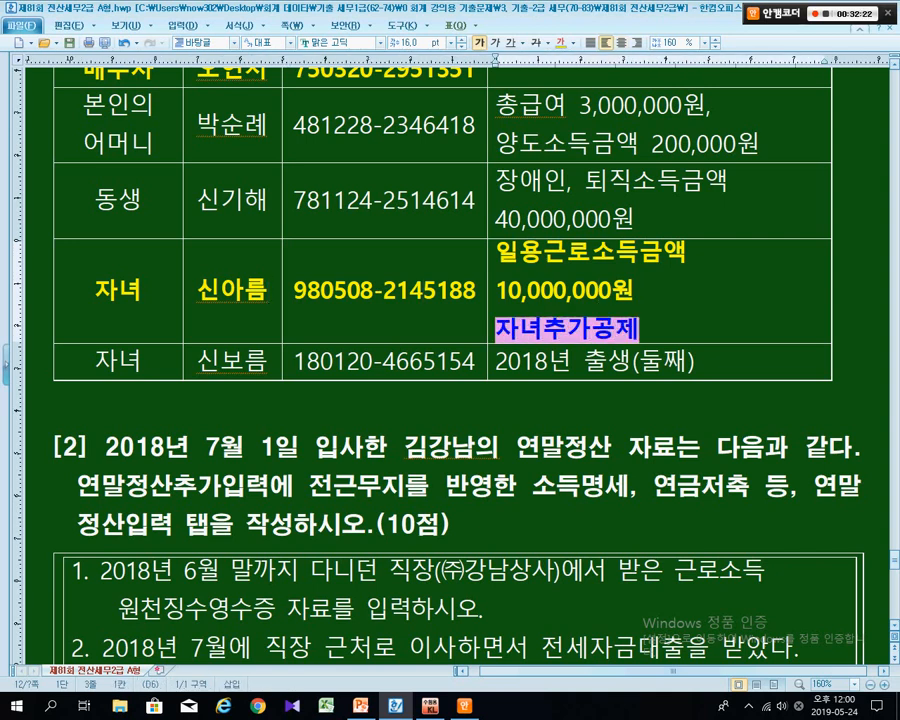
key(alt+c)
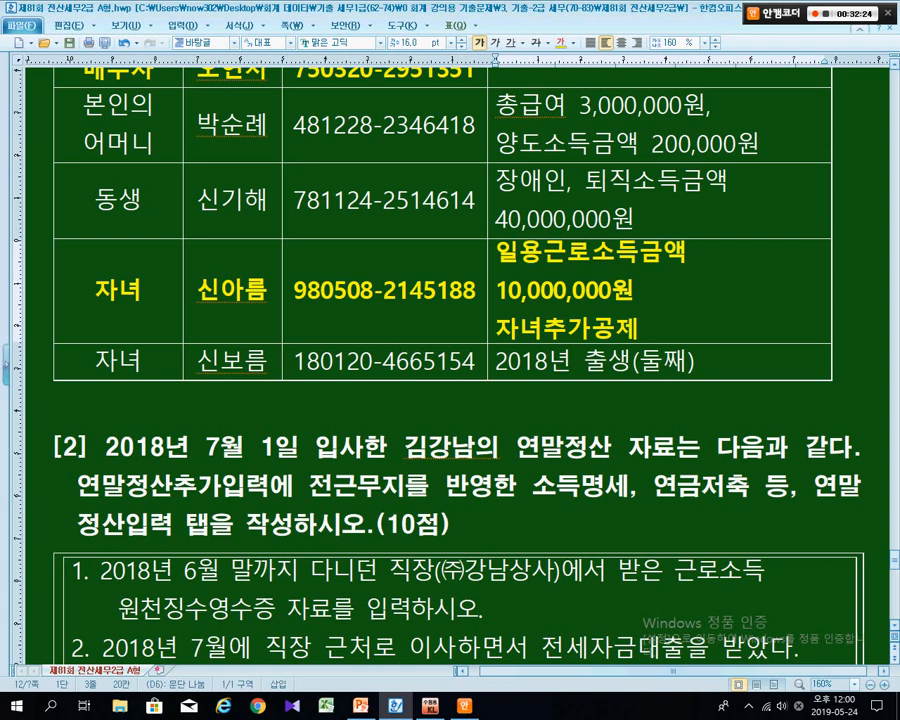
text((7세이상)
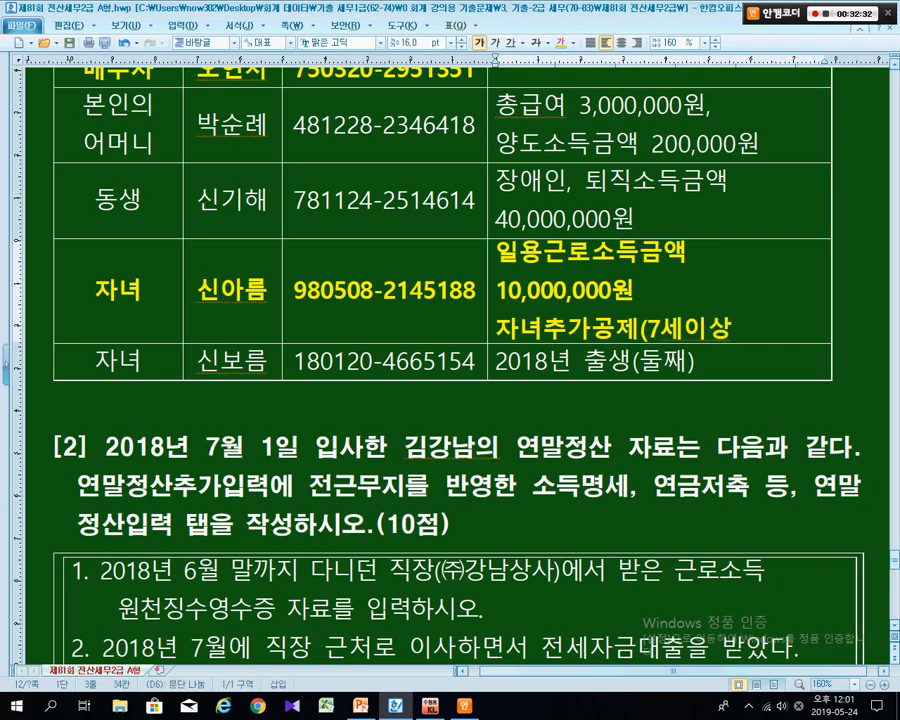
text( 이며)
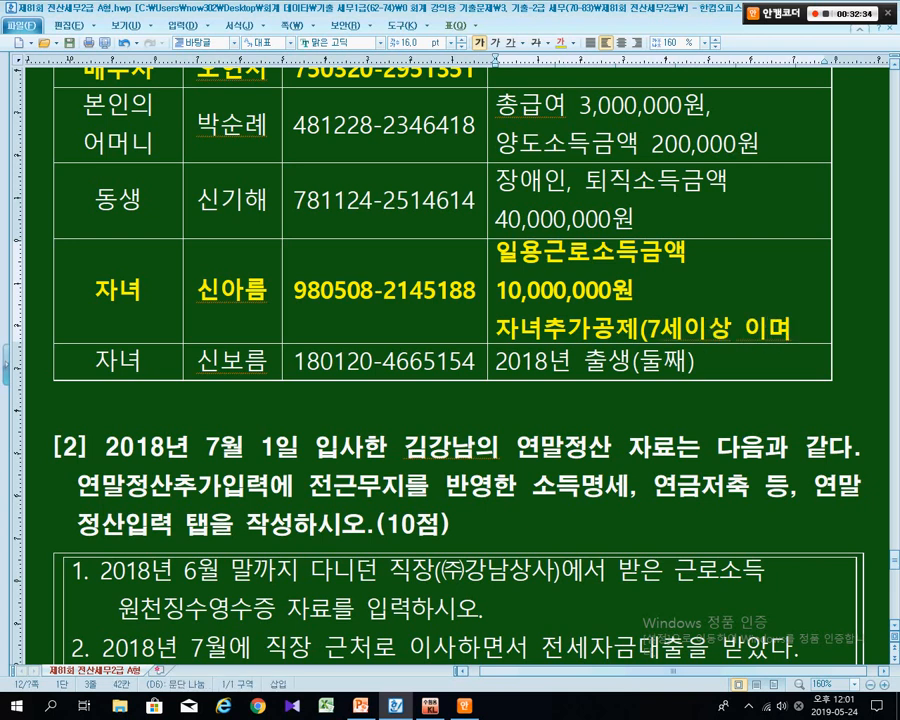
text( 20세 ㅇ이하)
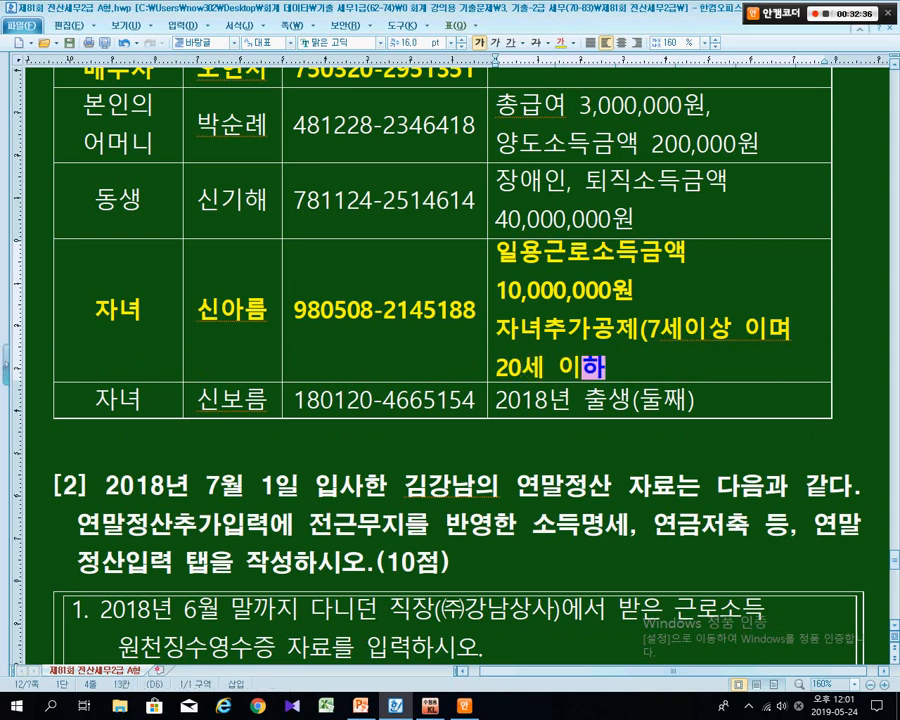
Complete the bracketed age condition in the first 자녀 row with the exception ", 단, 7세미만 취학아동은 된다)".
text(, )
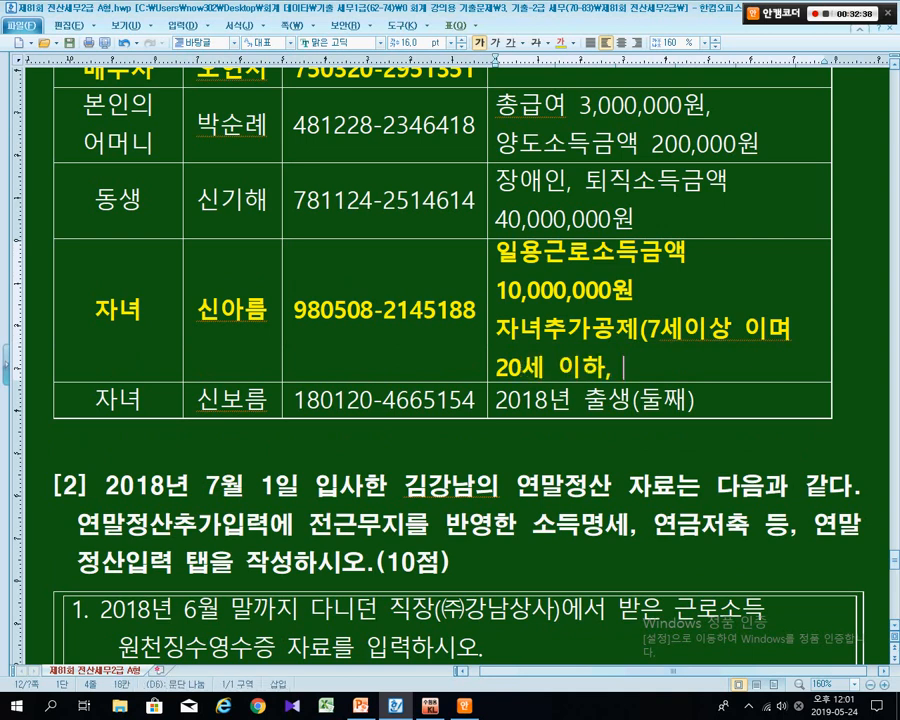
text(단)
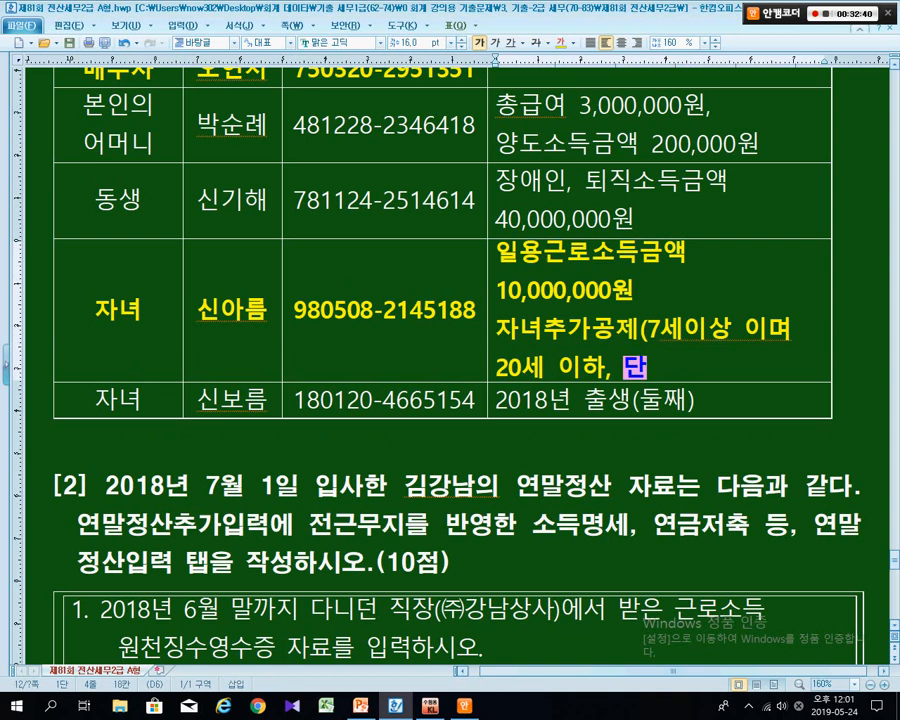
text(, )
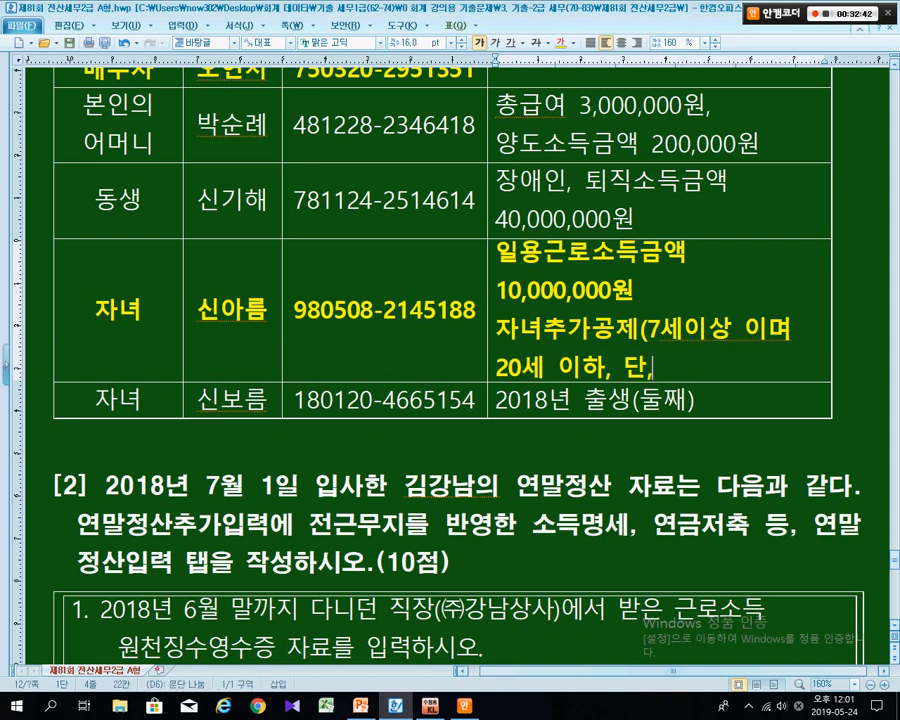
text(7세)
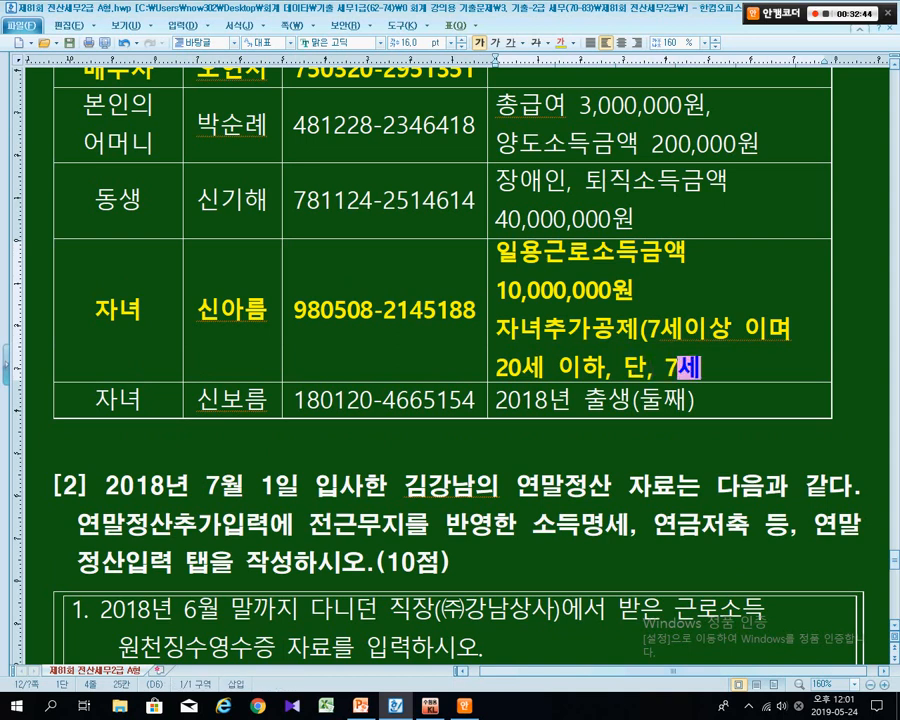
text(밈만 )
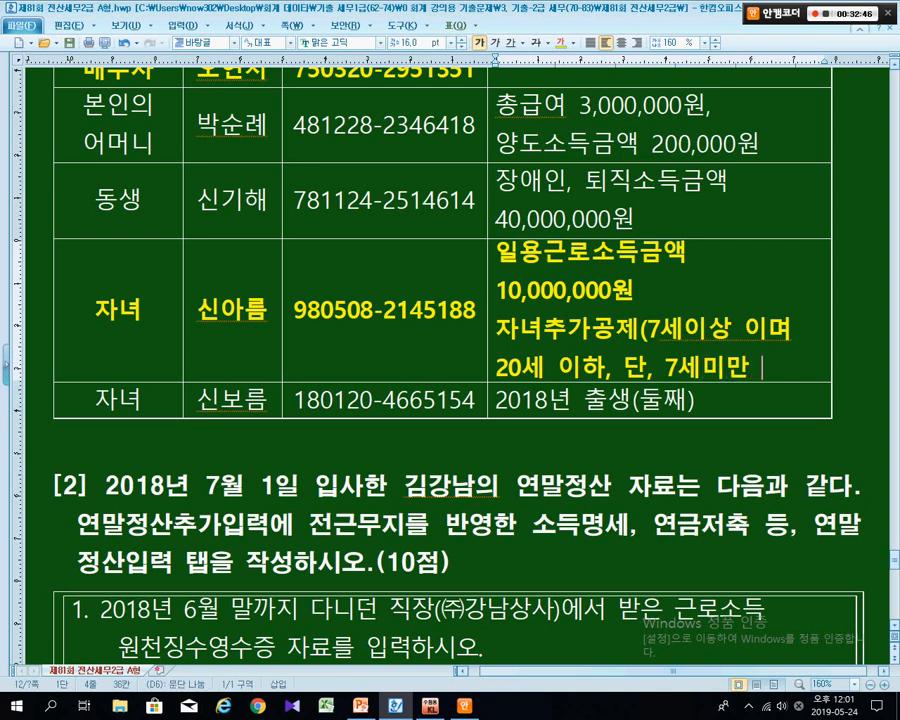
text(취)
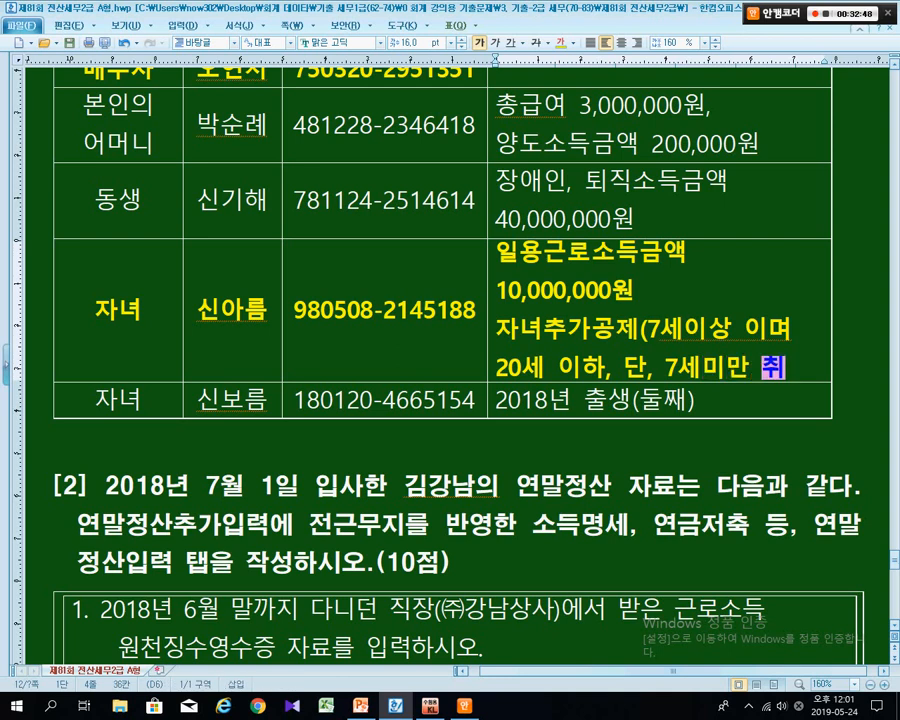
text(학아동은)
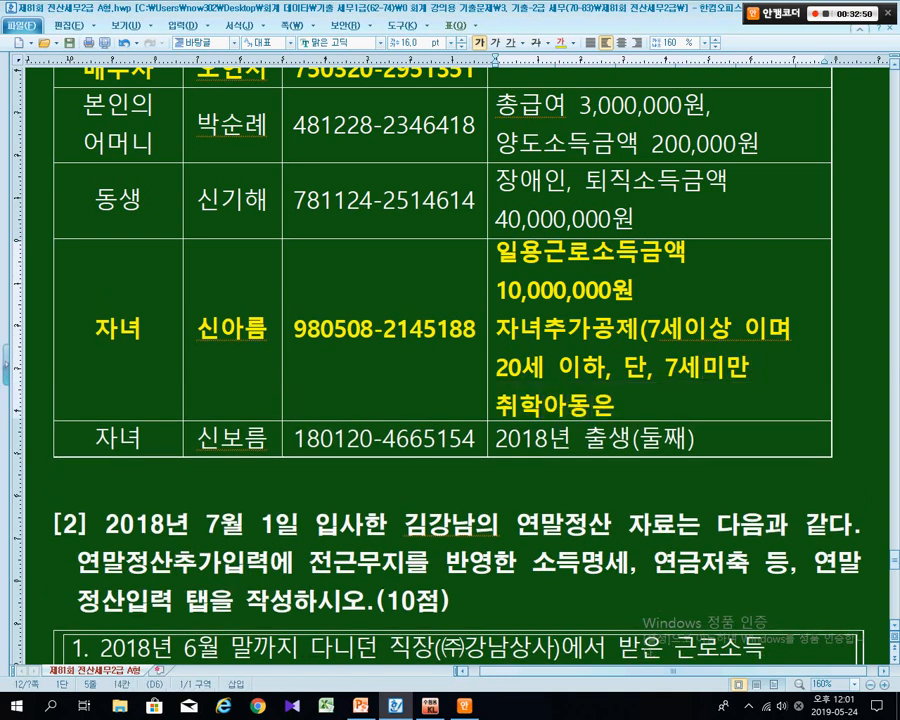
text( 된다))
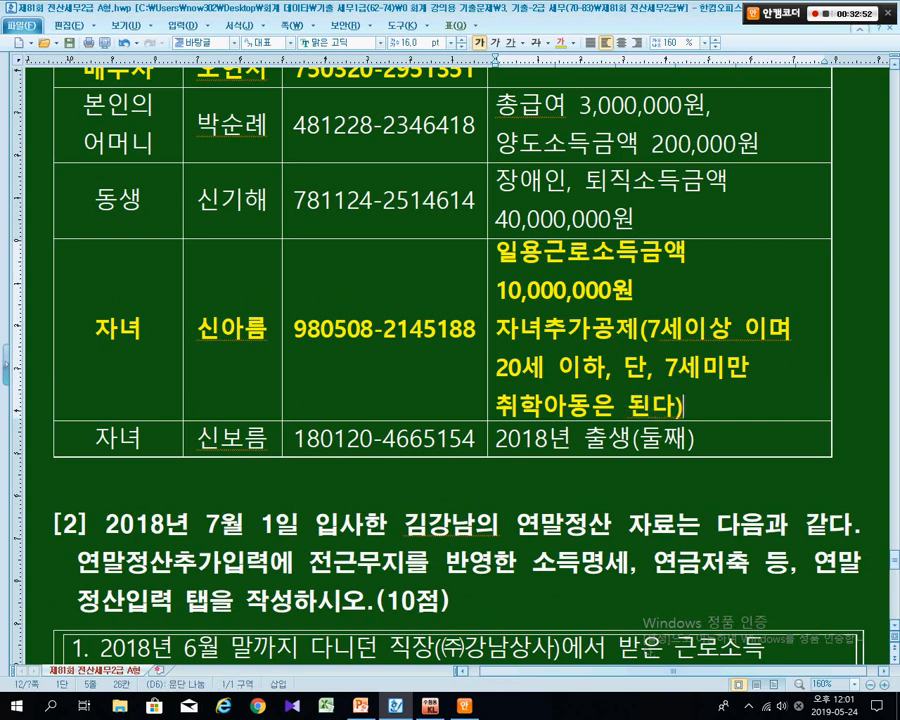
Check the first 자녀 row's 주민등록번호 and highlight the bracketed age condition of its 자녀추가공제 remark.
click(464, 329)
click(558, 368)
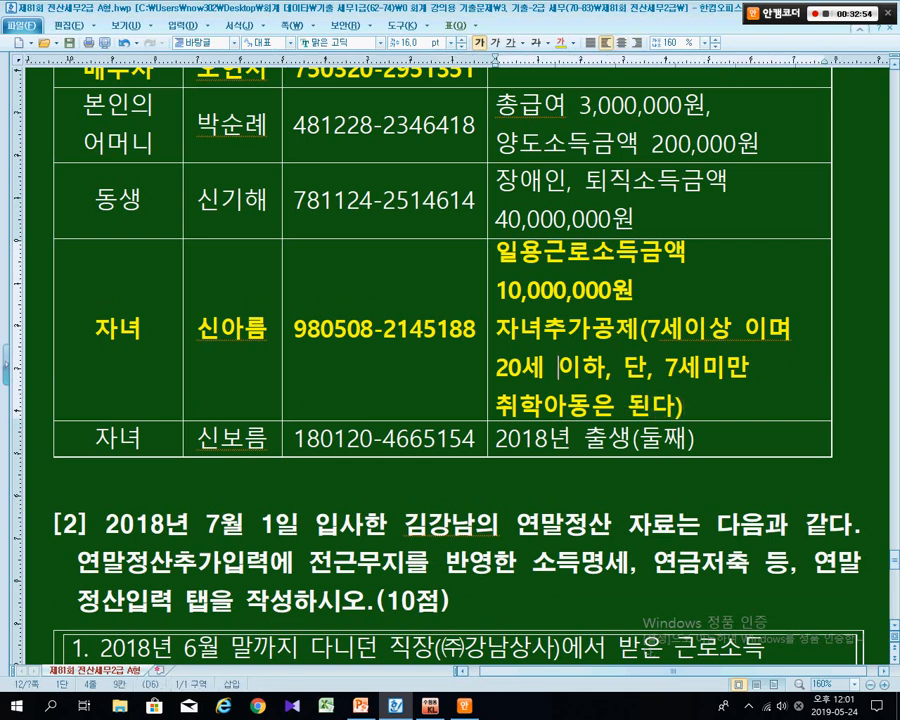
drag(648, 329, 677, 407)
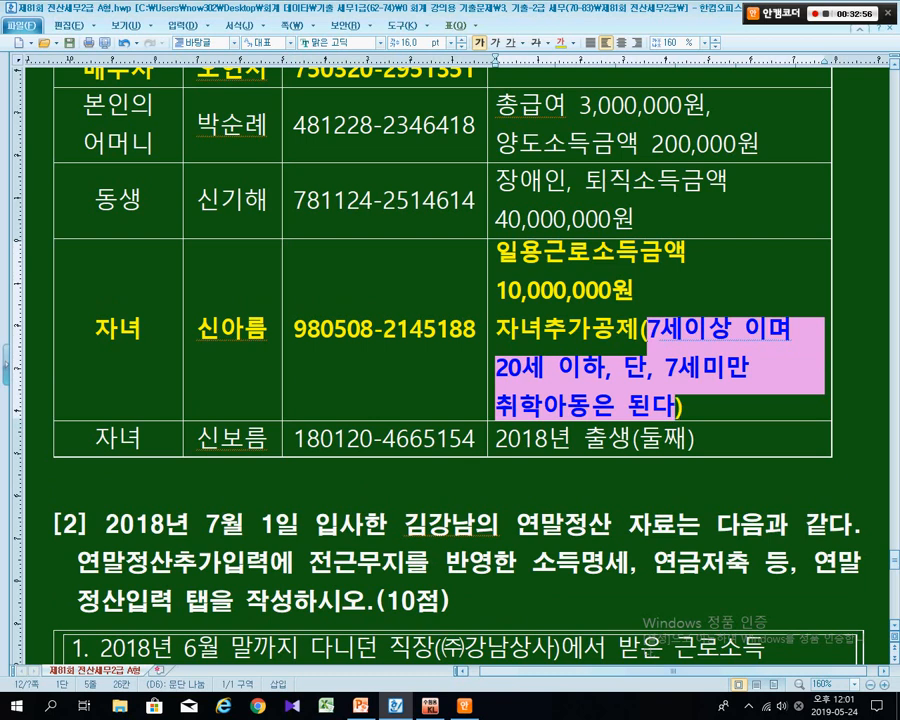
click(677, 407)
Switch to PowerPoint and show the 자녀세액공제 slide numbered 72병 as a full-screen slide show.
key(alt+Tab)
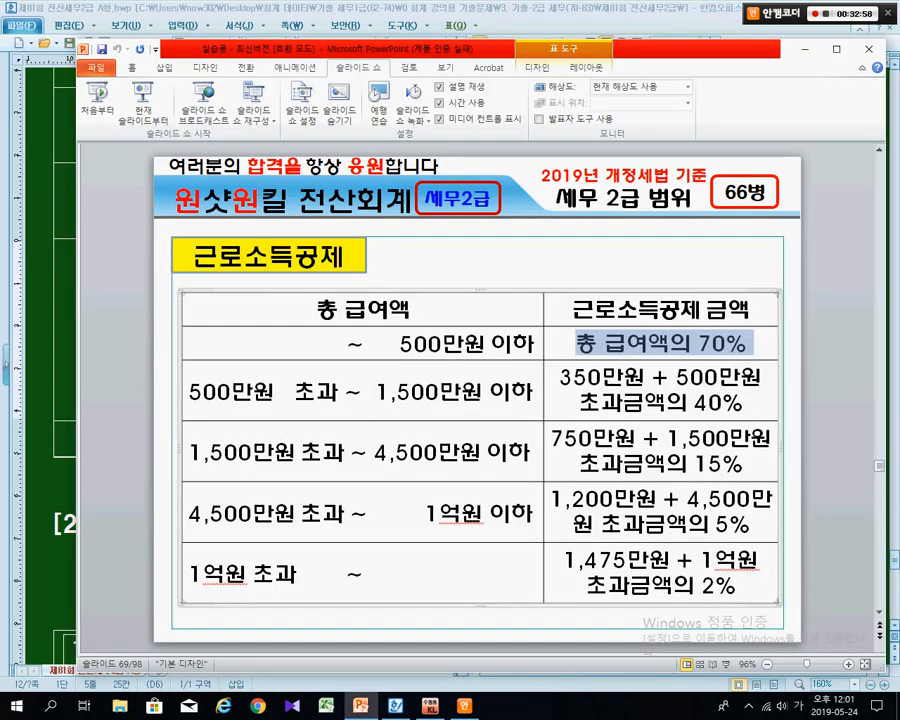
key(Page_Down)
key(Page_Down)
key(Page_Down)
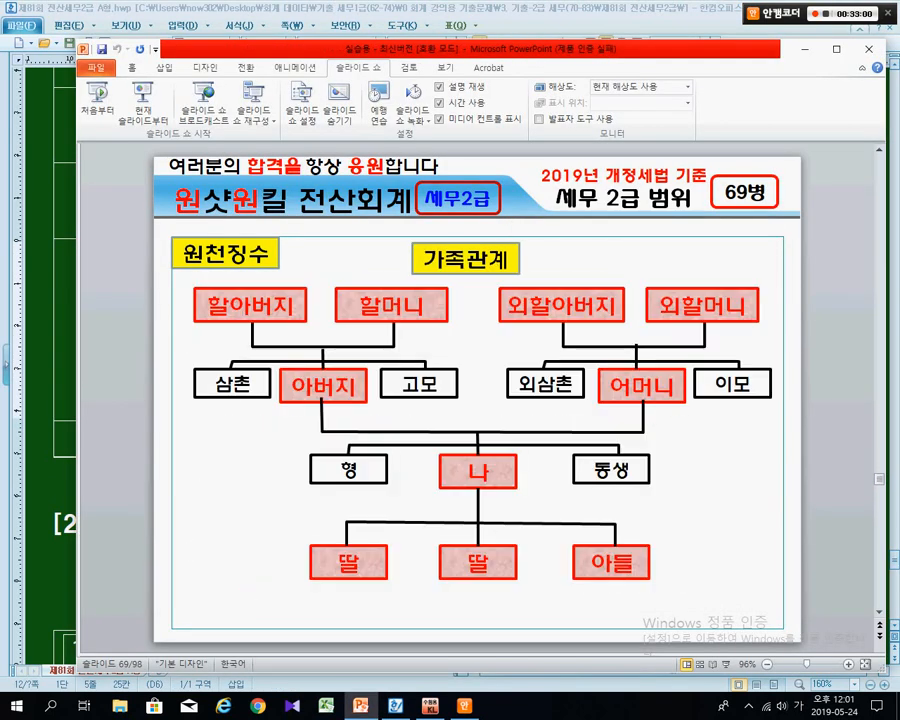
key(Page_Down)
key(Page_Down)
key(Page_Down)
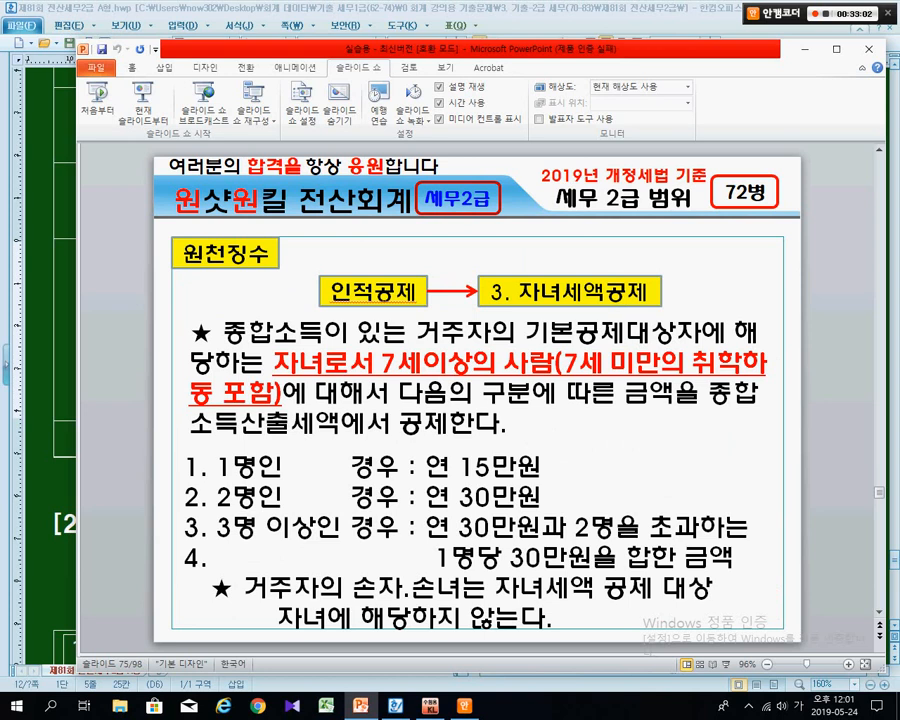
click(143, 100)
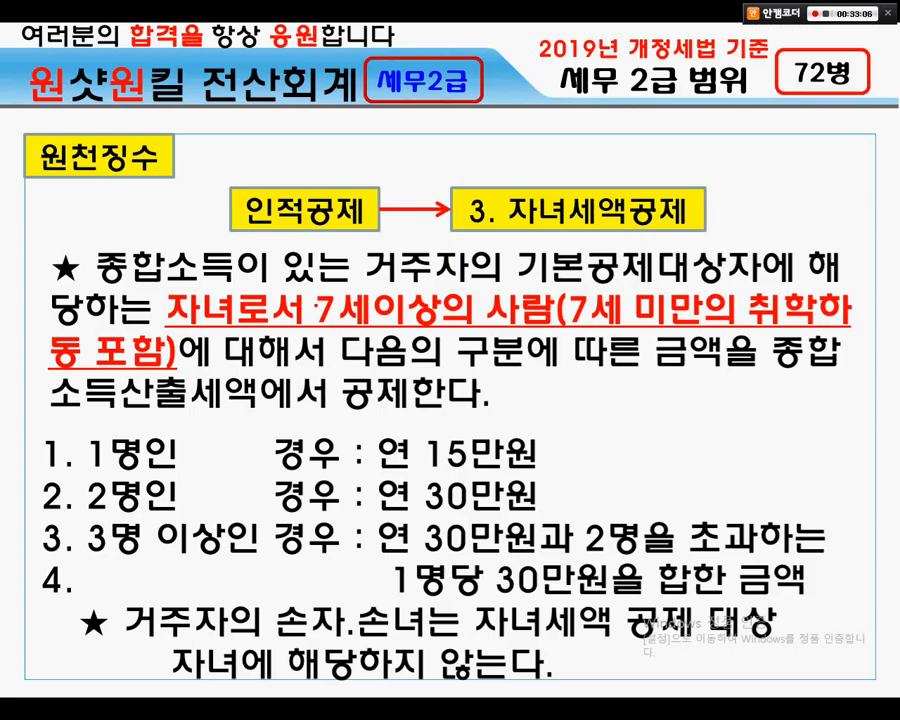
Draw a red box around the "3. 자녀세액공제" heading and handwrite the age range "7 ~ 20" above it.
drag(455, 179, 722, 235)
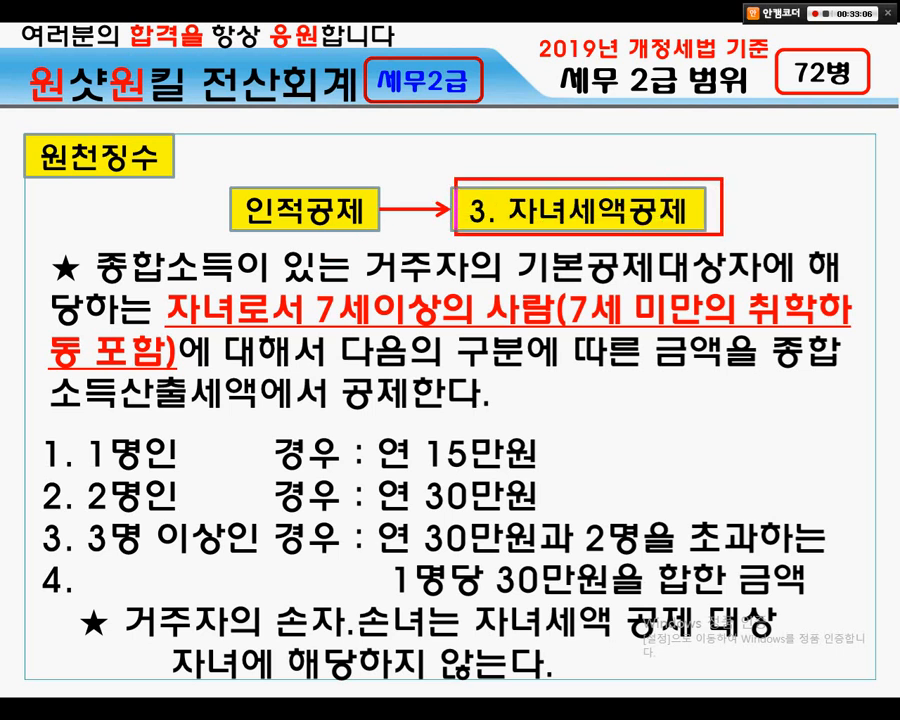
drag(374, 150, 412, 171)
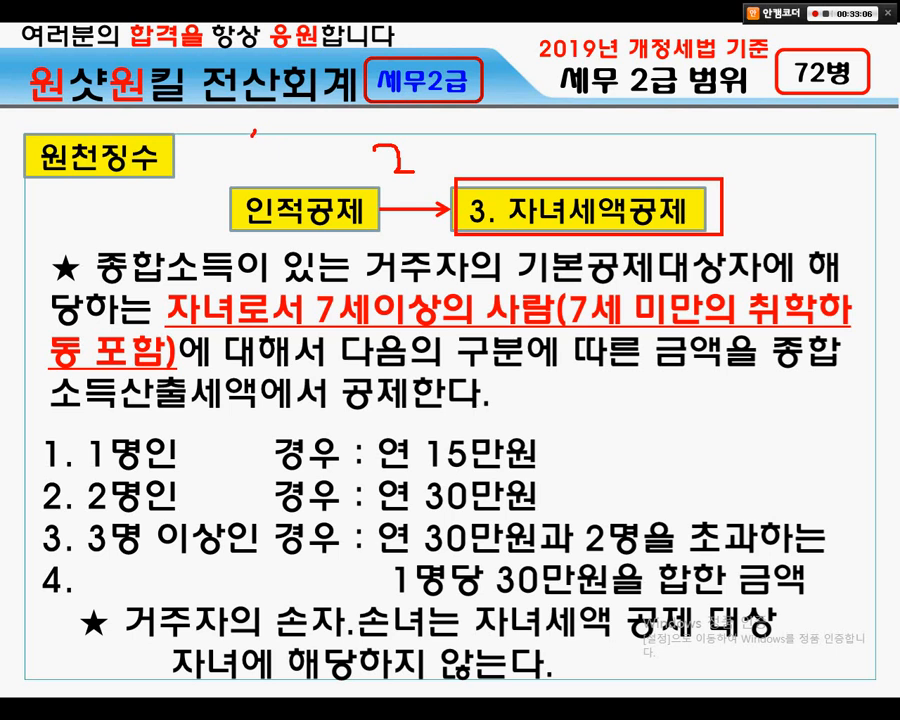
mouse_move(242, 140)
mouse_down()
mouse_move(266, 178)
mouse_move(310, 148)
mouse_move(346, 158)
mouse_up()
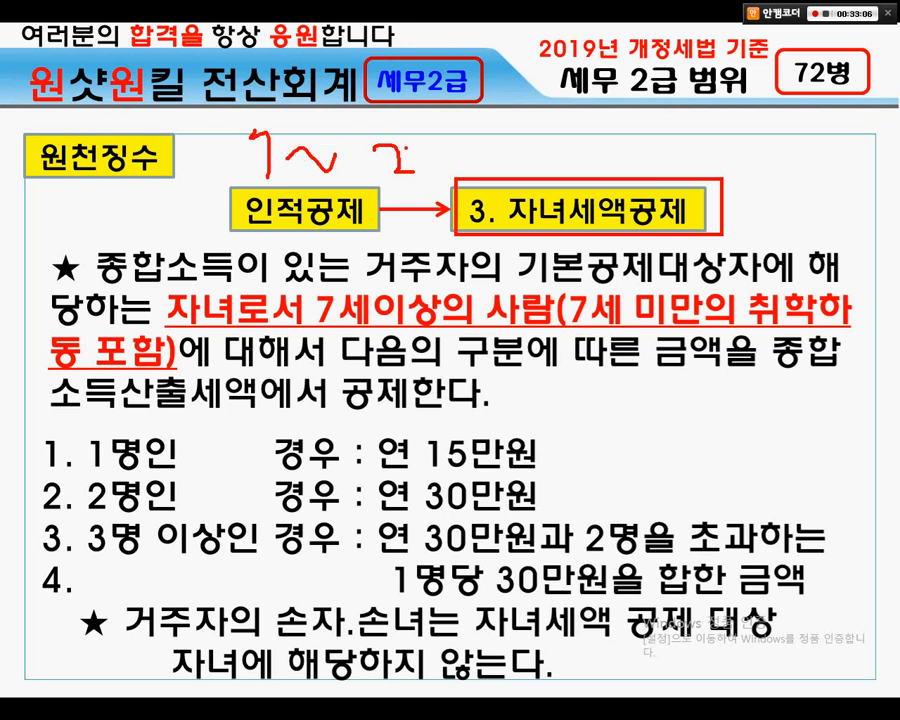
drag(418, 146, 433, 146)
Box "자녀로서 7세이상의 사람" and "7세 미만" in red, mark the word 취학, and leave the slide show.
mouse_move(171, 287)
mouse_down()
mouse_move(270, 322)
mouse_move(330, 330)
mouse_move(554, 330)
mouse_up()
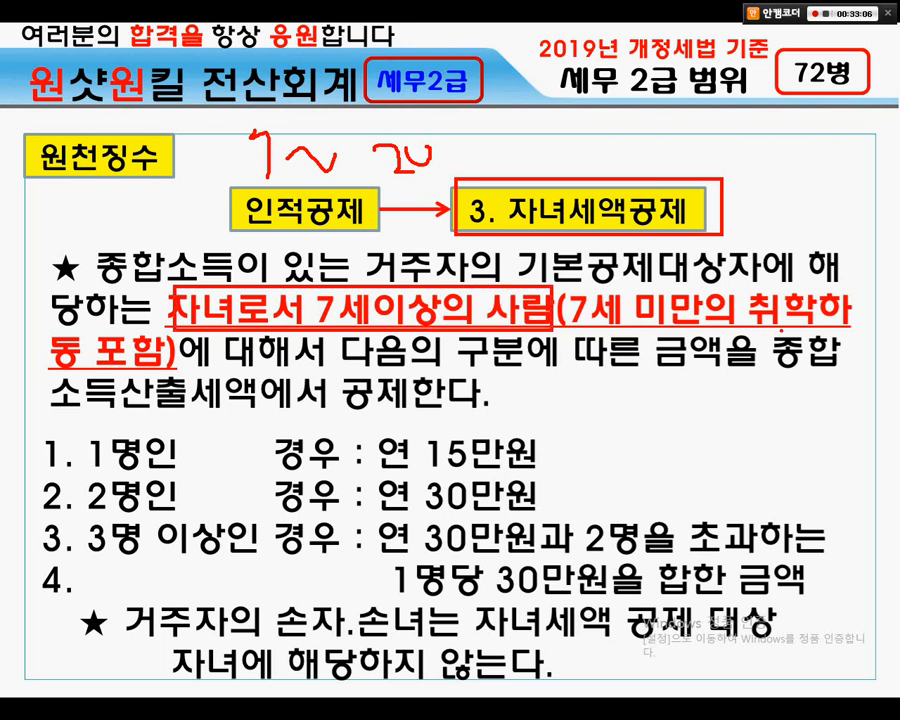
mouse_move(570, 290)
mouse_down()
mouse_move(660, 290)
mouse_move(709, 327)
mouse_move(566, 291)
mouse_up()
mouse_move(794, 332)
mouse_down()
mouse_move(805, 305)
mouse_move(804, 324)
mouse_up()
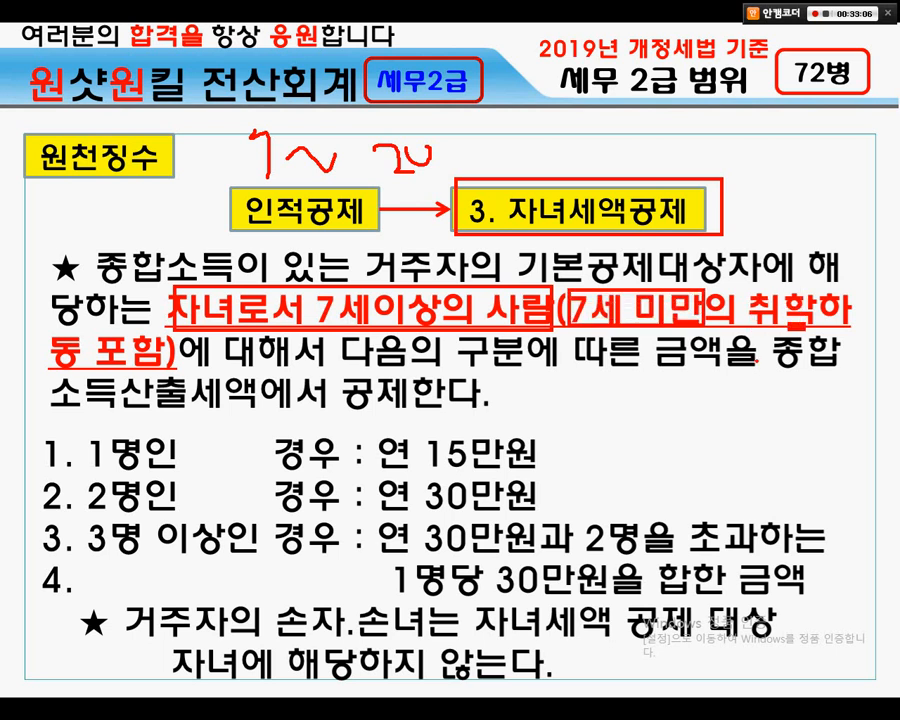
key(e)
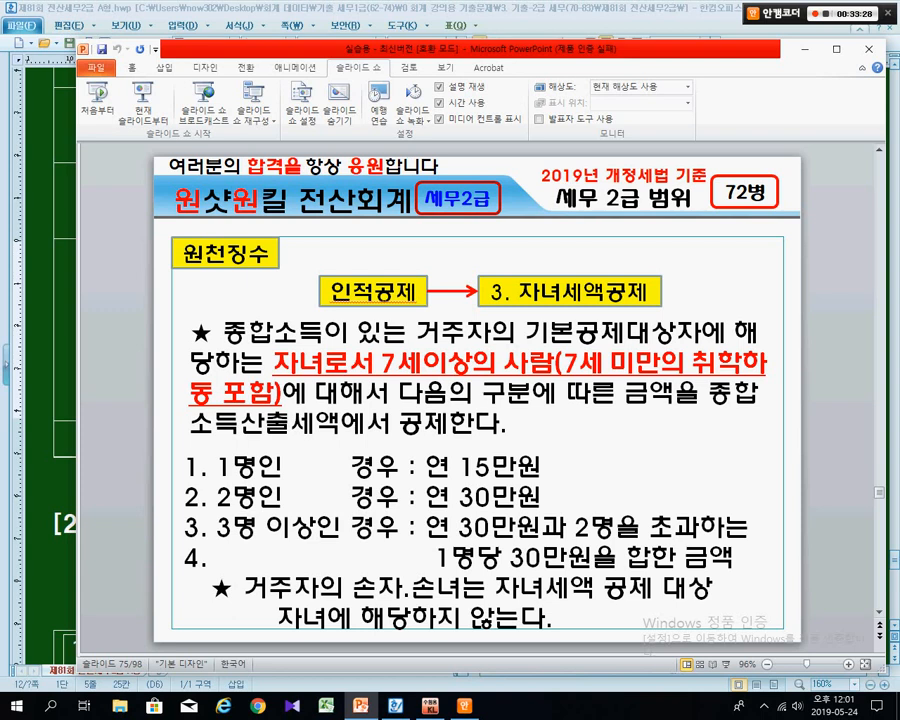
Switch back to the Hangul document and replace "(둘째)" in the second 자녀 row's remark with " : 출생추가공제".
key(alt+Tab)
click(386, 328)
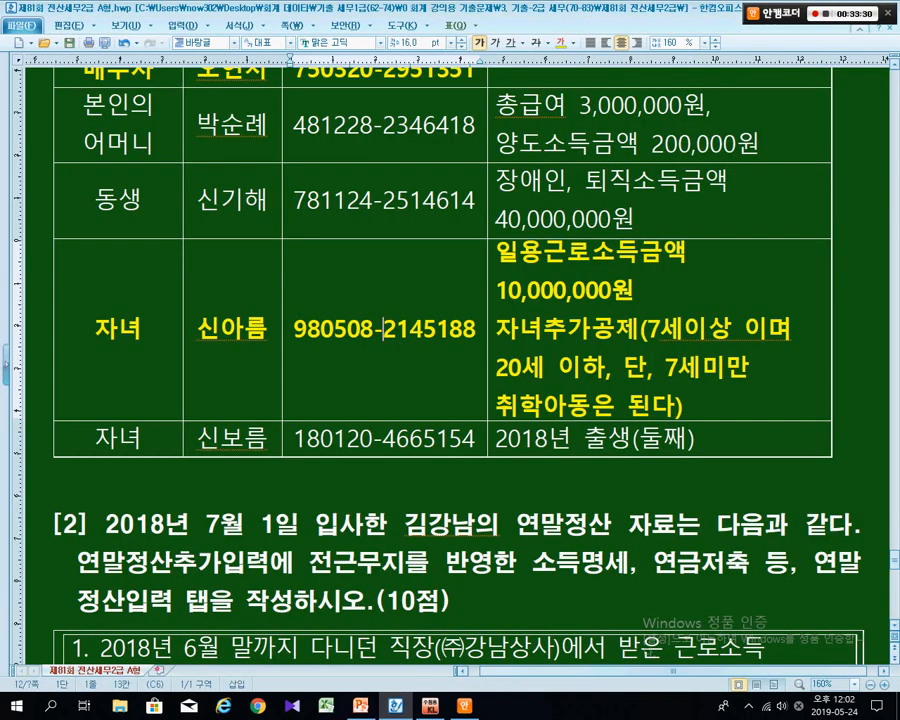
scroll(386, 328, down, 1)
click(520, 372)
drag(497, 372, 694, 372)
text(:)
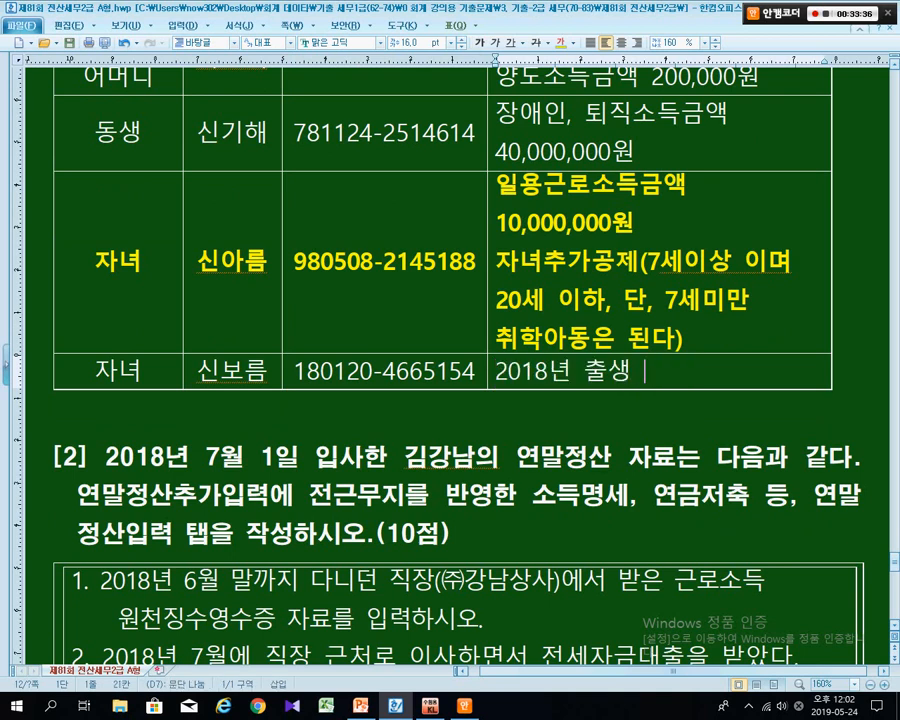
text( 출)
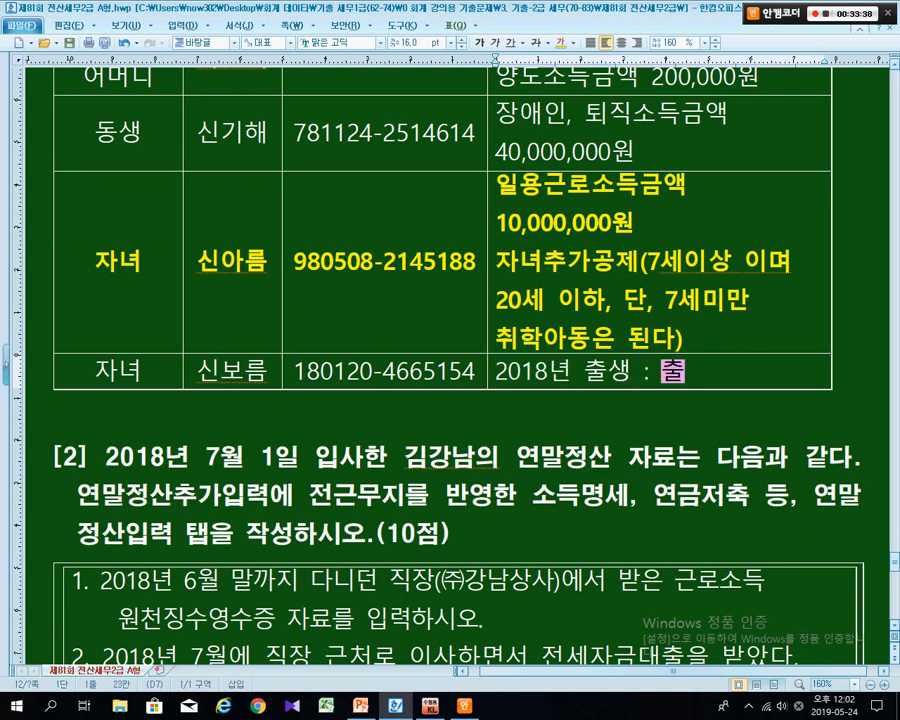
text(생추가공제)
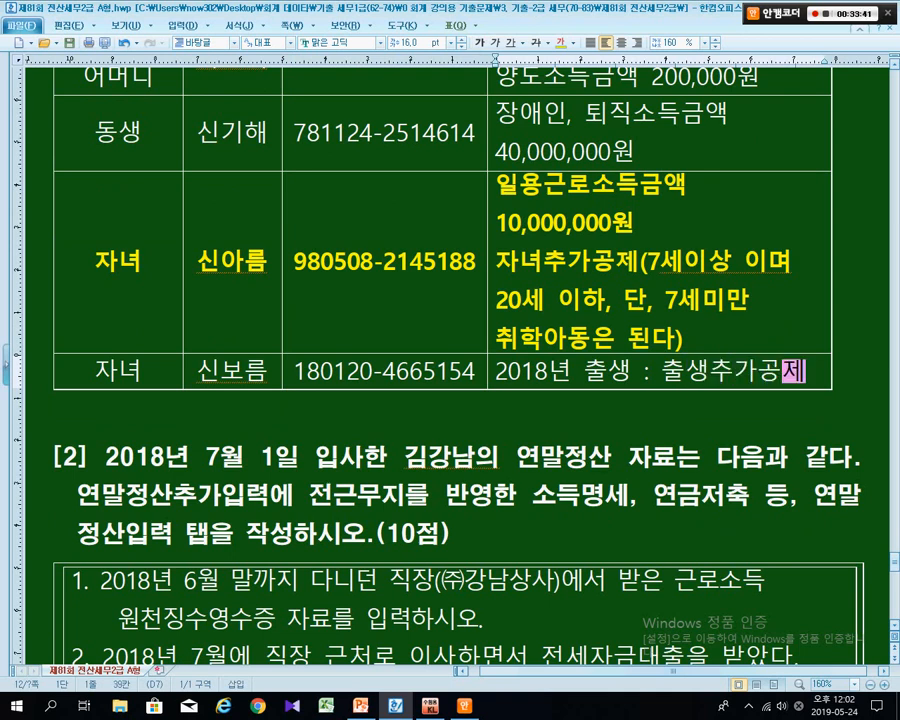
Add a second line reading "자녀추가공제" to the second 자녀 row's remark.
key(Return)
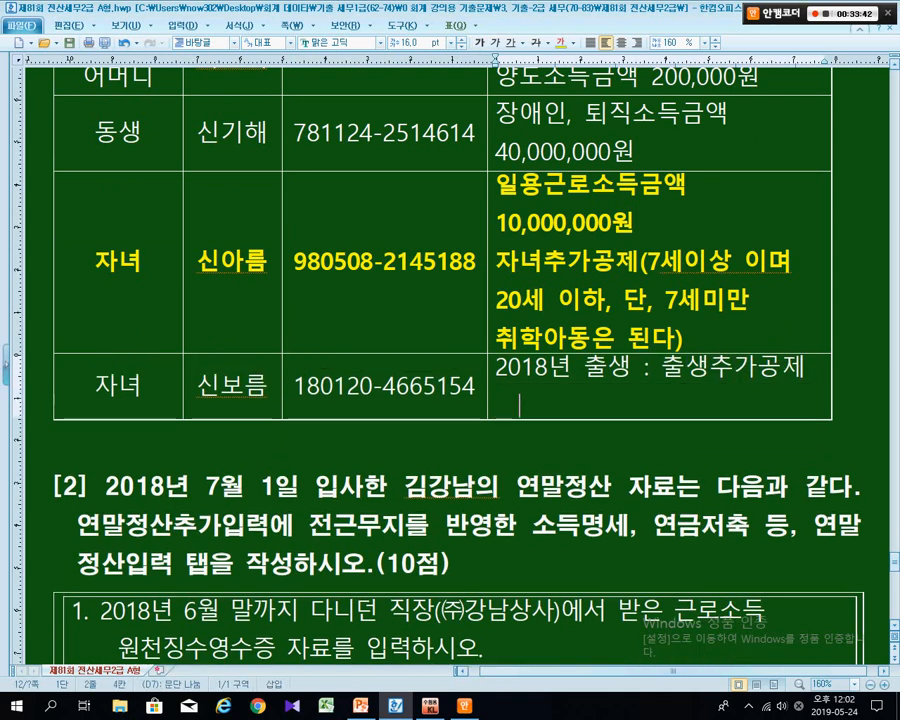
text(자녀)
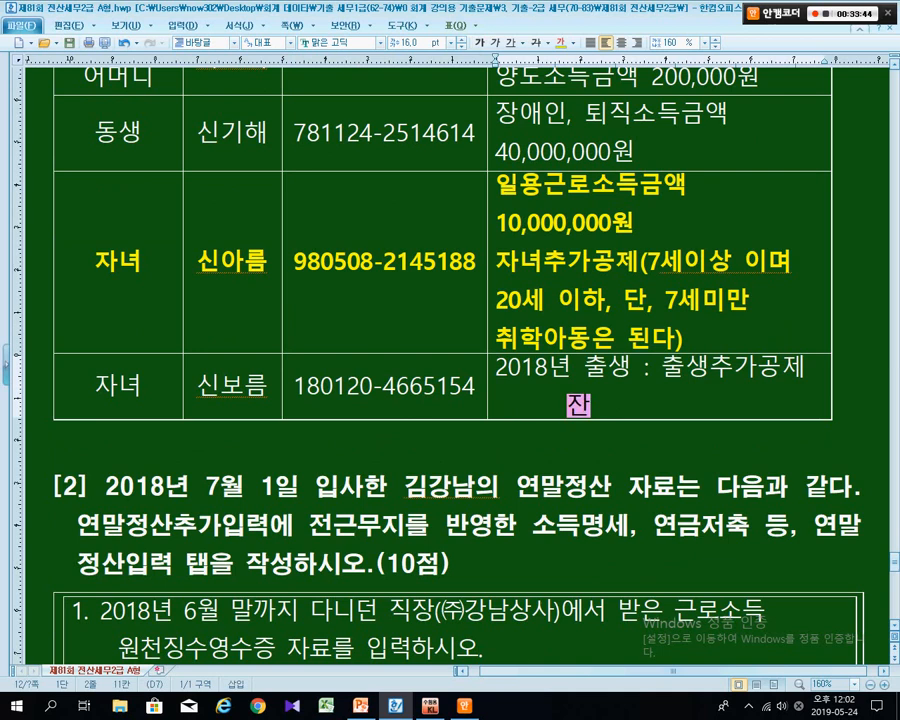
text(추가공자)
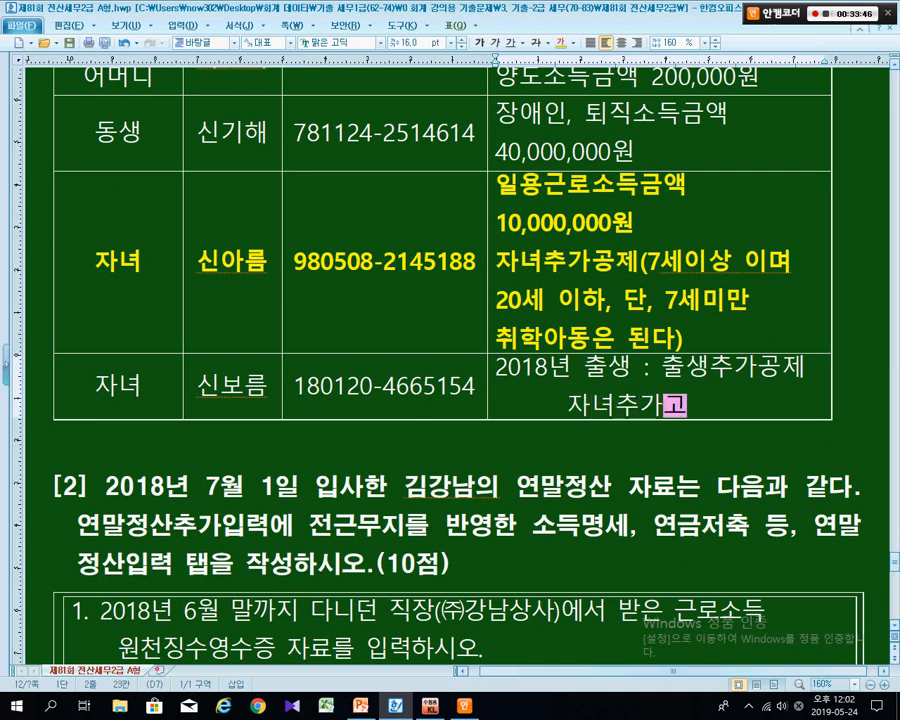
key(BackSpace)
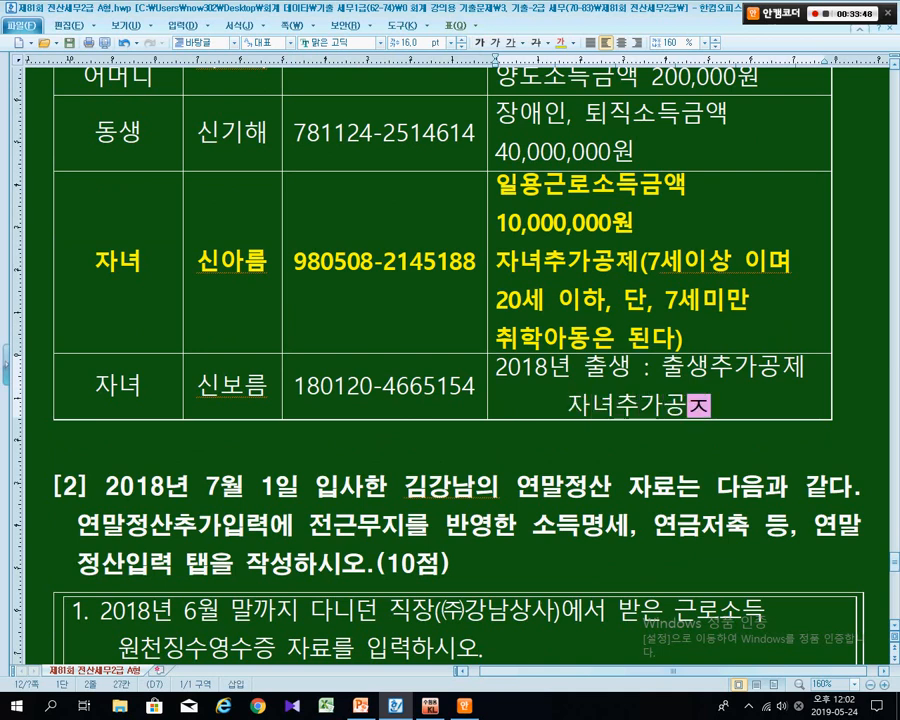
text(ㅔ)
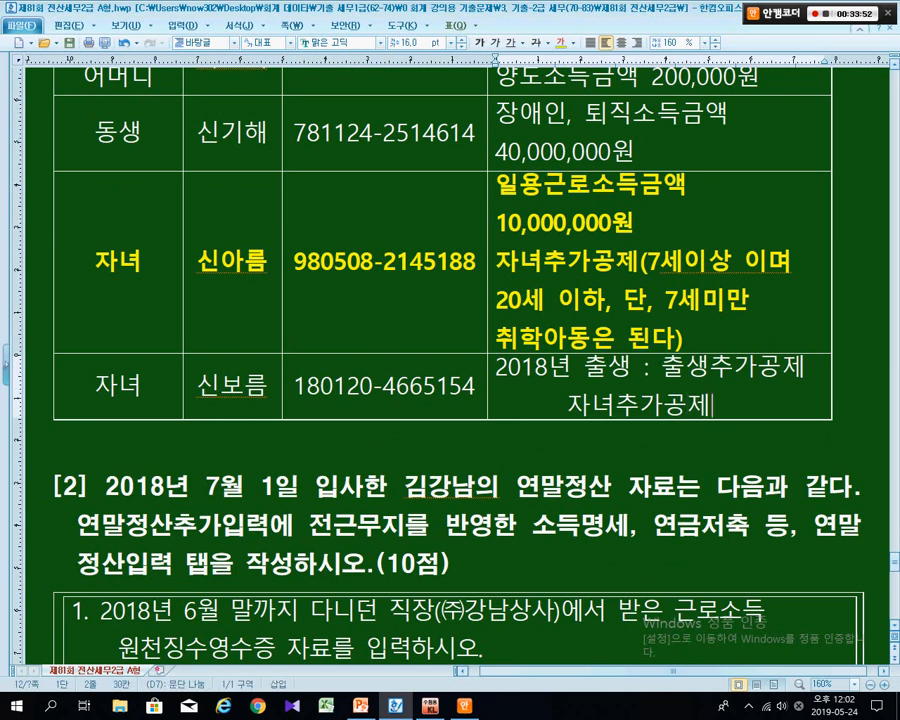
Make the "2018년 출생 : 출생추가공제" line in the second 자녀 row's remark bold and yellow.
drag(806, 370, 496, 370)
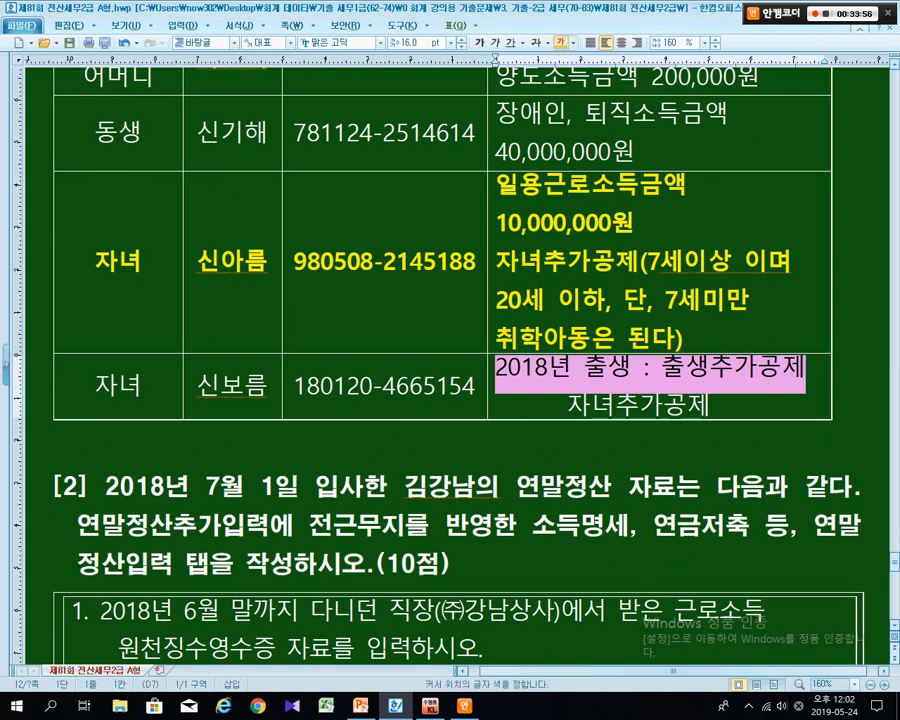
click(561, 43)
click(480, 43)
drag(568, 405, 712, 405)
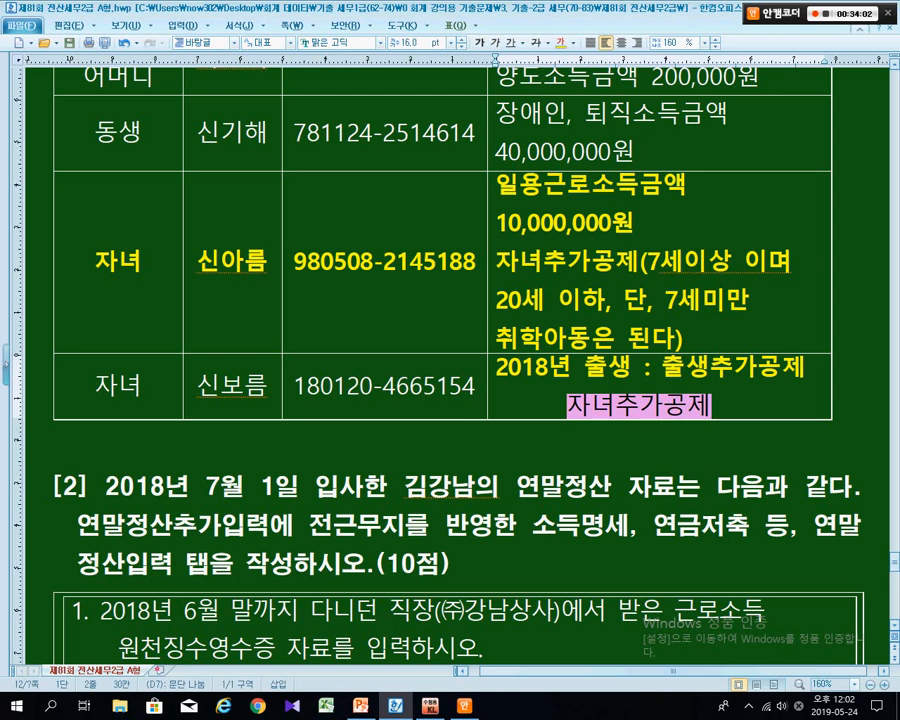
click(714, 405)
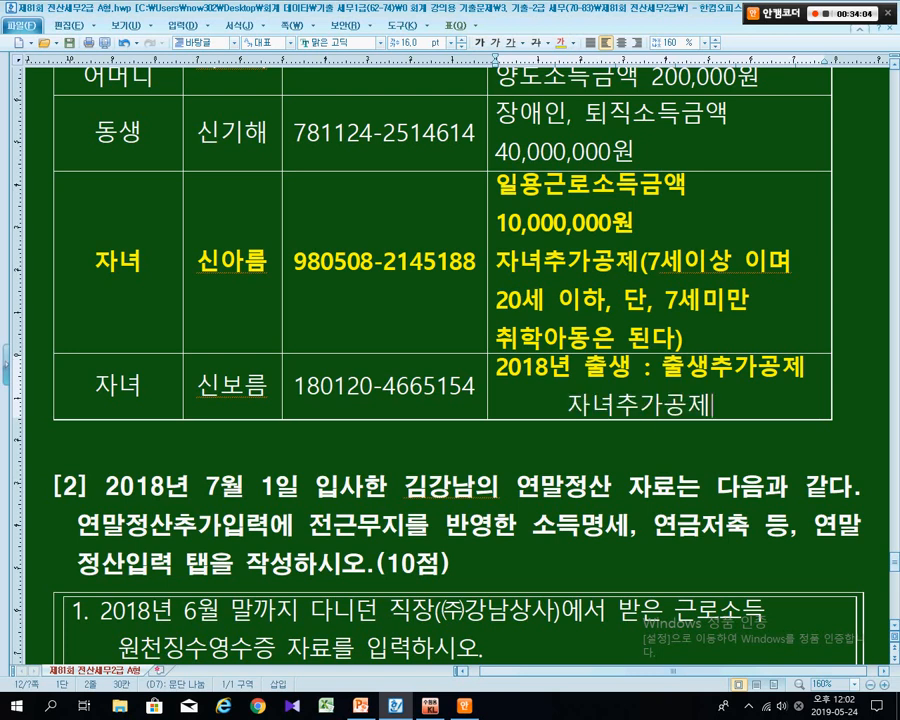
Switch to PowerPoint, start the show from the 자녀세액공제 slide, circle 자녀 in the heading, and handwrite "7" with an up arrow and "20" with a down arrow.
key(alt+Tab)
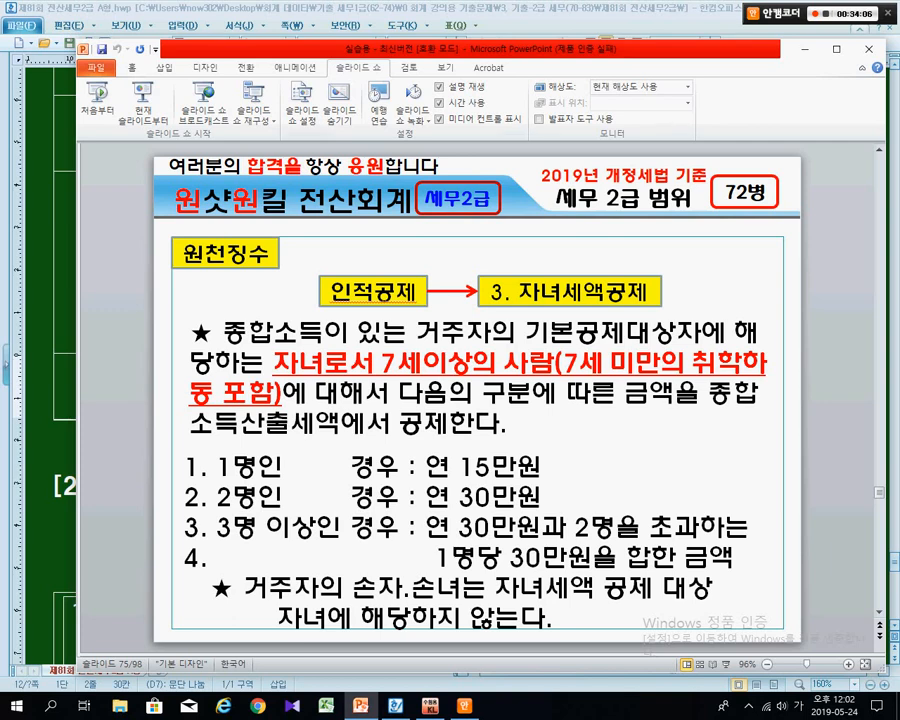
click(122, 100)
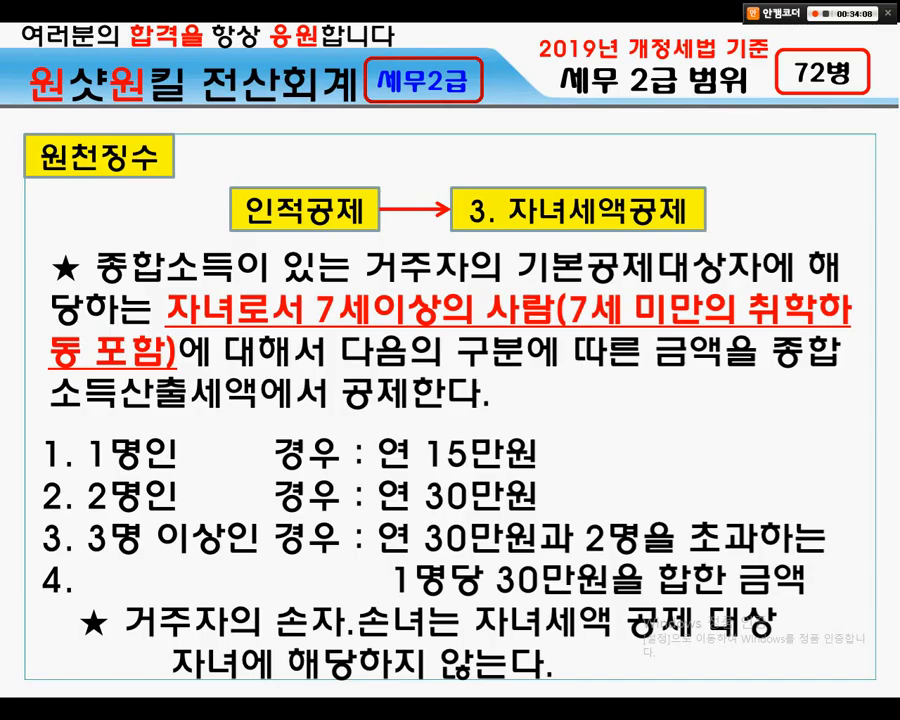
mouse_move(558, 218)
mouse_down()
mouse_move(515, 228)
mouse_move(590, 175)
mouse_move(578, 224)
mouse_up()
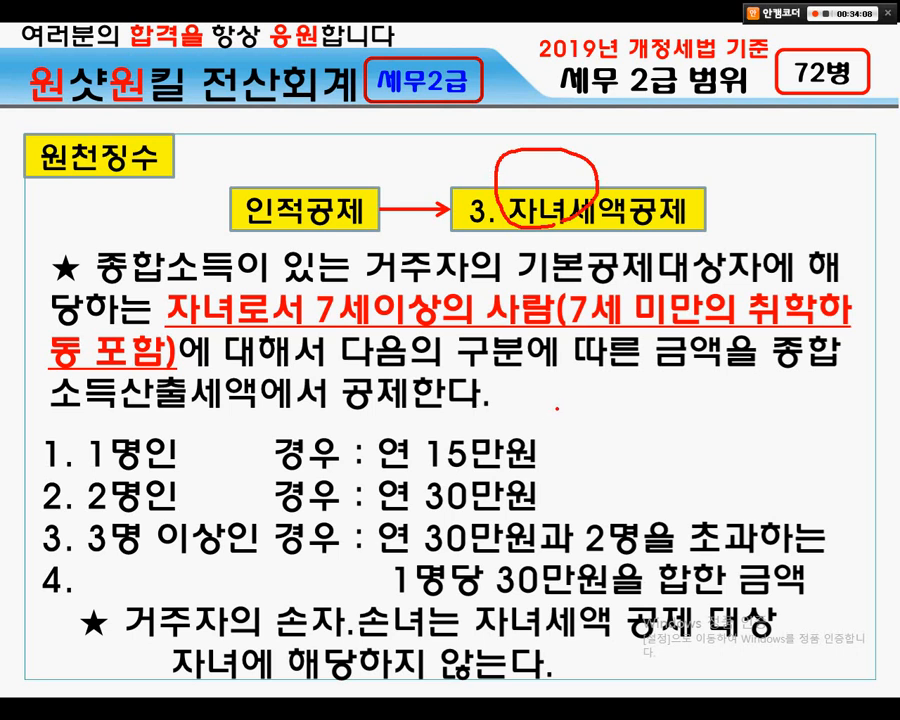
mouse_move(557, 393)
mouse_down()
mouse_move(556, 410)
mouse_move(579, 402)
mouse_move(582, 428)
mouse_up()
drag(600, 360, 600, 438)
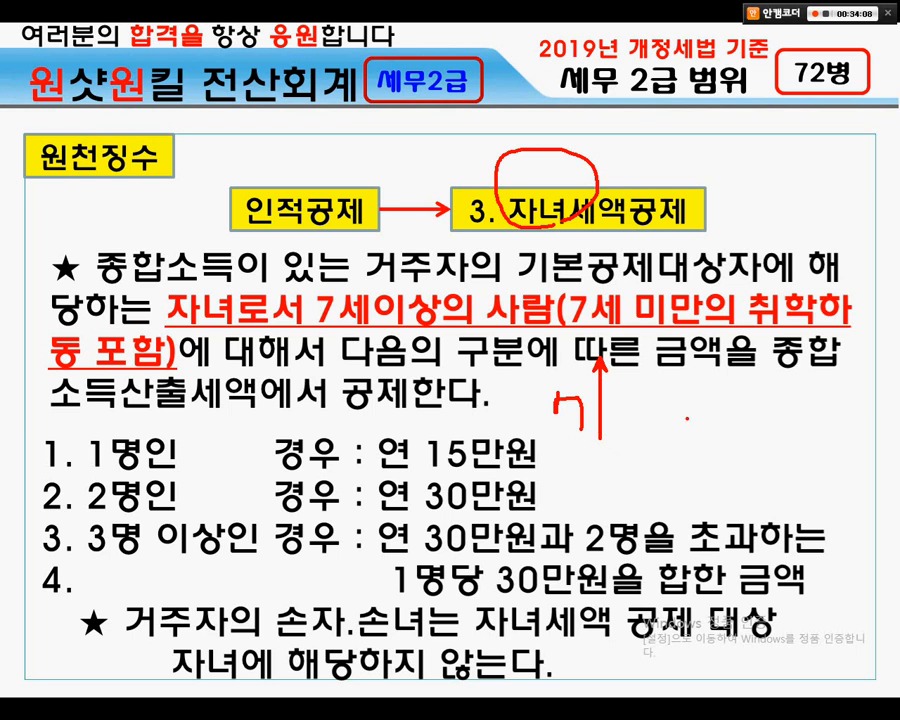
mouse_move(690, 408)
mouse_down()
mouse_move(706, 432)
mouse_move(726, 416)
mouse_move(742, 440)
mouse_up()
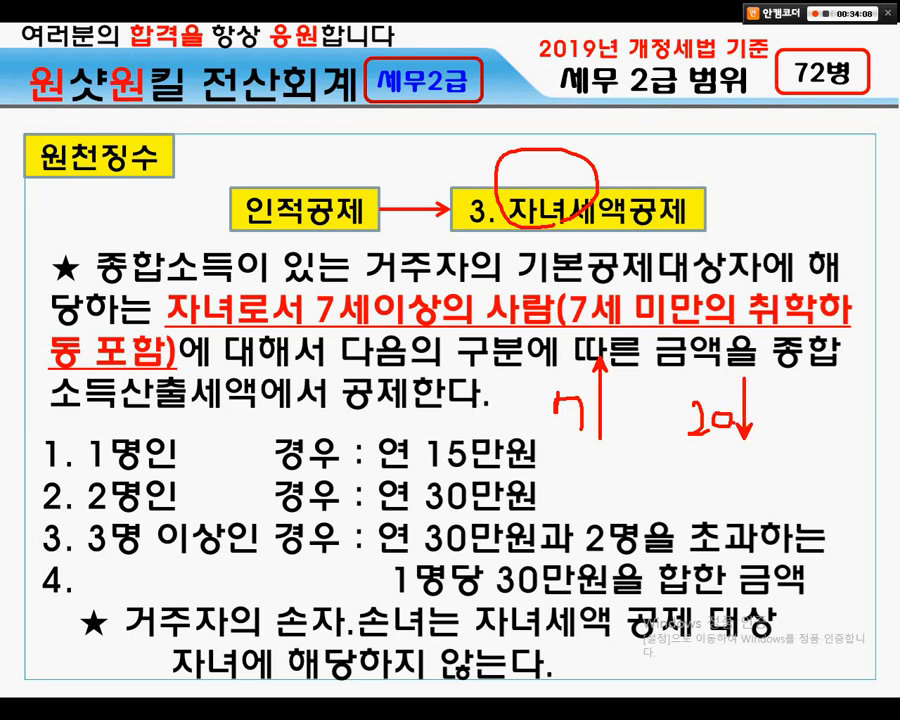
Circle and cross out the handwritten 7 on the slide in red, and leave the slide show.
mouse_move(572, 352)
mouse_down()
mouse_move(636, 440)
mouse_move(566, 353)
mouse_up()
mouse_move(642, 348)
mouse_down()
mouse_move(564, 455)
mouse_move(550, 458)
mouse_up()
drag(542, 363, 631, 474)
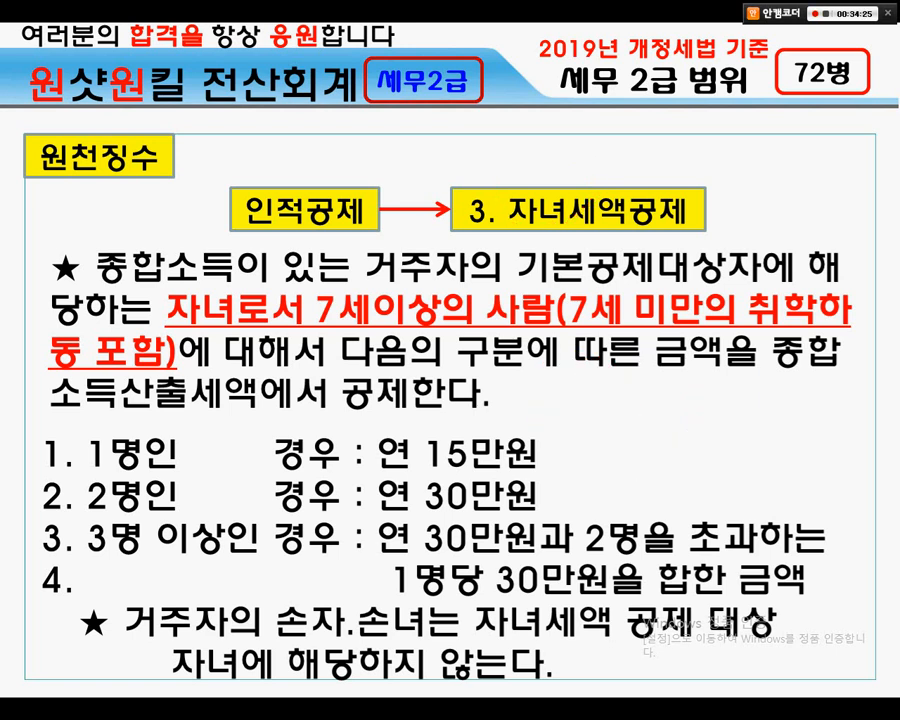
key(alt+Tab)
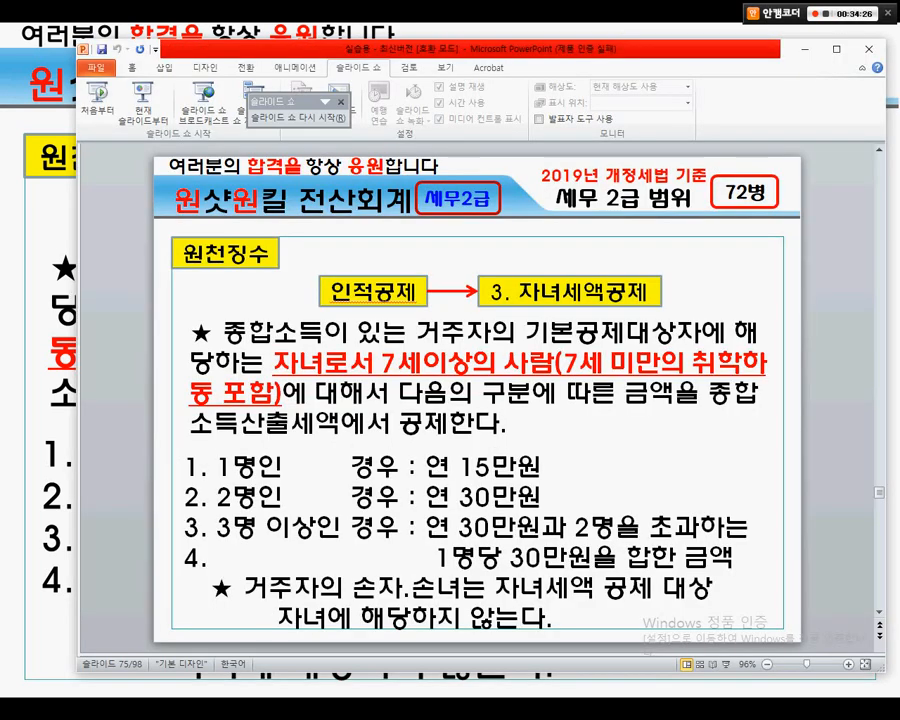
key(alt+Tab)
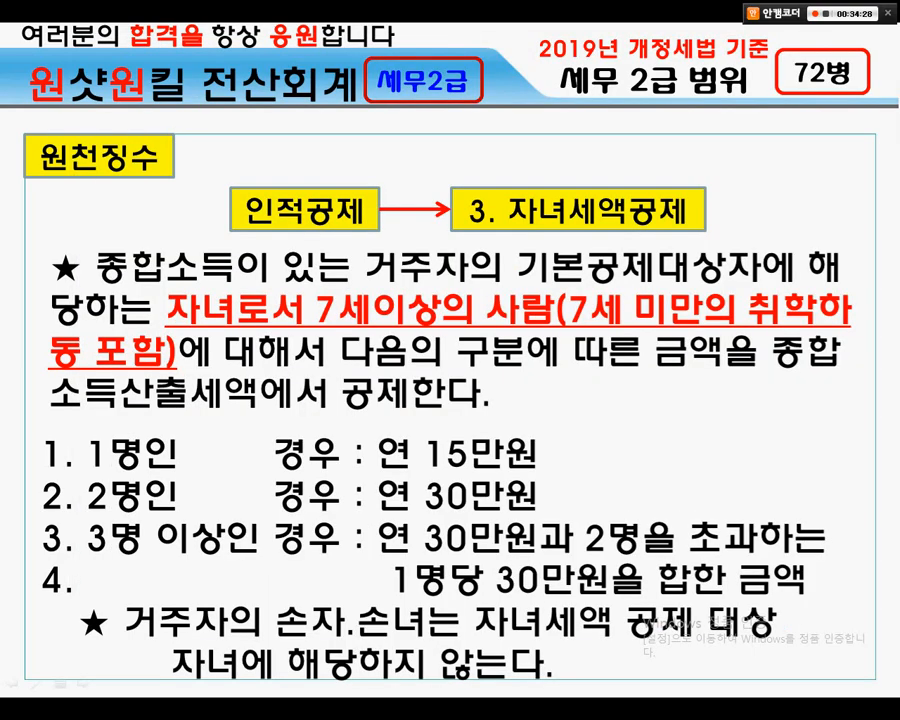
key(Escape)
Return to the Hangul document, append " 안됨" to the "자녀추가공제" line of the second 자녀 row, and make the line bold yellow.
key(alt+Tab)
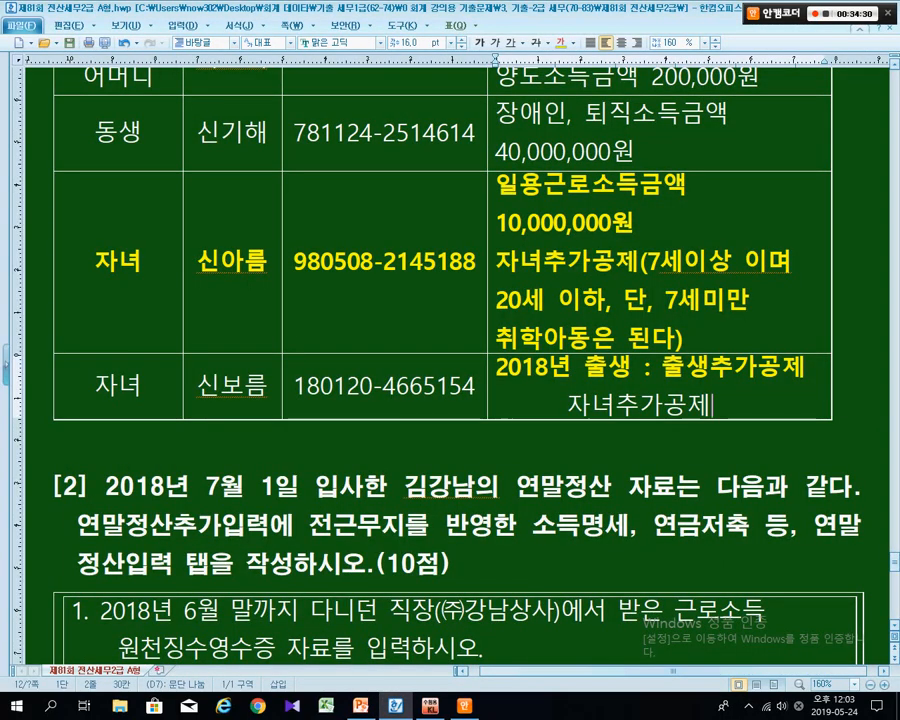
text(안됨)
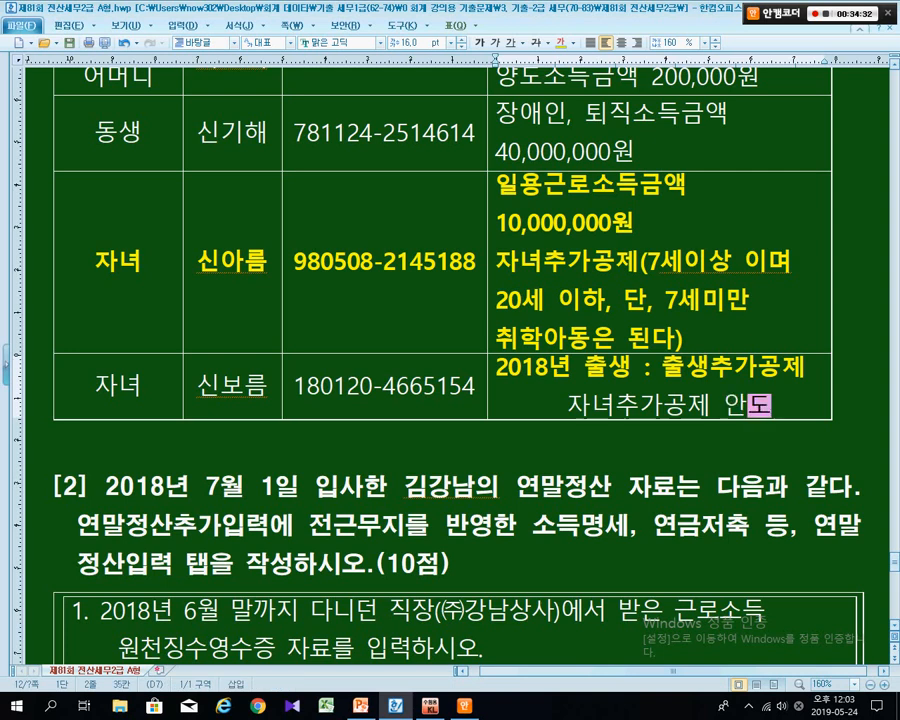
key(shift+Left)
key(shift+Left)
key(shift+Left)
key(shift+Left)
key(shift+Left)
key(shift+Left)
key(shift+Left)
key(shift+Left)
key(shift+Left)
key(shift+Left)
key(shift+Left)
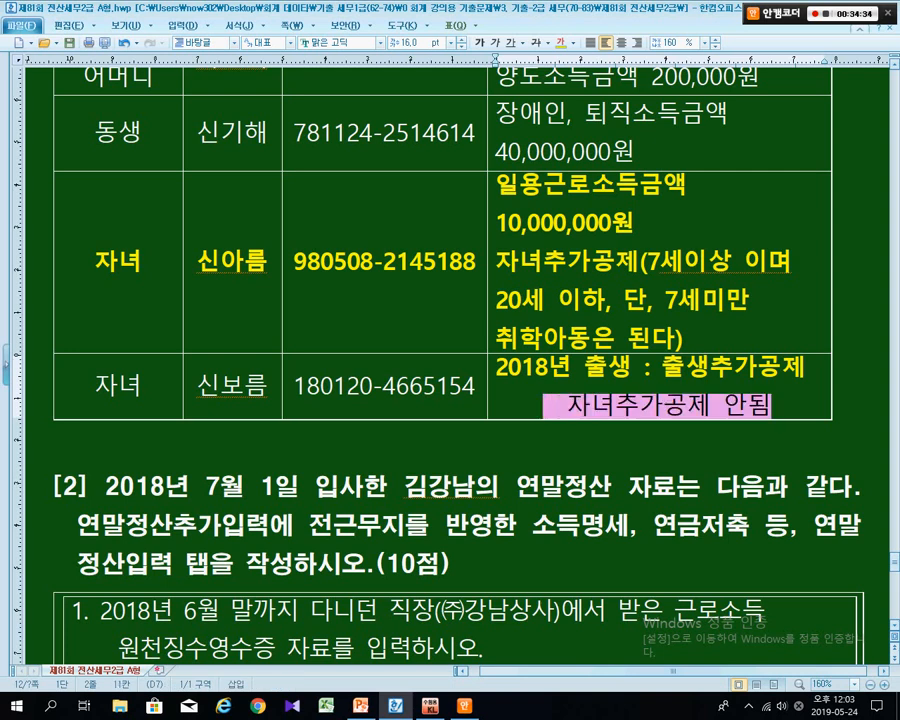
key(shift+Right)
key(shift+Right)
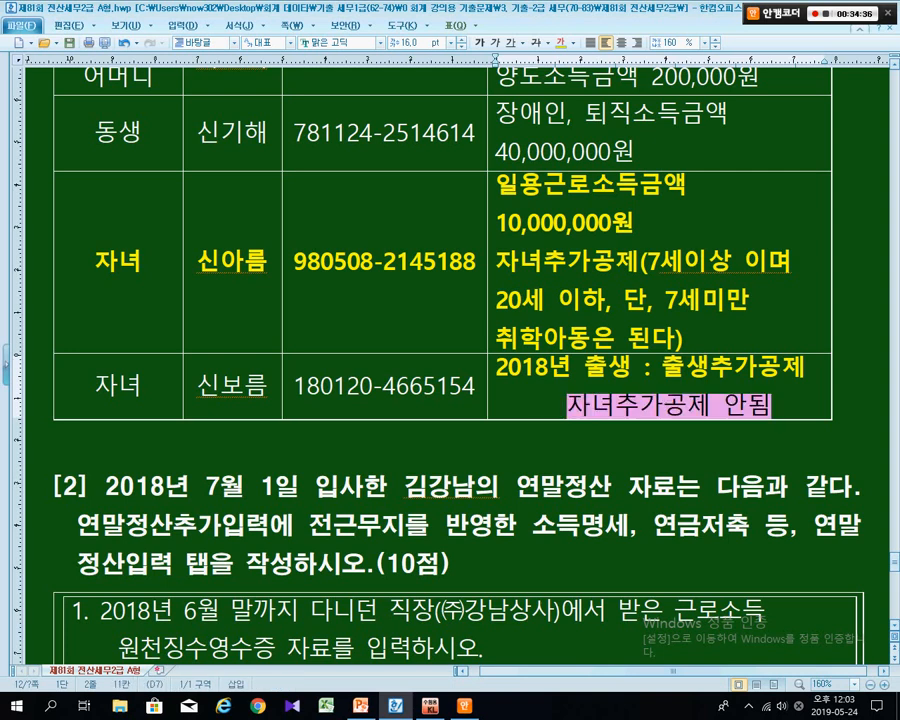
click(561, 43)
click(480, 43)
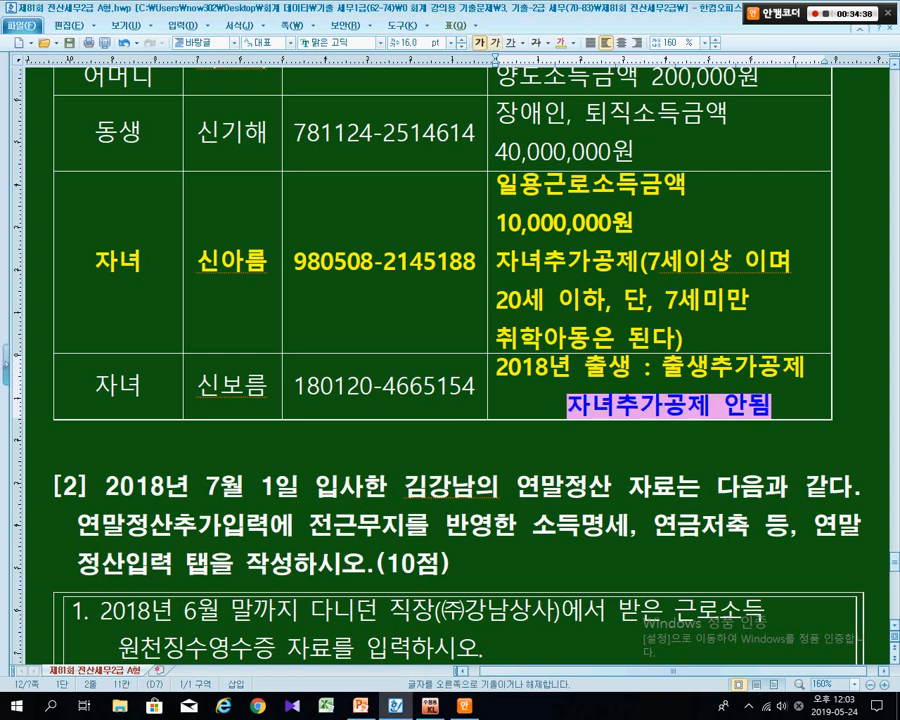
click(620, 336)
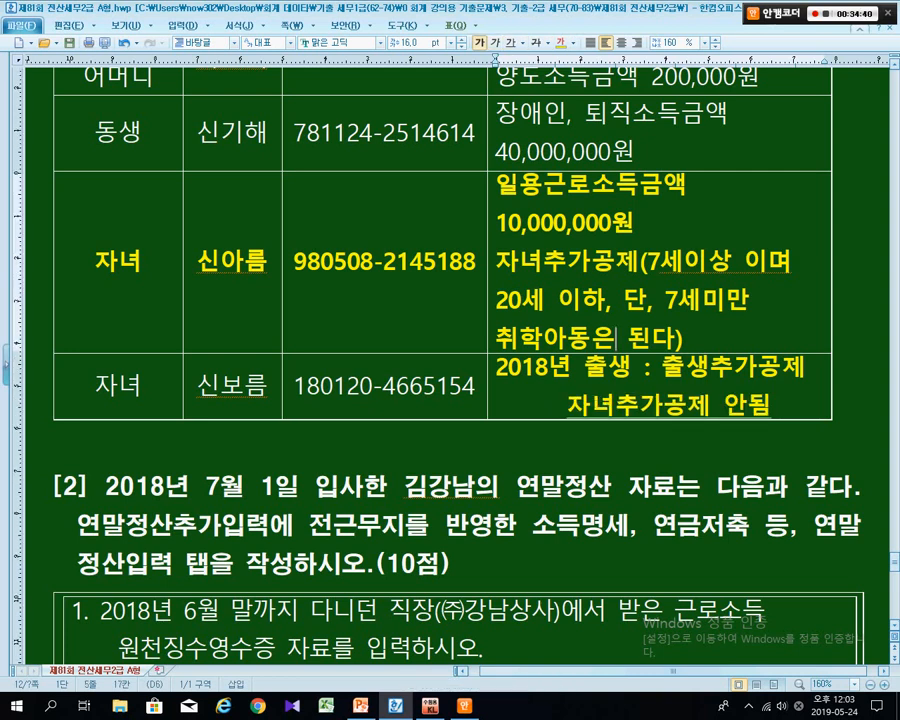
Enlarge the "자녀추가공제 안됨" line in the second 자녀 row's remark to 20 pt.
drag(773, 406, 567, 406)
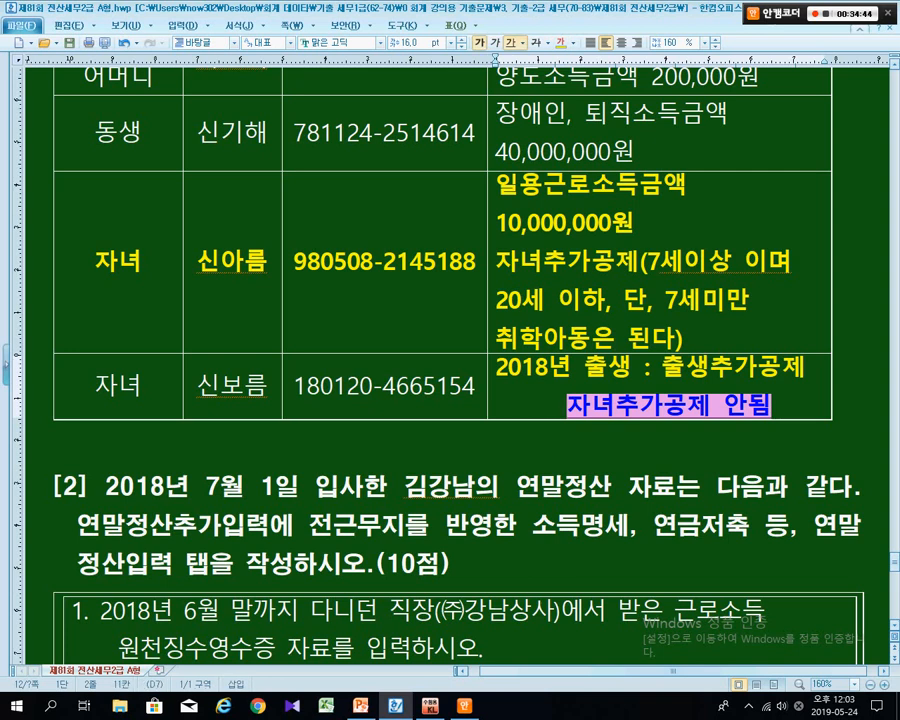
click(461, 39)
click(461, 39)
click(461, 39)
click(461, 39)
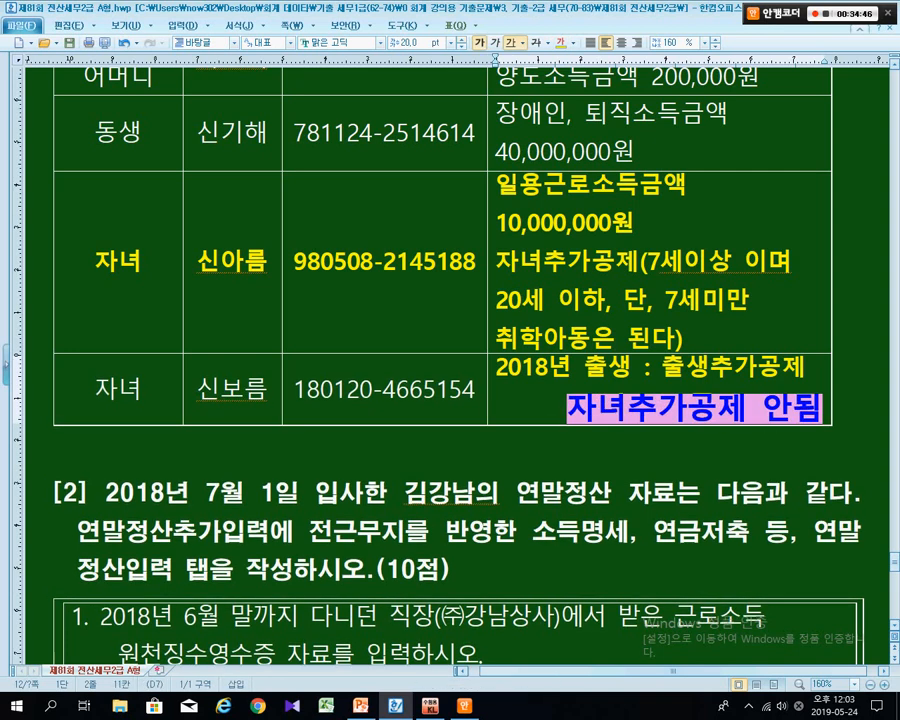
click(619, 338)
scroll(619, 338, up, 3)
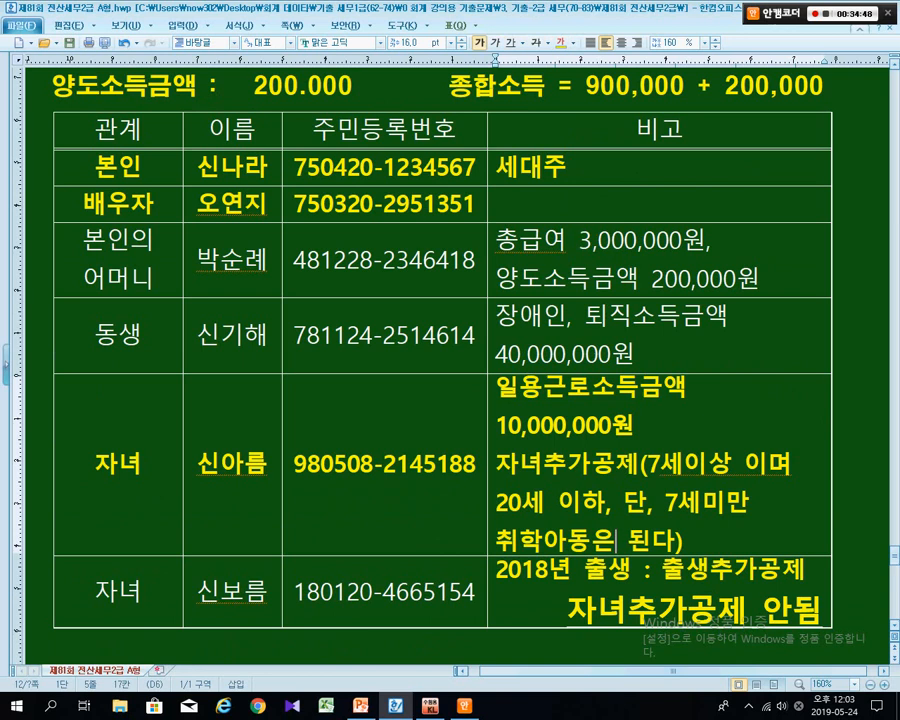
drag(118, 165, 659, 592)
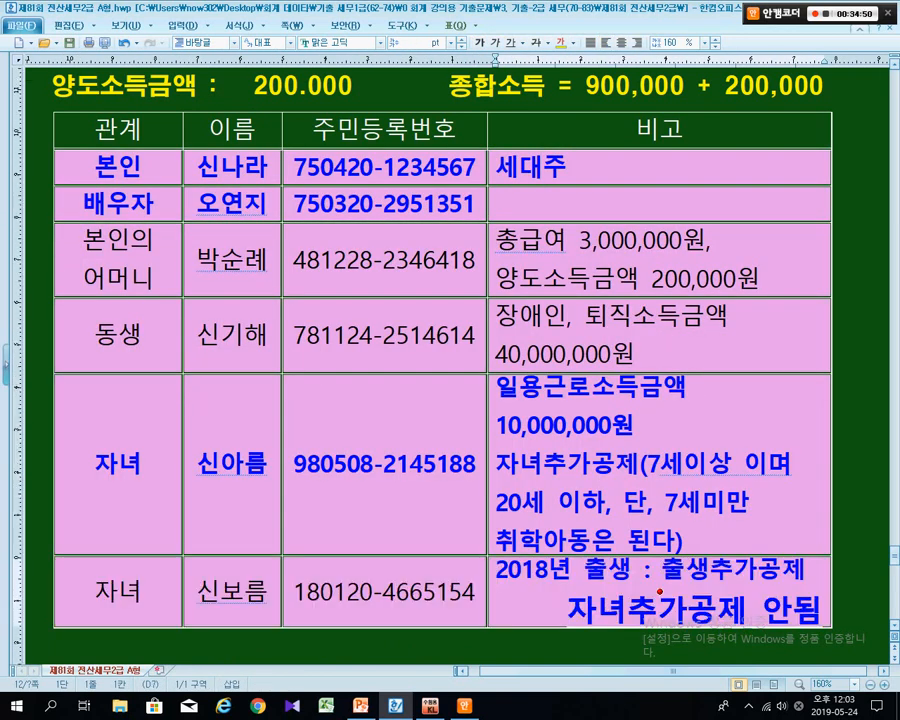
click(627, 279)
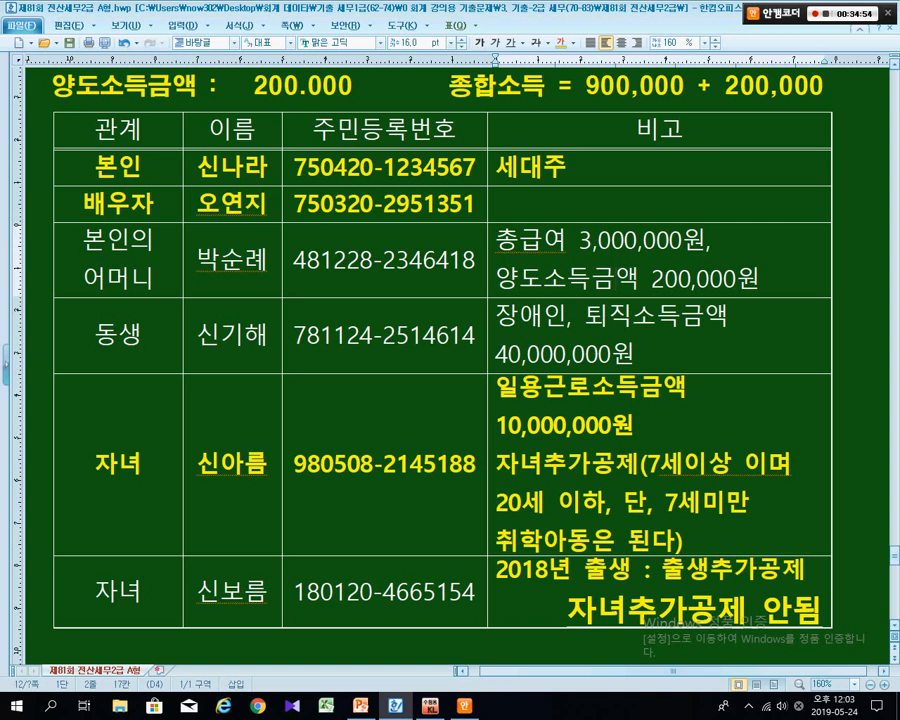
click(208, 167)
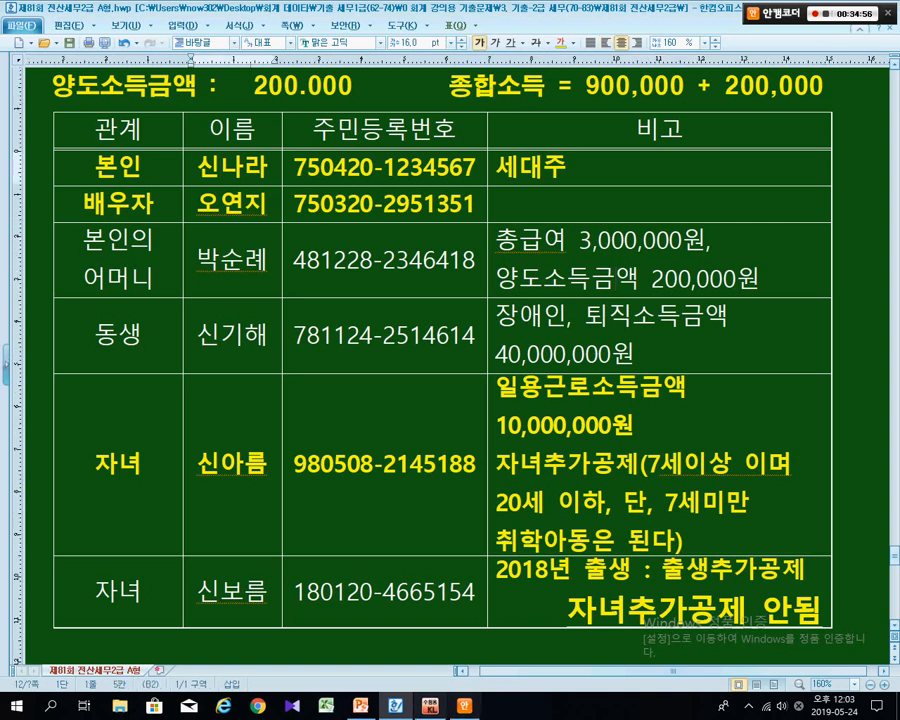
Switch to KcLep and mark 사원등록 under 근로소득관리 with a red box and an arrow.
click(430, 706)
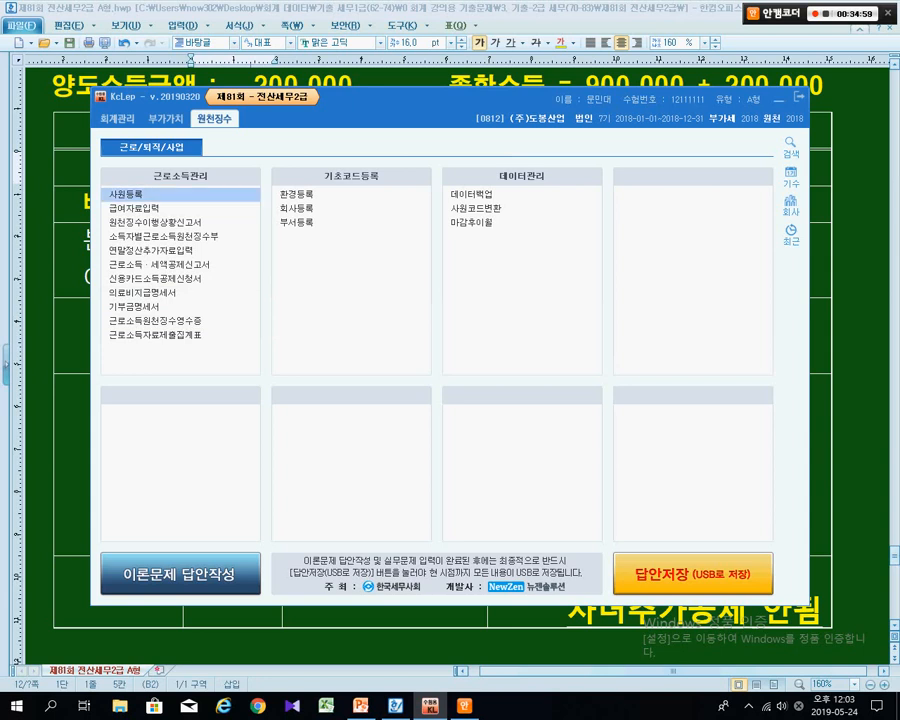
click(126, 194)
key(Escape)
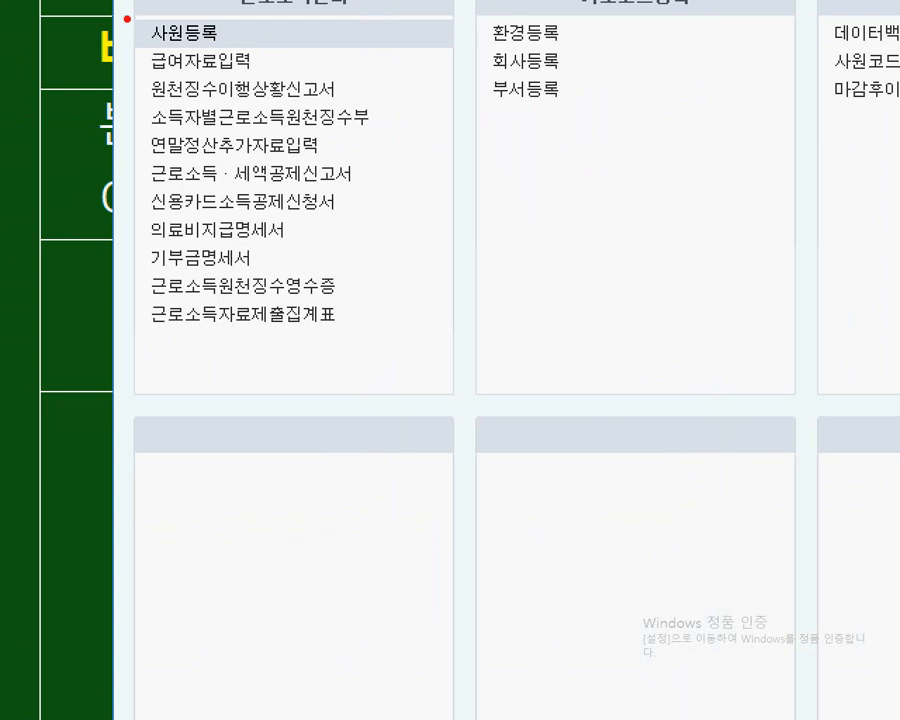
drag(129, 14, 403, 61)
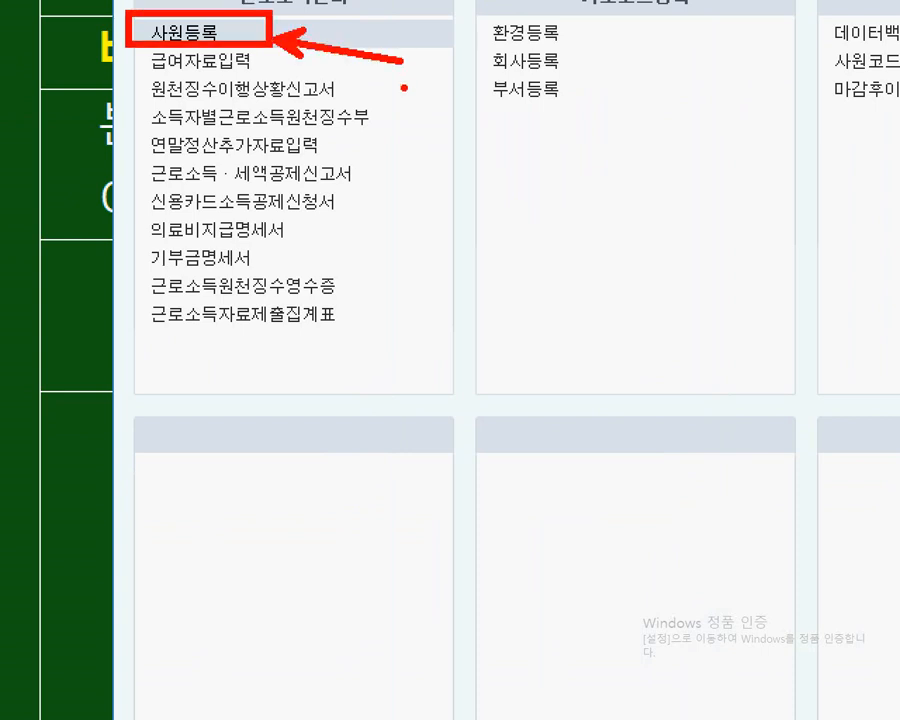
key(Escape)
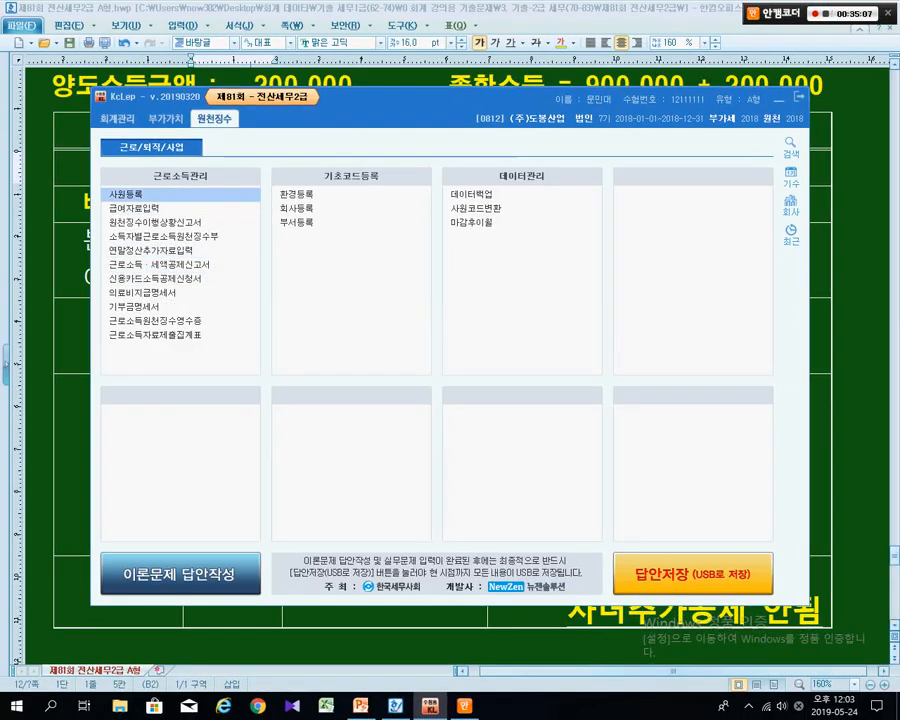
Open 사원등록, box the 사번 and 성명 entry area in red, and mark 부양가족명세 with a red box and arrow.
click(126, 194)
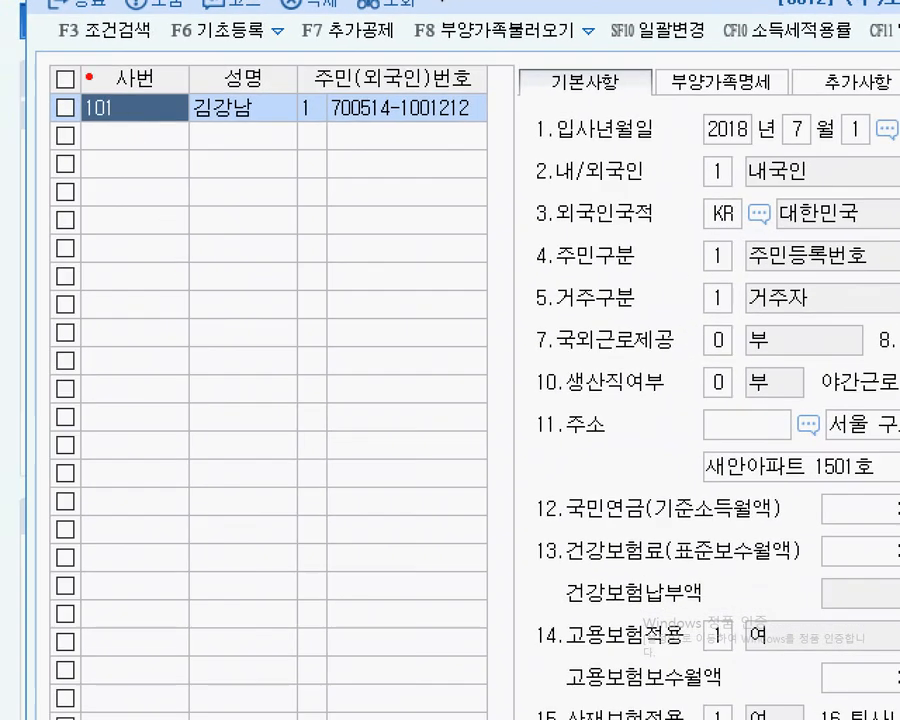
mouse_move(86, 76)
mouse_down()
mouse_move(292, 82)
mouse_move(316, 150)
mouse_move(332, 155)
mouse_up()
drag(645, 32, 787, 118)
drag(740, 95, 697, 268)
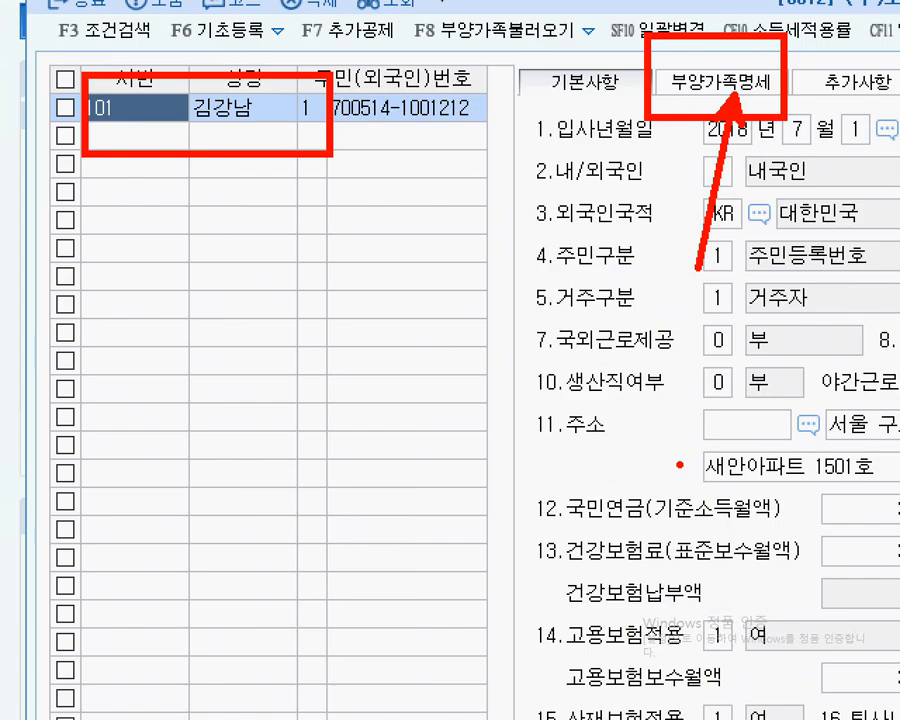
key(Escape)
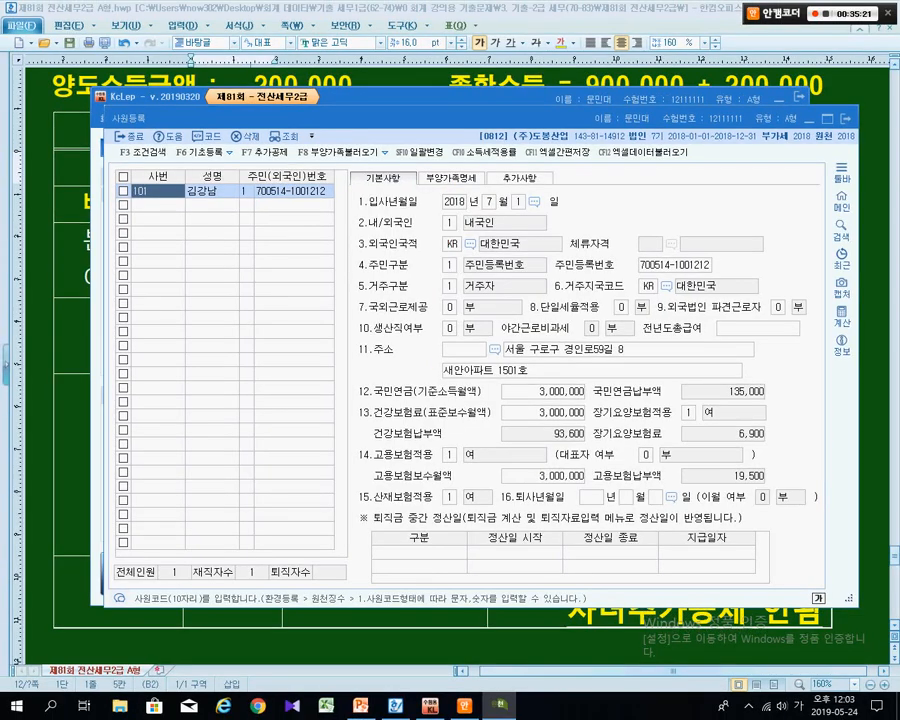
Open employee 101's 부양가족명세 and look up the 배우자 row in the Hangul document before returning to KcLep.
click(451, 178)
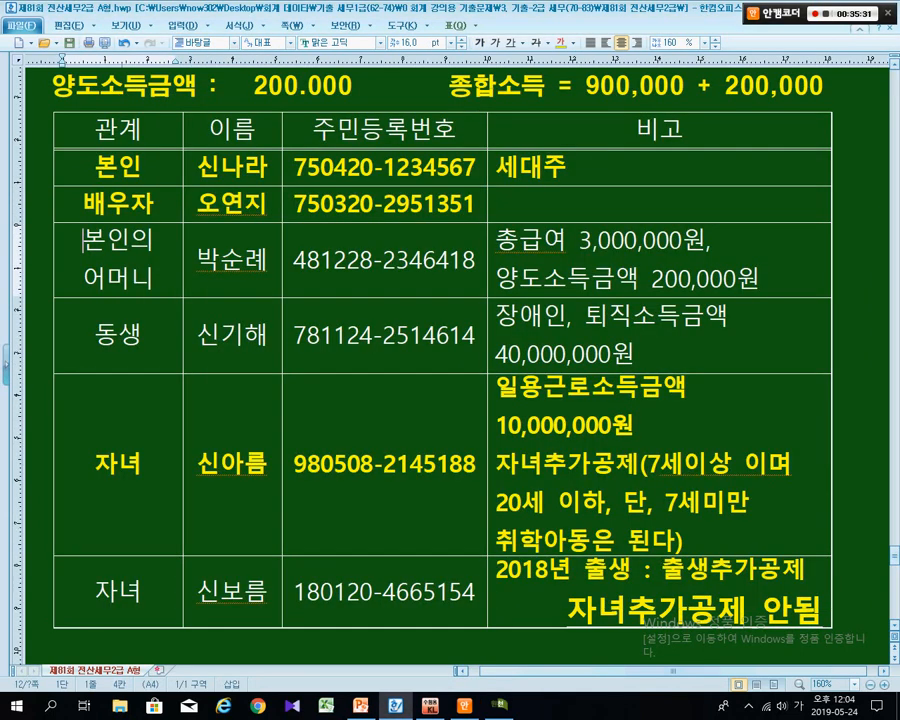
key(Up)
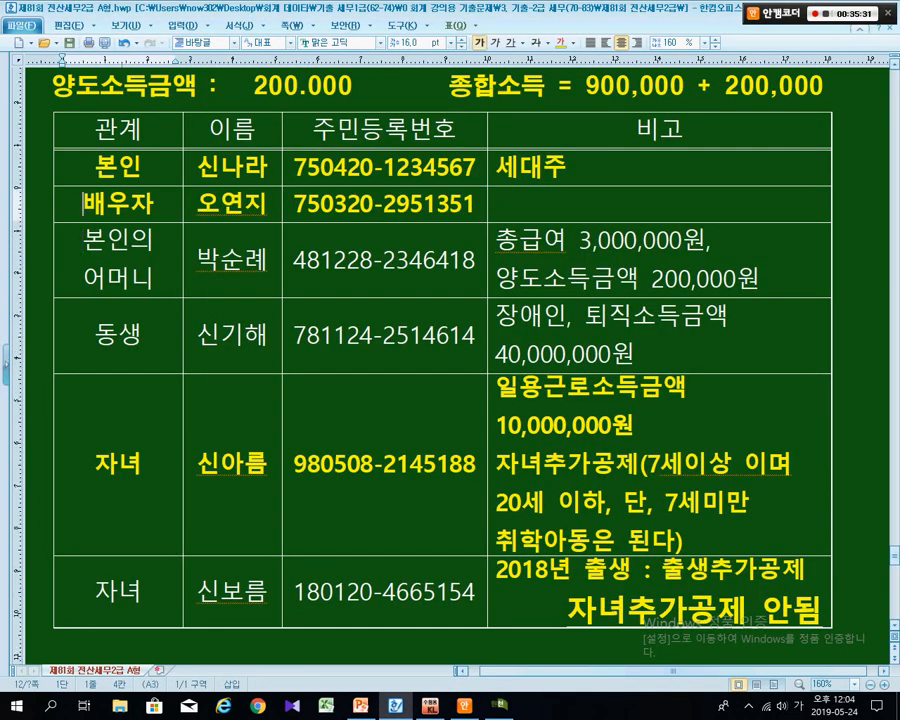
key(alt+Tab)
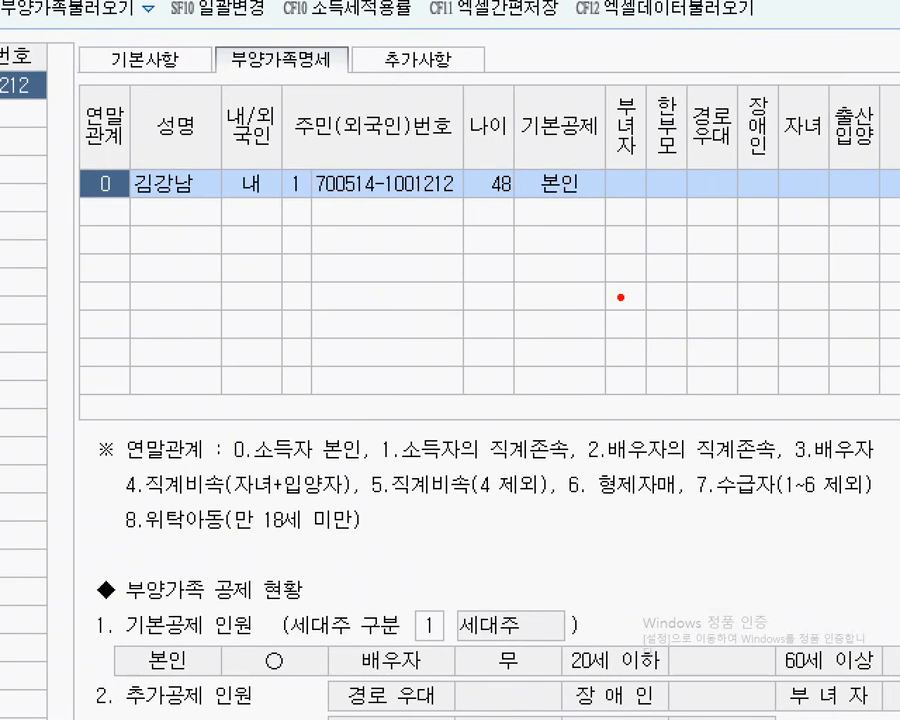
Box the empty 연말관계 cell below the 본인 row and the relation code "3.배우자" in red.
click(125, 185)
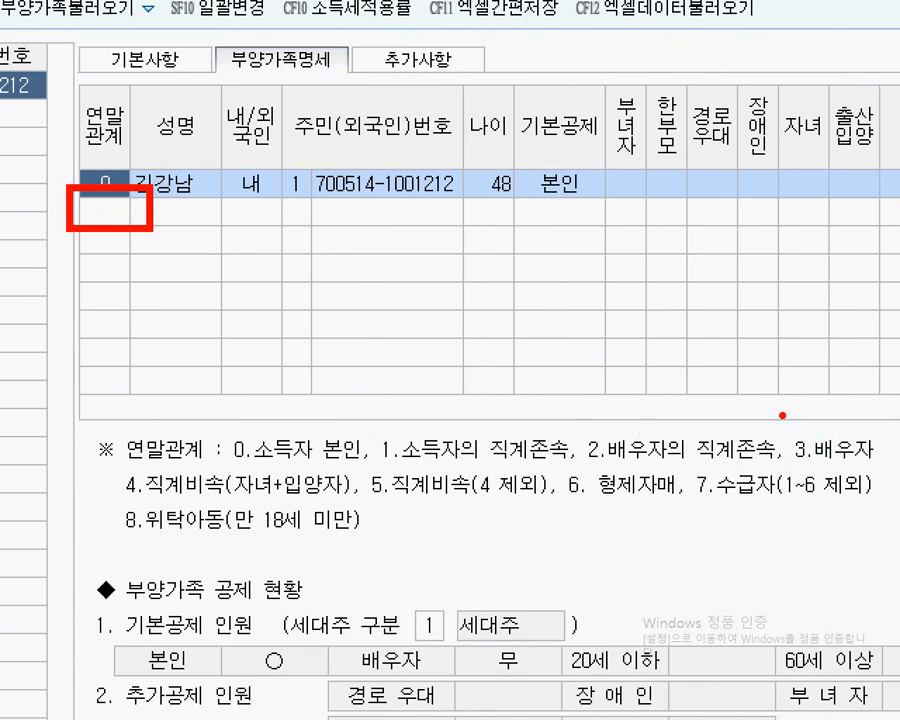
drag(780, 413, 896, 468)
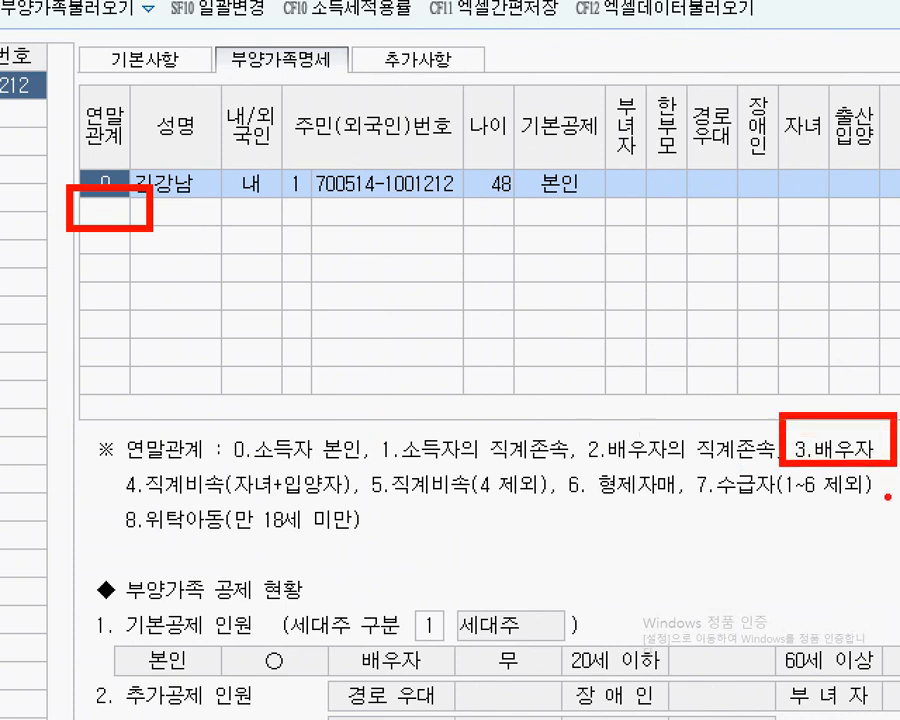
Add a row with relation code 3 below the 본인 row in employee 101's 부양가족명세 and look up the spouse's name in the Hangul document.
key(Escape)
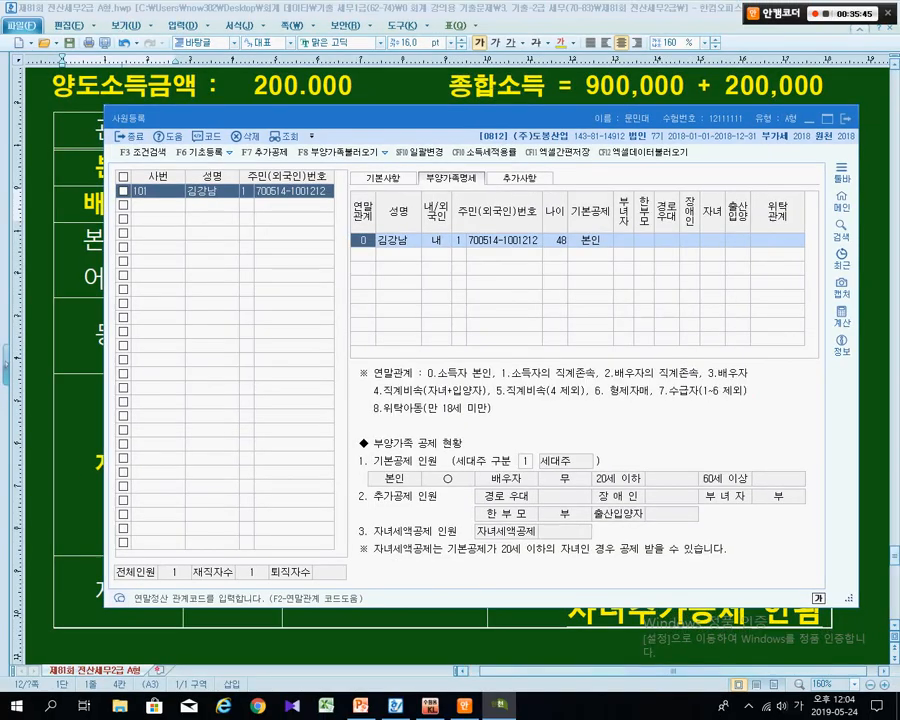
key(Down)
text(3)
key(Return)
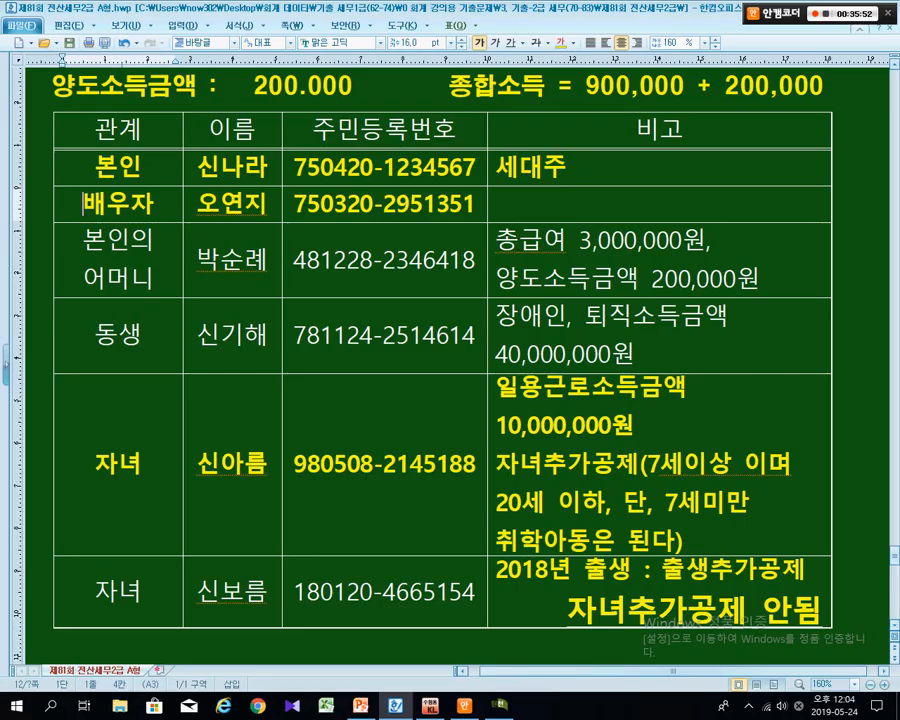
click(256, 205)
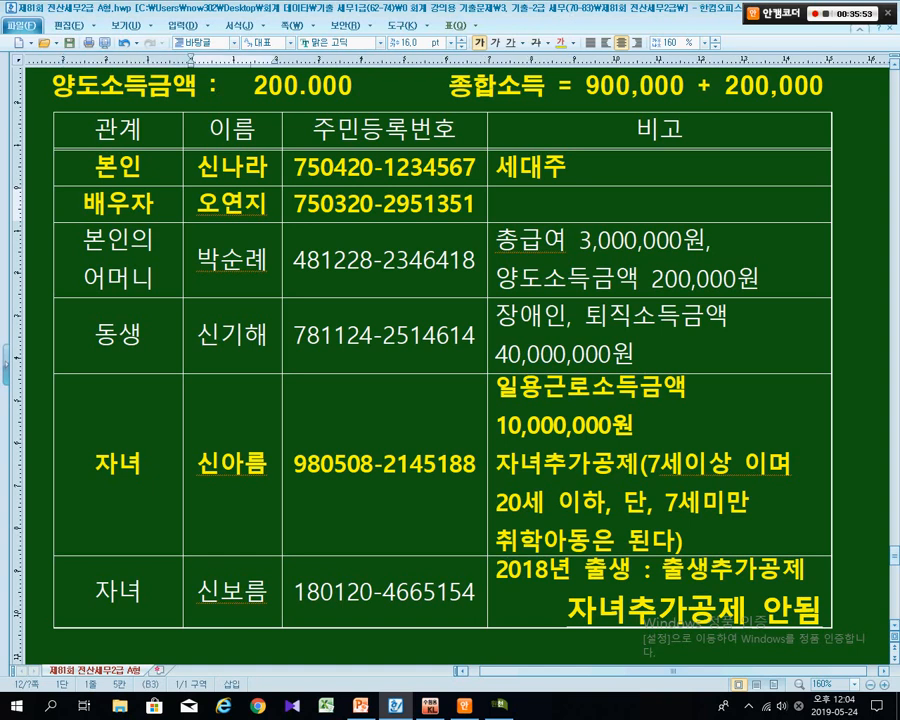
key(alt+Tab)
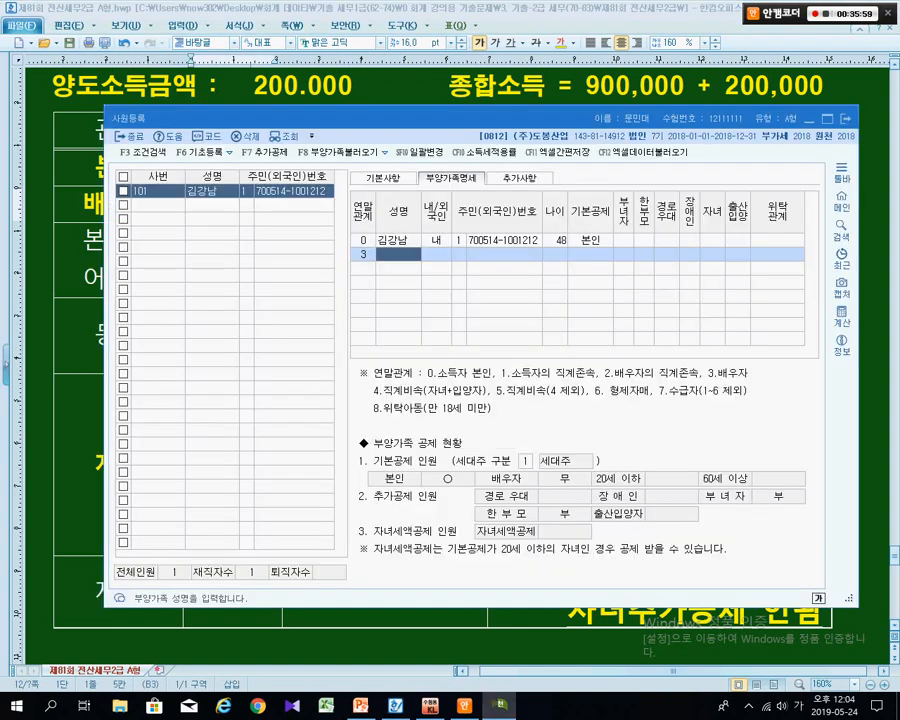
click(398, 254)
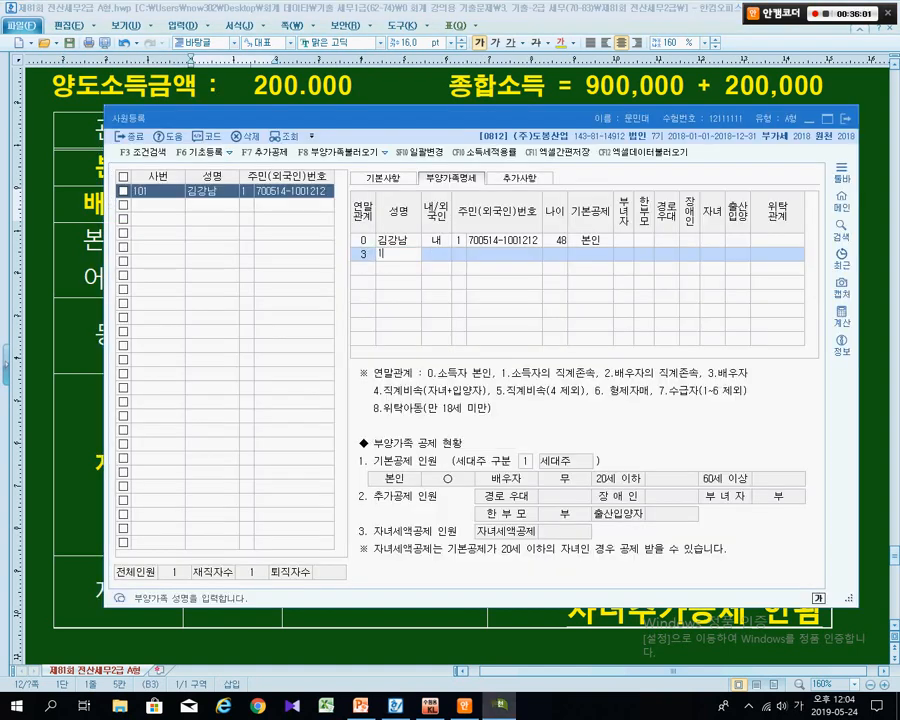
Start a new 사번 row, switch to the Hangul document and color the instruction to register the employee under 코드번호 201번 yellow.
click(158, 205)
key(alt+Tab)
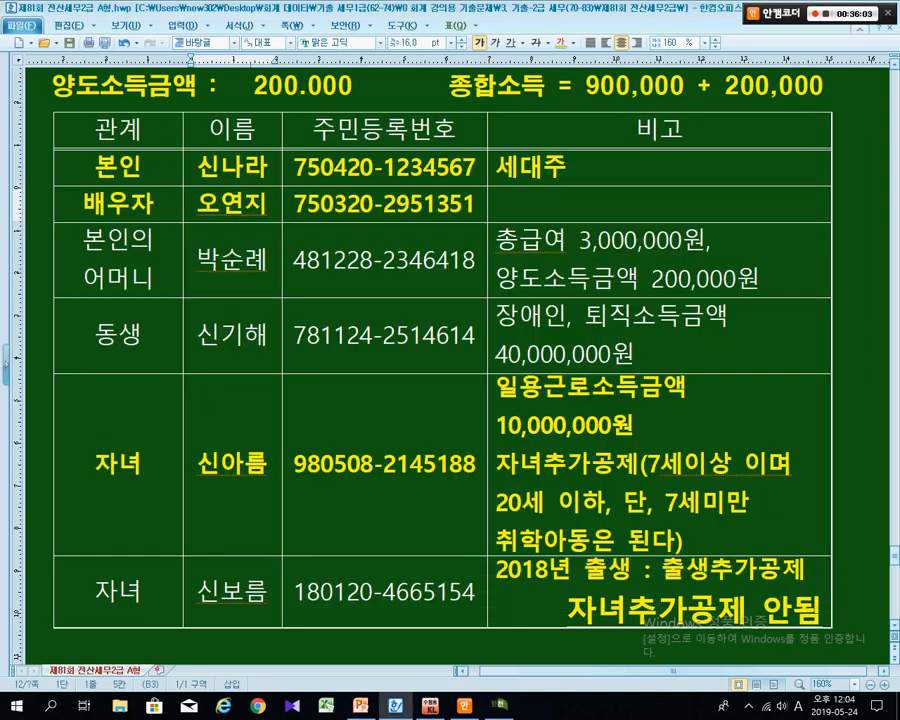
scroll(450, 400, up, 5)
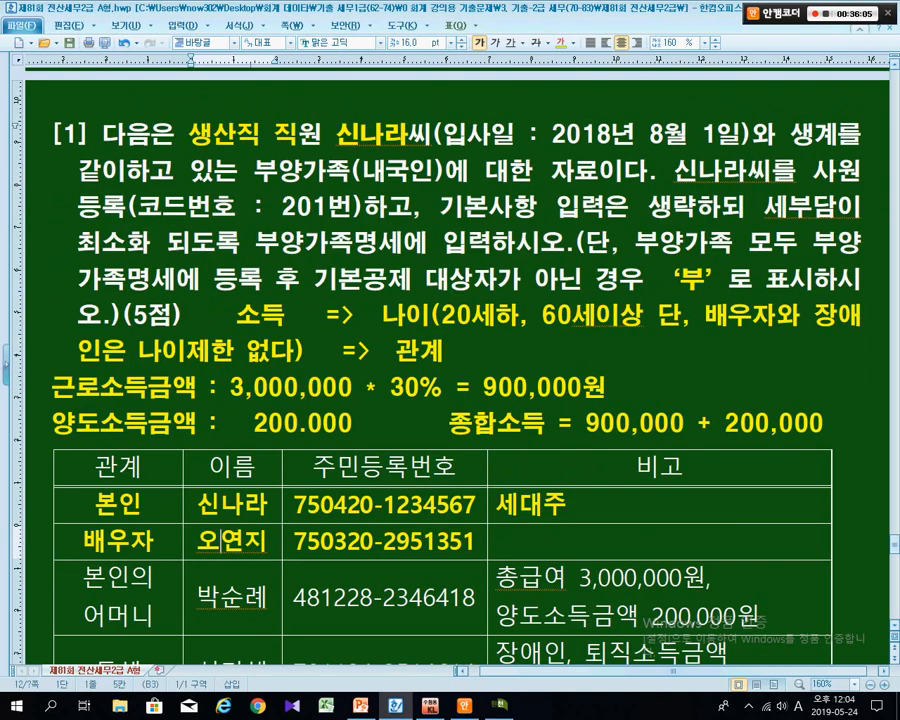
drag(675, 173, 362, 209)
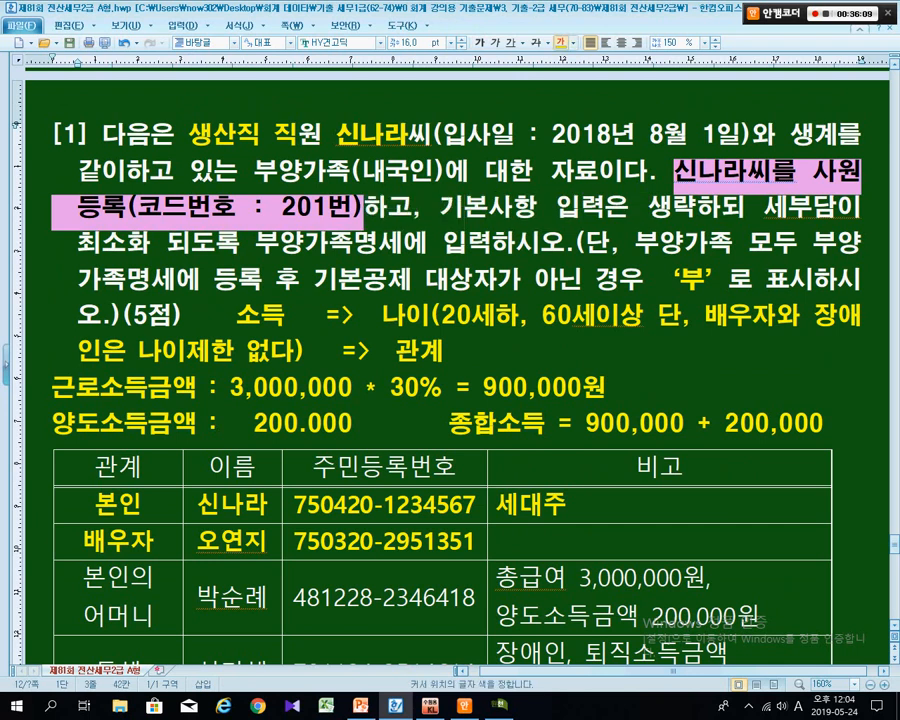
click(293, 209)
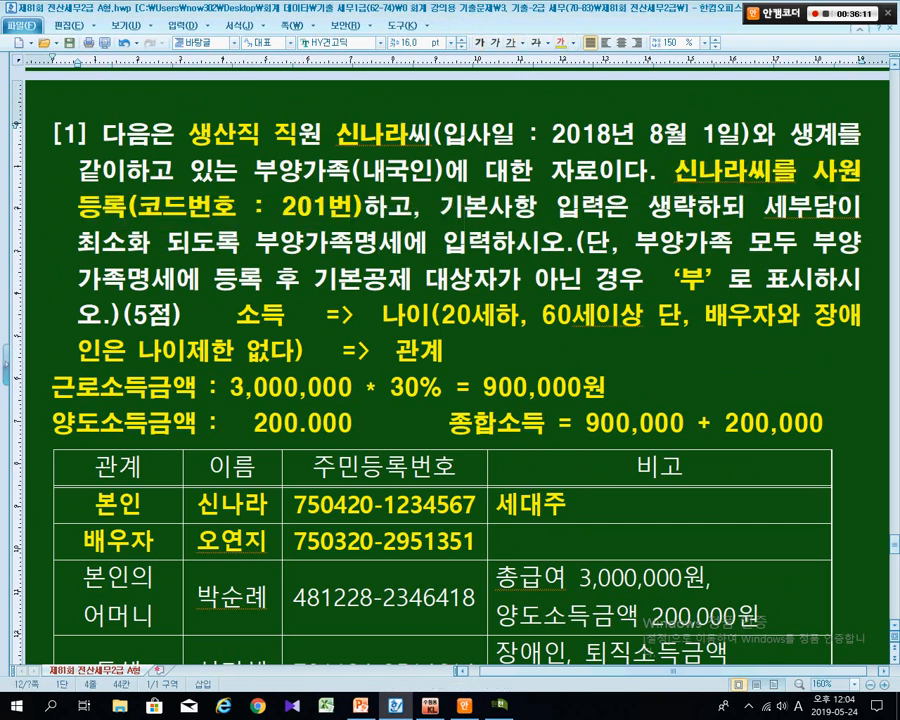
Switch to KcLep and register a new employee with 사번 201, the employee's name and ID type 1:주민등록번호.
key(alt+Tab)
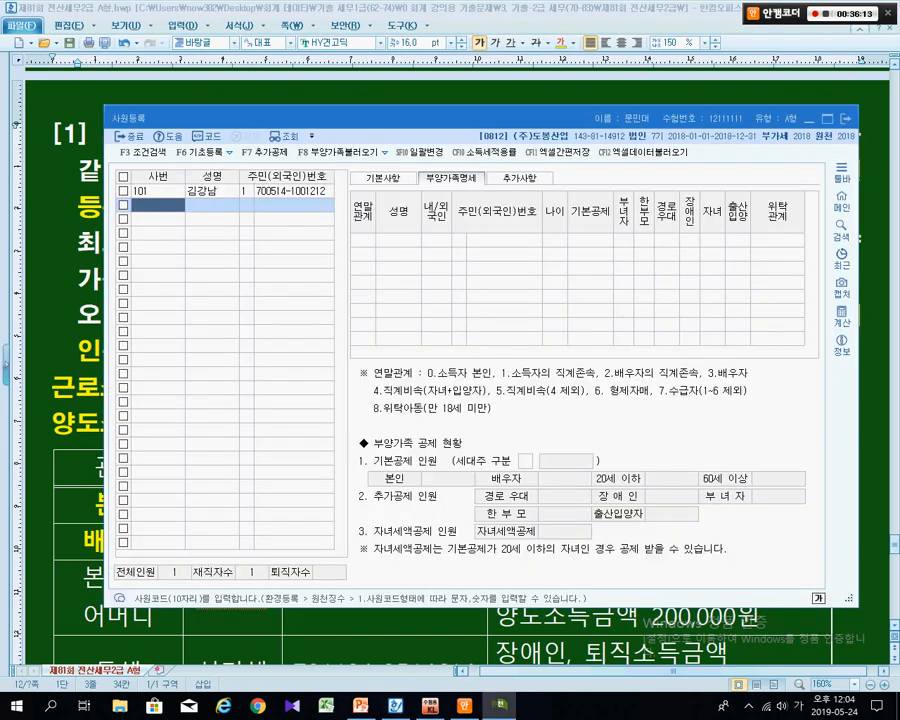
text(201)
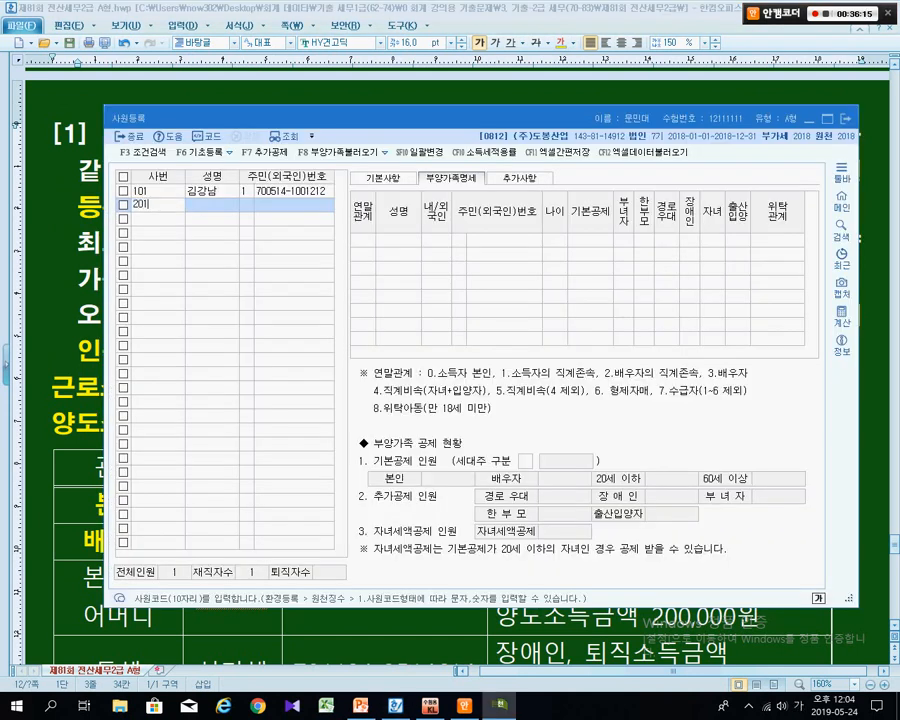
key(Return)
text(신나라)
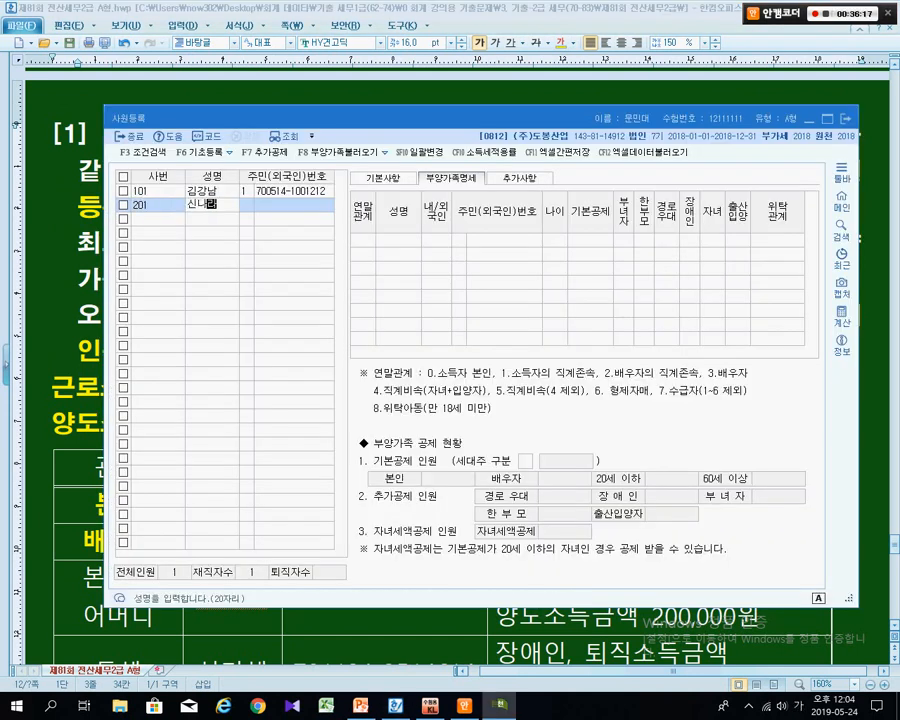
key(Return)
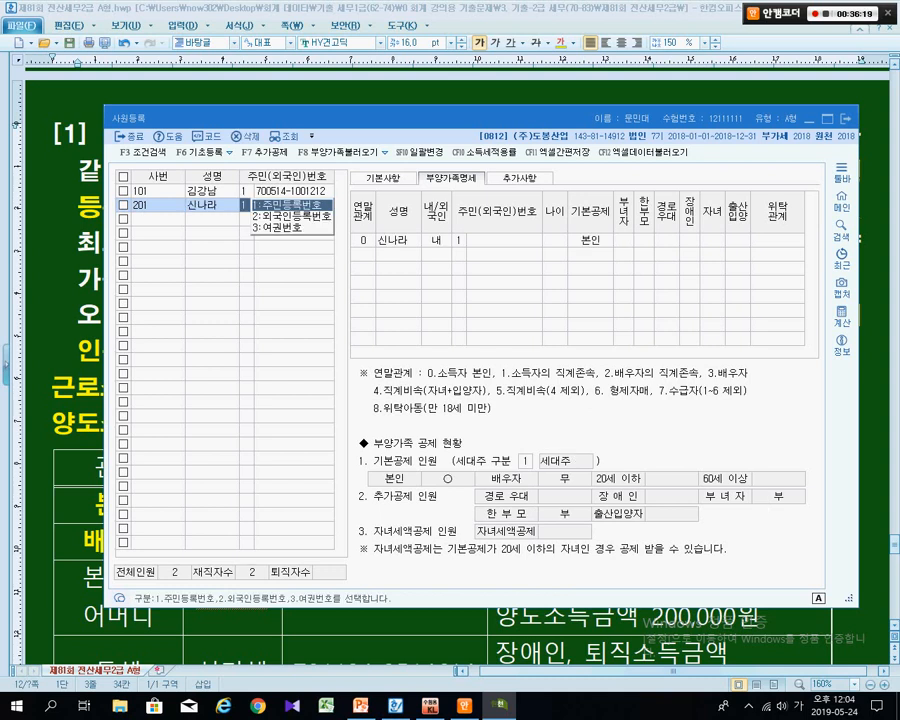
key(Return)
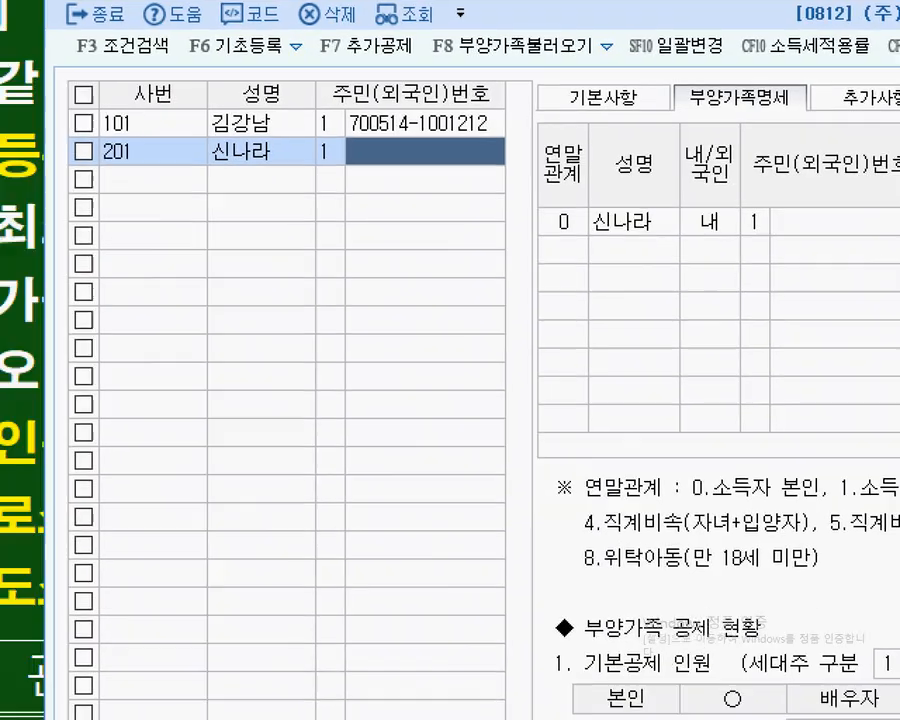
Box employee 201's 사번 and 성명 entry in red, then close the annotation.
click(76, 176)
mouse_move(81, 131)
mouse_down()
mouse_move(121, 128)
mouse_move(395, 181)
mouse_move(344, 185)
mouse_up()
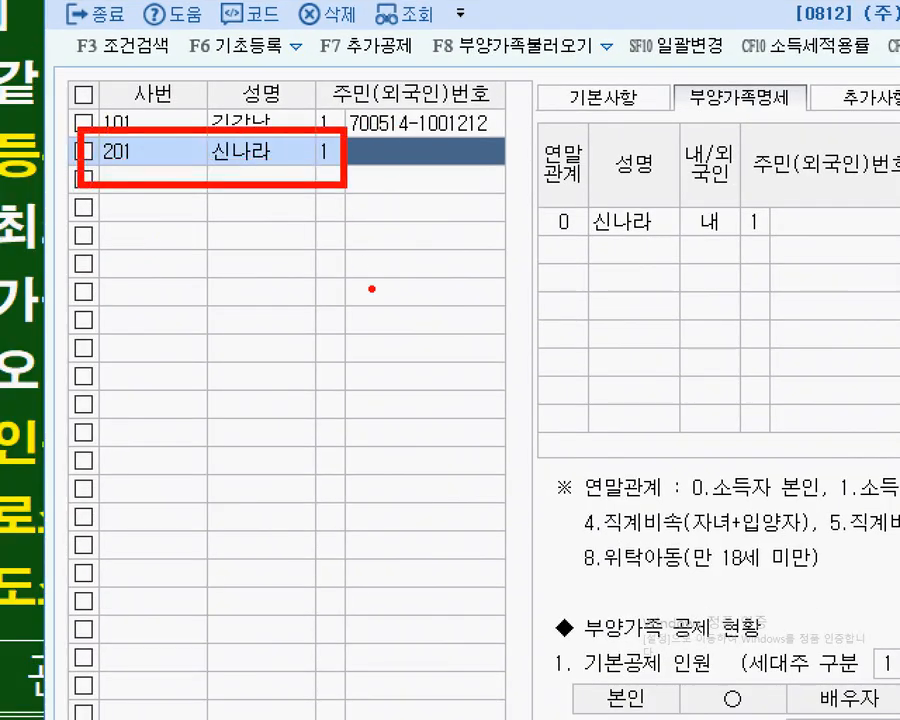
key(Escape)
Switch to the Hangul document, remove the hyphen from the 본인 row's 주민등록번호 and select the whole number.
click(504, 240)
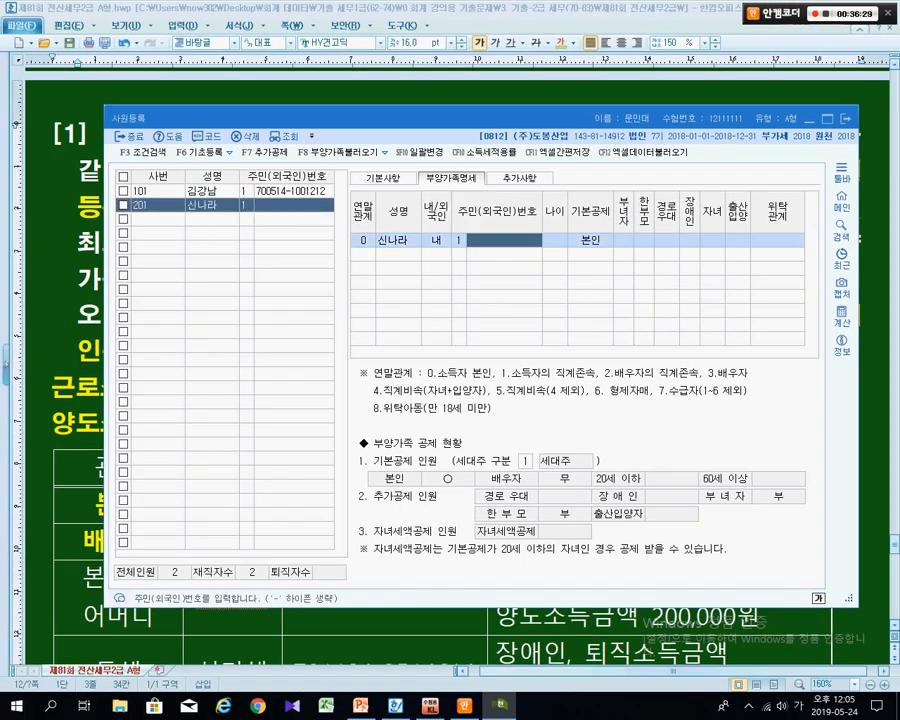
key(alt+Tab)
scroll(450, 400, down, 1)
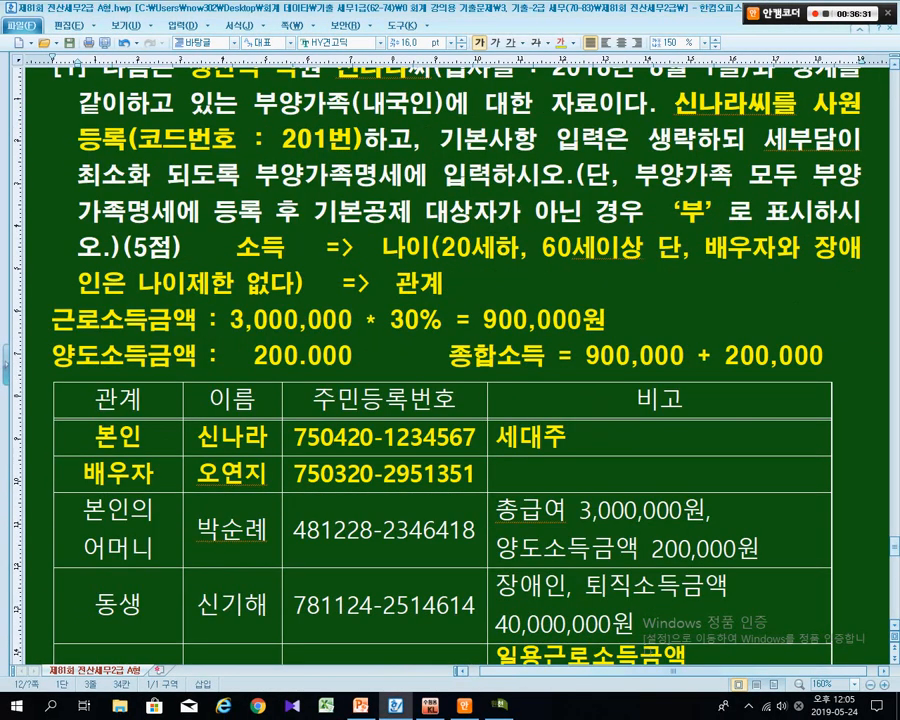
click(294, 437)
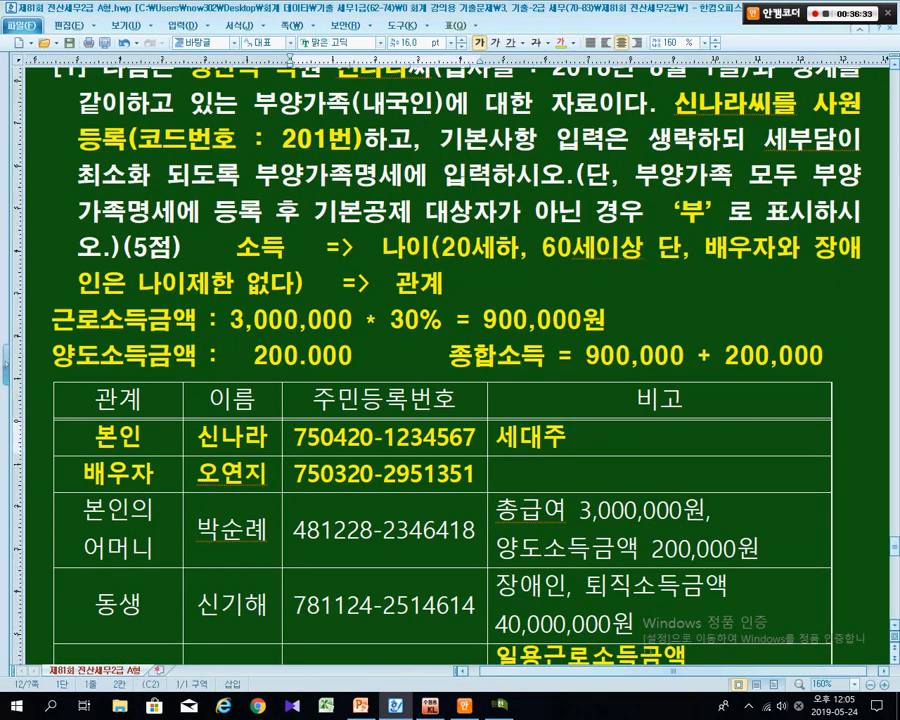
key(Delete)
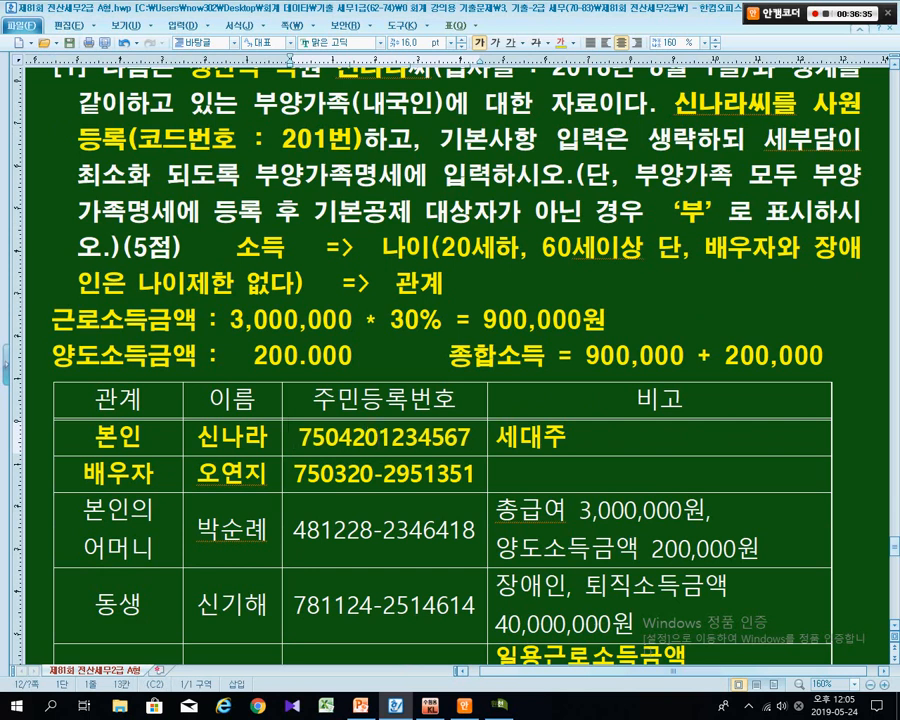
drag(298, 438, 472, 438)
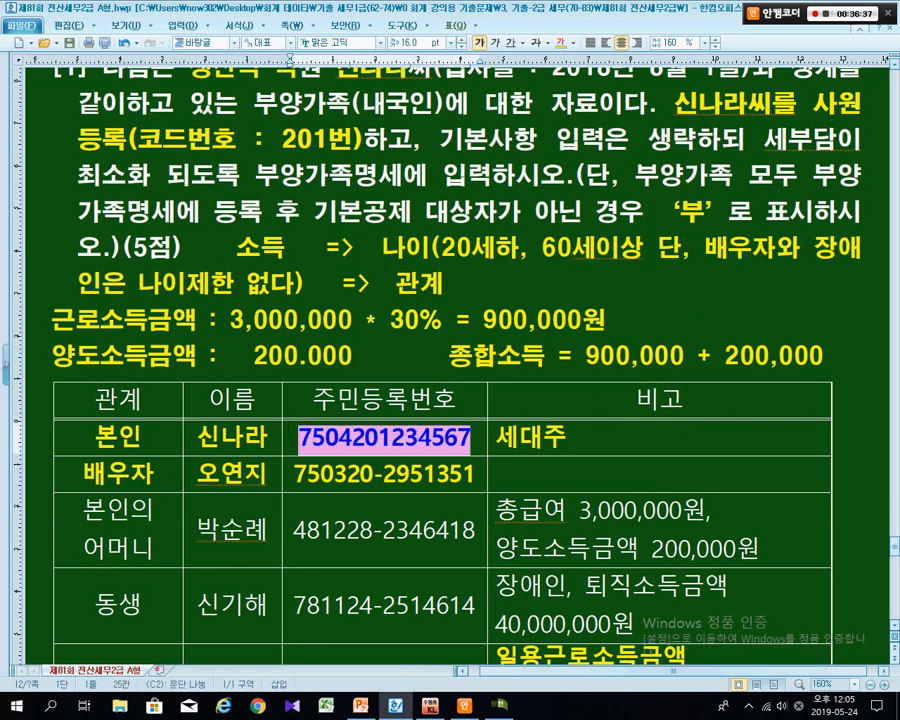
Arrange the 사원등록 window over the Hangul document so the table's 본인 row can be read above it.
key(alt+Tab)
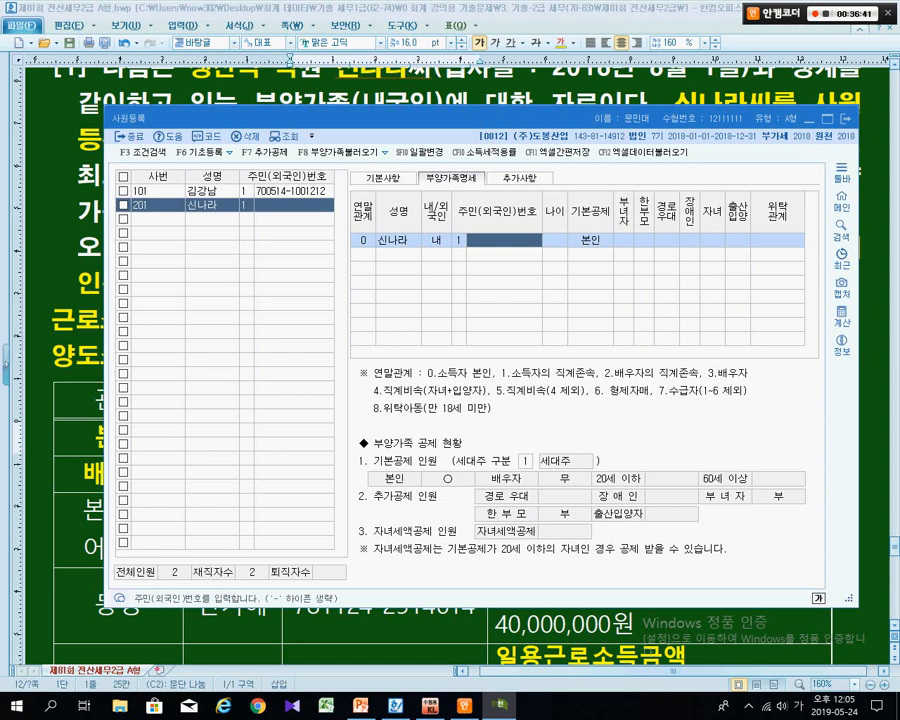
key(alt+Tab)
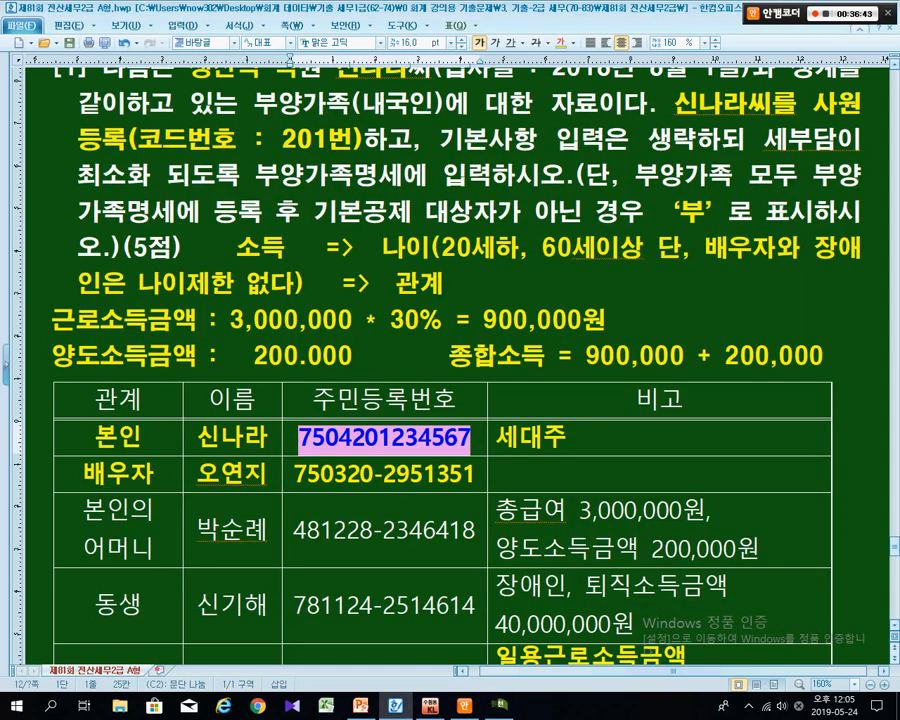
key(alt+Tab)
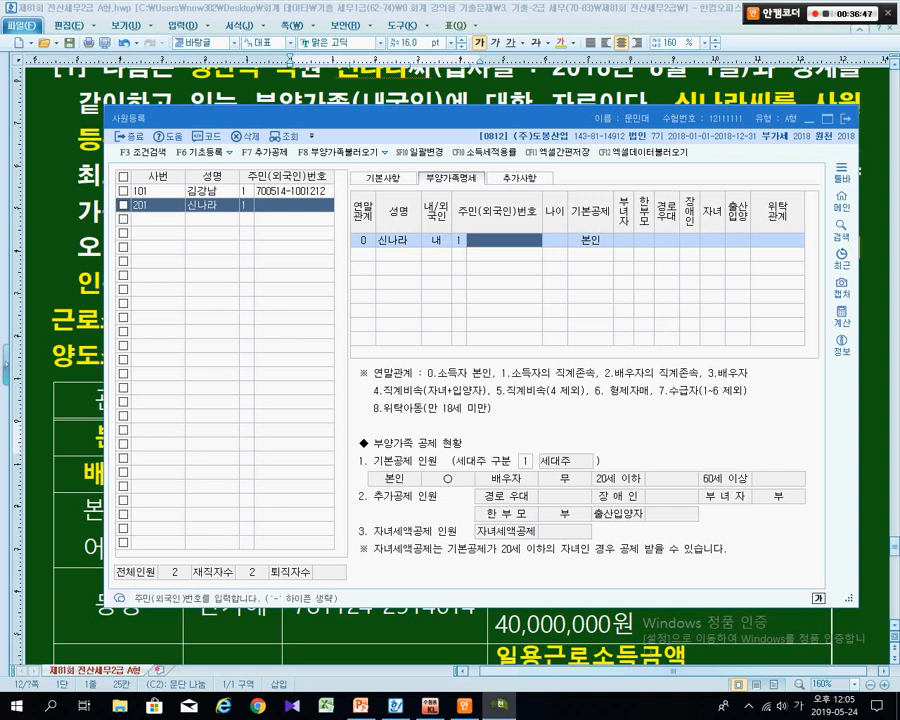
key(alt+Tab)
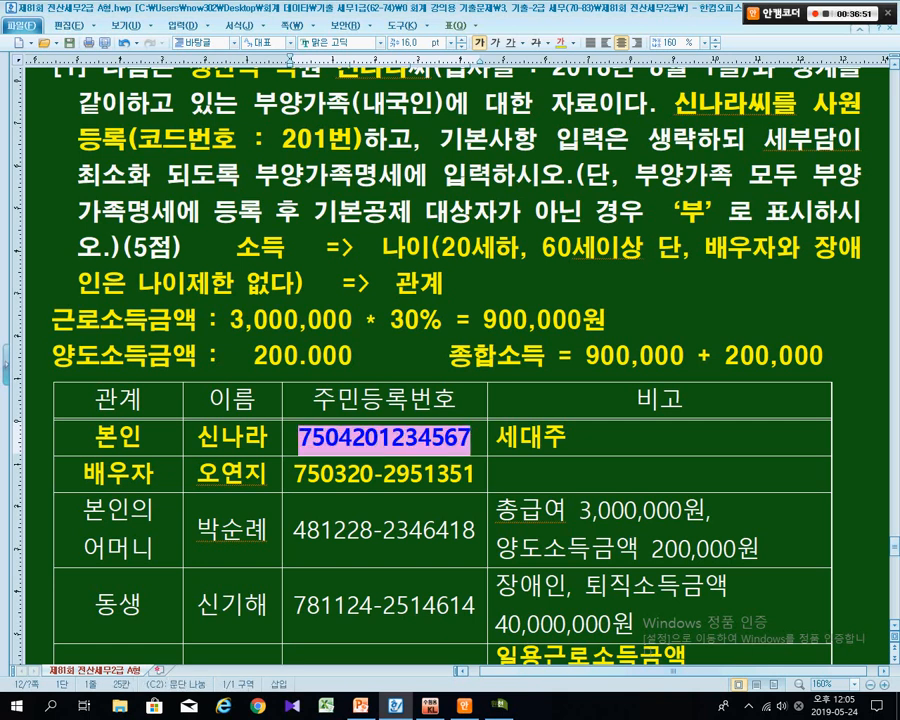
key(alt+Tab)
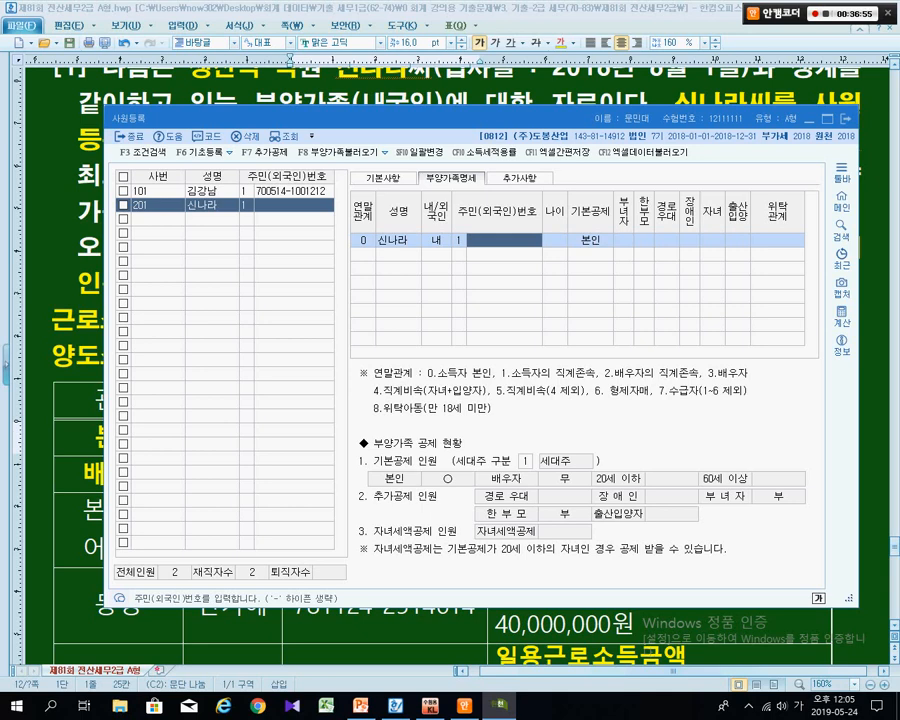
drag(366, 119, 369, 291)
click(772, 212)
scroll(772, 212, down, 5)
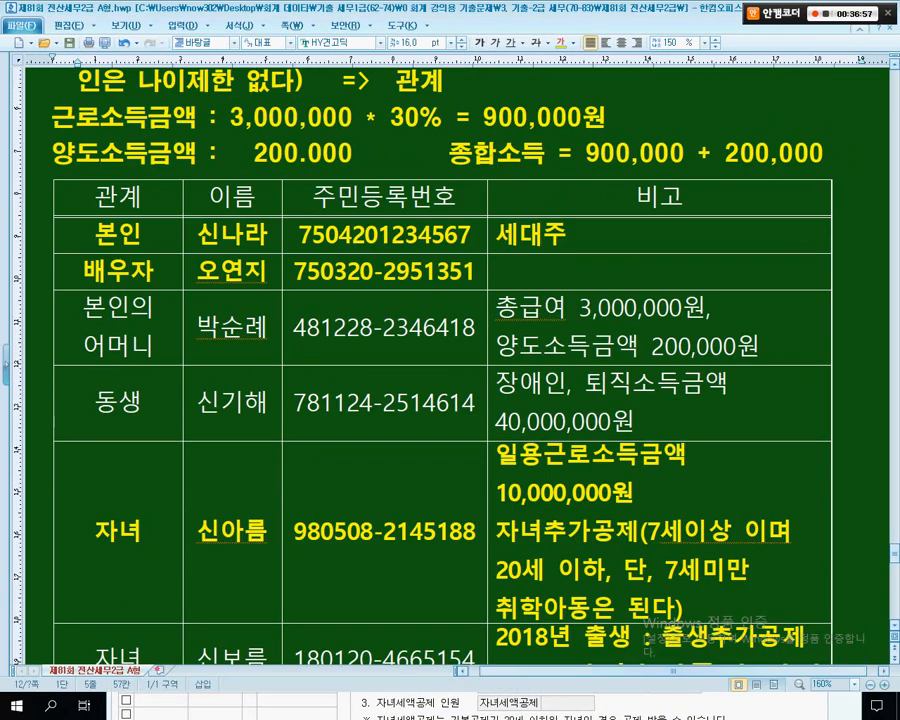
key(alt+Tab)
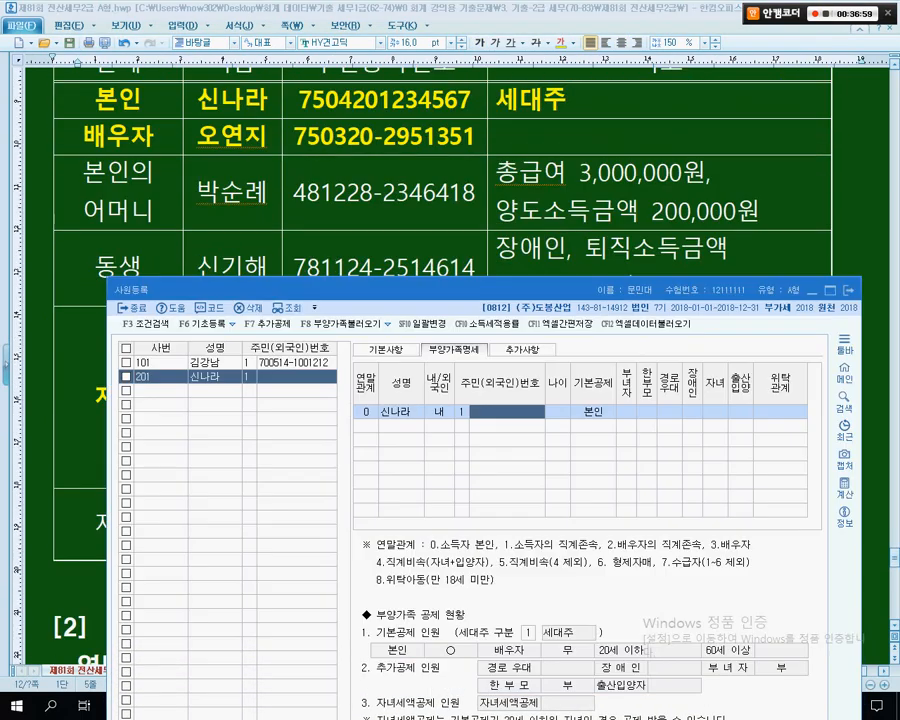
drag(430, 291, 387, 148)
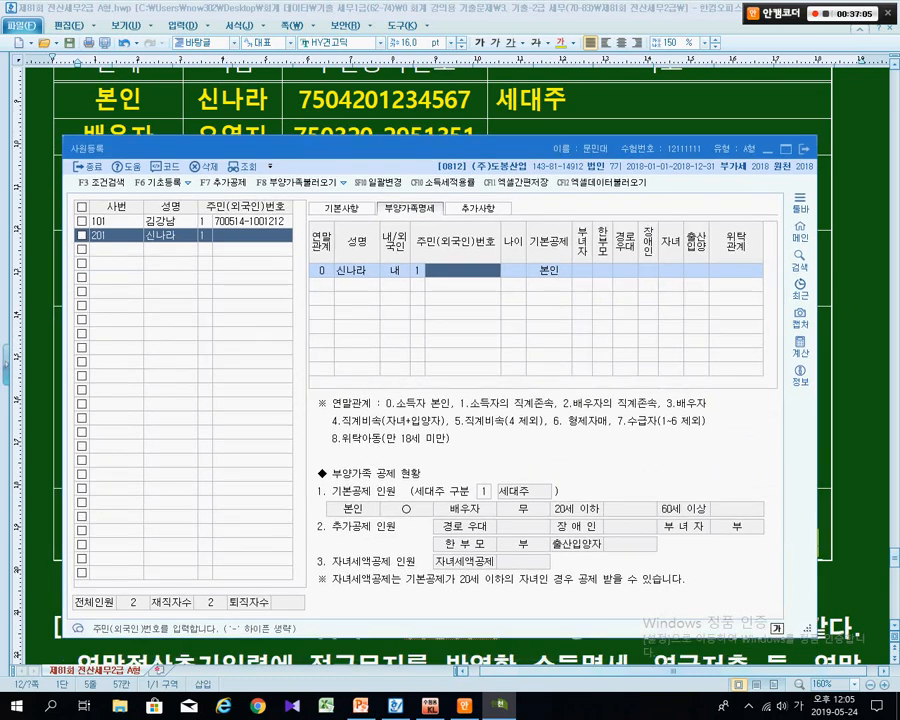
click(252, 235)
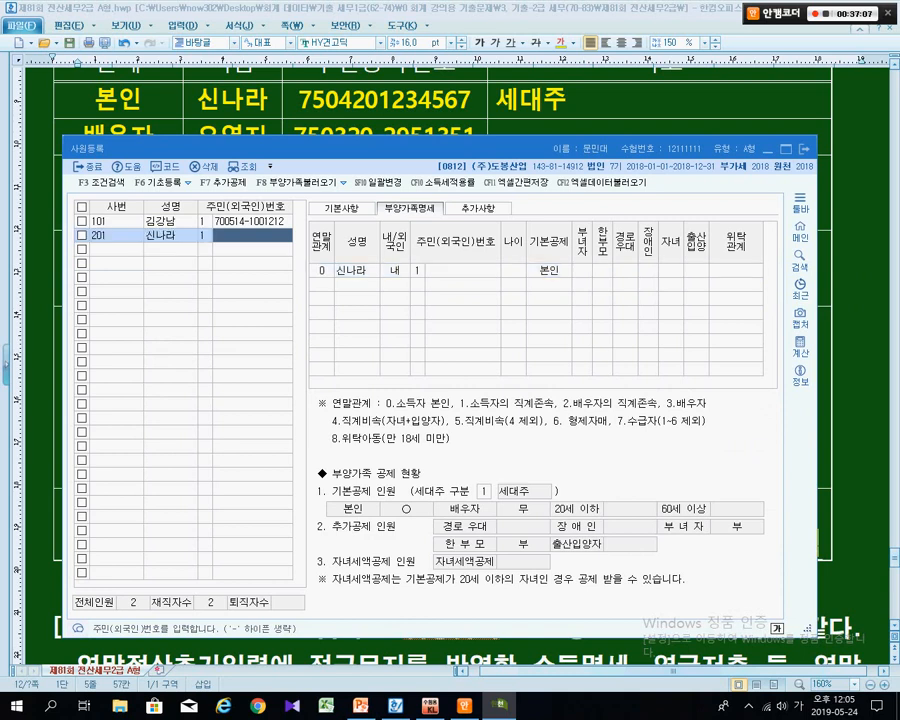
text(750)
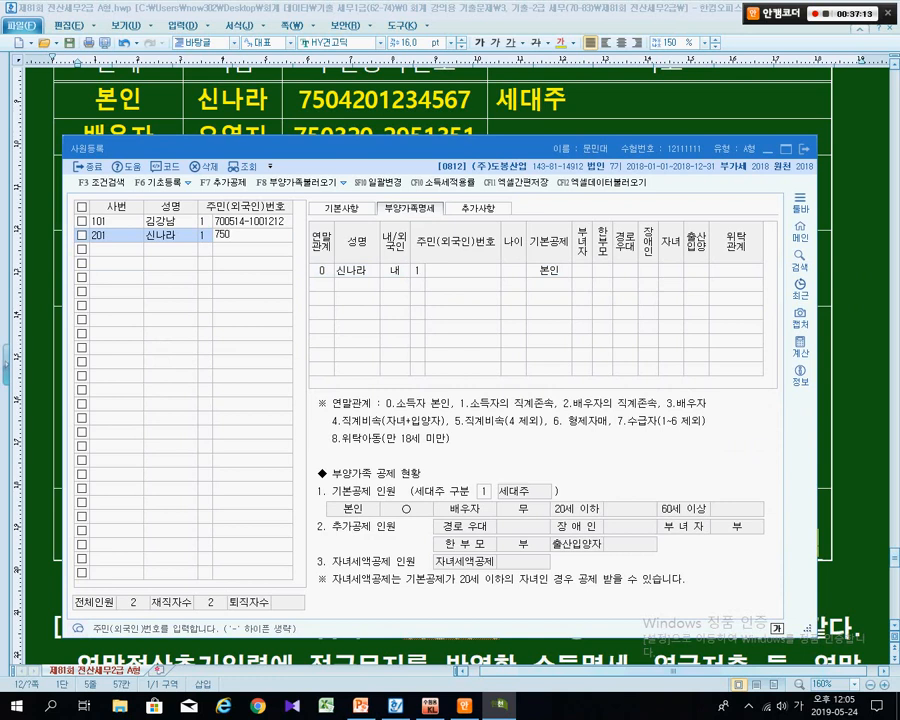
text(4201)
Copy the 본인 row's 주민등록번호 from the Hangul table and paste it as employee 201's 주민등록번호 in KcLep.
click(852, 590)
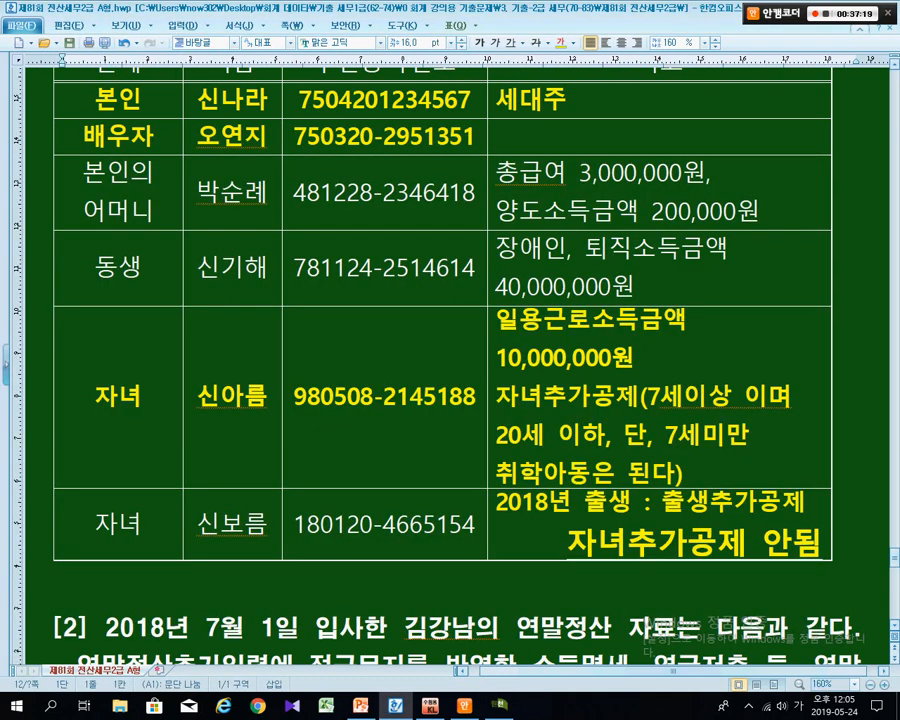
click(299, 101)
drag(299, 126, 472, 126)
key(ctrl+c)
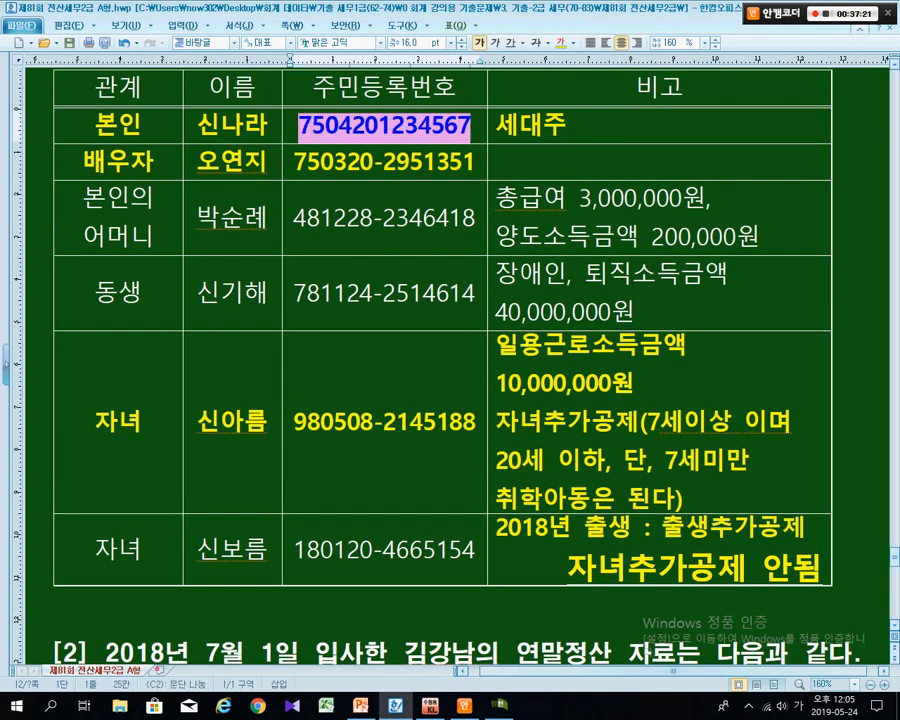
key(alt+Tab)
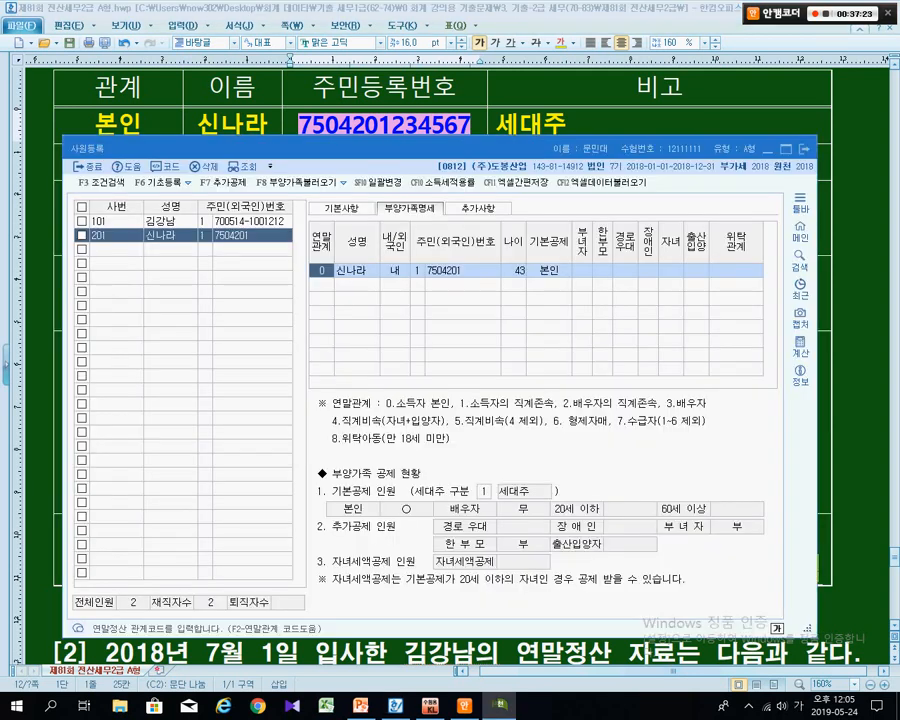
click(240, 235)
click(240, 235)
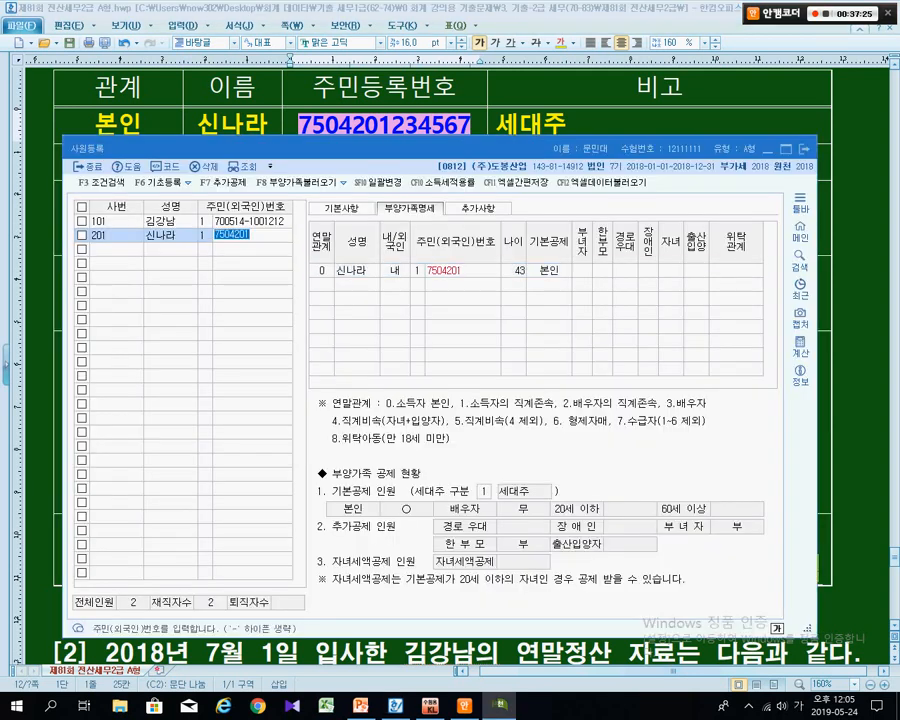
key(ctrl+v)
key(Return)
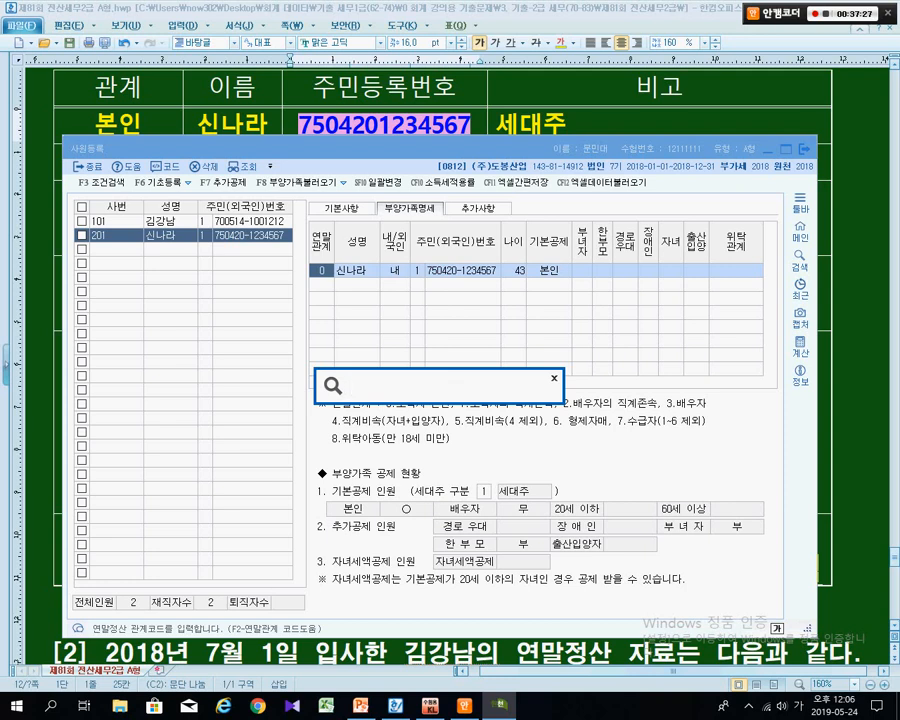
Reveal the table's 배우자 row above the 사원등록 window, select the next 부양가족명세 row and box relation code 3.배우자 in red.
key(Escape)
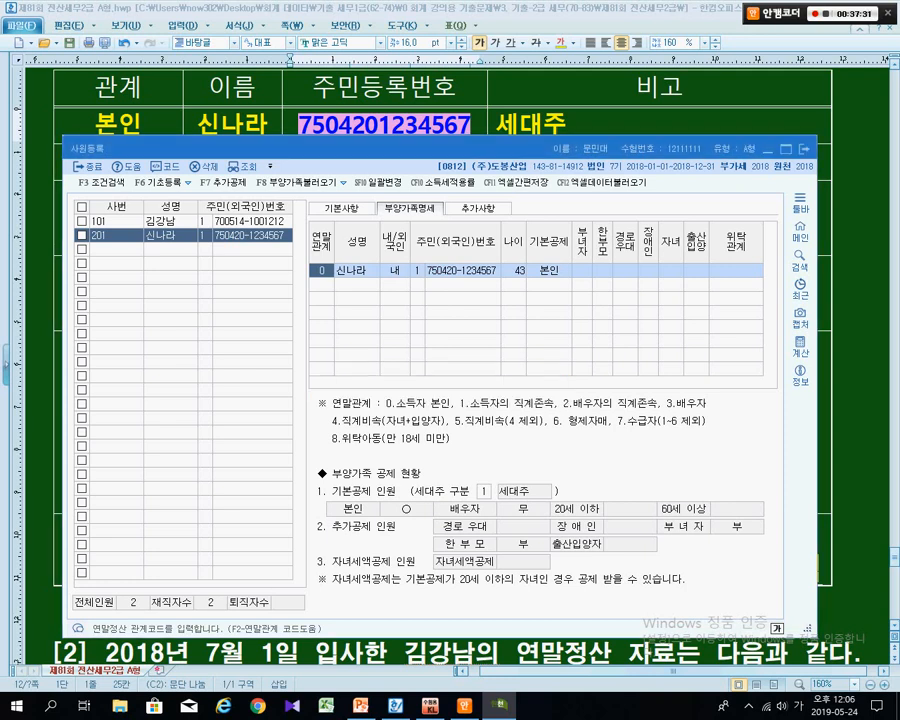
drag(440, 148, 427, 192)
click(309, 328)
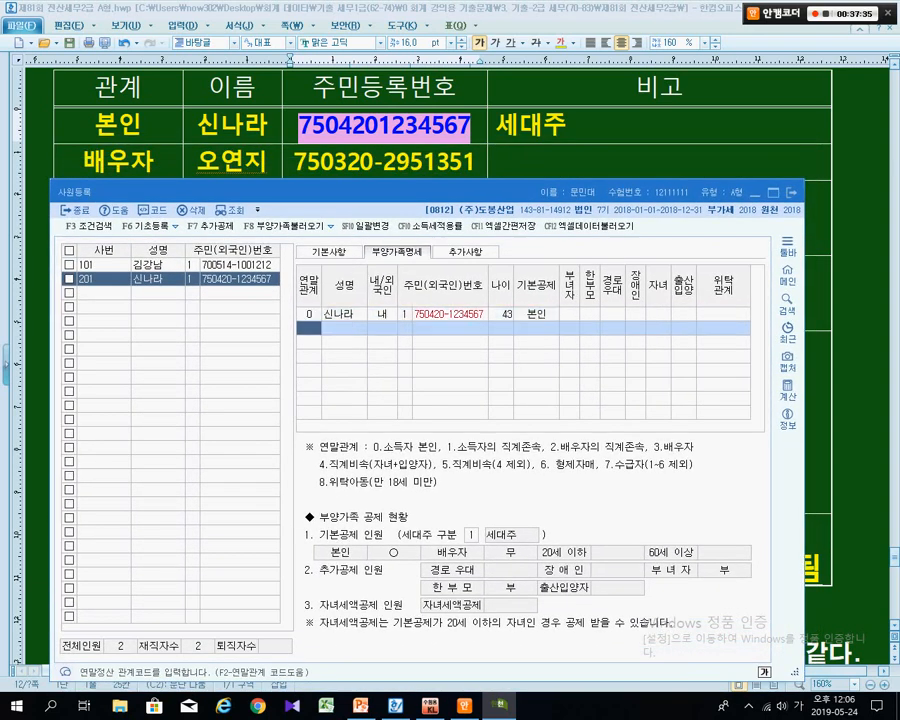
key(ctrl+2)
mouse_move(645, 433)
mouse_down()
mouse_move(686, 433)
mouse_move(695, 457)
mouse_up()
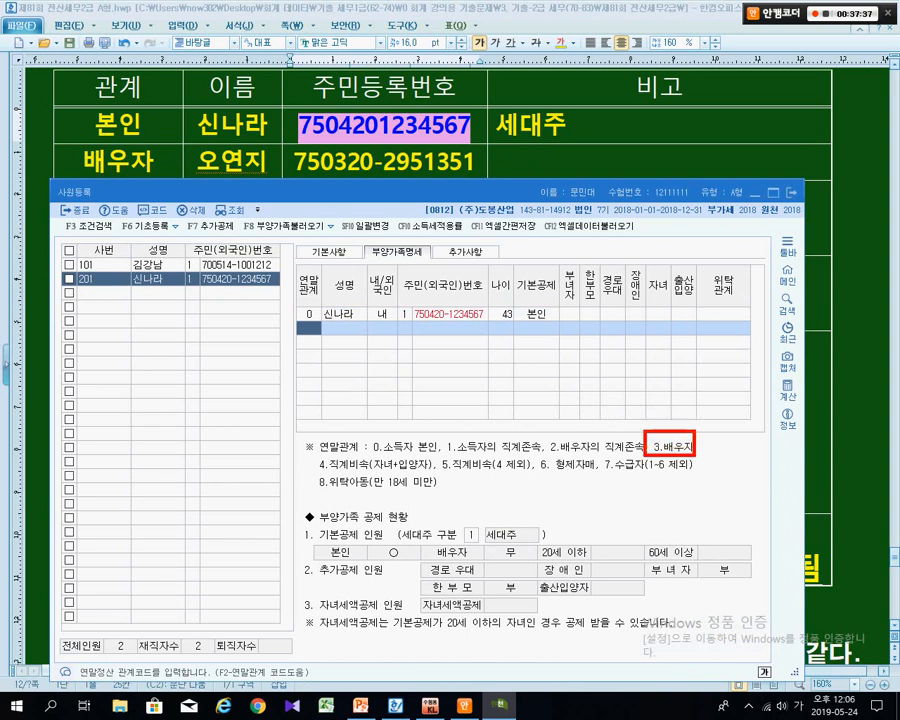
key(Escape)
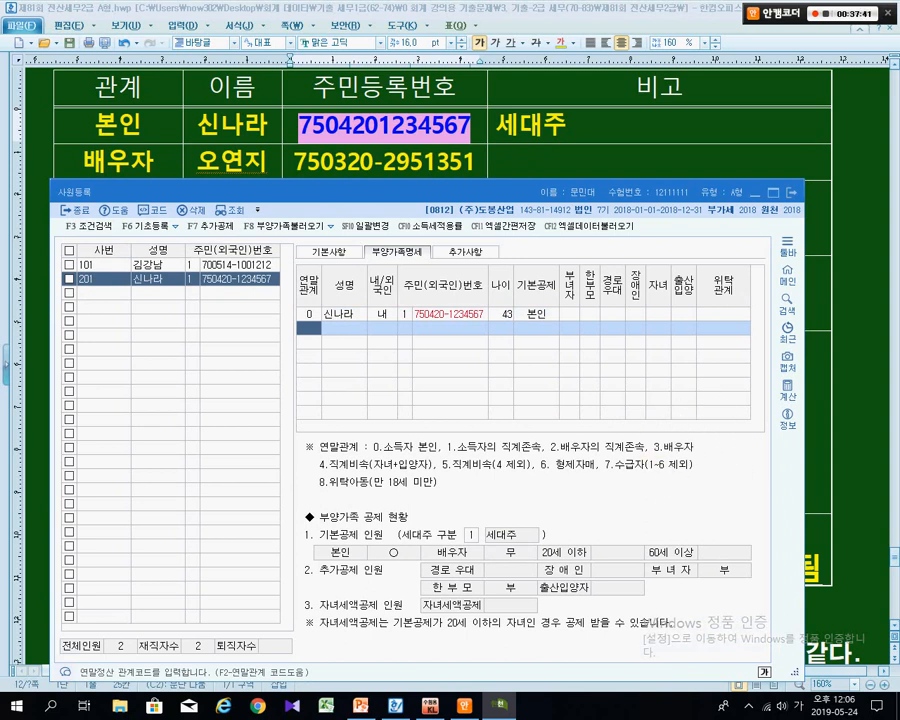
Enter the 배우자 in the new dependent row with 연말관계 3, the spouse's name, 내국인 and number type 1 (주민등록번호).
text(3)
key(Return)
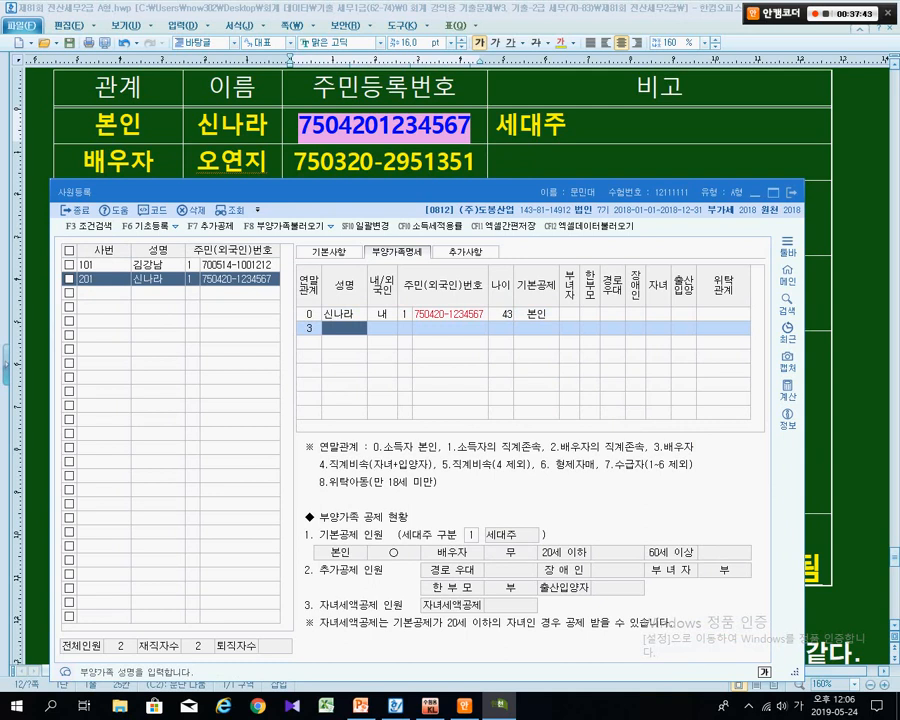
text(오연지)
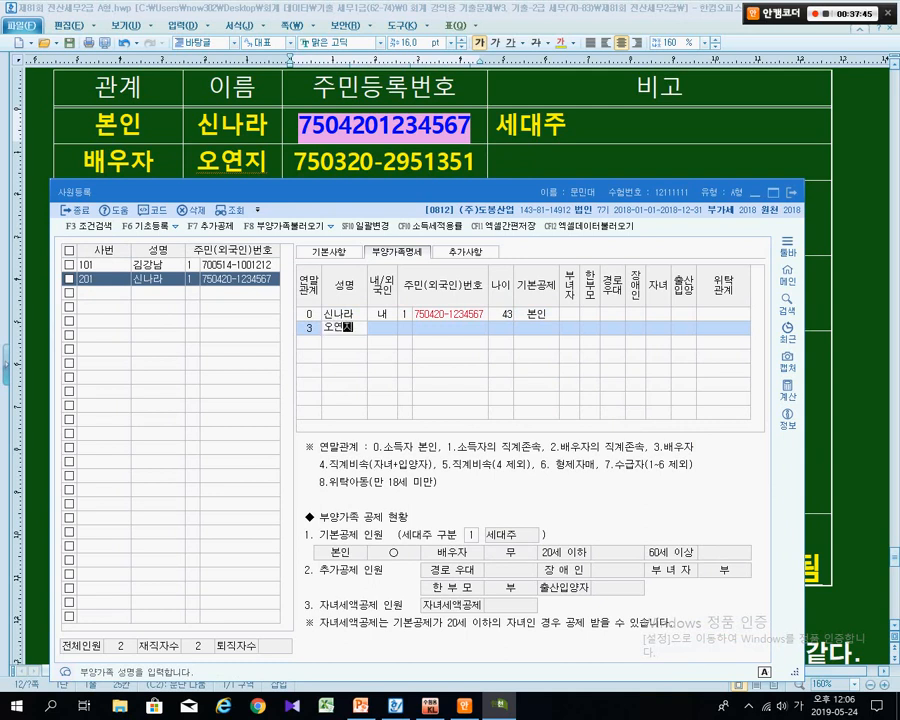
key(Return)
key(Return)
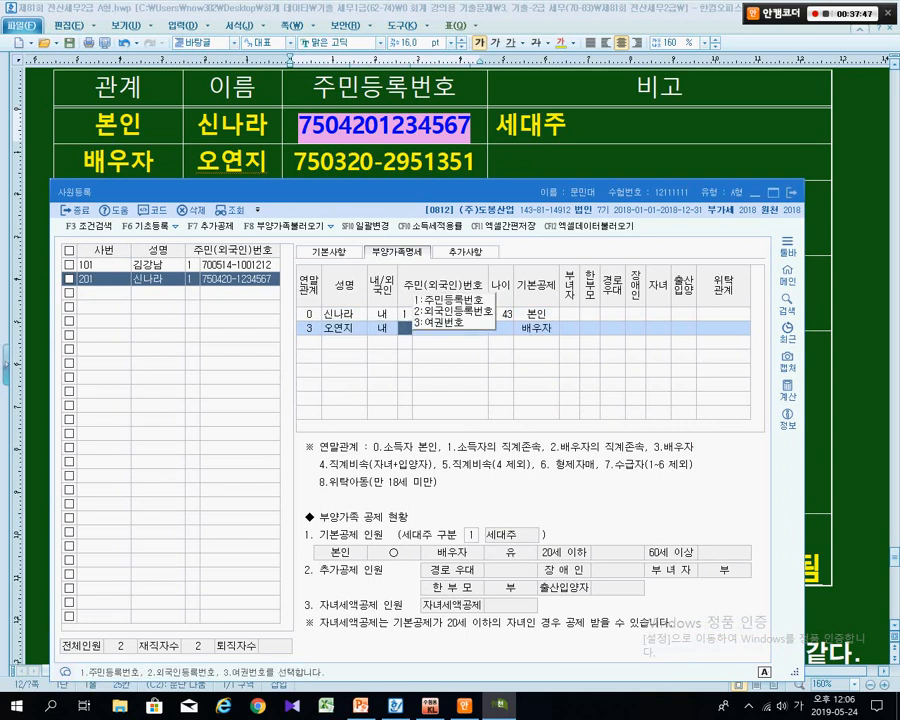
key(Return)
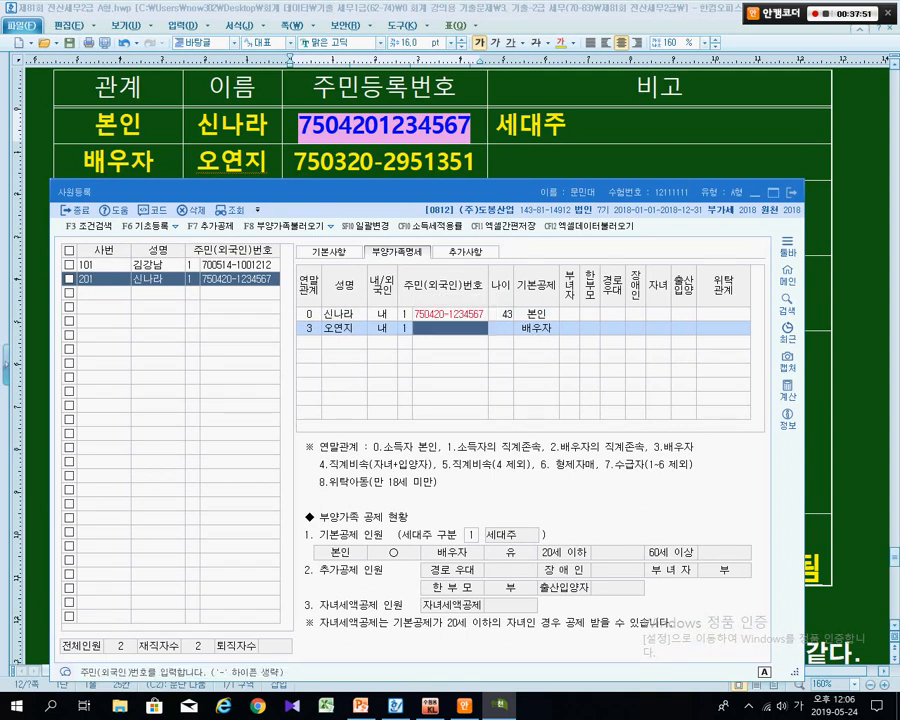
Copy the 배우자 row's 주민등록번호 without its hyphen from the Hangul table and paste it into the spouse's 부양가족명세 row.
key(alt+Tab)
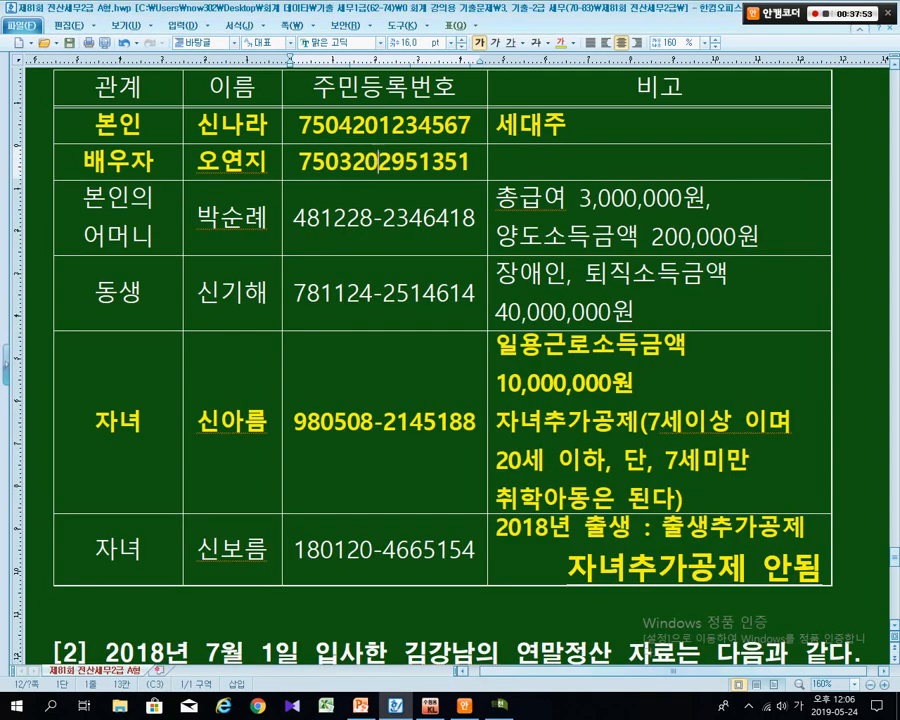
drag(299, 161, 470, 162)
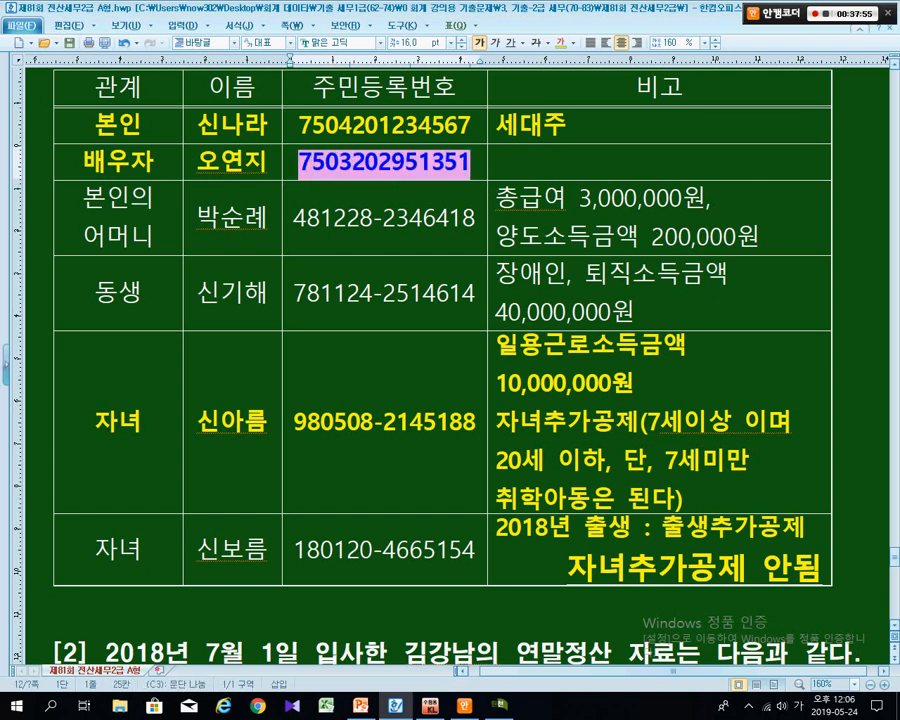
key(alt+Tab)
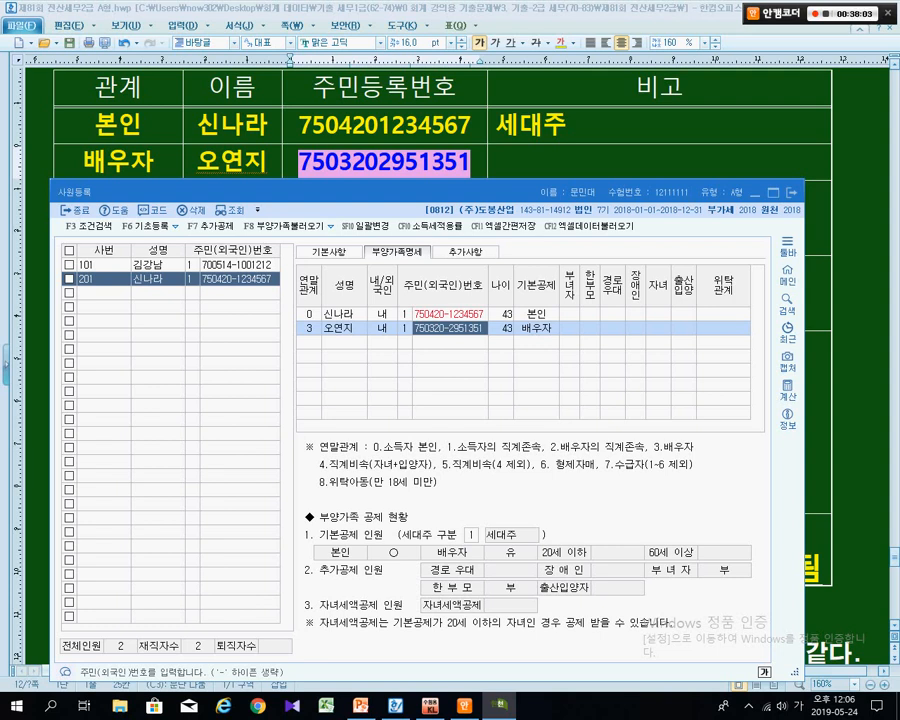
Reveal the table's 본인의 어머니 row and add her as a dependent with 연말관계 1, her name, 내국인 and number type 1.
drag(490, 192, 490, 264)
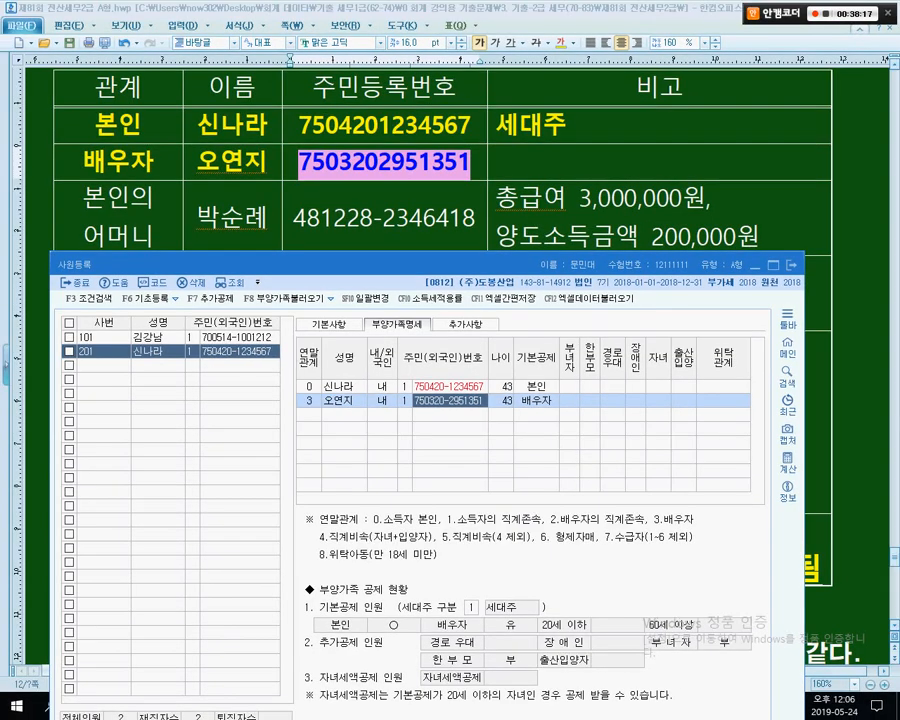
click(309, 414)
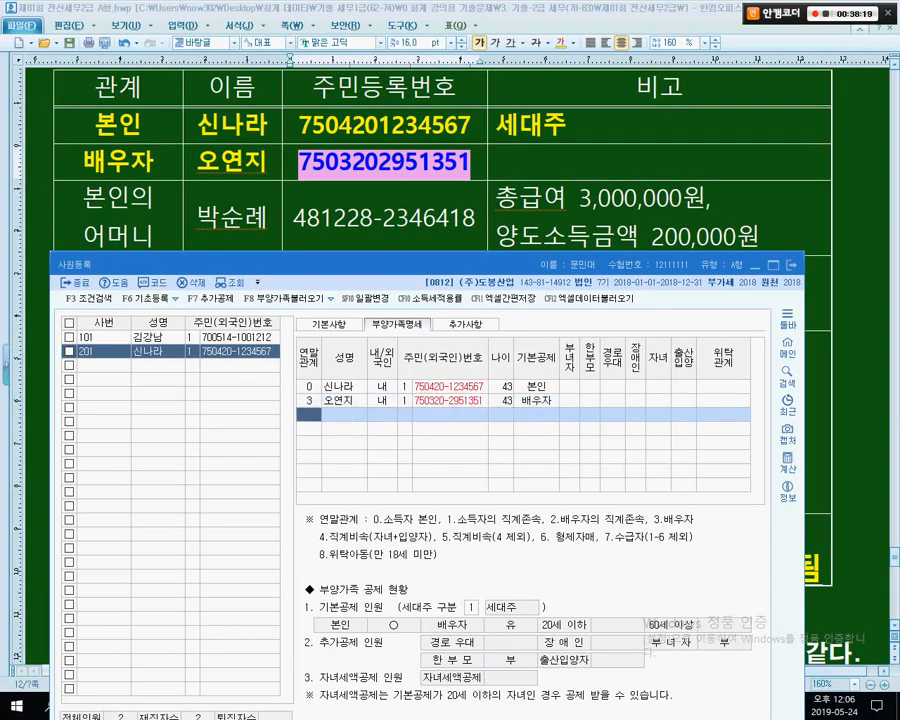
text(1)
key(Return)
text(박순)
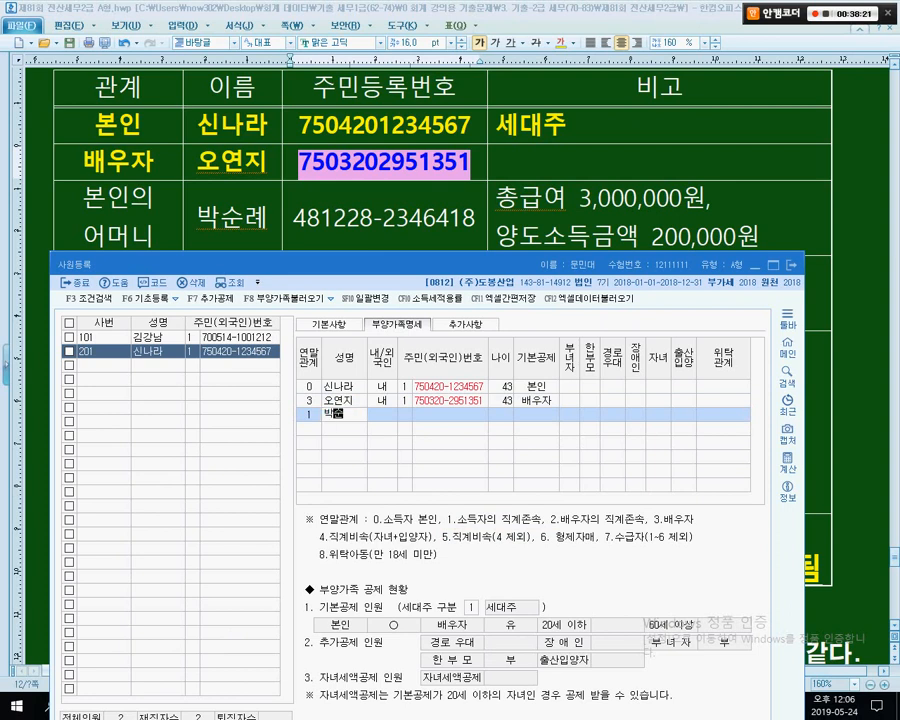
text(례)
key(Return)
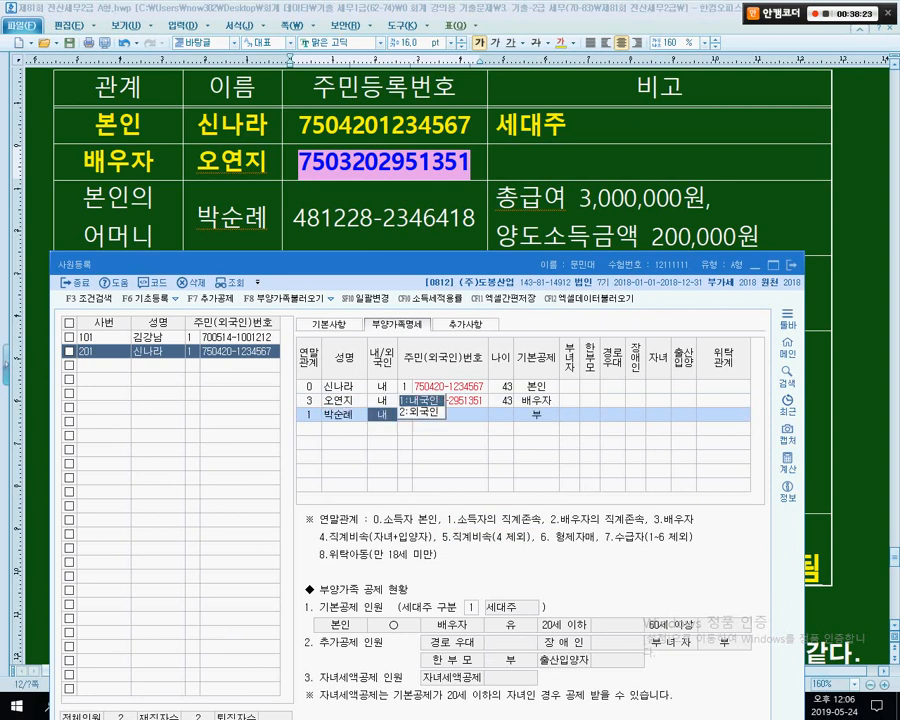
key(Return)
key(Return)
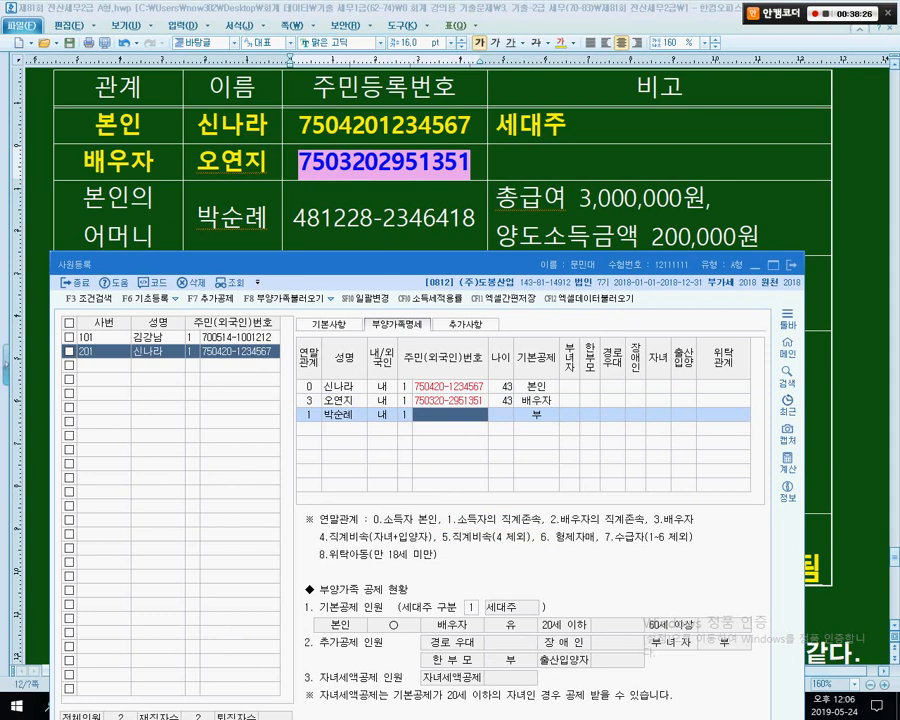
Remove the hyphen from the mother's 주민등록번호 in the Hangul table, copy the number and paste it into her 부양가족명세 row.
click(374, 218)
key(Delete)
drag(298, 219, 471, 220)
key(ctrl+c)
key(alt+Tab)
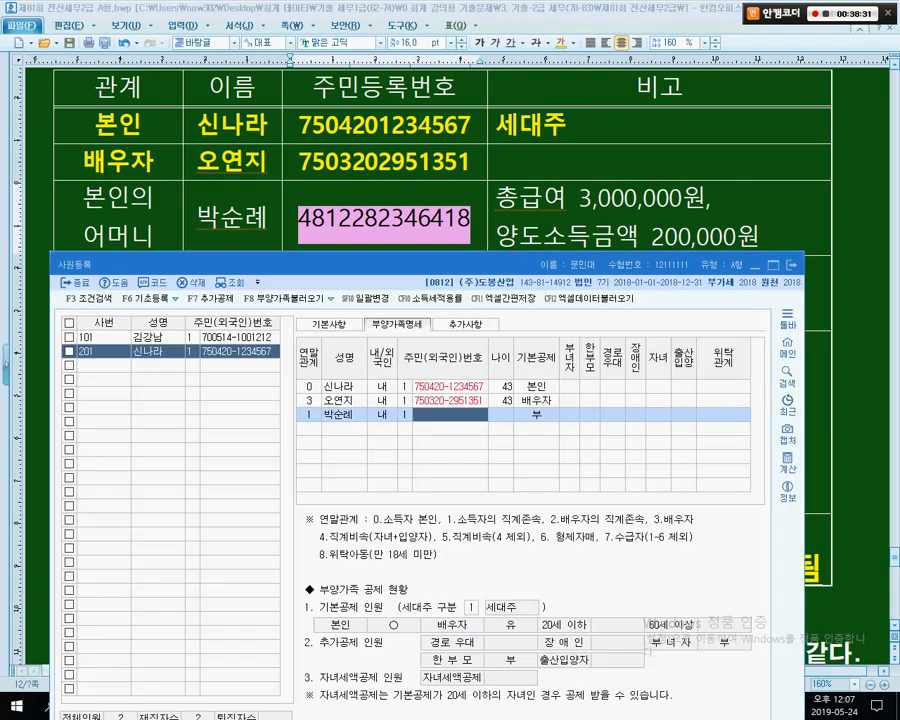
key(ctrl+v)
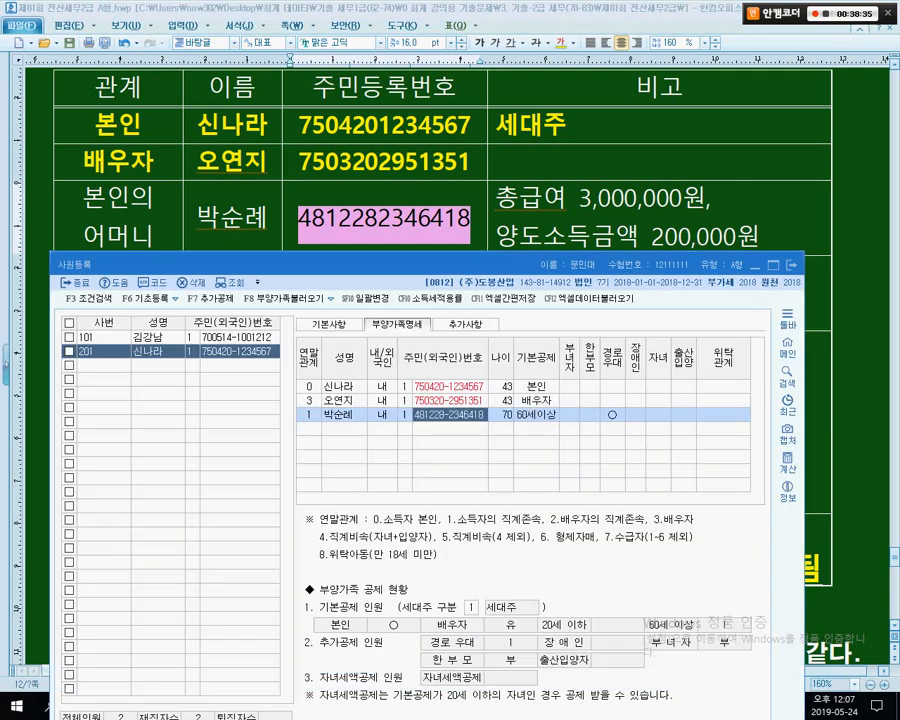
Review the mother's income remarks in the Hangul table and bring the 동생 row into view above the 사원등록 window.
key(alt+Tab)
drag(118, 216, 660, 216)
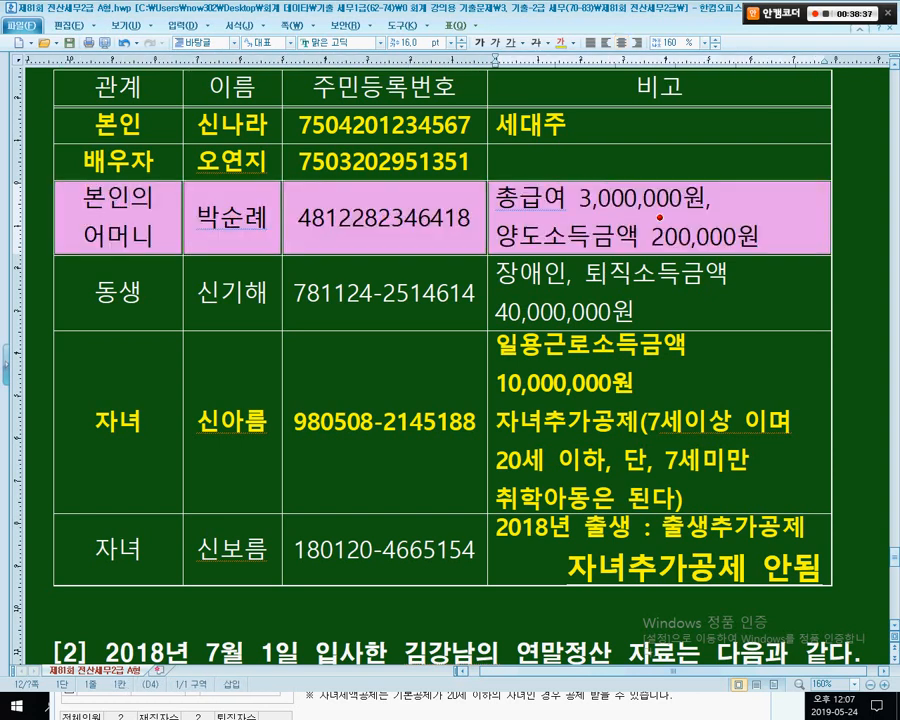
click(385, 294)
scroll(385, 226, down, 1)
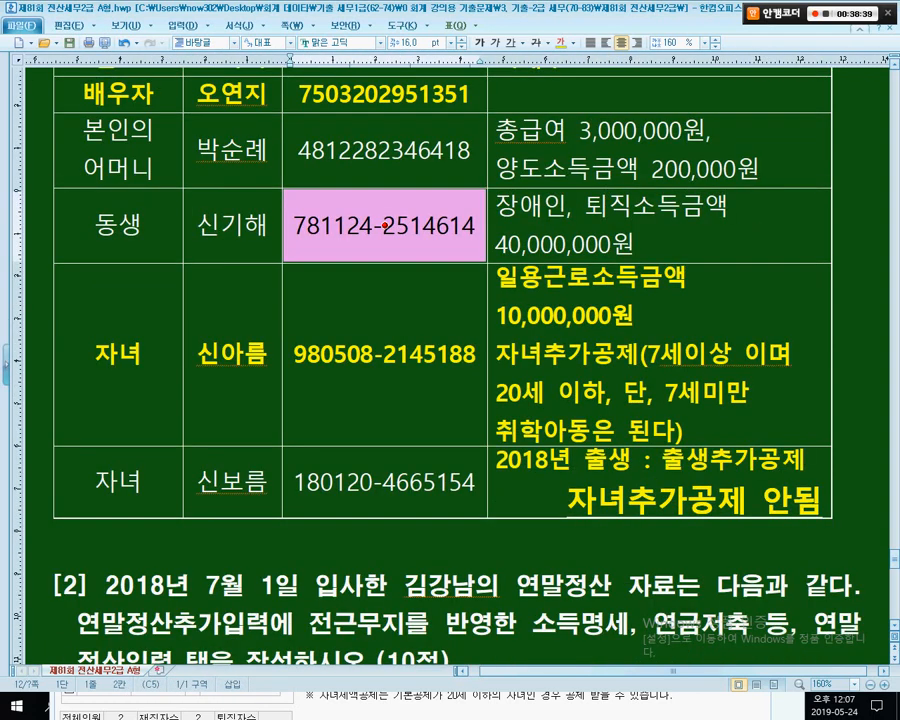
key(alt+Tab)
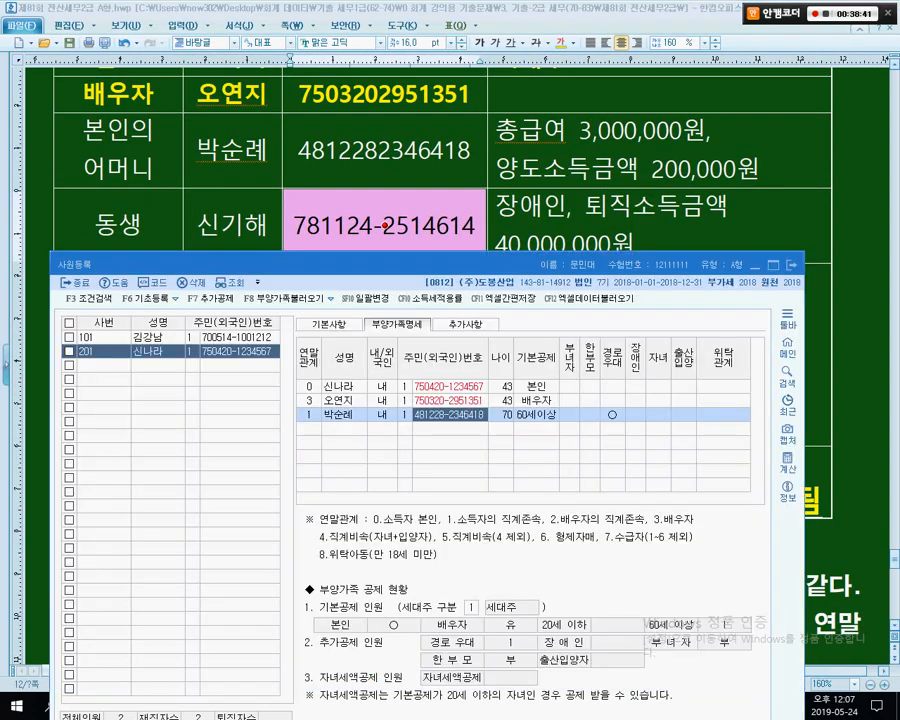
Mark the mother's 기본공제 options in red, circling 0:부, and set her 기본공제 to 0:부.
key(Return)
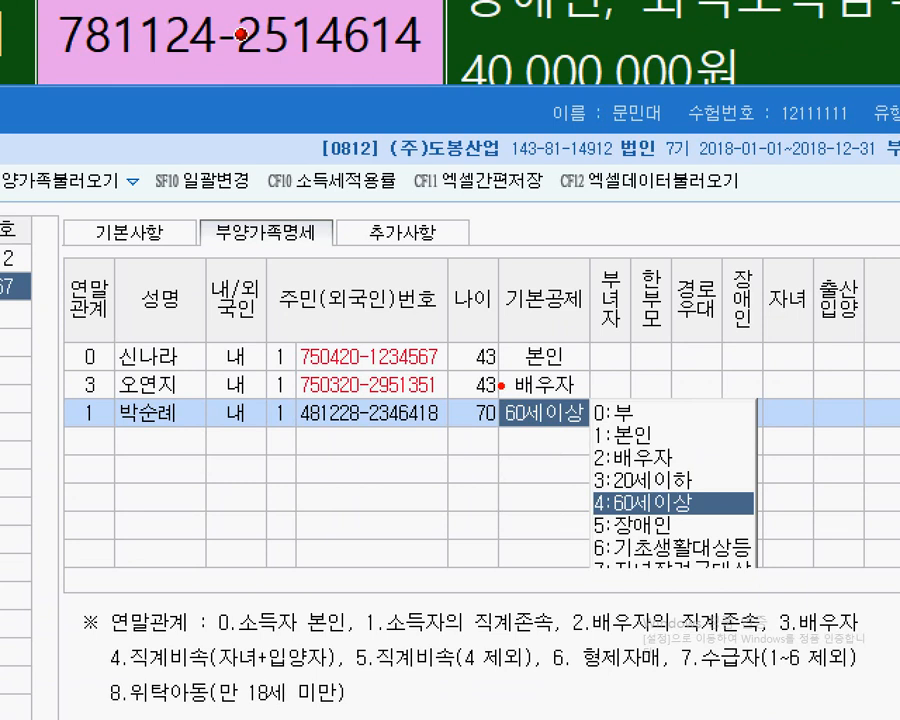
mouse_move(500, 386)
mouse_down()
mouse_move(537, 387)
mouse_move(589, 445)
mouse_up()
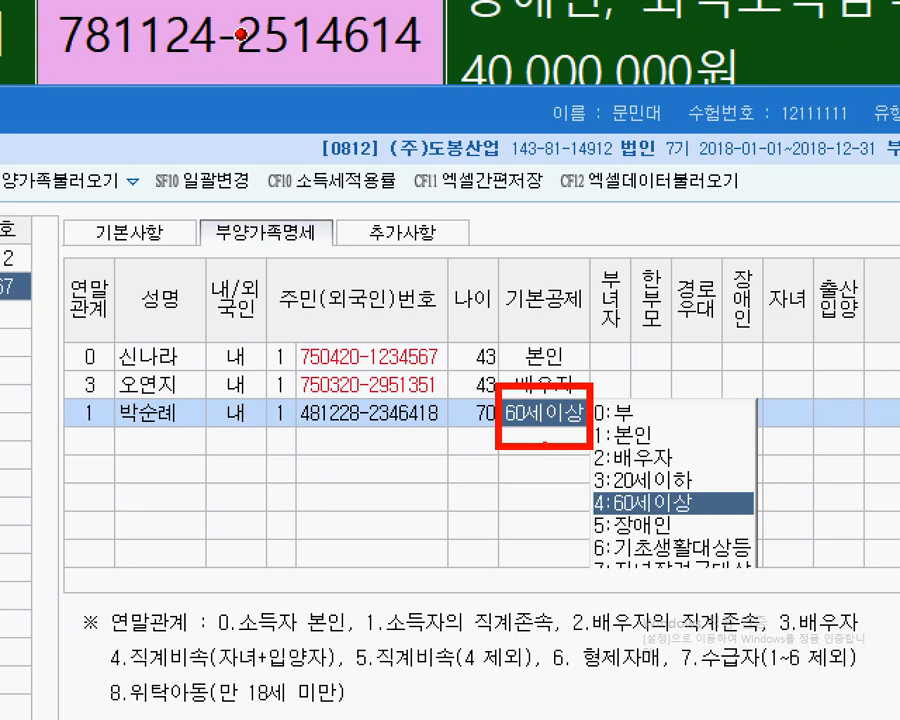
mouse_move(528, 457)
mouse_down()
mouse_move(556, 456)
mouse_move(532, 517)
mouse_up()
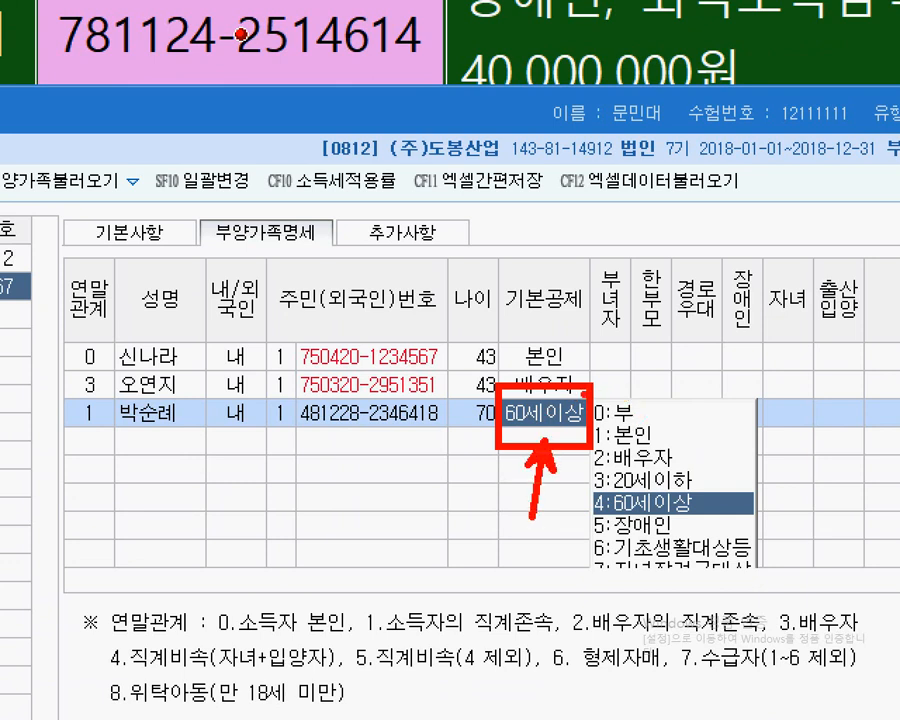
drag(574, 392, 804, 590)
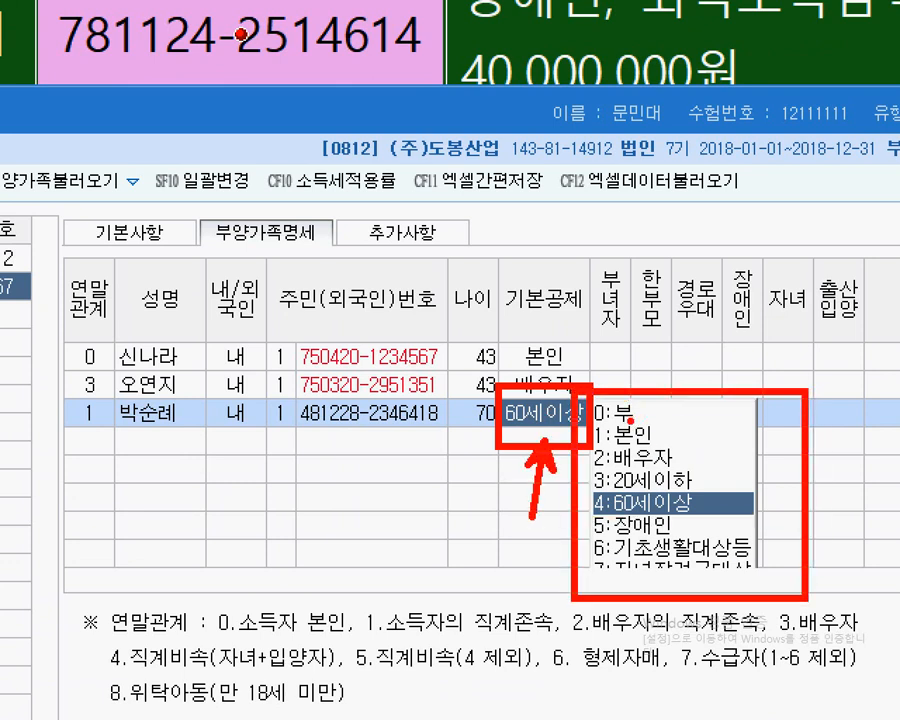
mouse_move(598, 410)
mouse_down()
mouse_move(566, 434)
mouse_move(640, 413)
mouse_up()
drag(634, 390, 704, 278)
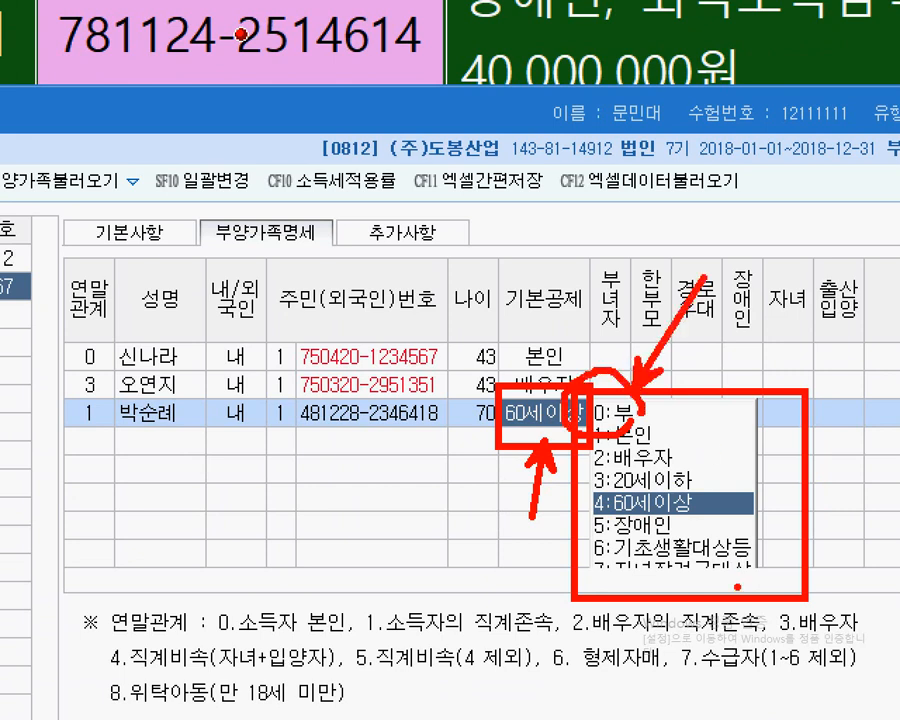
key(Escape)
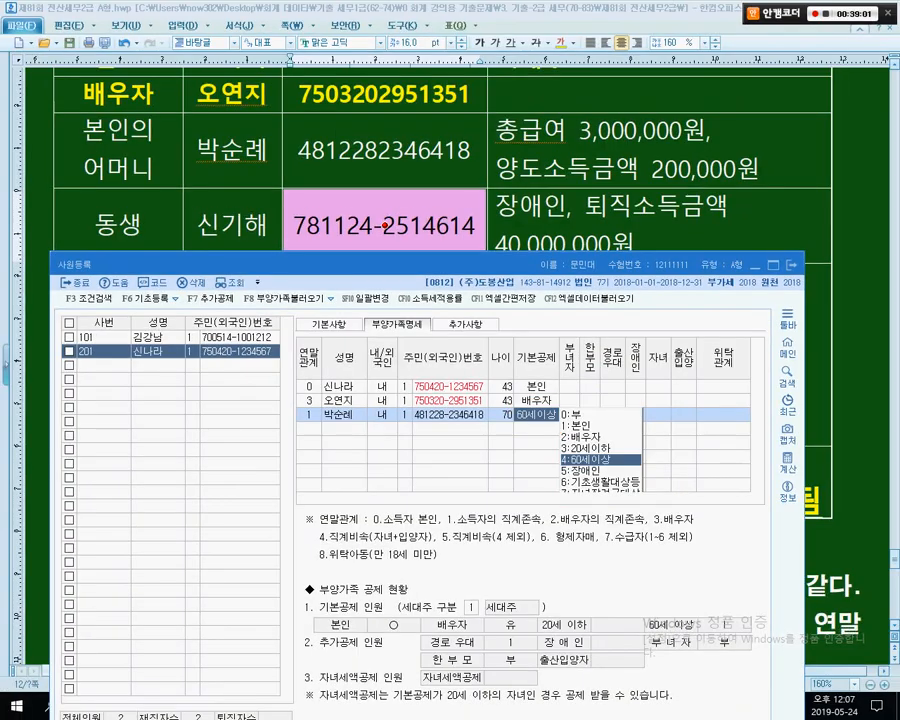
key(0)
key(Return)
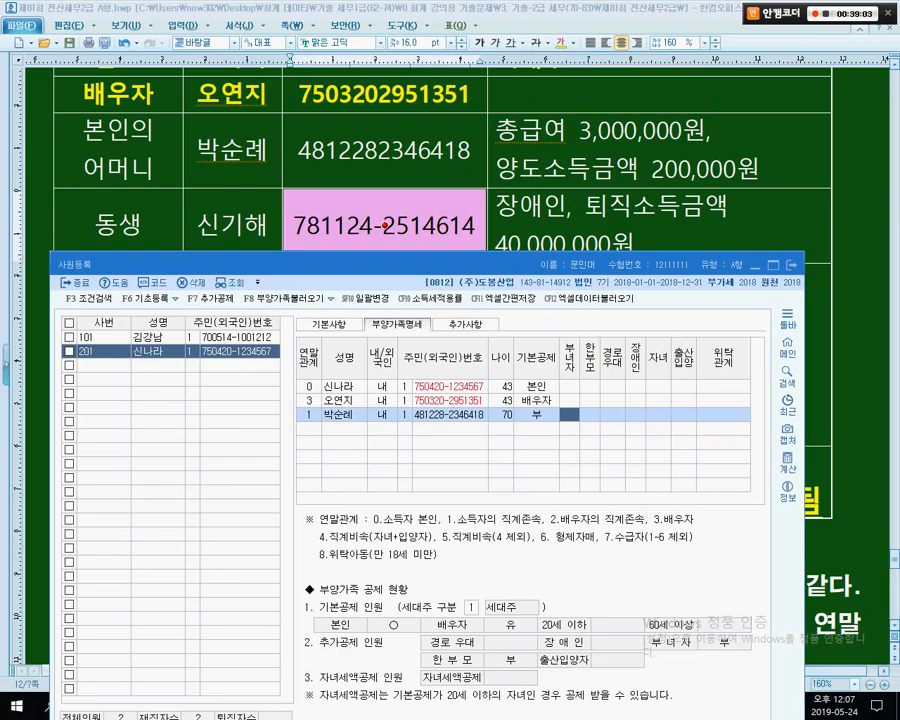
Zoom in, box the additional deduction columns from 부녀자 to 위탁관계 in red and cross them out, then close the annotation.
key(ctrl+1)
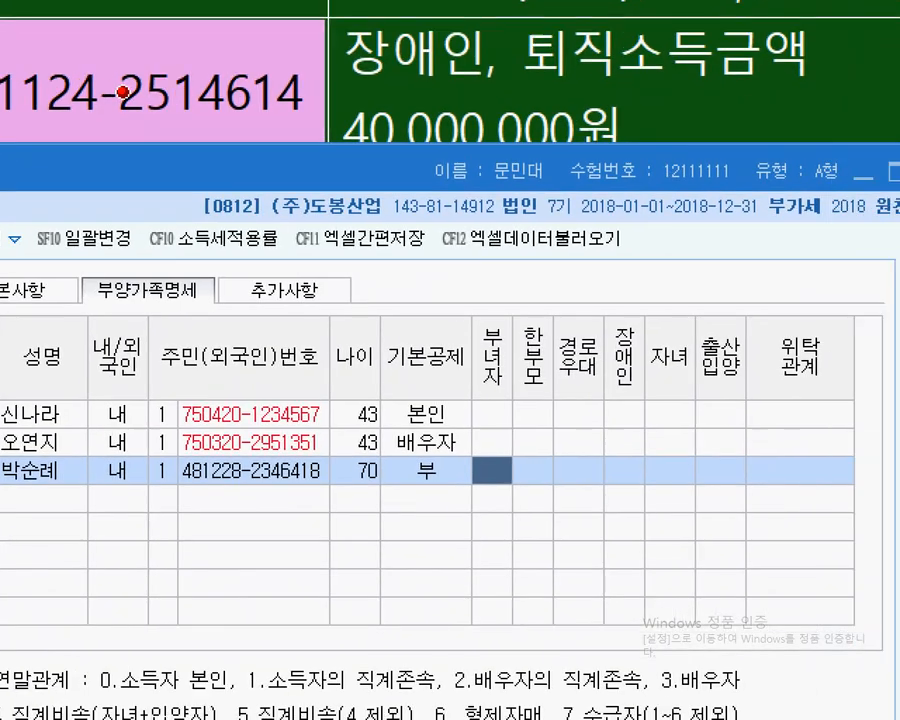
click(706, 369)
mouse_move(408, 279)
mouse_down()
mouse_move(636, 360)
mouse_move(818, 614)
mouse_up()
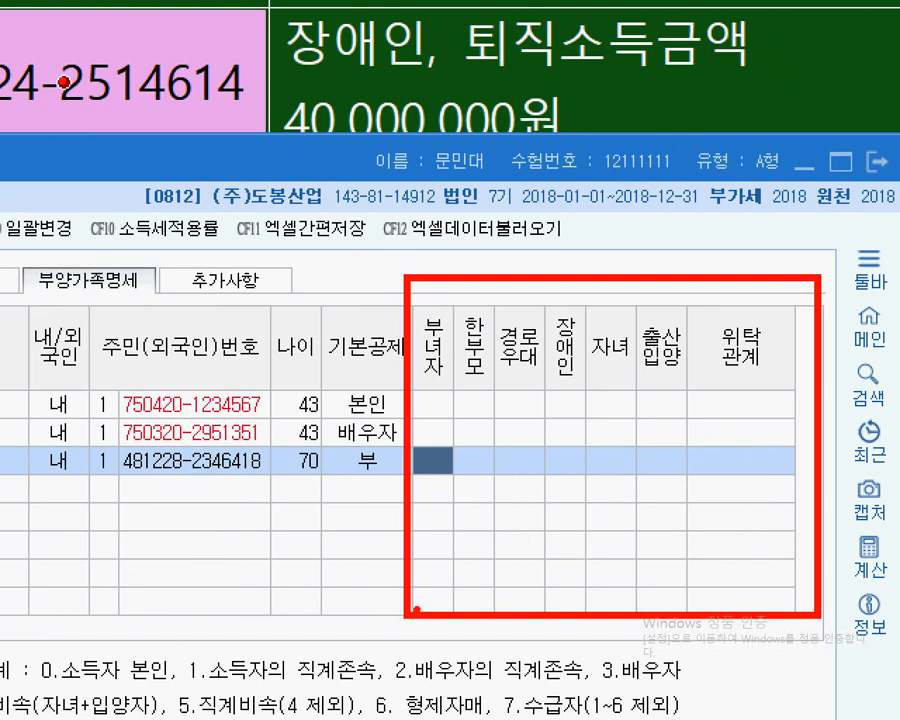
mouse_move(413, 612)
mouse_down()
mouse_move(682, 411)
mouse_move(815, 283)
mouse_up()
drag(411, 281, 815, 597)
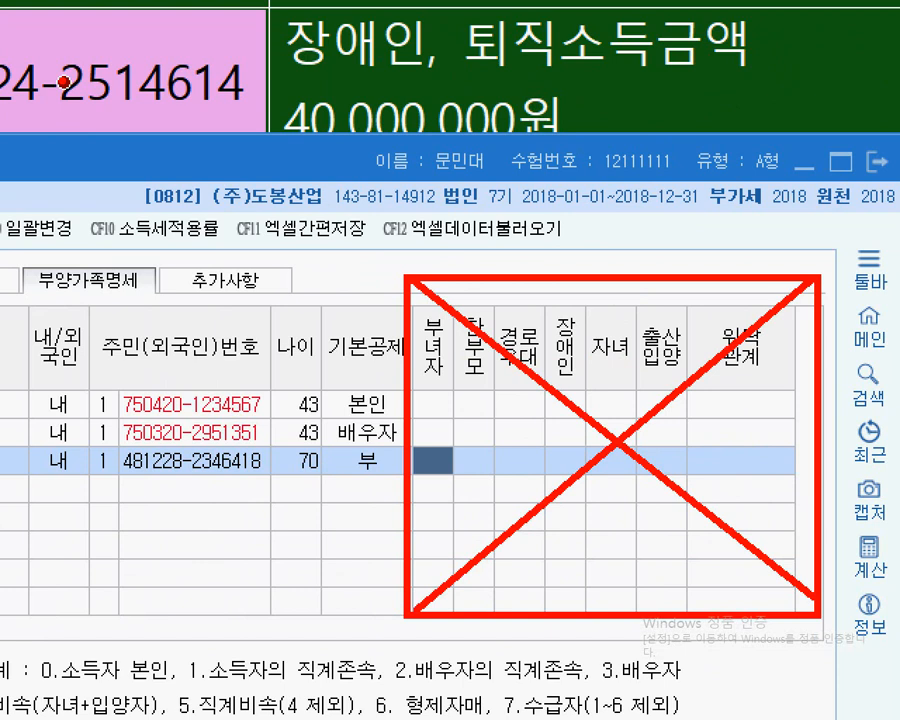
key(Escape)
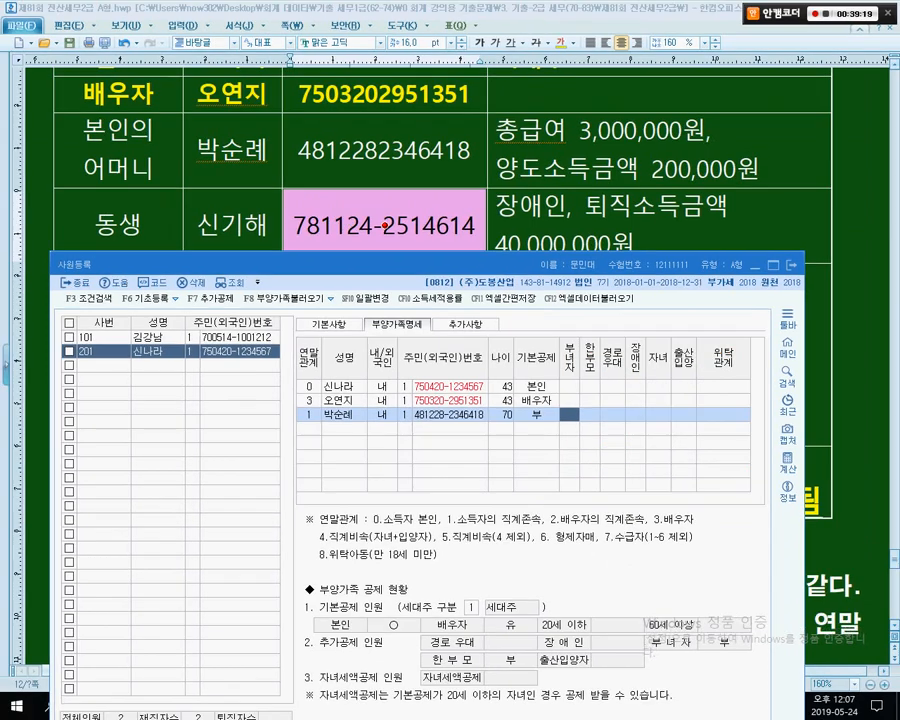
Add the 동생 in a new 부양가족명세 row with relation 6, the sibling's name, 내국인 and number type 1:주민등록번호.
key(Return)
mouse_move(400, 265)
mouse_down()
mouse_move(411, 313)
mouse_move(392, 341)
mouse_move(391, 273)
mouse_up()
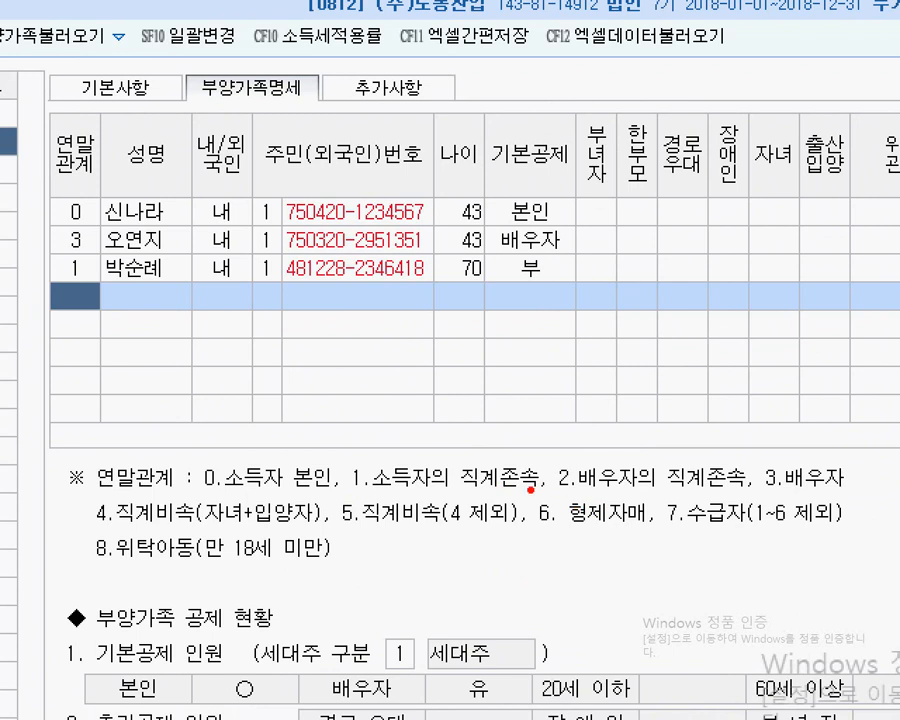
drag(530, 489, 668, 547)
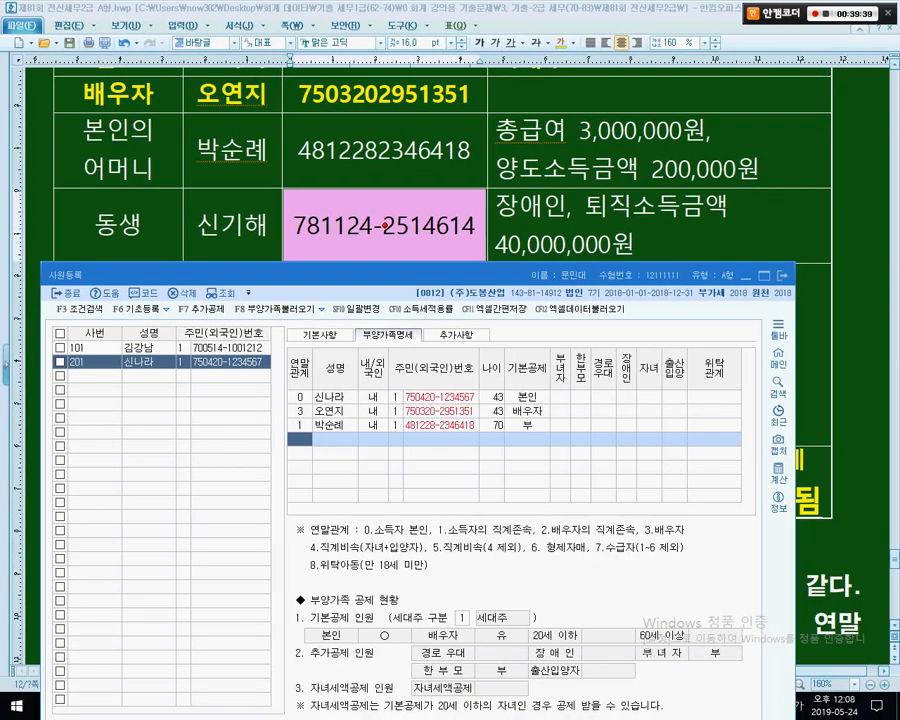
text(6)
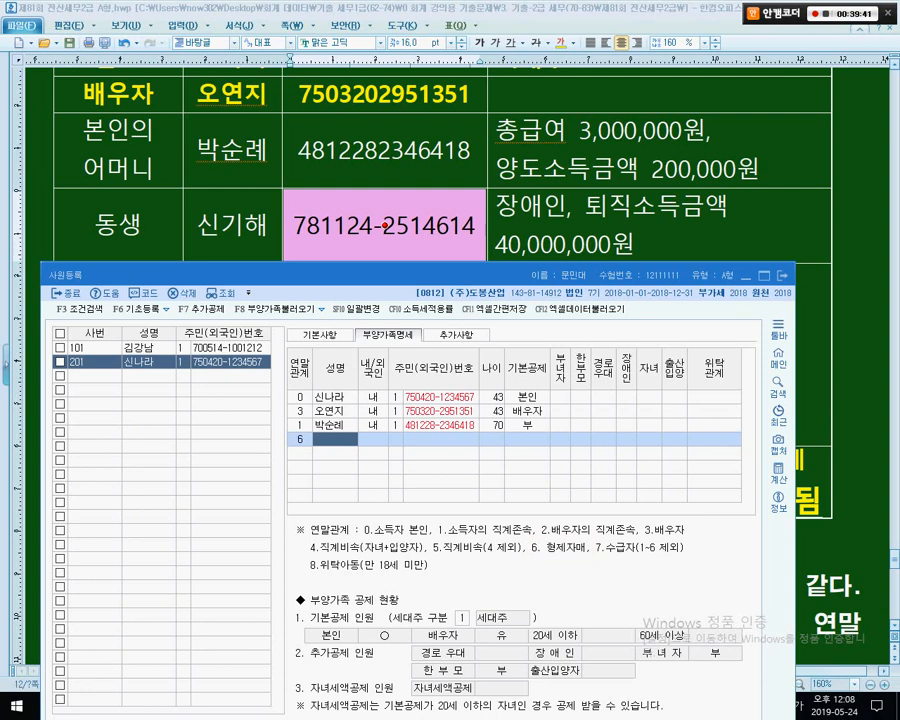
text(신기해)
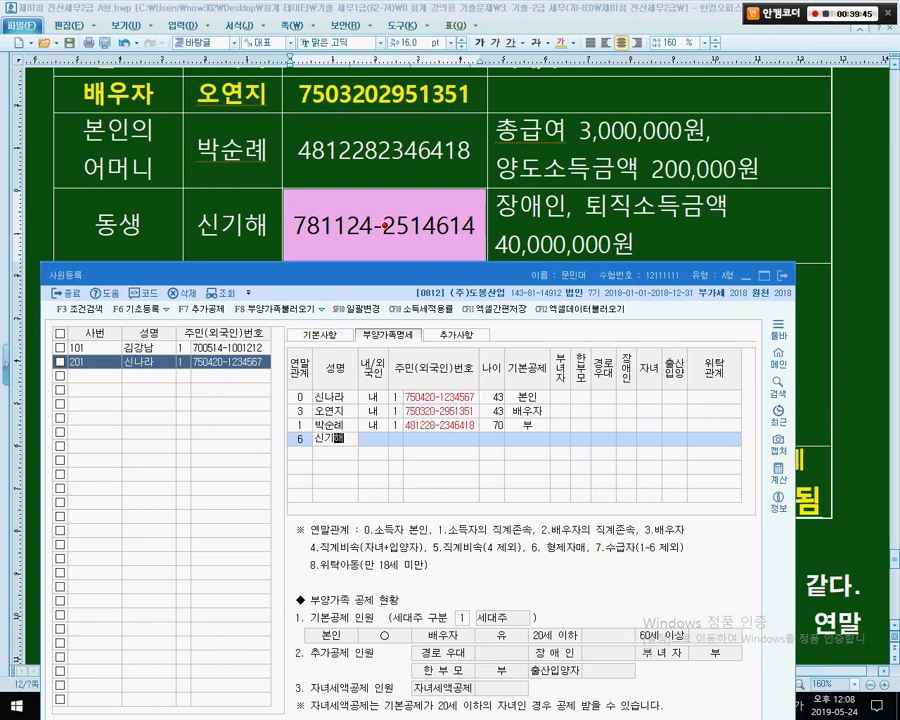
key(Return)
key(Return)
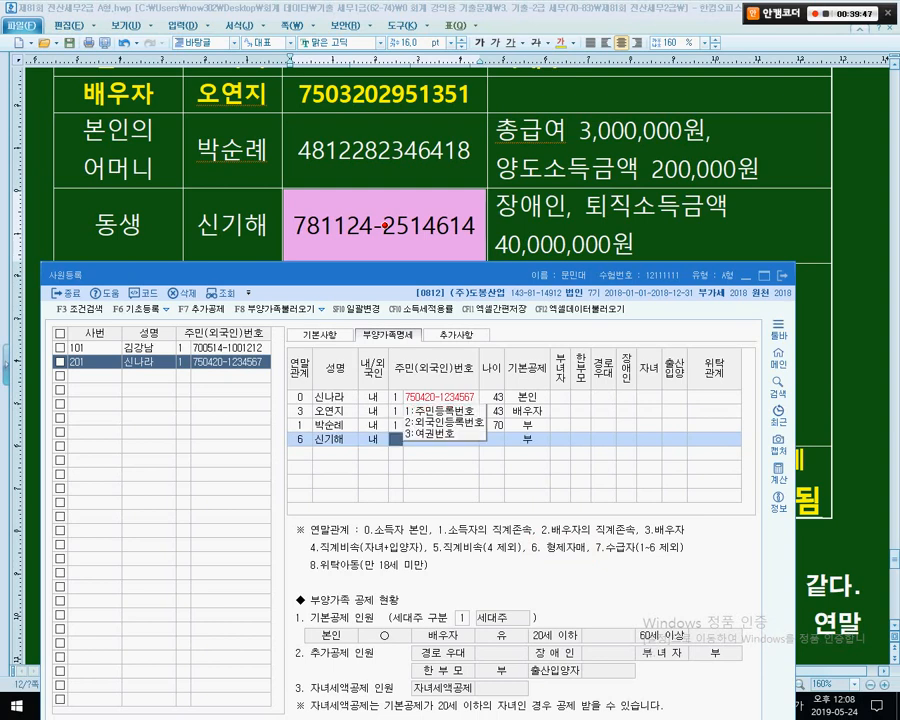
key(Return)
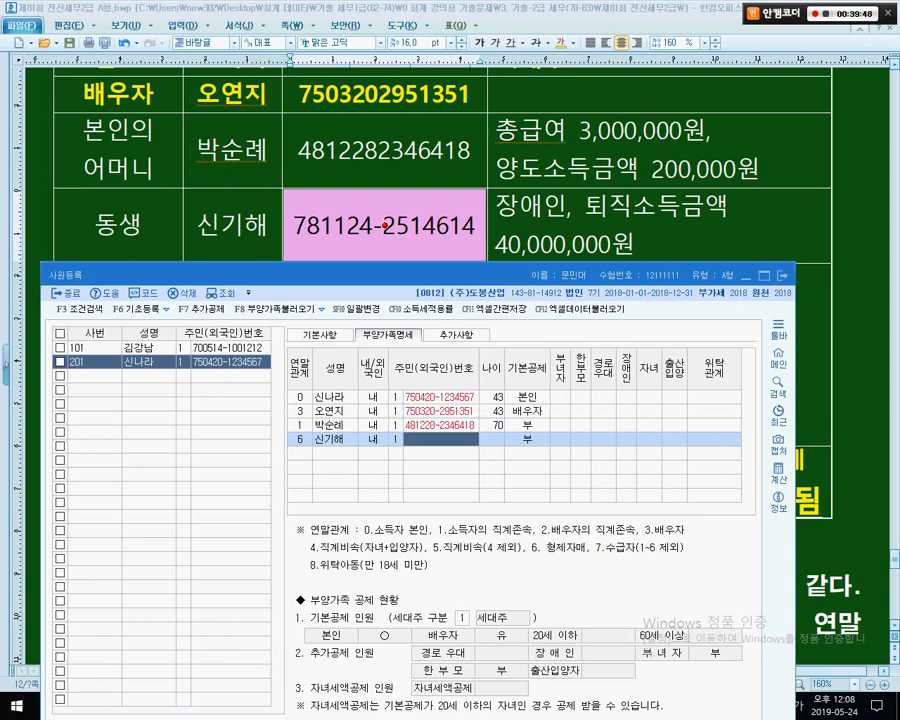
Remove the hyphen from the 동생's 주민등록번호 in the Hangul table, copy the number and paste it into the sibling's 부양가족명세 row.
click(385, 226)
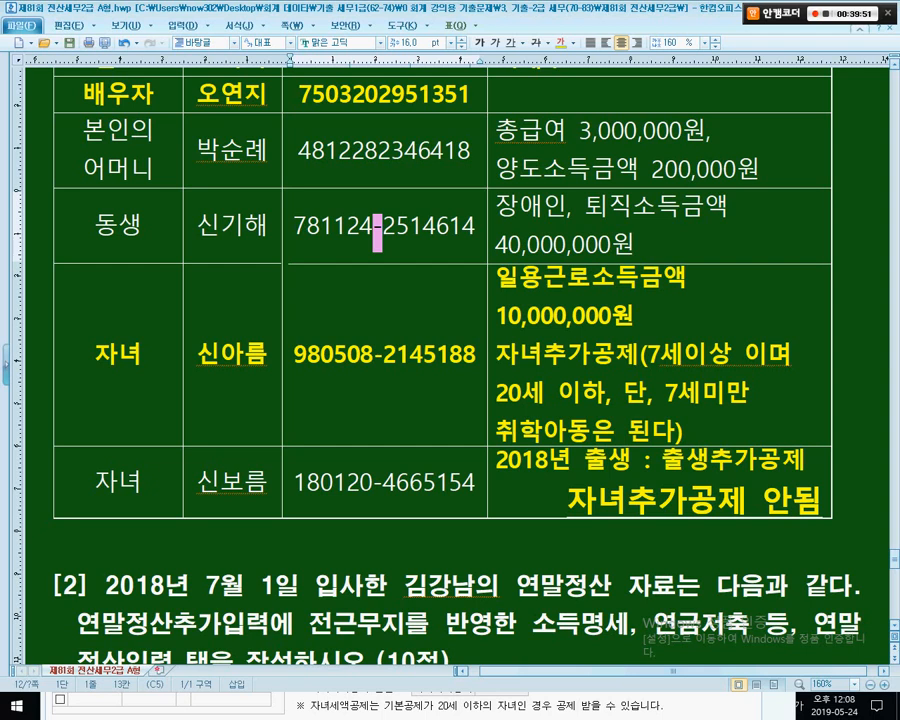
key(Delete)
drag(298, 226, 470, 226)
key(alt+Tab)
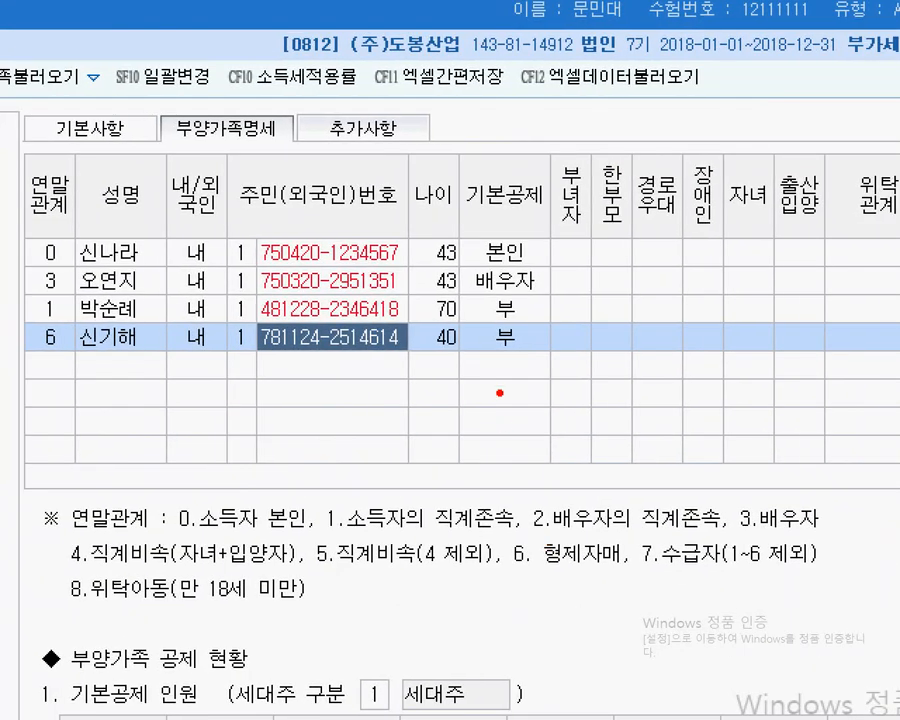
Zoom in, circle the sibling's 기본공제 부 in red and cross out the additional deduction columns with lines and arrows, then close the annotation.
mouse_move(509, 368)
mouse_down()
mouse_move(474, 345)
mouse_move(500, 321)
mouse_move(511, 364)
mouse_up()
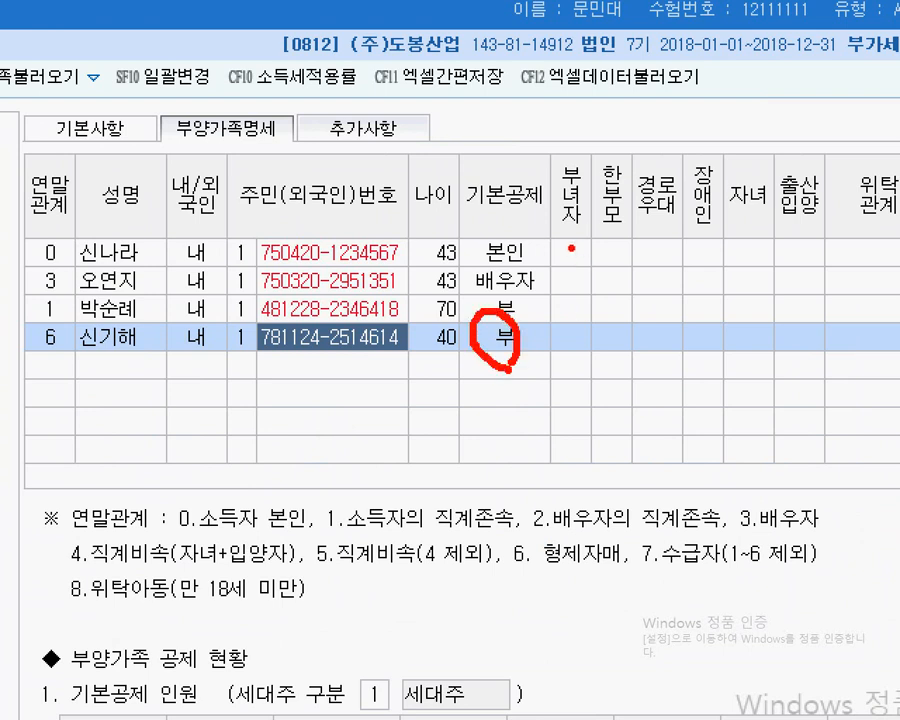
drag(563, 240, 777, 315)
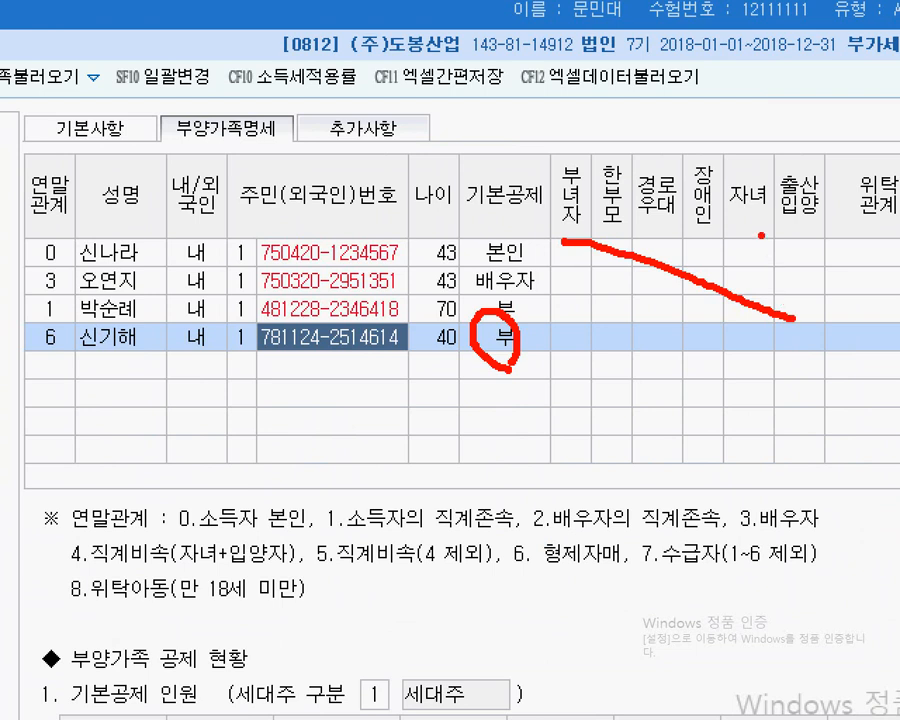
drag(760, 235, 660, 332)
drag(423, 291, 560, 349)
drag(628, 292, 840, 245)
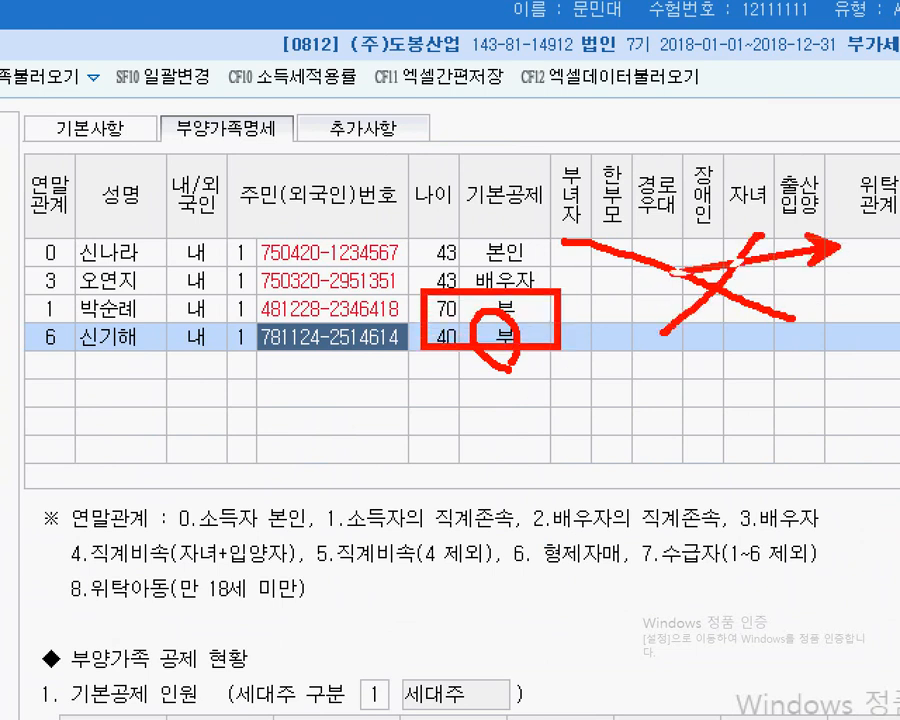
drag(568, 340, 855, 342)
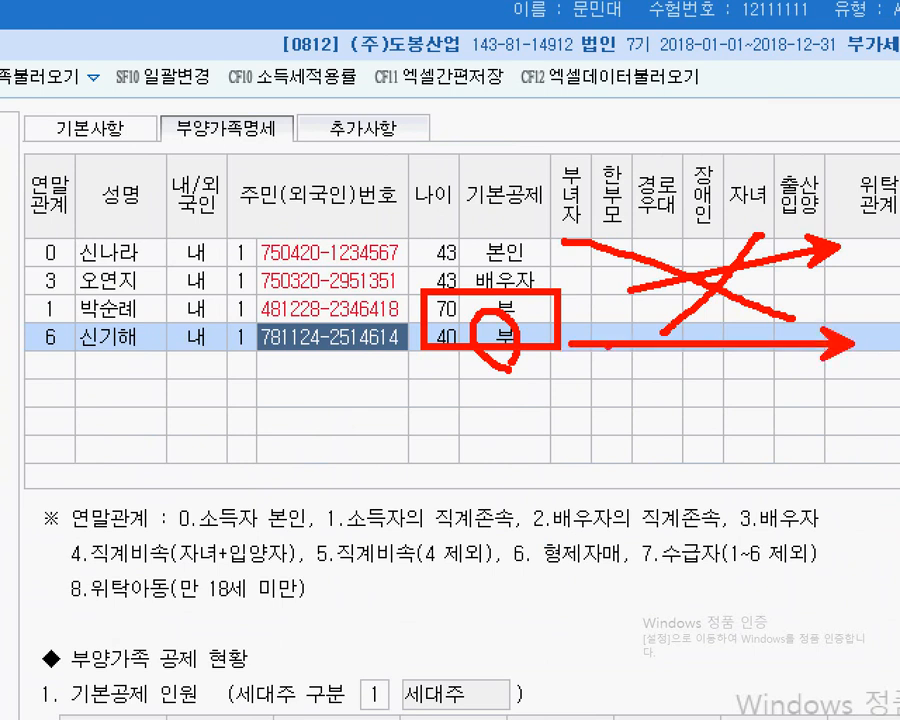
key(Escape)
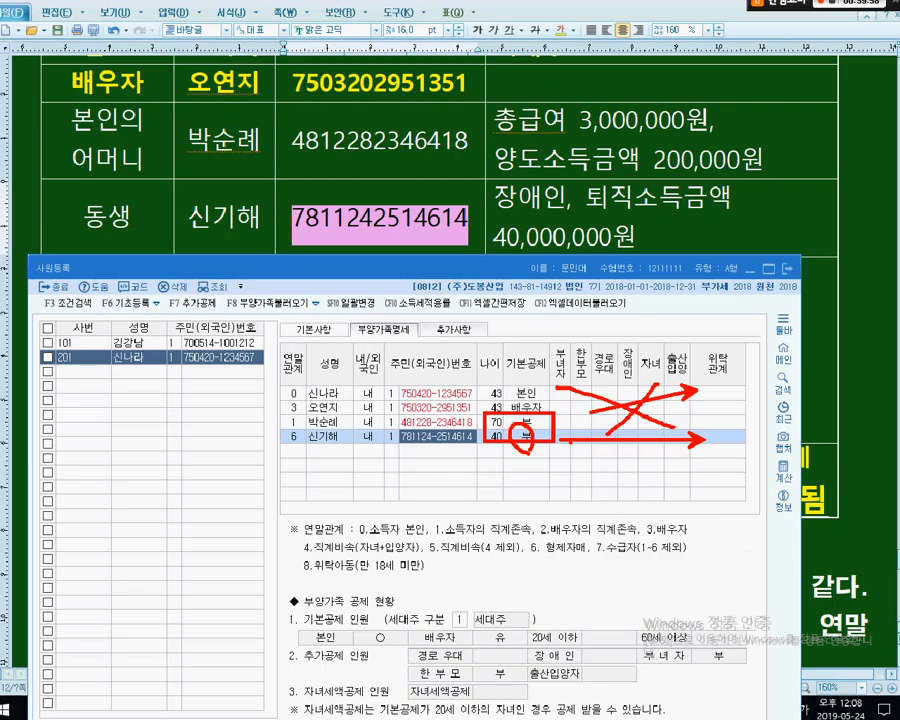
Bring the first 자녀 row into view above the 사원등록 window and box relation code 4.직계비속(자녀+입양자) in red.
drag(445, 265, 445, 355)
click(447, 232)
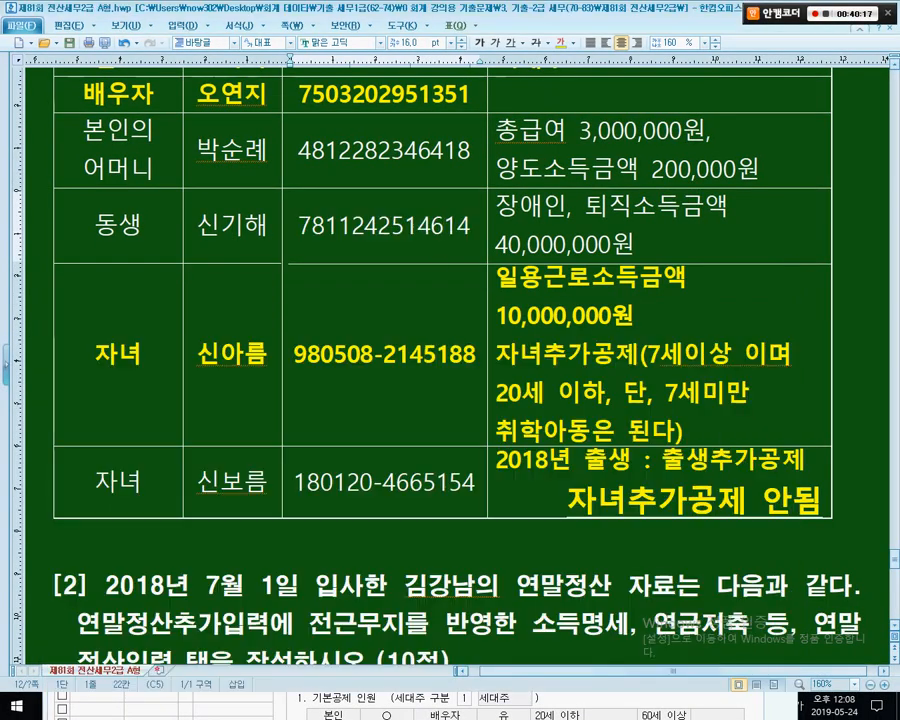
scroll(447, 232, down, 2)
key(alt+Tab)
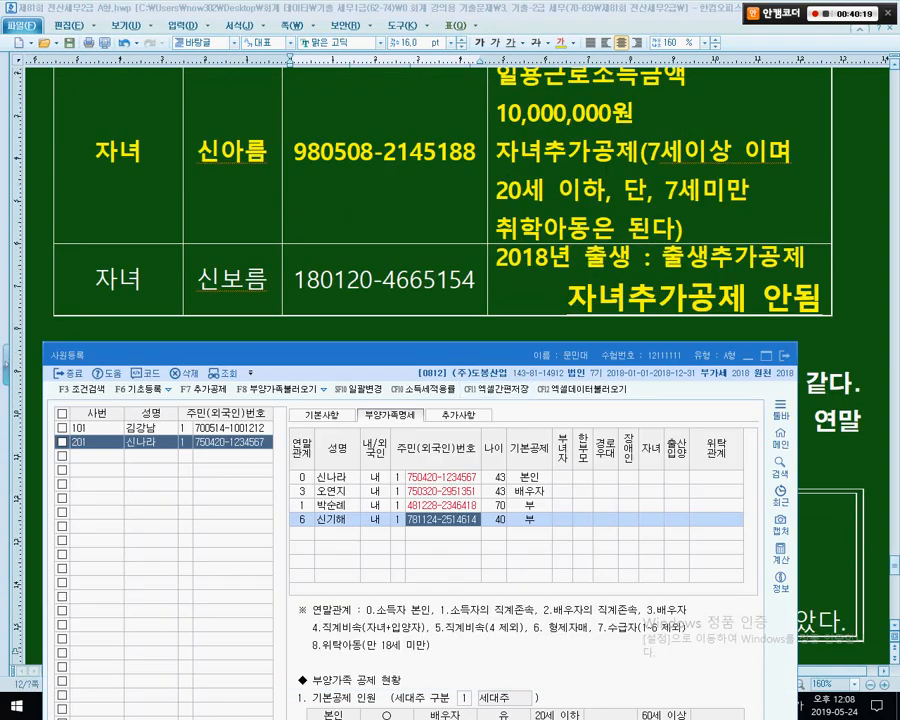
drag(430, 355, 446, 225)
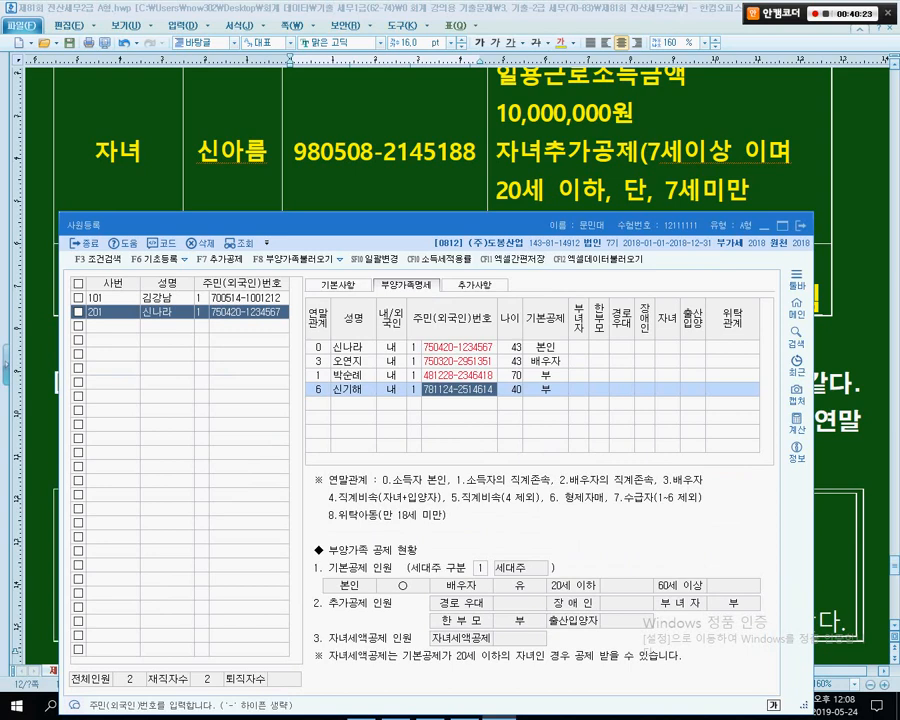
key(ctrl)
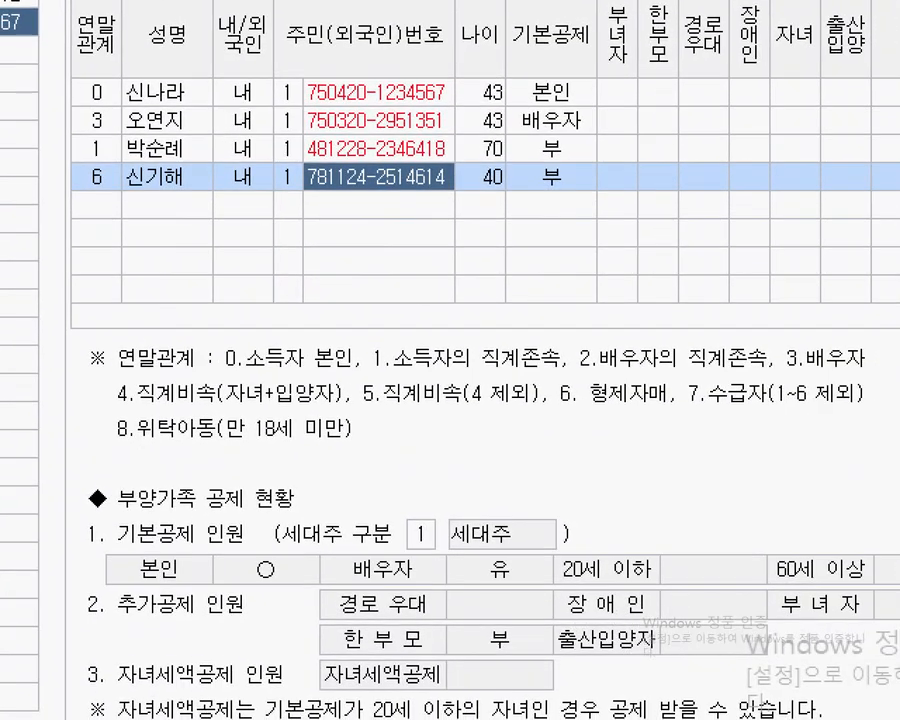
drag(111, 375, 351, 414)
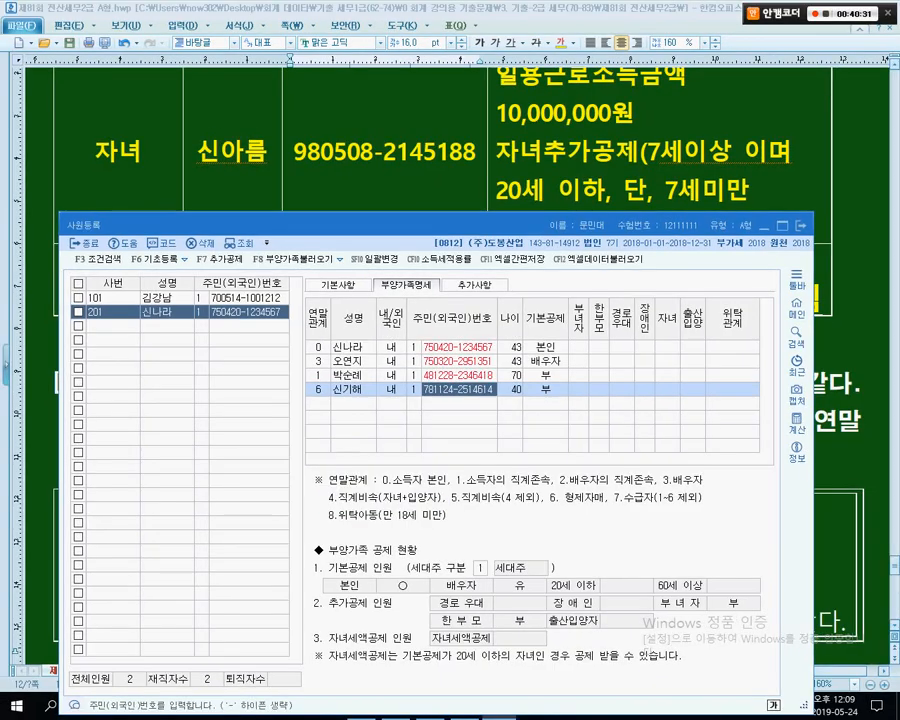
Add the first 자녀 in a new 부양가족명세 row with relation 4, the child's name, 내국인 and number type 1:주민등록번호.
key(Return)
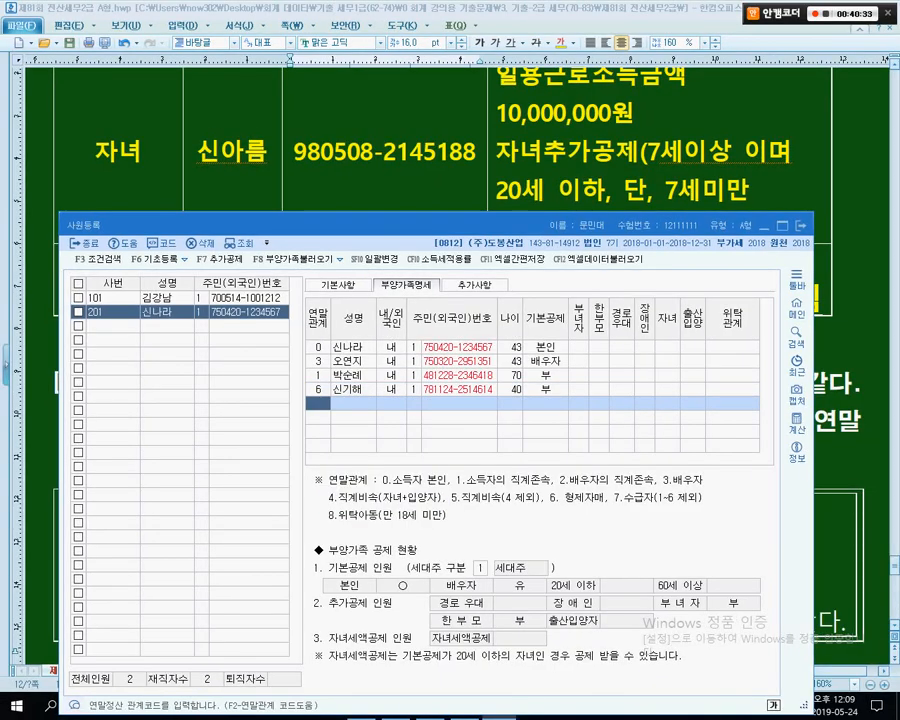
text(4)
key(Return)
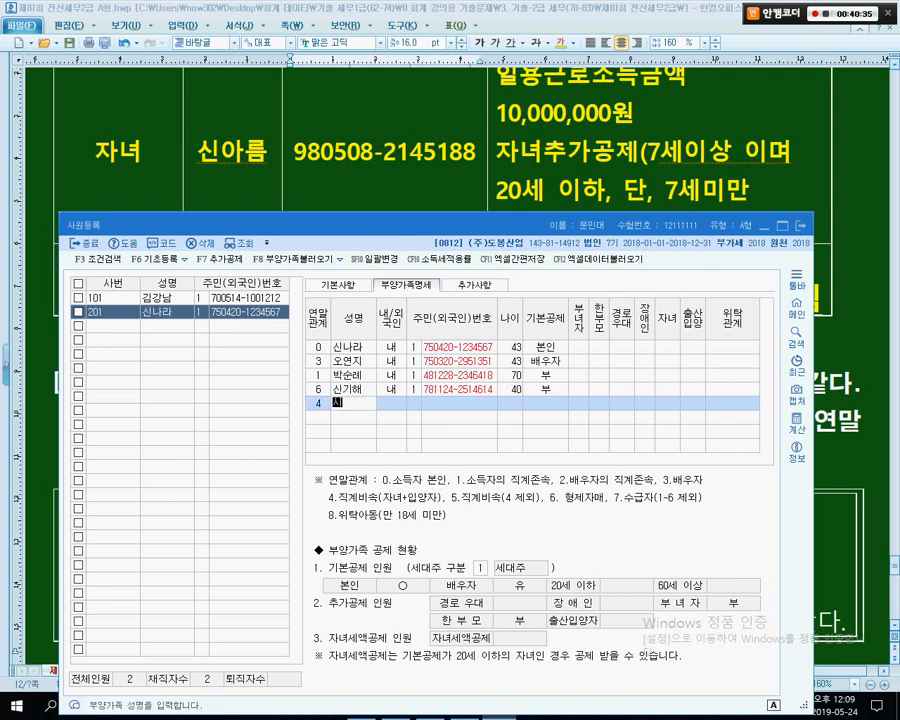
text(신아름)
key(Return)
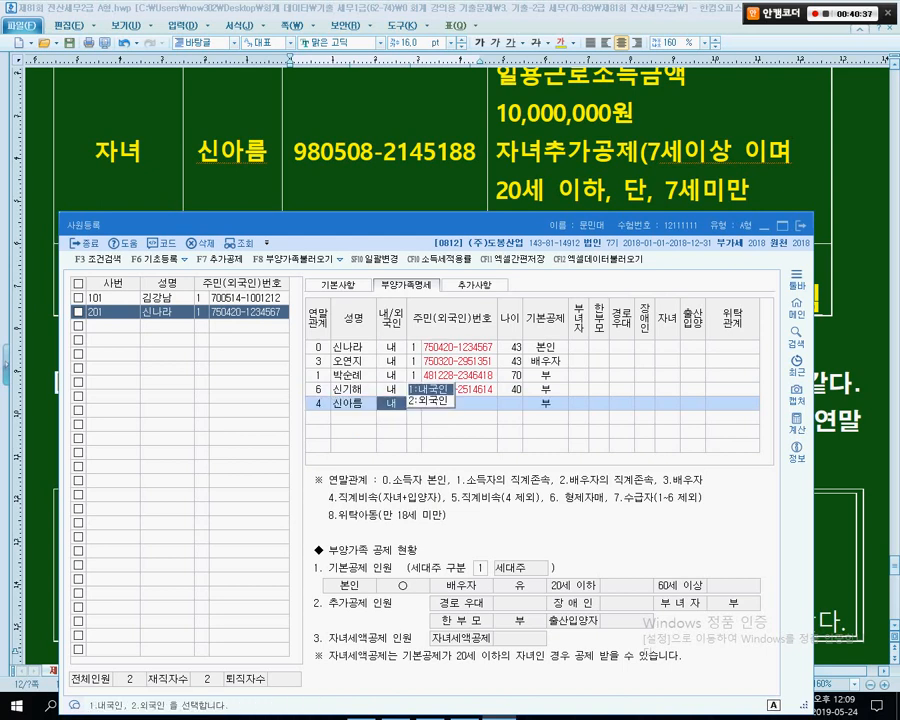
key(Return)
key(Return)
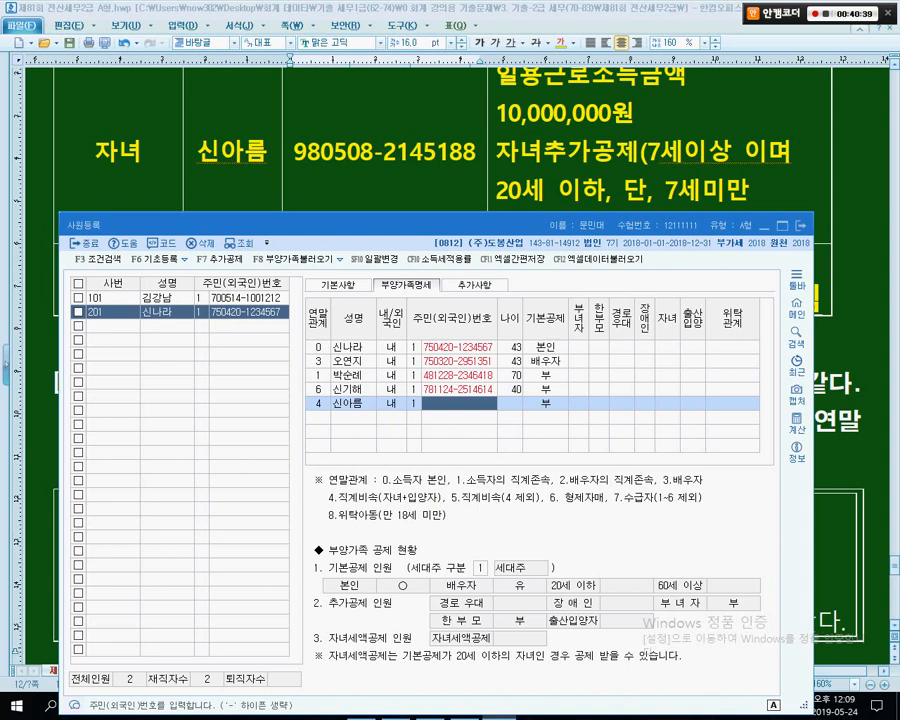
Remove the hyphen from the first child's 주민등록번호 in the Hangul table, copy the number and paste it into the child's 부양가족명세 row.
key(alt+Tab)
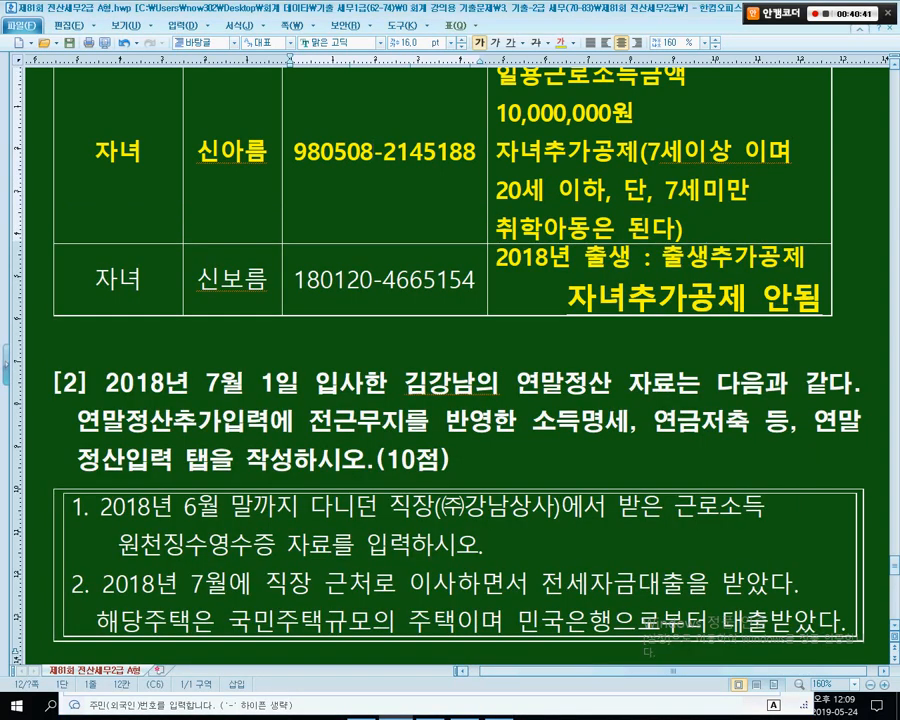
key(BackSpace)
drag(298, 153, 471, 153)
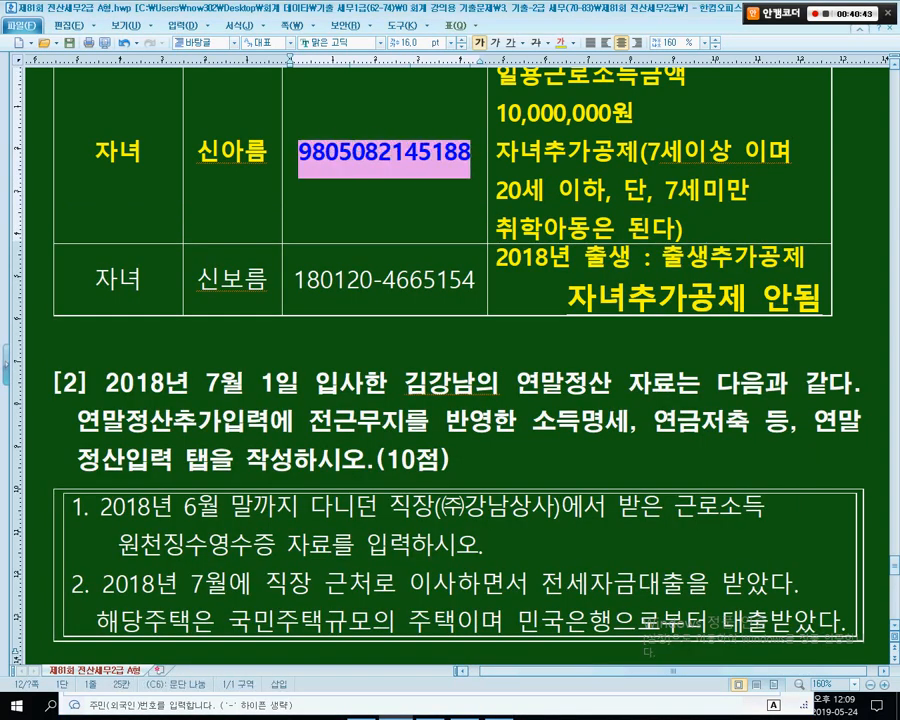
key(ctrl+c)
key(alt+Tab)
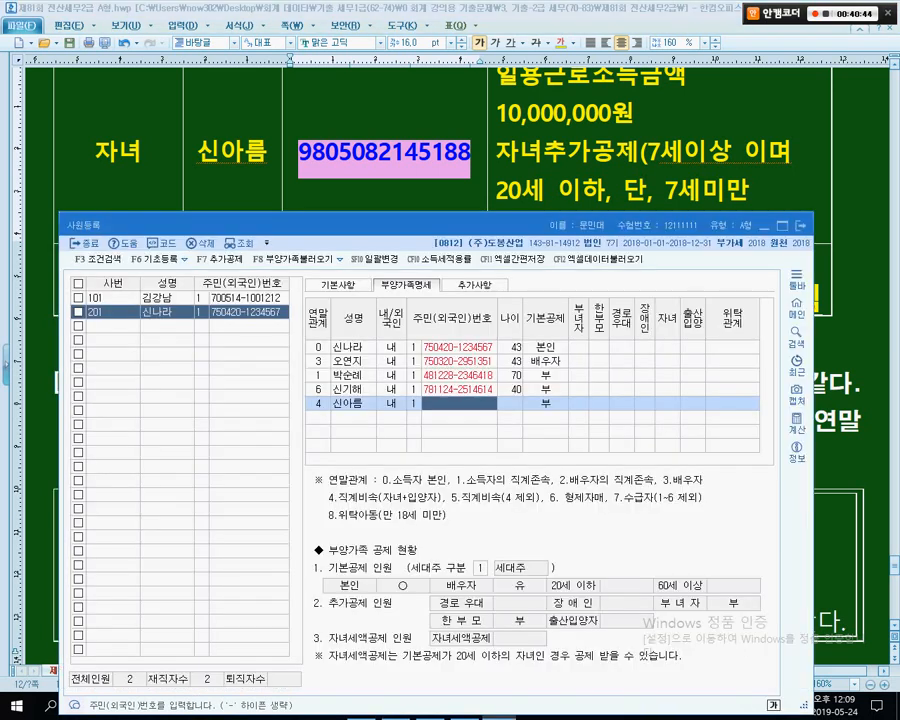
key(ctrl+v)
key(Return)
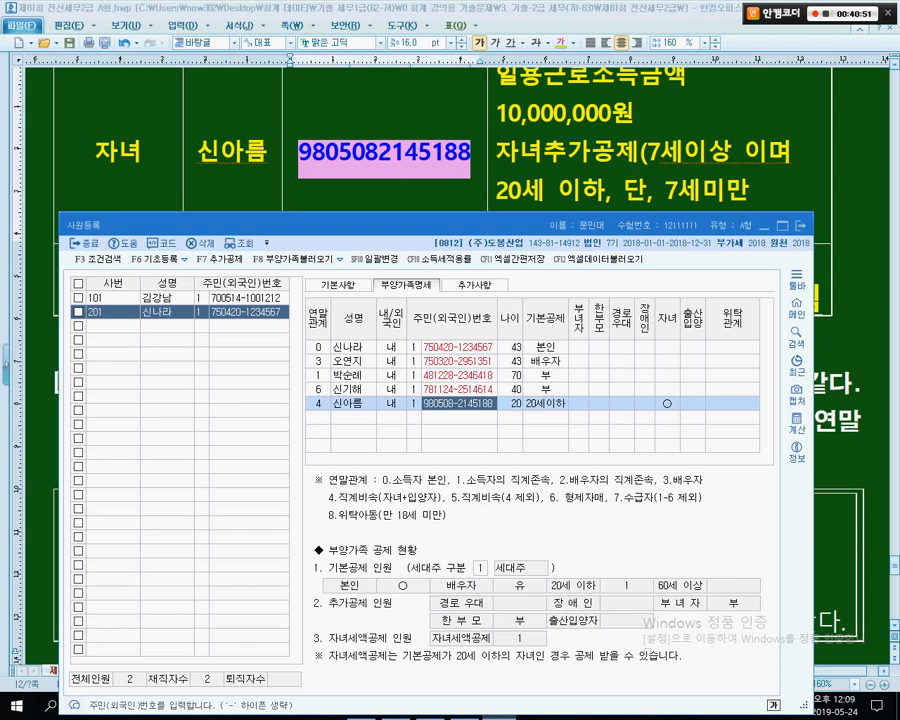
Box the 자녀추가공제 remark and the 자녀 column in red, then bring the second 자녀 row into view above the 사원등록 window.
mouse_move(496, 137)
mouse_down()
mouse_move(560, 170)
mouse_move(797, 171)
mouse_up()
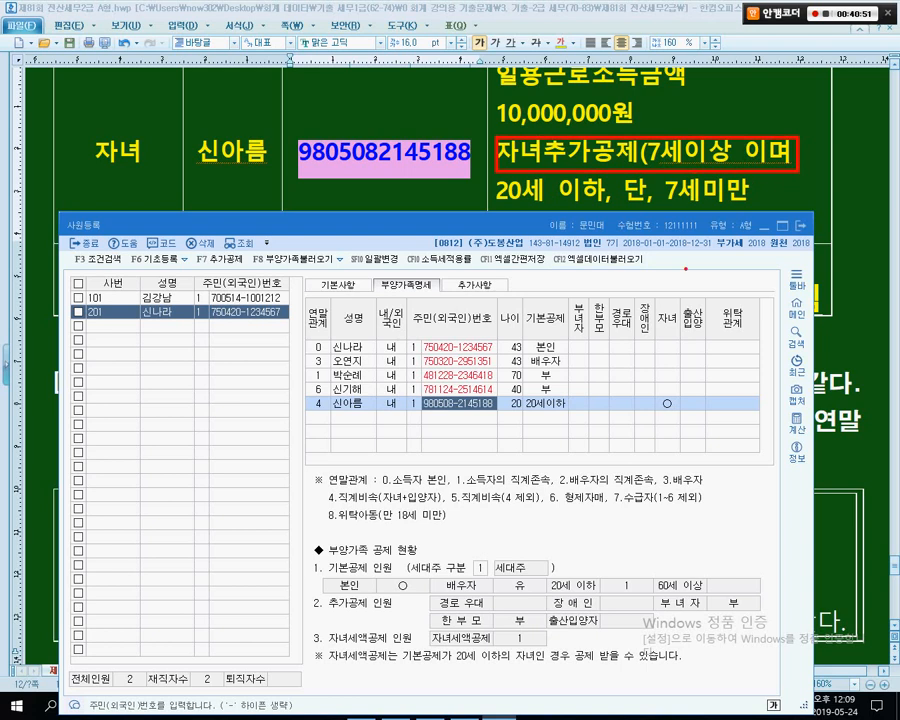
drag(653, 291, 689, 421)
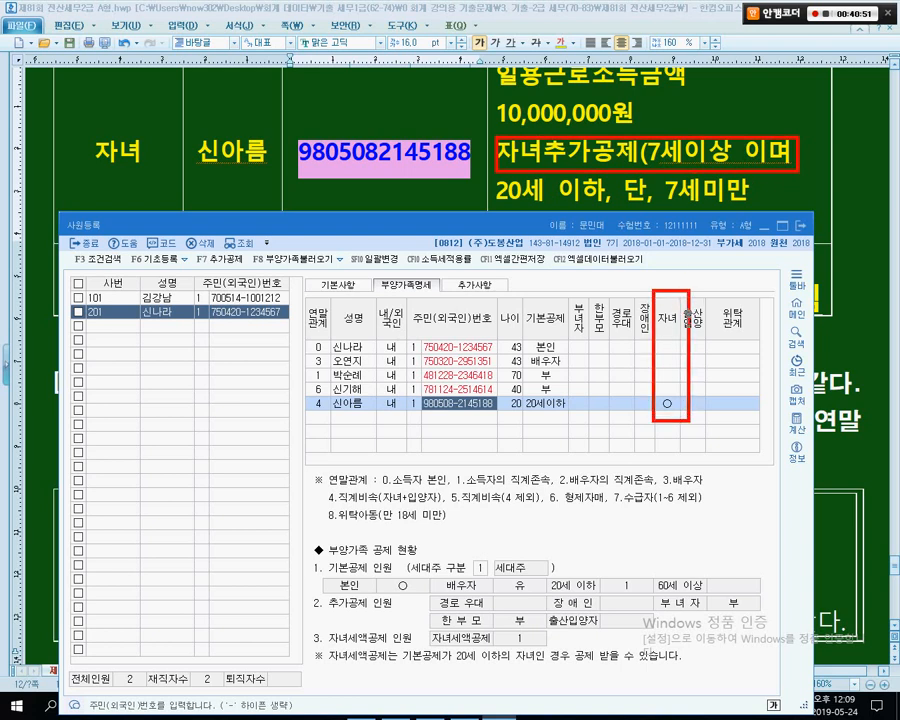
mouse_move(681, 252)
mouse_down()
mouse_move(662, 254)
mouse_move(660, 240)
mouse_move(661, 272)
mouse_up()
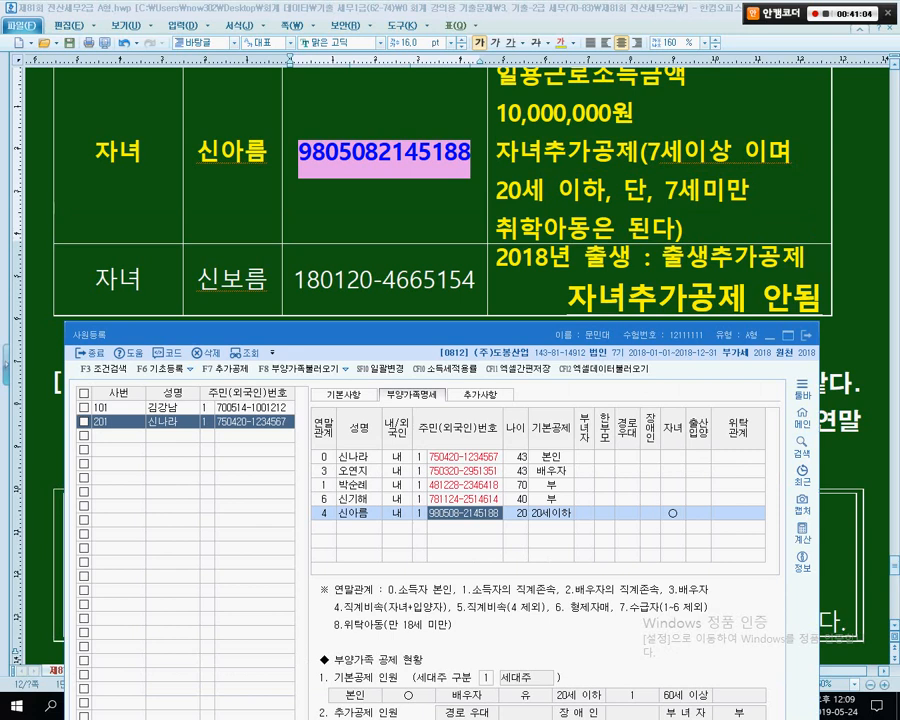
Make the second child's relation, name and 주민등록번호 cells in the Hangul table bold and yellow.
drag(118, 280, 385, 280)
click(560, 43)
key(ctrl+b)
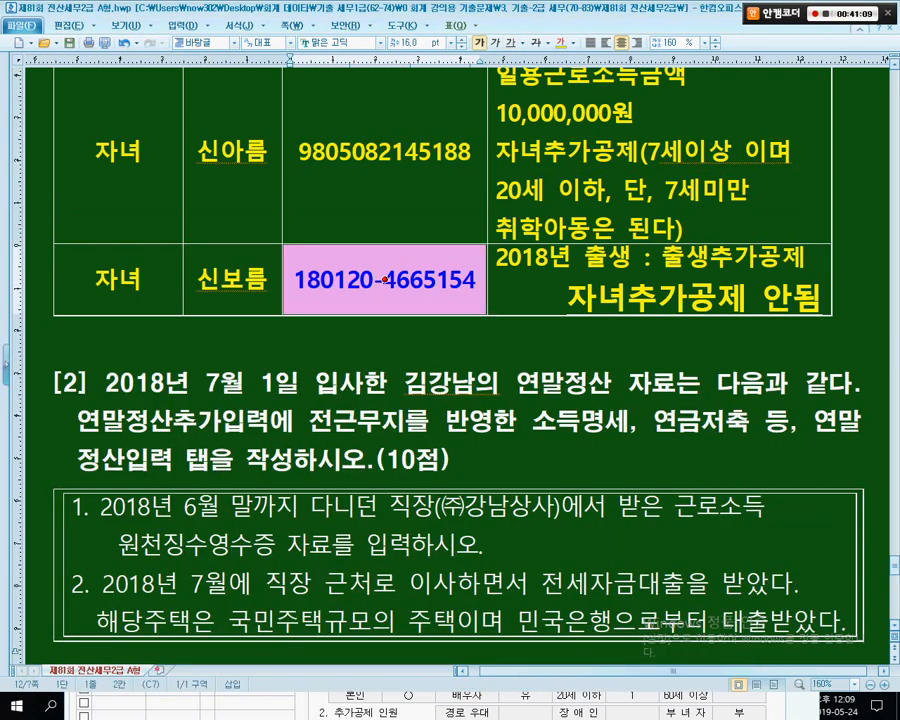
key(Escape)
Add the second 자녀 in a new 부양가족명세 row with relation 4, the child's name, 내국인 and number type 1:주민등록번호.
key(alt+Tab)
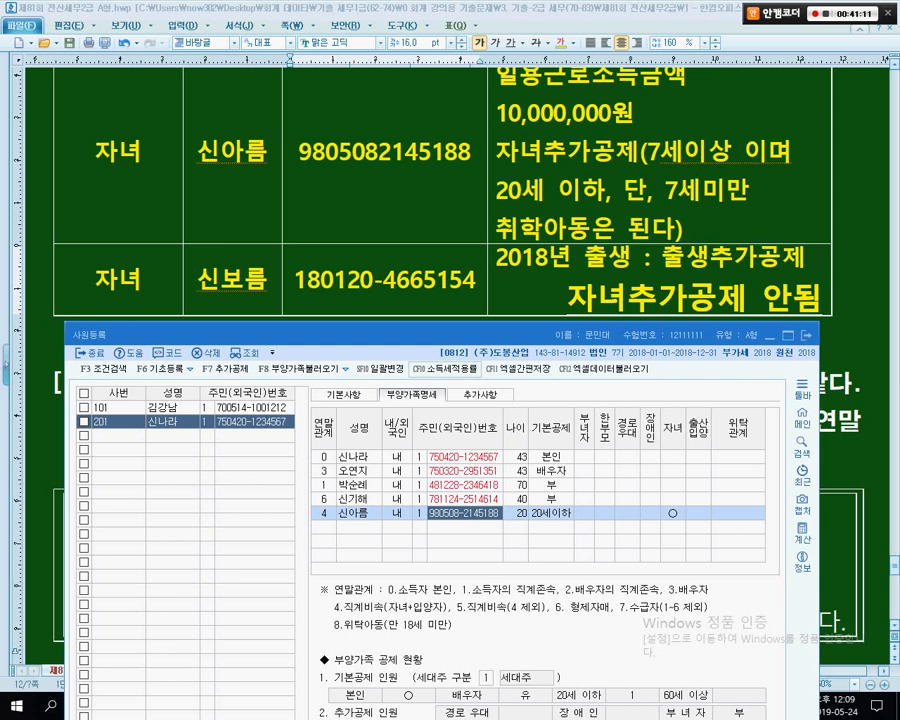
click(323, 527)
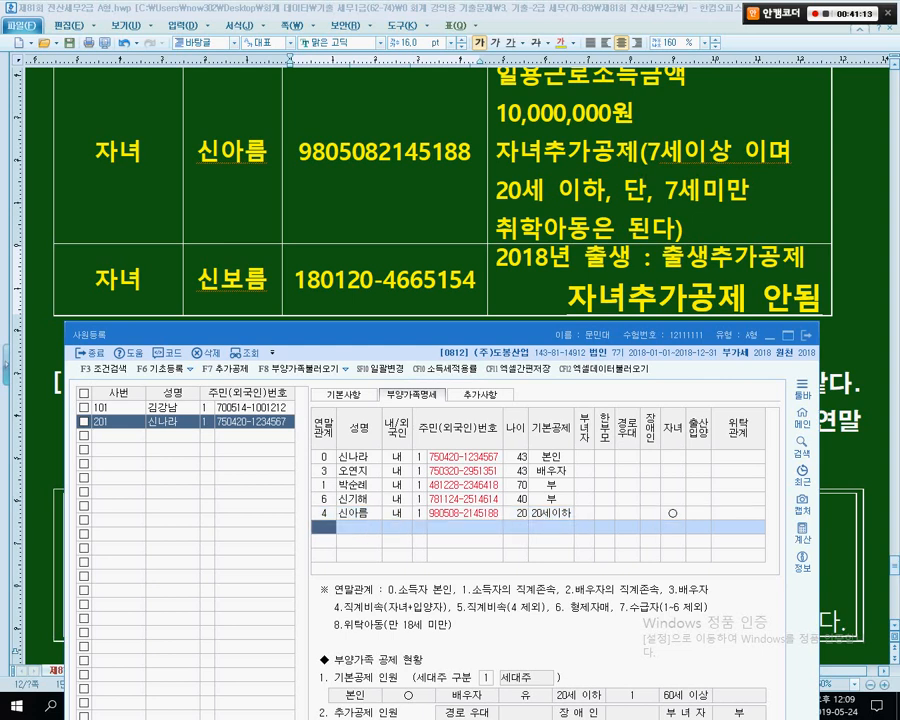
text(4)
key(Return)
text(신보름)
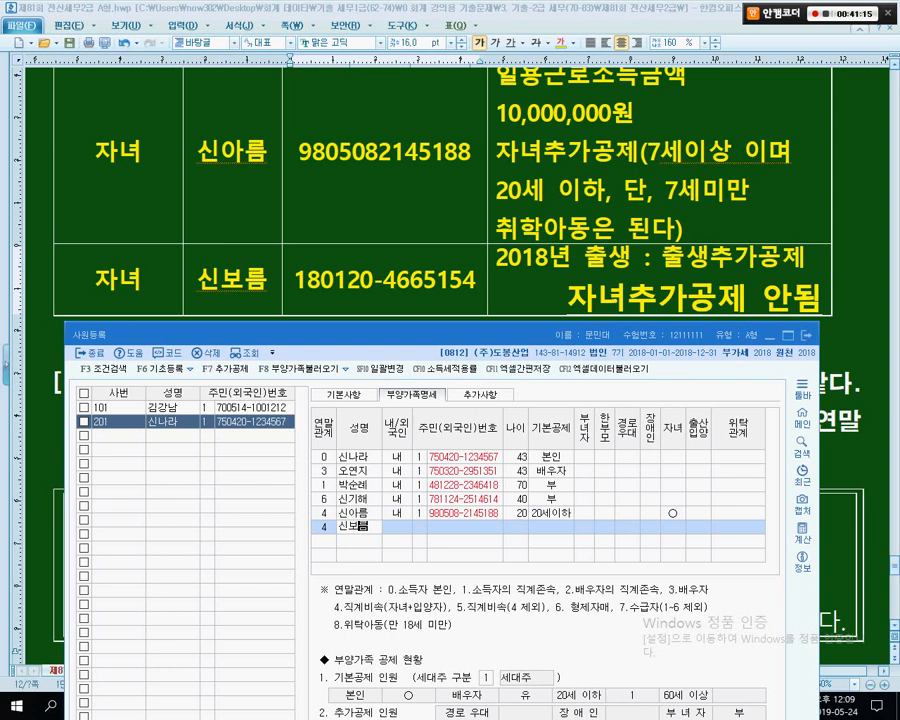
key(Return)
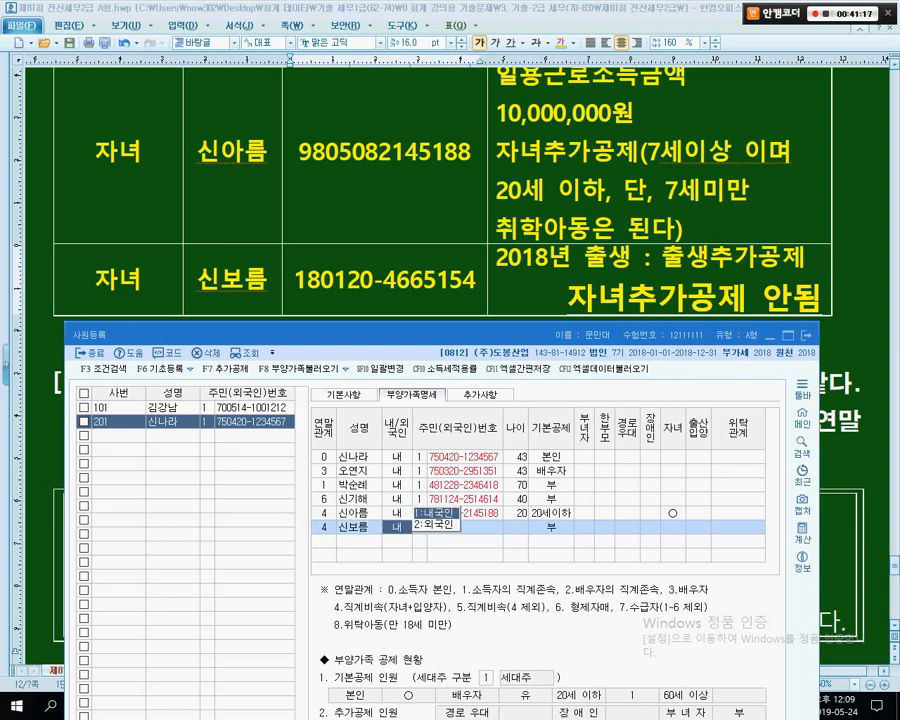
key(Return)
key(Return)
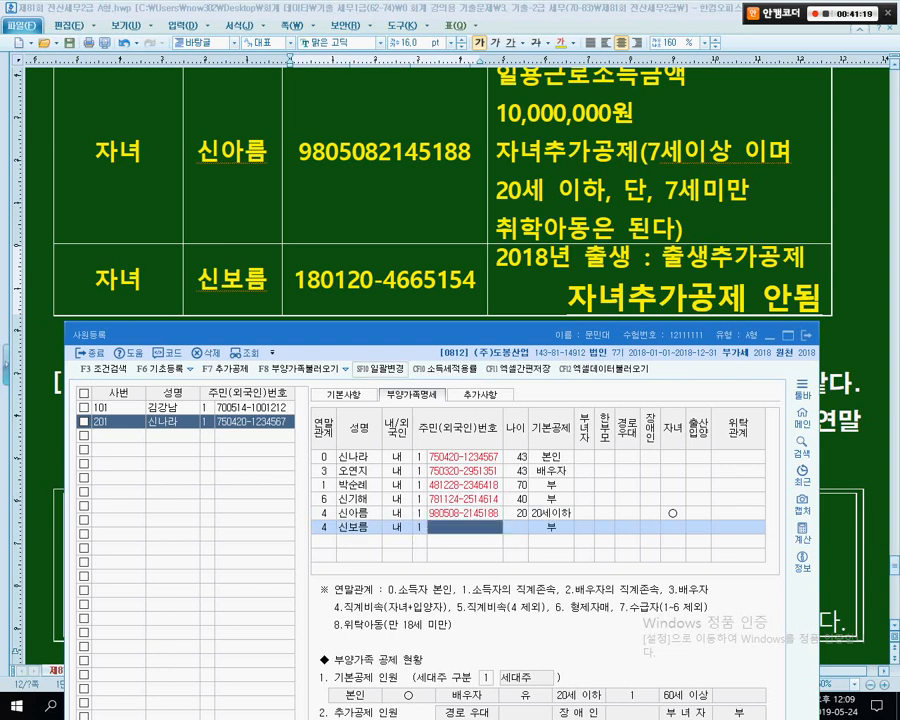
Remove the hyphen from the second child's 주민등록번호 in the Hangul table, copy the number and paste it into the child's 부양가족명세 row.
click(371, 280)
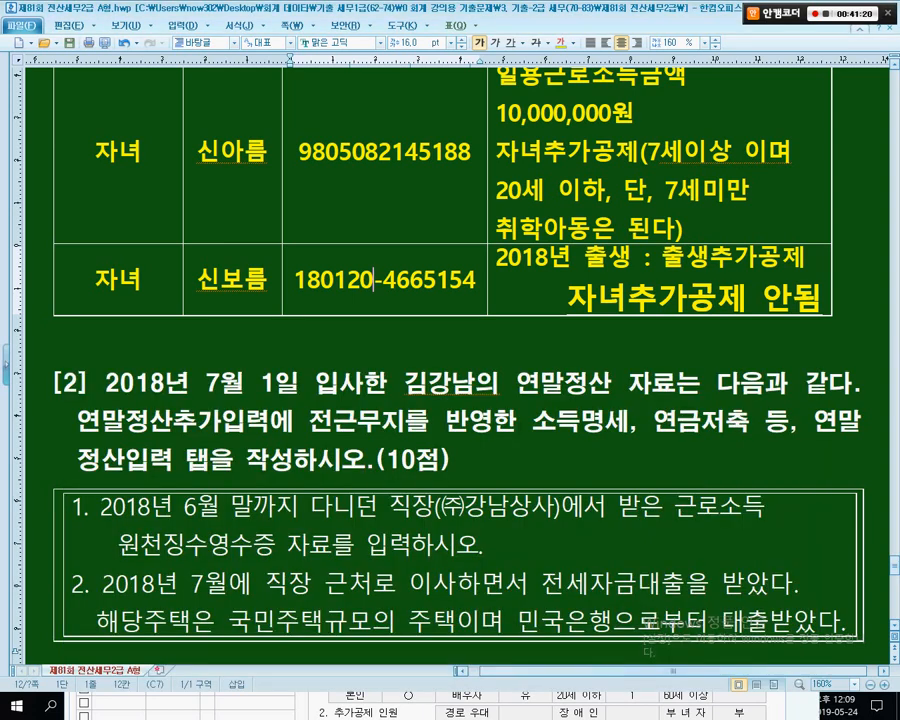
key(Delete)
drag(299, 281, 472, 282)
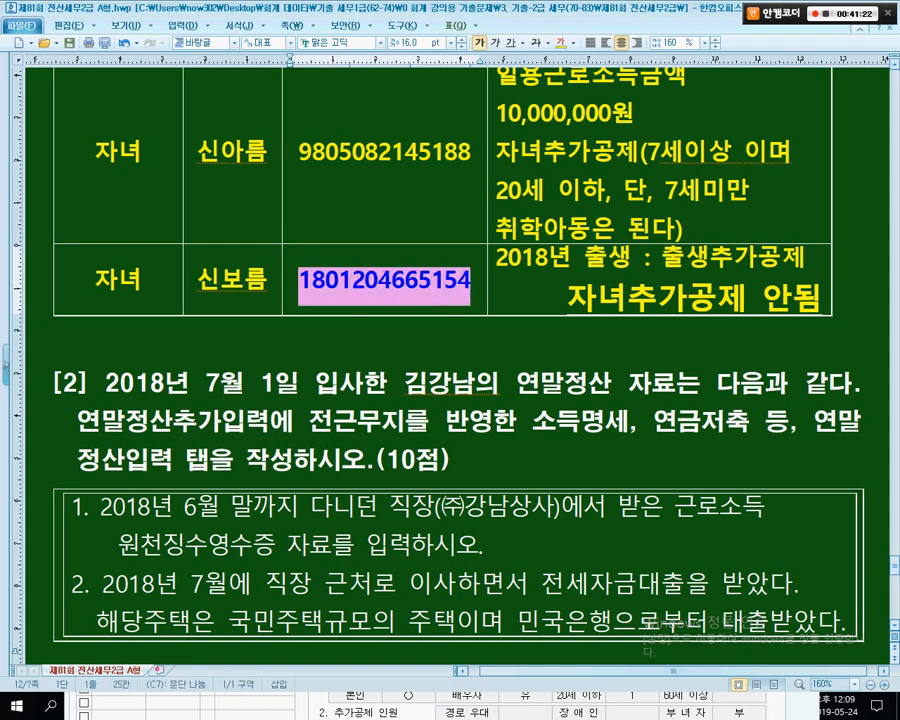
key(alt+Tab)
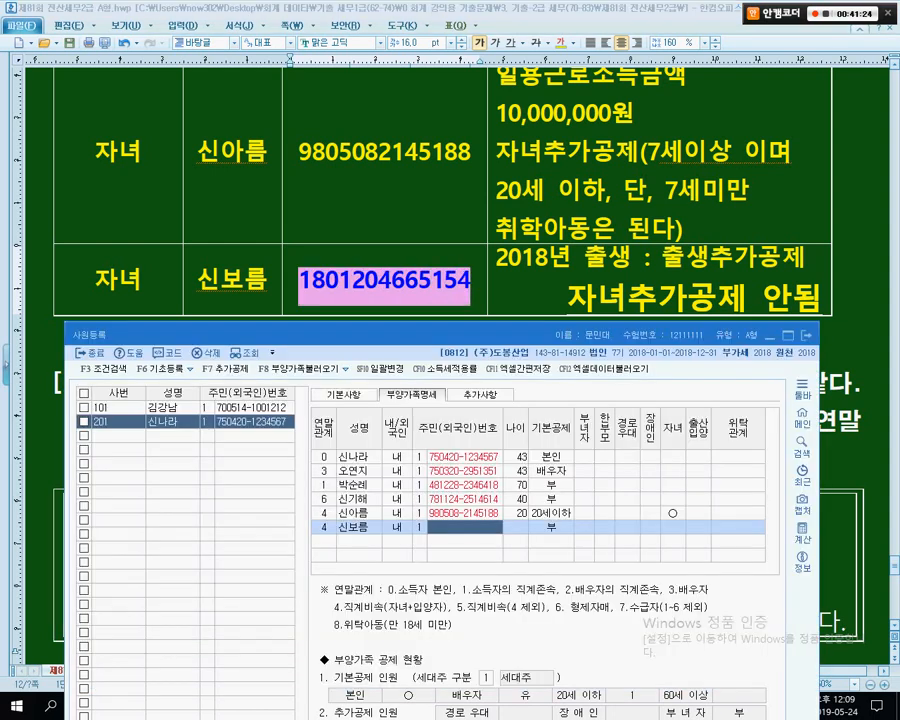
key(ctrl+v)
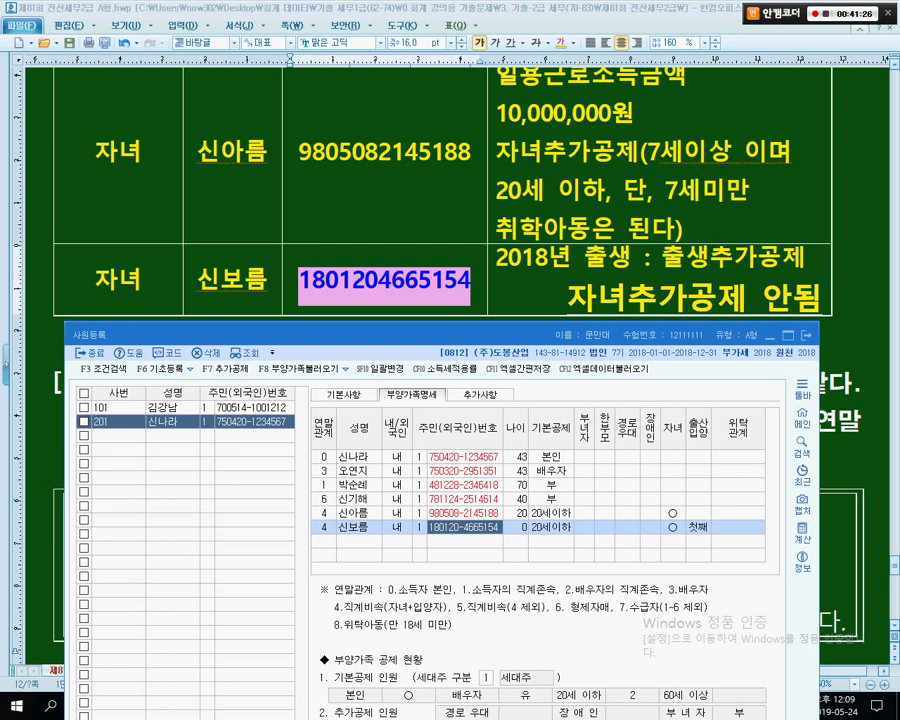
Set the second child's 출산입양 to 2:둘째, and highlight each 자녀 row in the Hangul table to compare the two children.
click(698, 527)
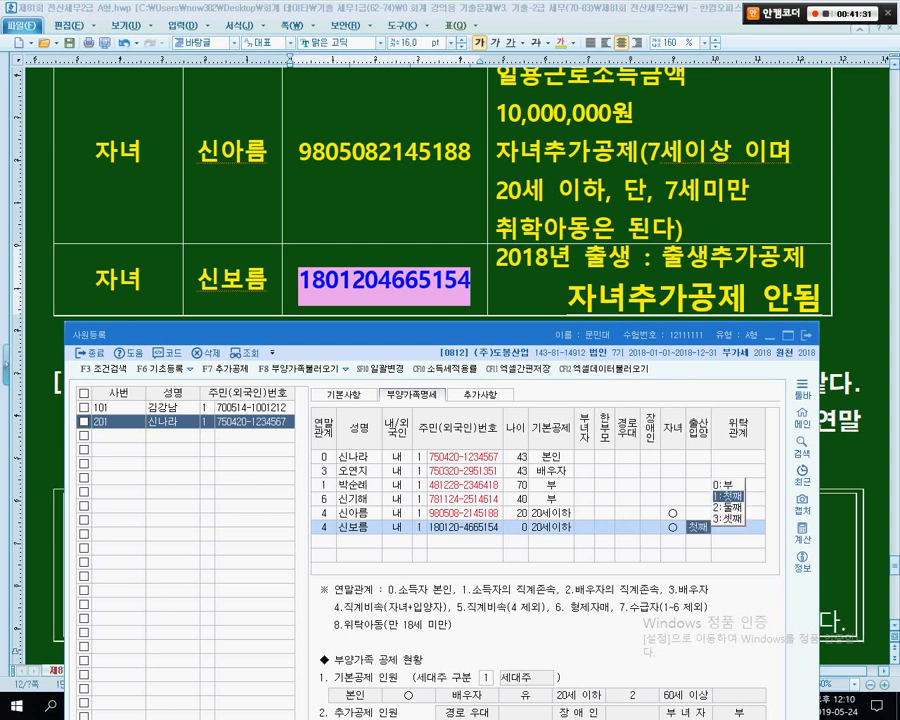
key(2)
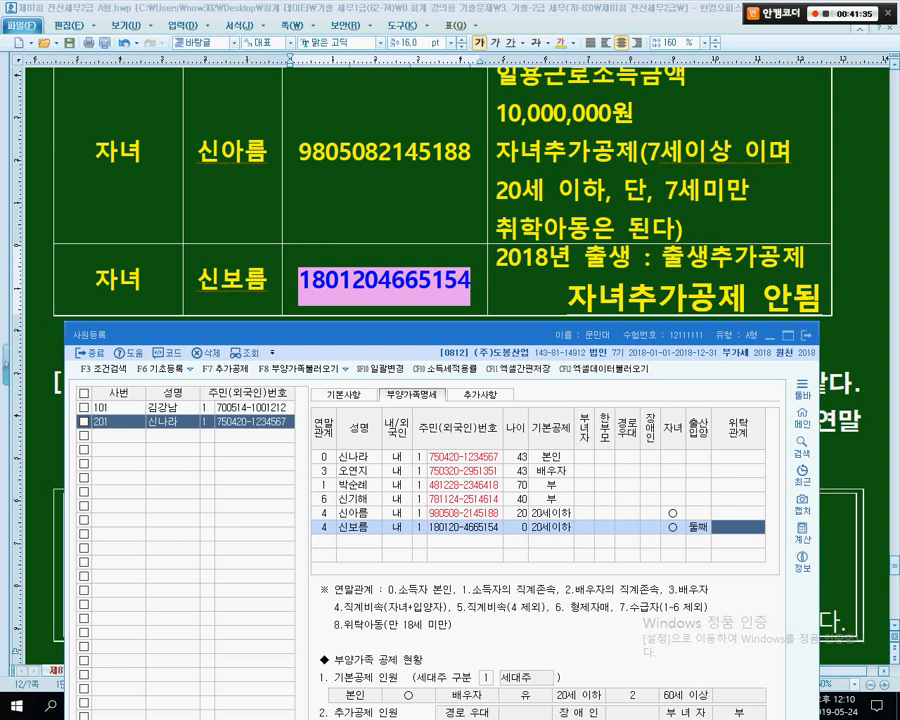
mouse_move(430, 334)
mouse_down()
mouse_move(434, 364)
mouse_move(432, 332)
mouse_up()
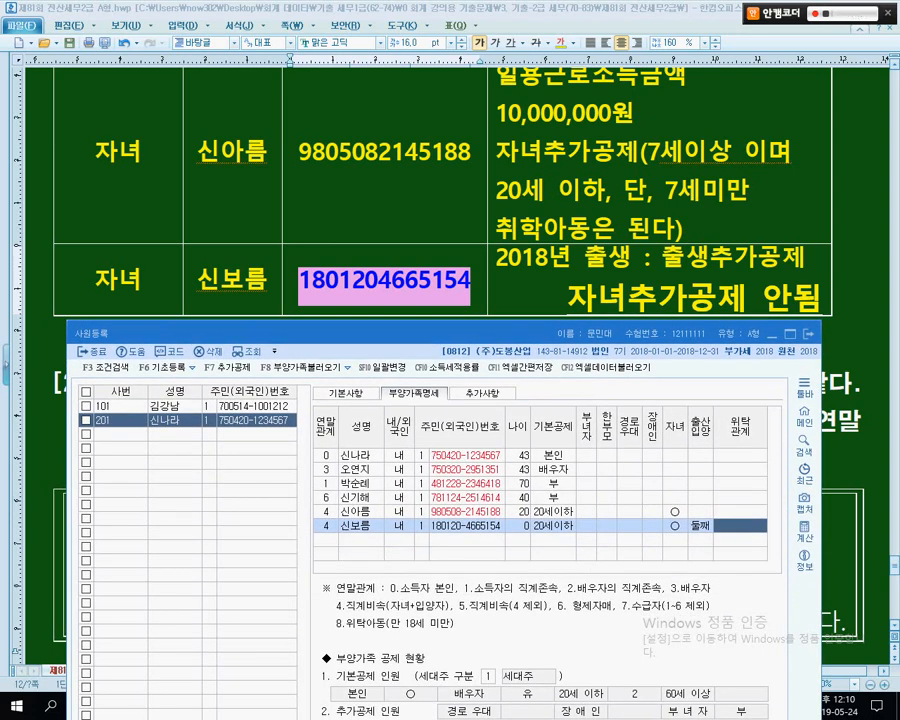
drag(130, 152, 384, 152)
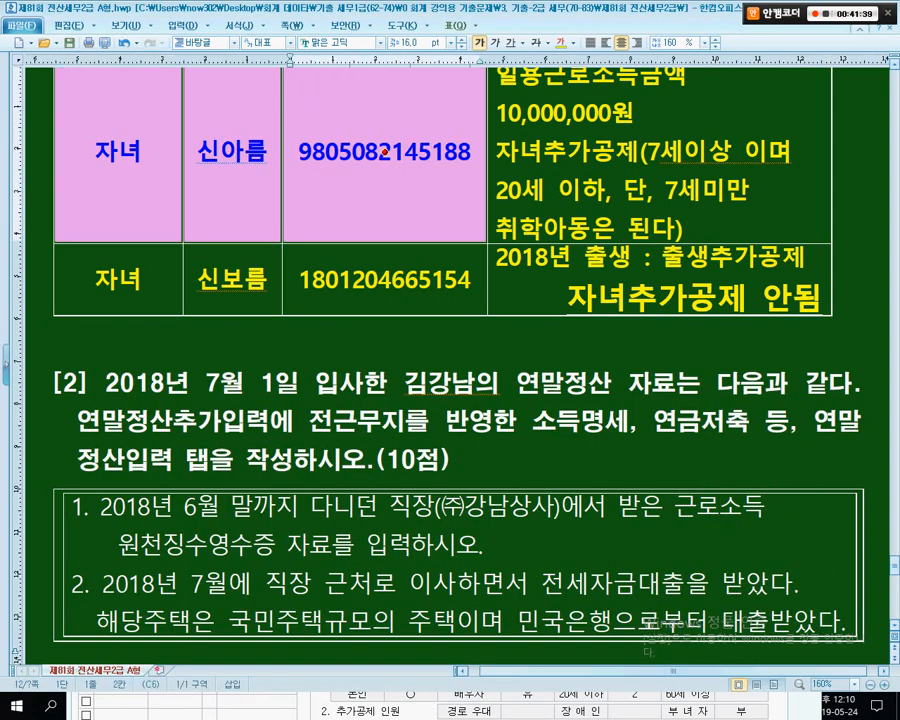
drag(130, 279, 384, 279)
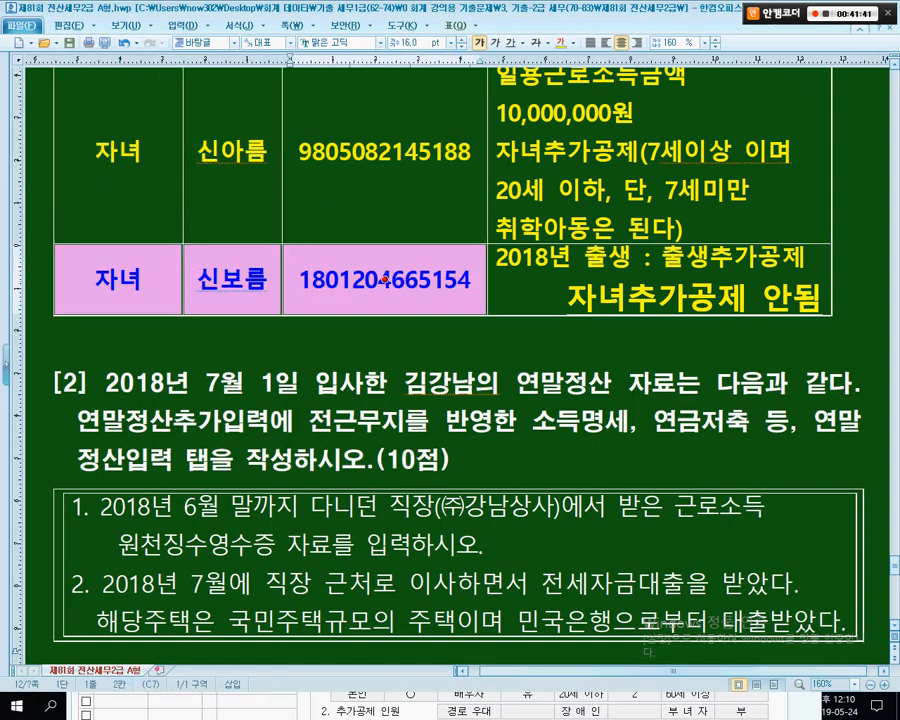
key(alt+Tab)
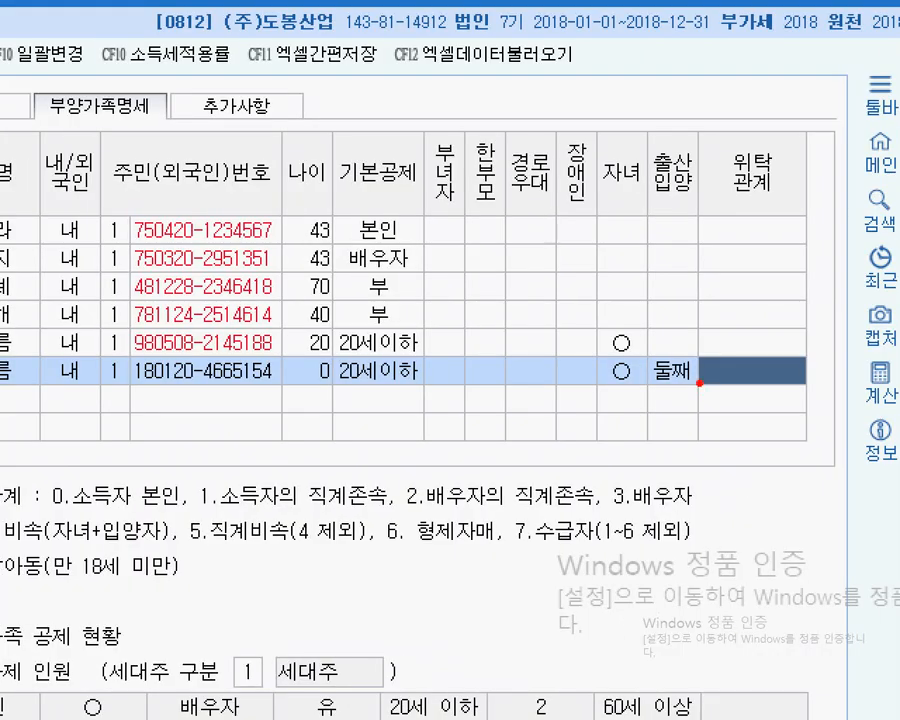
Box the second child's 출산입양 and 자녀 cells in red and draw an arrow to each.
mouse_move(648, 338)
mouse_down()
mouse_move(711, 362)
mouse_move(718, 404)
mouse_move(710, 410)
mouse_move(735, 490)
mouse_up()
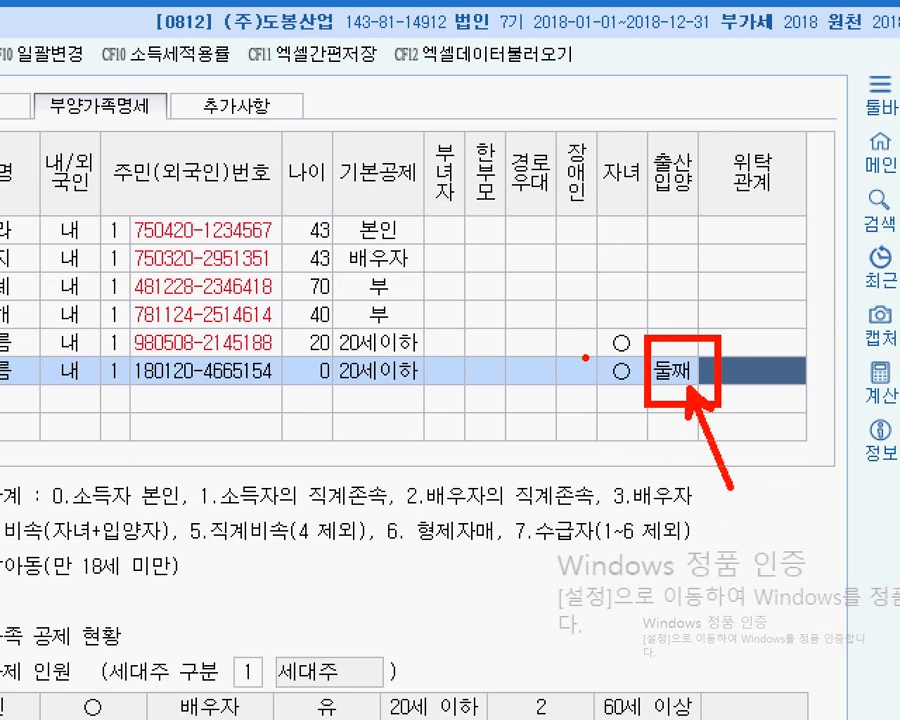
mouse_move(586, 356)
mouse_down()
mouse_move(602, 356)
mouse_move(645, 396)
mouse_move(557, 530)
mouse_up()
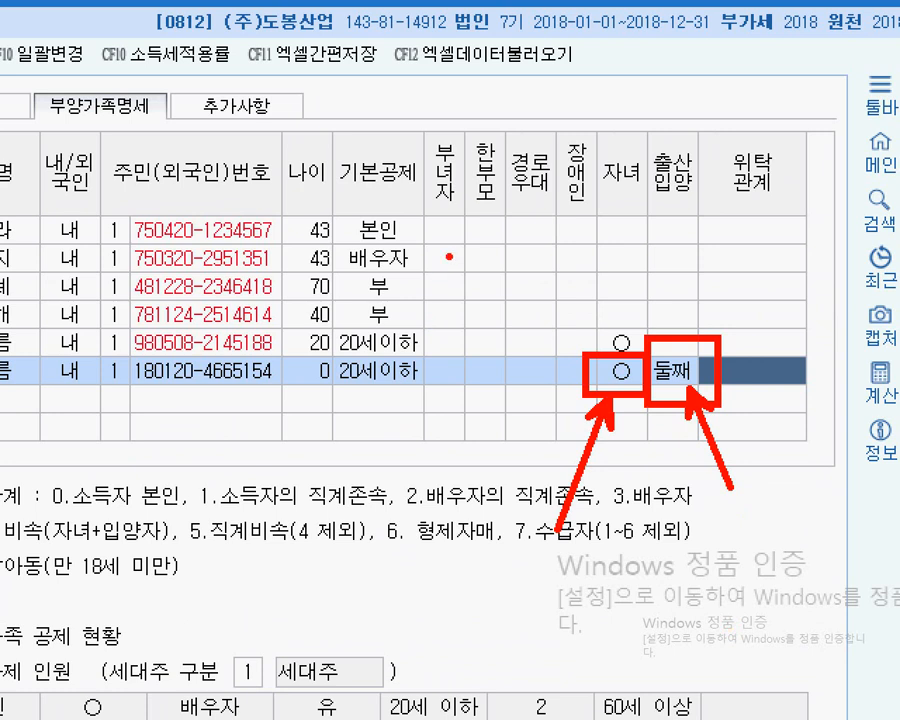
Write the age range 7↑ ~ 20↓ in a red frame over the 부양가족명세 grid and circle the two children's ages.
mouse_move(474, 243)
mouse_down()
mouse_move(473, 267)
mouse_move(516, 245)
mouse_move(520, 320)
mouse_up()
drag(546, 178, 544, 318)
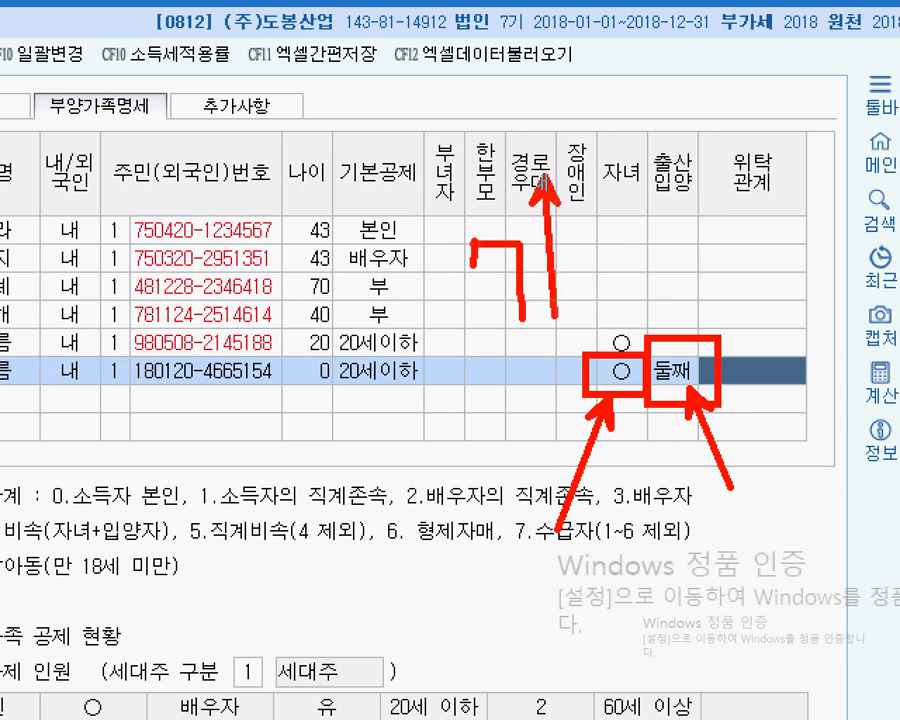
mouse_move(648, 238)
mouse_down()
mouse_move(668, 268)
mouse_move(696, 234)
mouse_move(697, 260)
mouse_up()
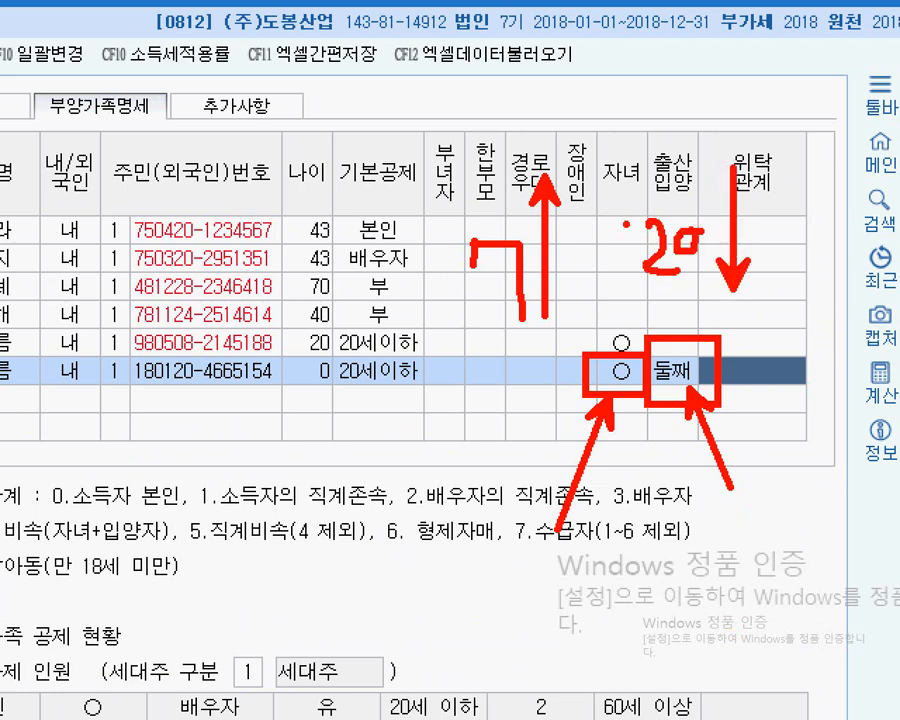
mouse_move(447, 152)
mouse_down()
mouse_move(806, 277)
mouse_move(806, 322)
mouse_up()
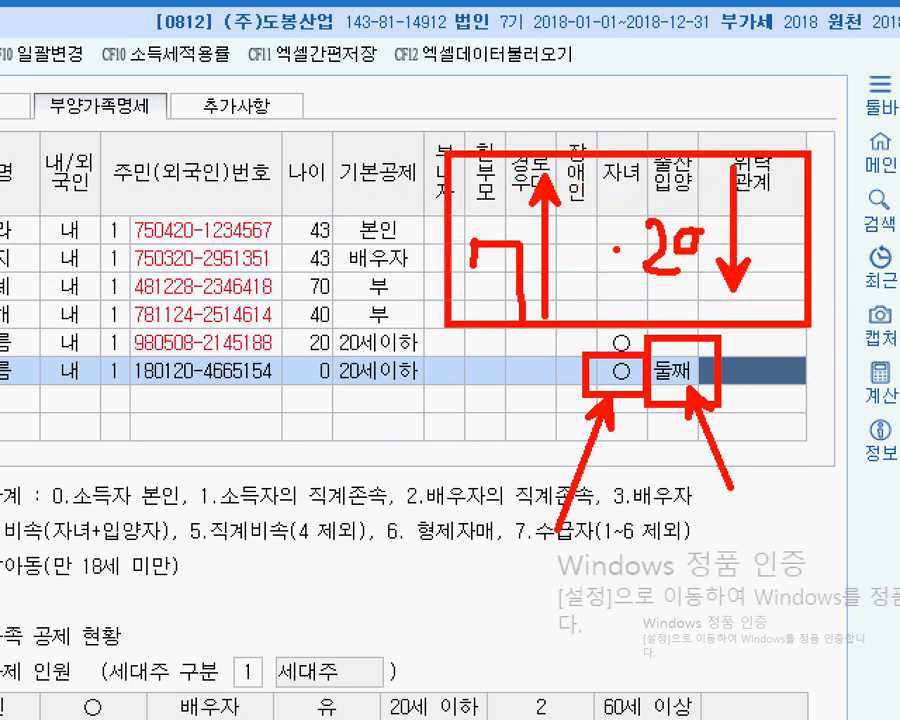
drag(574, 256, 624, 246)
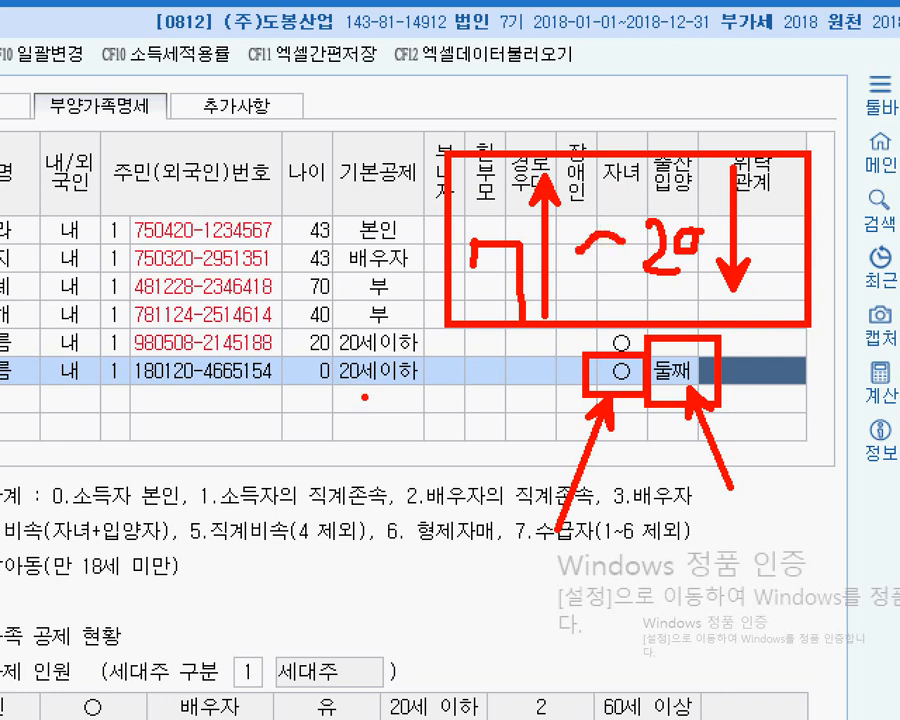
drag(330, 322, 362, 393)
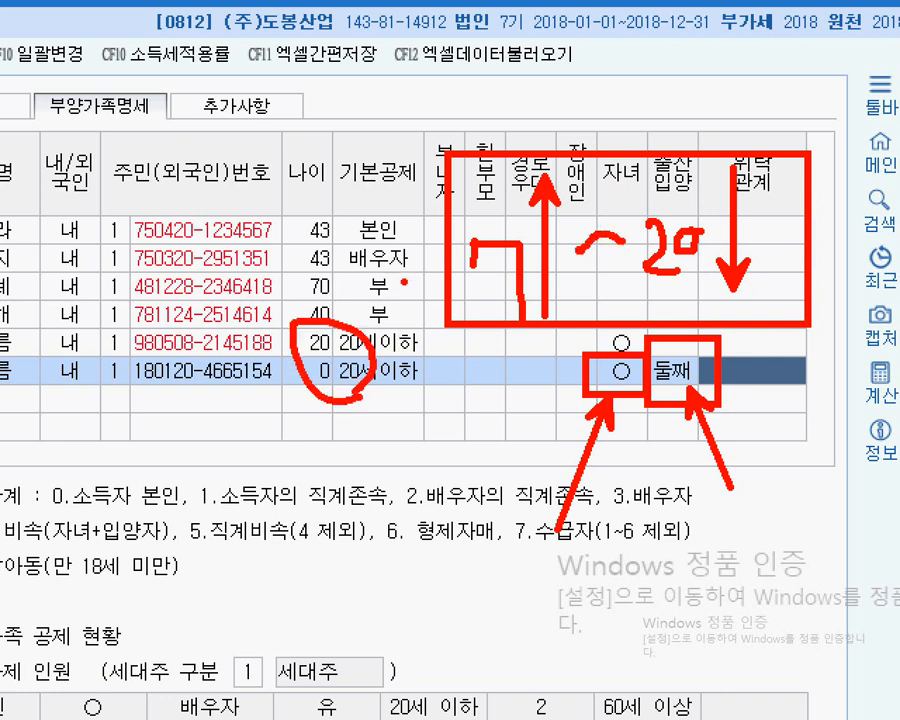
key(Escape)
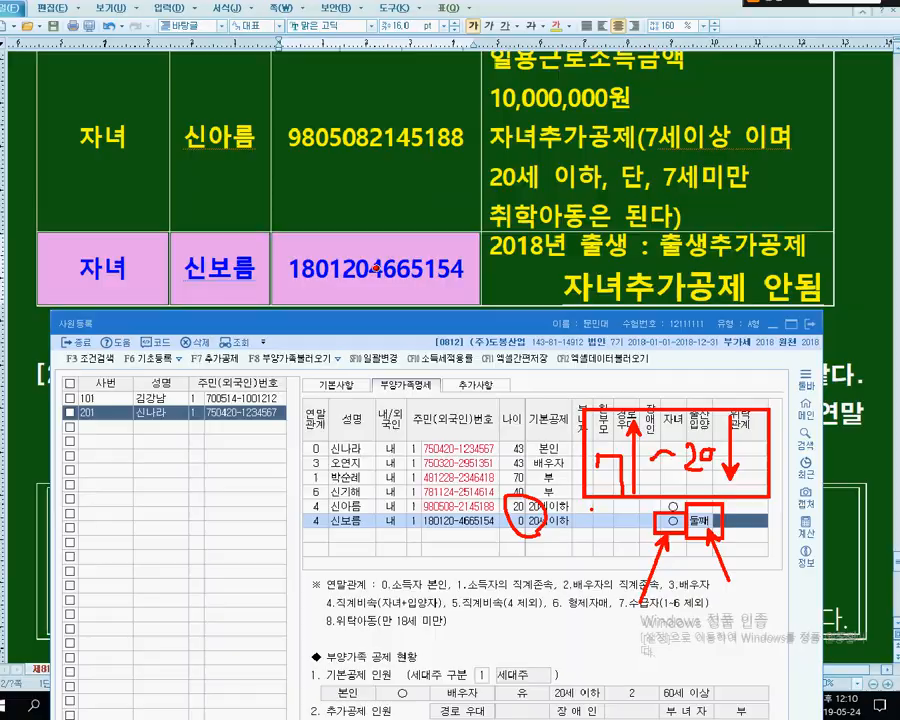
Set the second child's 자녀 deduction to 0:부 and keep 출산입양 at 2:둘째.
key(Left)
key(Left)
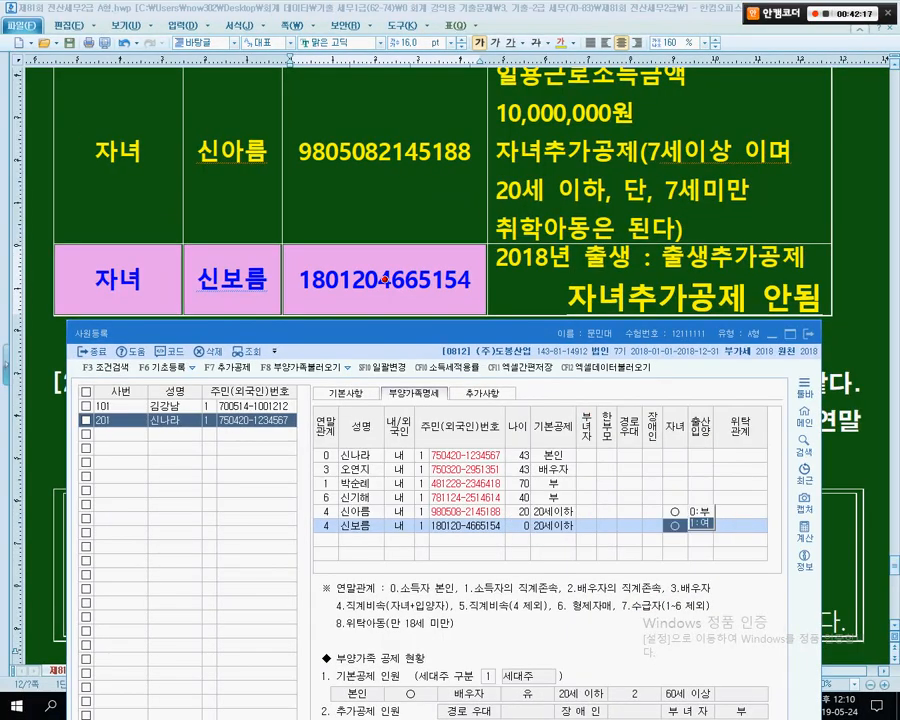
key(0)
key(2)
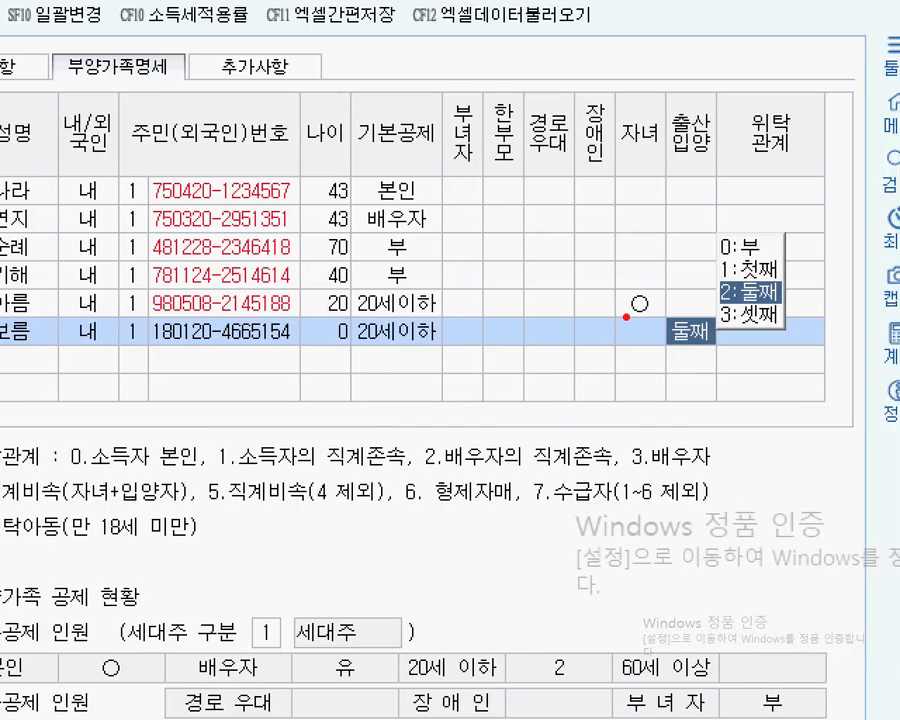
Box the second child's 자녀 cell in red, mark it with a circle, write 2018 above the grid and cross the circle out.
drag(609, 313, 677, 373)
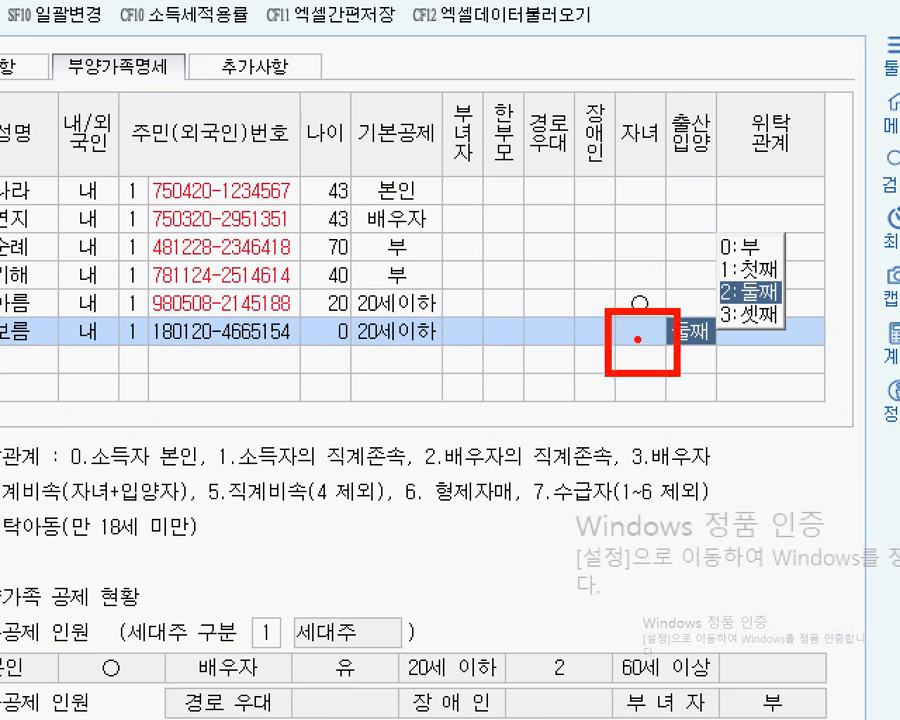
mouse_move(642, 321)
mouse_down()
mouse_move(637, 350)
mouse_move(655, 326)
mouse_move(648, 323)
mouse_up()
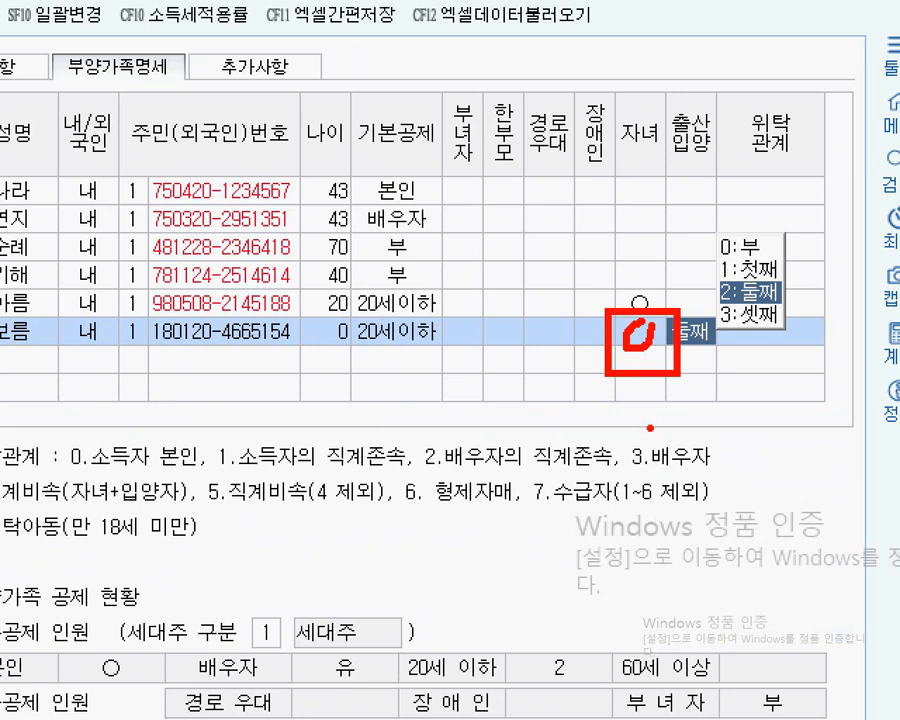
drag(422, 150, 503, 213)
mouse_move(548, 177)
mouse_down()
mouse_move(541, 190)
mouse_move(584, 184)
mouse_move(597, 197)
mouse_up()
mouse_move(648, 156)
mouse_down()
mouse_move(662, 182)
mouse_move(650, 166)
mouse_move(646, 182)
mouse_up()
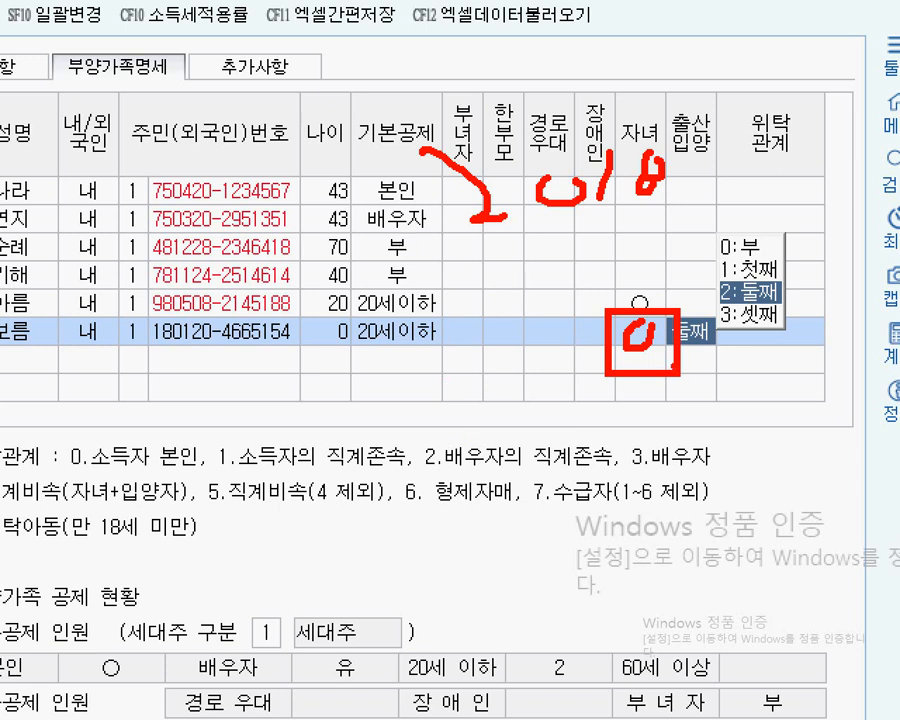
drag(657, 312, 622, 410)
drag(609, 268, 664, 378)
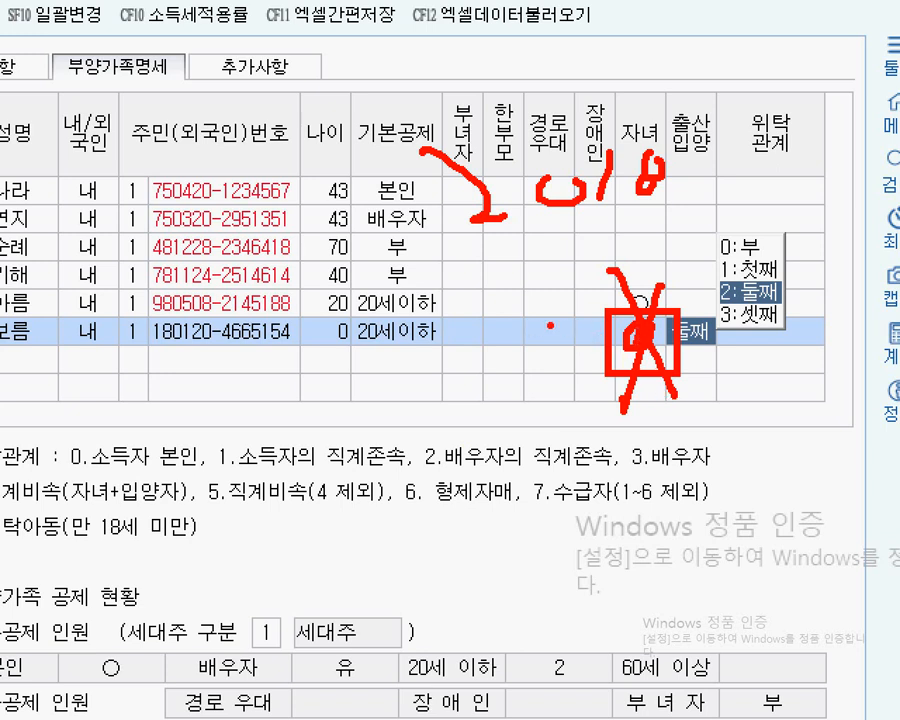
key(Escape)
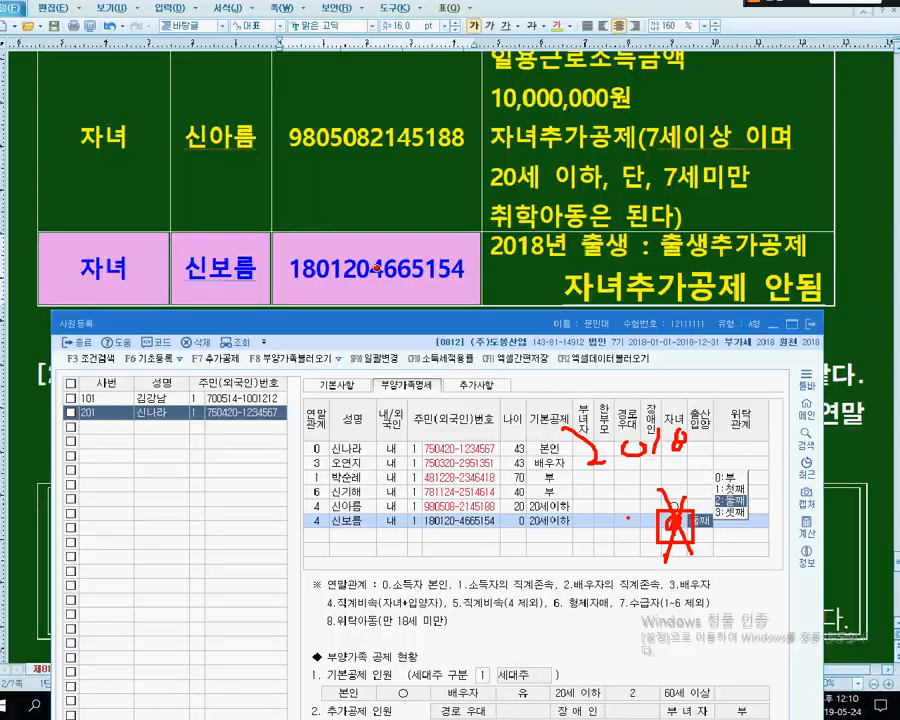
Zoom in on the 부양가족명세 grid and mark the second child's empty 자녀 cell with a red box and an arrow.
key(ctrl+1)
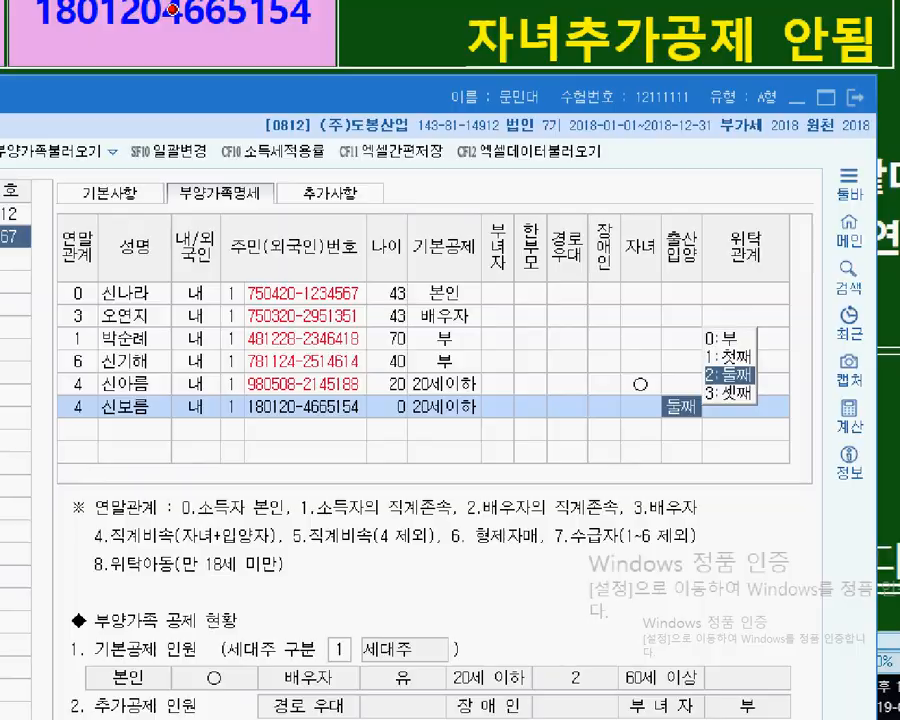
click(730, 631)
mouse_move(585, 325)
mouse_down()
mouse_move(642, 333)
mouse_move(682, 455)
mouse_up()
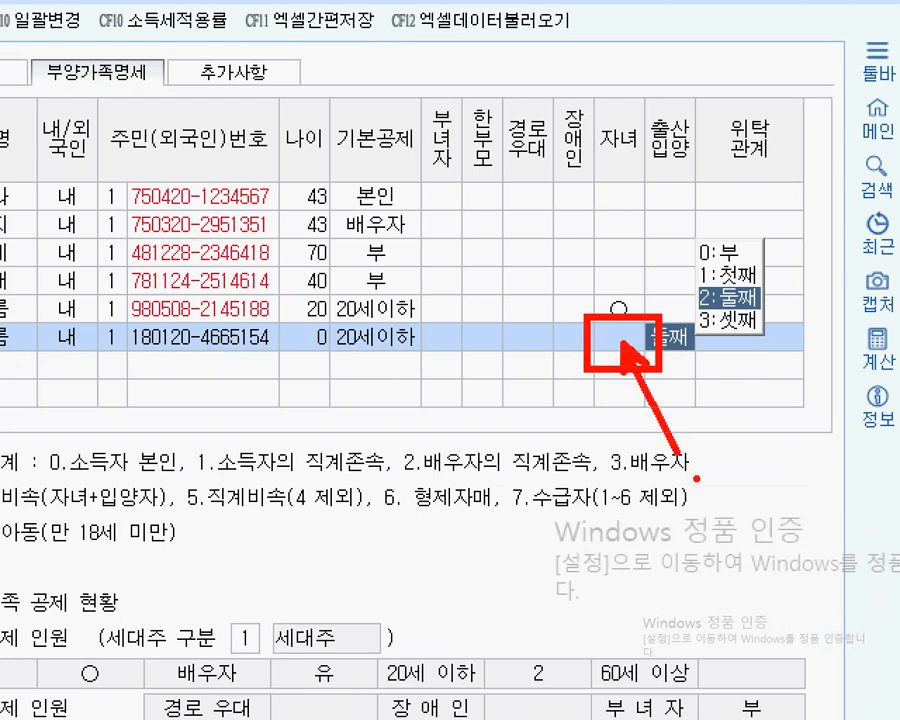
mouse_move(622, 348)
mouse_down()
mouse_move(590, 356)
mouse_move(598, 318)
mouse_up()
key(Escape)
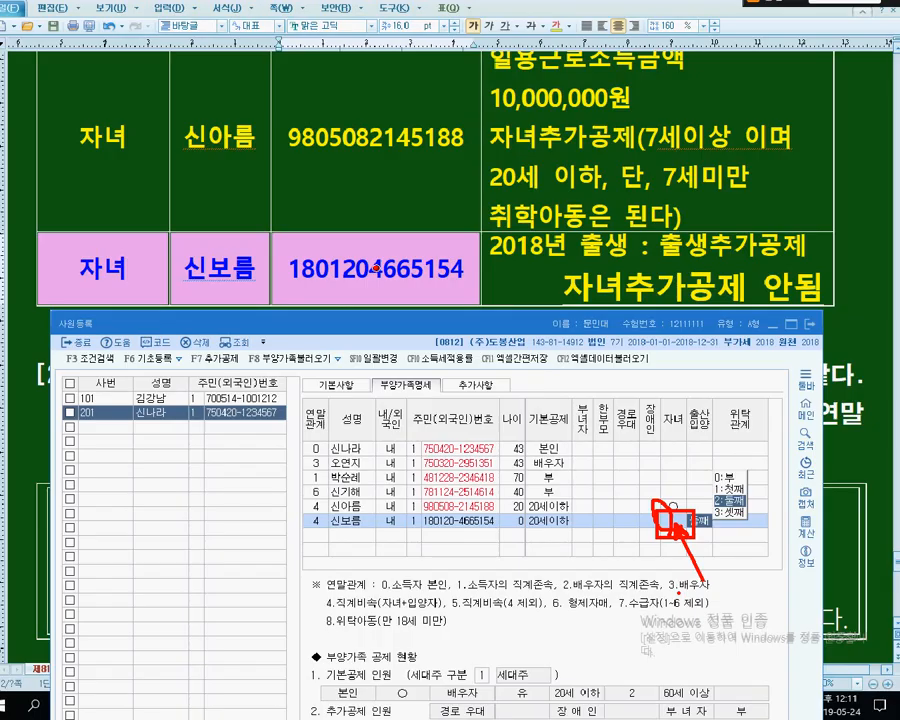
Review the second child's remark and the text of problem [1] in the Hangul document, and insert a page break before problem [2].
click(656, 277)
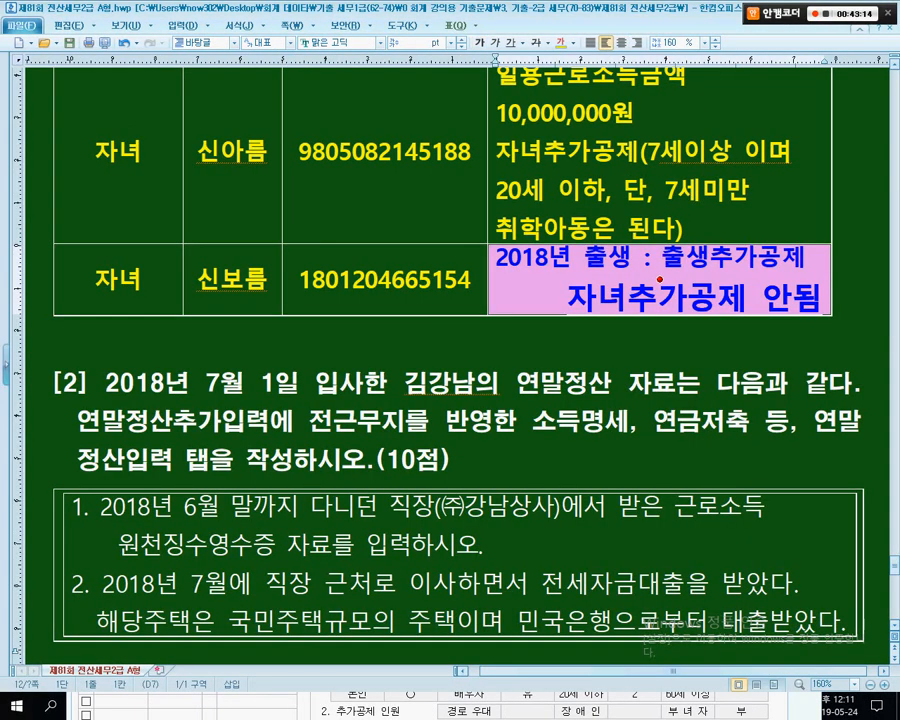
click(656, 316)
scroll(450, 360, up, 5)
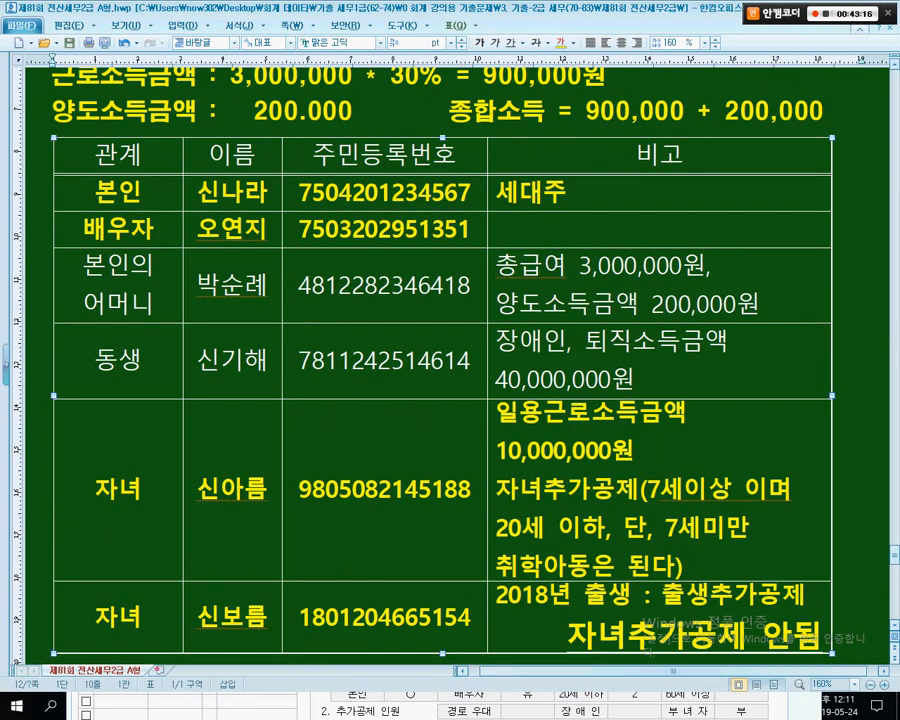
scroll(450, 360, up, 4)
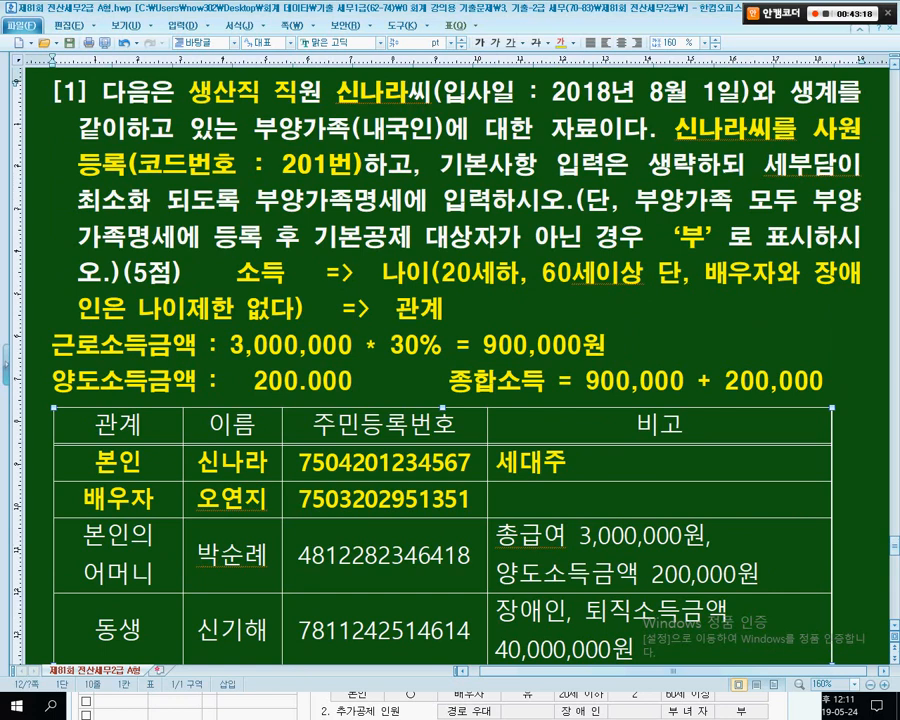
scroll(450, 360, down, 13)
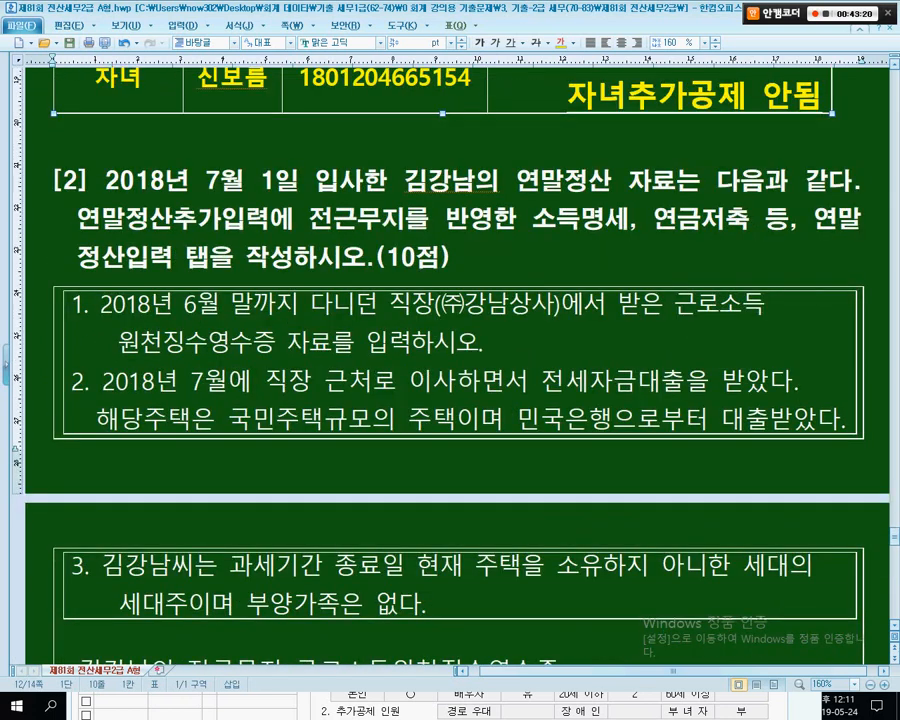
key(ctrl+Return)
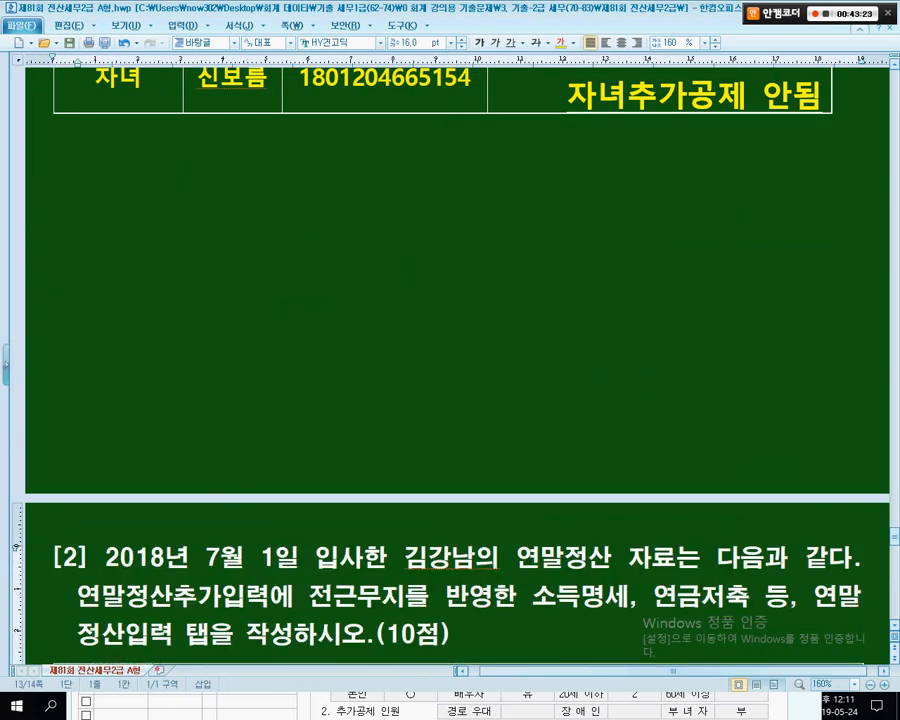
Colour the July 1 hire-date phrase and the employee's name in the question [2] heading yellow.
scroll(450, 360, down, 8)
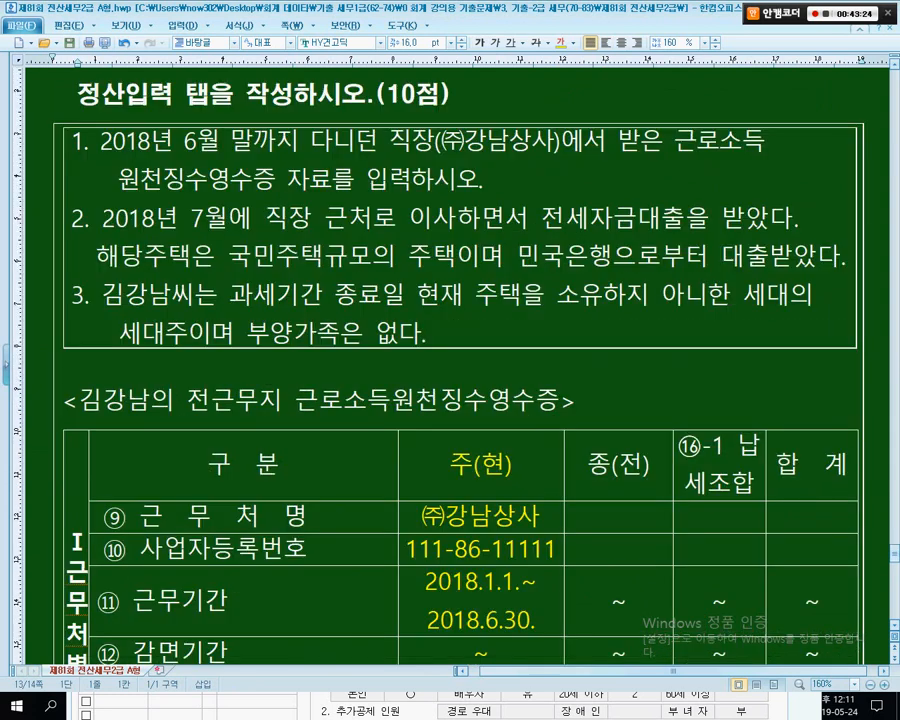
scroll(450, 360, up, 2)
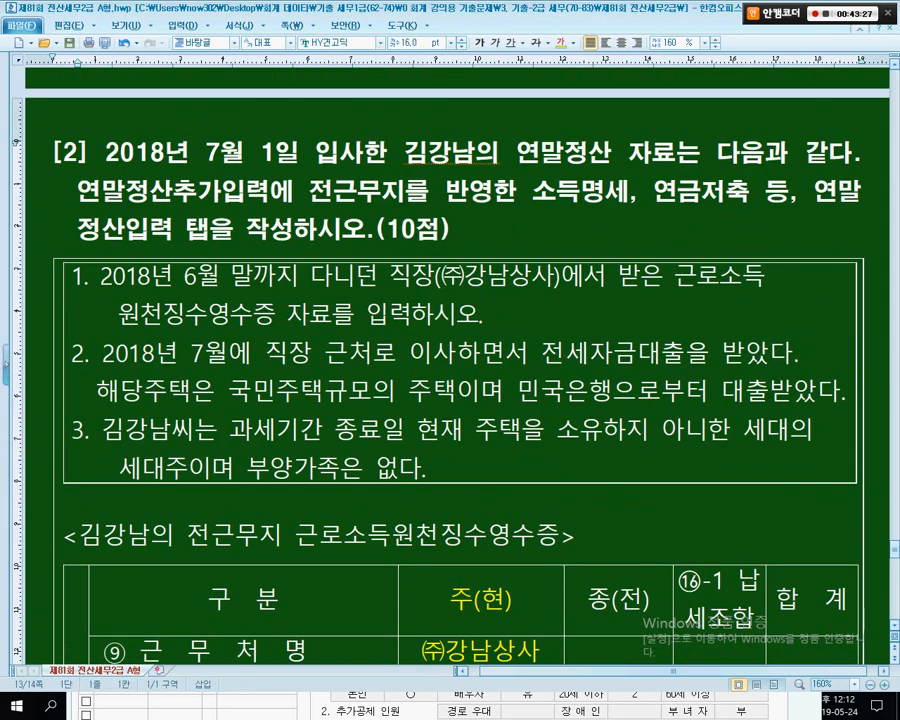
drag(106, 160, 500, 160)
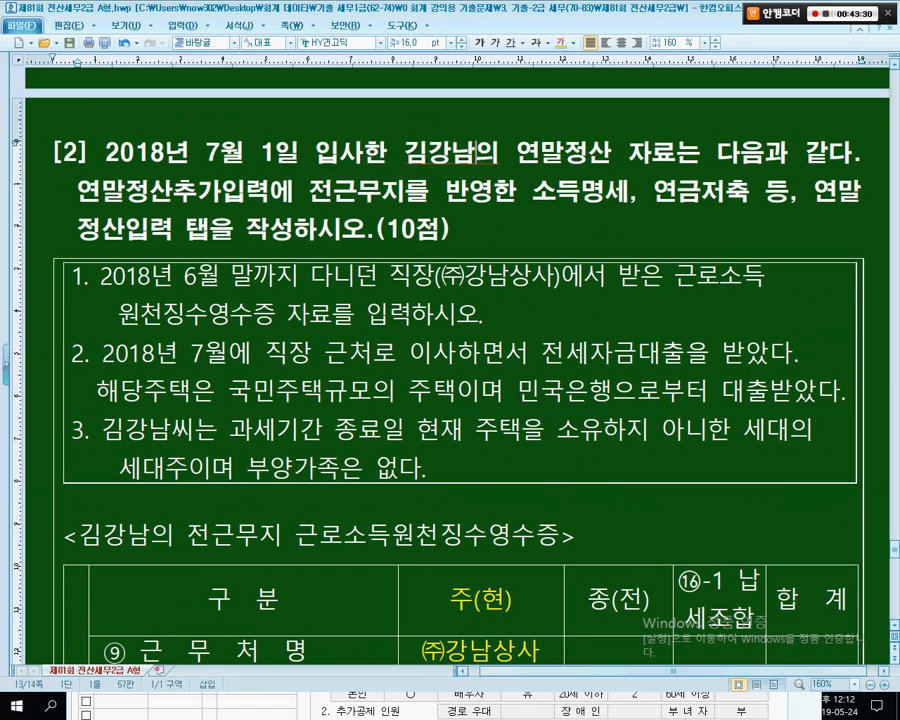
drag(206, 160, 475, 160)
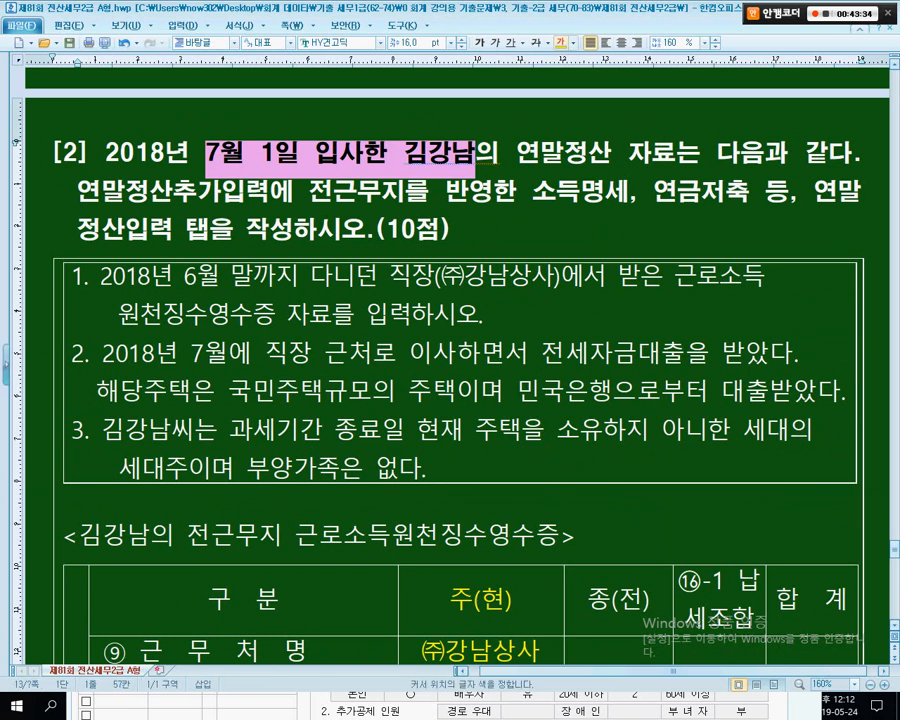
click(405, 155)
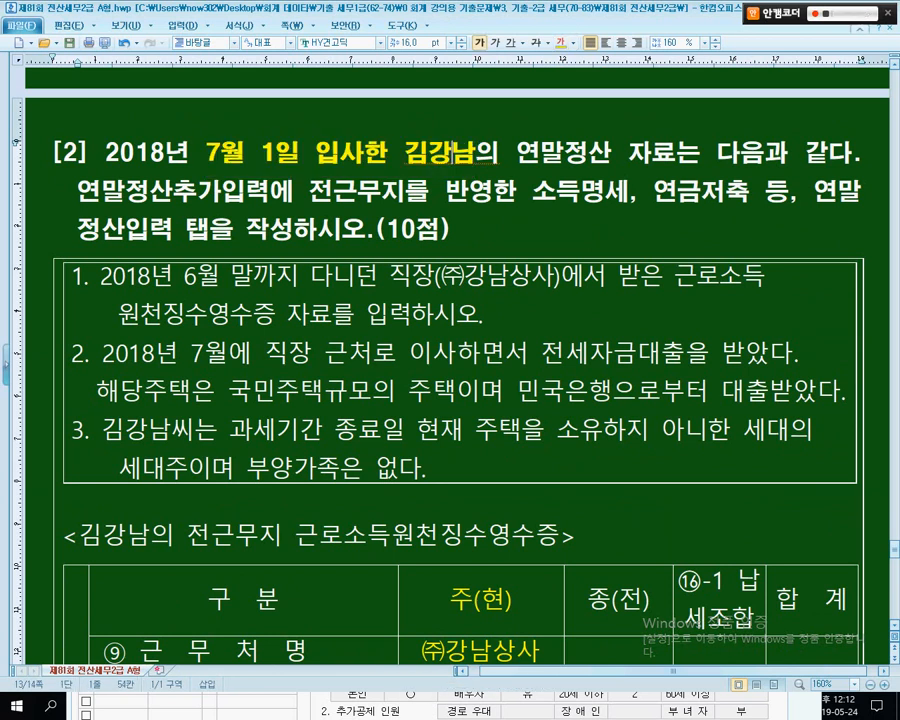
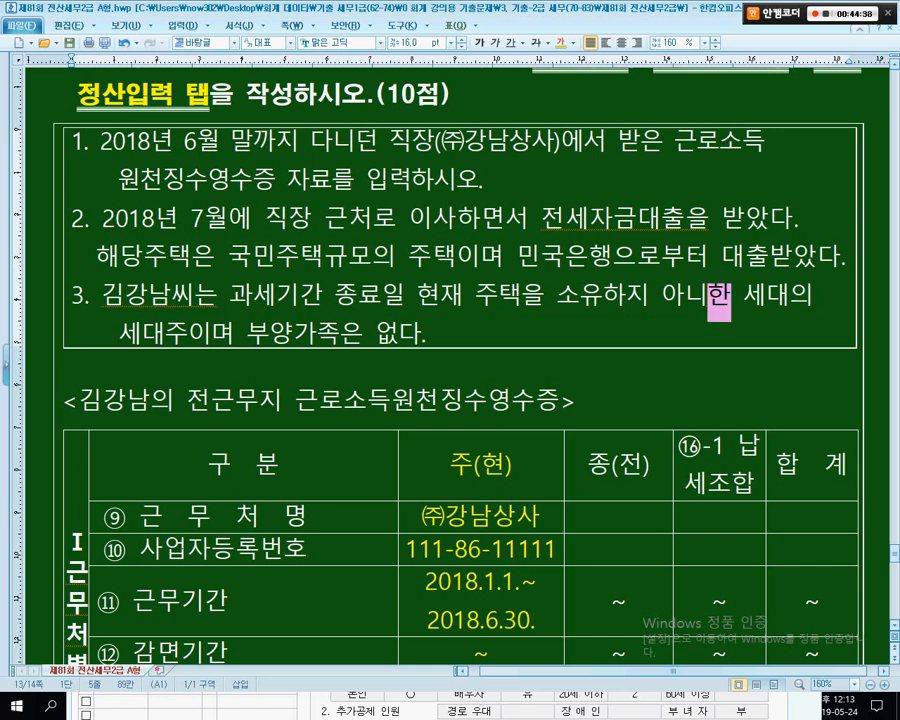
Review question [2]'s conditions on dependants and the housing loan, and the previous employer's withholding receipt table.
drag(247, 335, 421, 335)
click(430, 335)
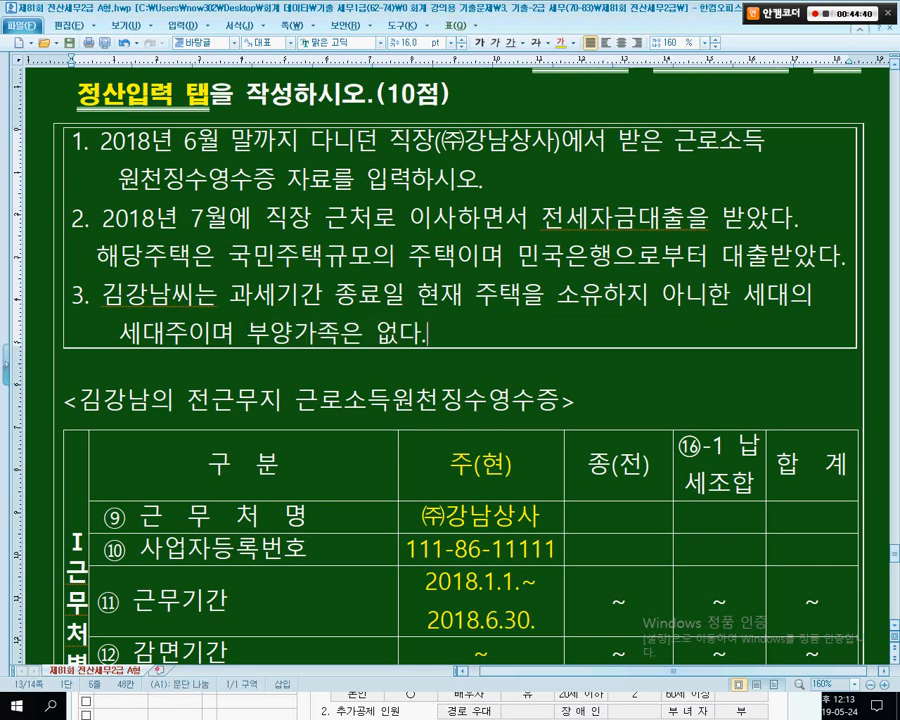
scroll(460, 360, down, 1)
scroll(460, 360, up, 1)
scroll(460, 360, up, 2)
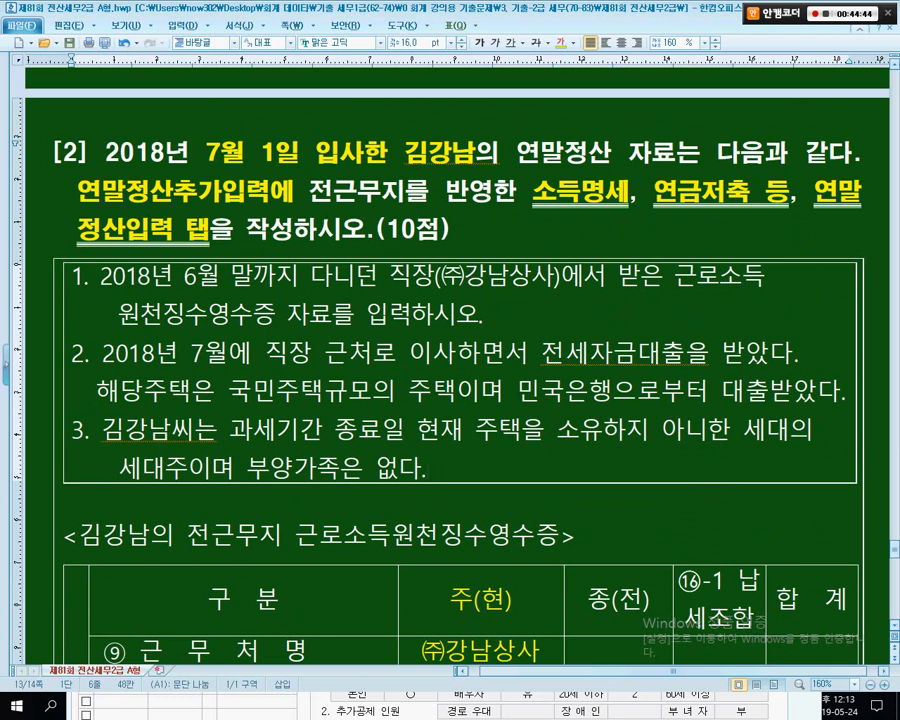
drag(533, 192, 606, 192)
click(531, 354)
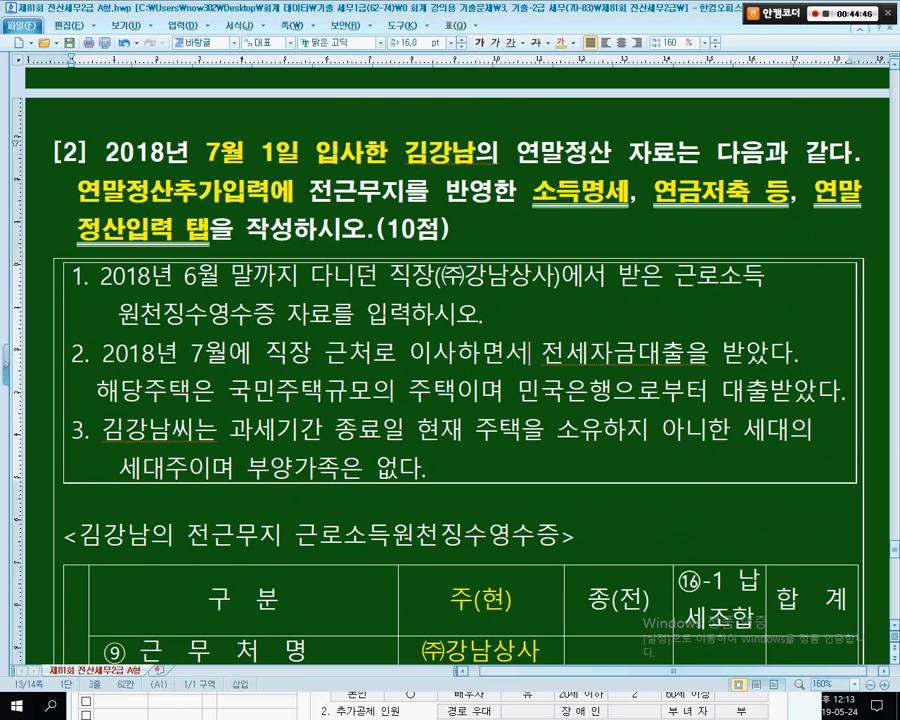
scroll(531, 354, down, 3)
scroll(527, 84, down, 1)
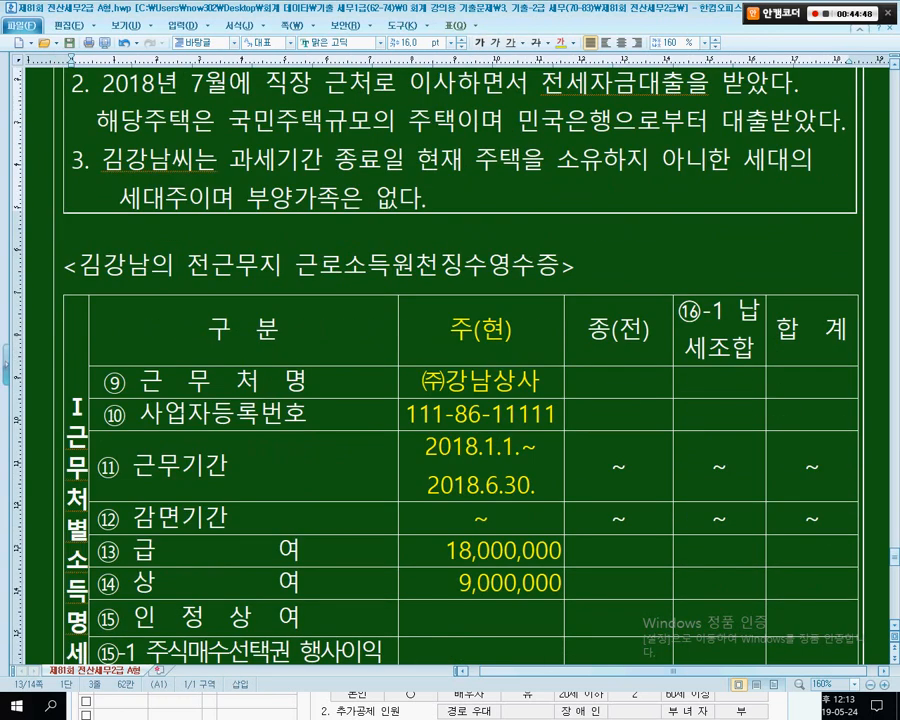
click(482, 330)
scroll(482, 330, down, 3)
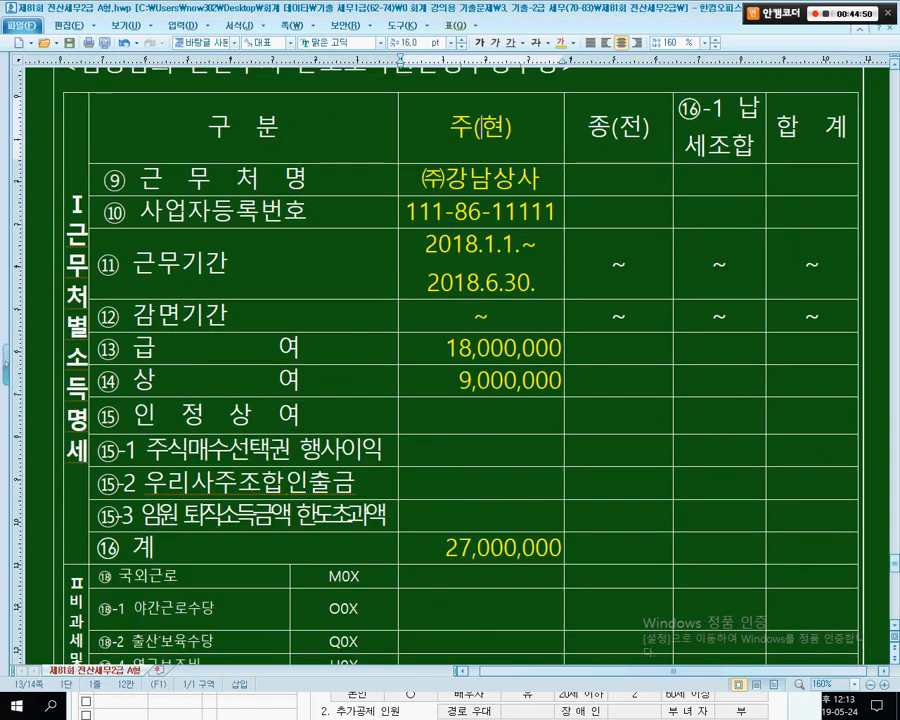
Switch to KcLep and open 연말정산추가자료입력 (additional year-end settlement data entry) under 근로소득관리.
click(430, 706)
click(764, 330)
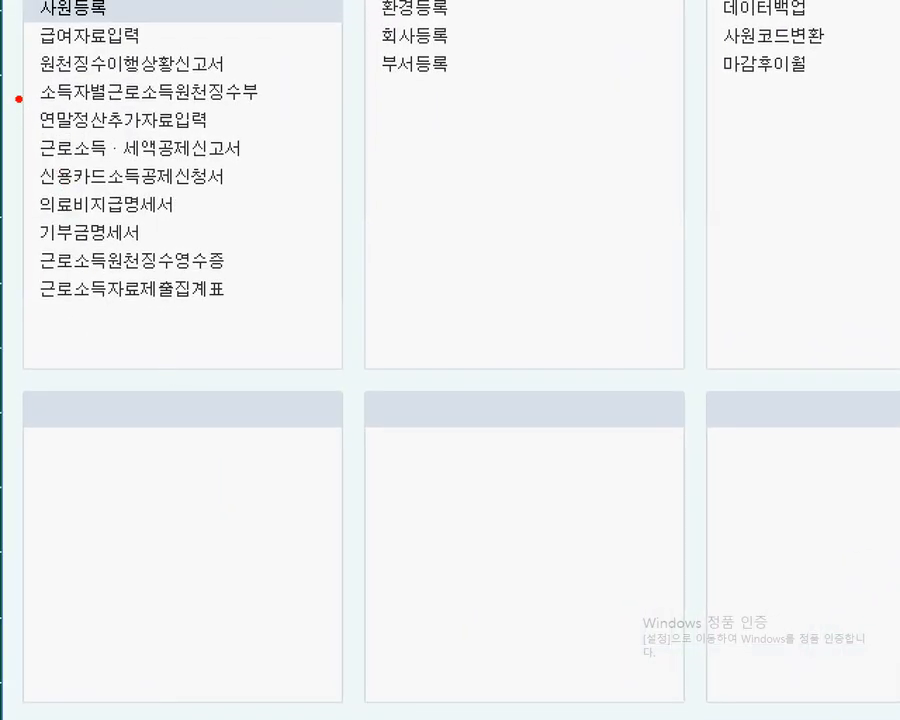
mouse_move(20, 99)
mouse_down()
mouse_move(66, 99)
mouse_move(221, 131)
mouse_move(435, 140)
mouse_up()
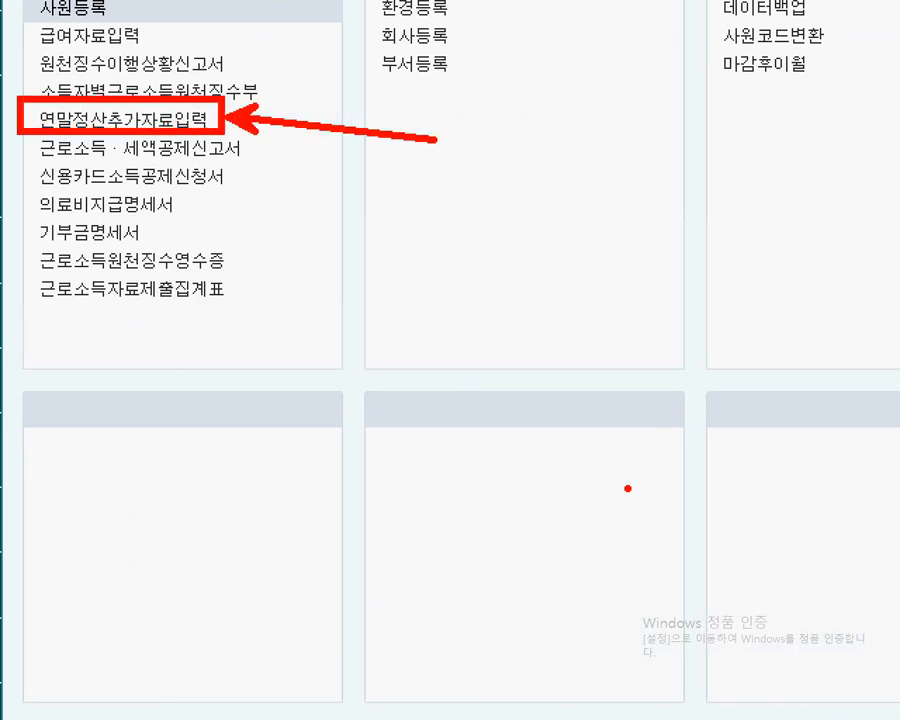
key(Escape)
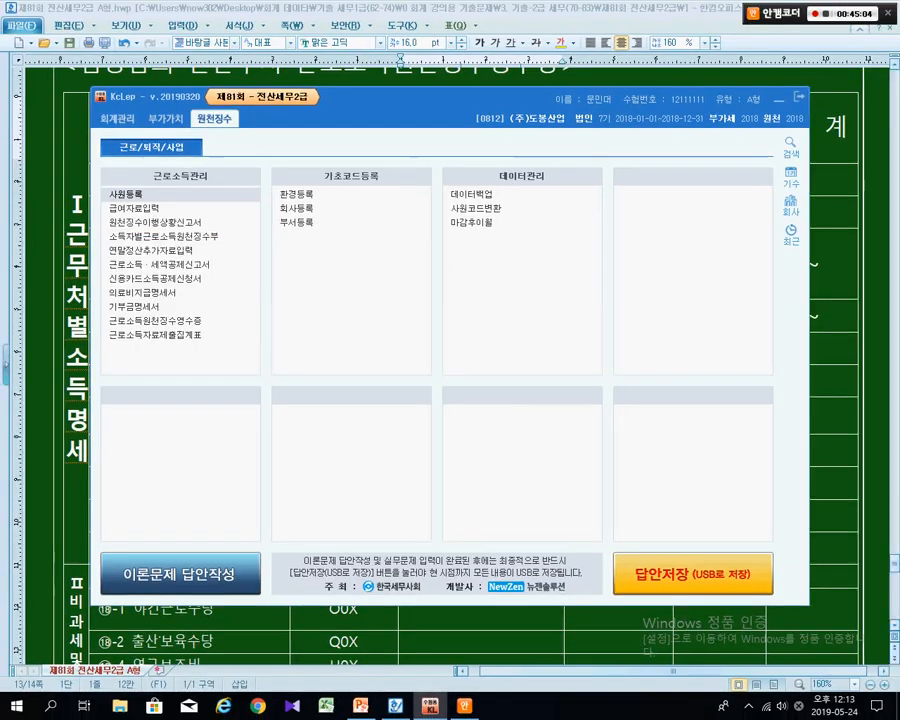
click(158, 251)
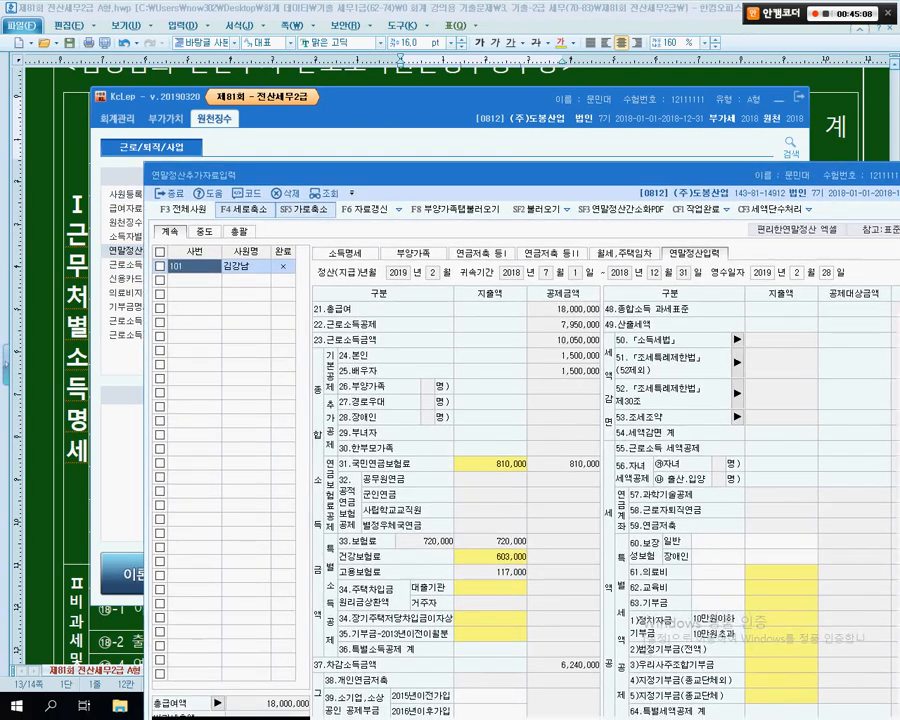
Move the 연말정산추가자료입력 window higher on the desktop and show the 소득명세 (income details) for employee 101.
key(ctrl+1)
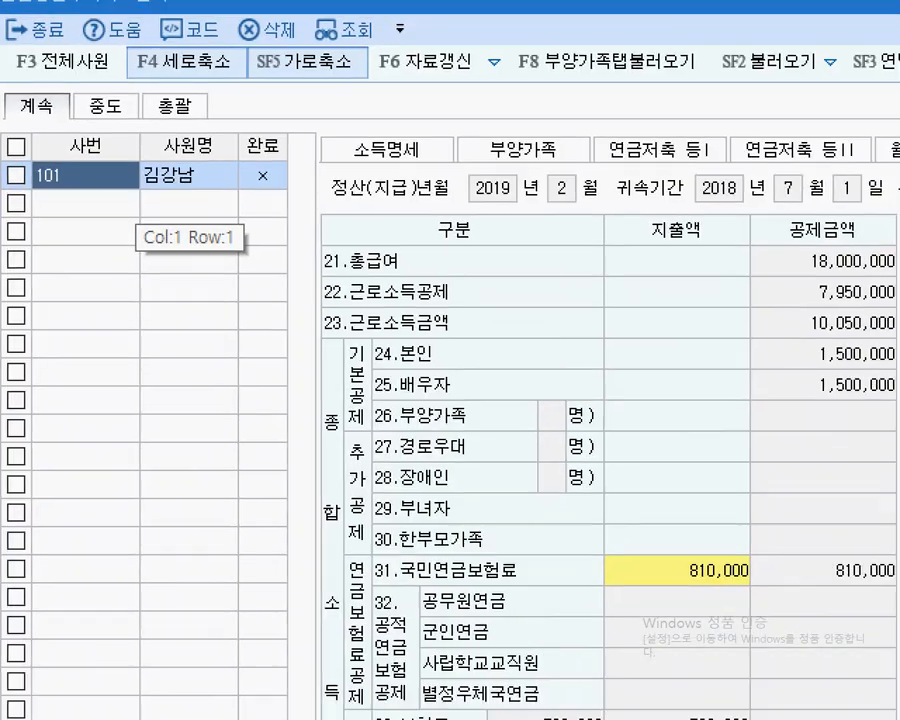
click(155, 239)
mouse_move(25, 149)
mouse_down()
mouse_move(153, 154)
mouse_move(326, 220)
mouse_up()
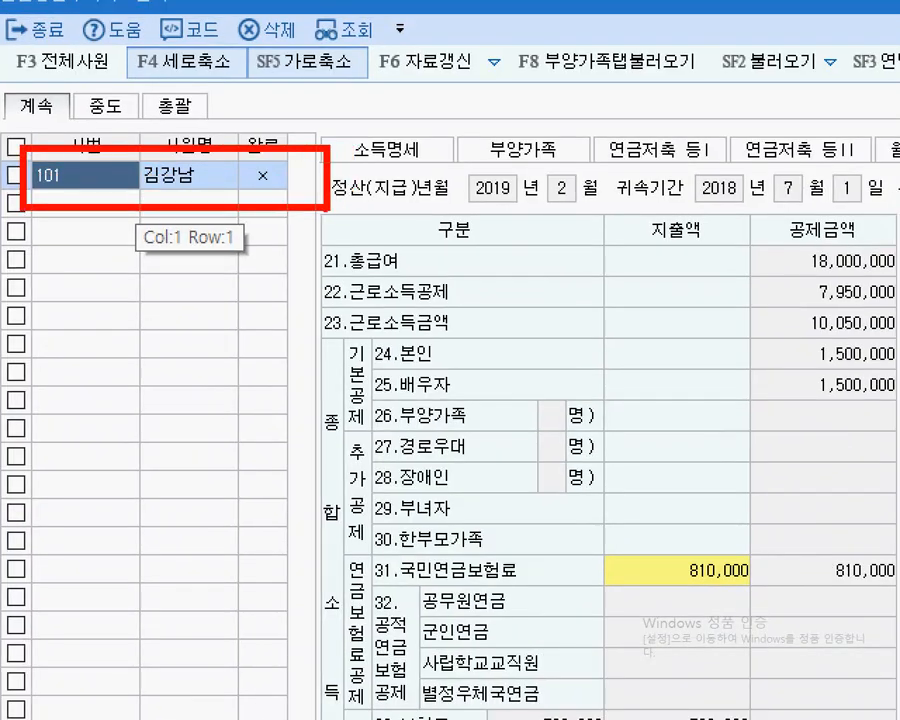
key(Escape)
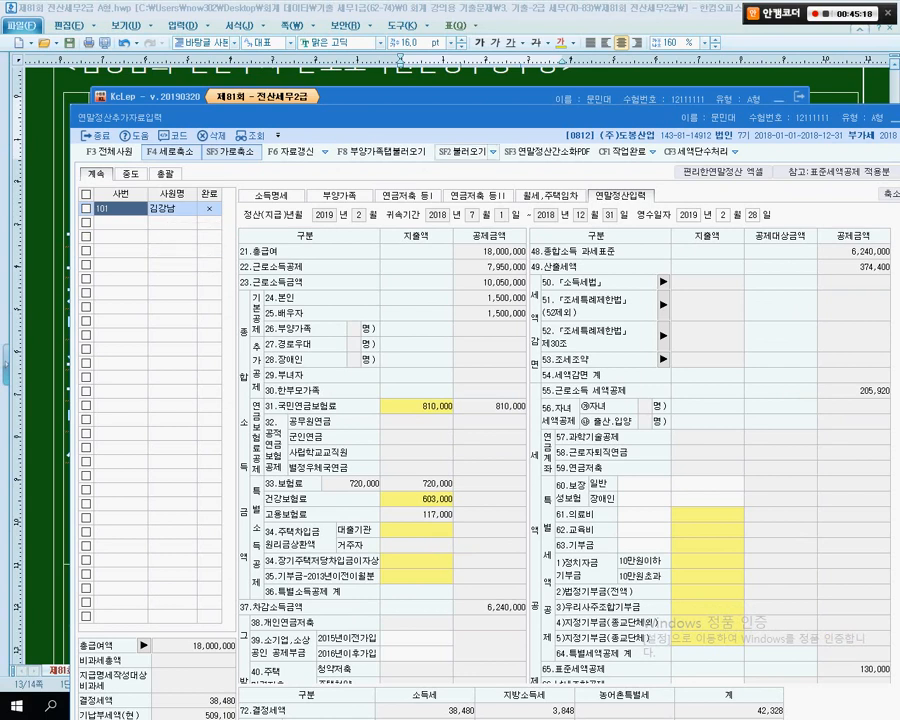
drag(478, 118, 460, 95)
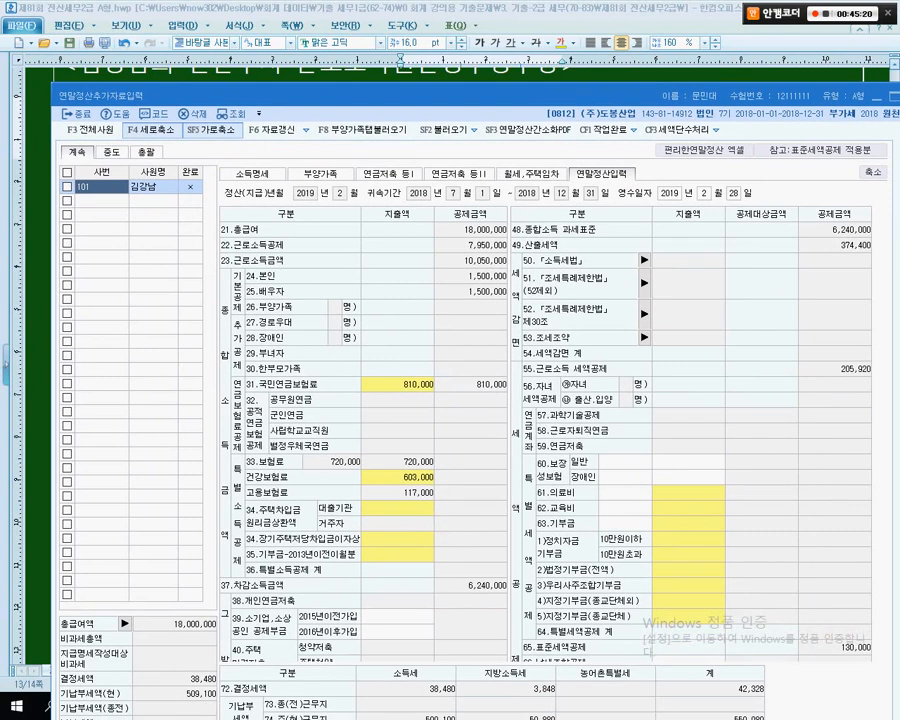
key(ctrl+1)
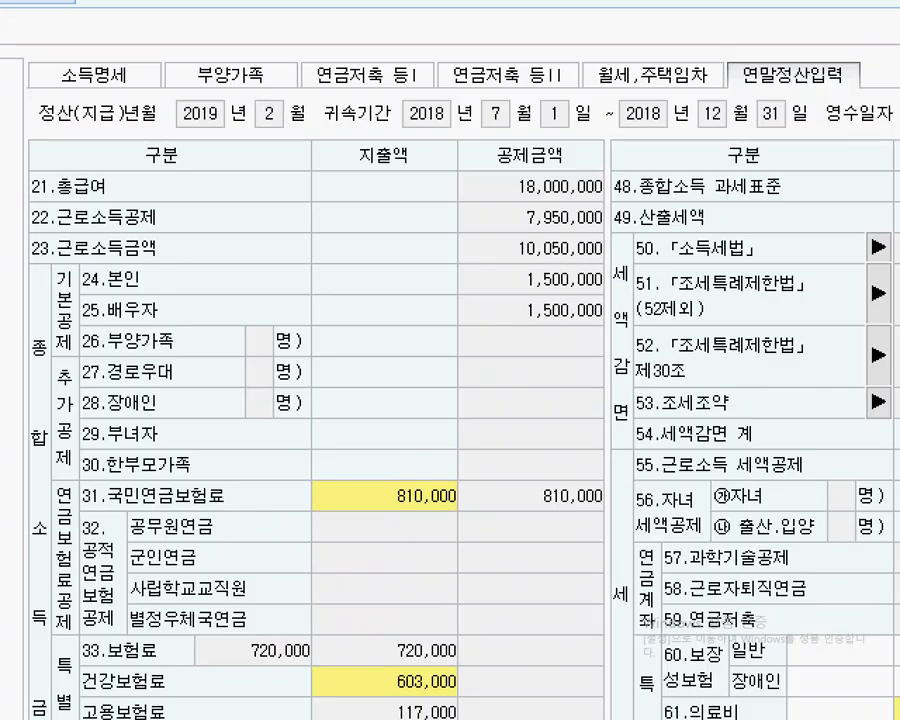
mouse_move(36, 38)
mouse_down()
mouse_move(85, 40)
mouse_move(155, 102)
mouse_move(280, 298)
mouse_up()
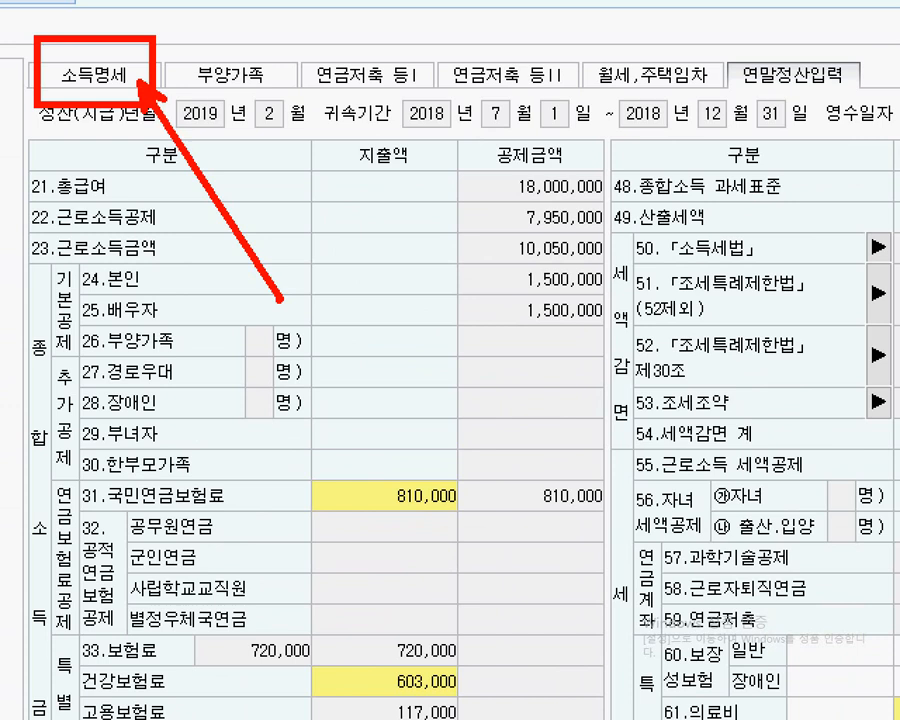
key(Escape)
click(253, 173)
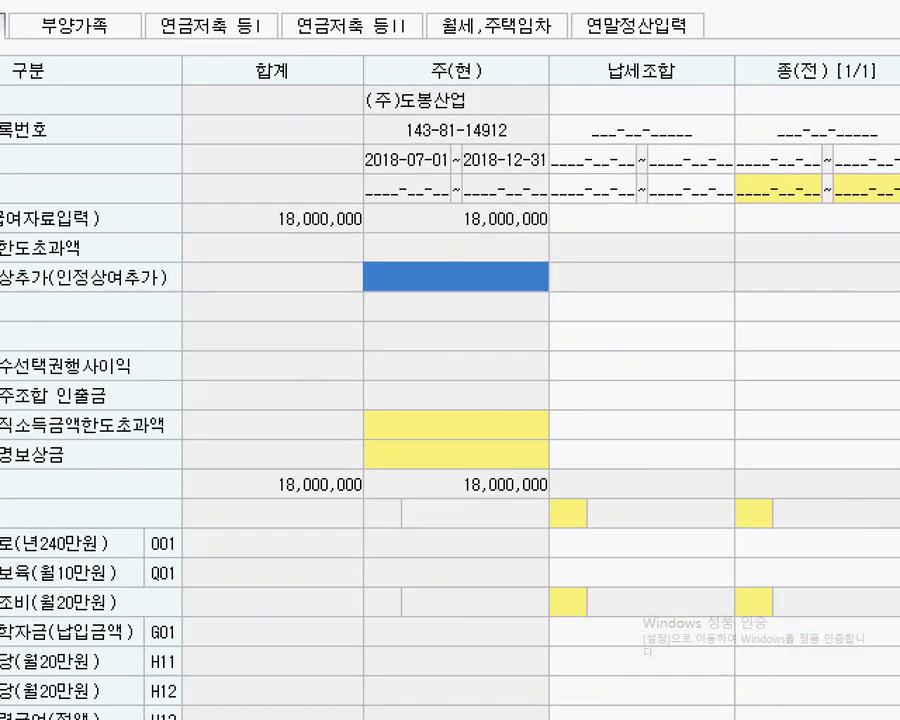
mouse_move(285, 27)
mouse_down()
mouse_move(476, 140)
mouse_move(473, 568)
mouse_up()
drag(378, 188, 315, 488)
drag(318, 228, 373, 353)
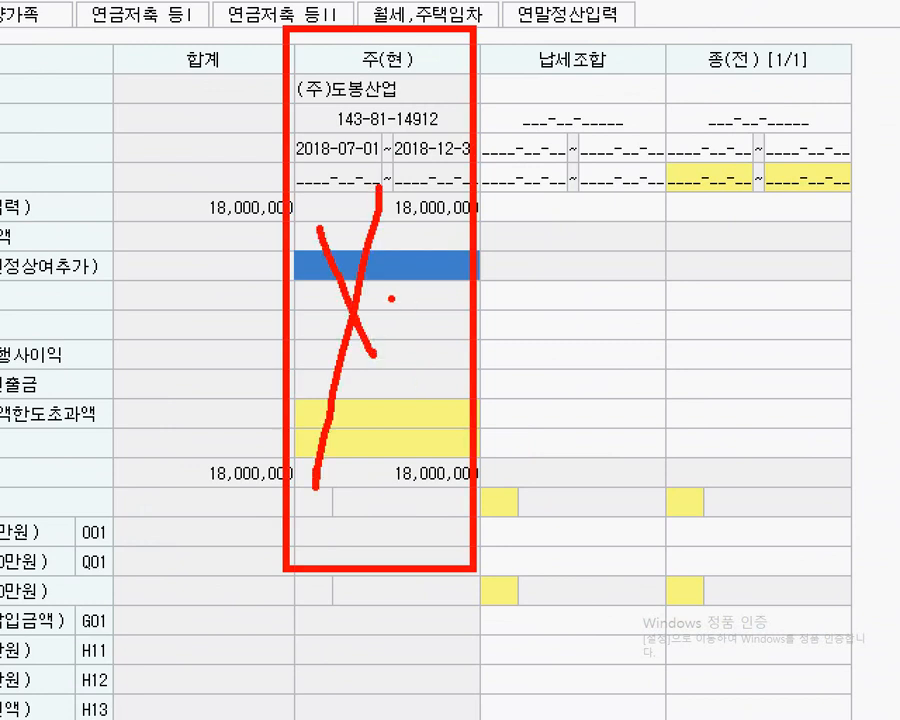
mouse_move(663, 15)
mouse_down()
mouse_move(743, 34)
mouse_move(861, 252)
mouse_move(884, 560)
mouse_move(884, 710)
mouse_move(861, 690)
mouse_up()
drag(757, 360, 593, 493)
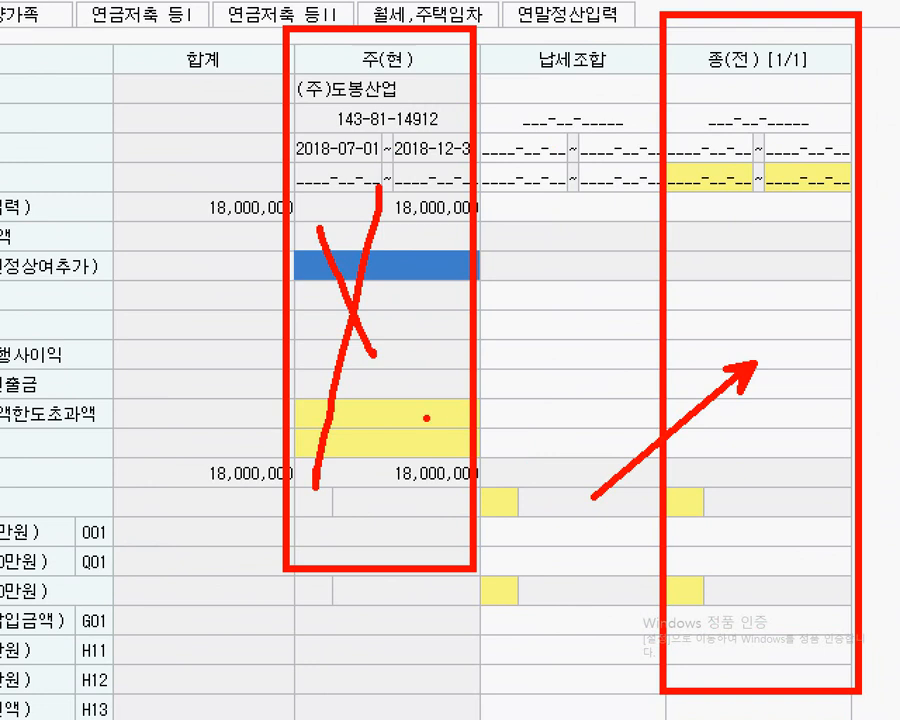
key(Escape)
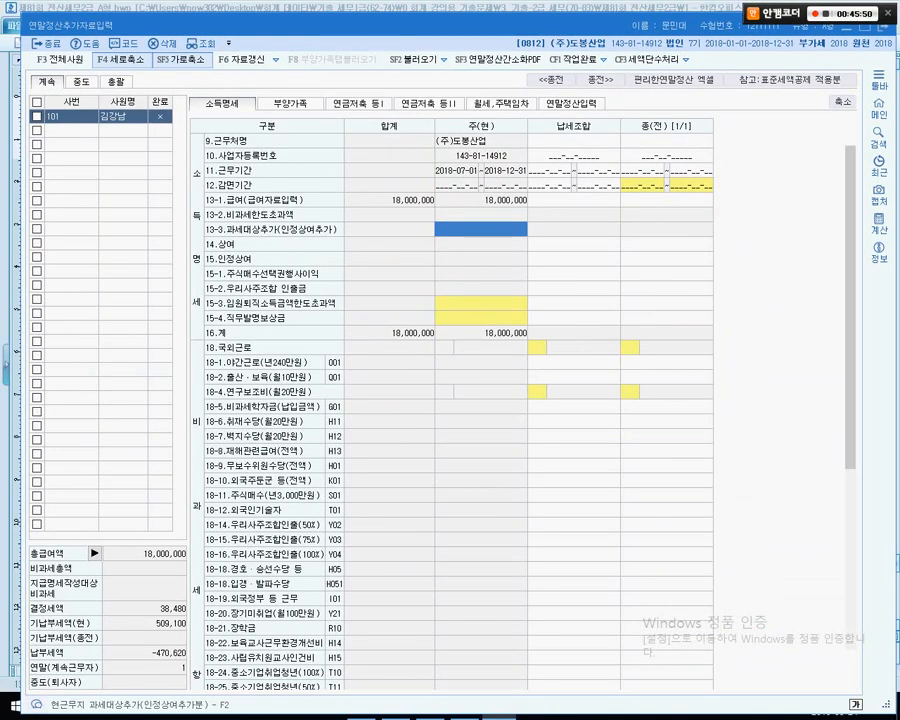
Scroll the exam document to the receipt's 근무처명 row and place the 연말정산추가자료입력 window just below it.
drag(420, 25, 404, 320)
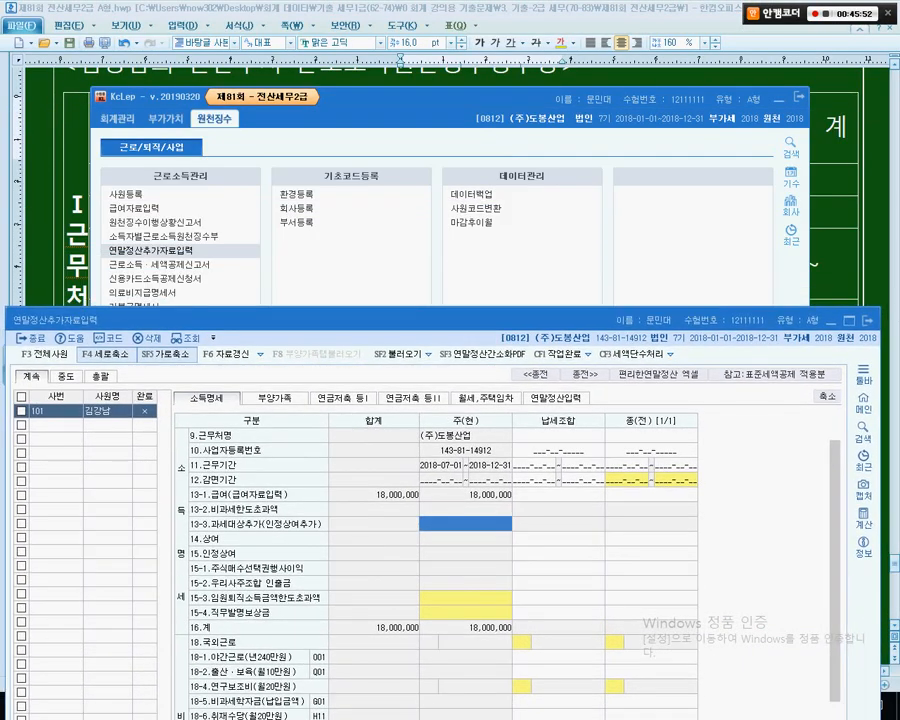
click(80, 203)
scroll(80, 203, down, 1)
key(alt+Tab)
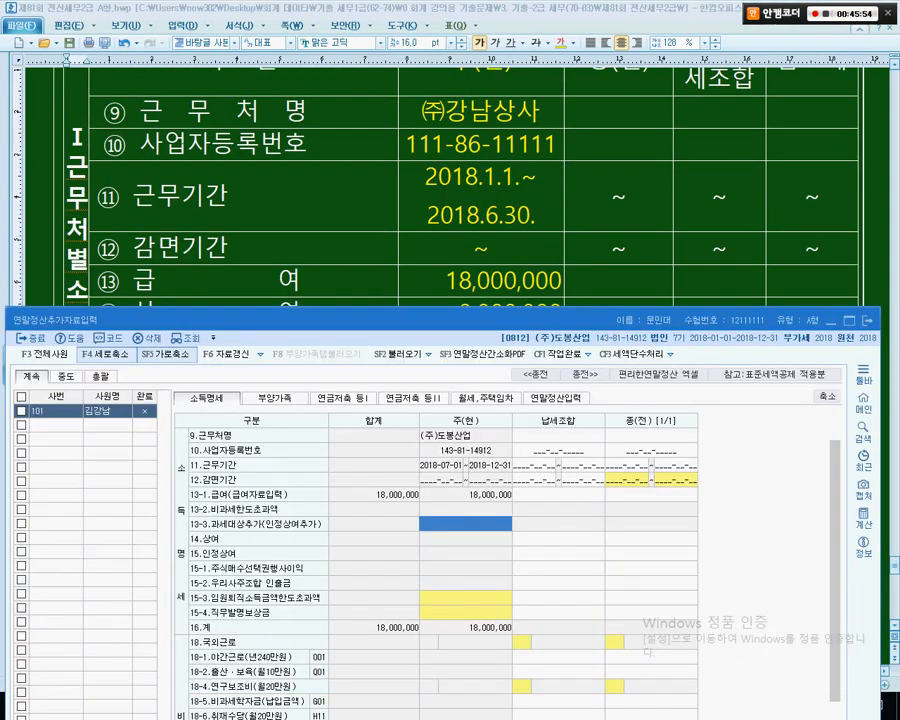
drag(404, 320, 398, 145)
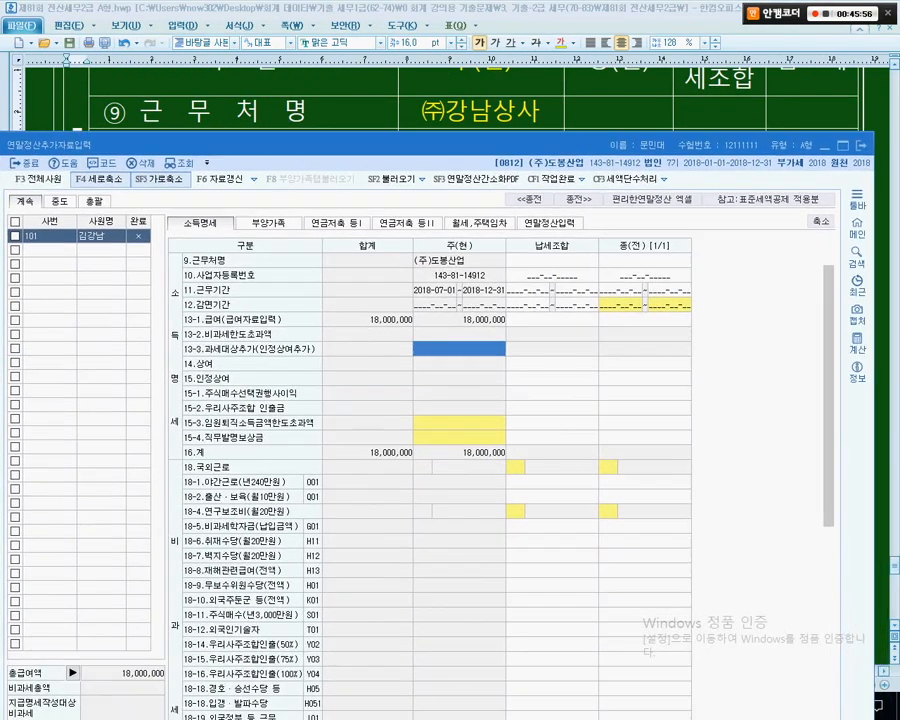
Enter (주)강남상사 as the 근무처명 (workplace name) in the previous employer 종(전) column.
click(644, 261)
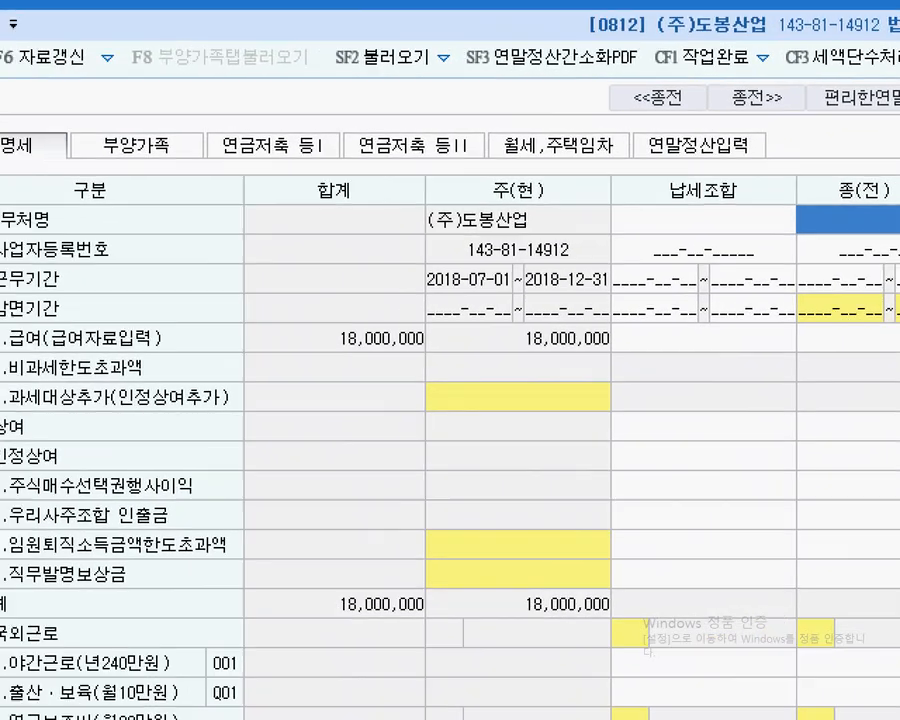
mouse_move(18, 190)
mouse_down()
mouse_move(233, 215)
mouse_move(671, 239)
mouse_move(824, 229)
mouse_up()
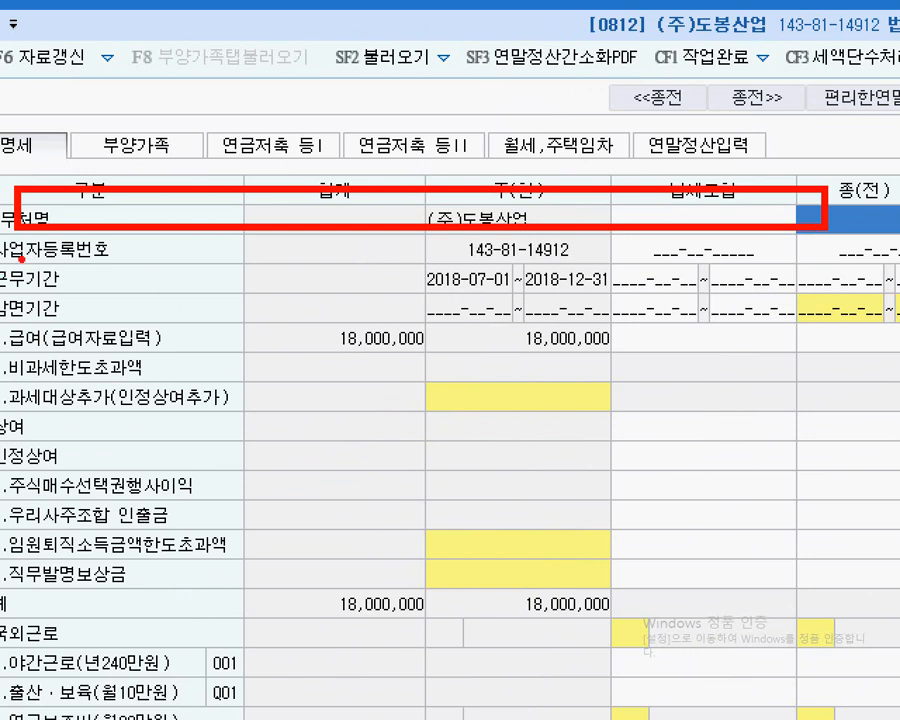
mouse_move(18, 258)
mouse_down()
mouse_move(750, 287)
mouse_move(822, 257)
mouse_up()
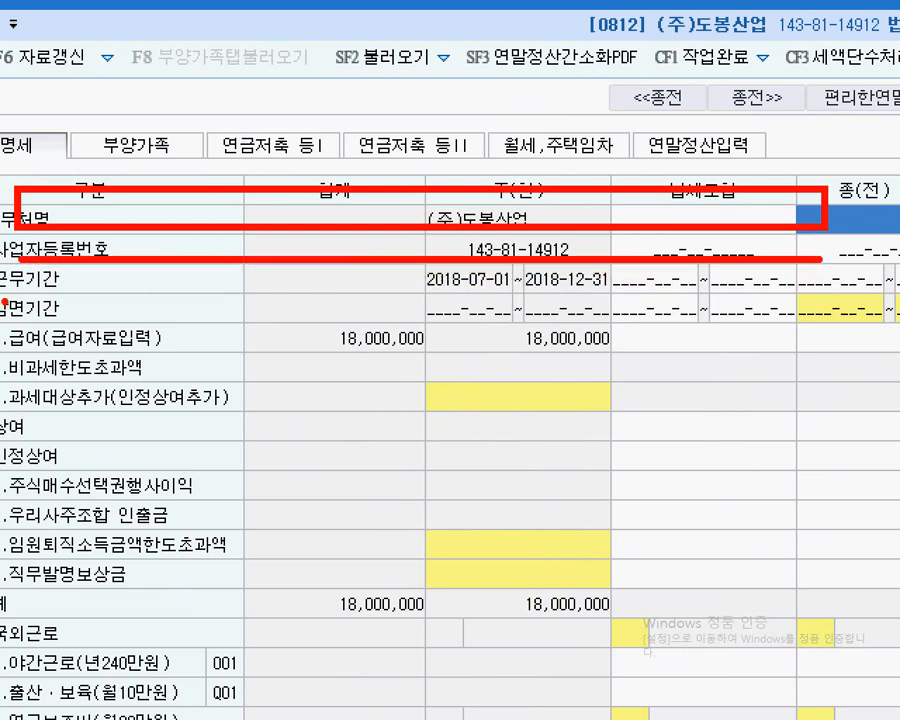
mouse_move(20, 293)
mouse_down()
mouse_move(445, 312)
mouse_move(808, 290)
mouse_up()
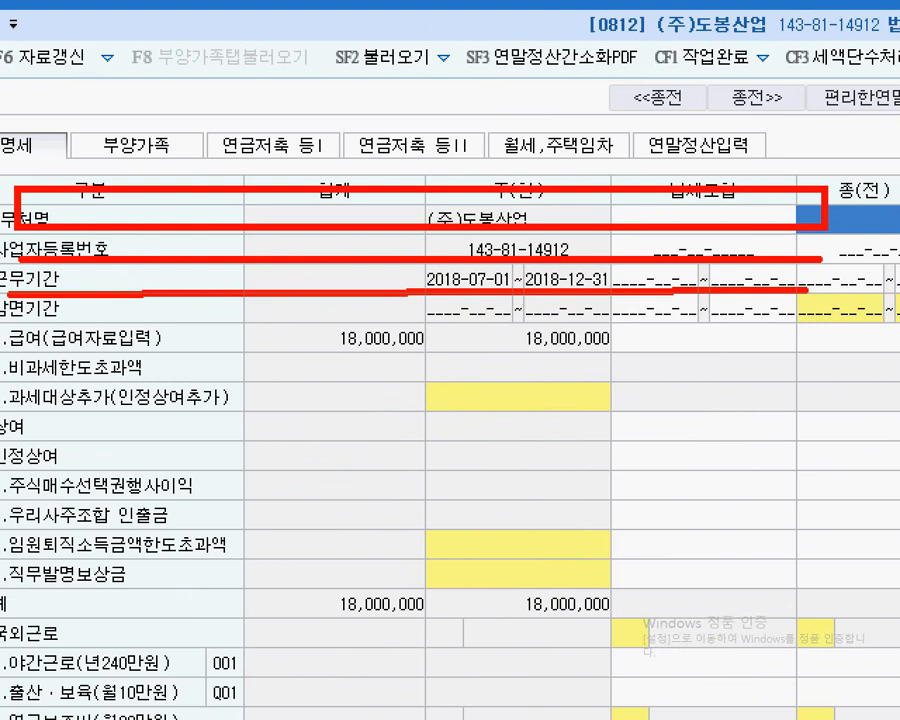
drag(30, 323, 248, 327)
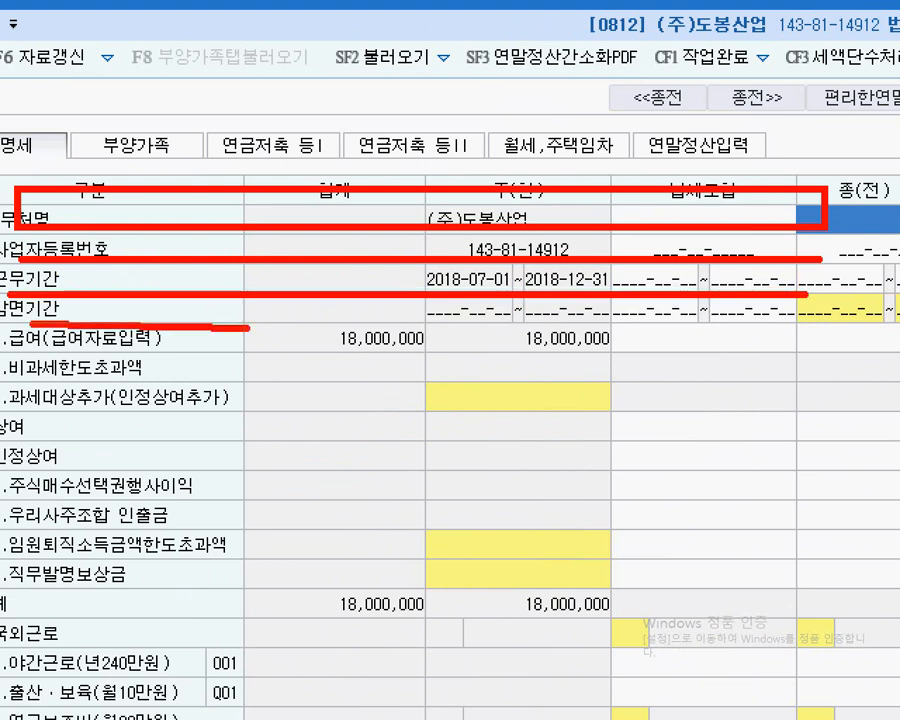
key(Escape)
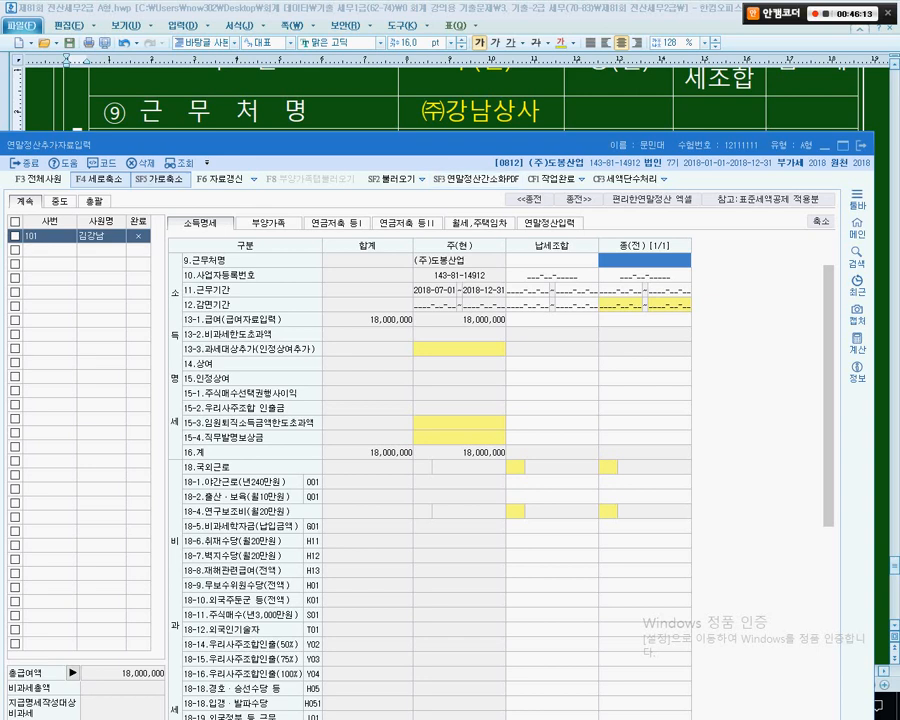
text((주)강남상사)
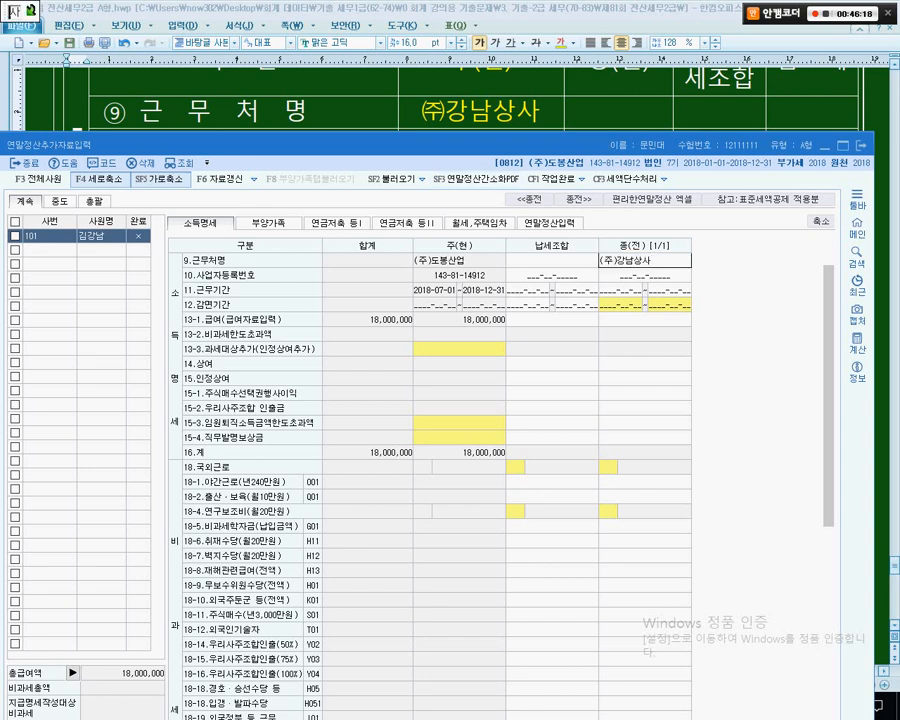
Copy the previous workplace's business registration number from the exam document into the 종(전) column's 사업자등록번호.
key(Return)
drag(622, 146, 624, 173)
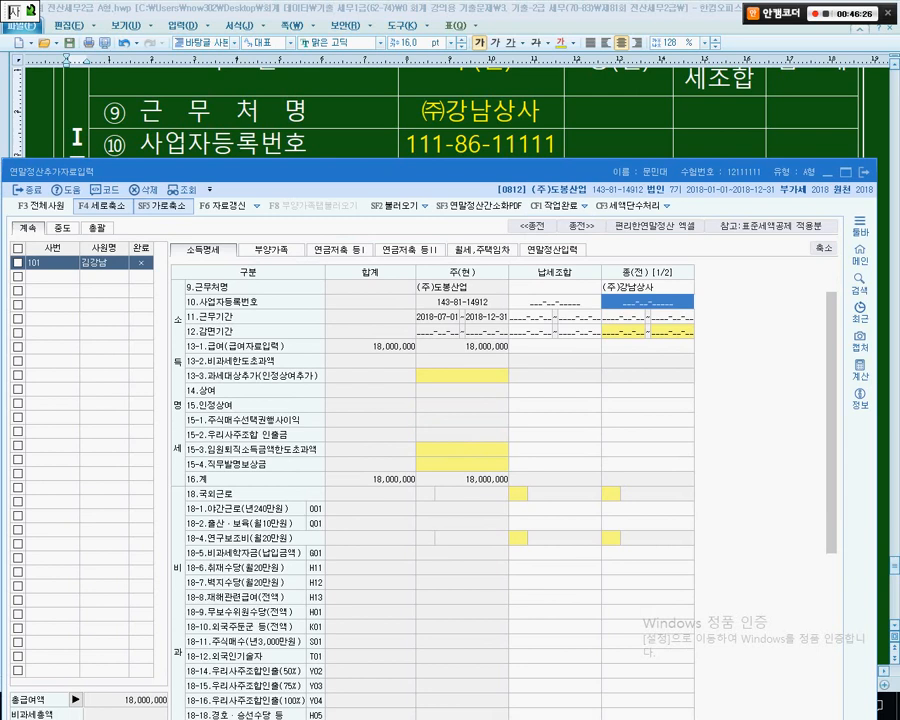
drag(407, 144, 555, 144)
key(ctrl+c)
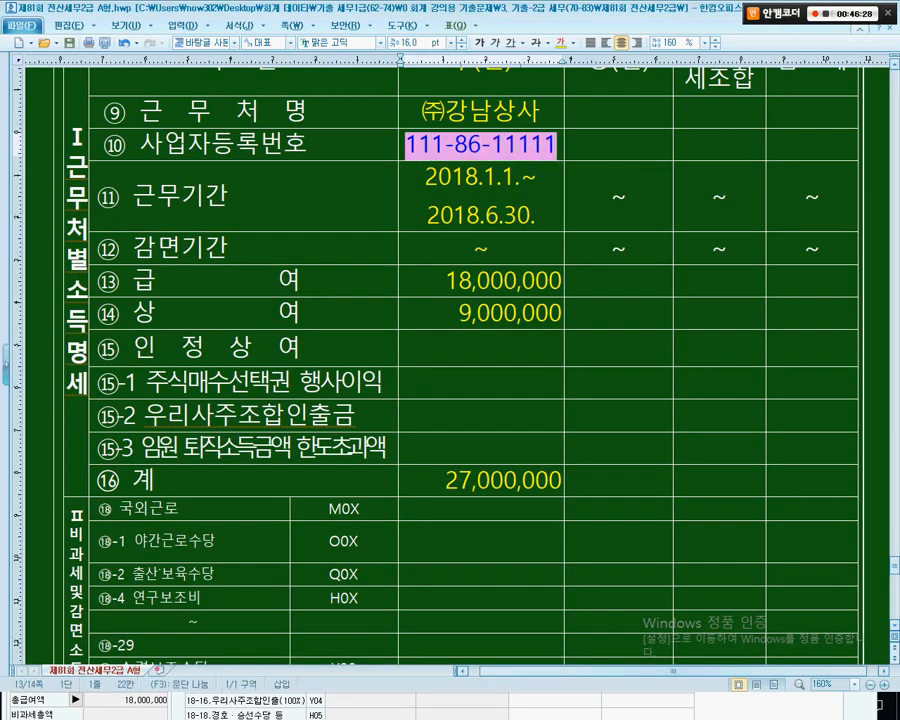
key(alt+Tab)
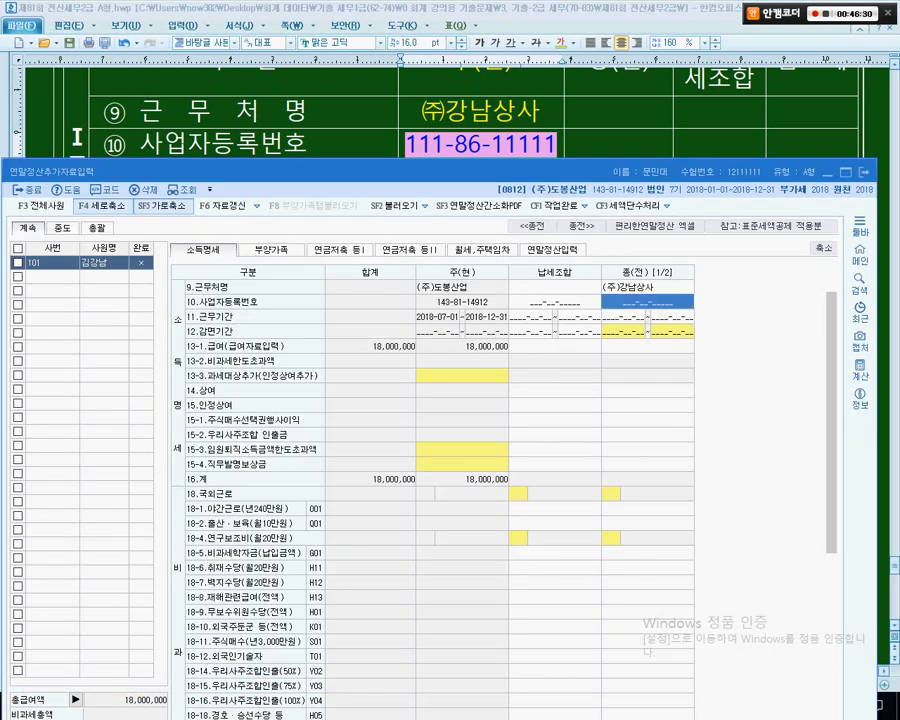
key(ctrl+v)
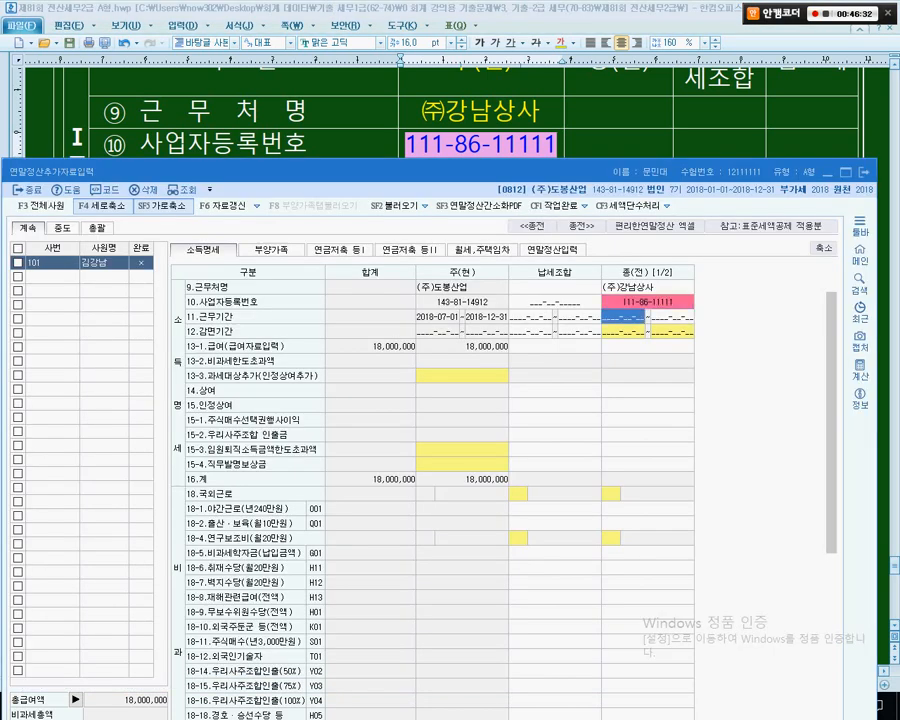
Set the 종(전) 근무기간 (employment period) to 2018-01-01 through 2018-06-30.
drag(350, 171, 348, 241)
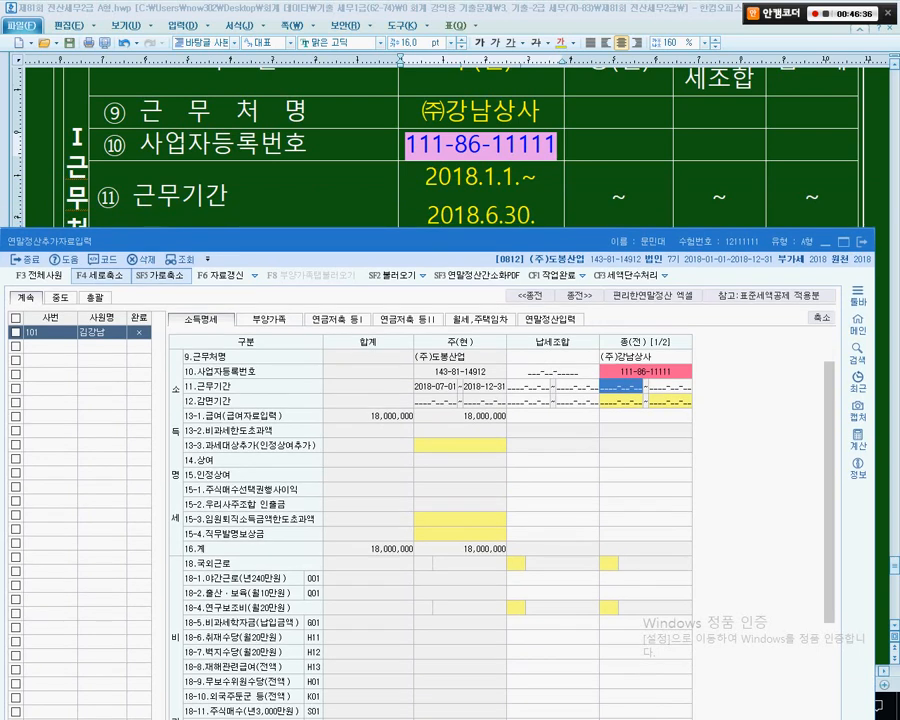
text(2018-)
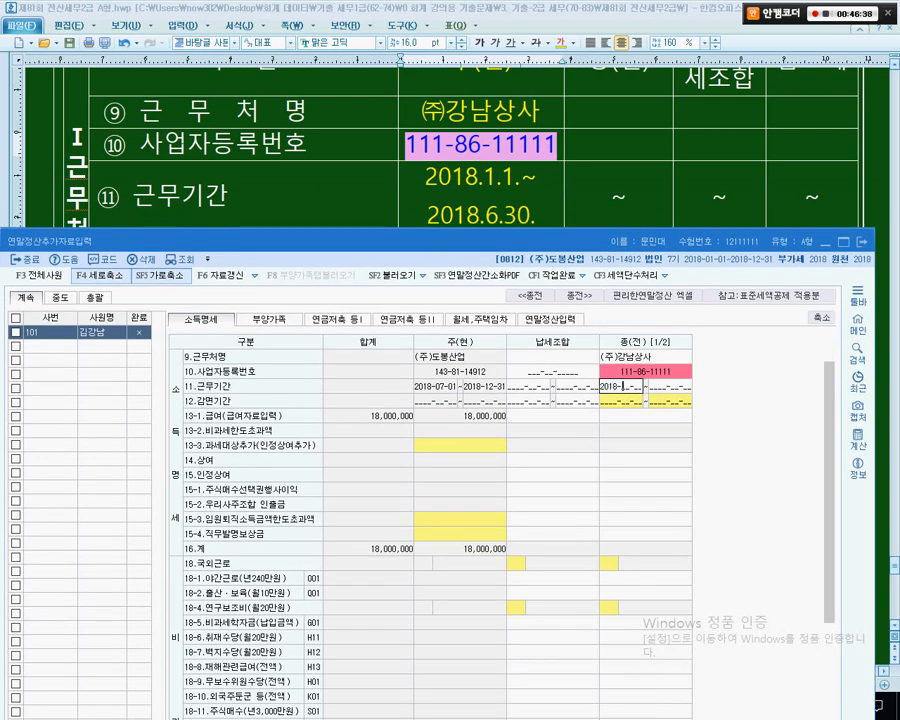
text(01-01)
key(Return)
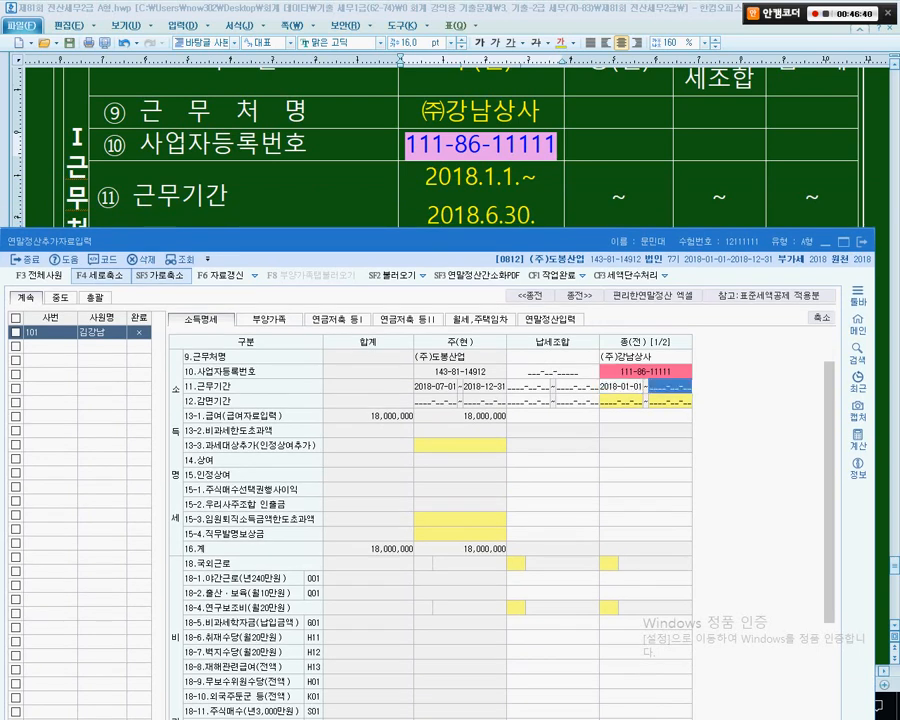
text(201803-)
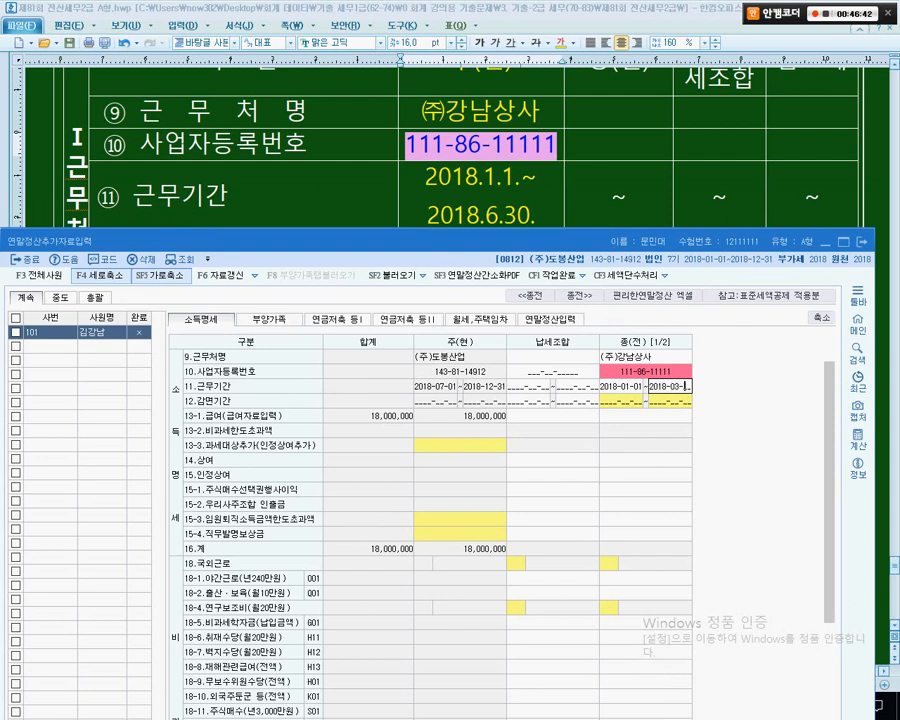
text(6-30)
key(Return)
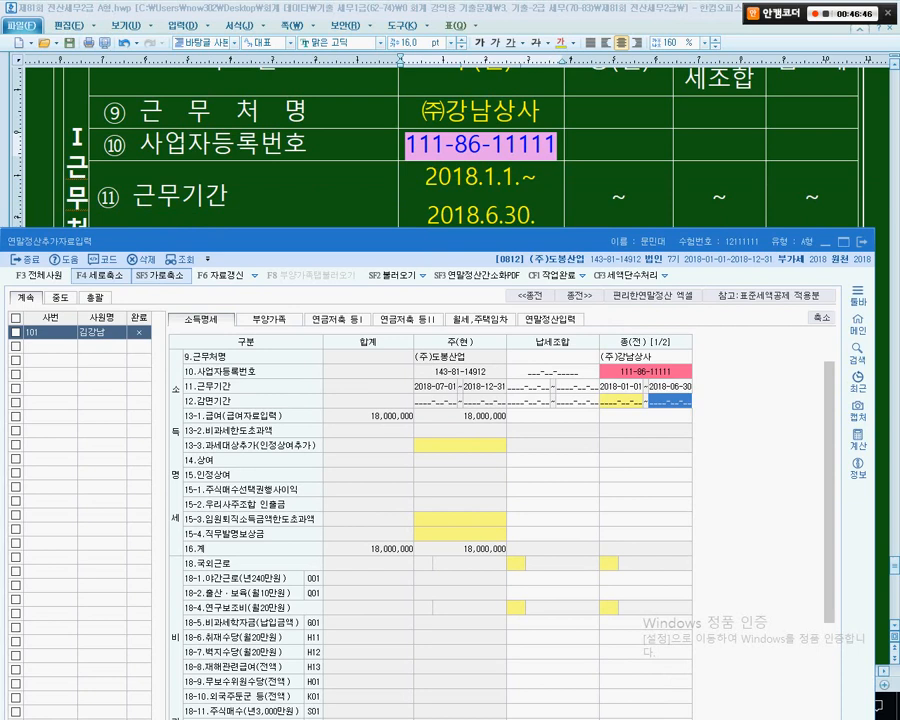
Bring the exam receipt's 급여 row into view and enter 18,000,000 as the 종(전) 급여 (salary).
click(621, 401)
drag(400, 241, 406, 281)
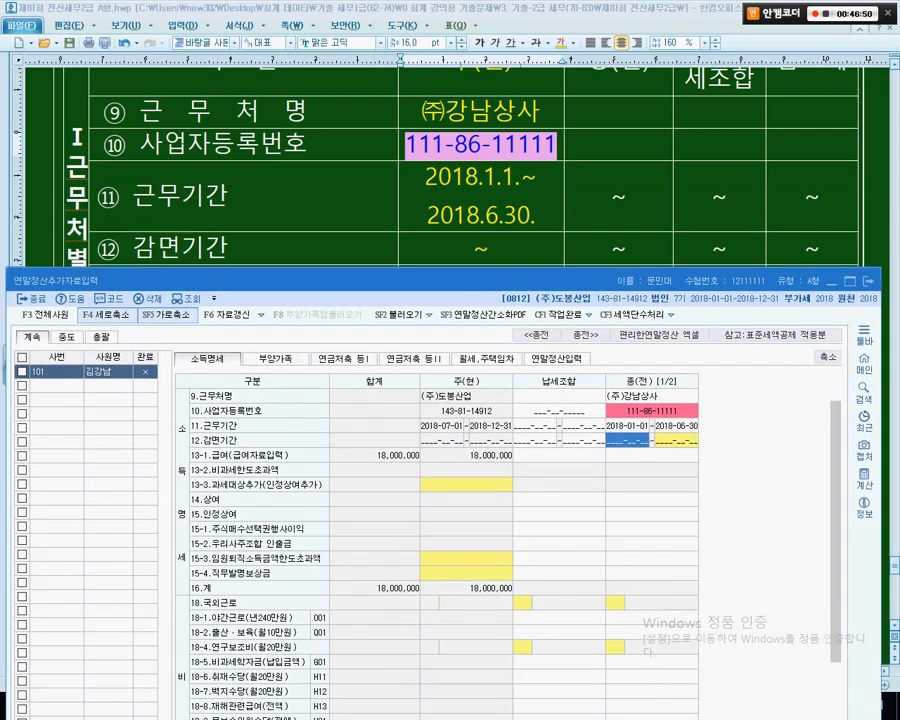
click(489, 248)
scroll(489, 248, down, 2)
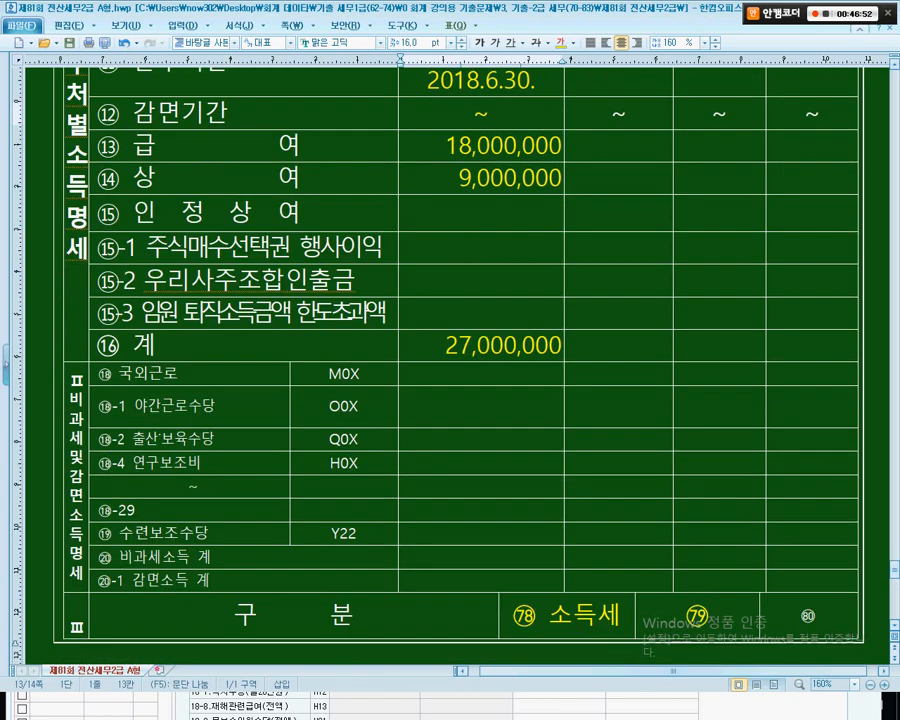
scroll(450, 360, down, 2)
key(alt+Tab)
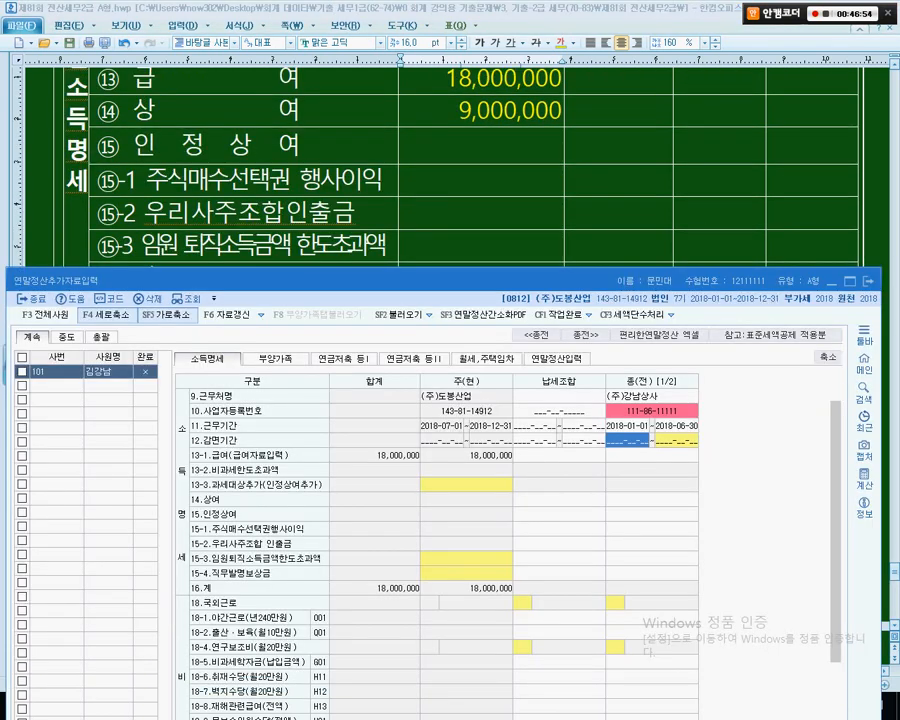
drag(420, 281, 419, 113)
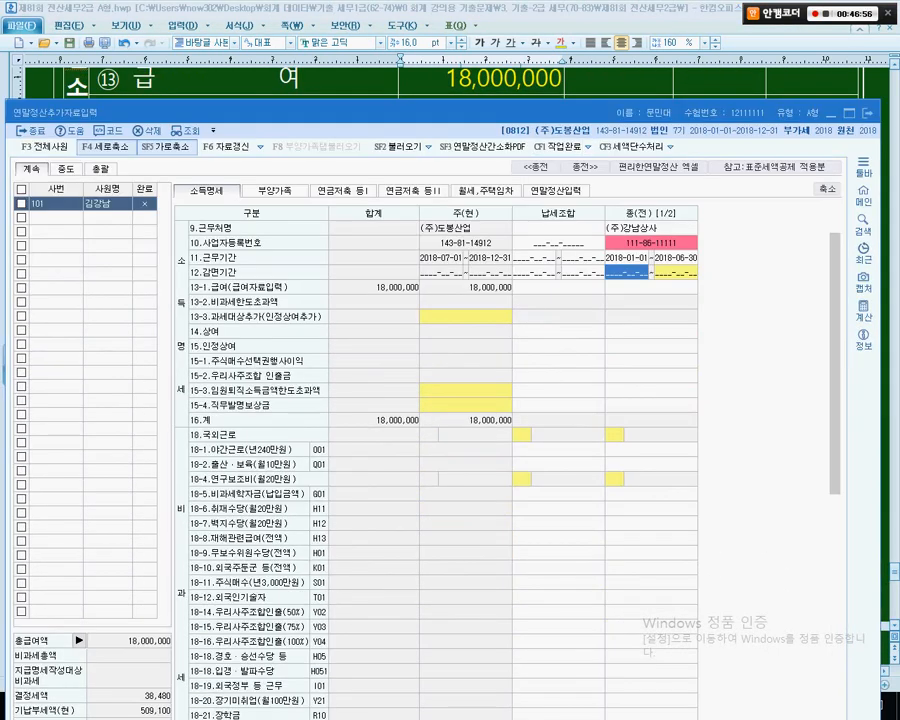
click(651, 287)
text(18000000)
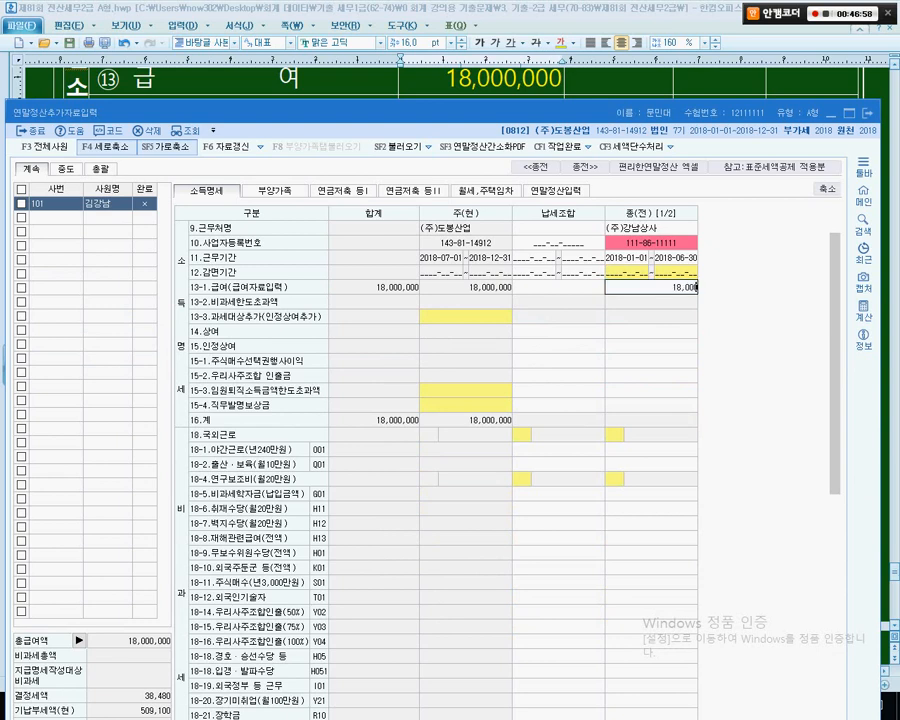
key(Return)
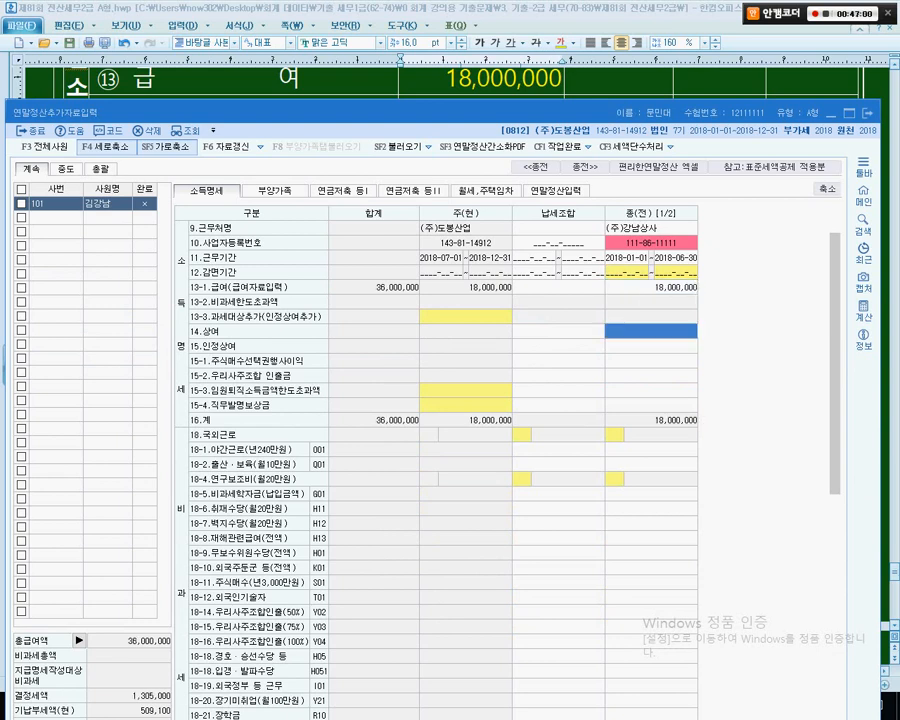
Enter 9,000,000 as the 종(전) 상여 (bonus), keeping the receipt's bonus row in view.
drag(463, 113, 463, 148)
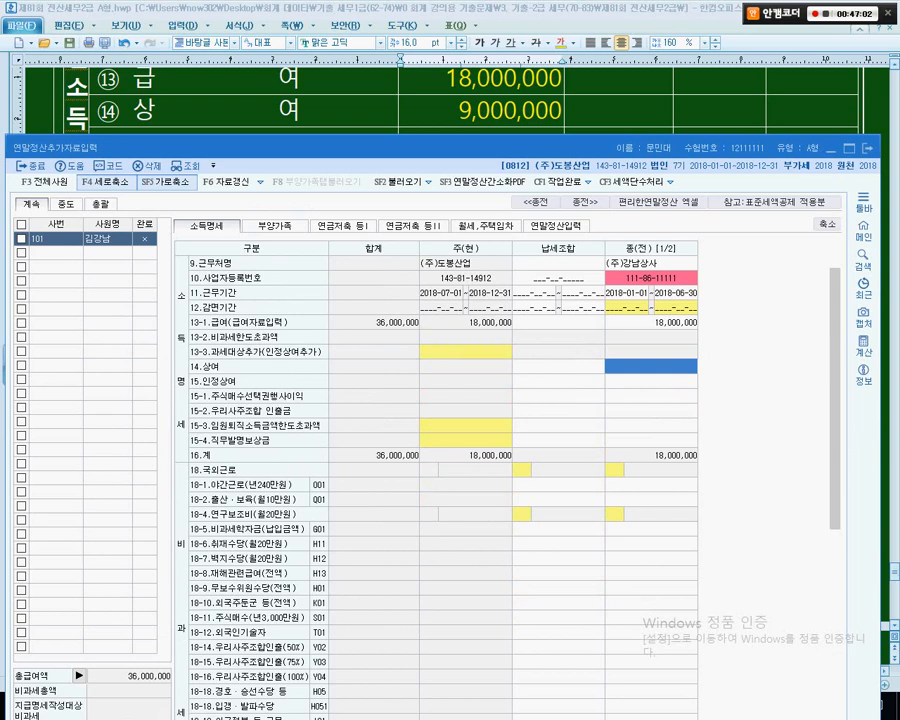
text(9000000)
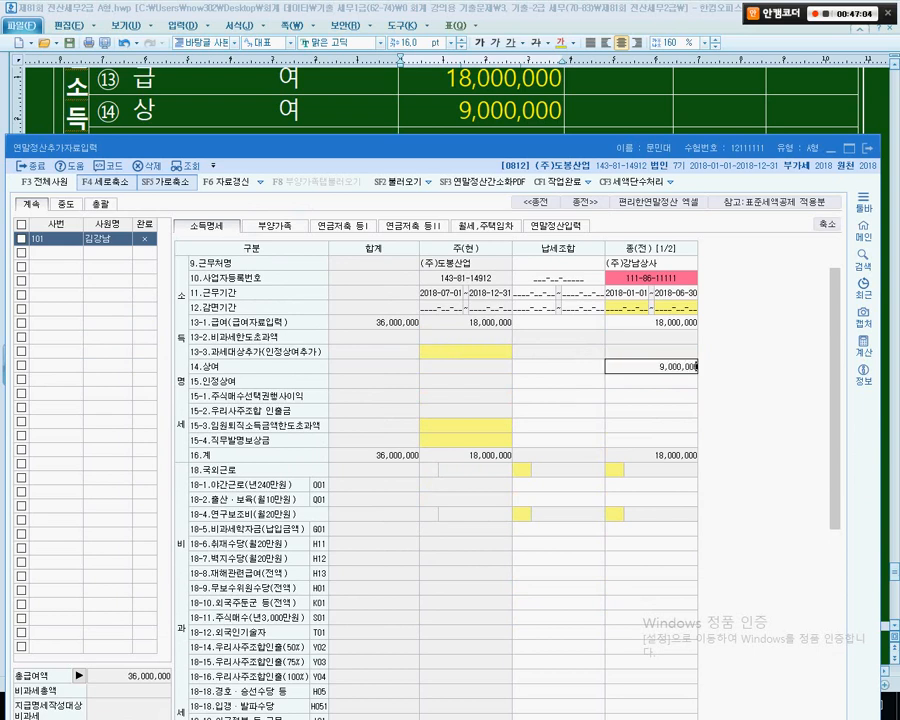
key(Return)
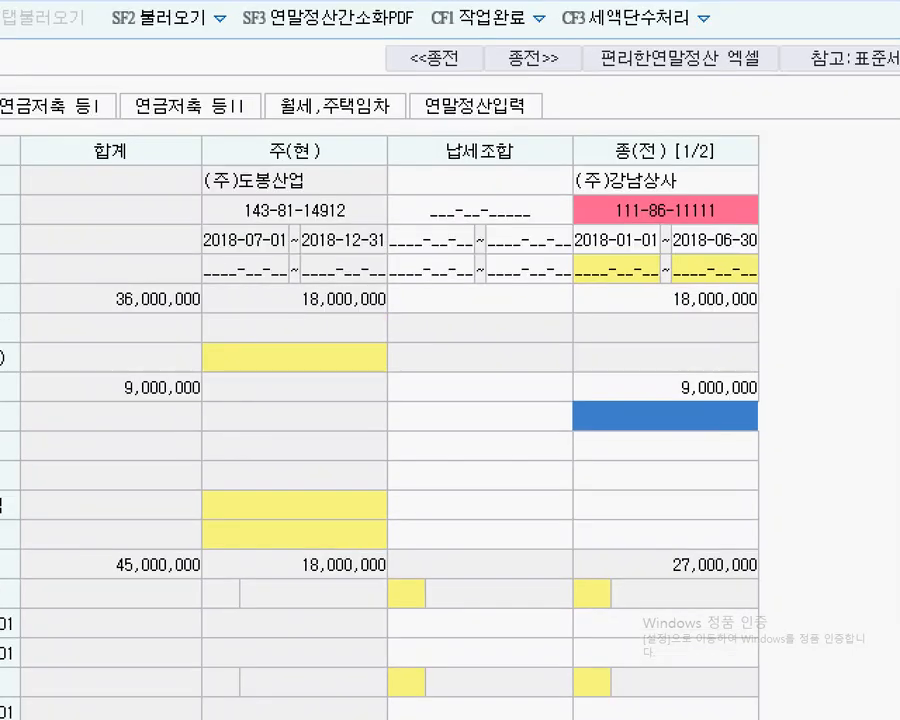
mouse_move(556, 124)
mouse_down()
mouse_move(773, 344)
mouse_move(781, 469)
mouse_up()
drag(621, 341, 452, 402)
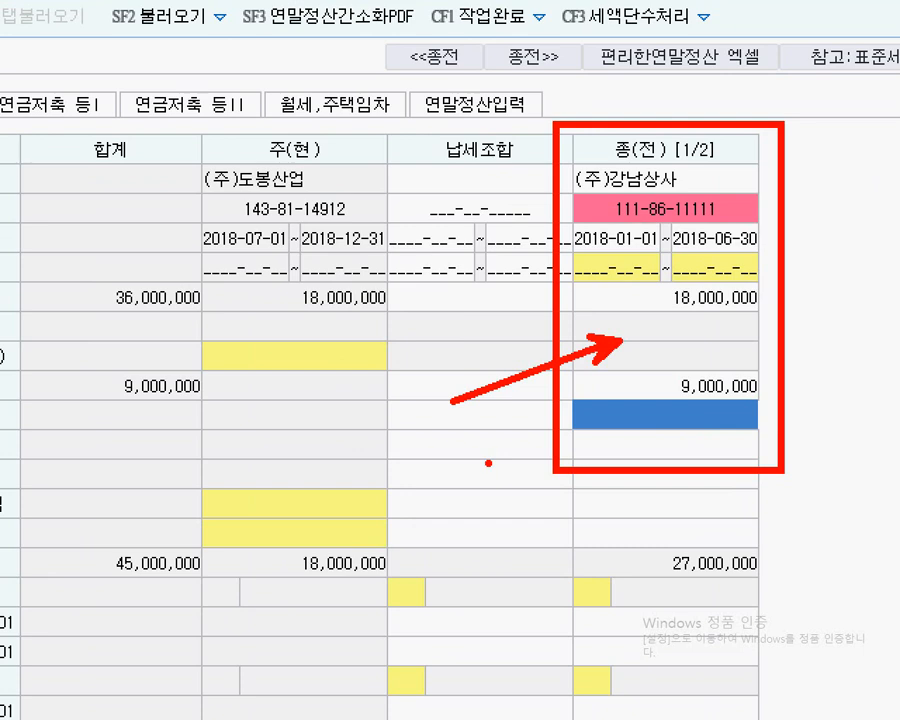
key(Escape)
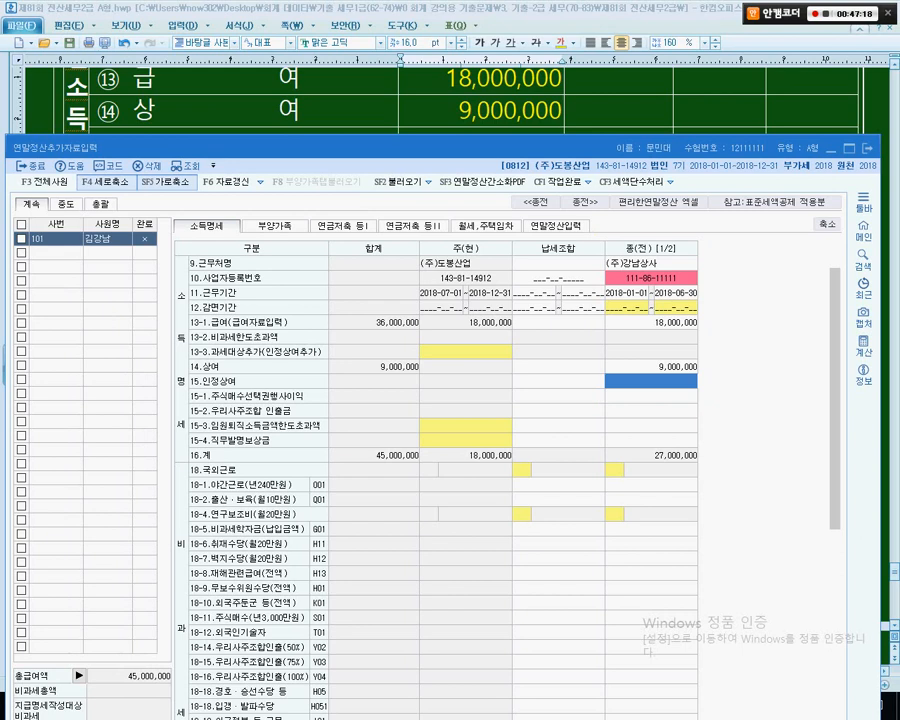
Examine the 결정세액 (determined tax) row of the exam receipt for its income tax and local income tax amounts, then return to KcLep.
click(590, 111)
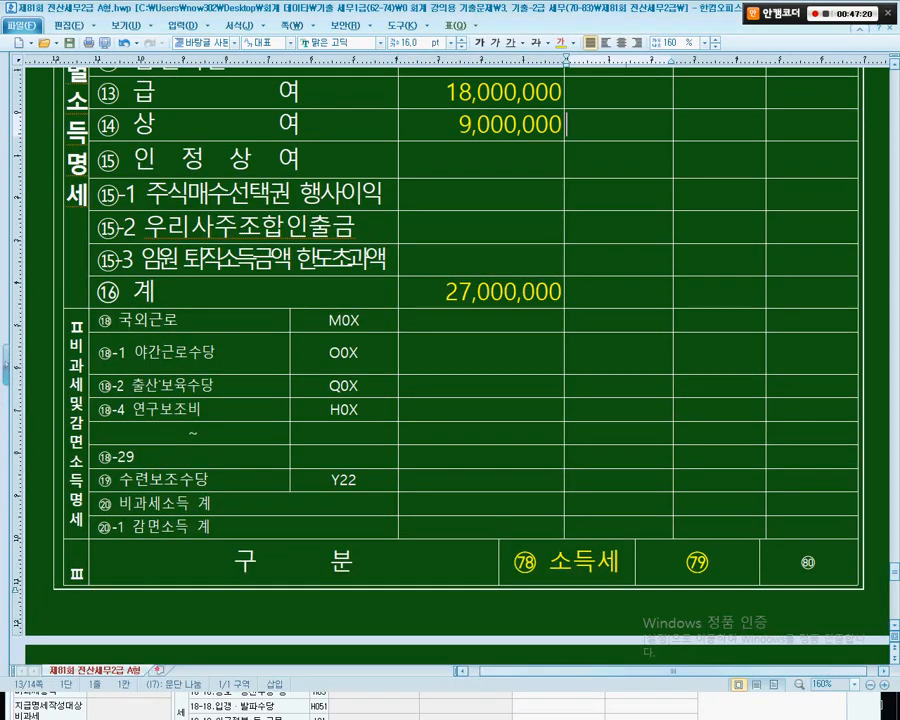
scroll(450, 360, down, 3)
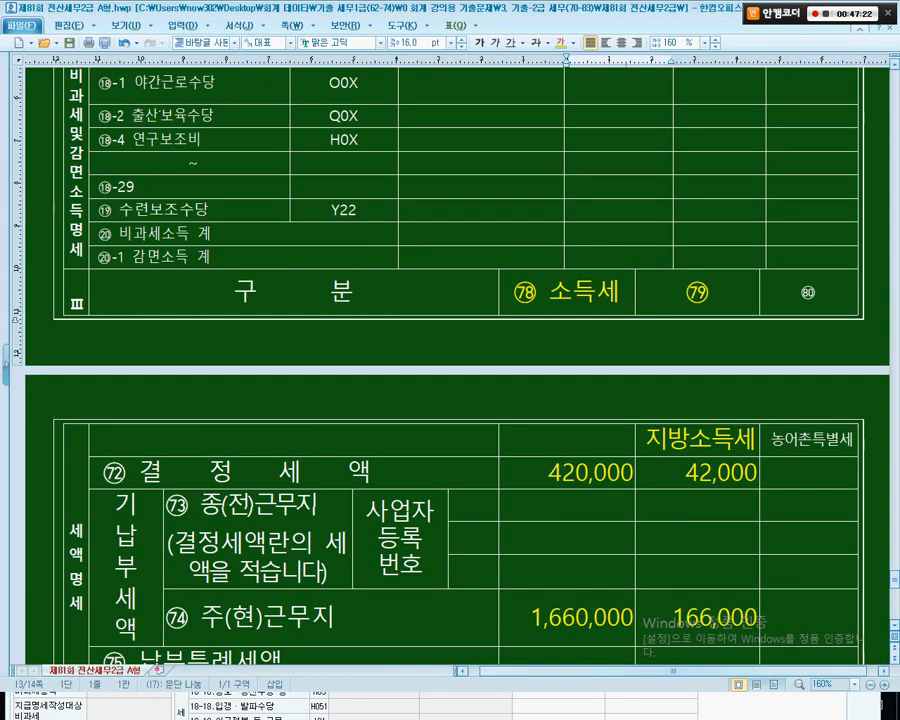
scroll(450, 360, down, 2)
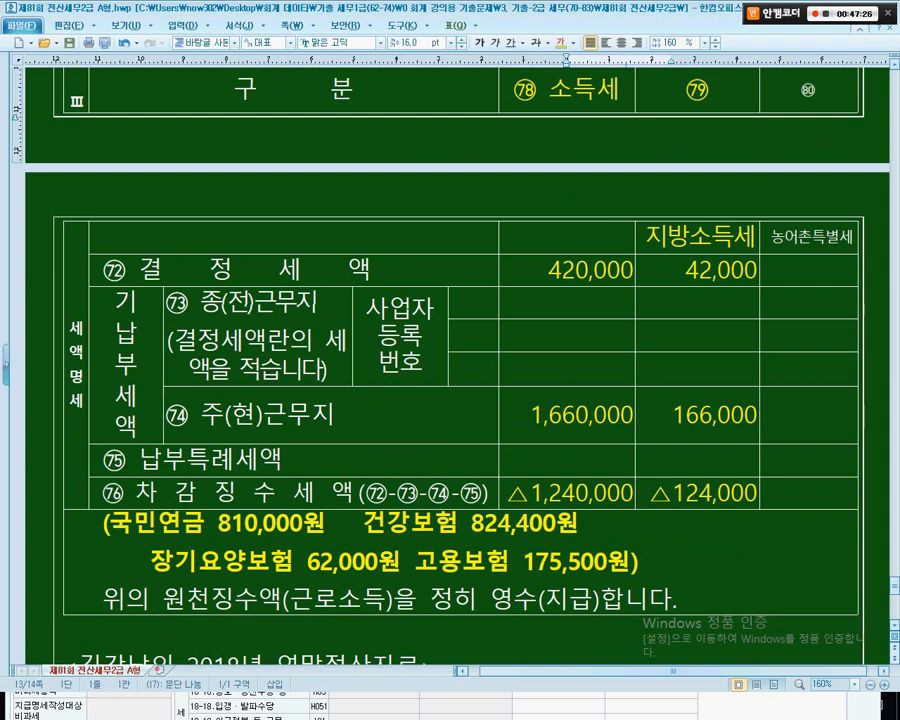
drag(321, 270, 697, 270)
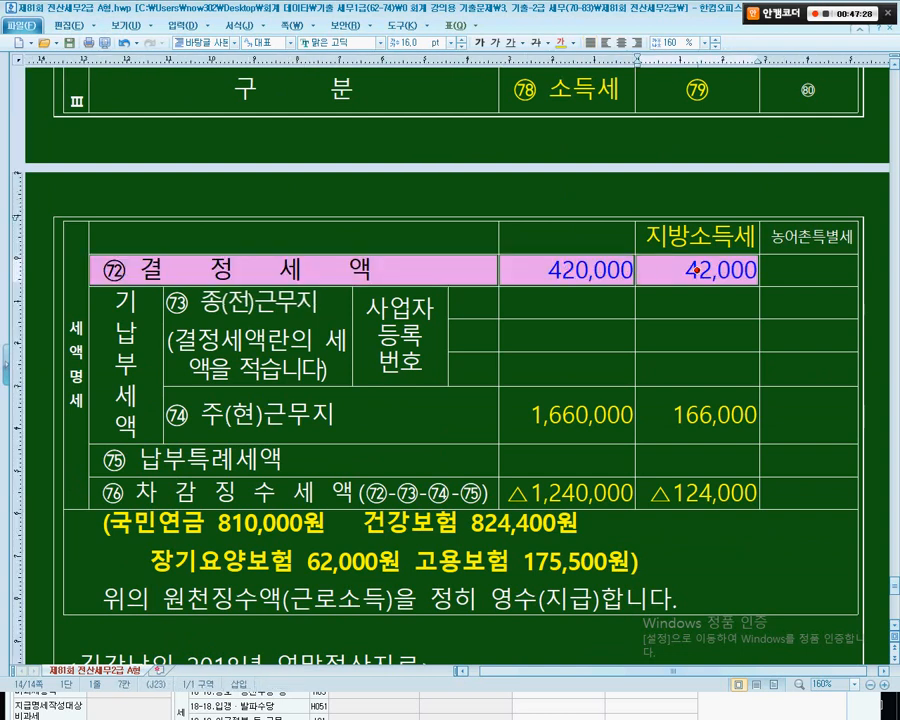
click(697, 270)
key(shift+Left)
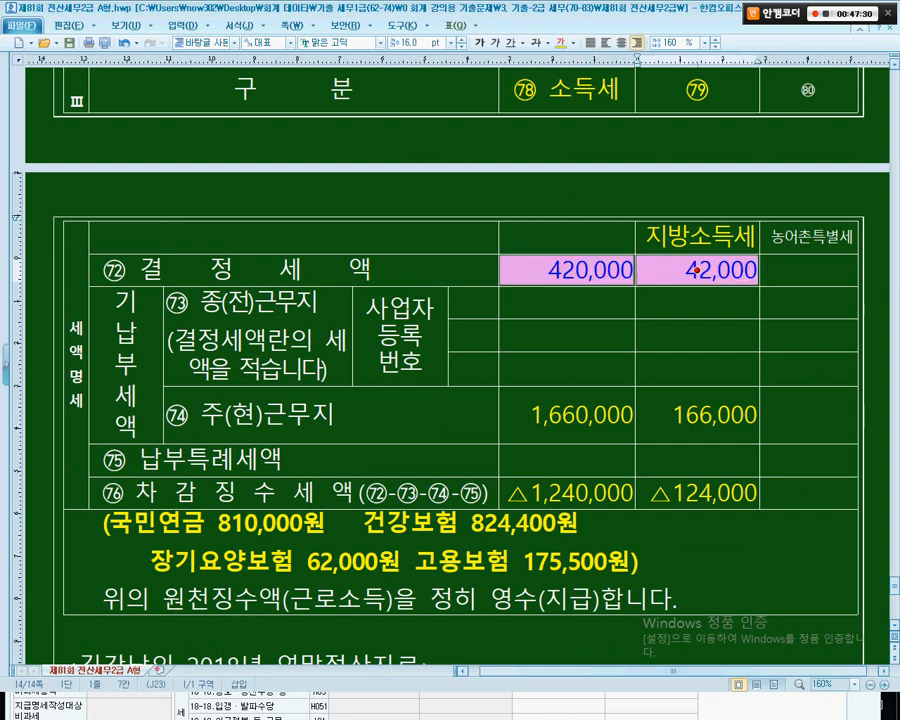
key(shift+Right)
scroll(457, 366, up, 2)
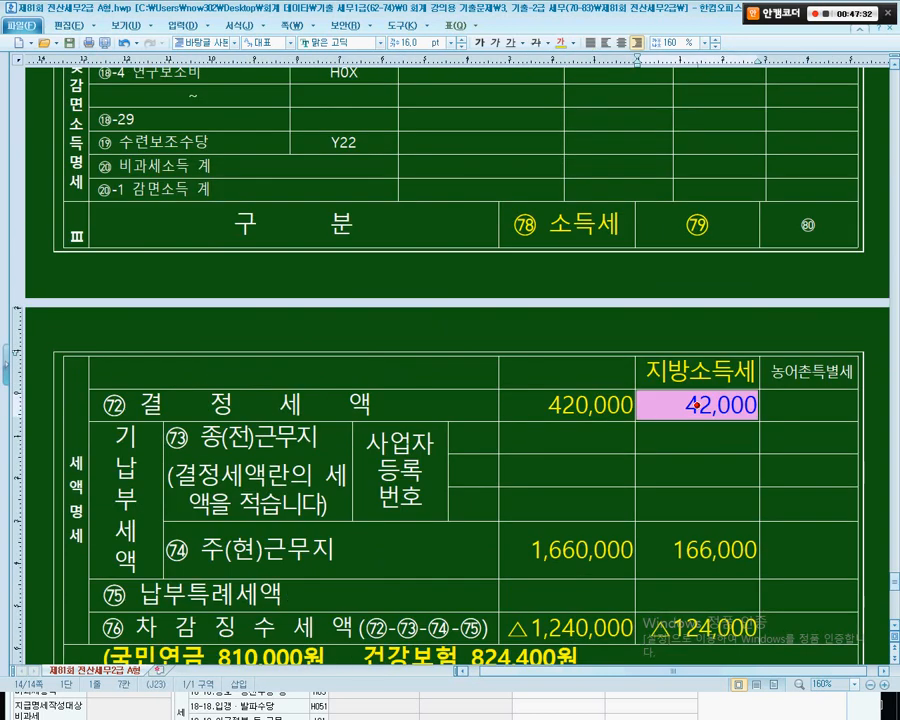
key(Left)
key(Right)
key(alt+Tab)
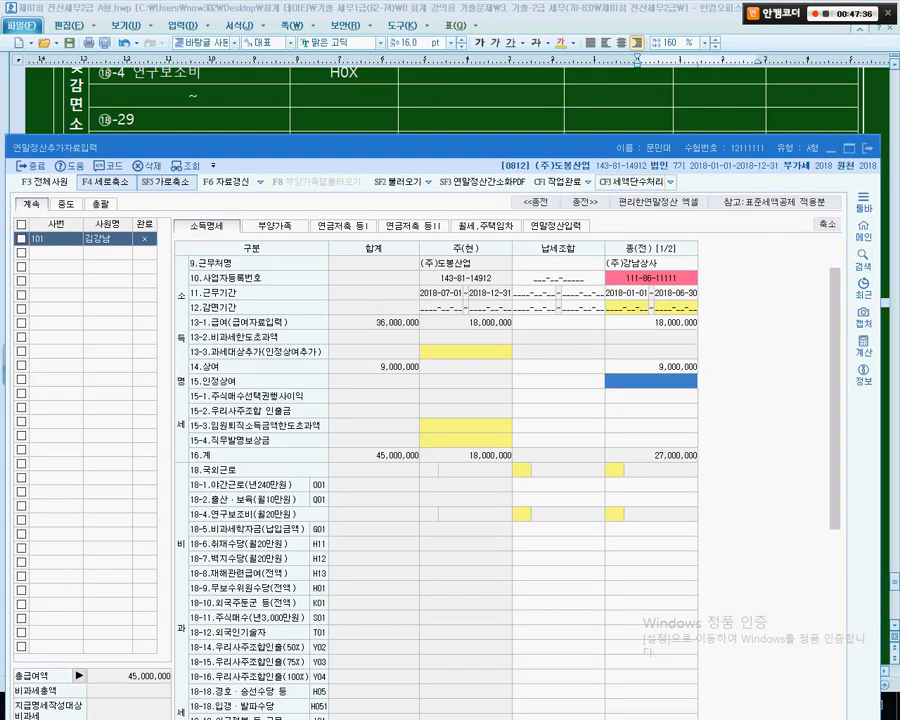
Enter 420,000 as the 기납부세액 소득세 (prepaid income tax) in the 종(전) column.
key(Return)
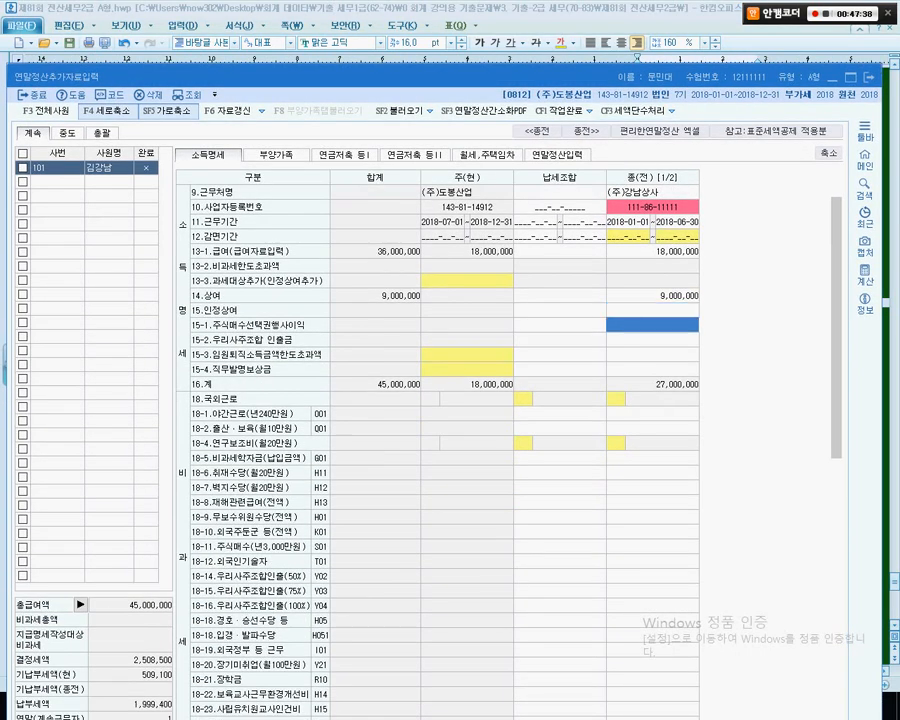
scroll(437, 450, down, 8)
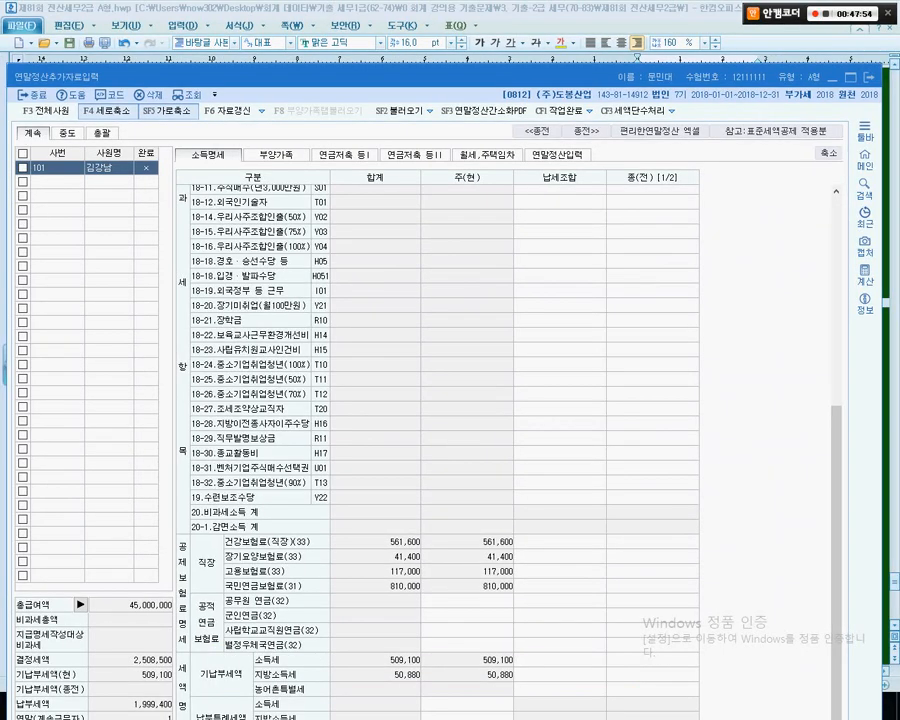
click(652, 645)
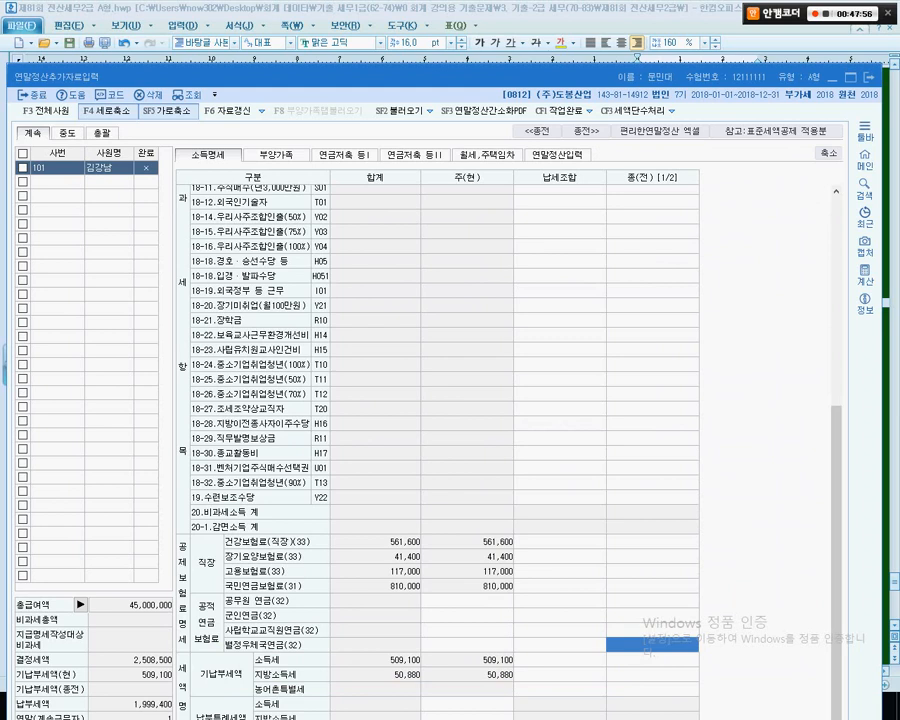
key(Down)
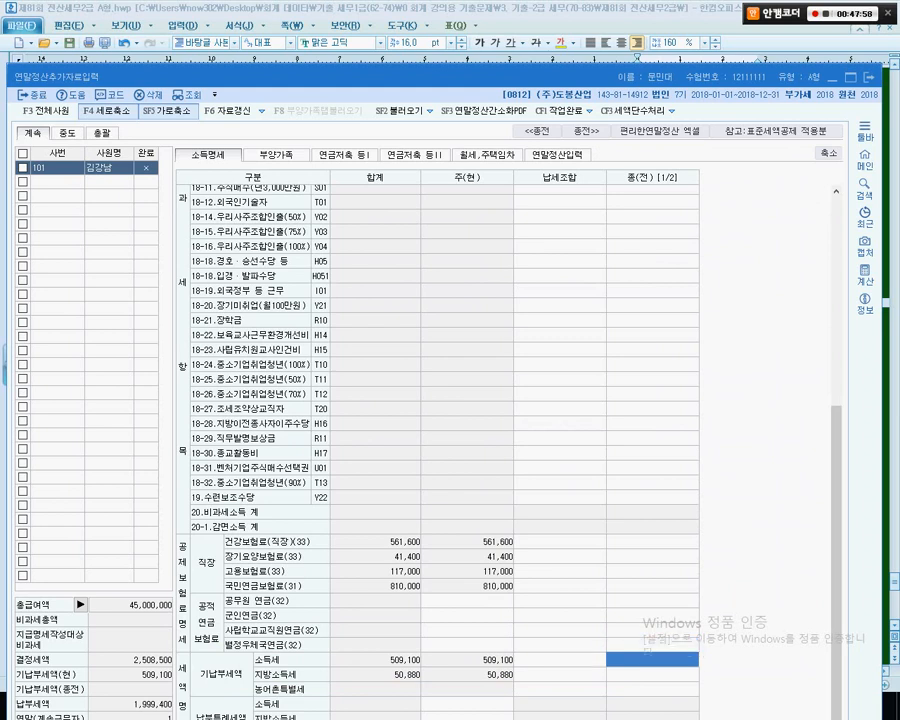
key(alt+Tab)
key(alt+Tab)
text(420,000)
key(Return)
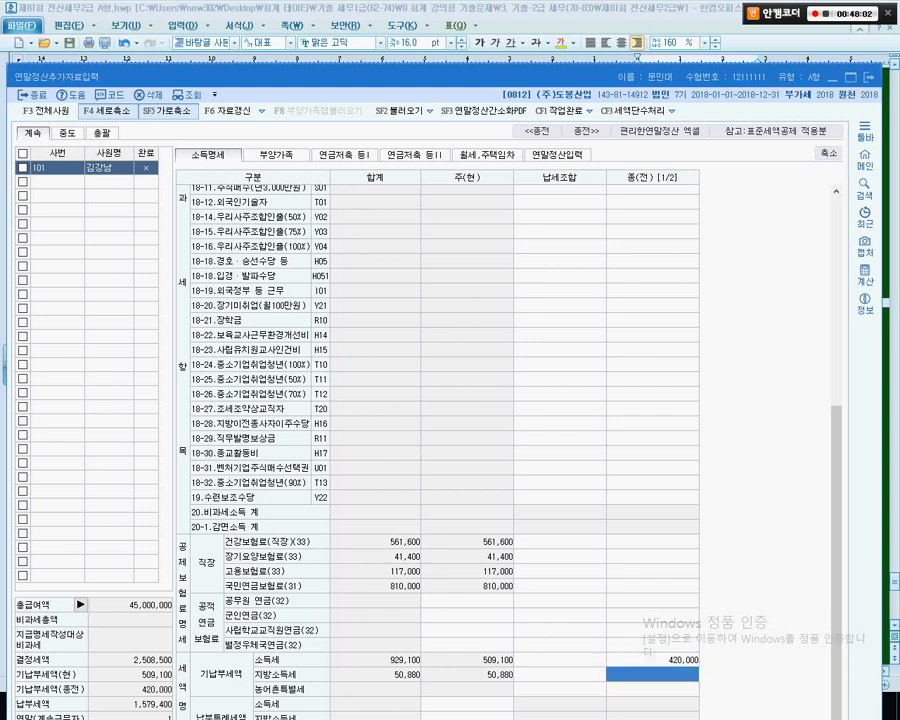
Enter 42,000 as the 기납부세액 지방소득세 (prepaid local income tax) in the 종(전) column.
key(alt+Tab)
key(alt+Tab)
text(42000)
key(Return)
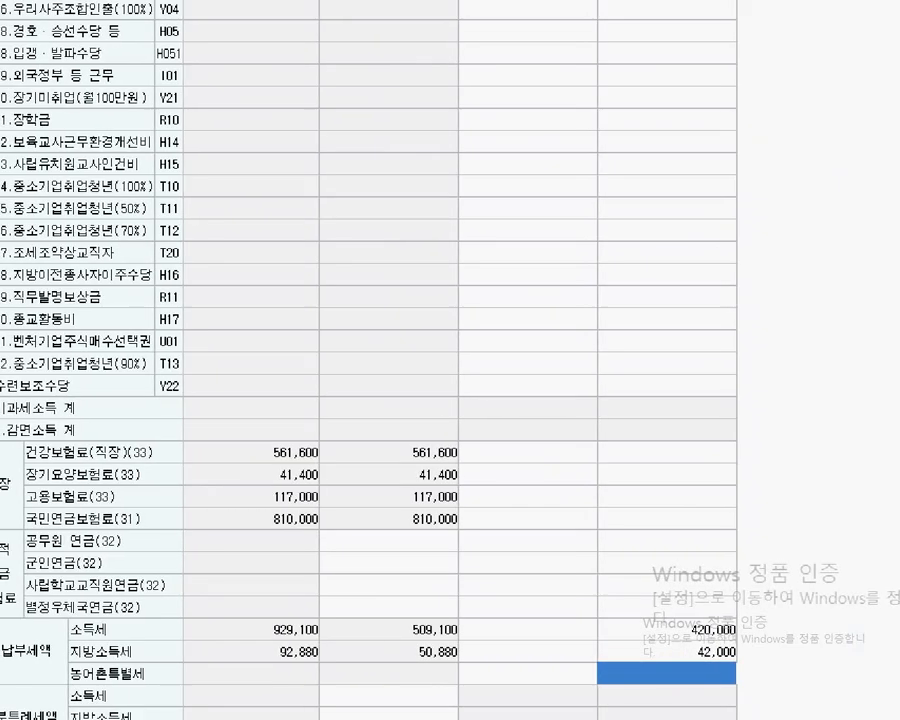
mouse_move(67, 616)
mouse_down()
mouse_move(270, 652)
mouse_move(767, 683)
mouse_move(660, 638)
mouse_move(705, 706)
mouse_up()
drag(677, 631, 608, 519)
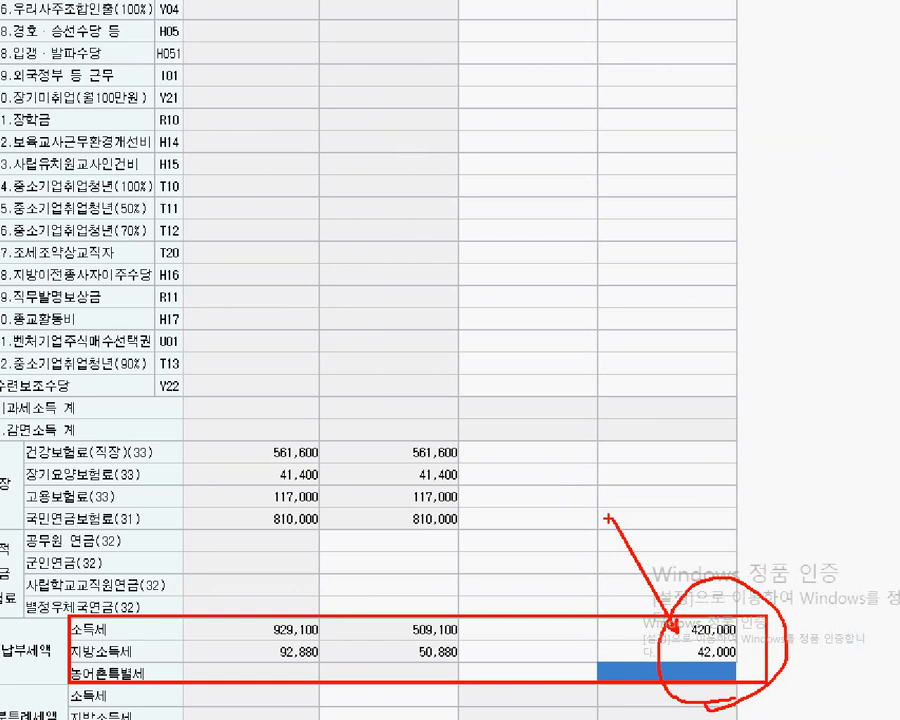
key(Escape)
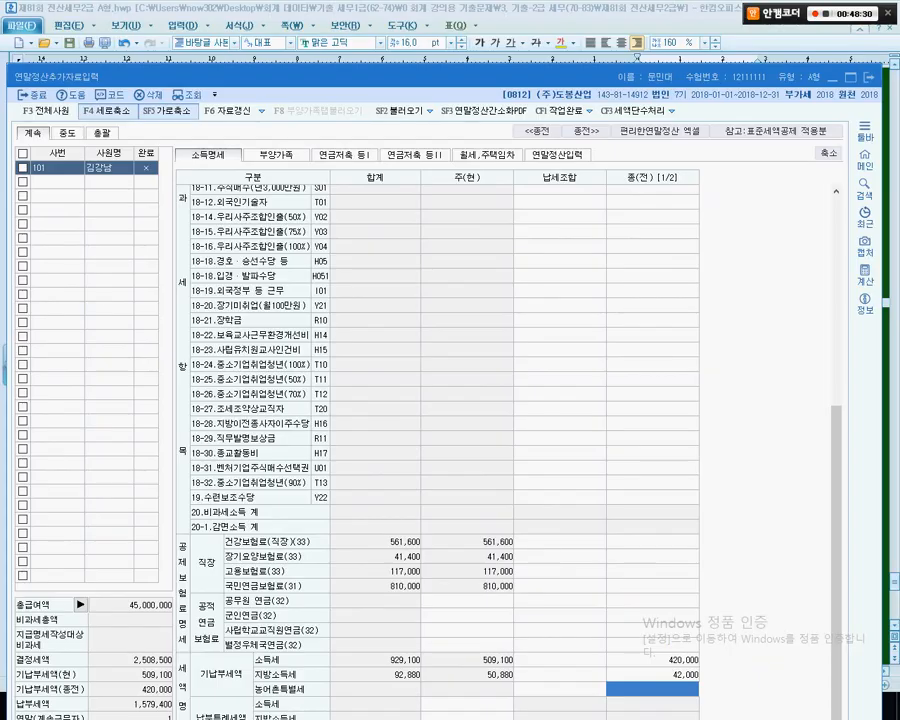
Examine the national pension, health, long-term care and employment insurance amounts under the exam receipt's tax table, then return to KcLep.
key(alt+Tab)
click(293, 404)
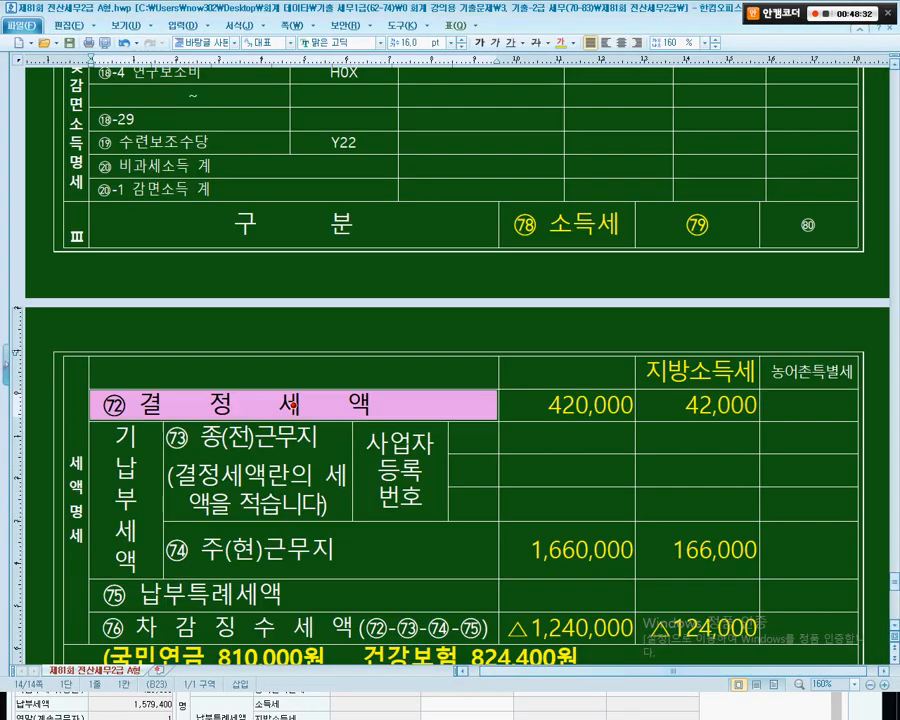
scroll(293, 405, down, 3)
click(464, 427)
key(Escape)
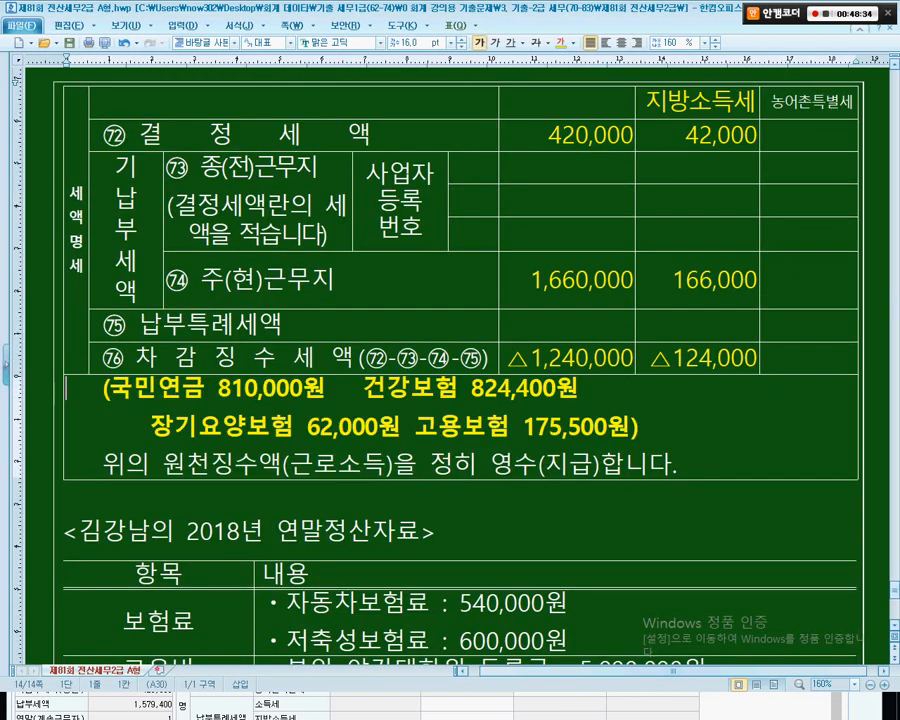
drag(219, 391, 288, 392)
drag(387, 391, 509, 392)
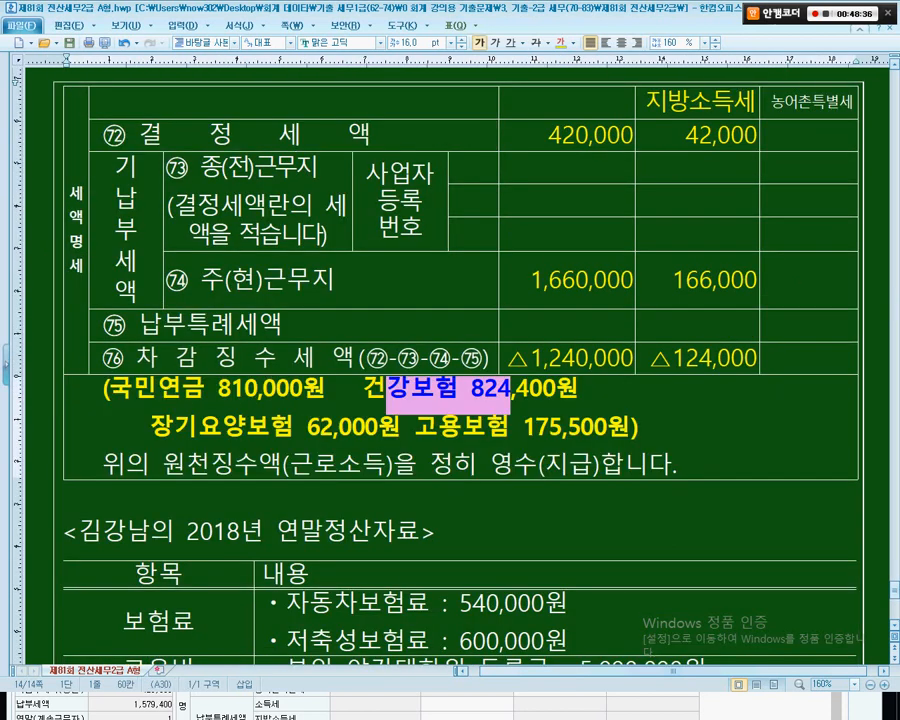
drag(272, 430, 319, 431)
key(alt+Tab)
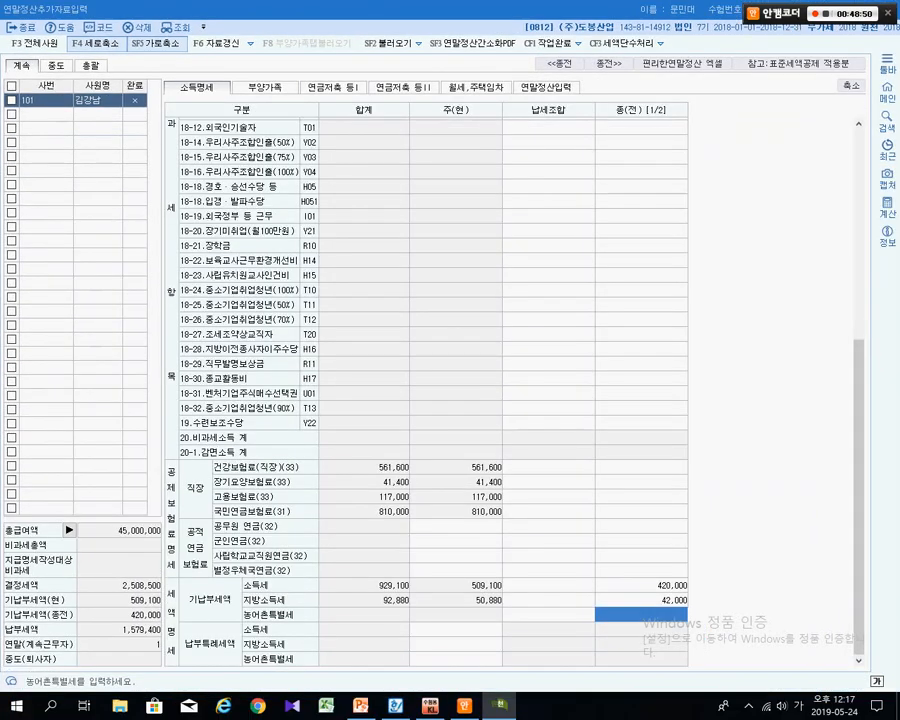
Locate the four 직장 insurance rows of the 공제보험료명세 section, from 건강보험료 to 국민연금보험료, and mark them.
click(641, 526)
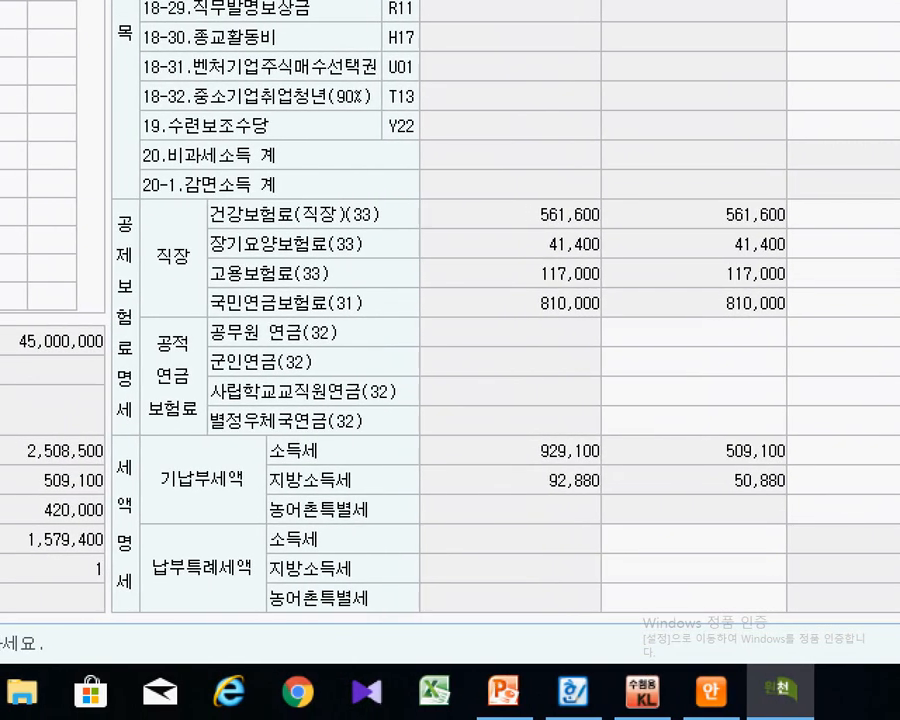
mouse_move(140, 196)
mouse_down()
mouse_move(653, 268)
mouse_move(898, 322)
mouse_up()
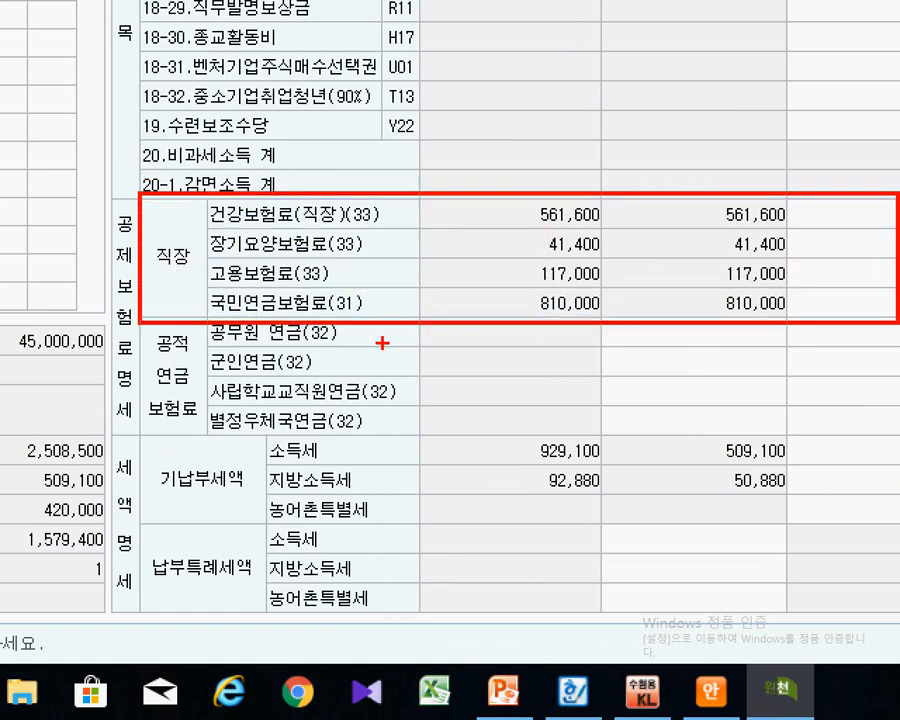
mouse_move(382, 343)
mouse_down()
mouse_move(205, 200)
mouse_move(372, 348)
mouse_up()
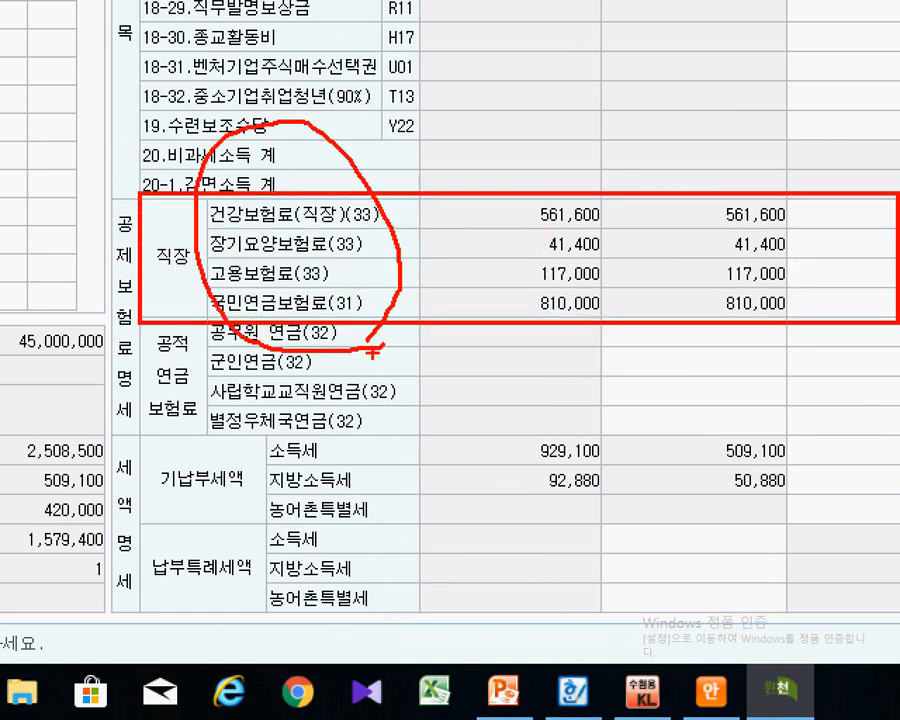
key(Escape)
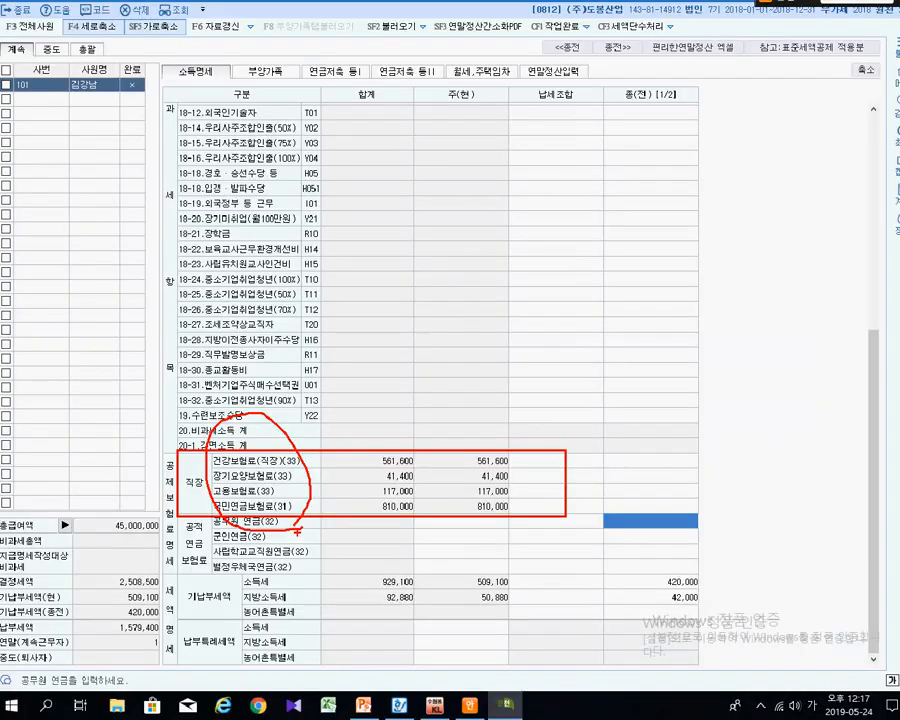
Enter 810,000 as the 국민연금보험료 (national pension premium) in the 종(전) column, checking the amount against the exam receipt.
key(alt+Tab)
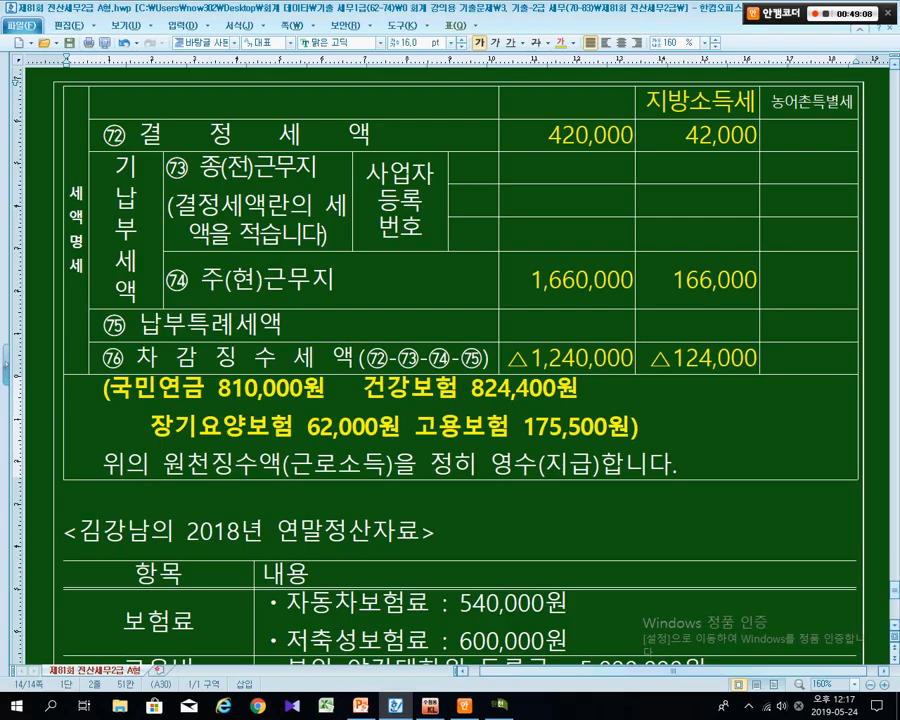
key(alt+Tab)
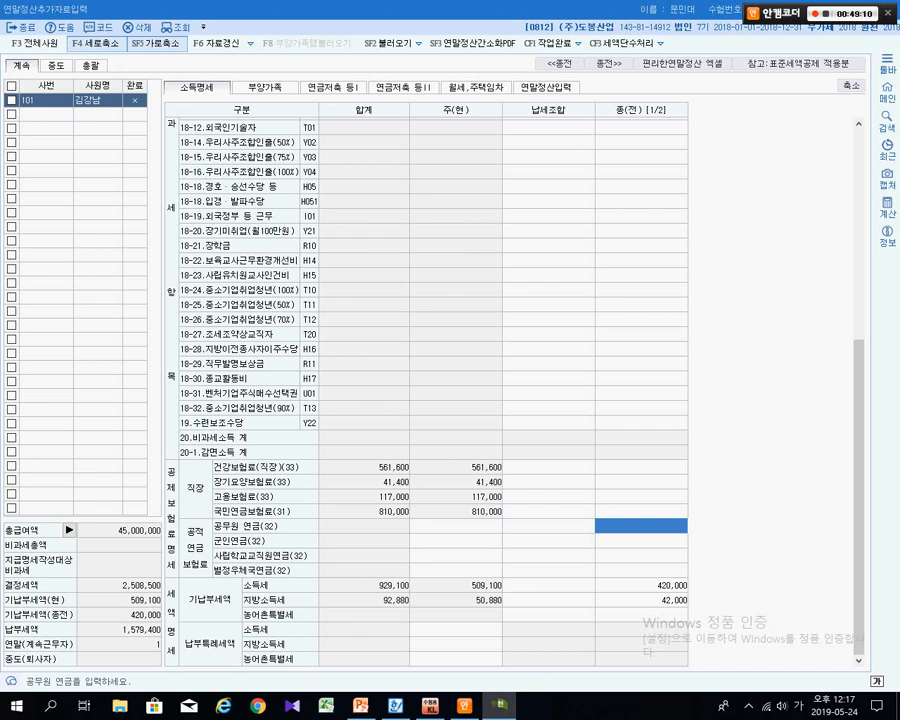
key(Up)
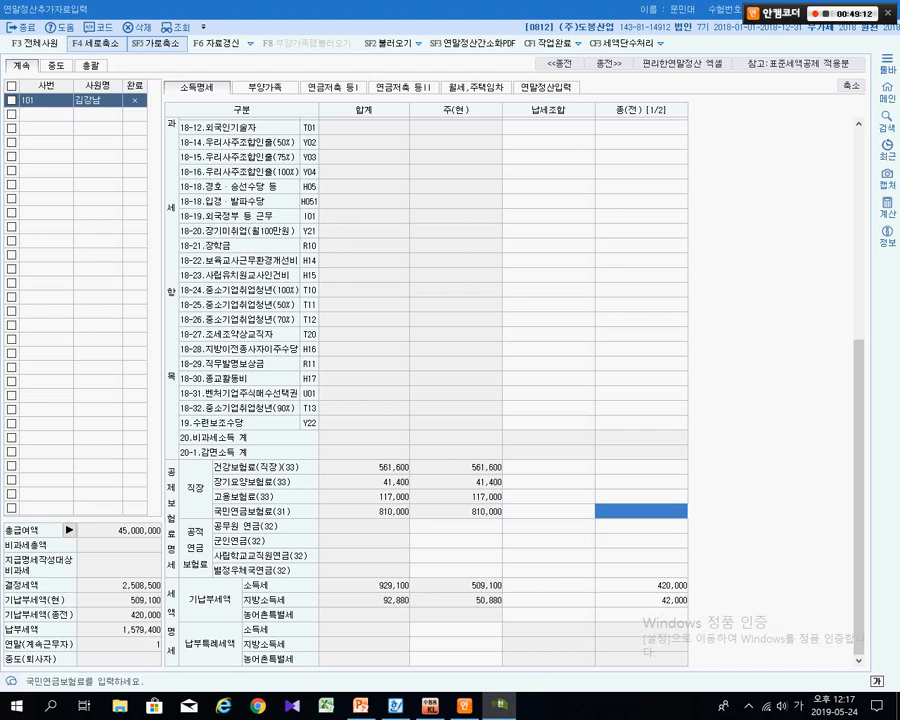
text(8)
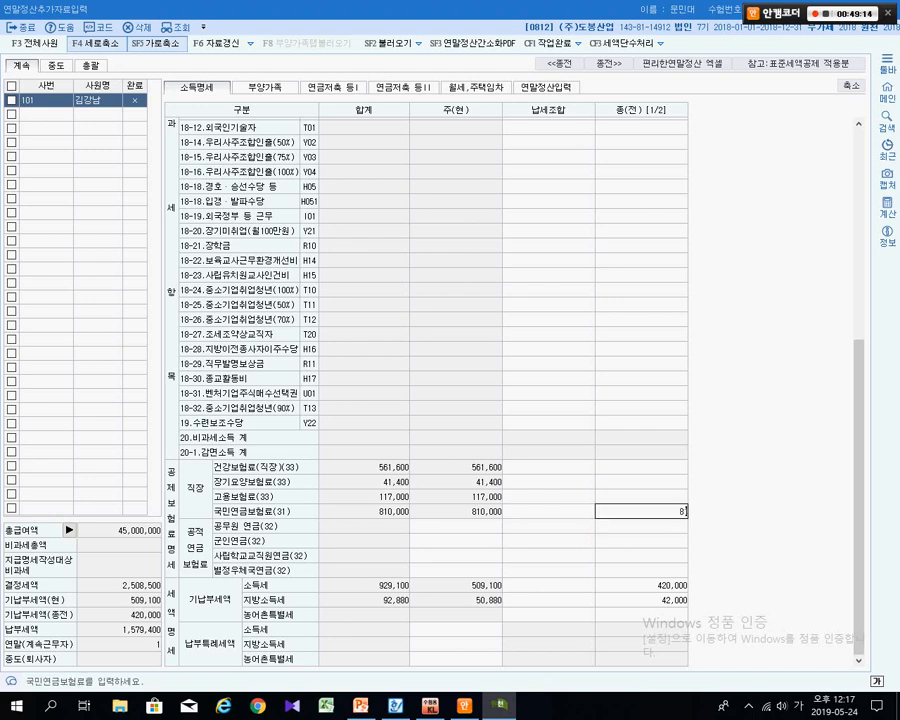
text(10,000)
key(Return)
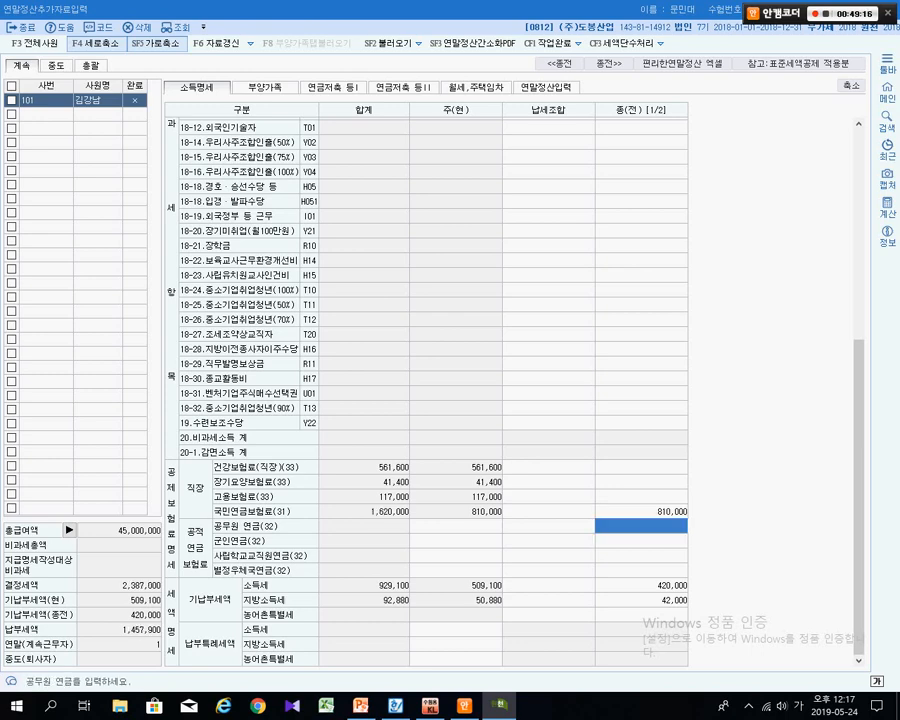
Enter 824,400 as the 직장 건강보험료 (health insurance premium) in the 종(전) column, taking the amount from the exam receipt.
key(alt+Tab)
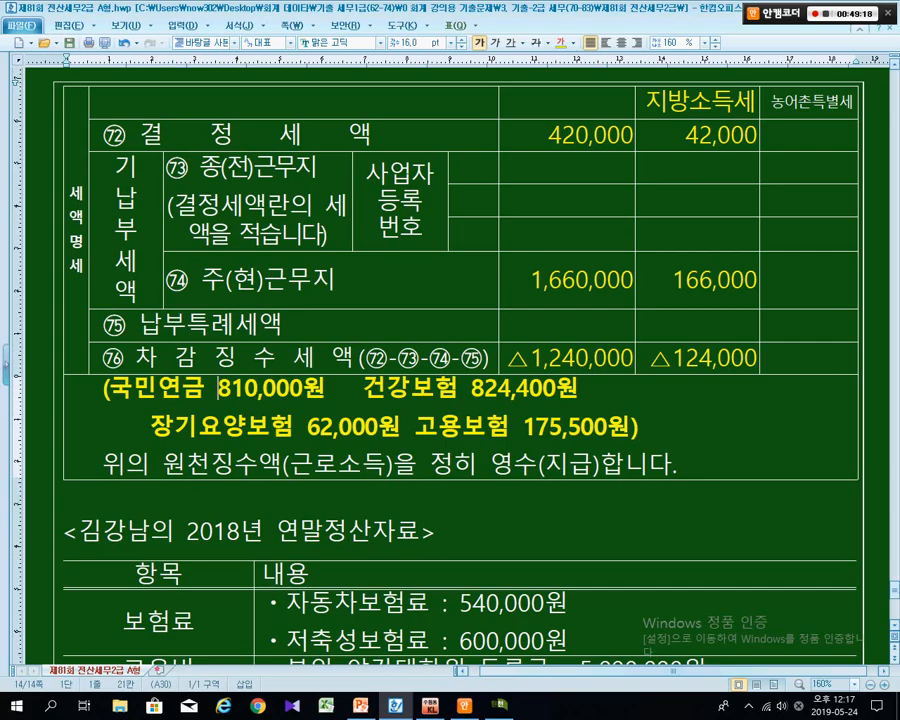
key(alt+Tab)
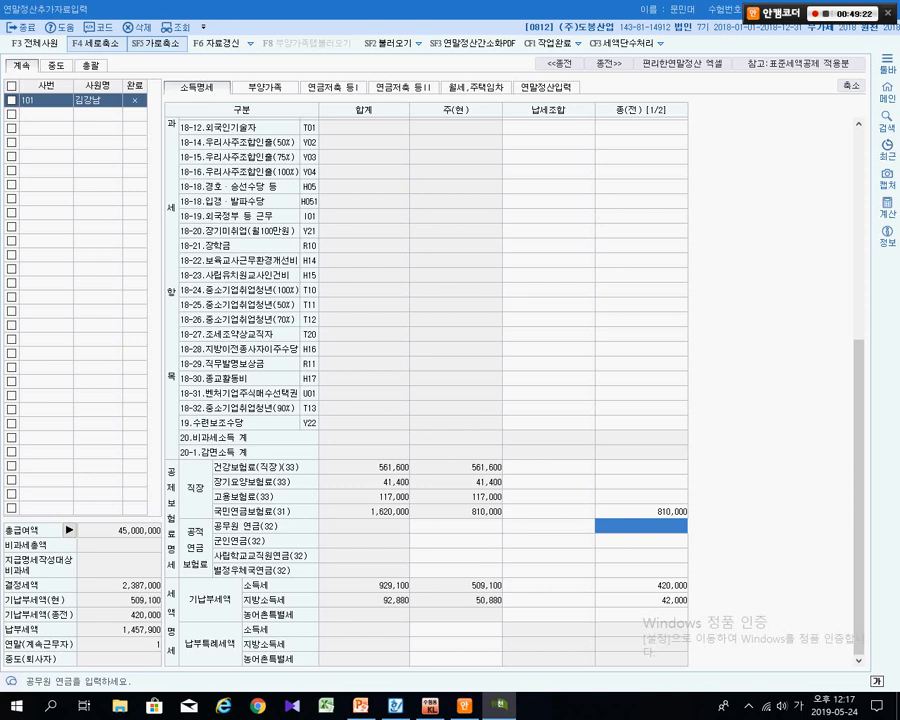
click(641, 467)
key(alt+Tab)
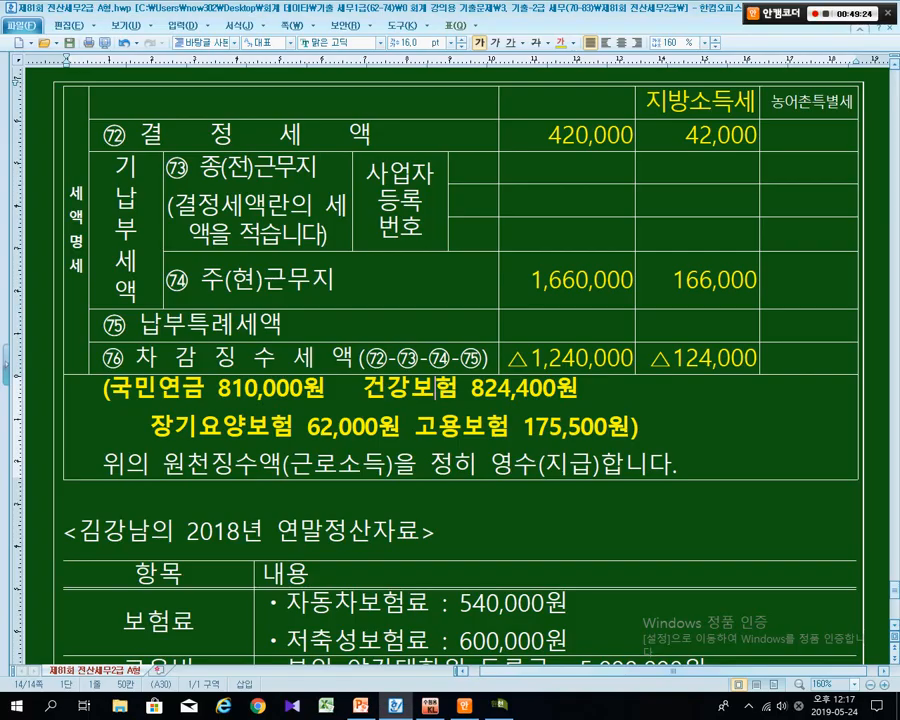
key(alt+Tab)
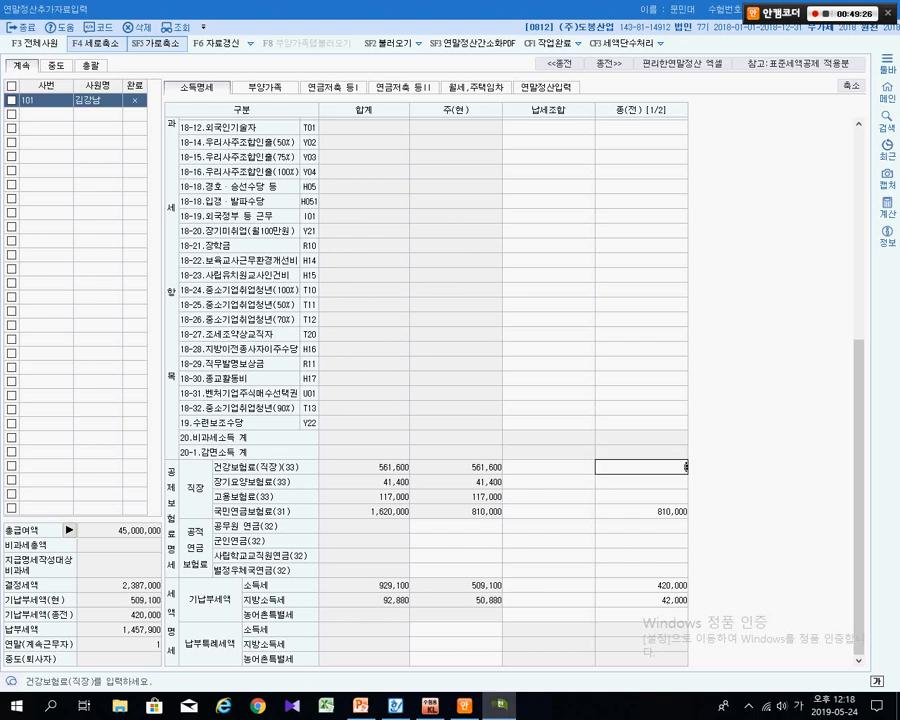
text(824,400)
key(Return)
Enter 62,000 as the 장기요양보험료 (long-term care premium) in the 종(전) column, as given on the exam receipt.
key(alt+Tab)
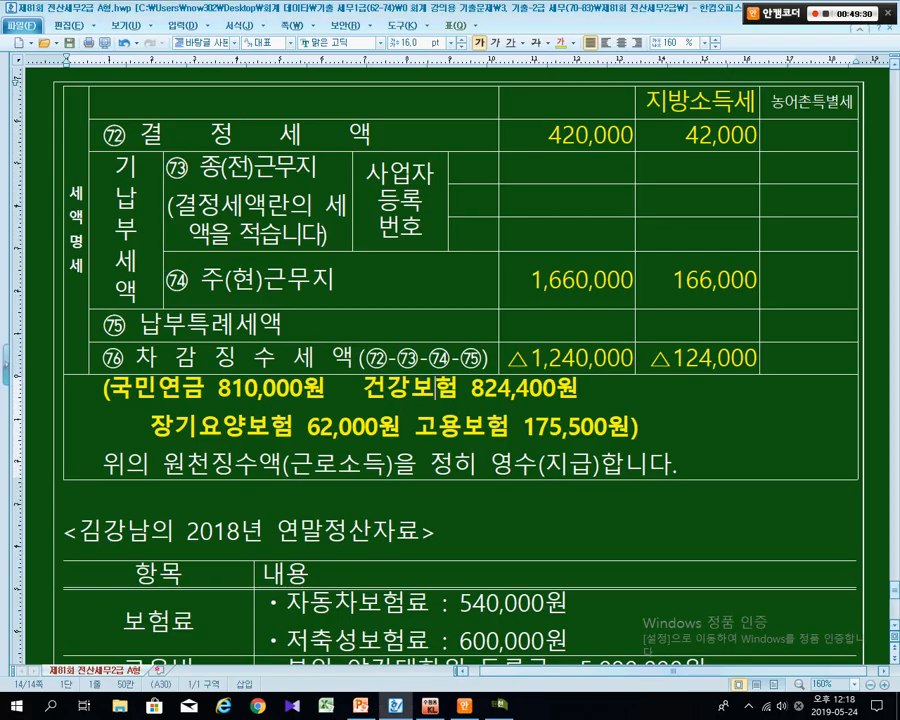
key(alt+Tab)
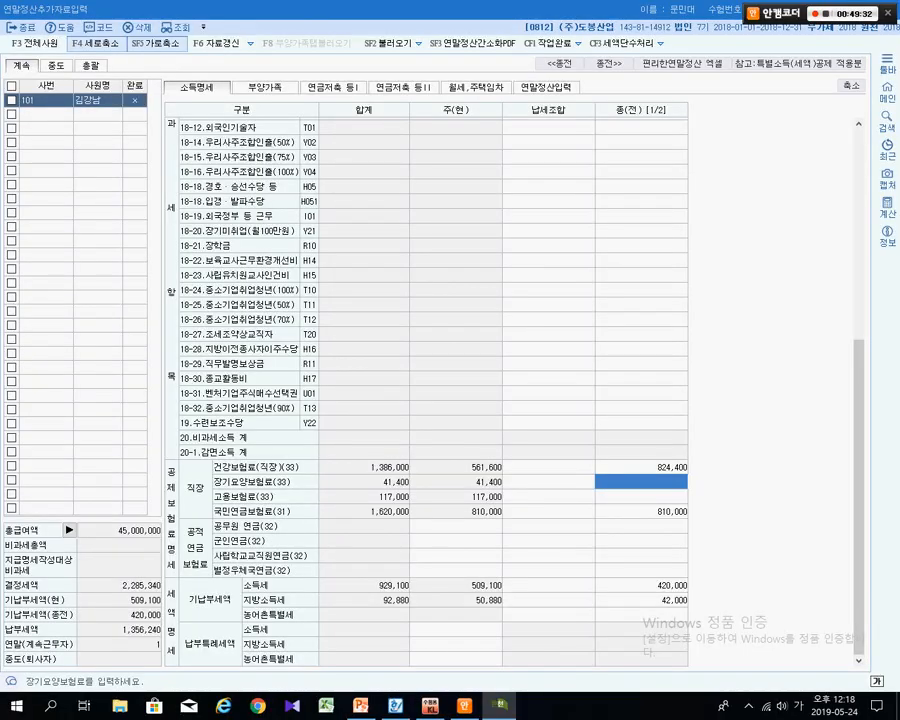
text(620000)
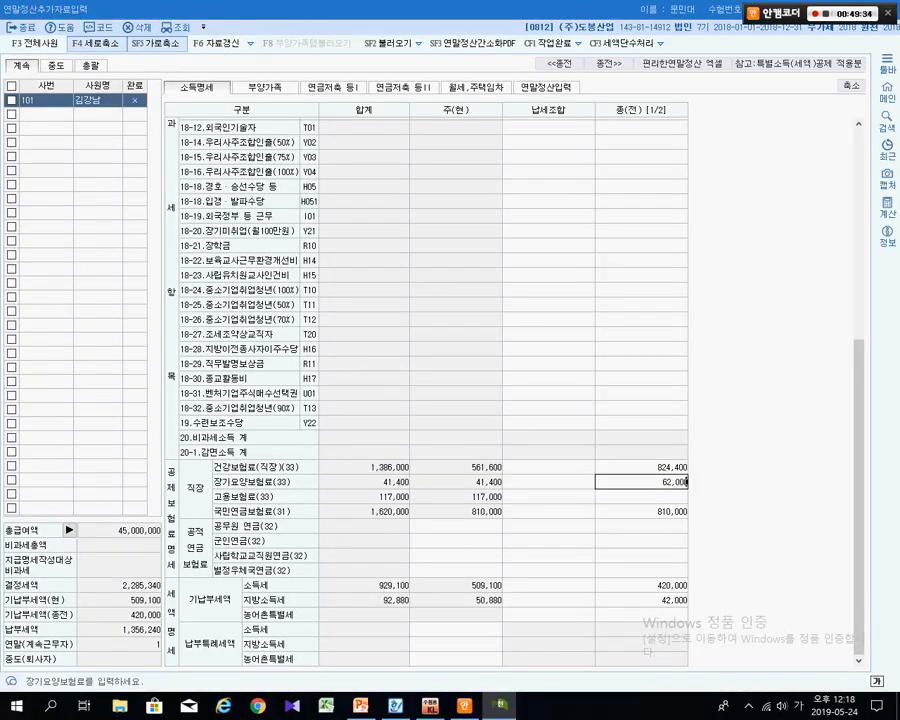
key(Return)
Enter 175,500 as the 고용보험료 (employment insurance premium) in the 종(전) column, as given on the exam receipt.
key(alt+Tab)
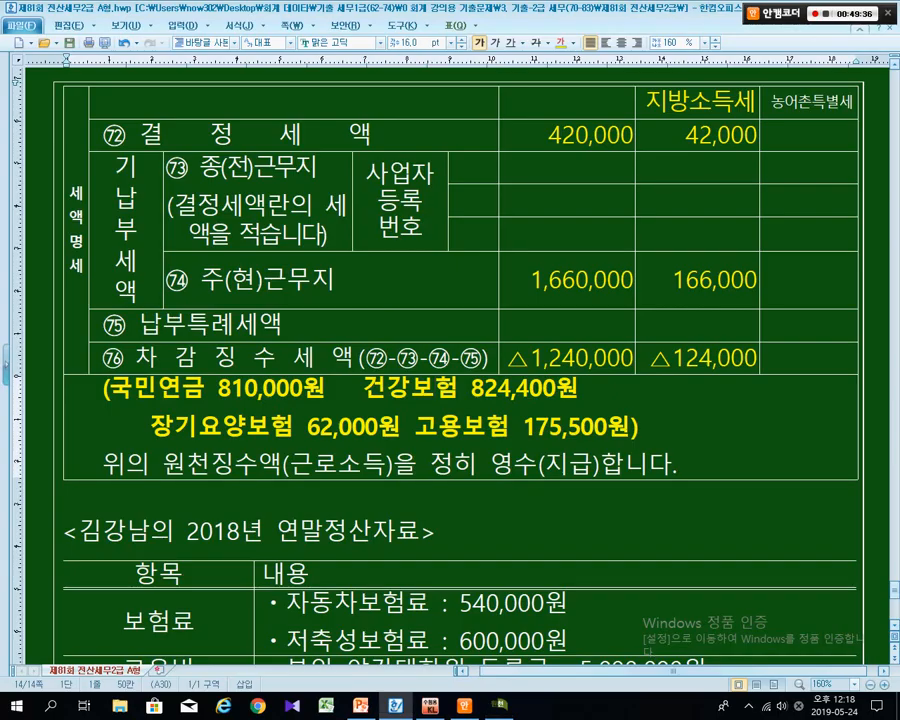
key(alt+Tab)
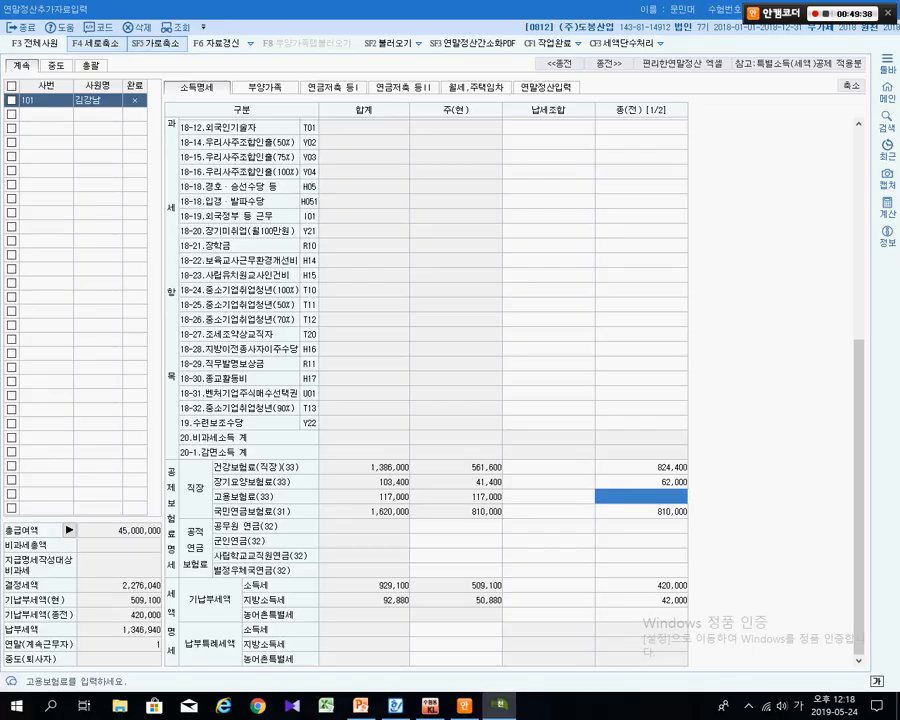
key(alt+Tab)
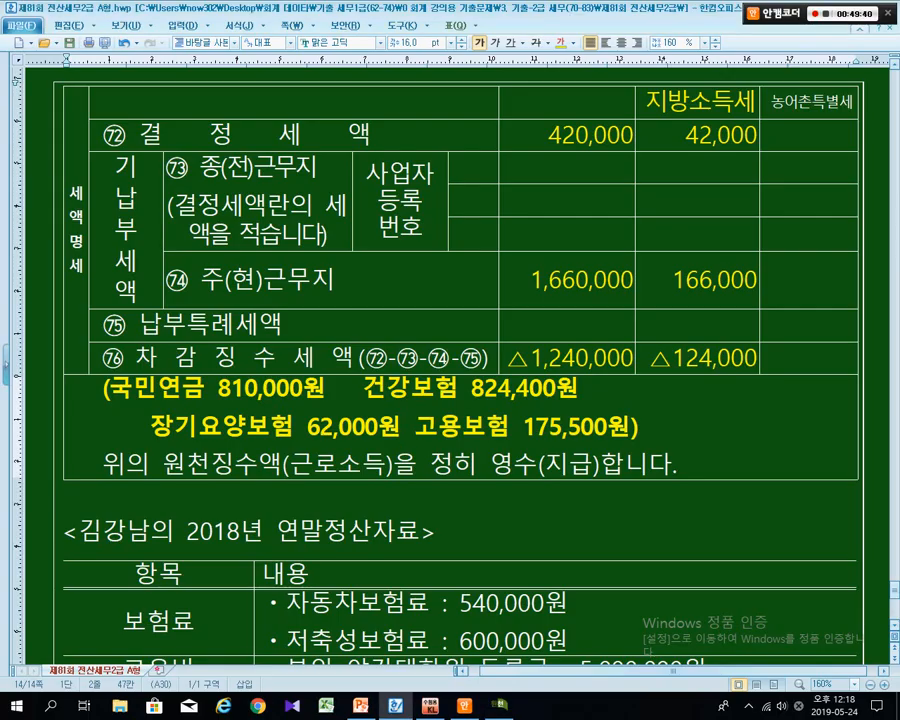
key(alt+Tab)
text(175,)
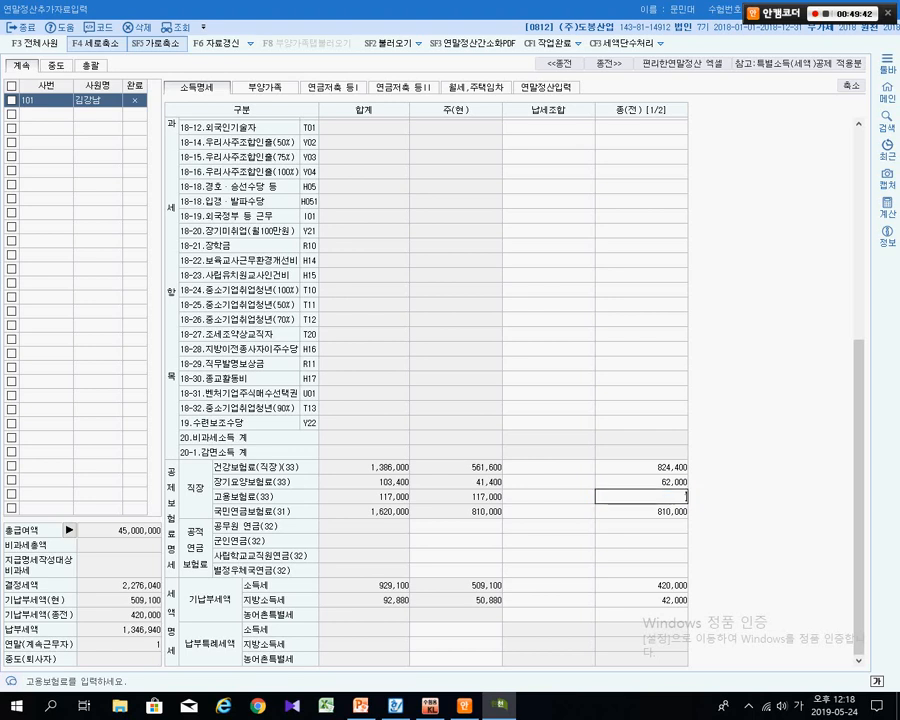
text(500)
key(Return)
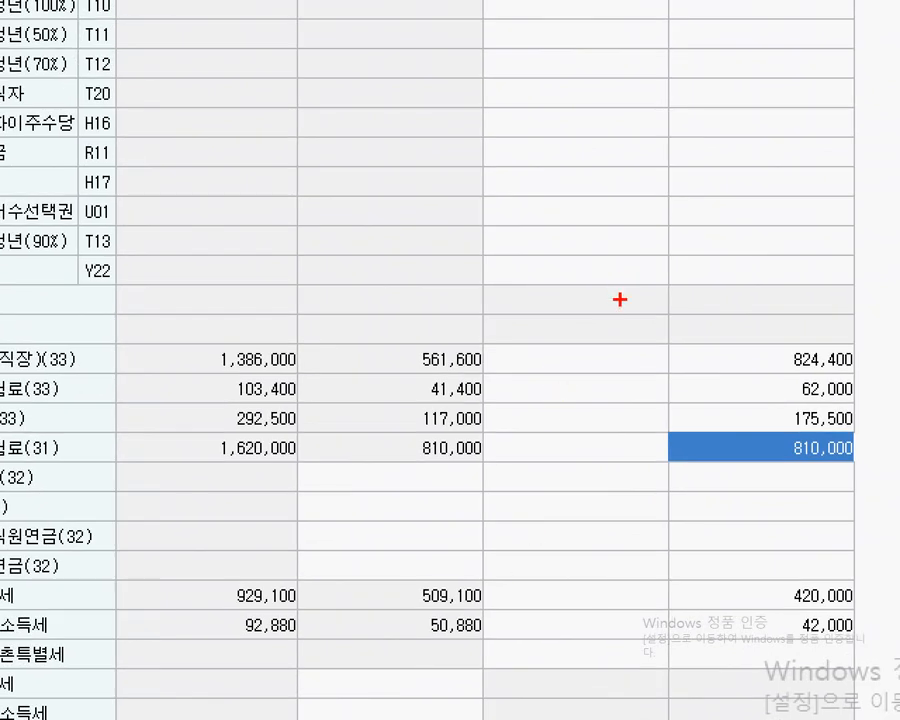
Review the insurance premiums and prepaid taxes entered in the 종(전) column, marking the premium amounts.
mouse_move(655, 305)
mouse_down()
mouse_move(880, 595)
mouse_move(860, 655)
mouse_up()
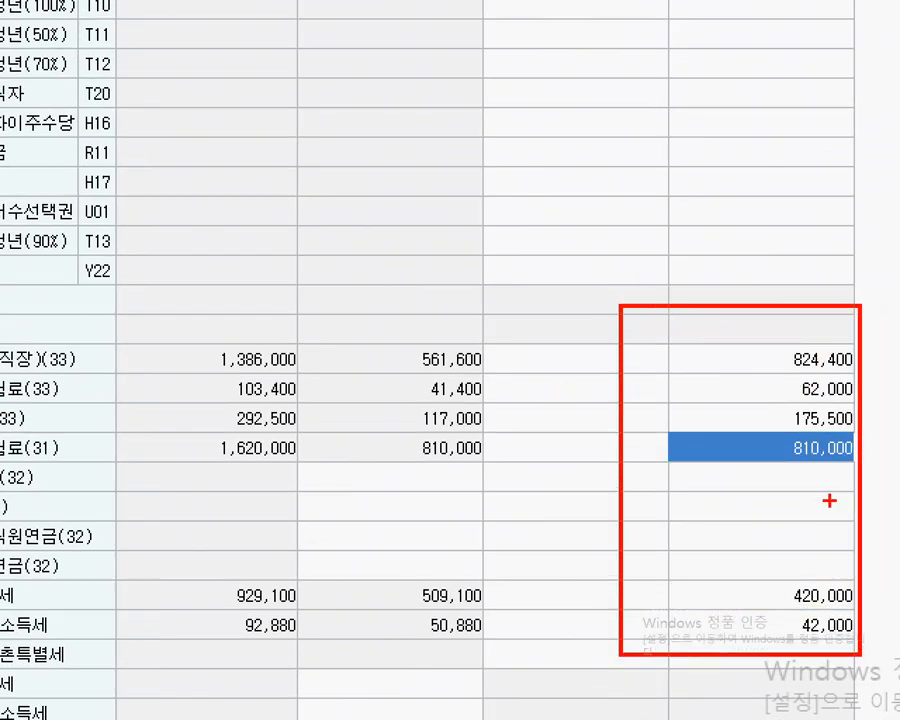
mouse_move(826, 486)
mouse_down()
mouse_move(752, 420)
mouse_move(894, 370)
mouse_move(812, 497)
mouse_up()
drag(771, 347, 696, 229)
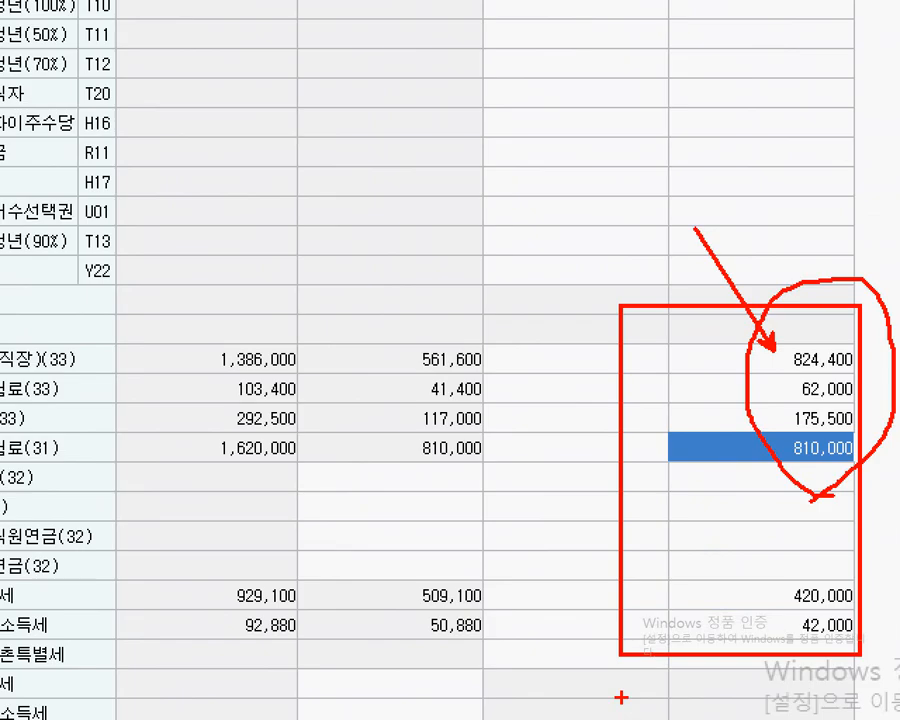
key(Escape)
Recheck the previous employer's withholding receipt from its income section through the tax and insurance amounts, then compare with KcLep.
key(alt+Tab)
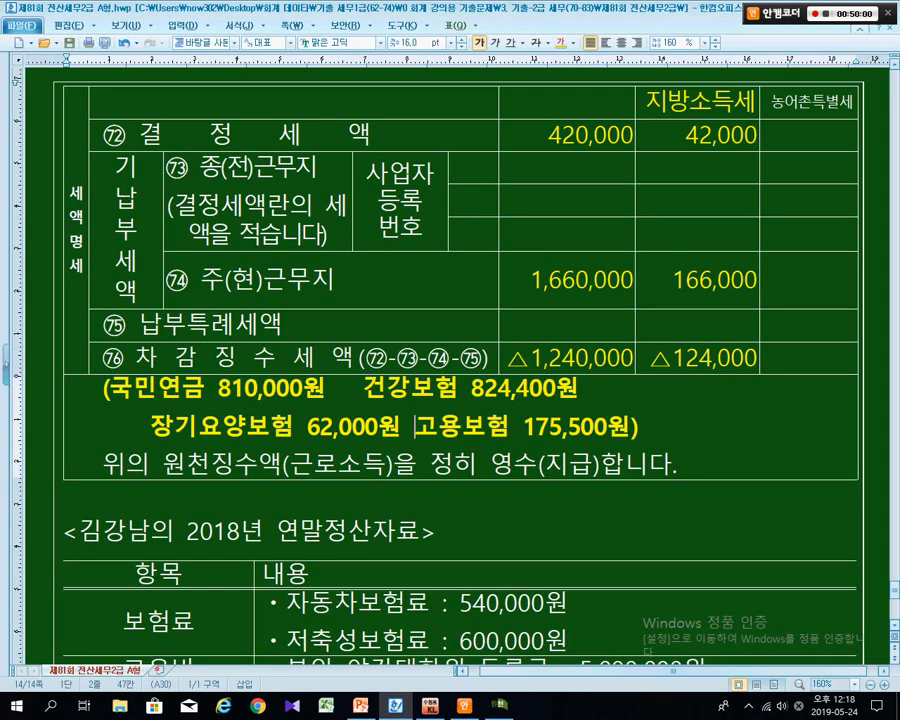
scroll(450, 360, up, 12)
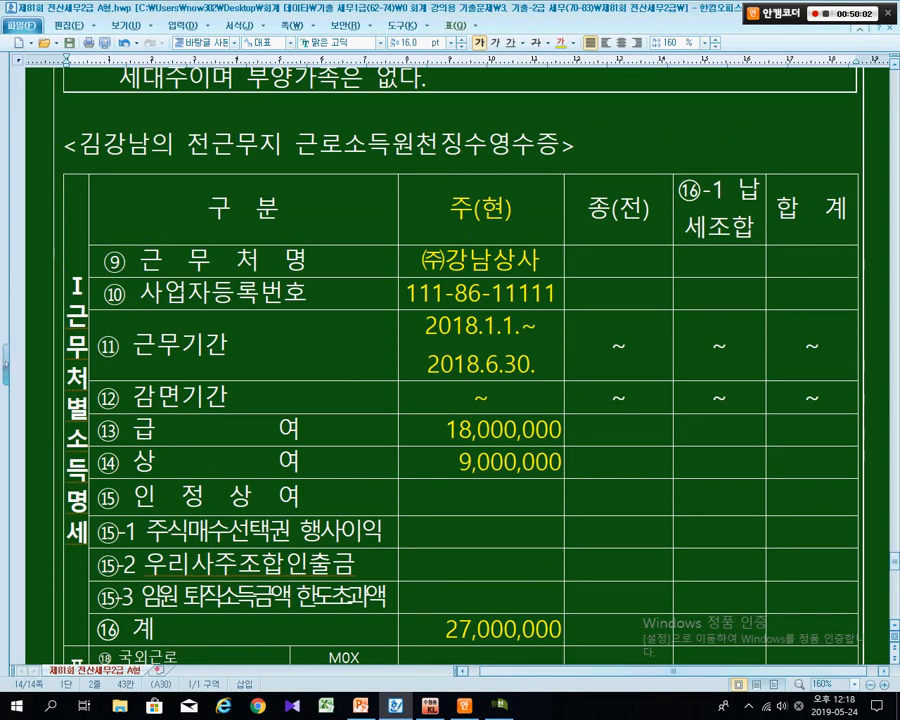
scroll(450, 360, up, 3)
scroll(450, 360, down, 4)
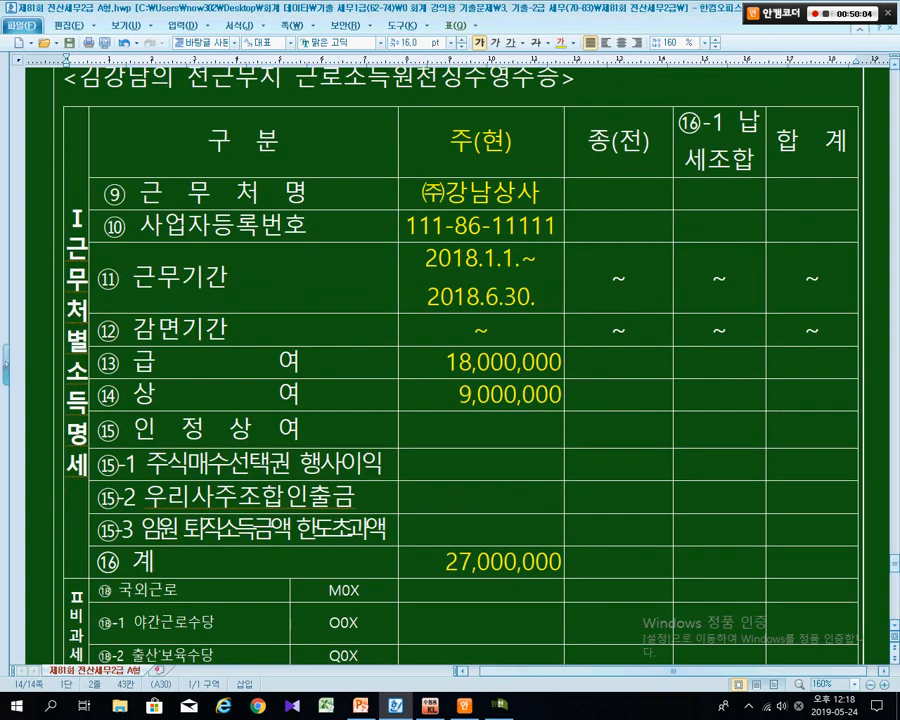
drag(481, 142, 515, 662)
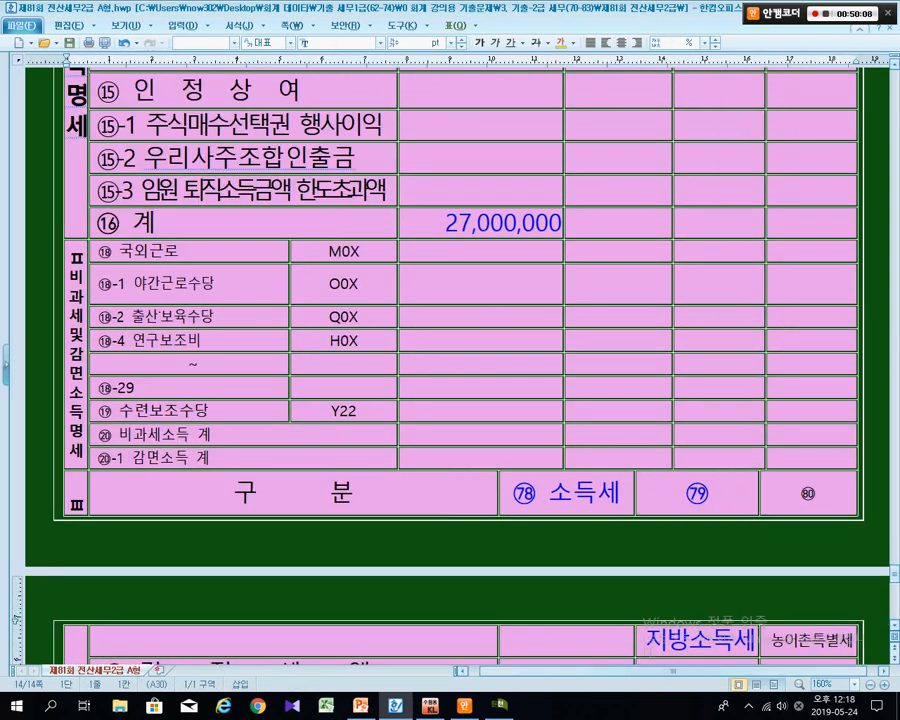
click(401, 340)
scroll(450, 366, down, 5)
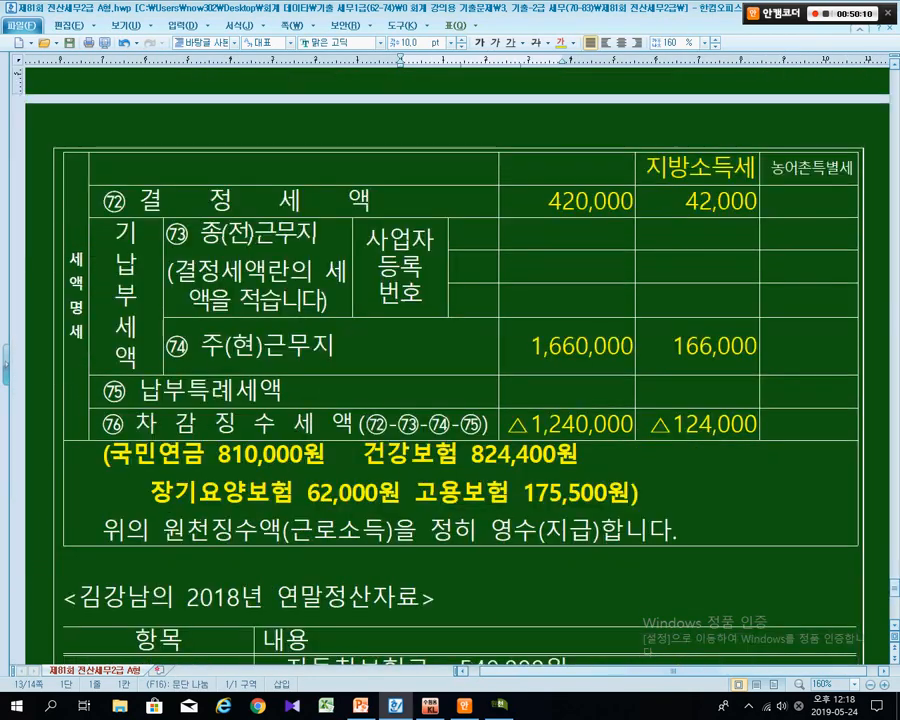
key(alt+Tab)
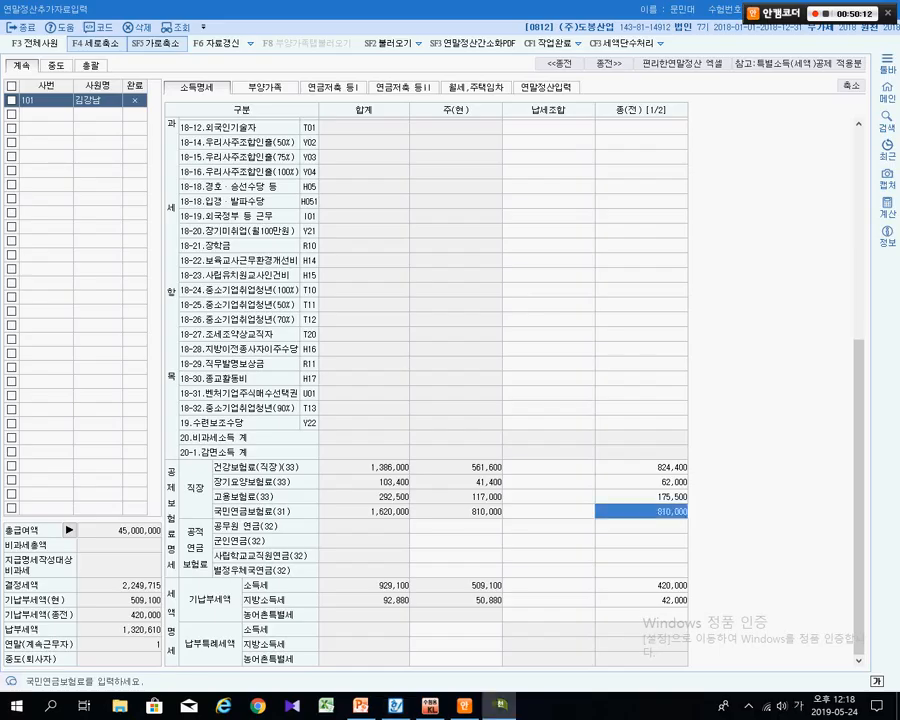
Return to the exam document and bring up the employee's 2018 연말정산자료 (year-end settlement data) table below the receipt.
key(alt+Tab)
click(338, 346)
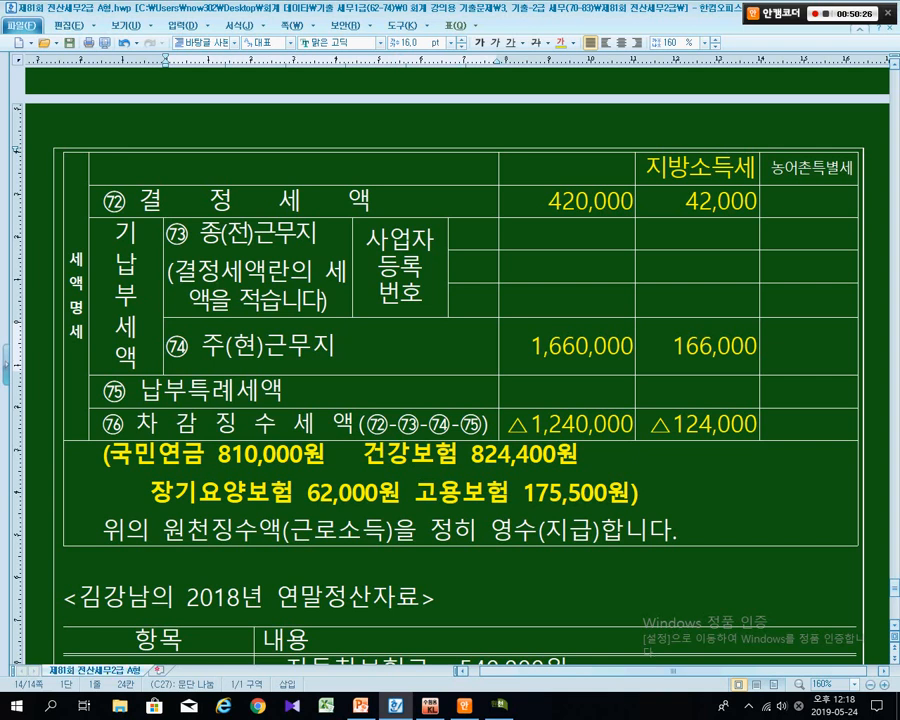
click(470, 456)
scroll(470, 456, down, 3)
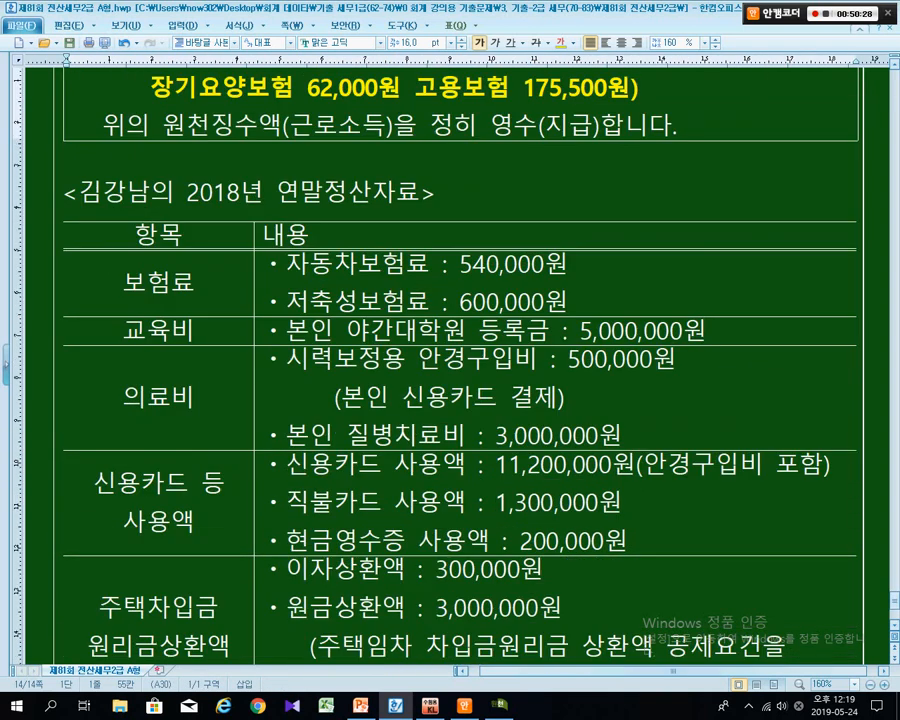
Read through the 2018 연말정산자료 table from the 보험료 row down to the 퇴직연금 row and back.
drag(276, 193, 421, 193)
click(440, 193)
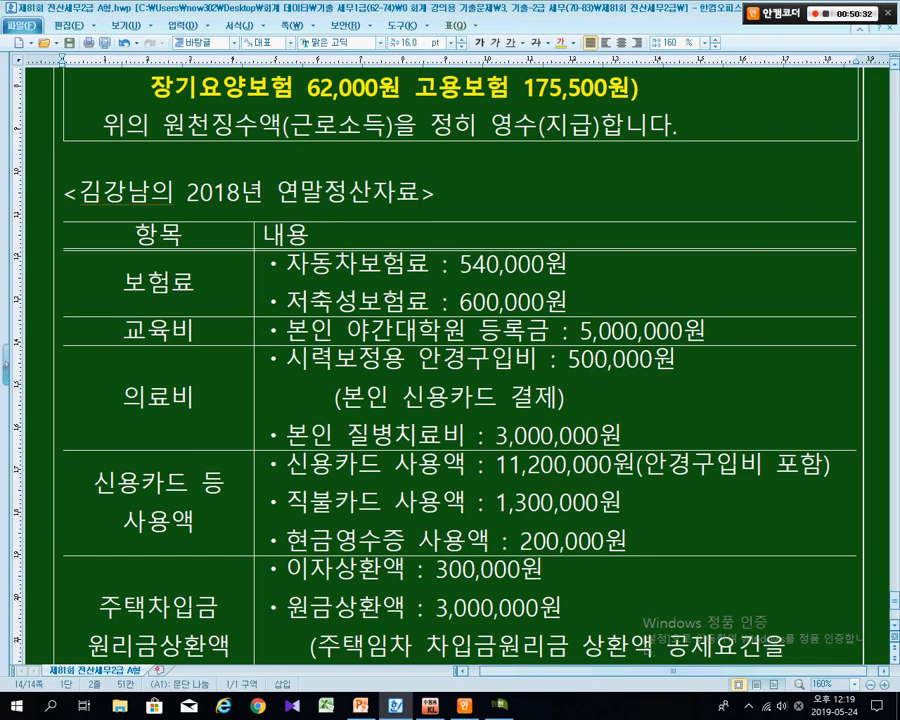
scroll(450, 400, down, 1)
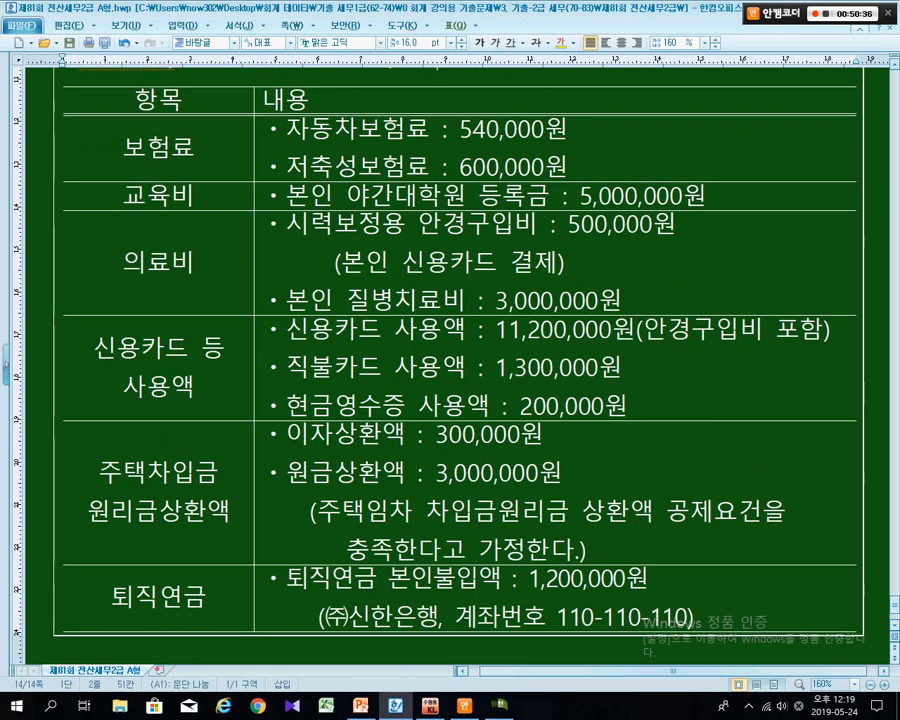
click(530, 328)
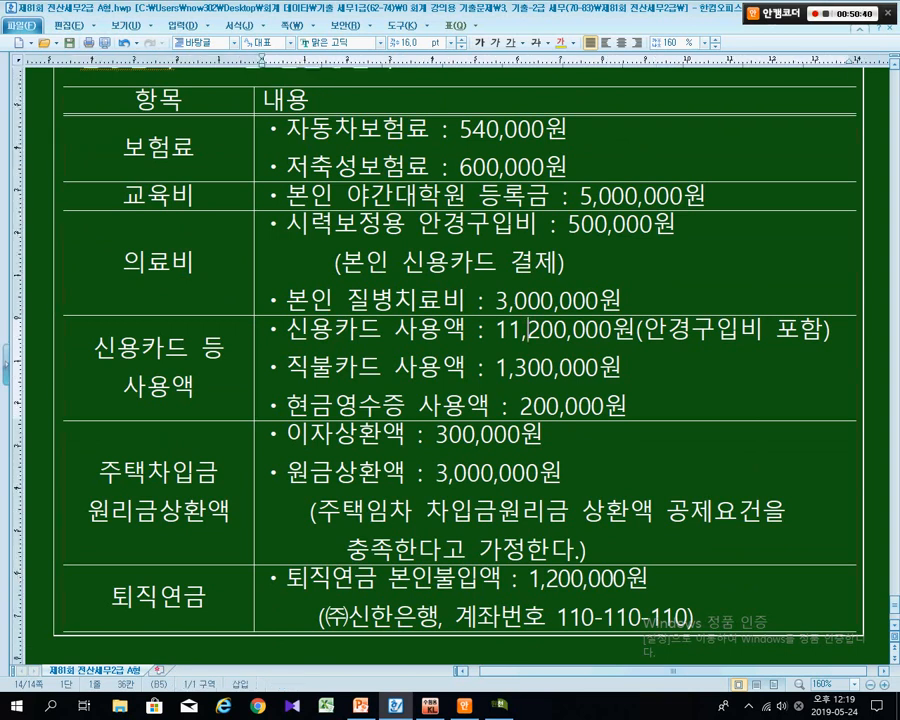
scroll(460, 362, up, 2)
scroll(460, 362, down, 1)
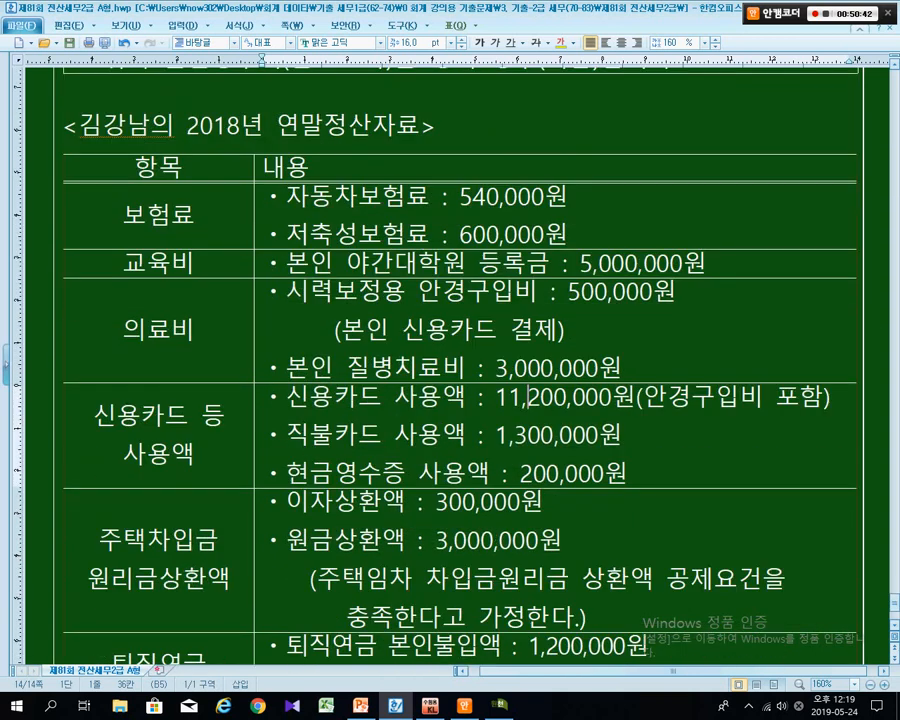
drag(371, 280, 555, 531)
key(Escape)
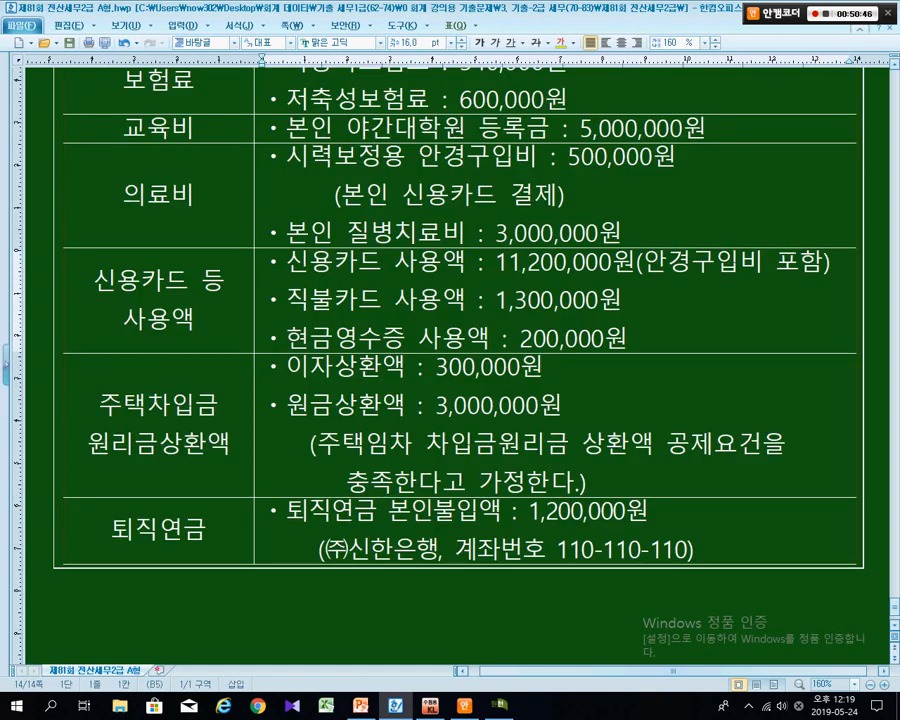
scroll(450, 350, up, 3)
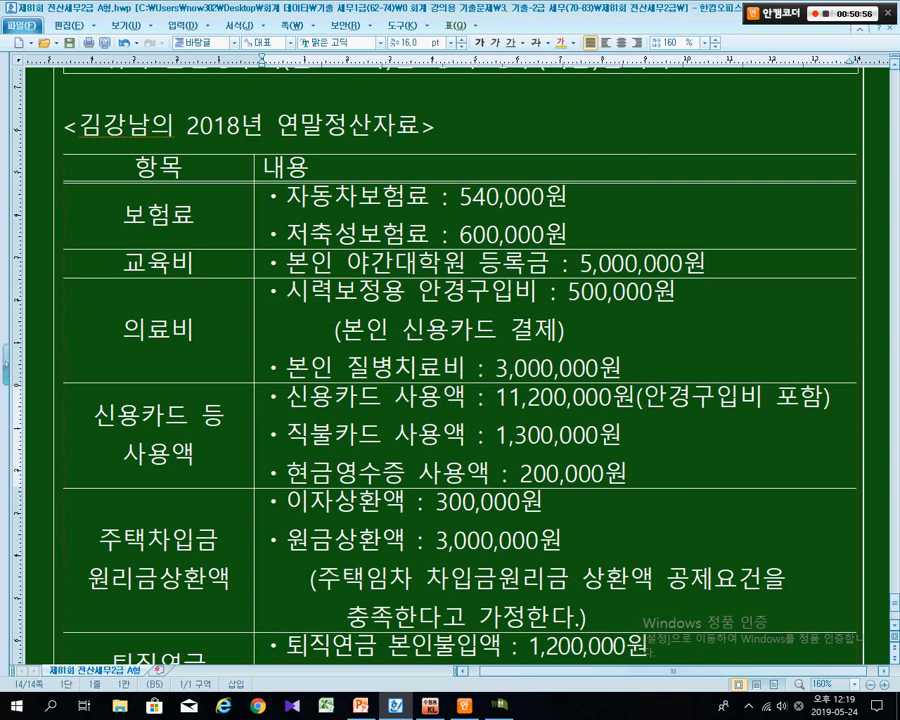
Delete the 저축성보험료 600,000원 line from the 보험료 row and format the 자동차보험료 540,000원 line in bold yellow.
drag(330, 234, 568, 236)
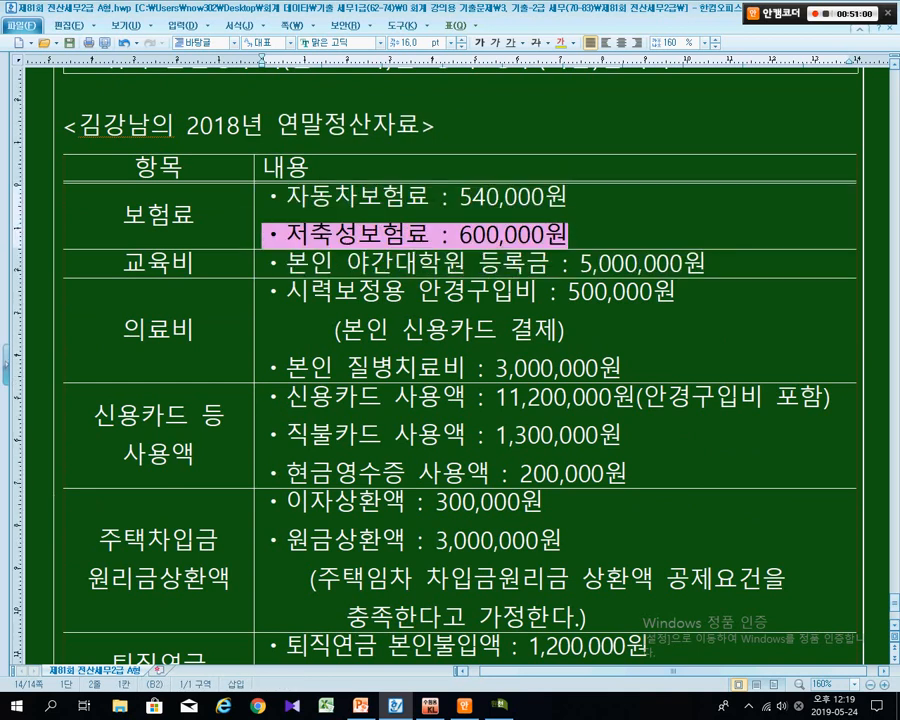
key(Delete)
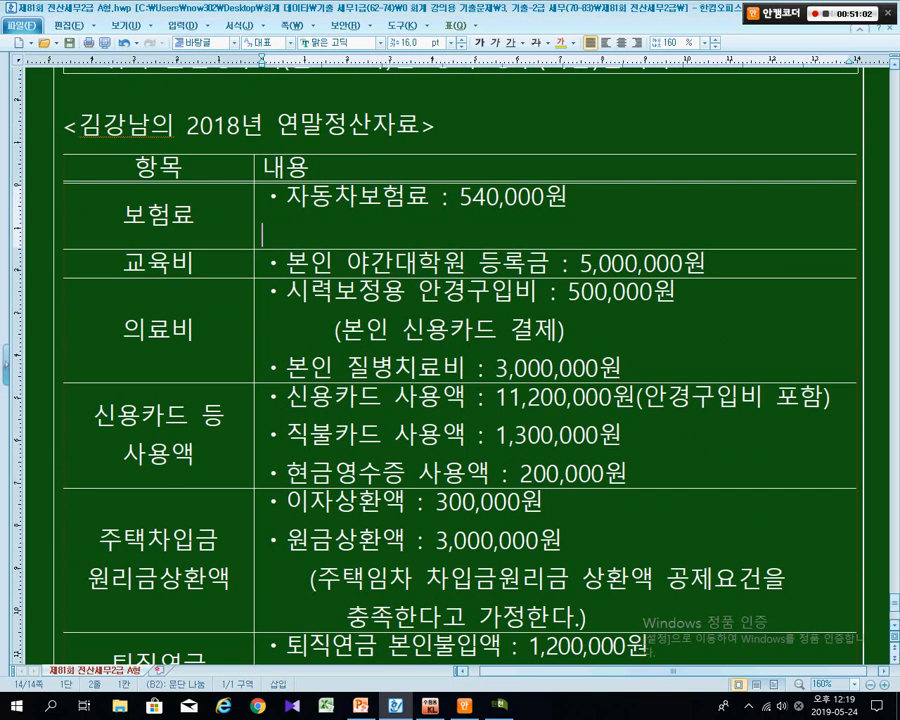
key(BackSpace)
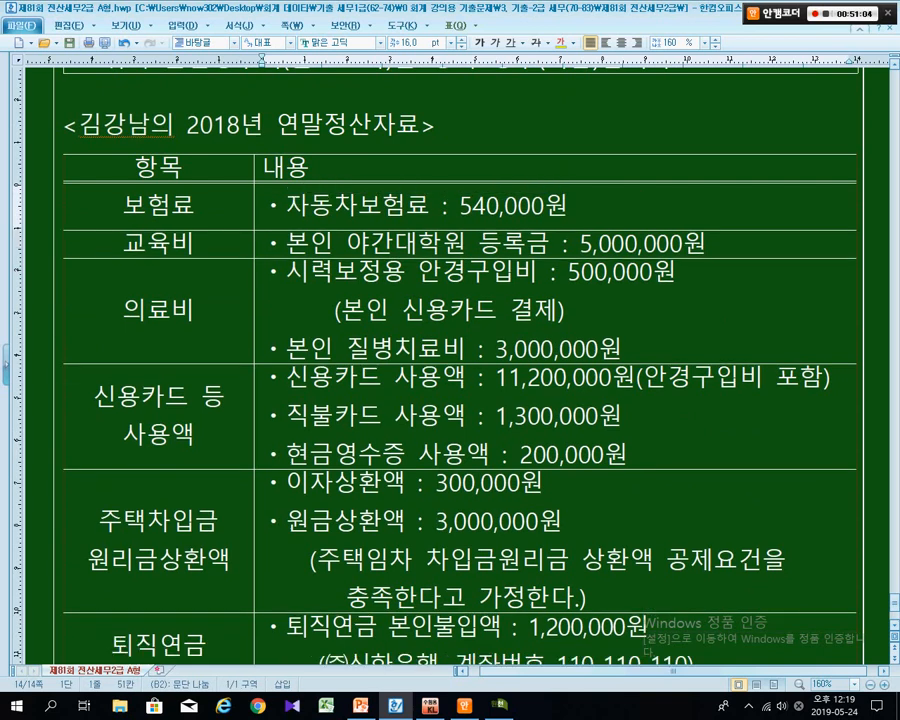
key(shift+Home)
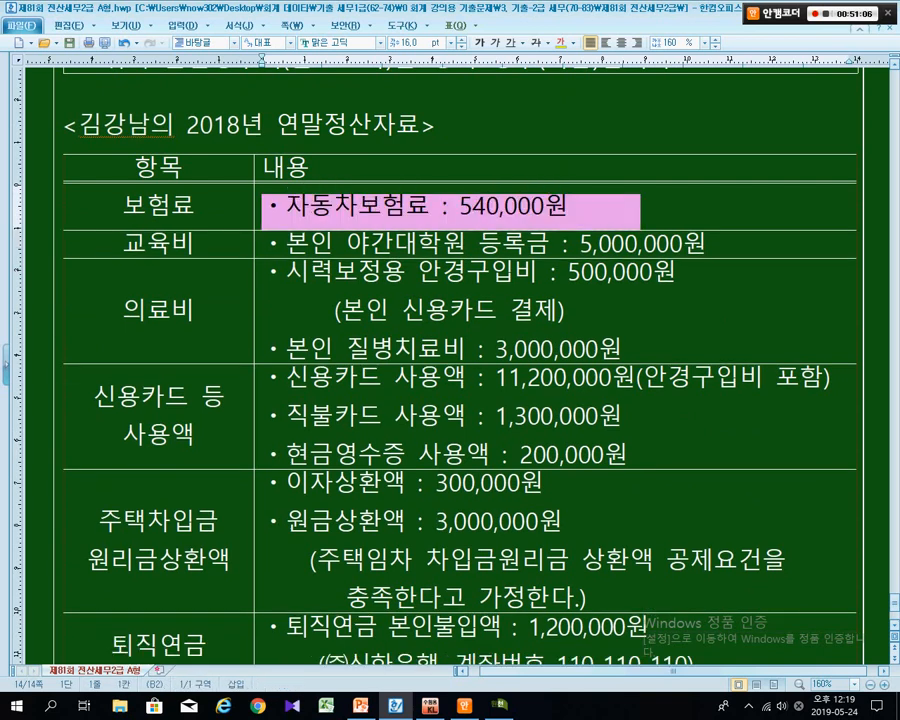
key(ctrl+b)
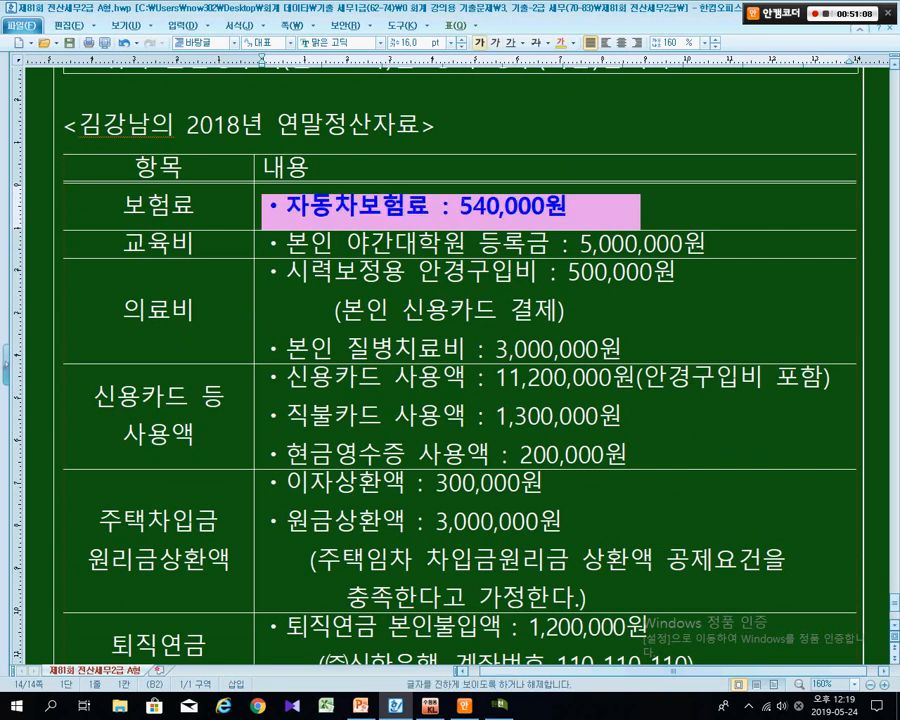
click(440, 126)
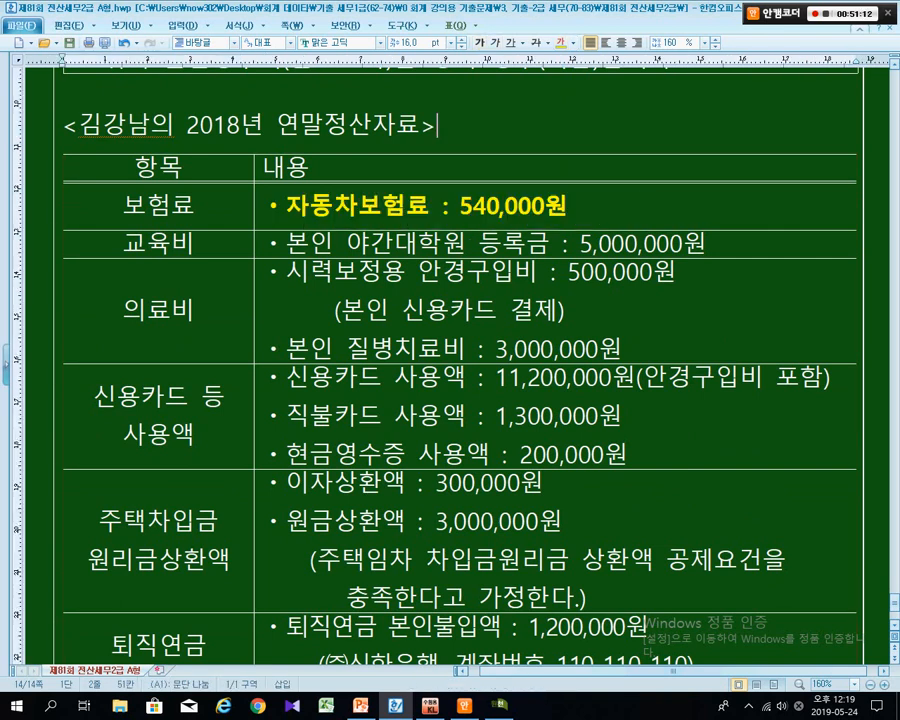
Underline 대학원 in the 교육비 row and format the whole 본인 야간대학원 등록금 5,000,000원 line in bold yellow.
click(315, 243)
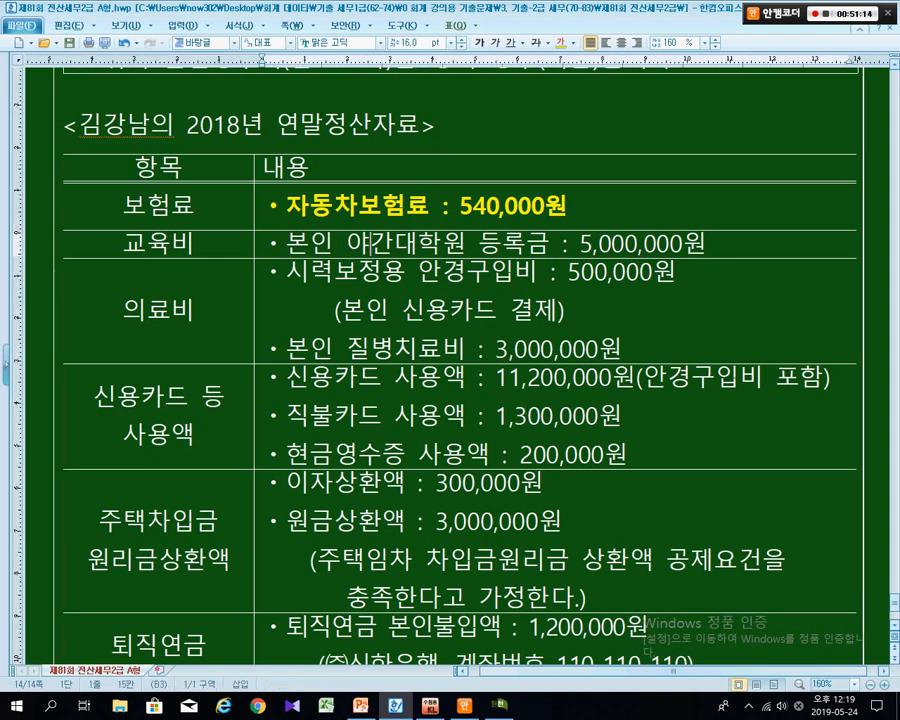
drag(394, 243, 466, 243)
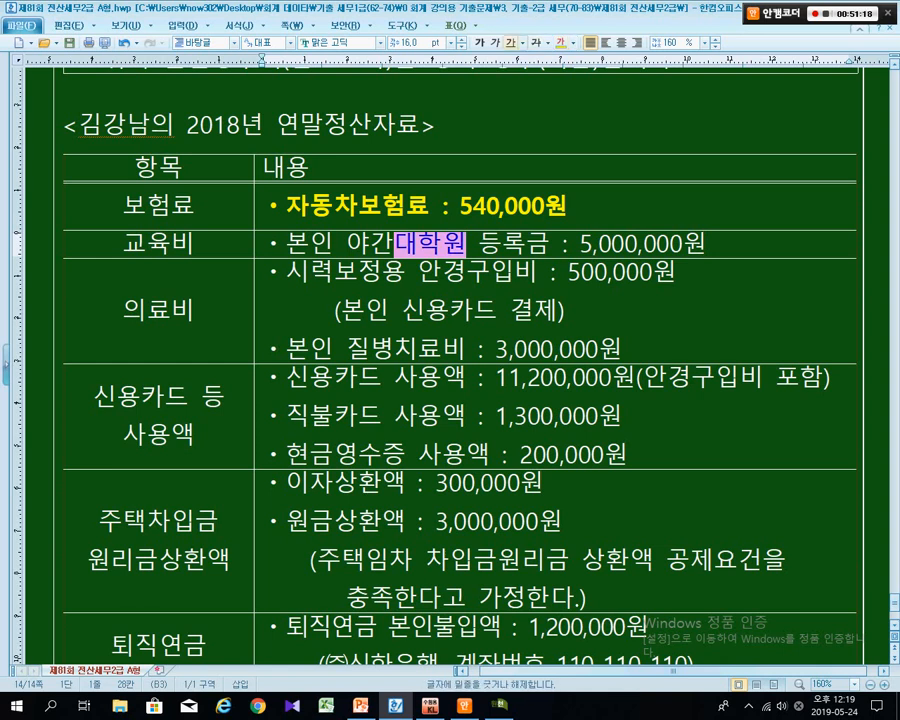
key(ctrl+b)
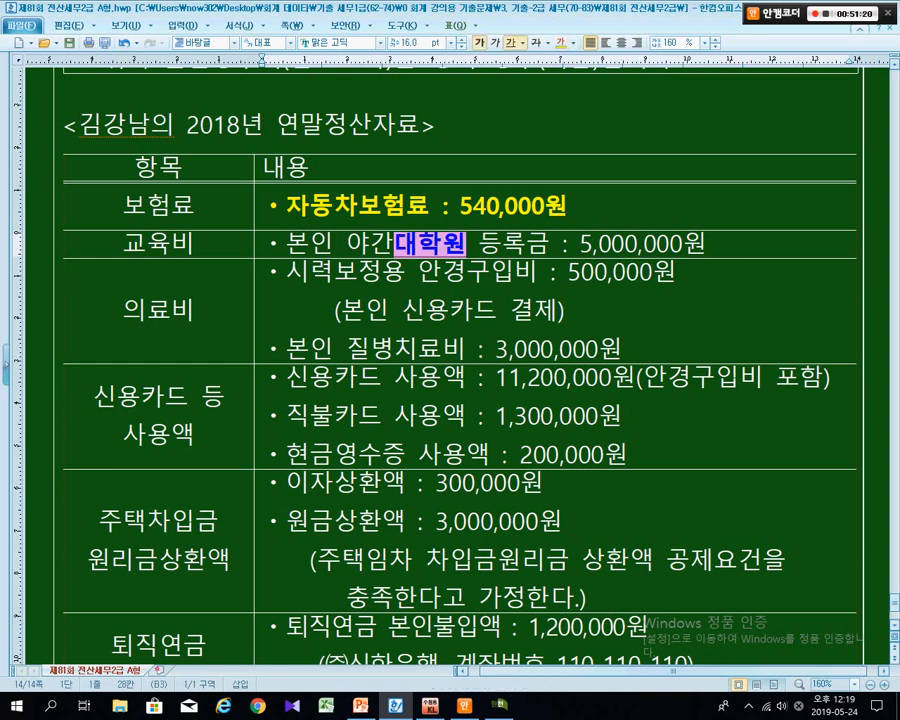
triple_click(430, 244)
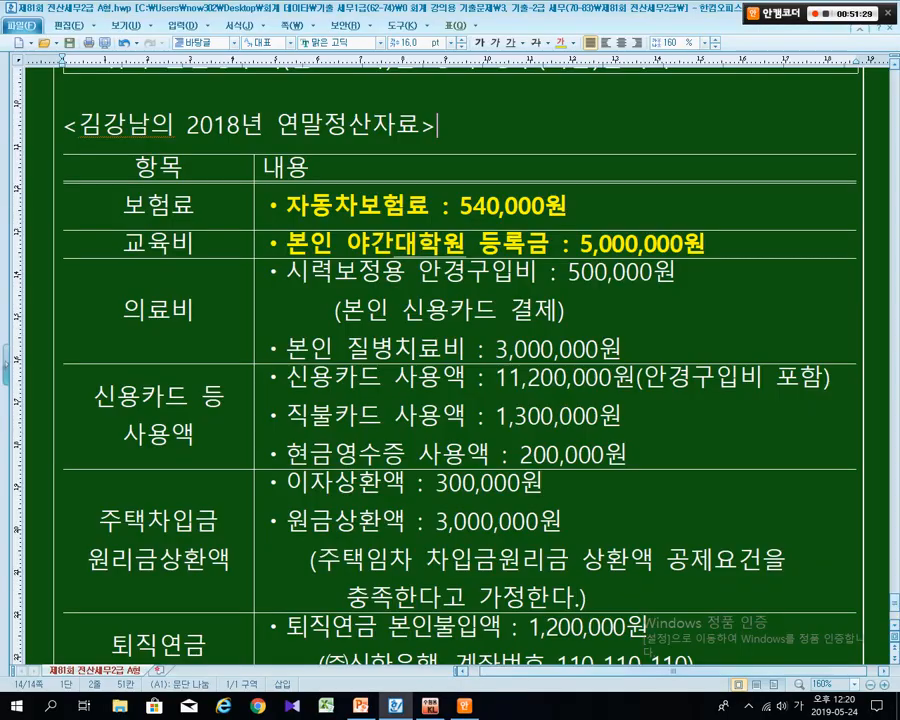
Switch to the PowerPoint lecture slides and find the 교육비세액공제 1 slide on the education expense tax credit.
key(alt+Tab)
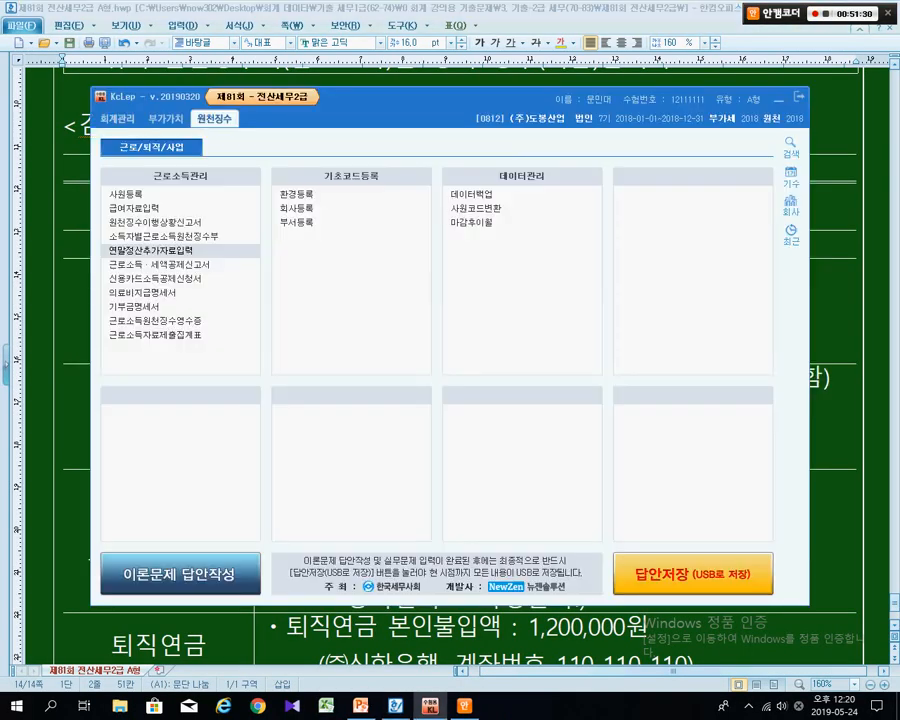
key(alt+Tab)
key(alt+Tab)
key(alt+Tab)
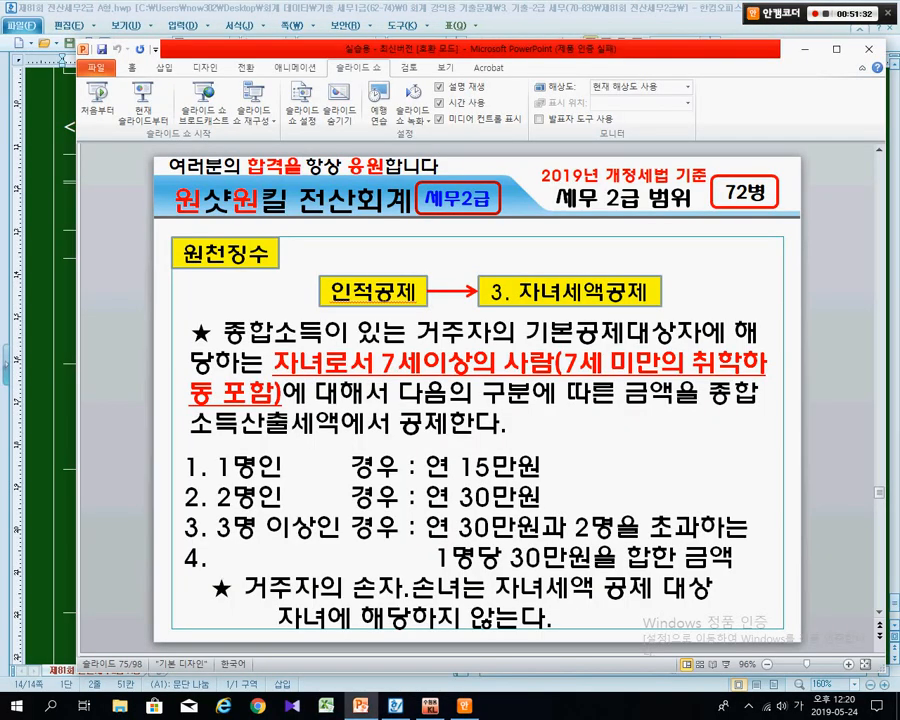
scroll(478, 400, down, 8)
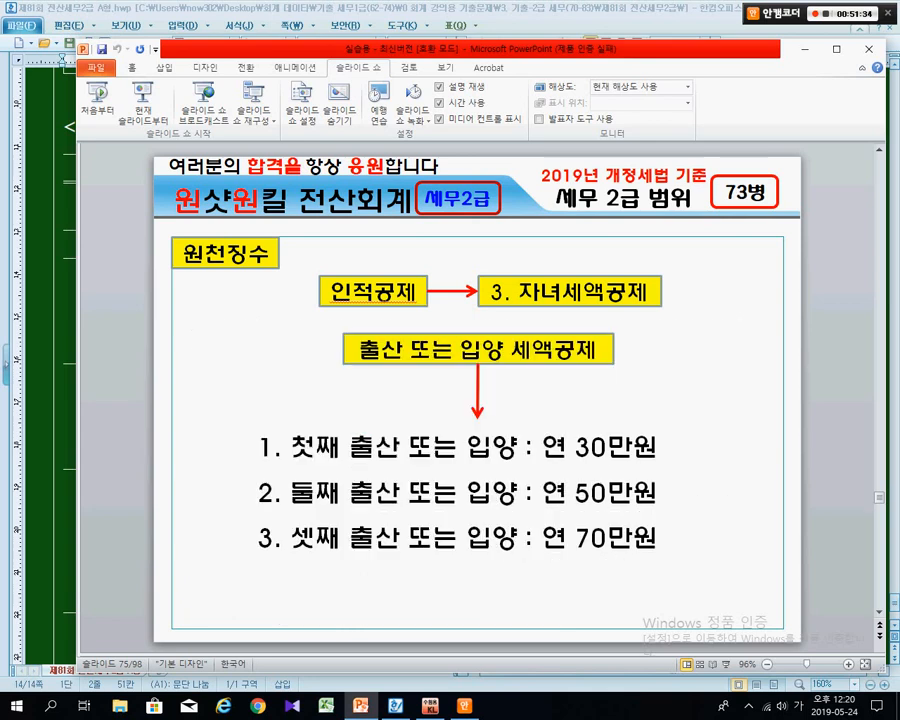
scroll(478, 400, down, 5)
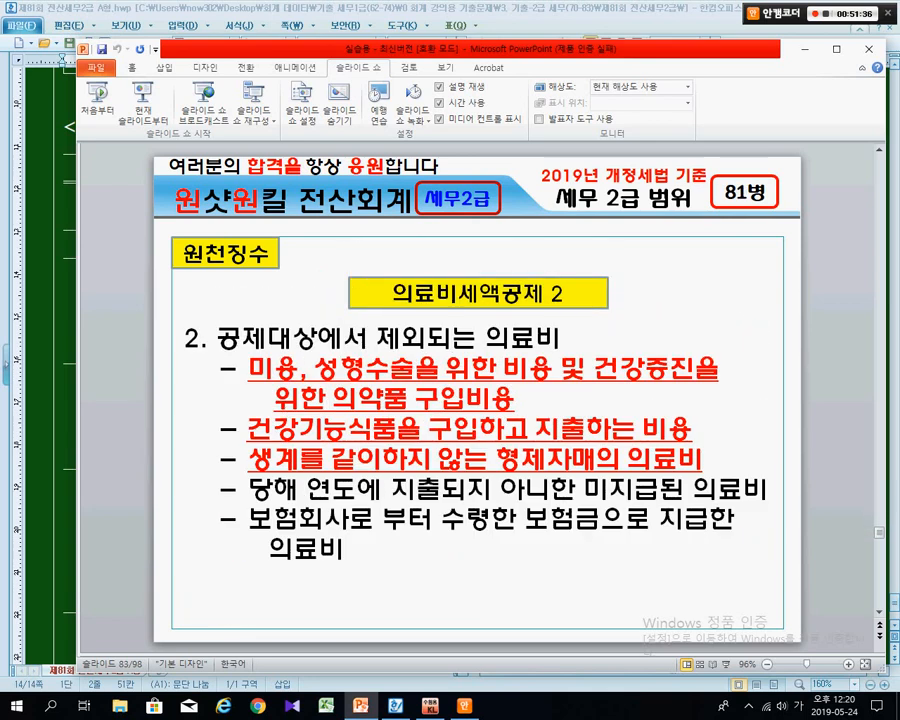
scroll(478, 400, up, 2)
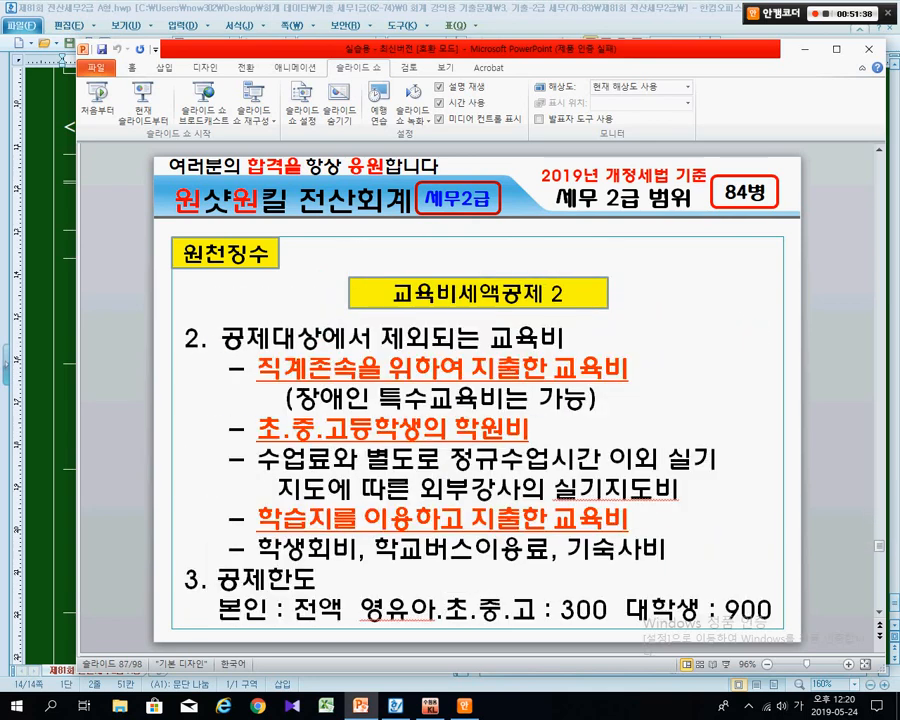
scroll(478, 400, up, 1)
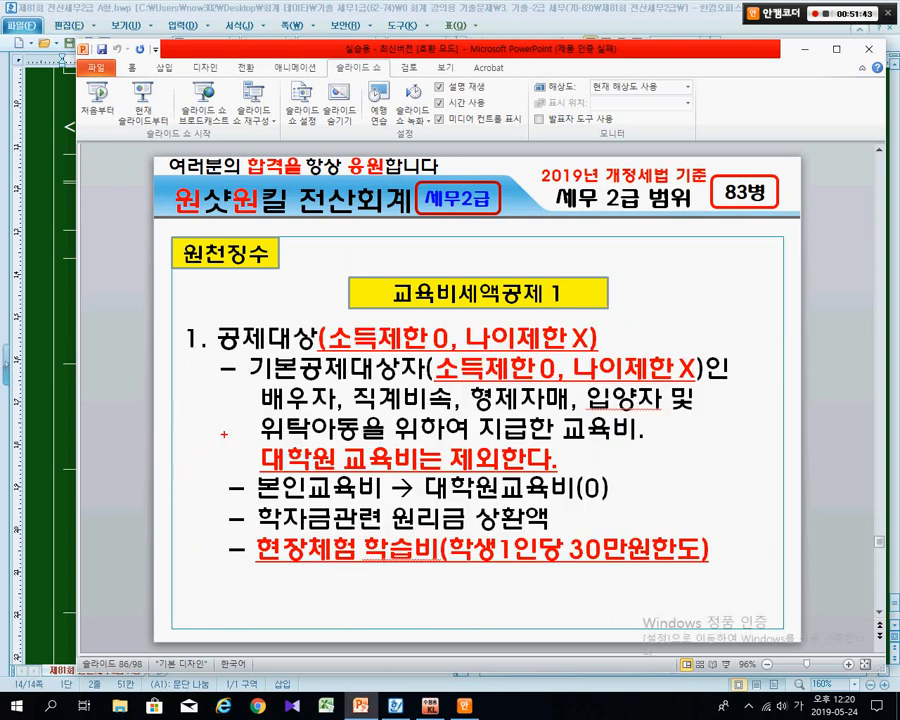
Mark the slide's rules excluding 대학원 교육비 for dependants and allowing it for 본인교육비 with boxes.
mouse_move(224, 434)
mouse_down()
mouse_move(310, 468)
mouse_move(572, 474)
mouse_up()
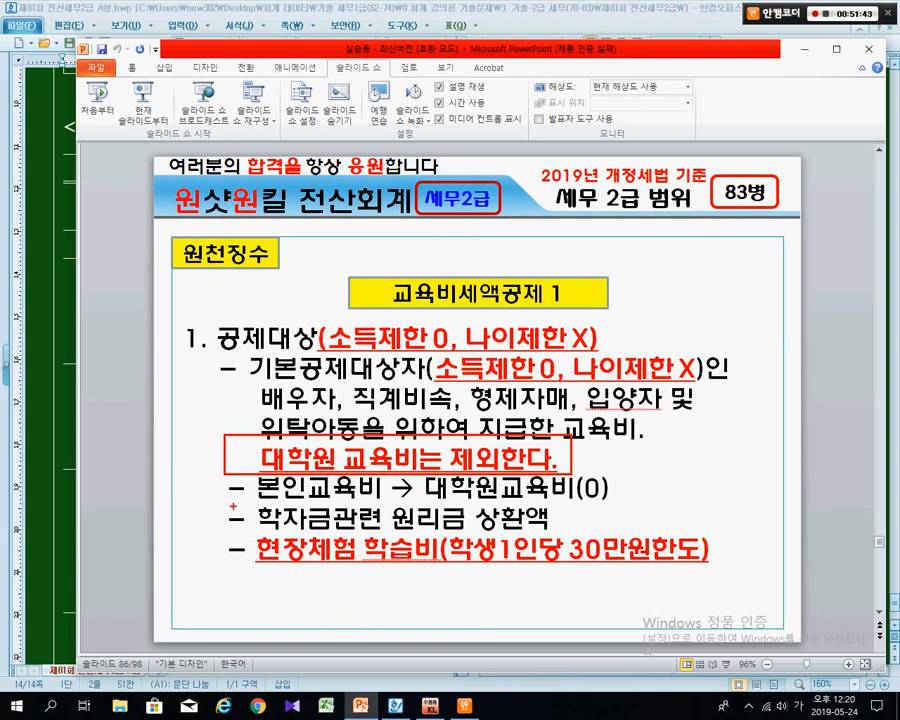
mouse_move(228, 506)
mouse_down()
mouse_move(602, 506)
mouse_move(636, 491)
mouse_move(608, 469)
mouse_up()
mouse_move(716, 225)
mouse_down()
mouse_move(722, 158)
mouse_move(796, 212)
mouse_move(745, 232)
mouse_move(746, 317)
mouse_up()
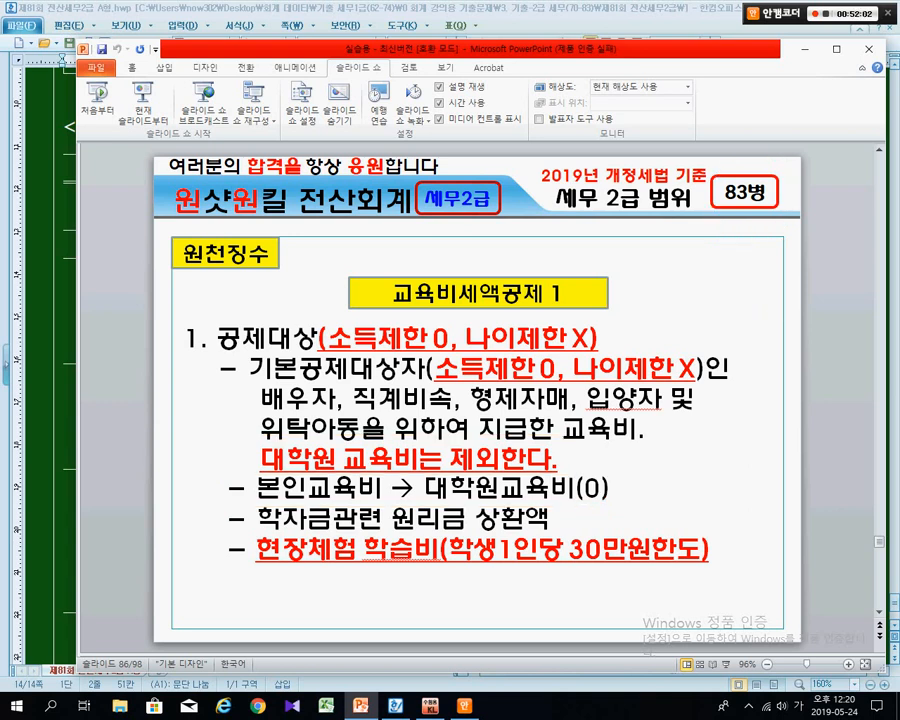
Return to the exam document in Hangul and format the 시력보정용 안경구입비 500,000원 line in bold yellow.
key(alt+Tab)
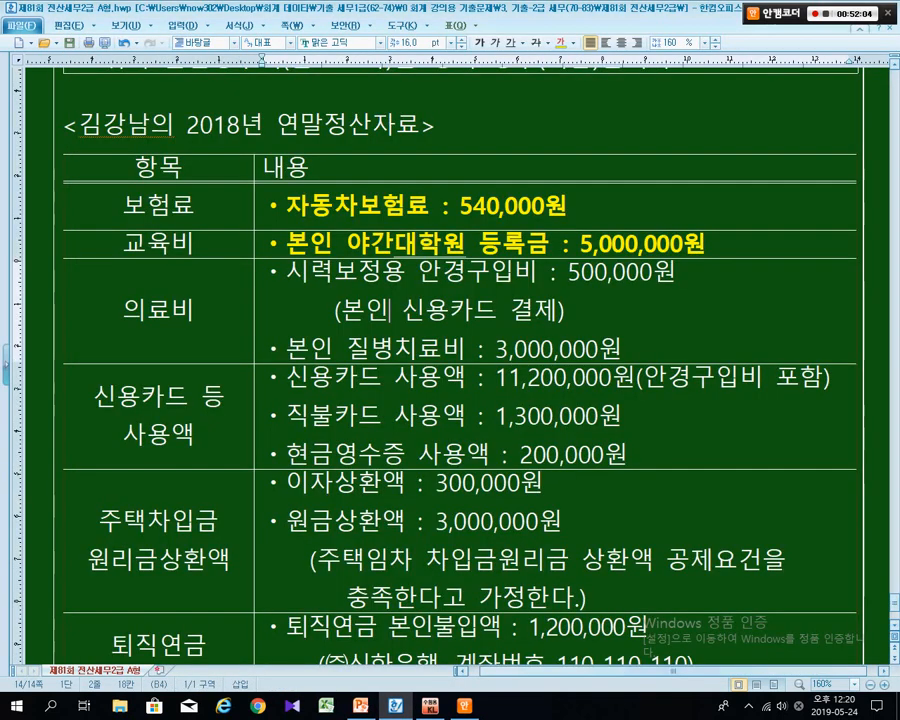
drag(287, 278, 465, 278)
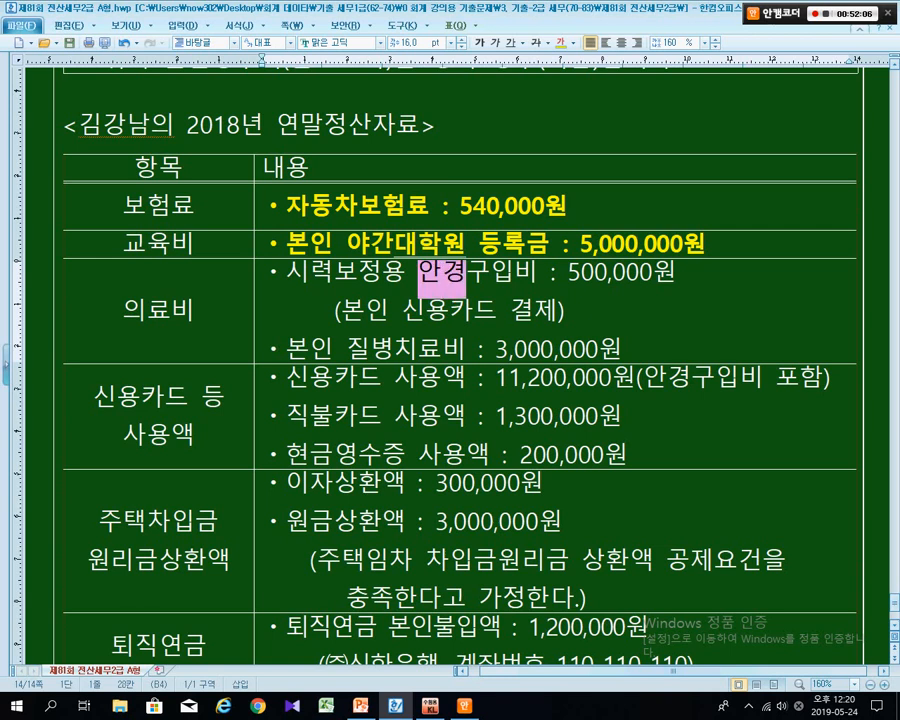
click(491, 273)
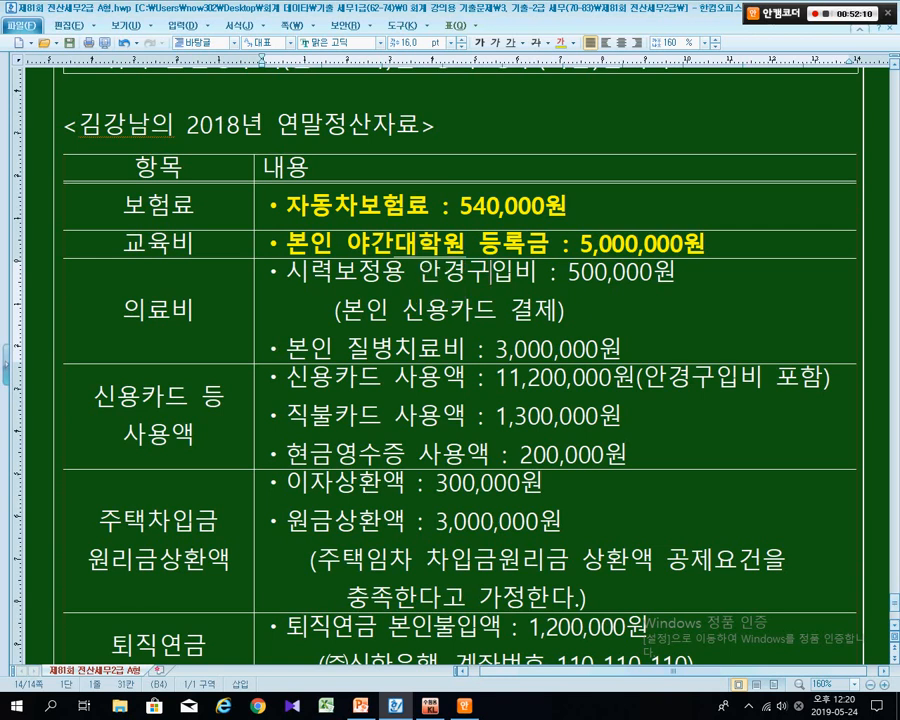
drag(672, 278, 263, 278)
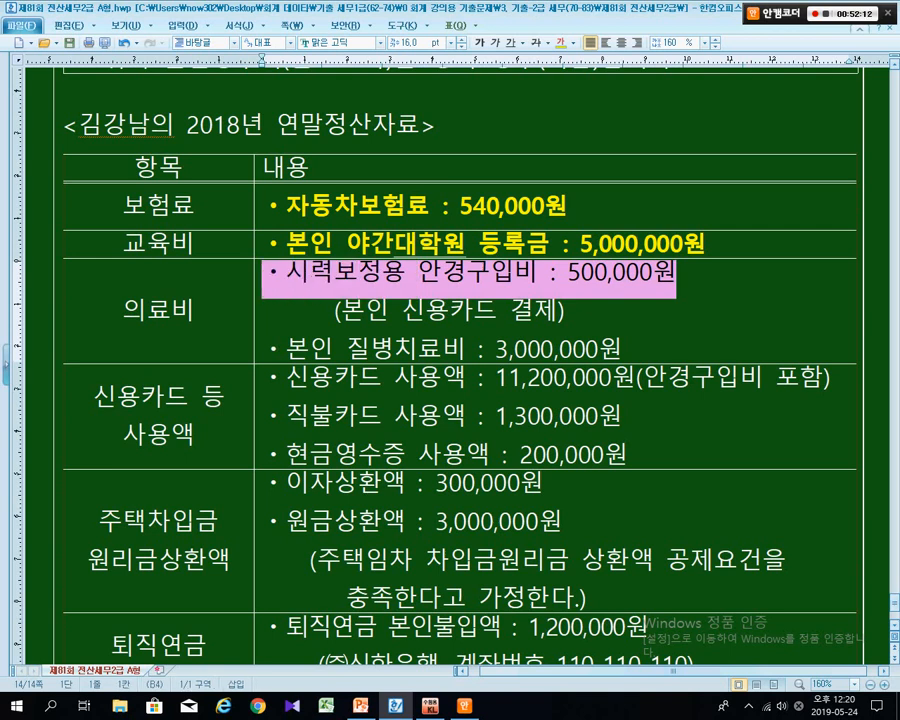
click(561, 43)
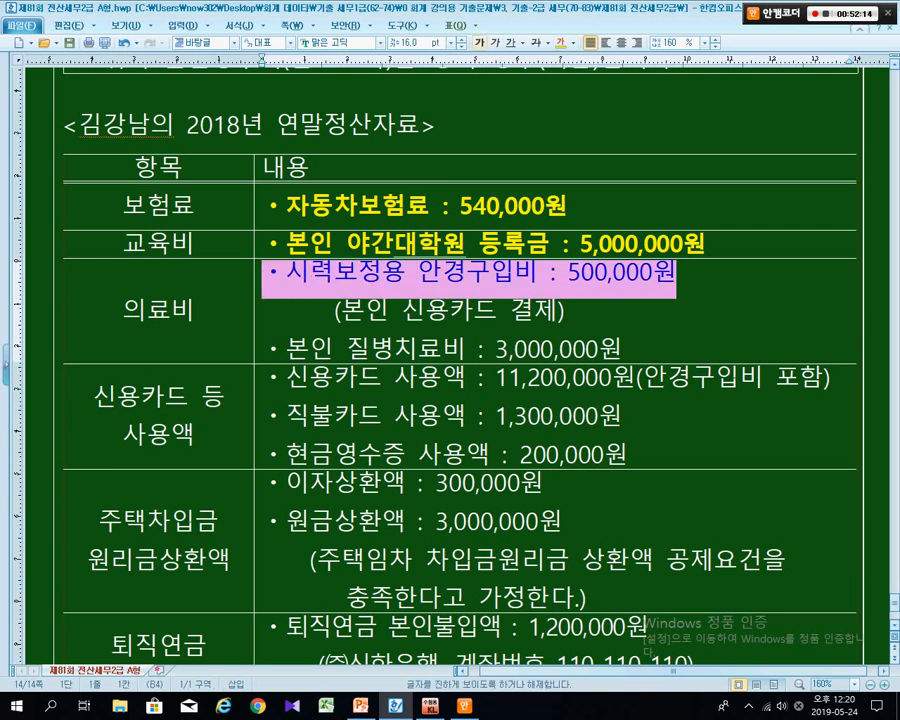
click(480, 43)
click(490, 274)
Compare the (본인 신용카드 결제) note in the 의료비 row with the 신용카드 사용액 line of 11,200,000원.
drag(425, 315, 496, 315)
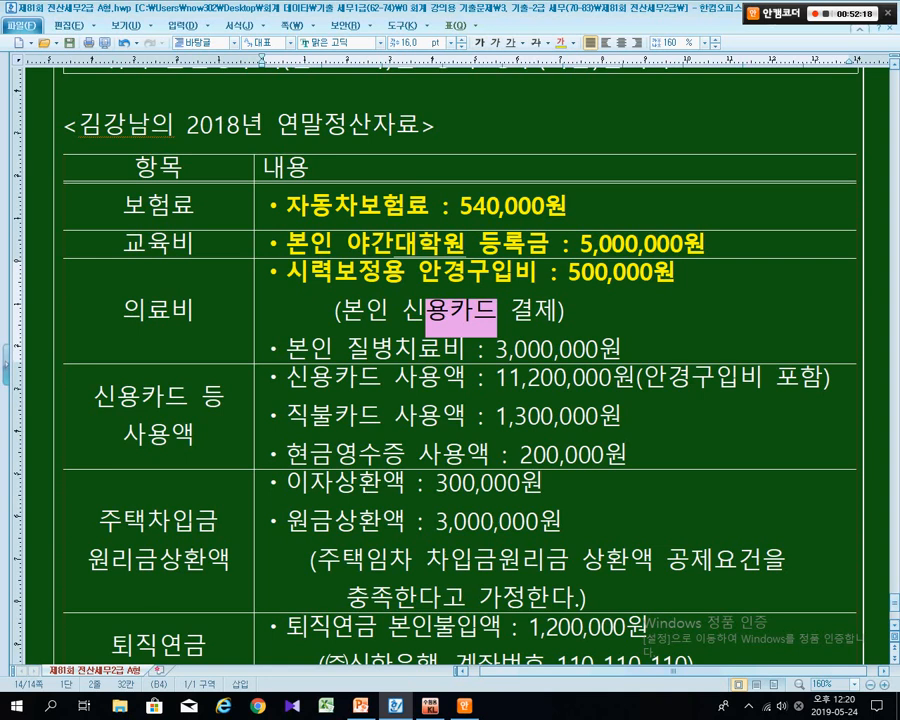
scroll(460, 330, down, 1)
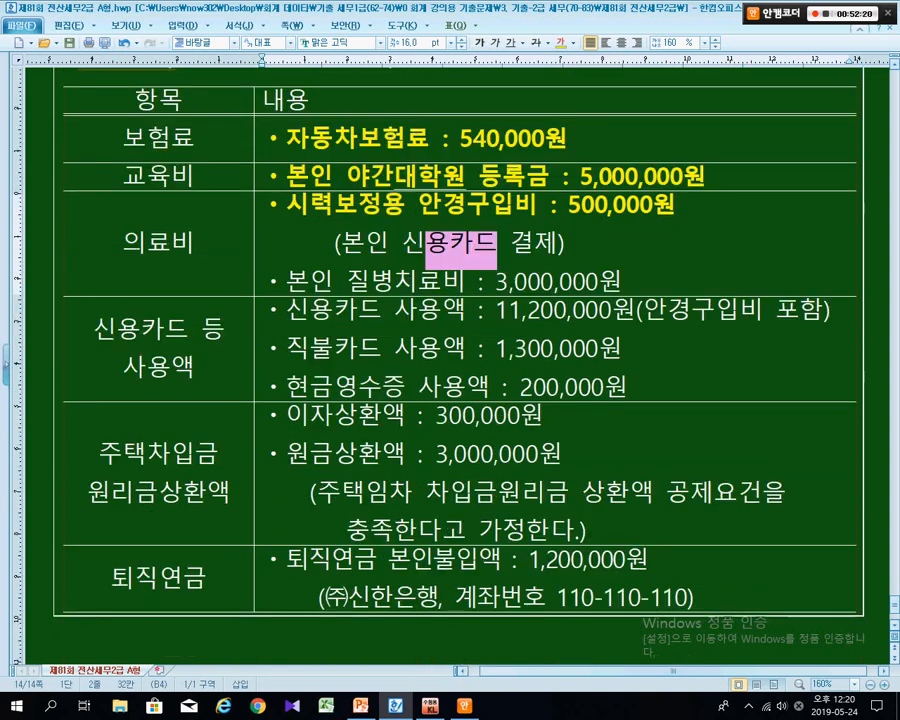
scroll(460, 330, down, 1)
scroll(460, 330, up, 1)
click(334, 312)
drag(317, 312, 532, 312)
click(587, 312)
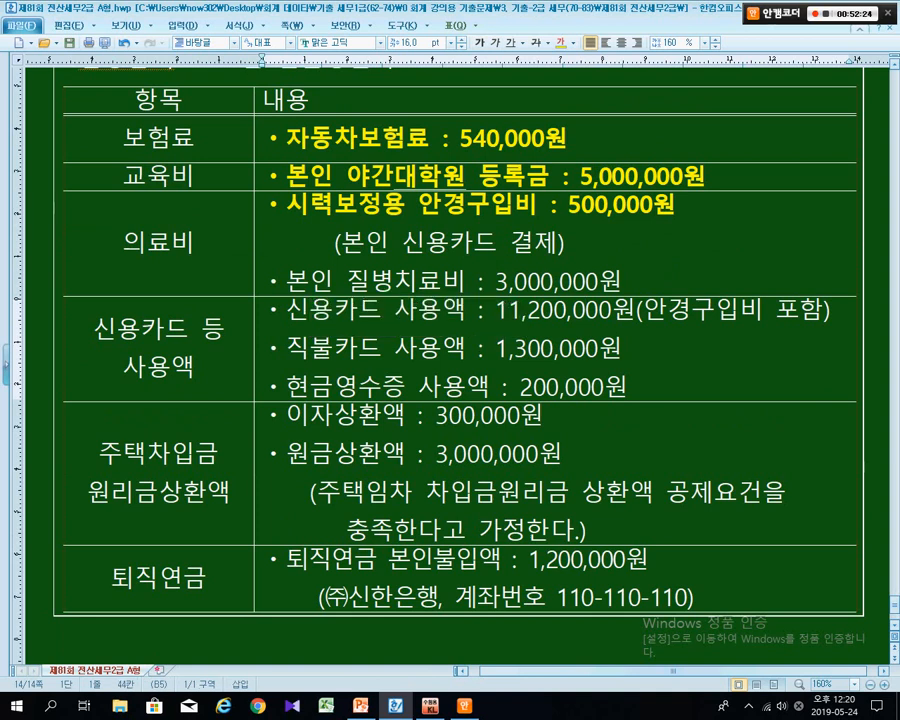
Remove the (안경구입비 포함) note from the 신용카드 사용액 line and highlight (본인 신용카드 결제) in the 의료비 row.
drag(288, 312, 636, 312)
click(828, 312)
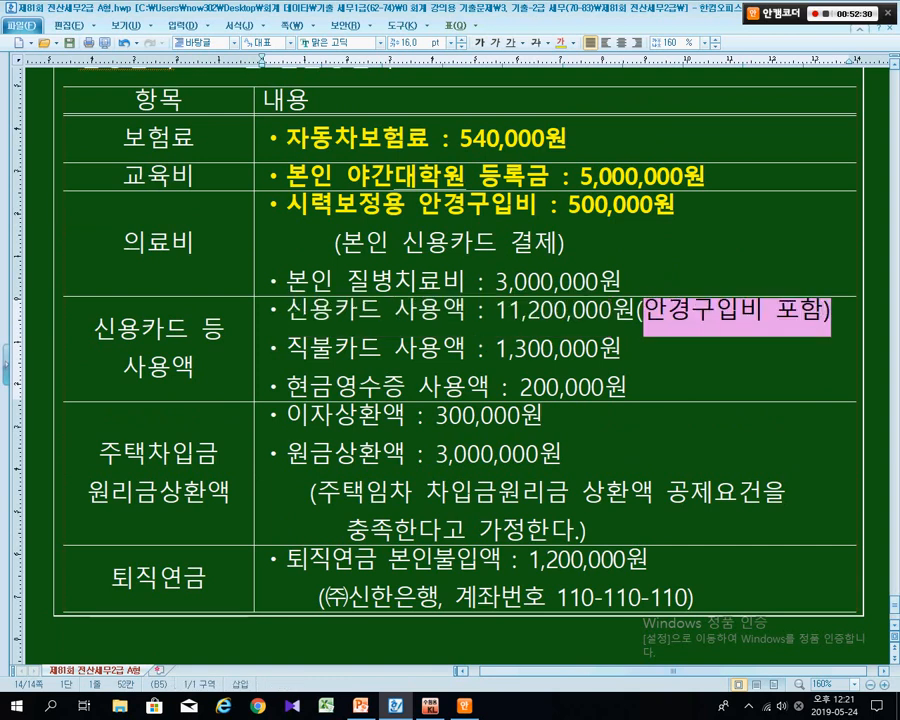
click(565, 243)
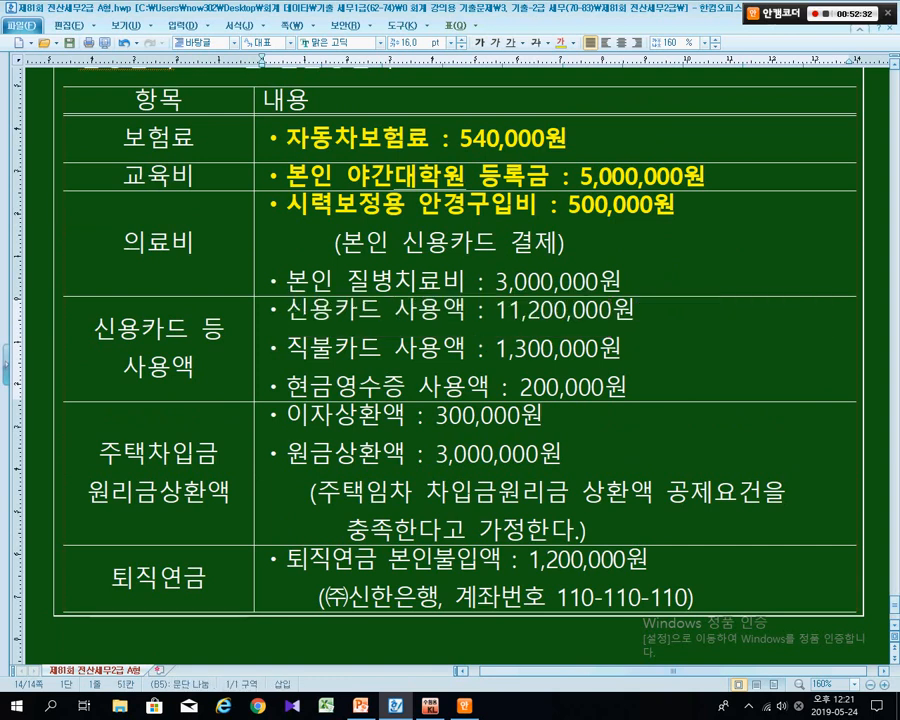
drag(565, 243, 262, 243)
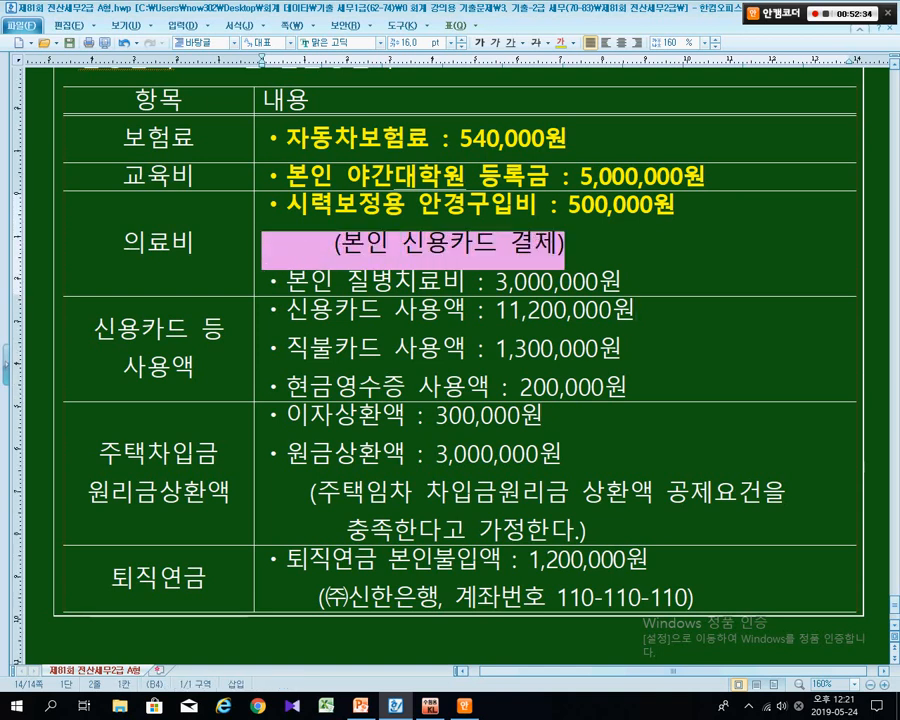
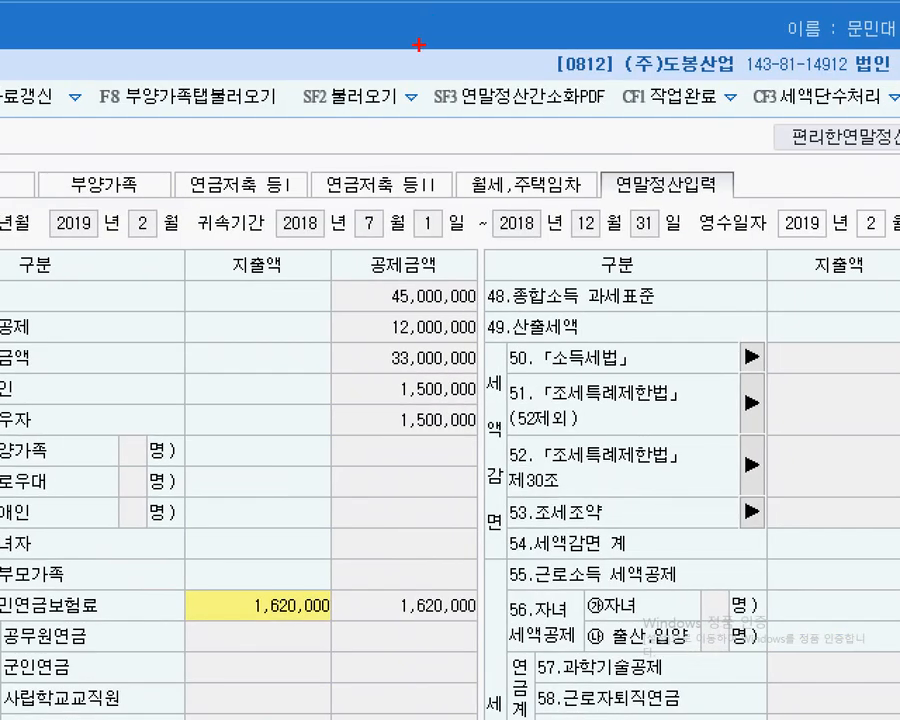
In KcLep's 연말정산추가자료입력 window, point out the 연금저축 등Ⅰ page with a box and open it.
mouse_move(216, 145)
mouse_down()
mouse_move(308, 217)
mouse_move(343, 335)
mouse_up()
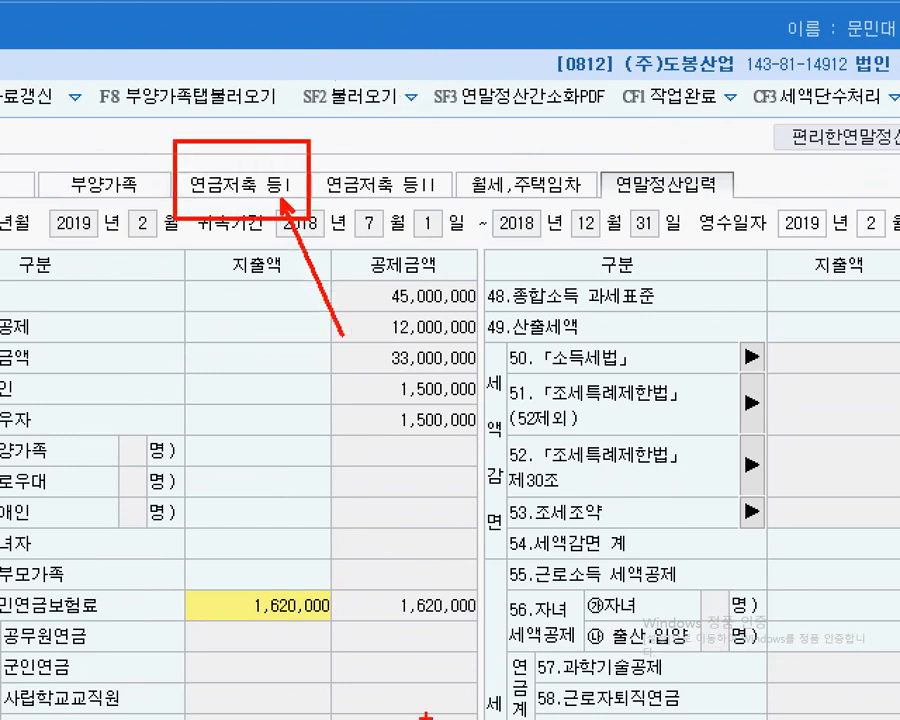
key(Escape)
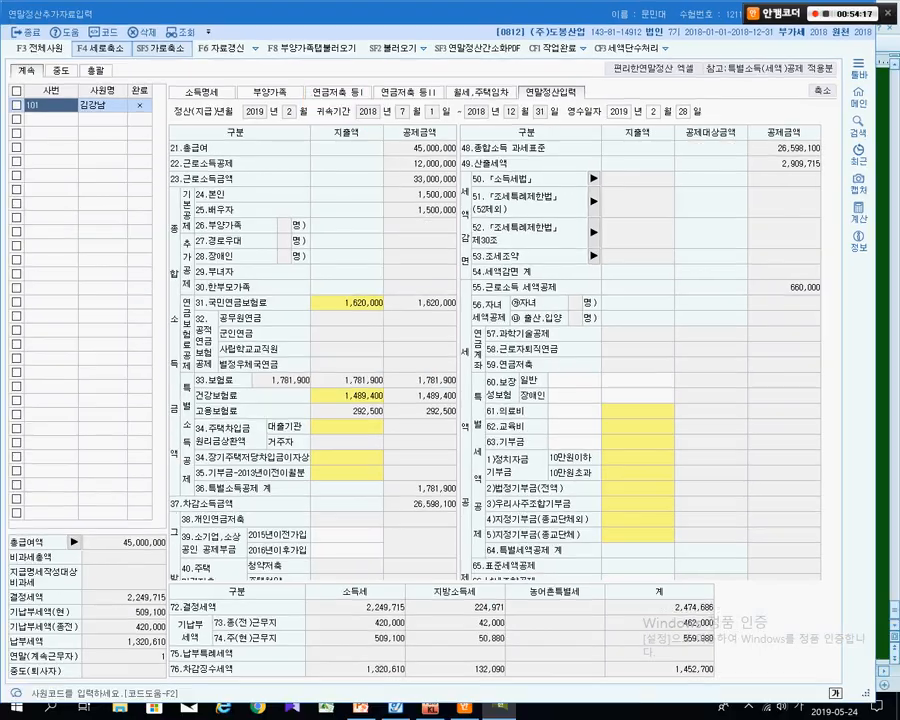
click(338, 92)
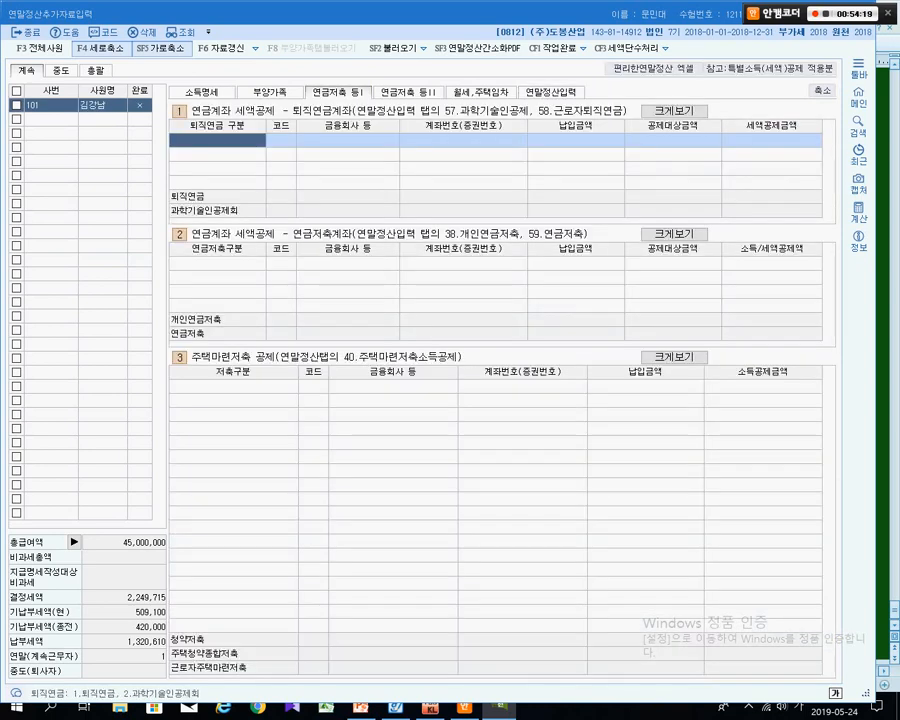
Mark sections 1 퇴직연금계좌 and 2 연금저축계좌 with boxes and circles, and cross out section 3 주택마련저축 공제.
key(ctrl+1)
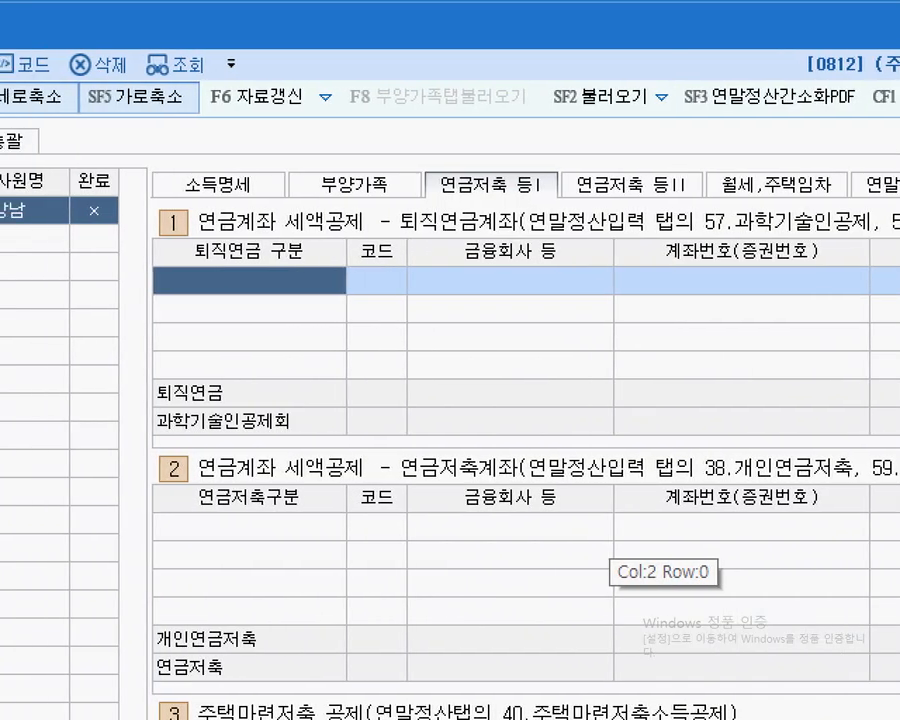
click(183, 52)
mouse_move(158, 190)
mouse_down()
mouse_move(322, 291)
mouse_move(353, 298)
mouse_up()
mouse_move(144, 445)
mouse_down()
mouse_move(187, 446)
mouse_move(337, 531)
mouse_up()
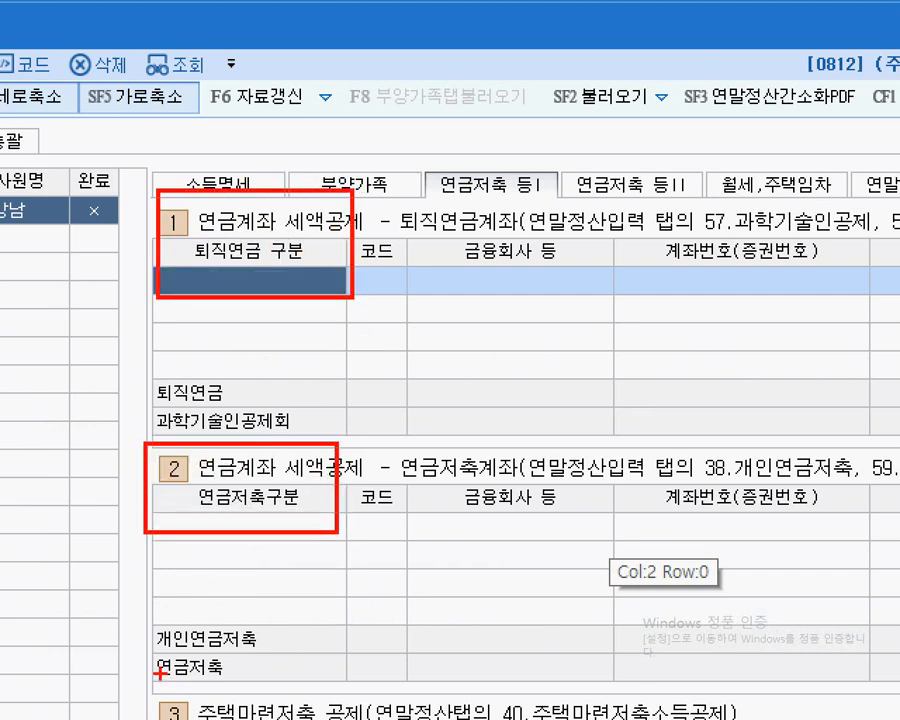
drag(159, 673, 389, 719)
drag(348, 628, 320, 708)
drag(283, 613, 333, 698)
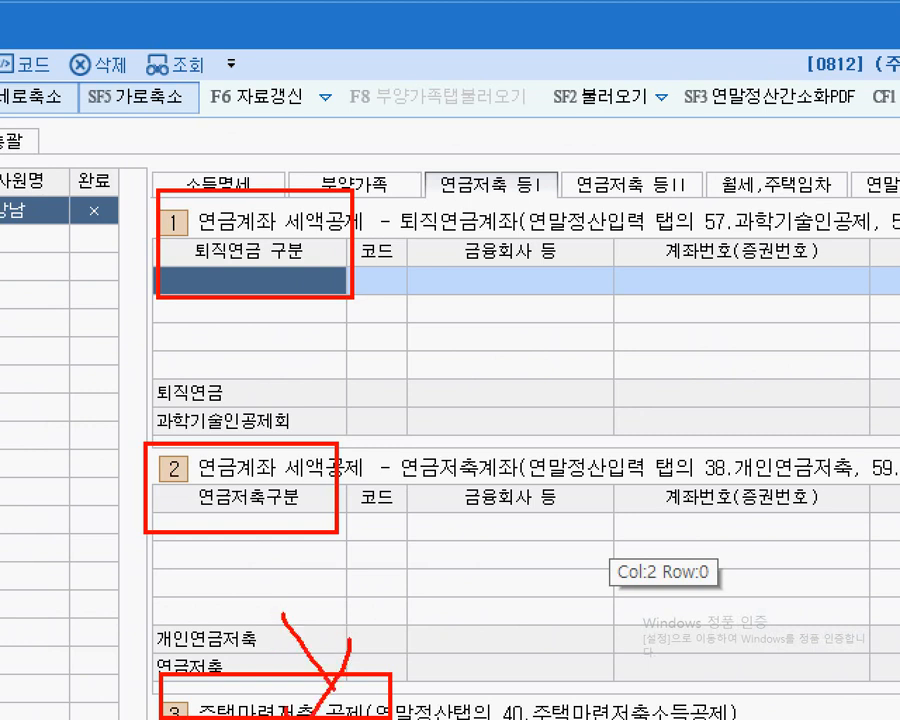
mouse_move(418, 244)
mouse_down()
mouse_move(410, 282)
mouse_move(430, 296)
mouse_move(408, 308)
mouse_up()
mouse_move(402, 472)
mouse_down()
mouse_move(396, 508)
mouse_move(424, 546)
mouse_move(432, 522)
mouse_up()
key(Escape)
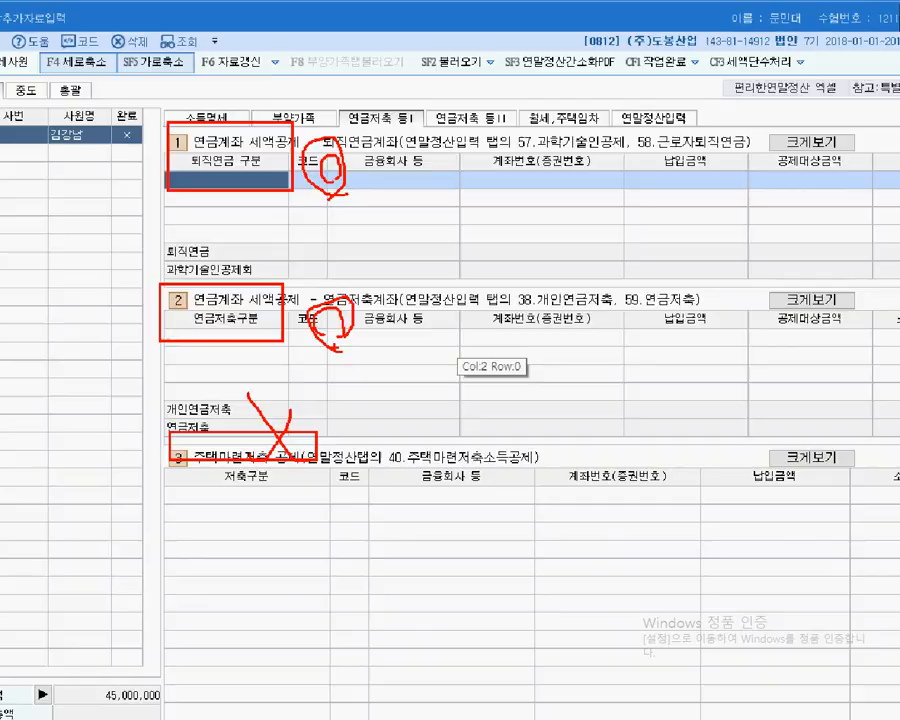
Switch to the exam document in Hangul to check the 퇴직연금 row, and return to KcLep.
key(alt+Tab)
key(alt+Tab)
key(alt+Tab)
key(alt+Tab)
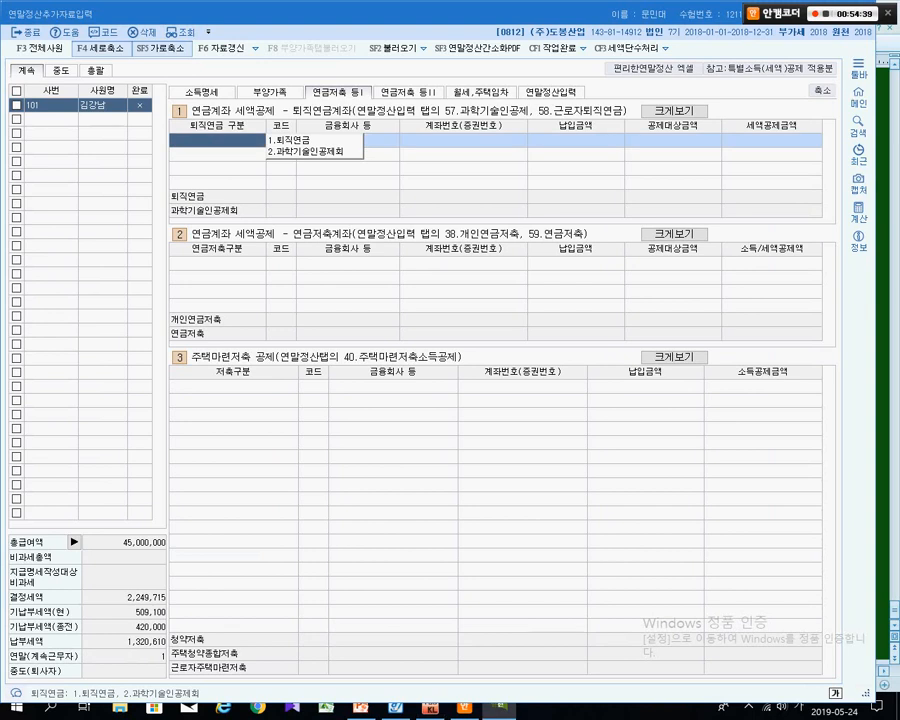
key(alt+Tab)
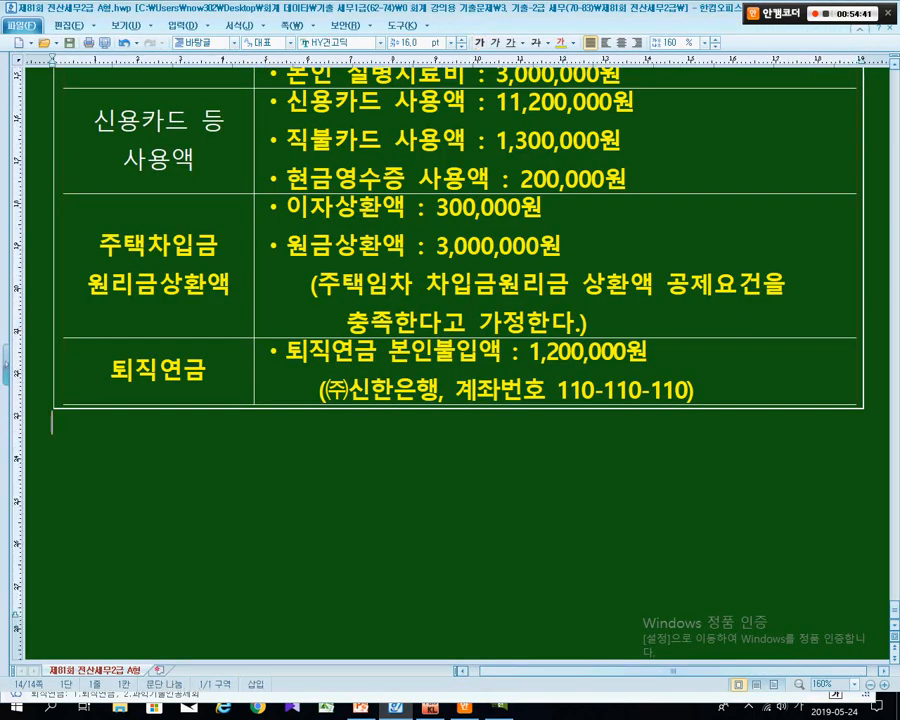
double_click(158, 371)
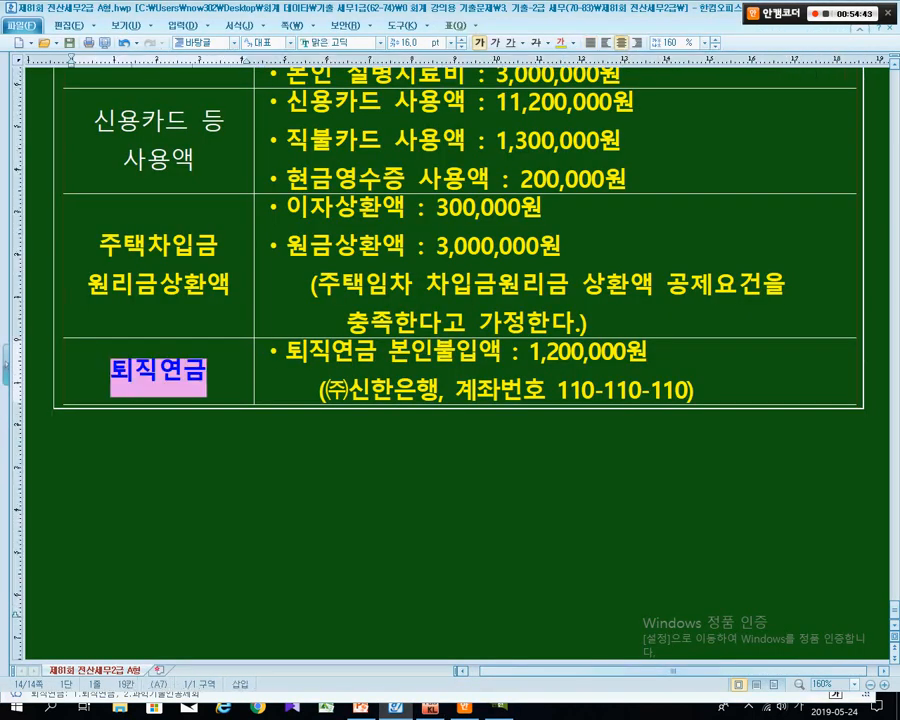
key(alt+Tab)
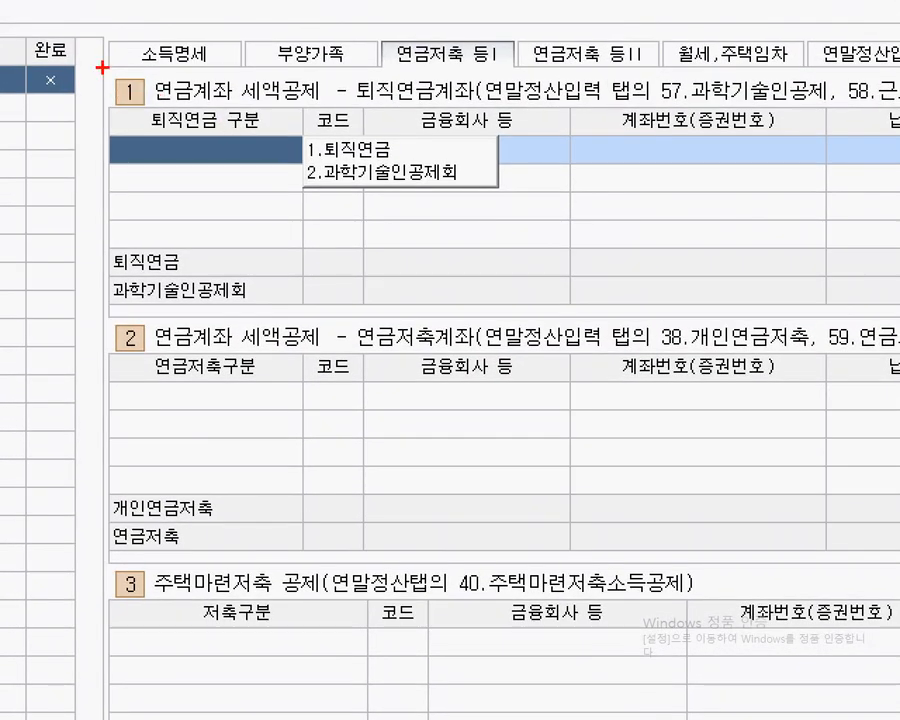
Box the 퇴직연금계좌 and 연금저축계좌 sections to compare them, and mark the 퇴직연금계좌 heading.
mouse_move(101, 67)
mouse_down()
mouse_move(333, 193)
mouse_move(466, 215)
mouse_up()
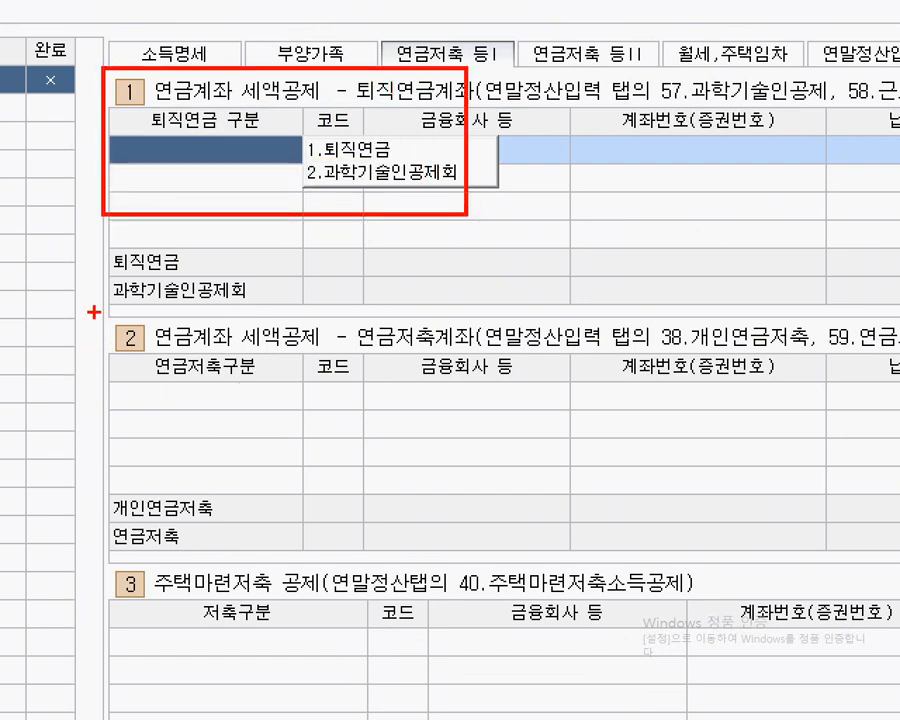
drag(94, 313, 332, 402)
key(Escape)
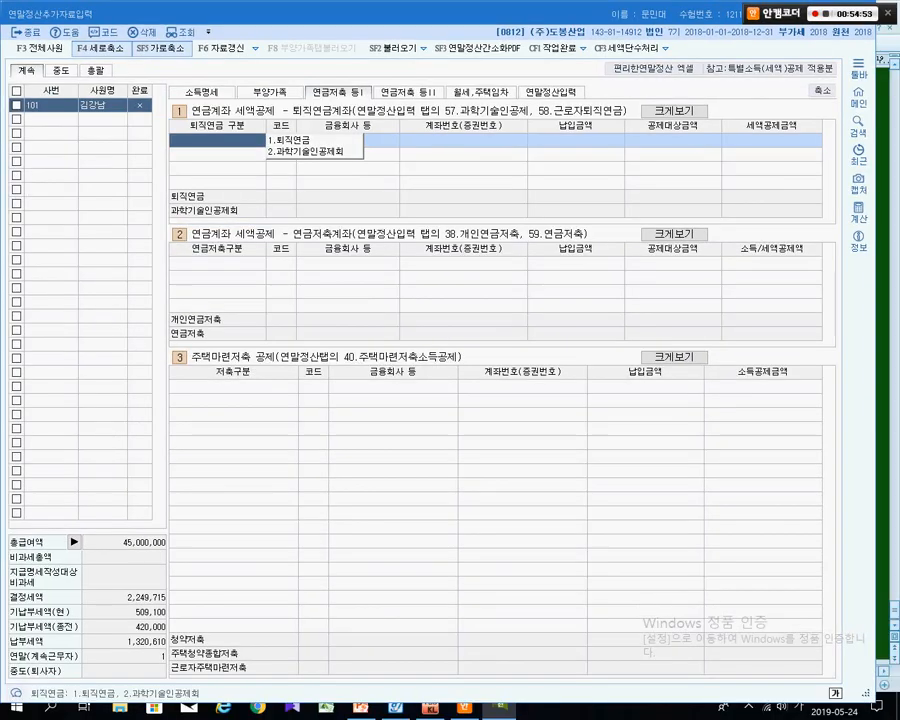
key(ctrl+1)
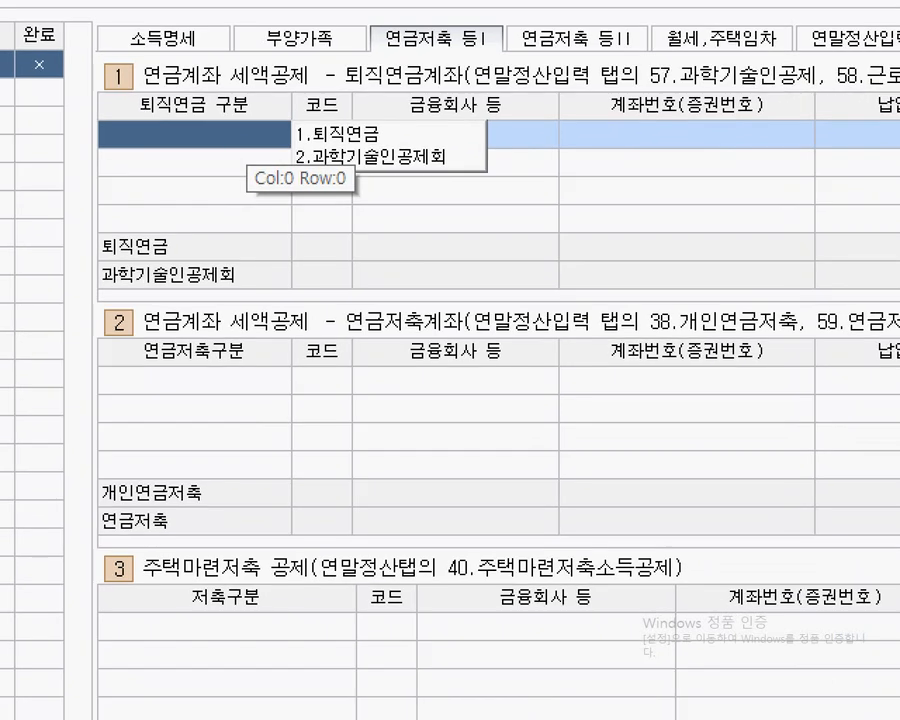
mouse_move(86, 50)
mouse_down()
mouse_move(296, 66)
mouse_move(313, 91)
mouse_move(392, 147)
mouse_move(428, 128)
mouse_move(572, 128)
mouse_up()
key(Escape)
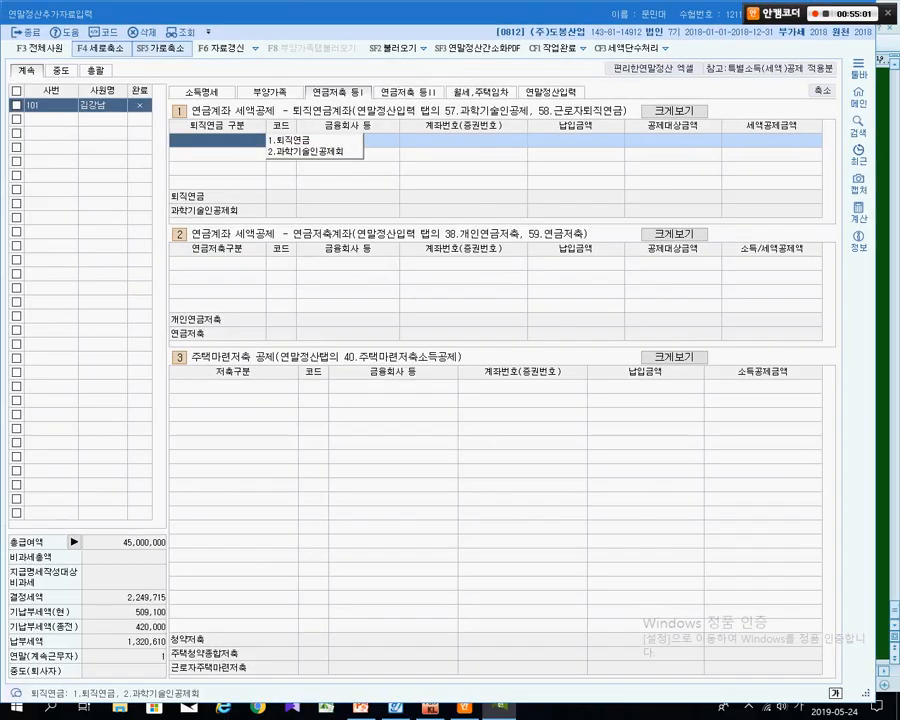
Show the 연금저축구분 choices in section 2, underline 개인연금저축 and 연금저축, and cross the section out.
click(195, 380)
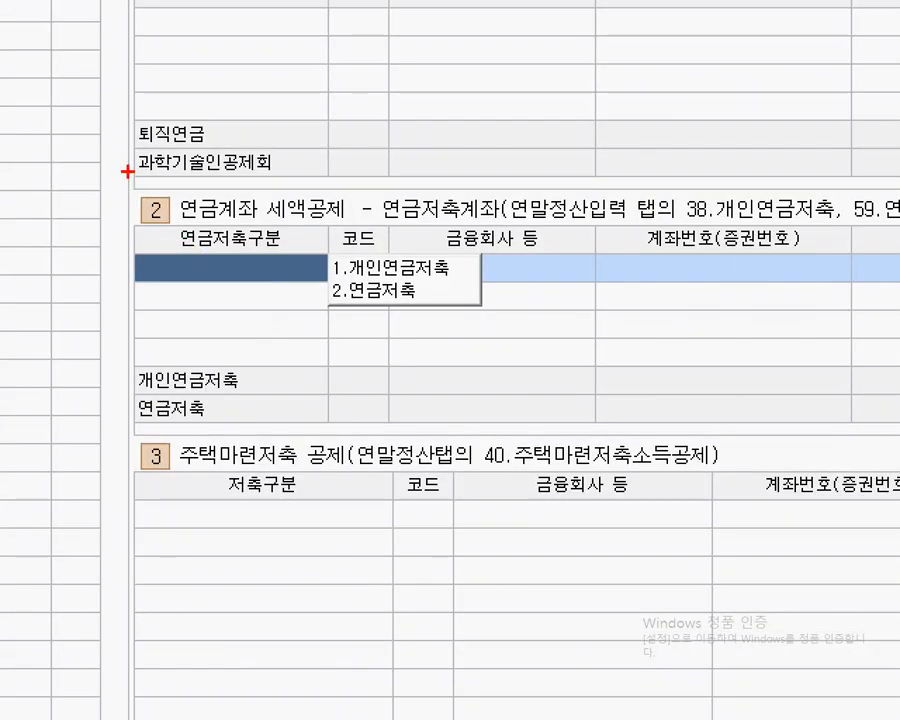
drag(156, 217, 313, 247)
drag(422, 236, 566, 330)
drag(330, 273, 490, 270)
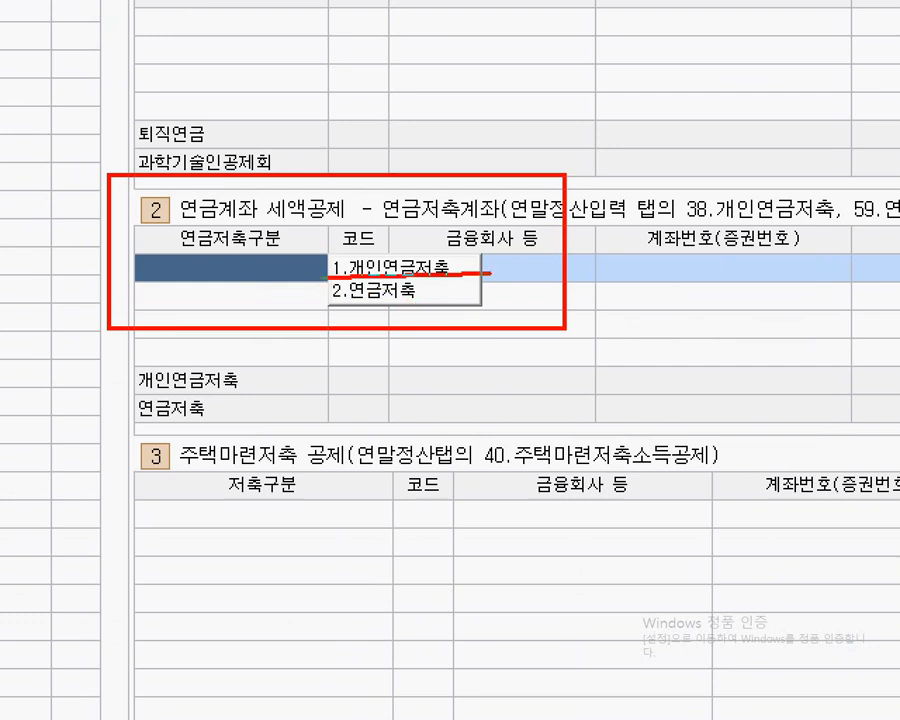
drag(338, 305, 432, 305)
drag(460, 195, 378, 350)
drag(370, 195, 515, 432)
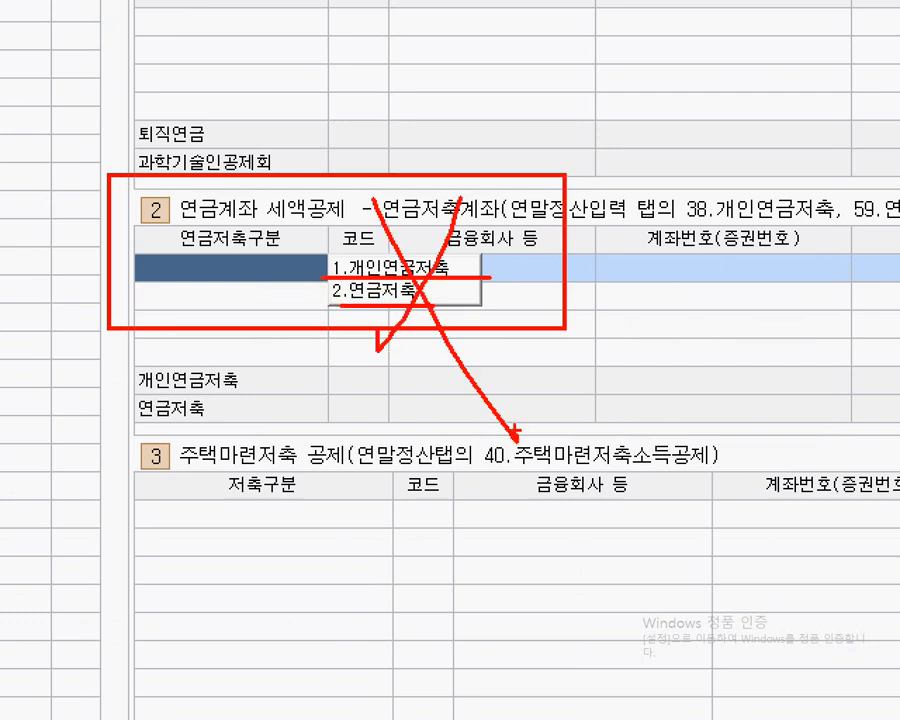
key(Escape)
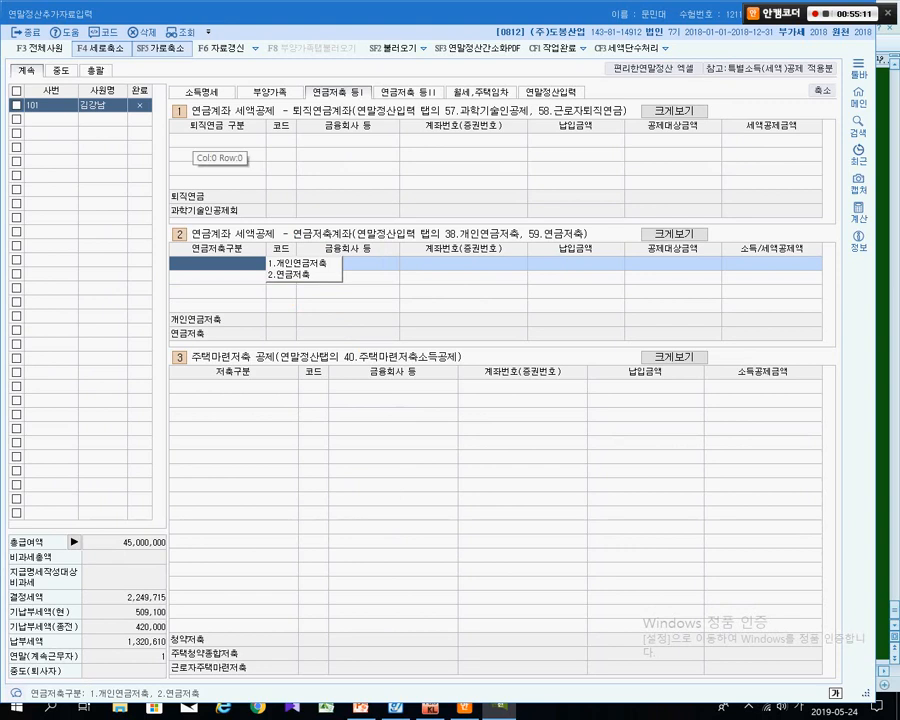
Show the 퇴직연금 구분 choices in the first row of section 1 and box them, marking 1.퇴직연금.
click(192, 140)
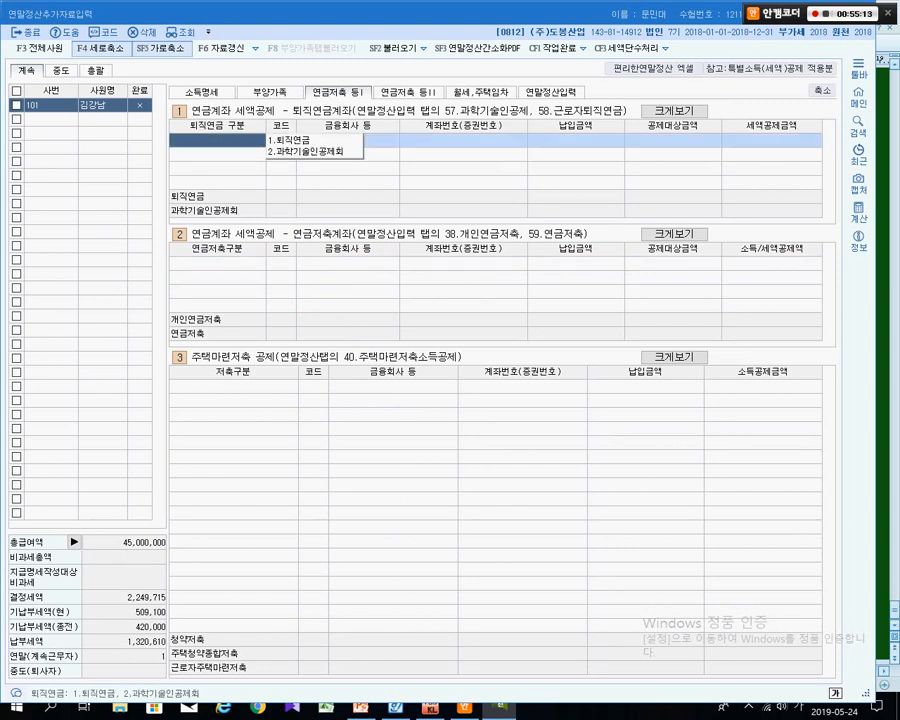
key(ctrl+1)
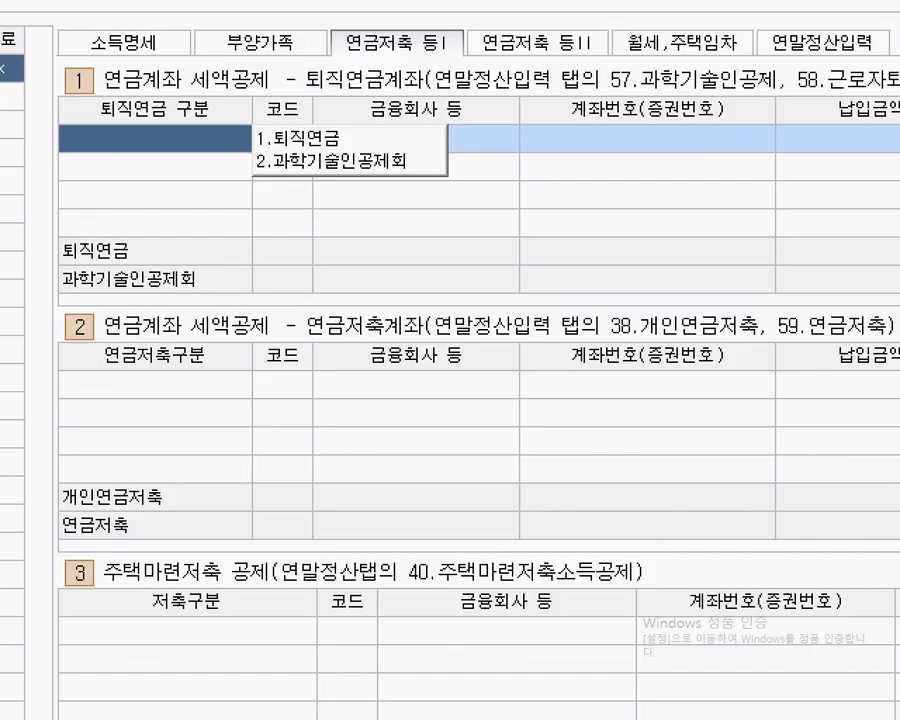
key(ctrl)
mouse_move(40, 97)
mouse_down()
mouse_move(304, 186)
mouse_move(490, 222)
mouse_up()
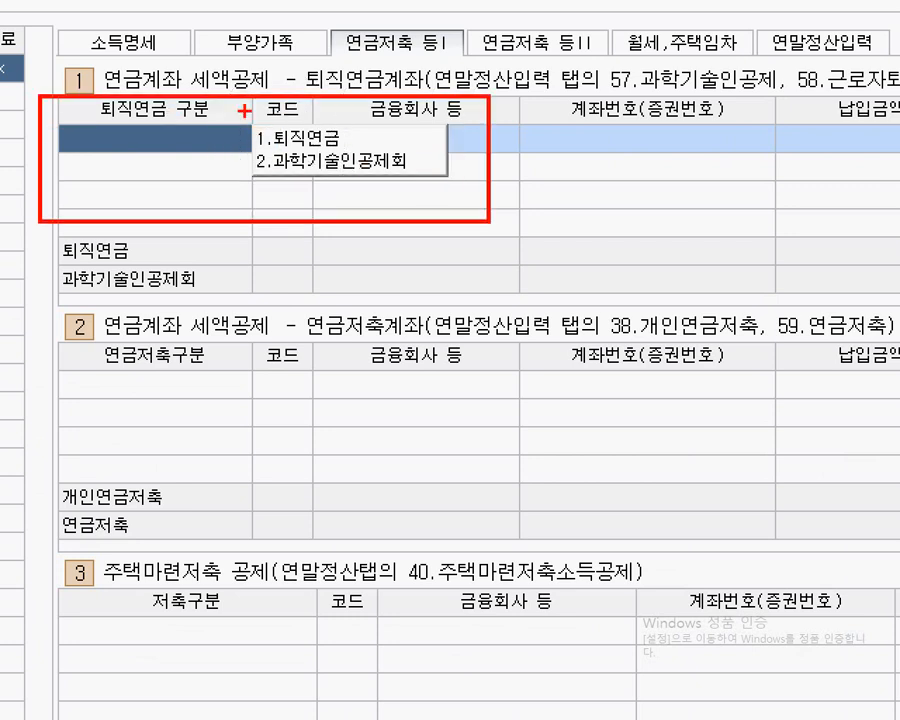
drag(243, 110, 350, 148)
key(Escape)
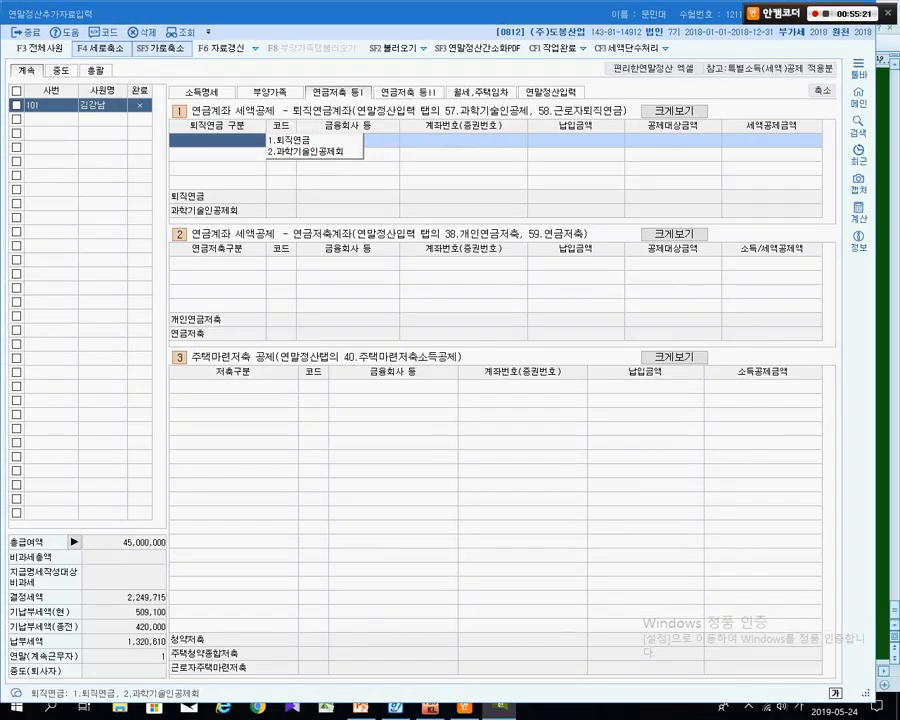
Enter a 1.퇴직연금 row in section 1 with (주) 신한은행, code 308, as its financial institution.
click(287, 140)
key(alt+Tab)
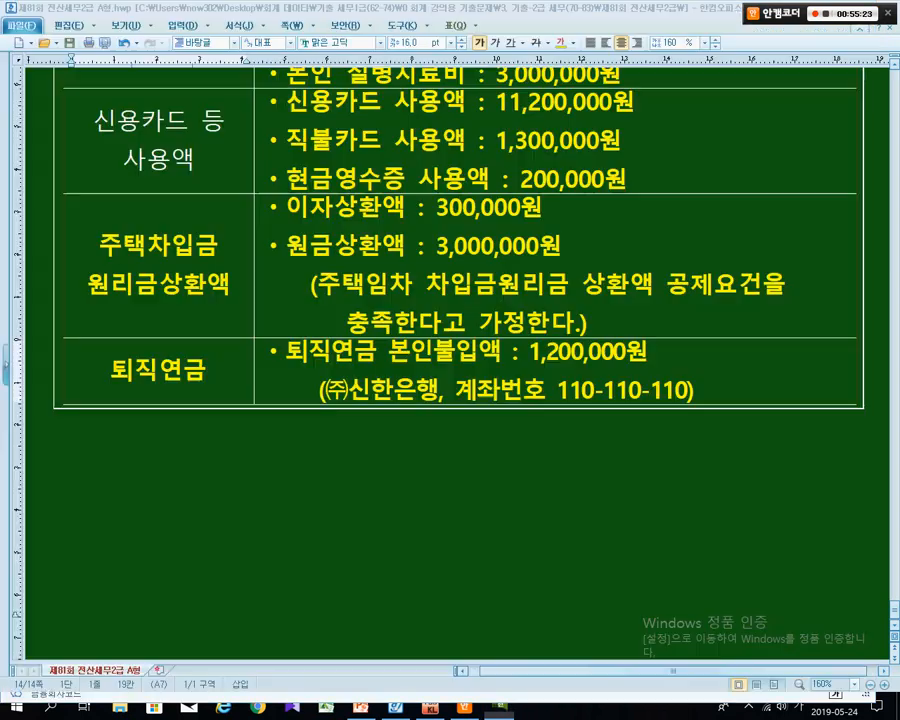
drag(347, 390, 437, 390)
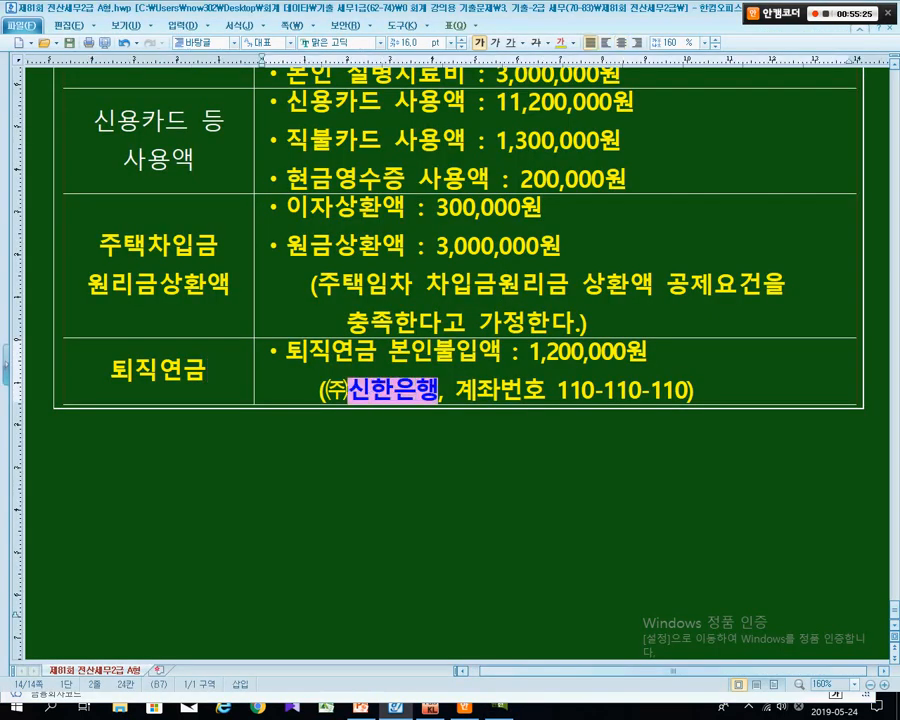
key(alt+Tab)
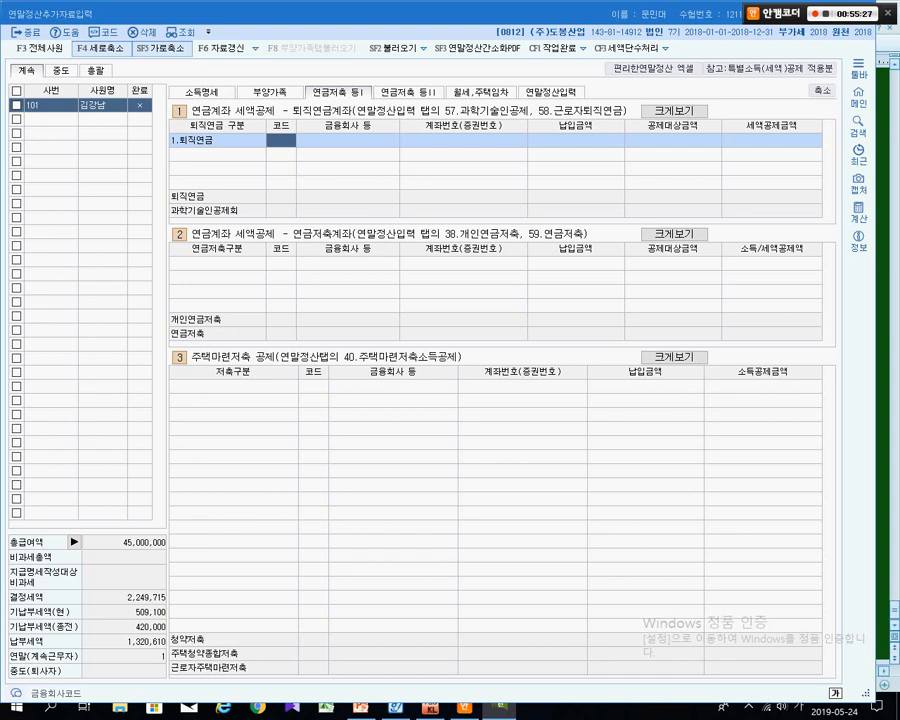
key(F2)
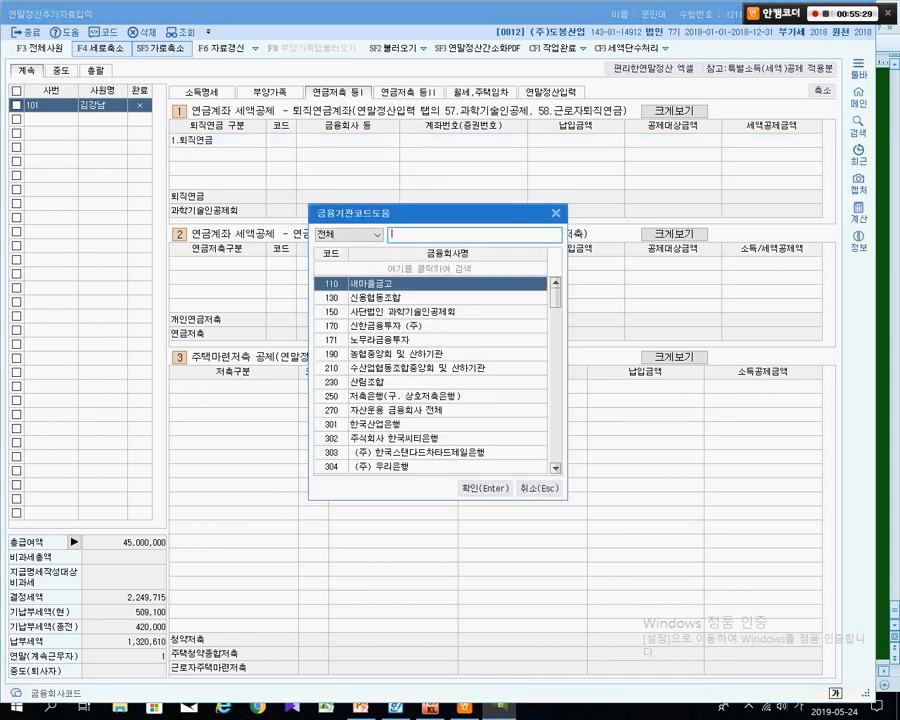
text(신한은)
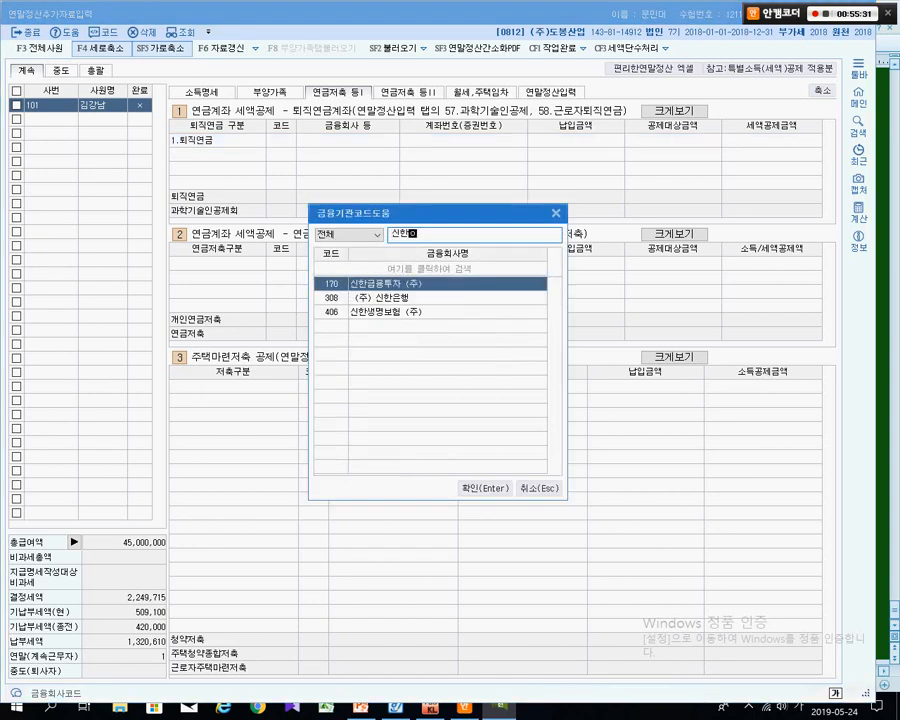
key(Return)
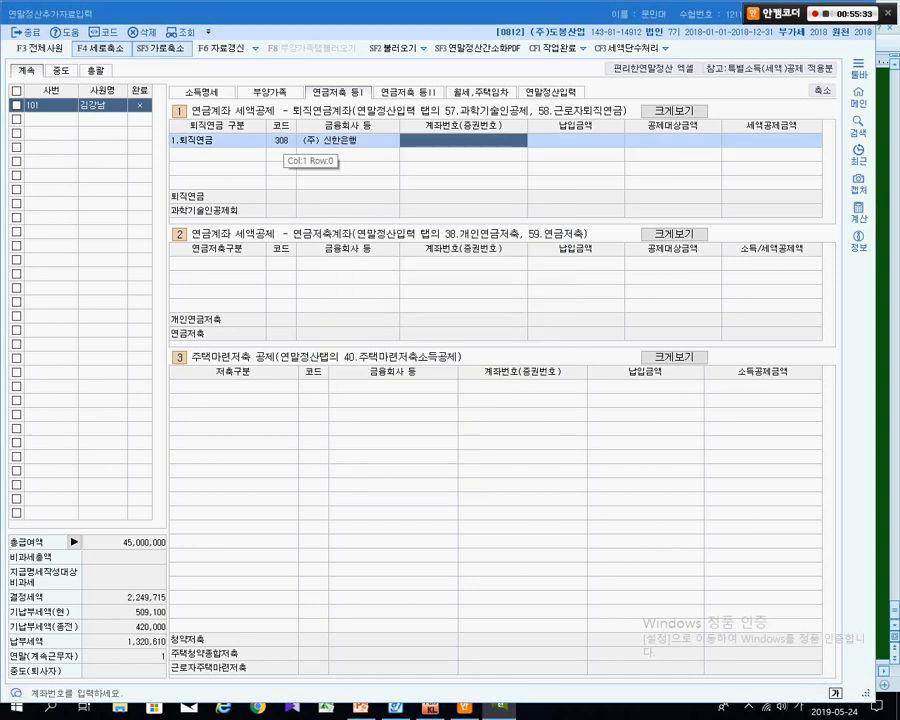
Copy the retirement pension account number from the exam document into the 계좌번호(증권번호) field of the 퇴직연금 row.
key(alt+Tab)
drag(557, 390, 688, 390)
key(ctrl+c)
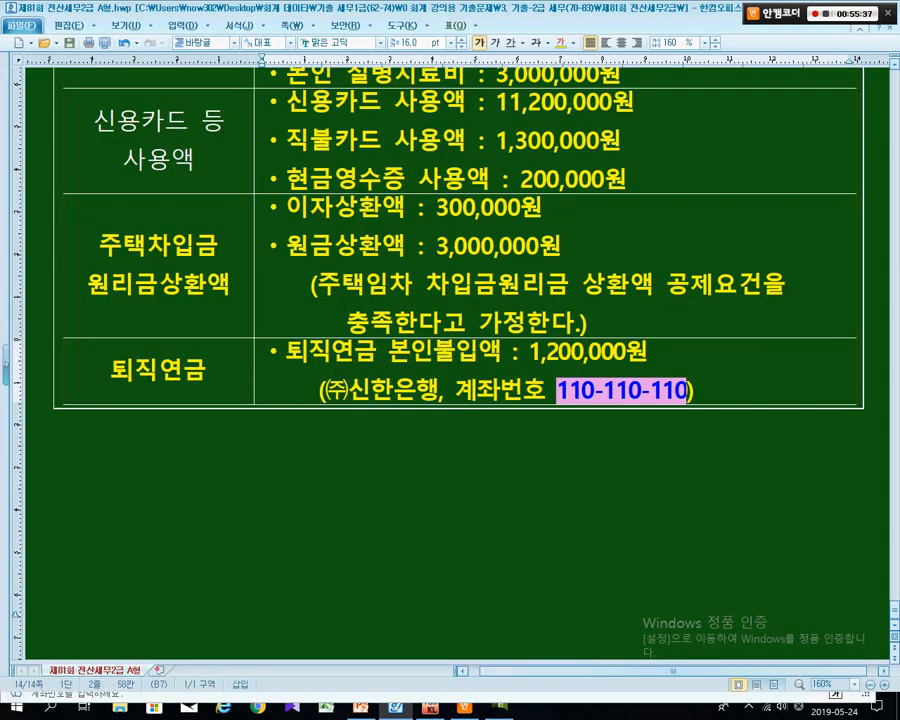
key(alt+Tab)
key(ctrl+v)
key(alt+Tab)
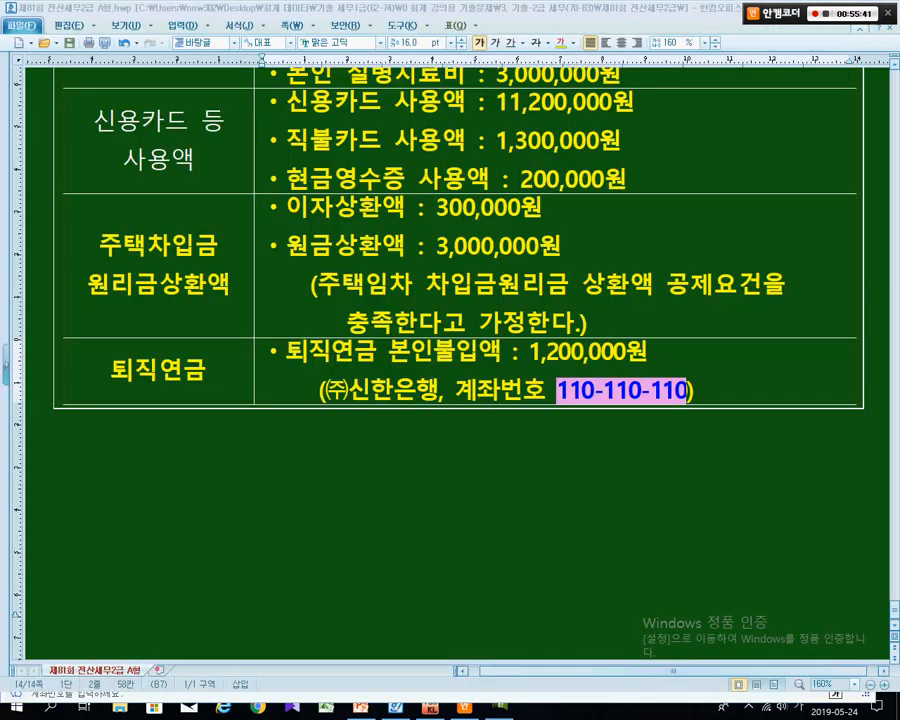
Enter 1,200,000 as the 납입금액 of the 퇴직연금 row, taken from the exam document.
double_click(590, 352)
key(alt+Tab)
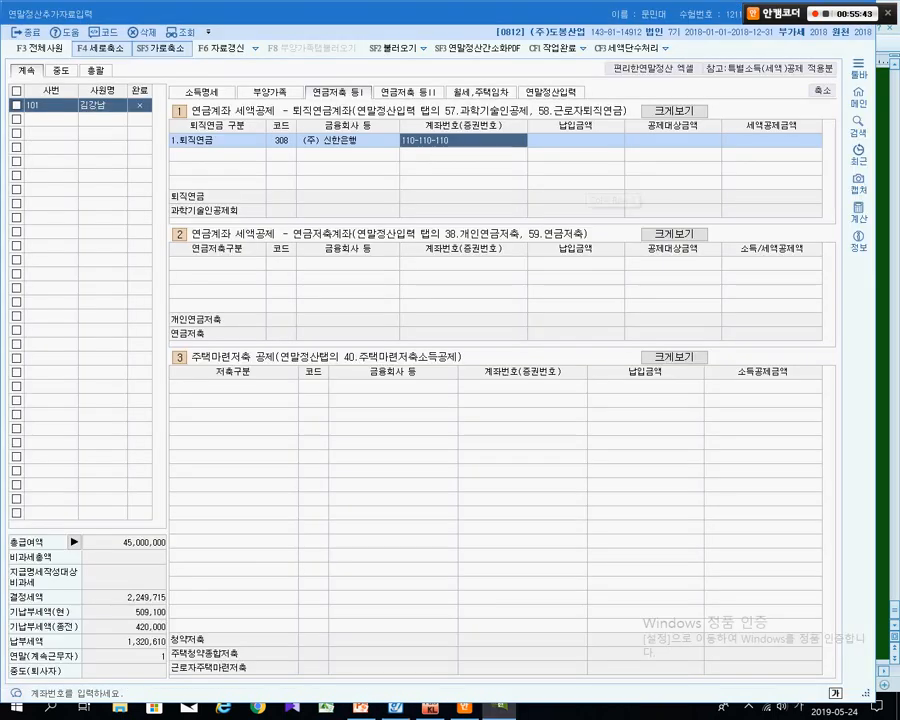
click(582, 141)
text(1,200,000)
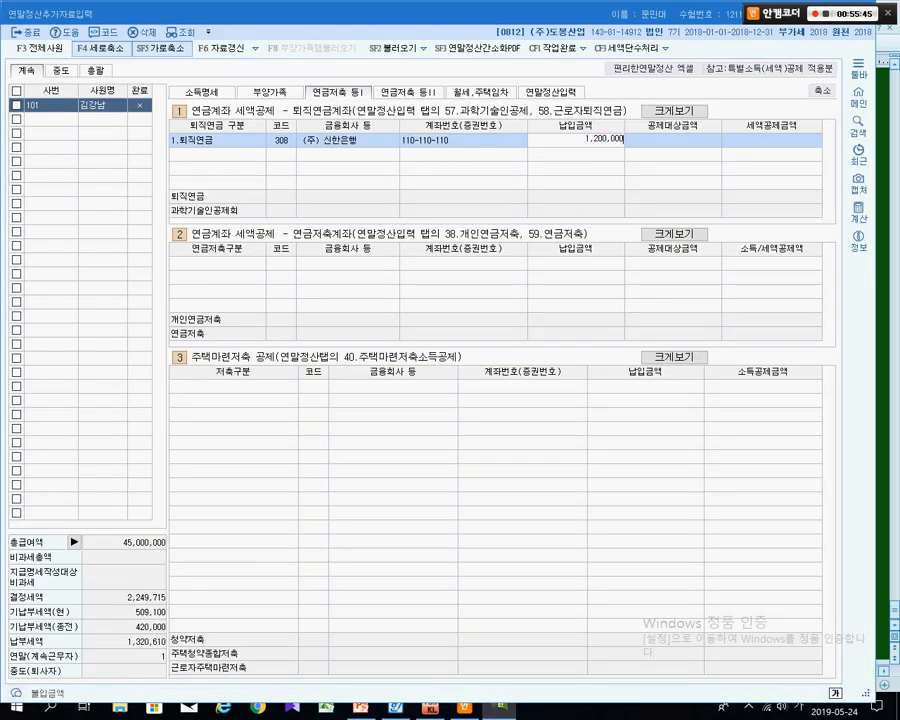
key(Return)
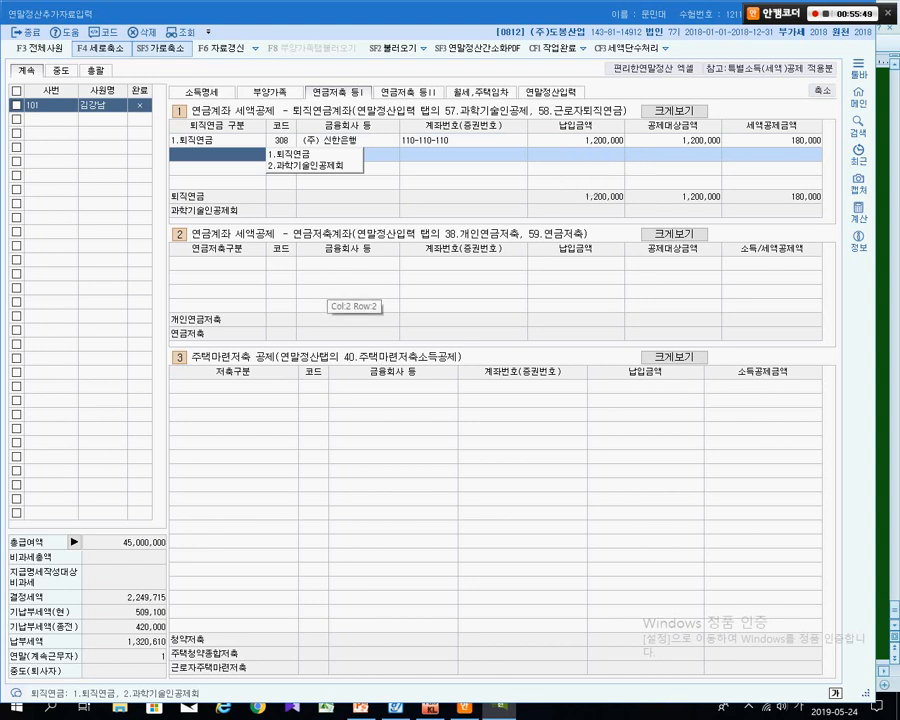
click(228, 264)
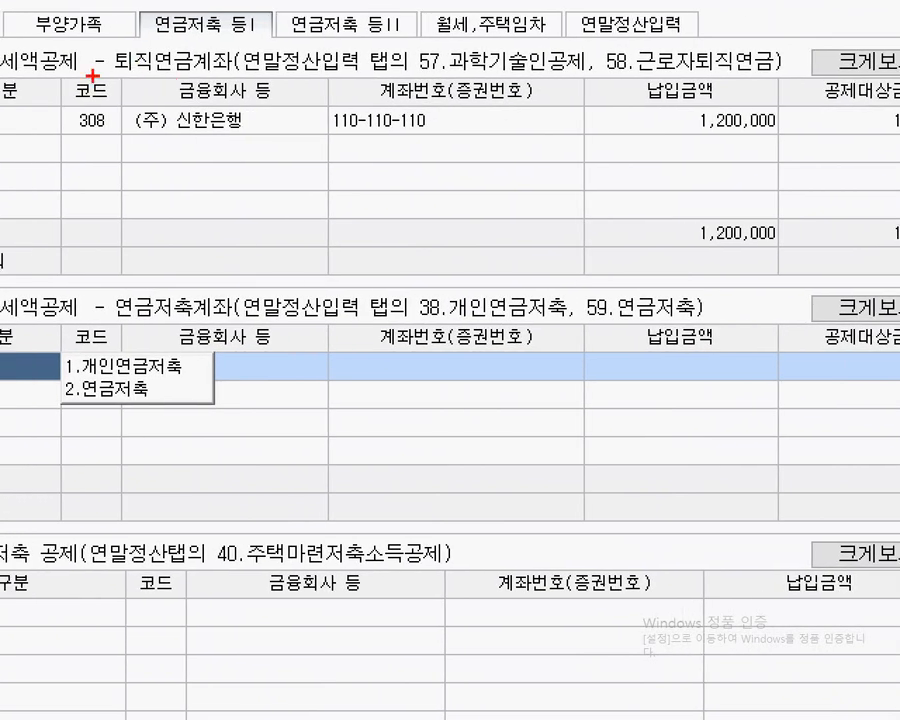
Box the financial institution, account number and 납입금액 of the 퇴직연금 row and point an arrow at each.
mouse_move(50, 70)
mouse_down()
mouse_move(204, 94)
mouse_move(282, 143)
mouse_up()
drag(320, 72, 552, 146)
mouse_move(612, 50)
mouse_down()
mouse_move(780, 137)
mouse_move(787, 153)
mouse_up()
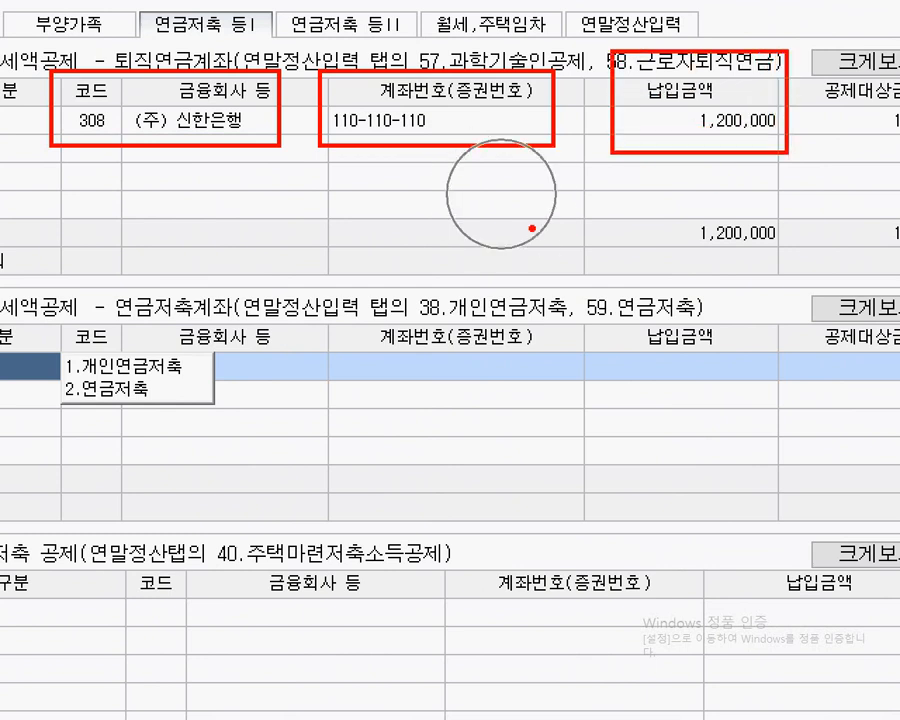
drag(477, 137, 492, 226)
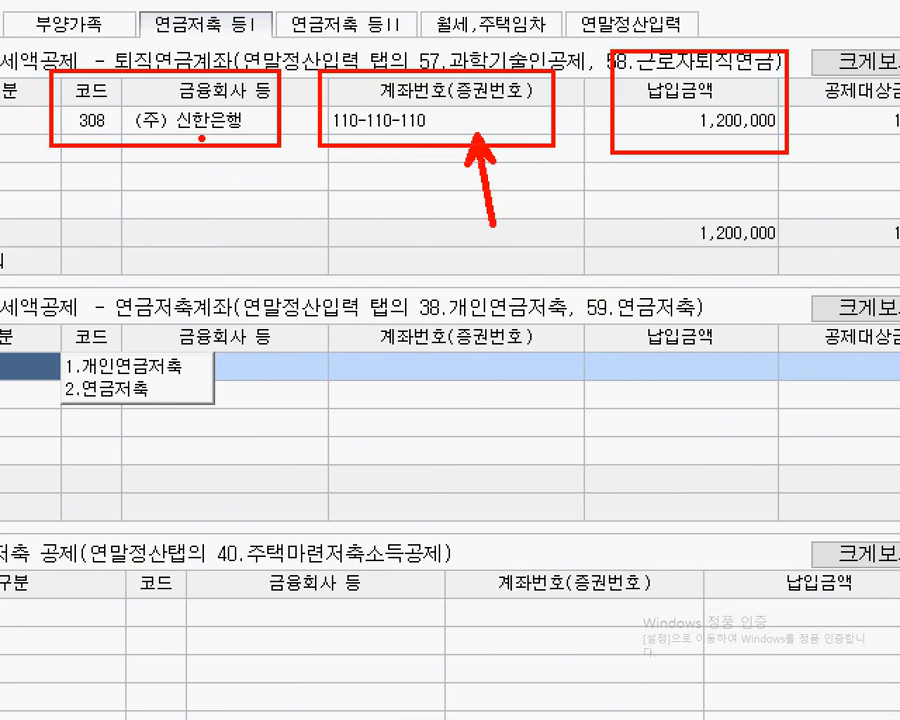
drag(202, 138, 211, 188)
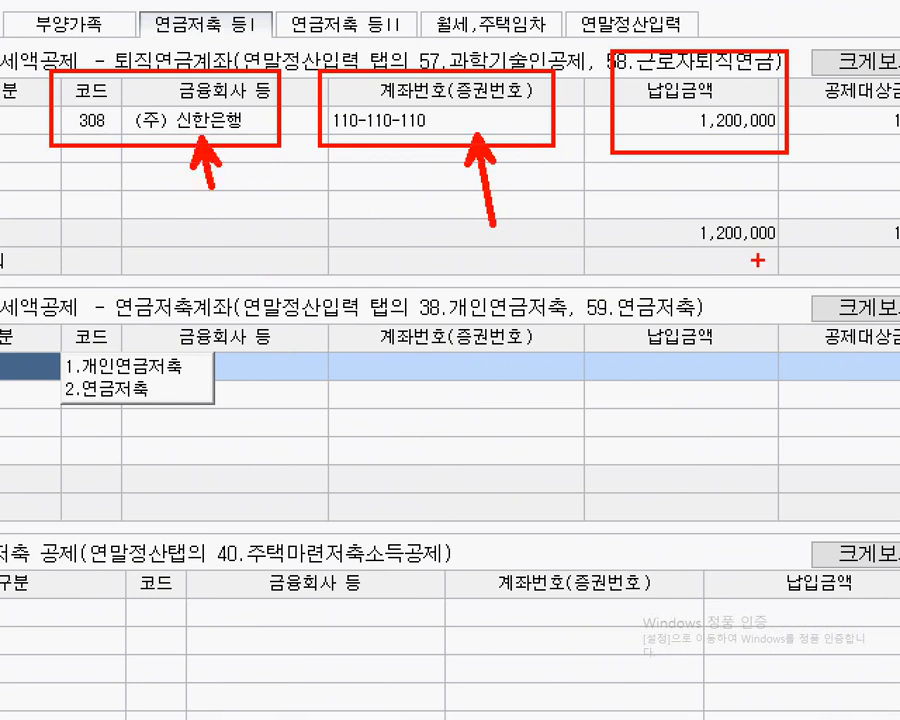
drag(658, 138, 677, 288)
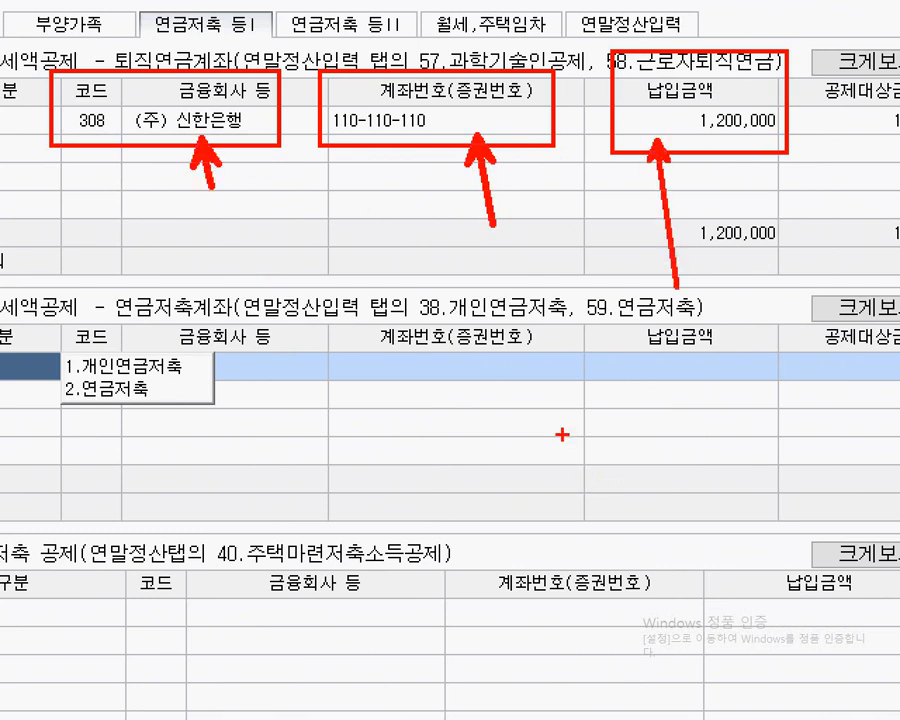
key(Escape)
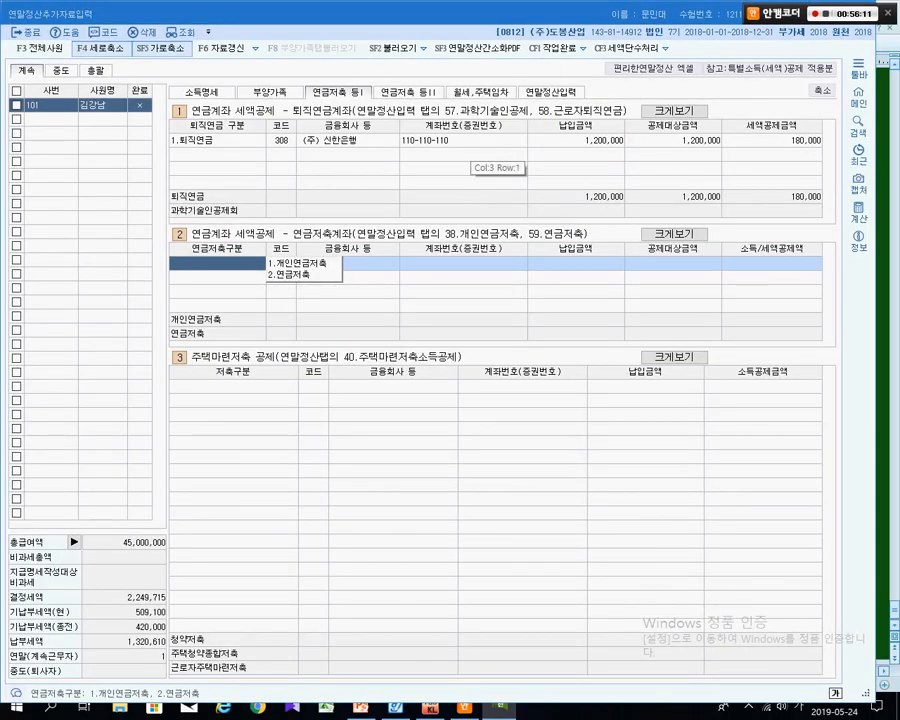
Check the exam document, highlighting the 퇴직연금 row and the 주택차입금 원리금상환액 and 보험료 entries.
key(alt+Tab)
drag(180, 371, 555, 371)
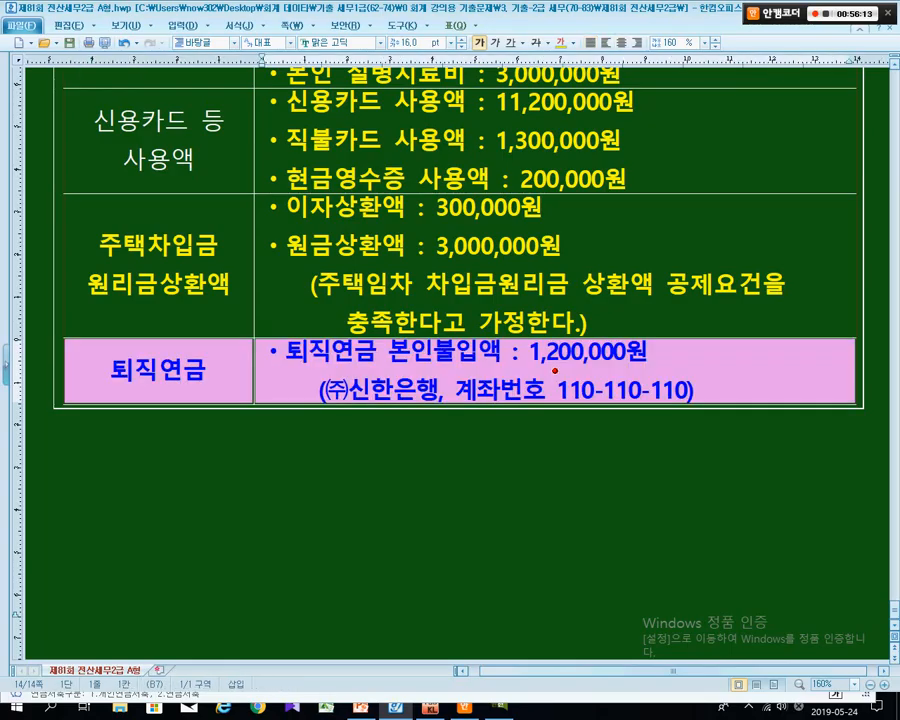
click(554, 247)
scroll(554, 247, up, 3)
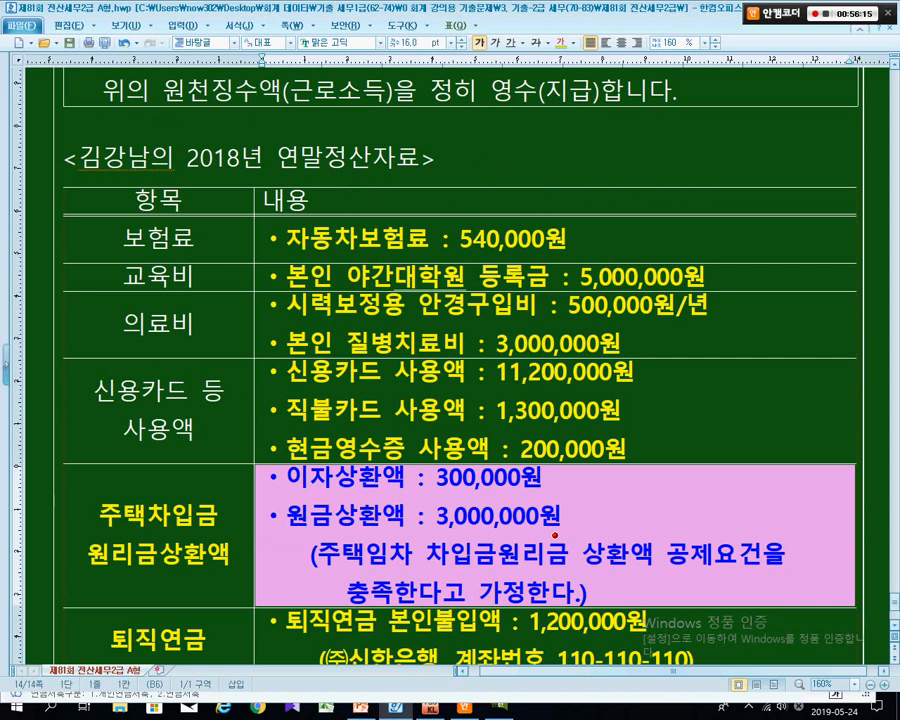
click(555, 240)
key(Escape)
Return to KcLep, open 연말정산입력, box the 특별세액공제 rows and circle the area beside 39.소기업,소상공인 공제부금.
key(alt+Tab)
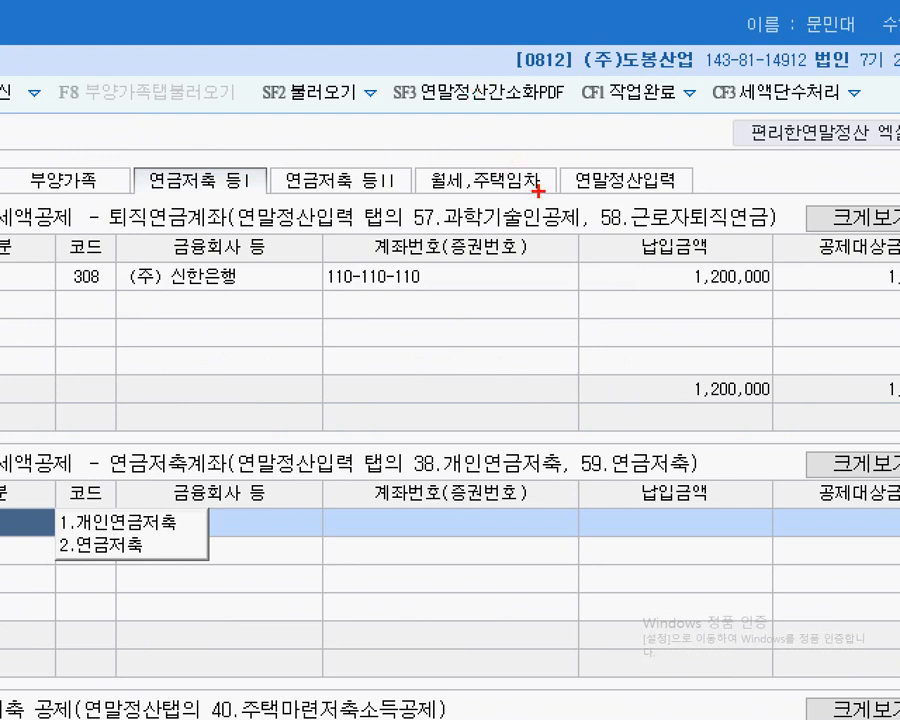
mouse_move(537, 145)
mouse_down()
mouse_move(714, 222)
mouse_move(767, 185)
mouse_up()
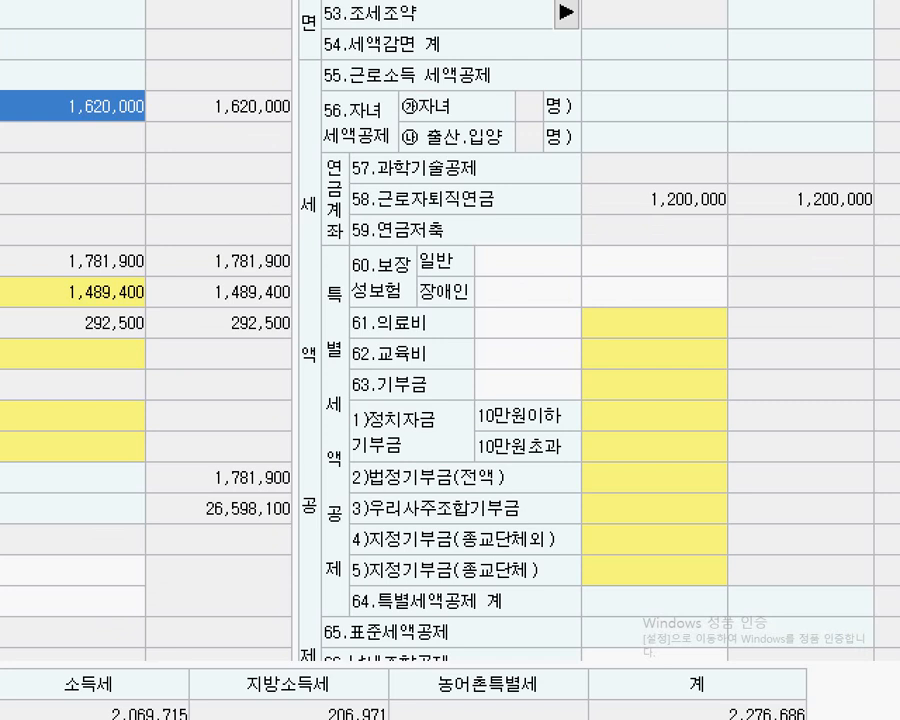
mouse_move(297, 167)
mouse_down()
mouse_move(699, 311)
mouse_move(797, 587)
mouse_up()
mouse_move(160, 578)
mouse_down()
mouse_move(40, 490)
mouse_move(121, 549)
mouse_up()
key(Escape)
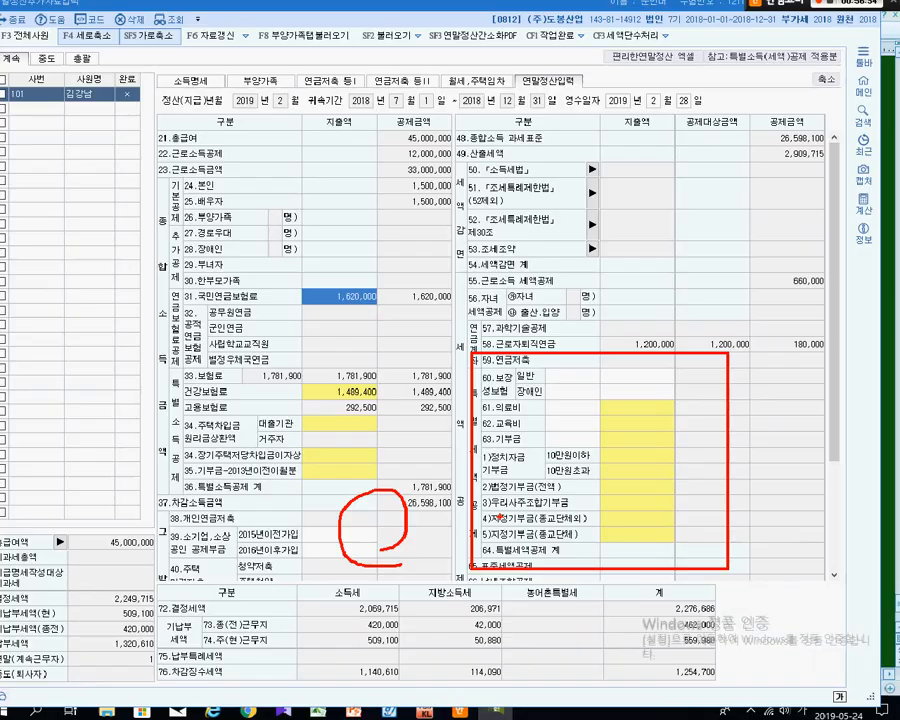
Enter the car insurance premium of 540,000 as the 지출액 for 60.보장성보험 일반.
click(638, 380)
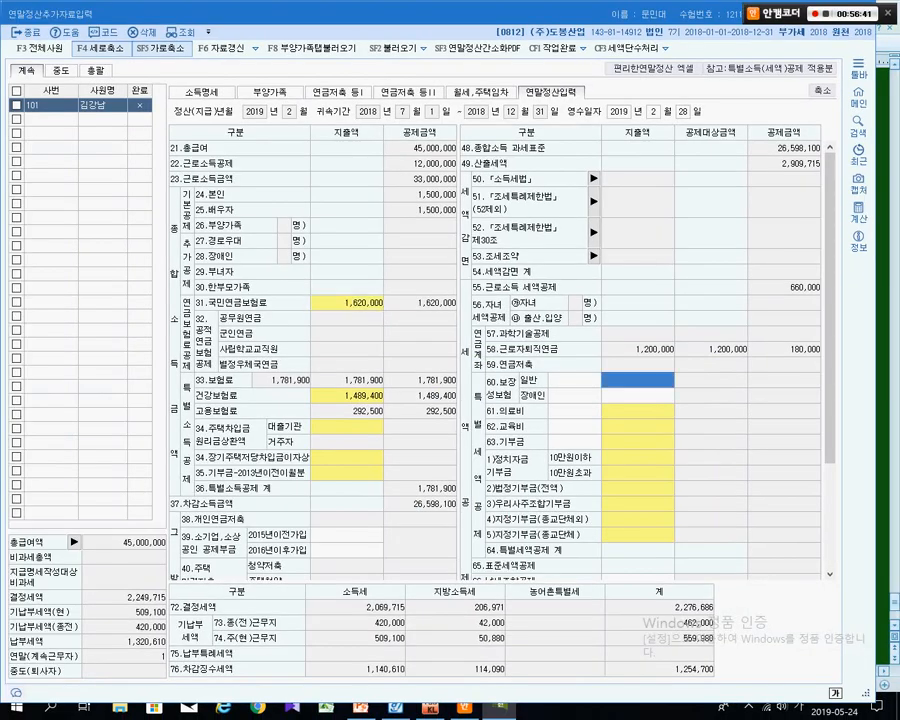
key(alt+Tab)
key(alt+Tab)
text(540000)
key(Return)
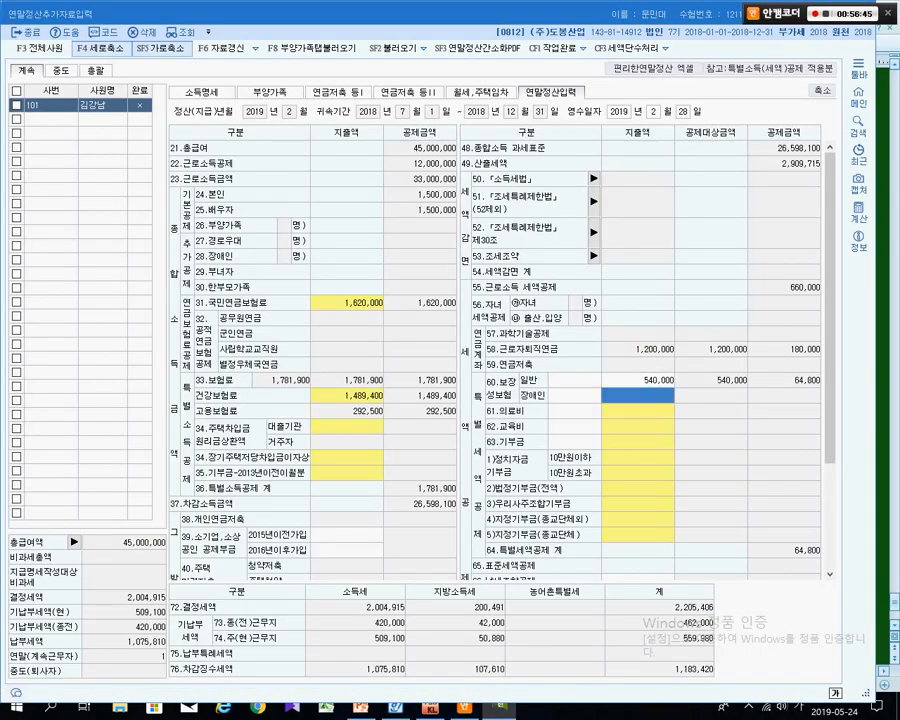
Box the 60.보장성보험 label and its 일반 row, and point an arrow at the 540,000 amount.
key(ctrl+1)
click(593, 454)
mouse_move(354, 280)
mouse_down()
mouse_move(413, 291)
mouse_move(433, 354)
mouse_up()
mouse_move(413, 268)
mouse_down()
mouse_move(743, 301)
mouse_move(767, 321)
mouse_up()
drag(685, 279, 733, 212)
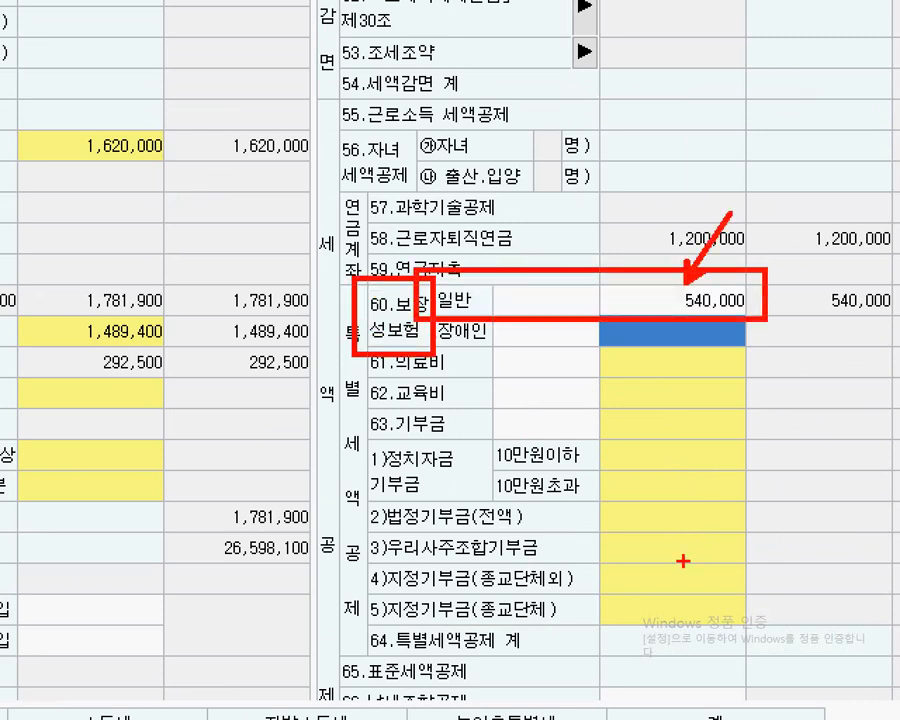
key(Escape)
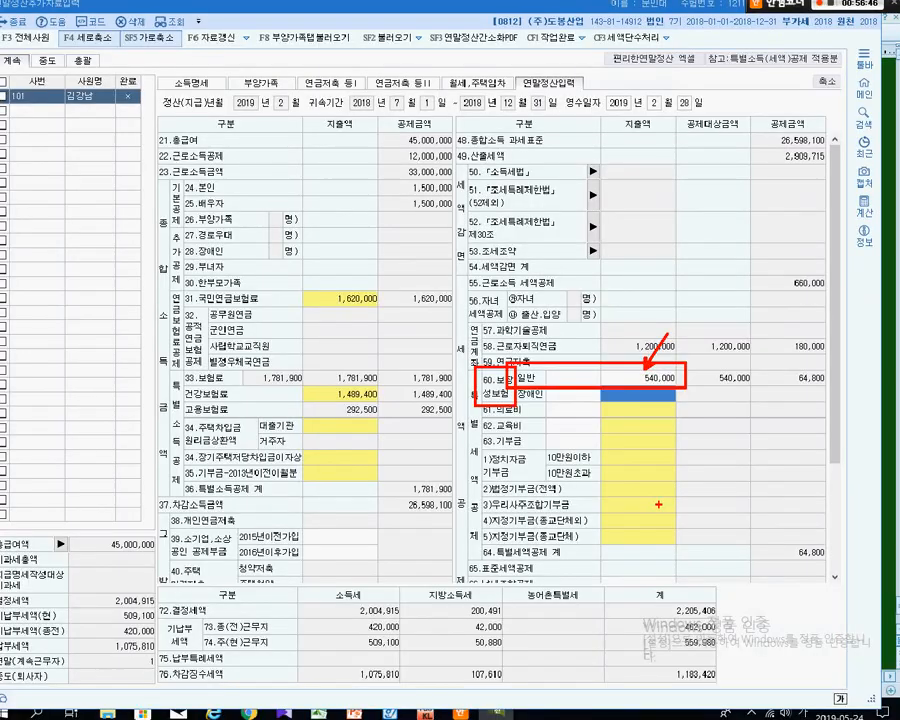
Highlight the 의료비 entries in the exam document, and mark the 61.의료비 row in KcLep with a box and arrow.
key(alt+Tab)
mouse_move(290, 320)
mouse_down()
mouse_move(225, 324)
mouse_move(290, 324)
mouse_up()
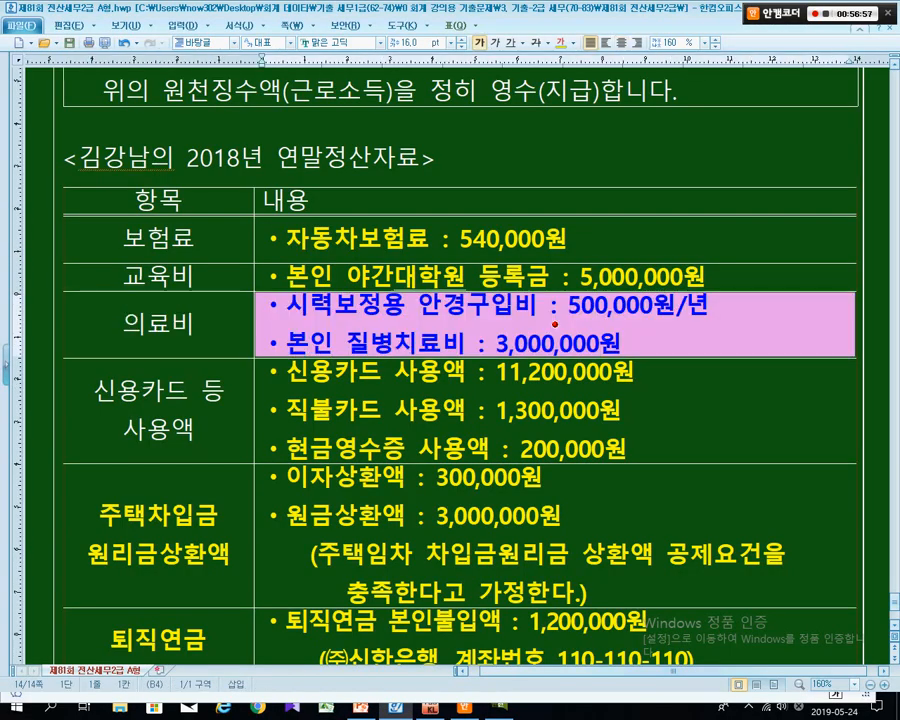
key(alt+Tab)
key(ctrl+1)
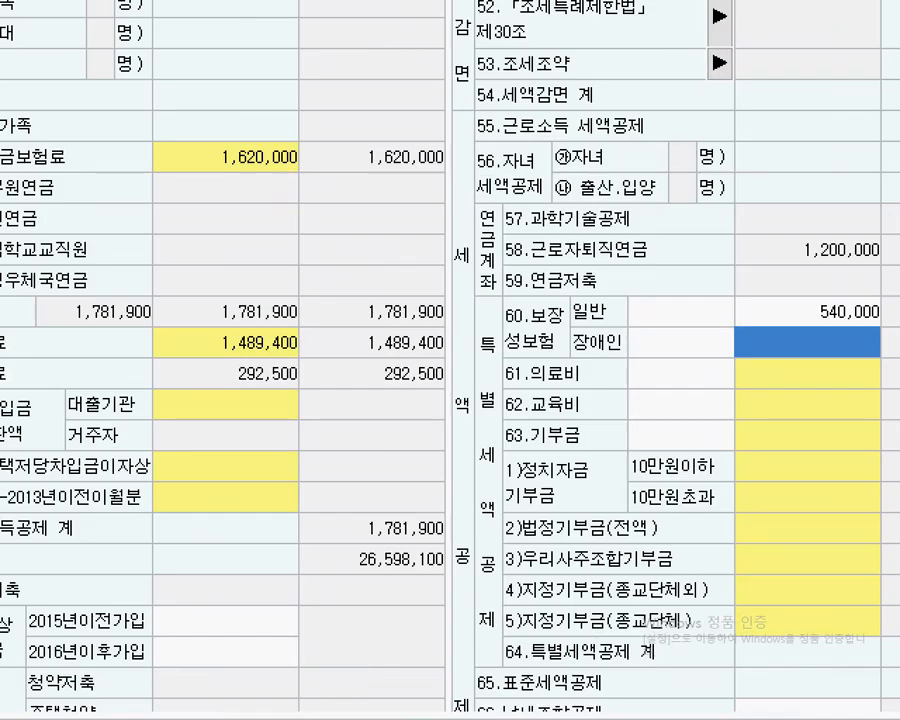
drag(470, 398, 656, 422)
drag(855, 395, 855, 395)
drag(806, 270, 806, 365)
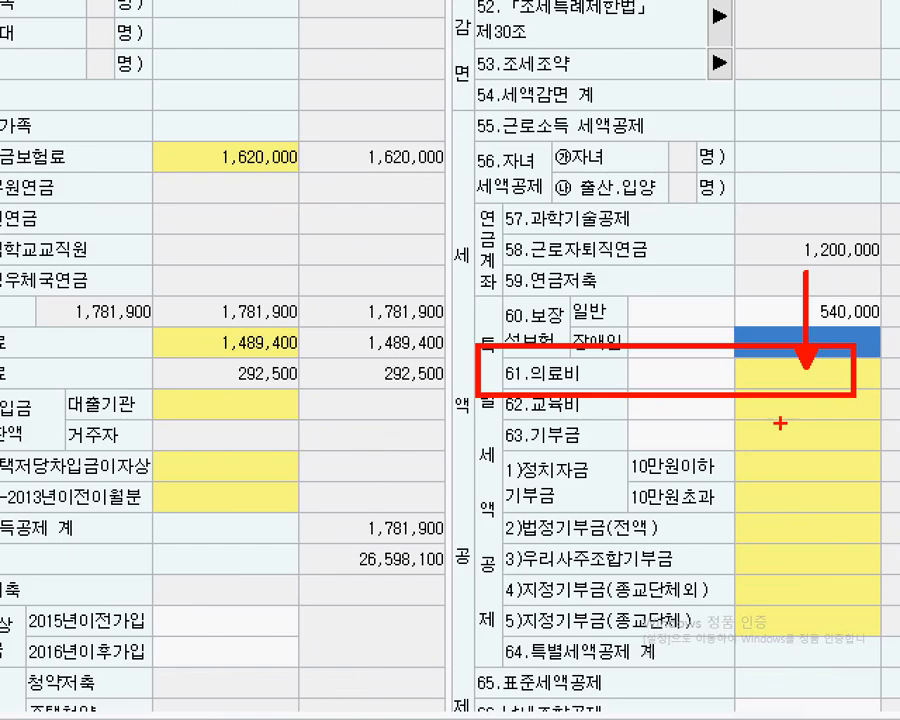
key(Escape)
Open the 의료비 details for row 61 and mark the 본인.65세 이상자 row with a box and arrow.
double_click(638, 411)
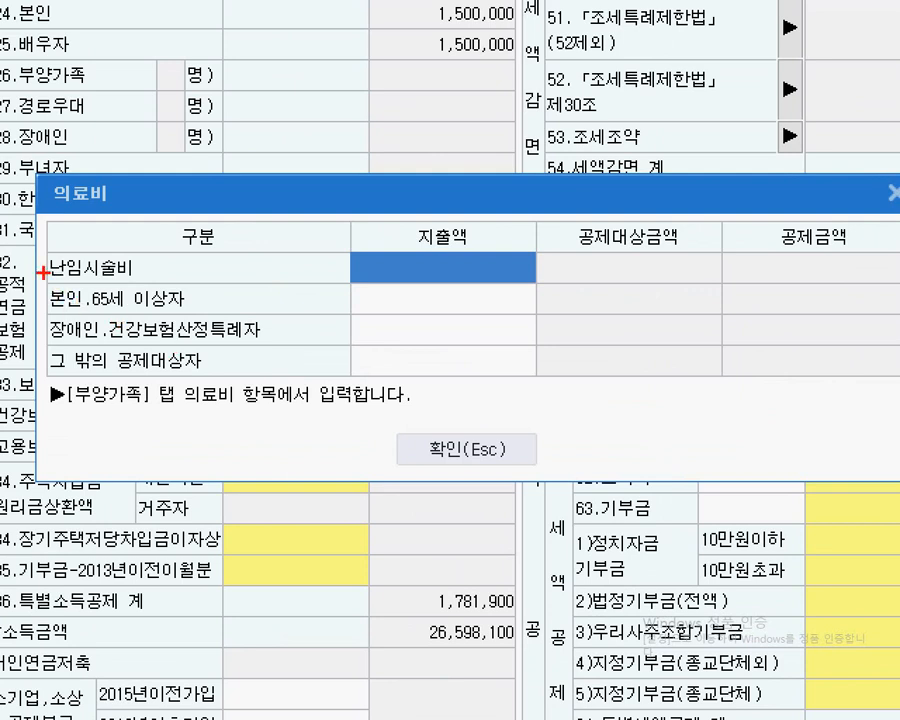
mouse_move(220, 324)
mouse_down()
mouse_move(431, 348)
mouse_move(576, 322)
mouse_up()
drag(520, 302, 675, 325)
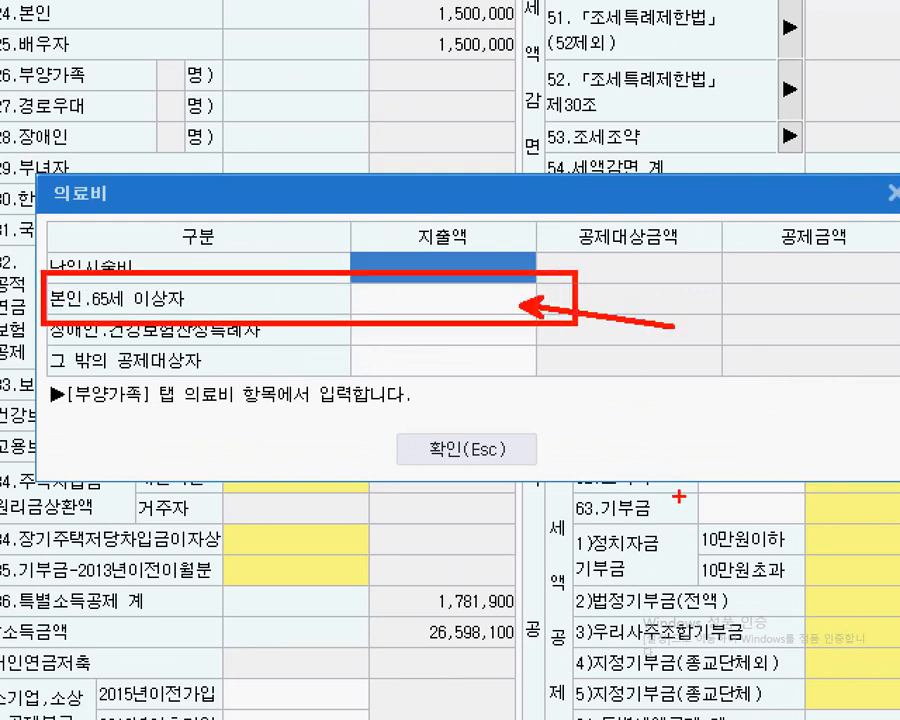
key(Escape)
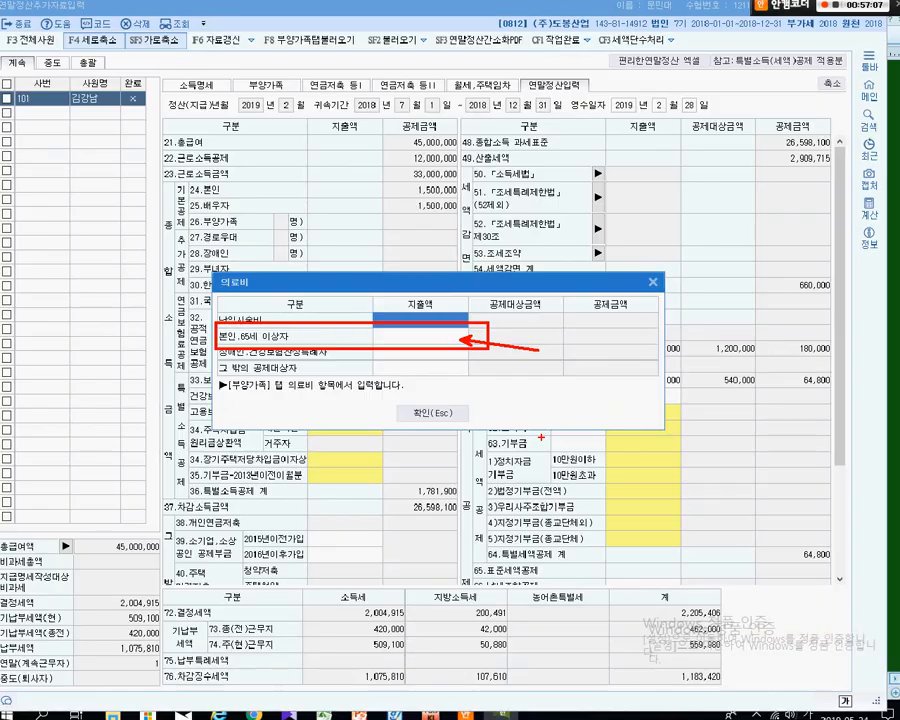
Enter 3,500,000 as the 본인.65세 이상자 지출액, after checking the 의료비 amounts in the exam document.
key(alt+Tab)
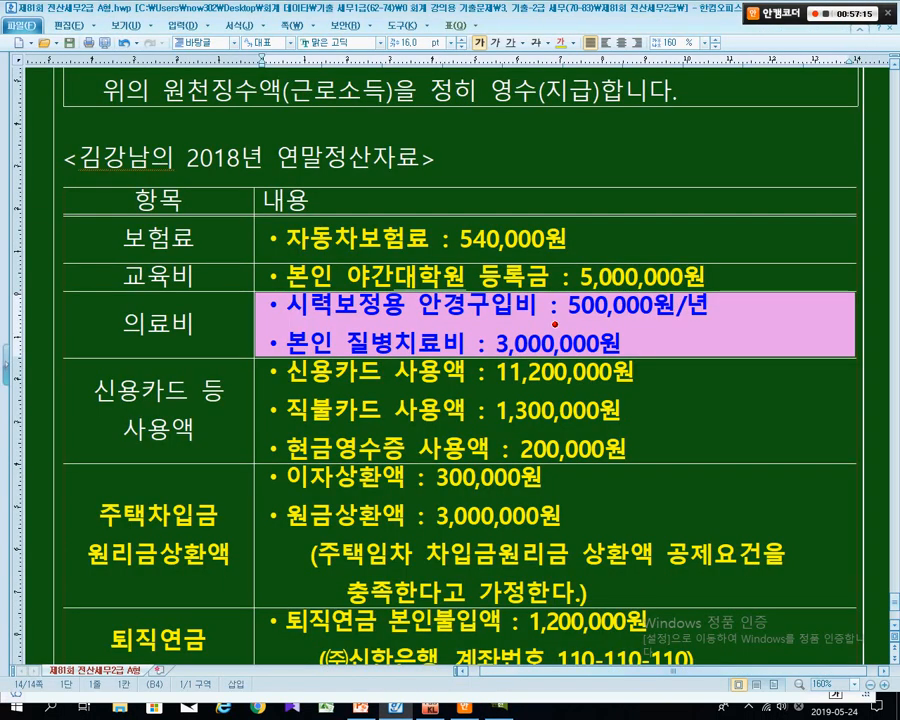
key(alt+Tab)
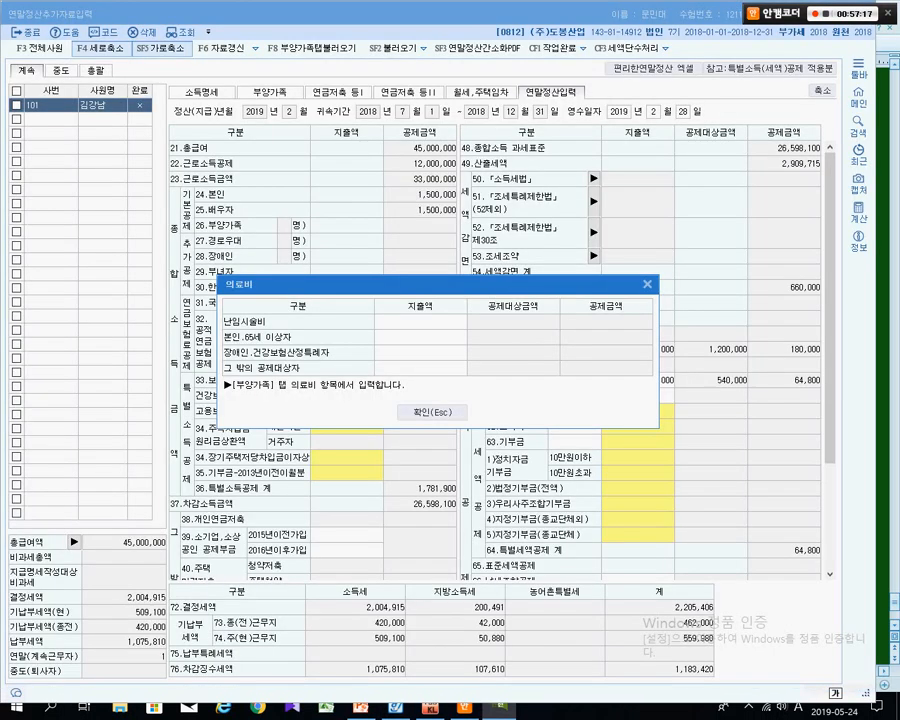
click(420, 337)
text(3500000)
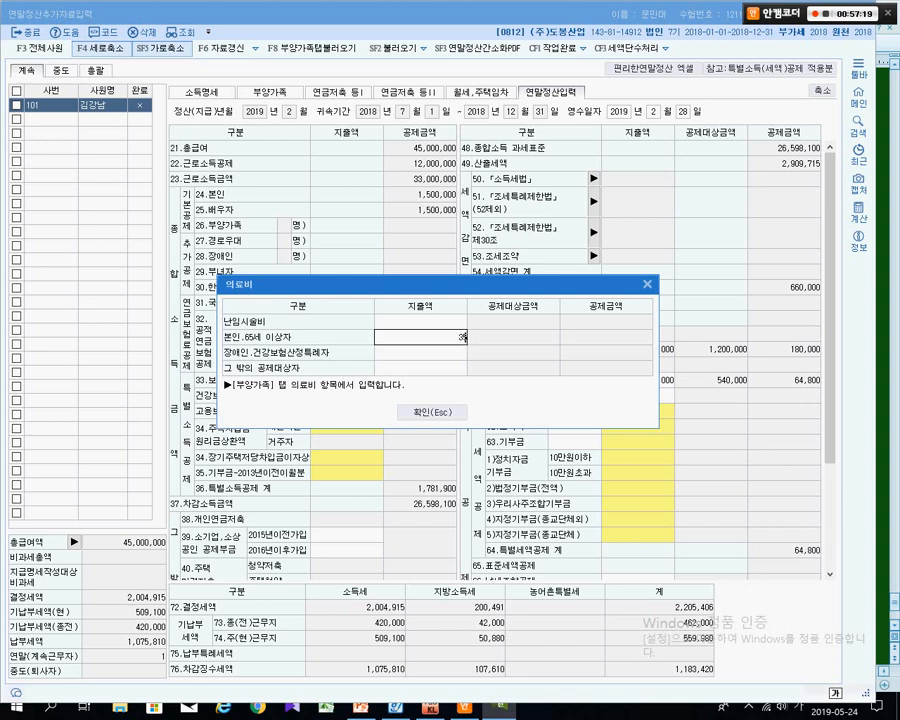
key(Return)
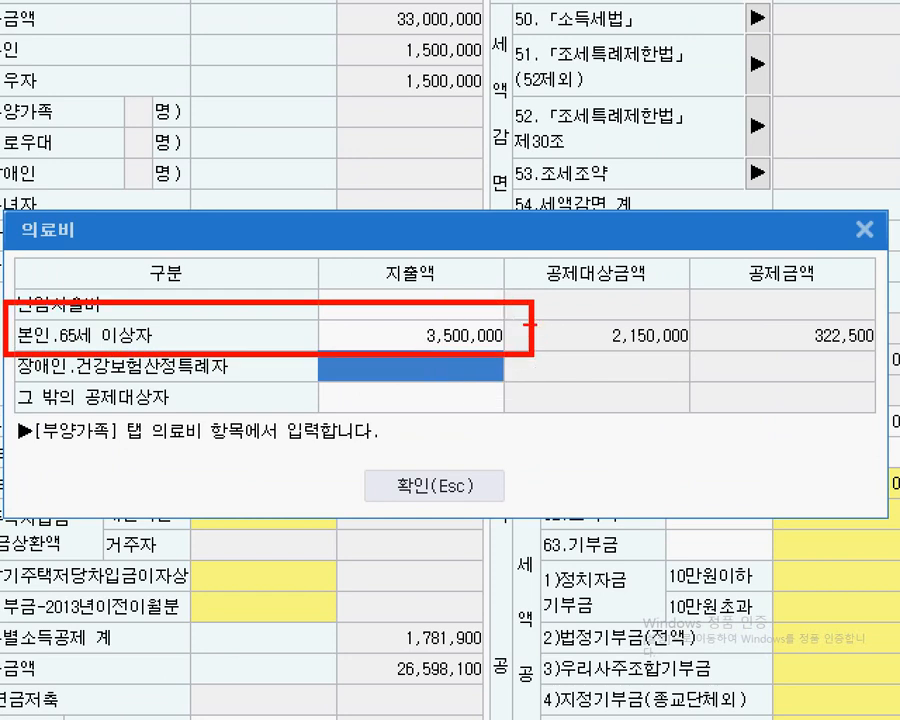
Mark the 본인.65세 이상자 amount and 확인(Esc), and close the 의료비 details.
drag(482, 588, 490, 588)
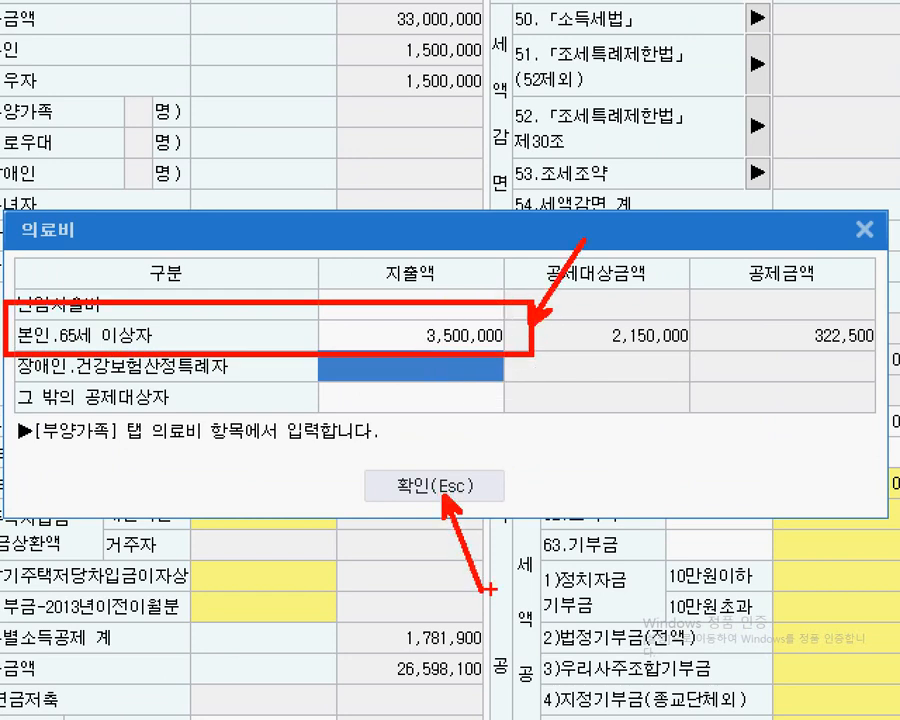
key(Escape)
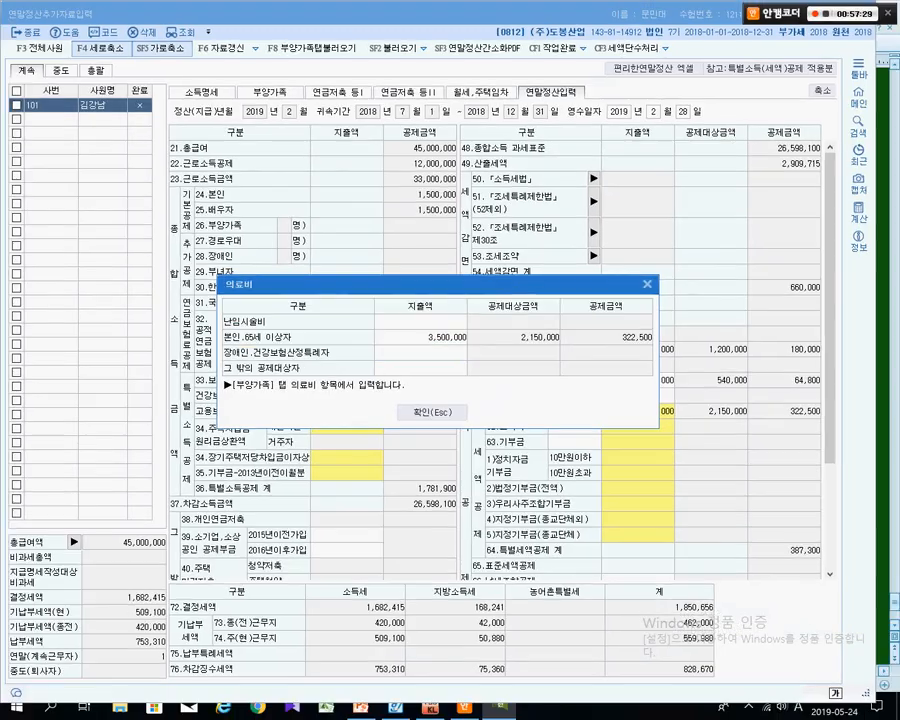
key(Escape)
Highlight 신용카드 등 사용액 in the exam document, and mark the 42.신용카드 등 사용액 row in KcLep with a box and arrow.
key(alt+Tab)
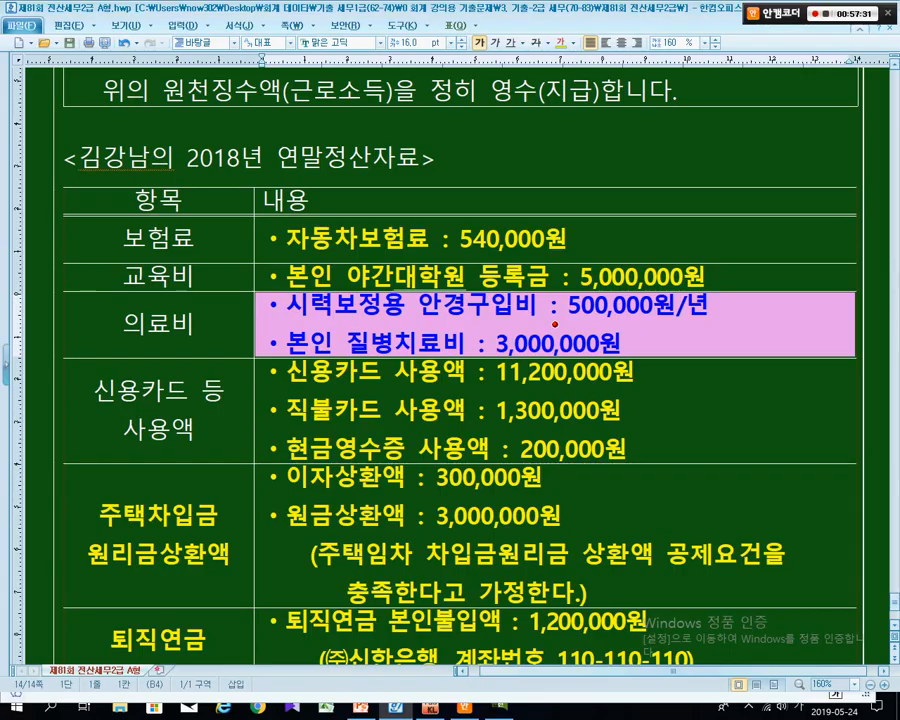
key(Down)
key(Left)
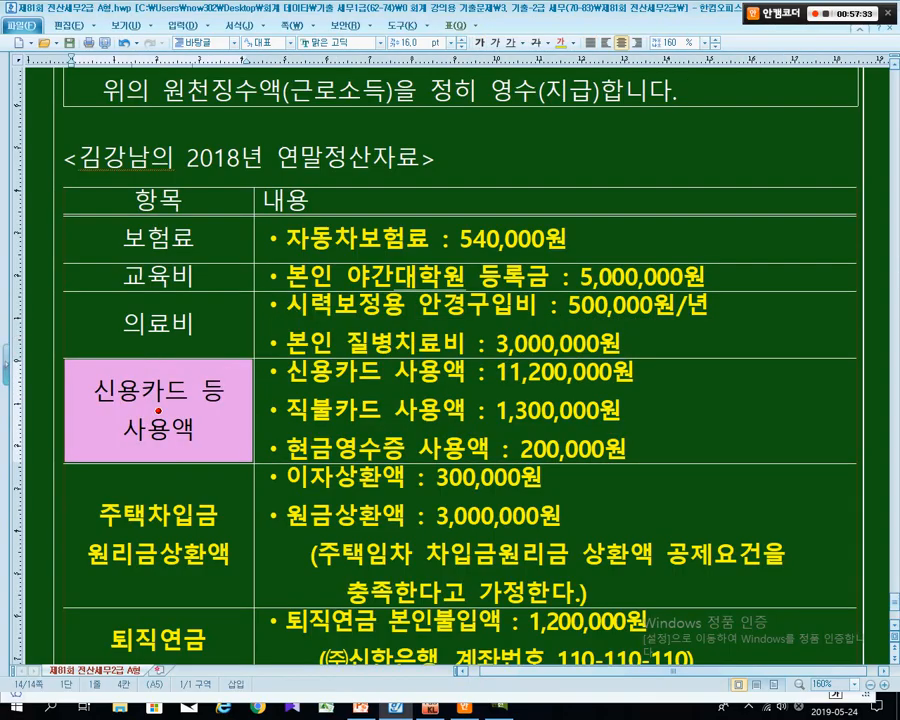
key(alt+Tab)
click(342, 472)
scroll(342, 472, down, 4)
key(ctrl+1)
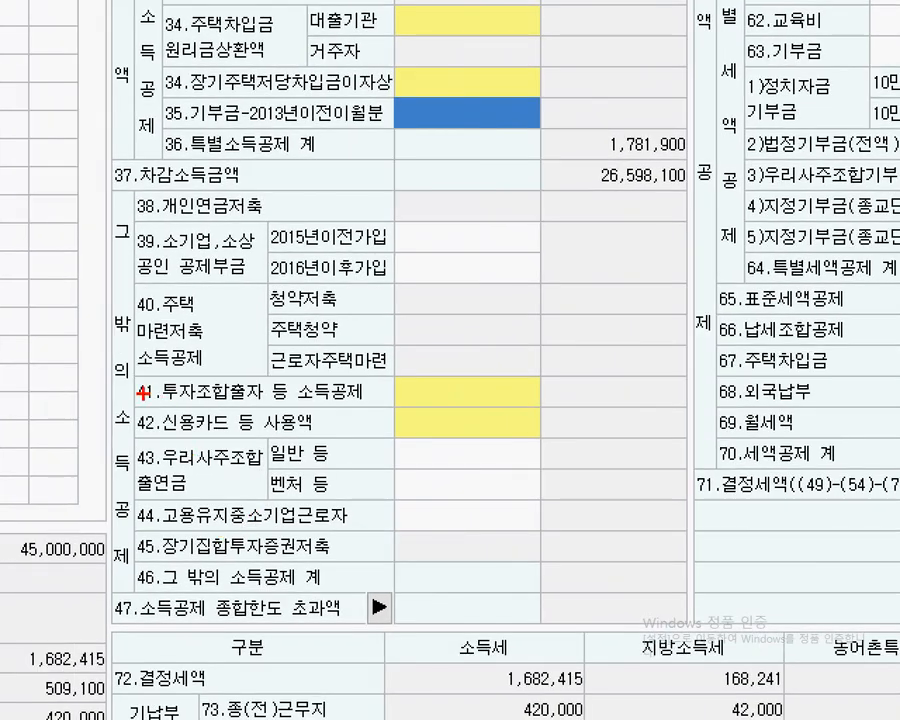
drag(117, 393, 613, 483)
drag(525, 422, 640, 422)
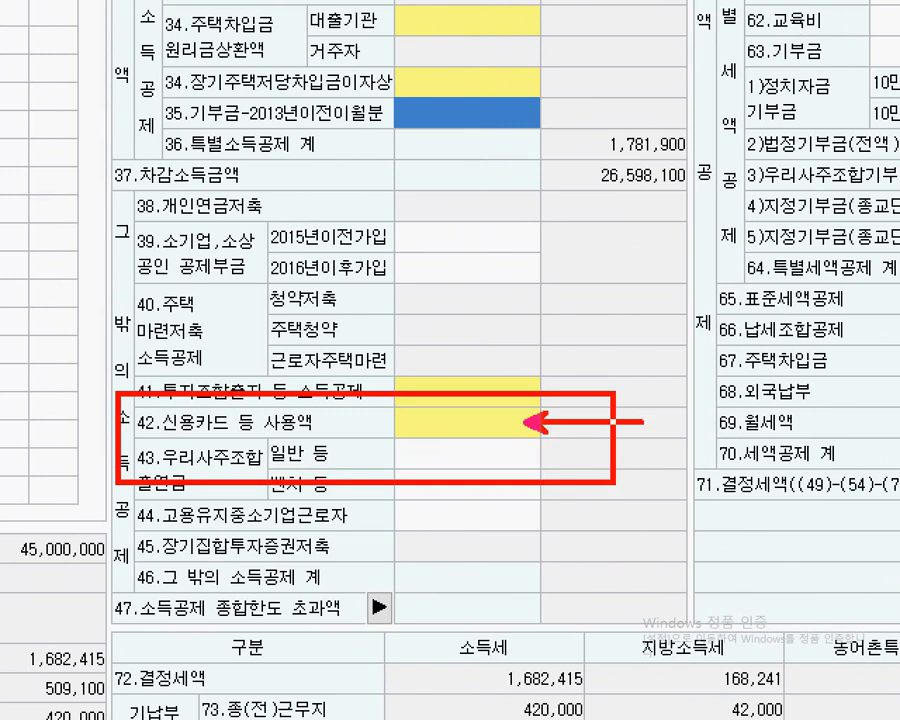
key(Escape)
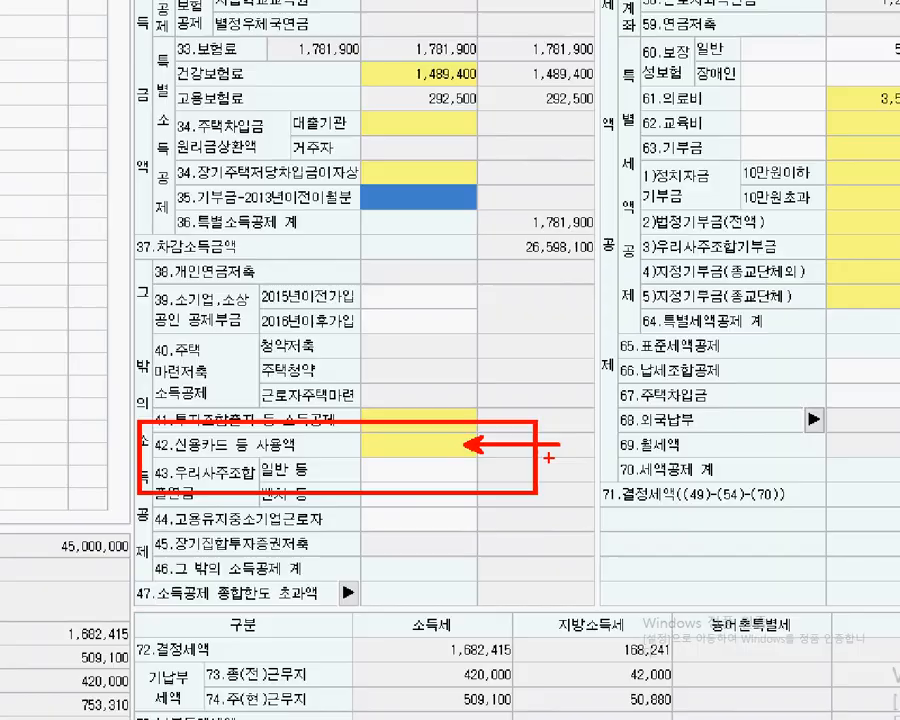
Open the 신용카드 등 공제대상금액 details for row 42 and mark the 신용카드, 현금영수증 and 직불/선불카드 rows with a box.
double_click(346, 479)
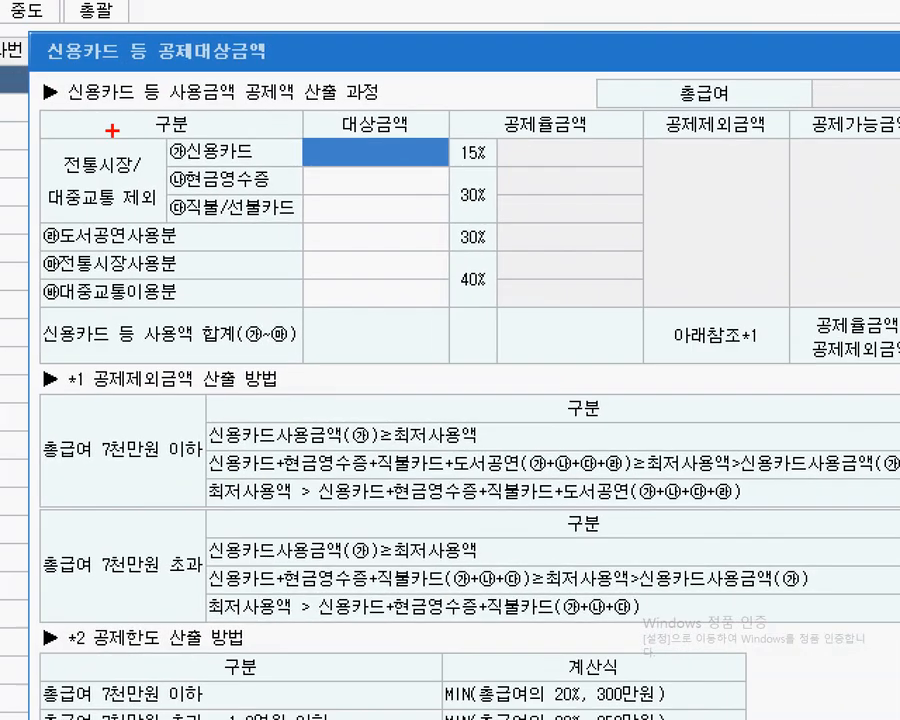
mouse_move(137, 125)
mouse_down()
mouse_move(430, 167)
mouse_move(497, 190)
mouse_move(506, 226)
mouse_up()
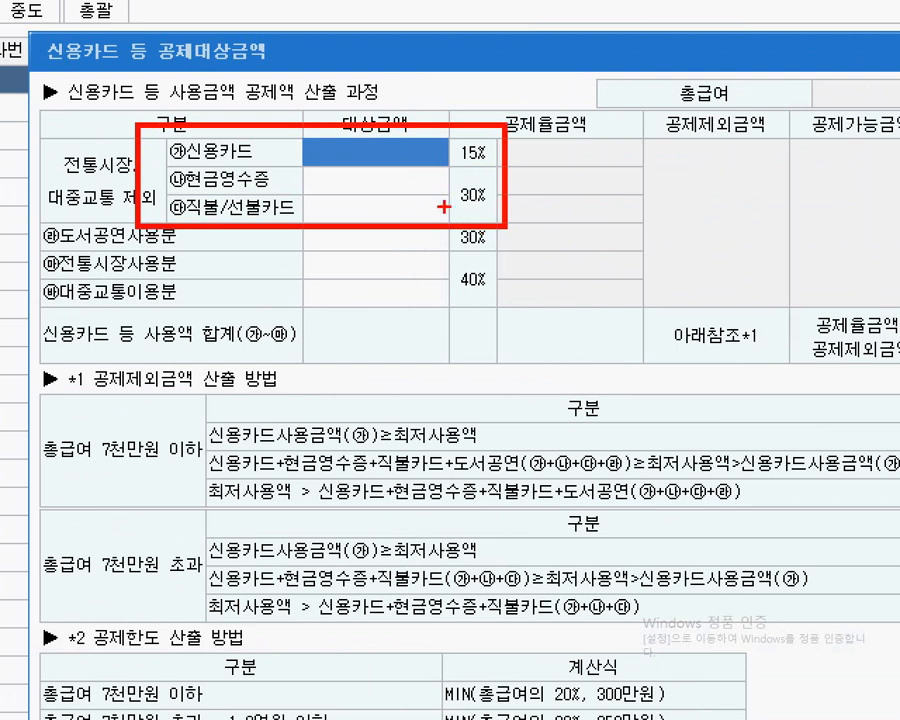
drag(440, 200, 568, 252)
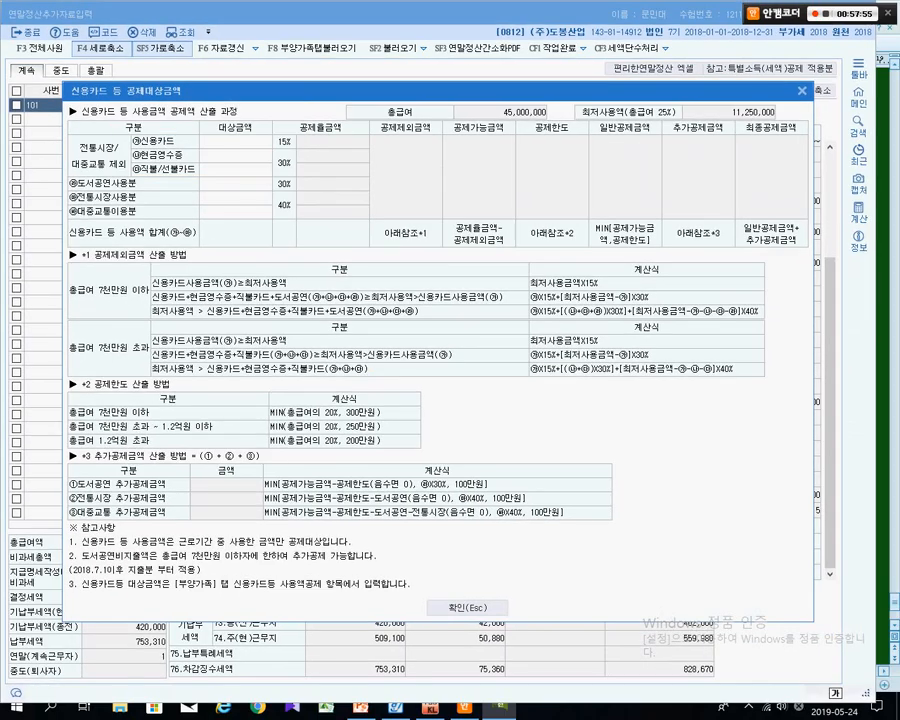
Check the 신용카드 사용액 in the exam document and enter 11,200,000 as the 신용카드 대상금액 in KcLep.
click(396, 707)
key(Down)
key(Right)
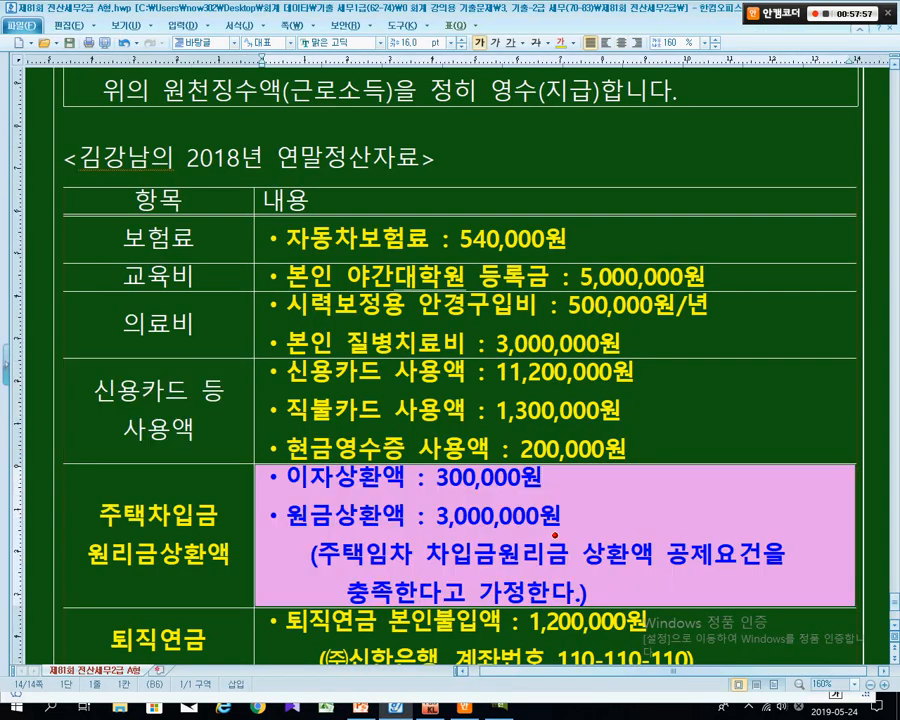
key(Up)
key(Escape)
drag(496, 379, 599, 379)
click(586, 376)
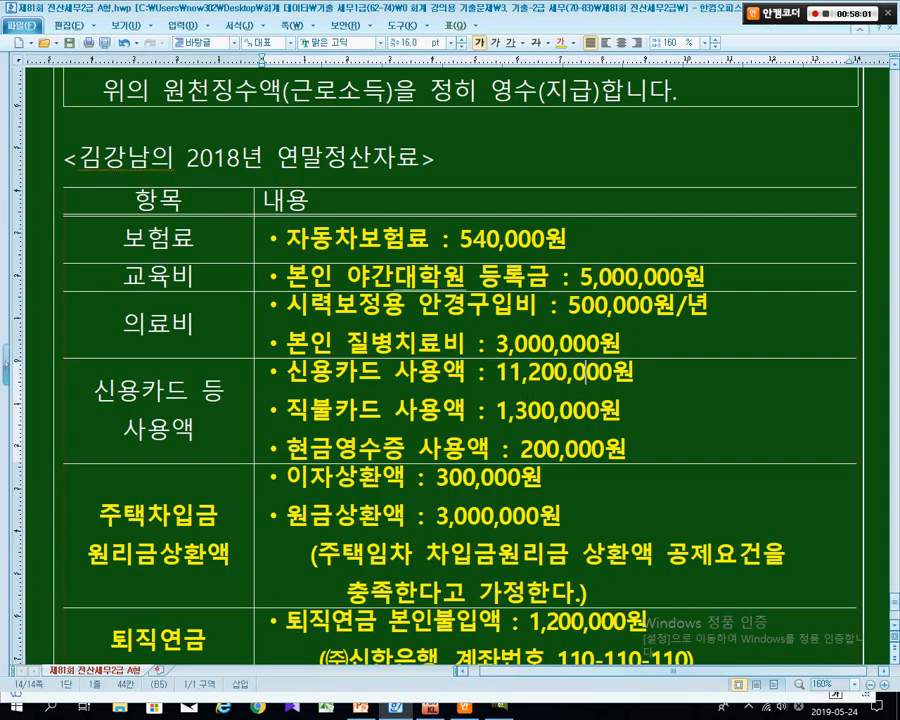
key(alt+Tab)
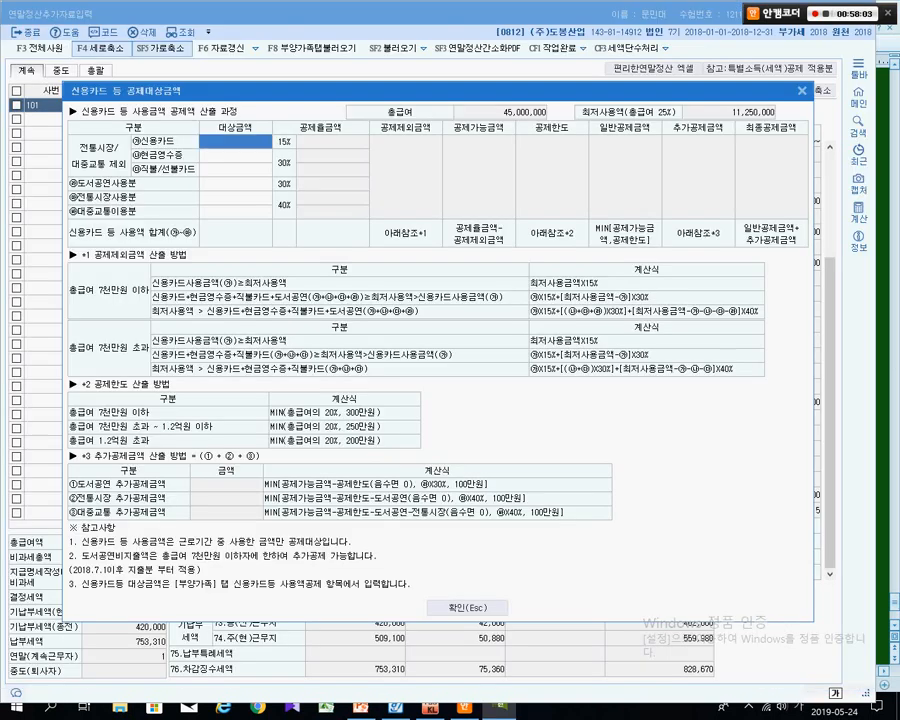
text(11200000)
key(Return)
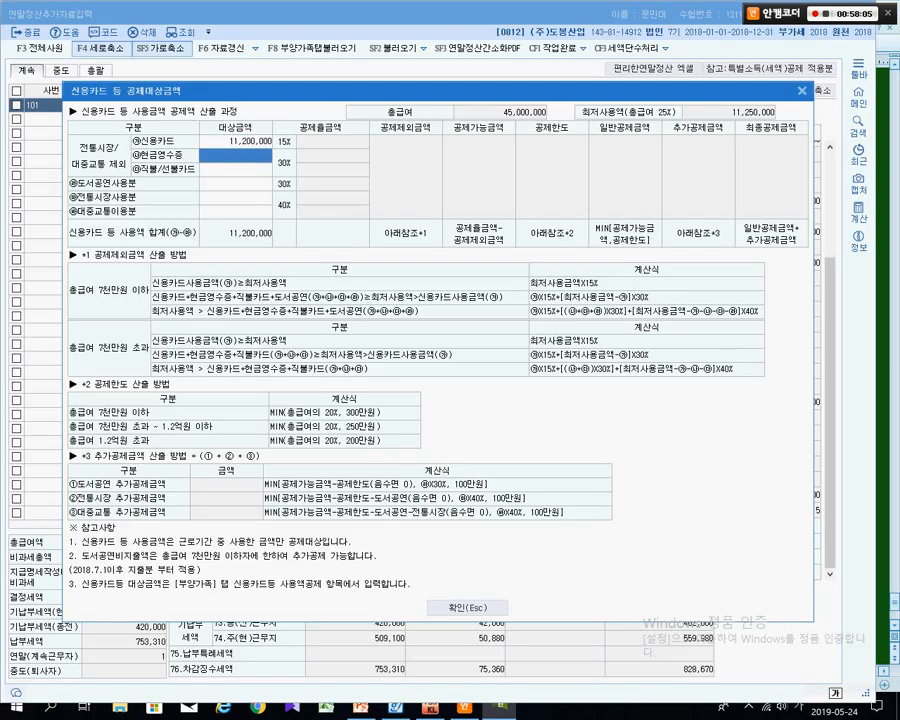
Enter 200,000 for 현금영수증 and 1,300,000 for 직불/선불카드, checking each amount in the exam document.
key(alt+Tab)
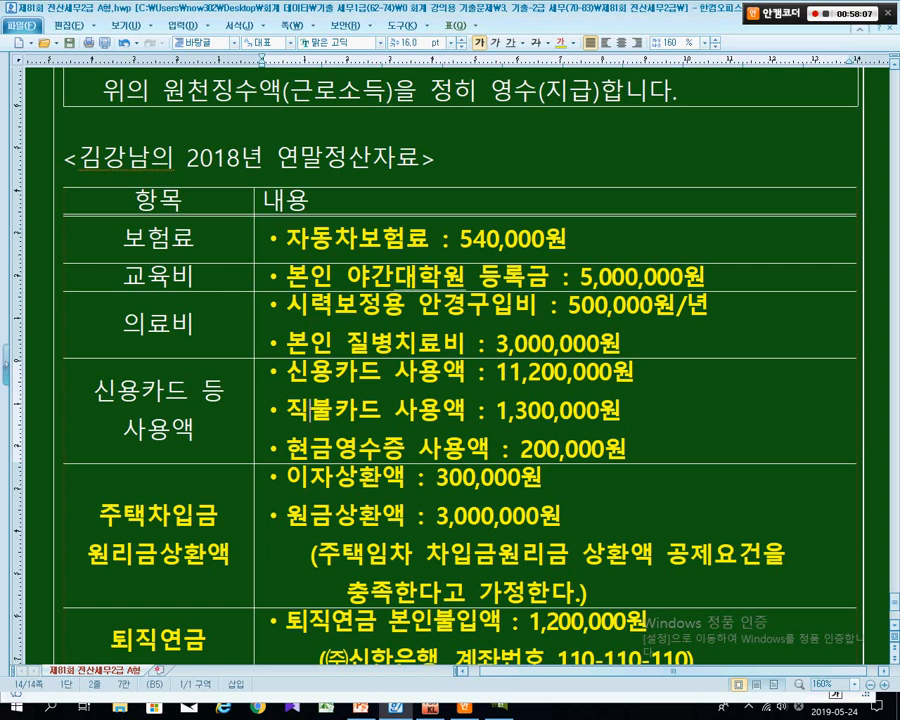
key(alt+Tab)
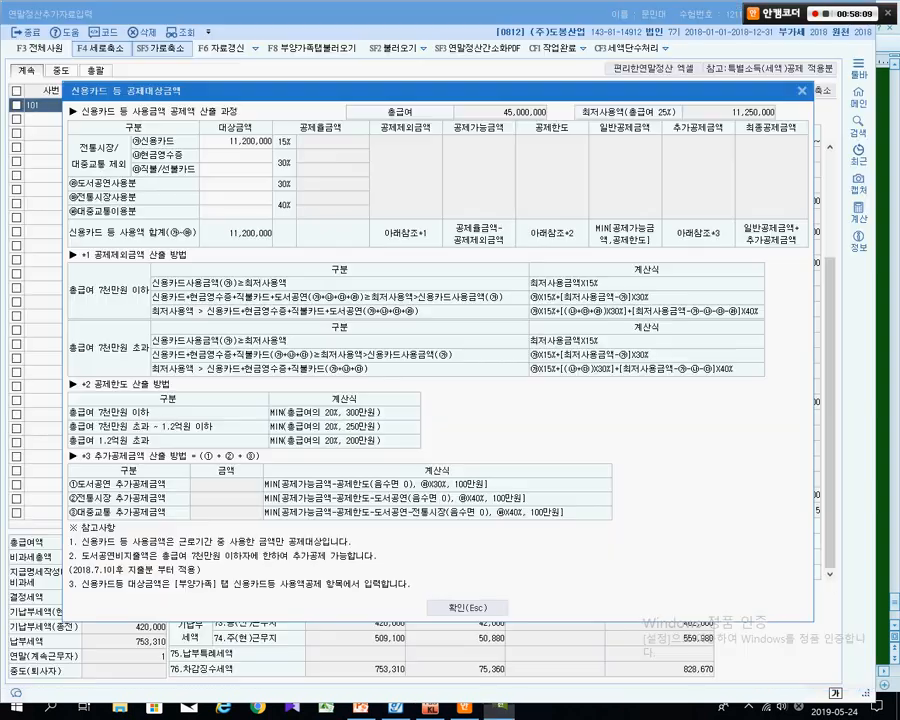
text(200,000)
key(Return)
key(alt+Tab)
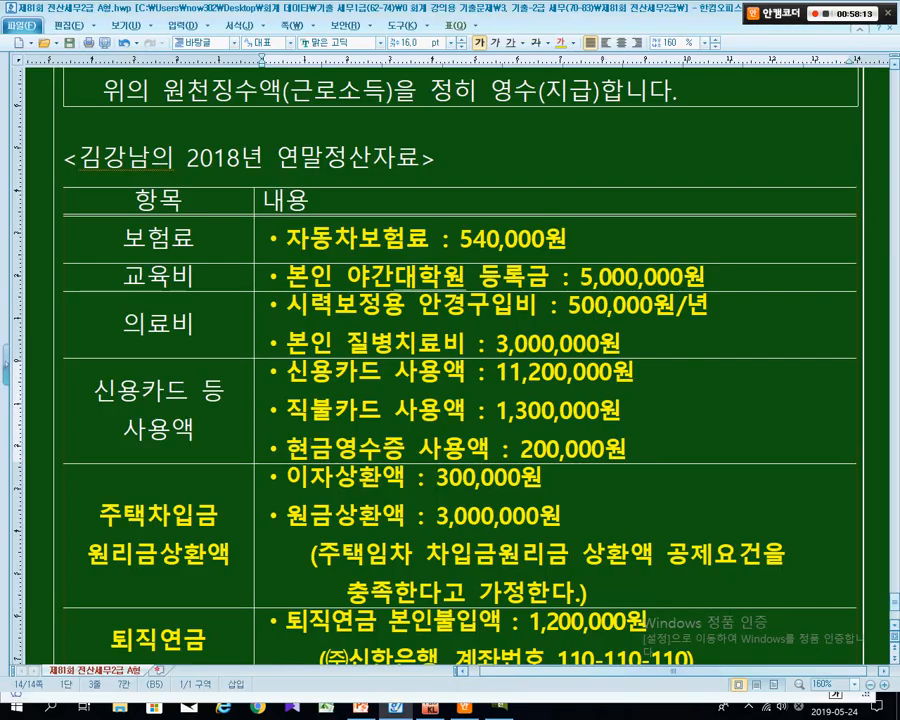
key(alt+Tab)
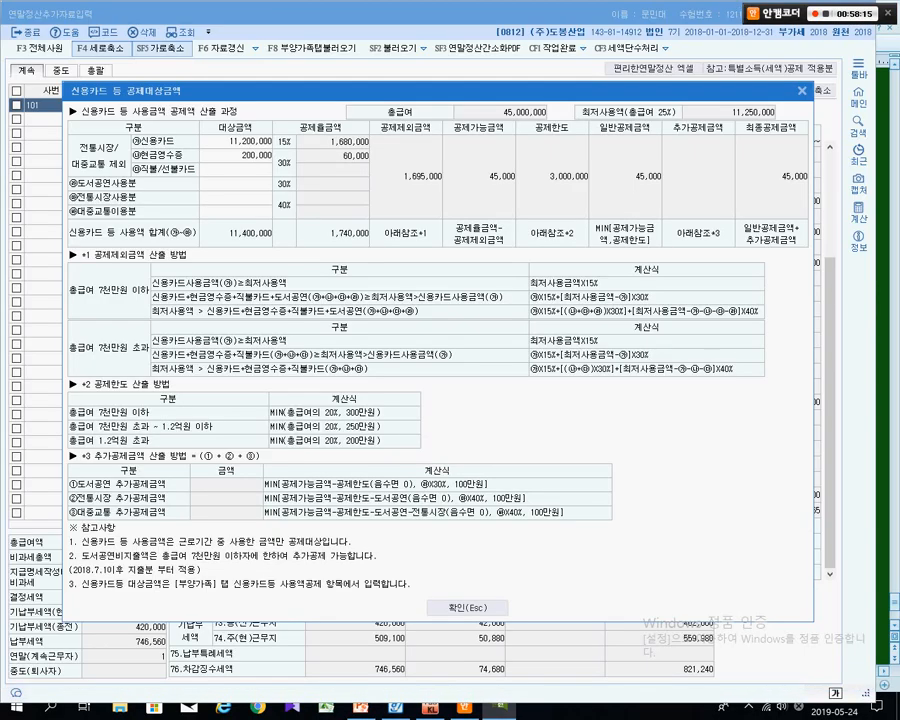
text(1300000)
key(Return)
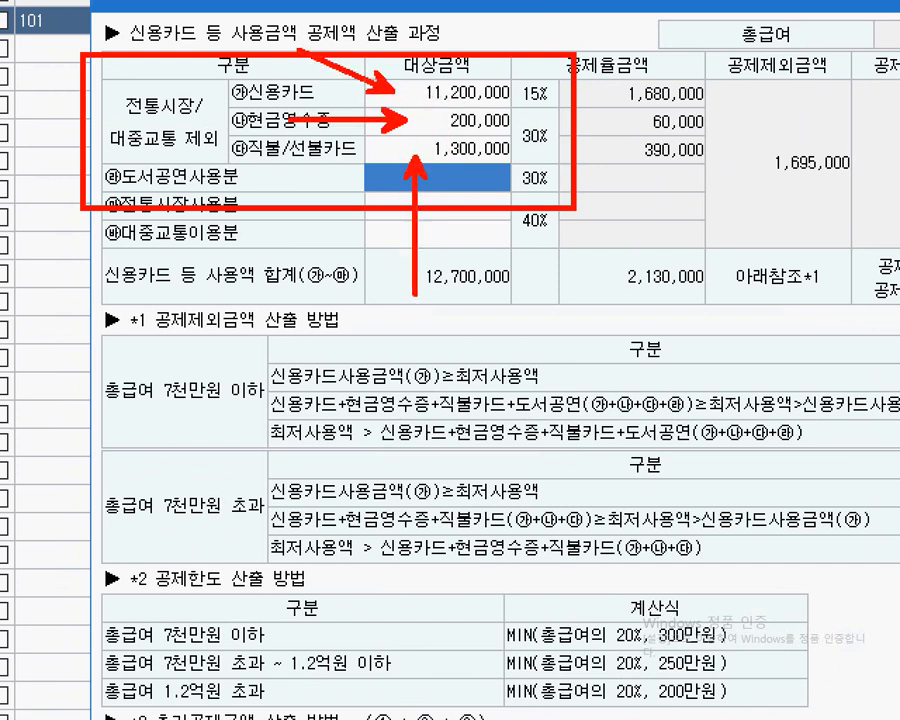
Circle the entered 대상금액 amounts, clear the markings and close the 신용카드 등 공제대상금액 details.
mouse_move(503, 212)
mouse_down()
mouse_move(476, 34)
mouse_move(534, 249)
mouse_up()
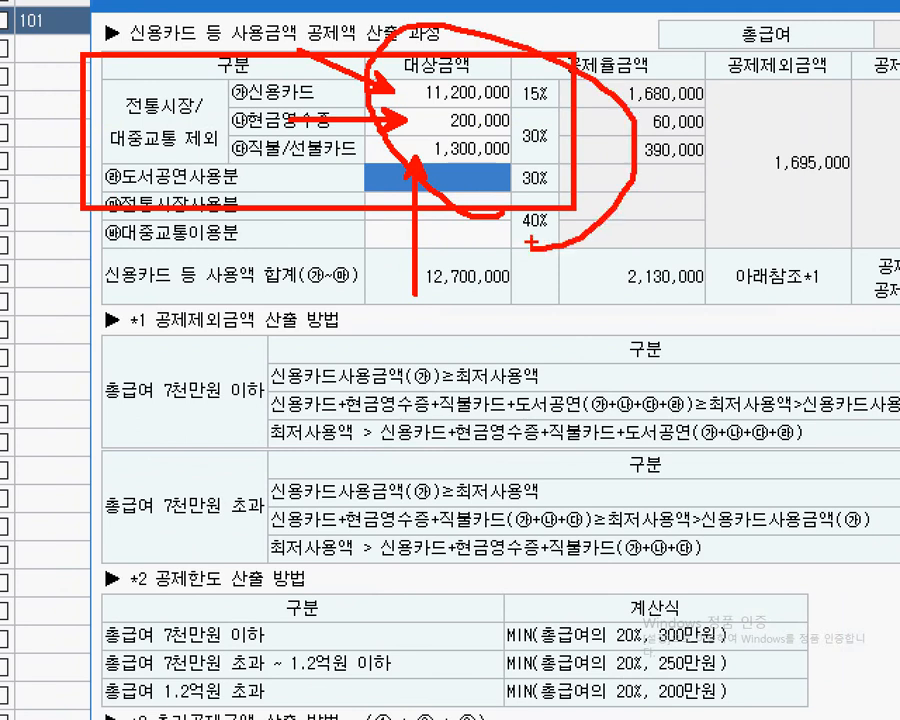
key(Escape)
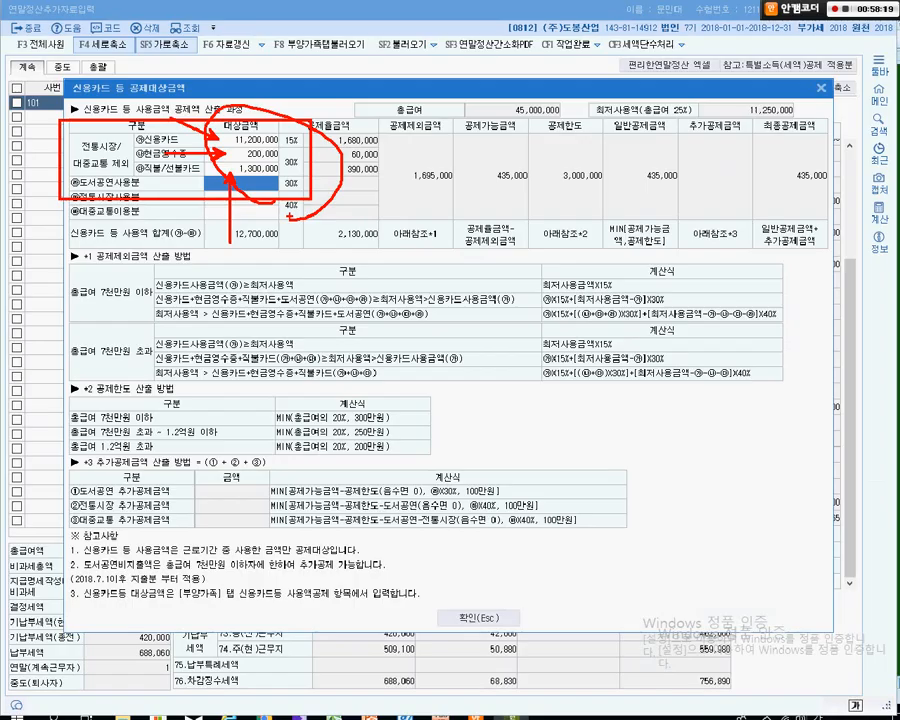
click(467, 608)
Switch to the exam document and examine the 주택차입금 원리금상환액 item.
key(alt+Tab)
scroll(457, 366, down, 3)
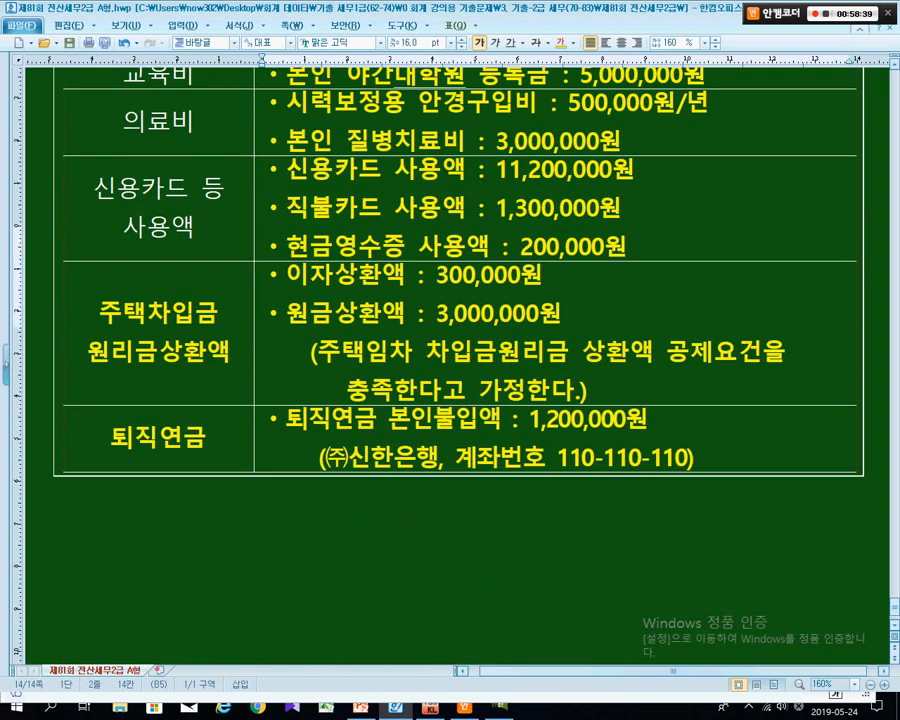
click(160, 352)
click(390, 352)
mouse_move(390, 352)
mouse_down()
mouse_move(200, 352)
mouse_move(390, 352)
mouse_up()
key(Escape)
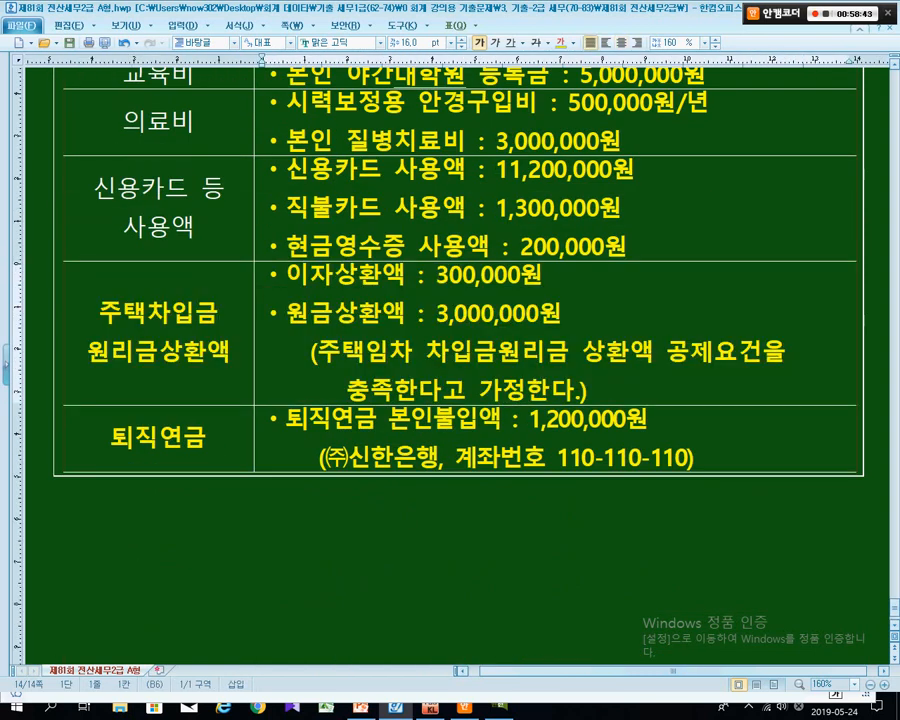
Return to KcLep and mark the 34.주택차입금 원리금상환액 대출기관 row with boxes and freehand strokes.
key(alt+Tab)
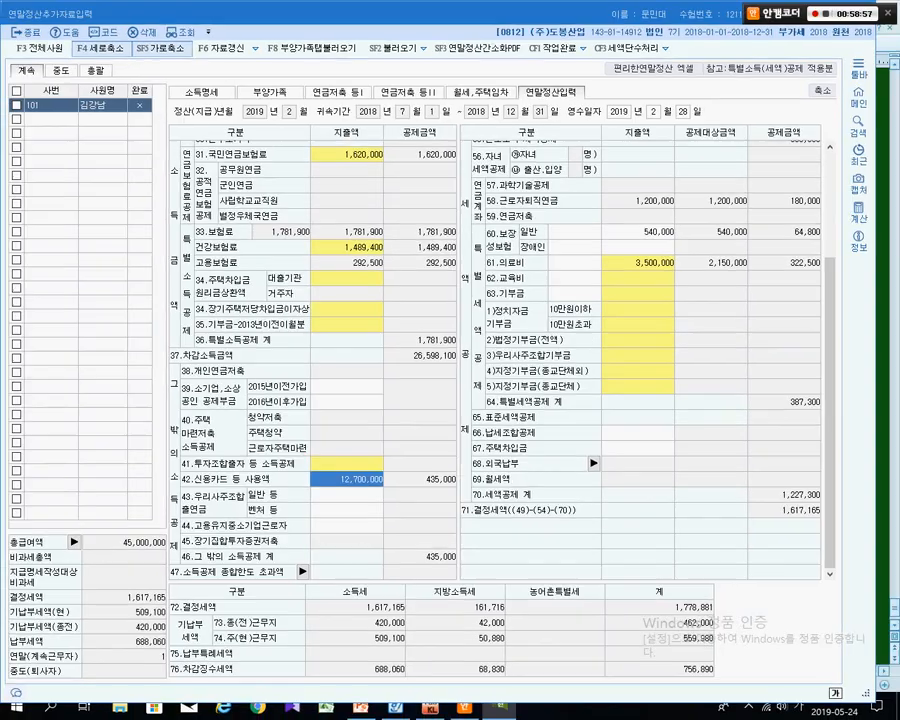
click(346, 510)
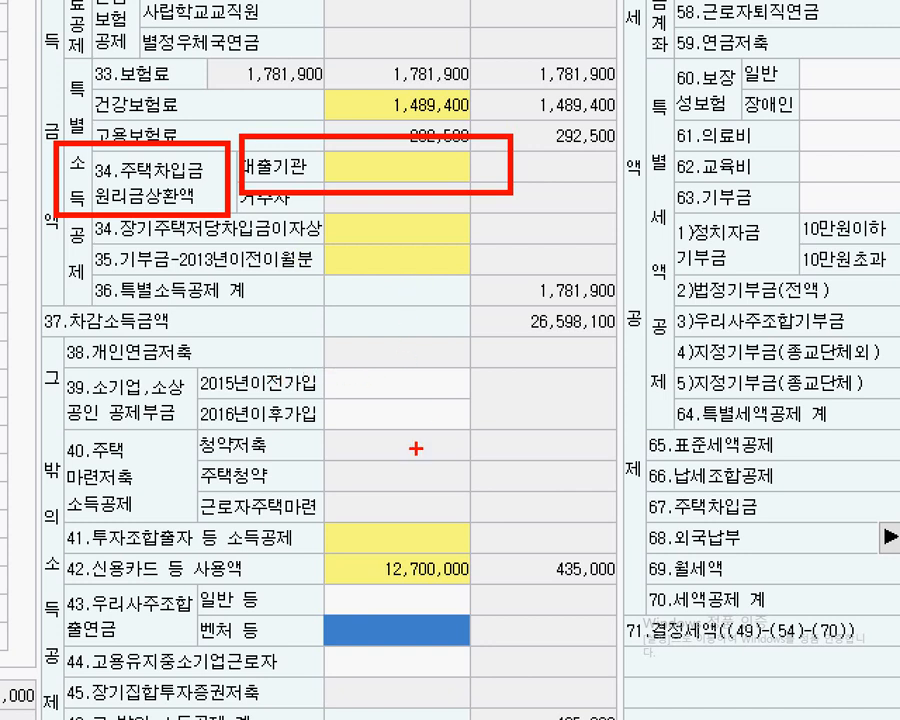
mouse_move(375, 358)
mouse_down()
mouse_move(382, 432)
mouse_move(408, 420)
mouse_move(415, 436)
mouse_up()
mouse_move(383, 222)
mouse_down()
mouse_move(416, 281)
mouse_move(410, 254)
mouse_up()
mouse_move(352, 242)
mouse_down()
mouse_move(325, 242)
mouse_move(324, 257)
mouse_up()
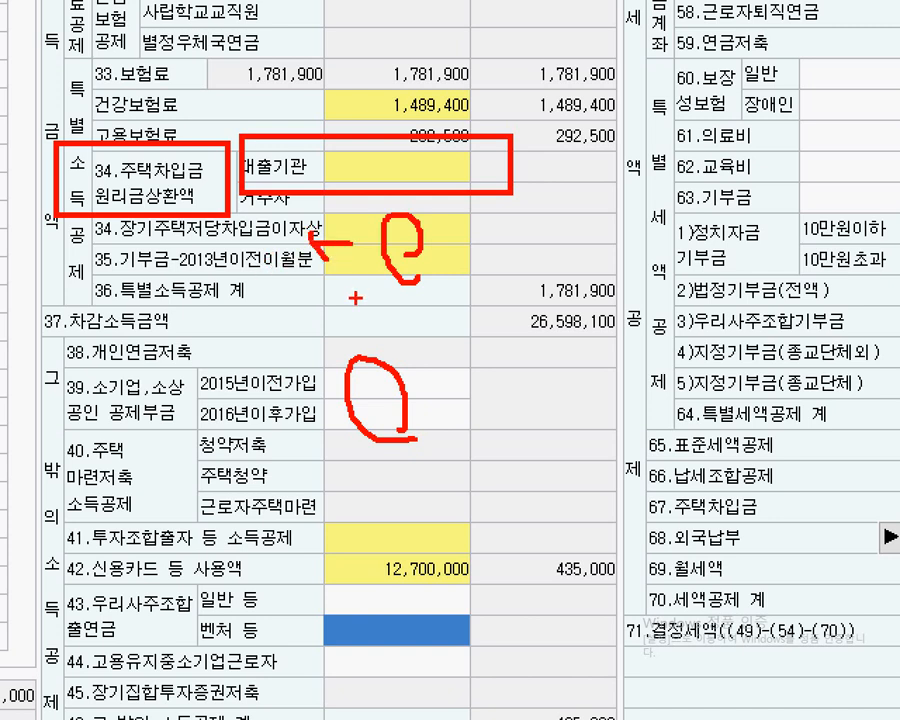
key(Escape)
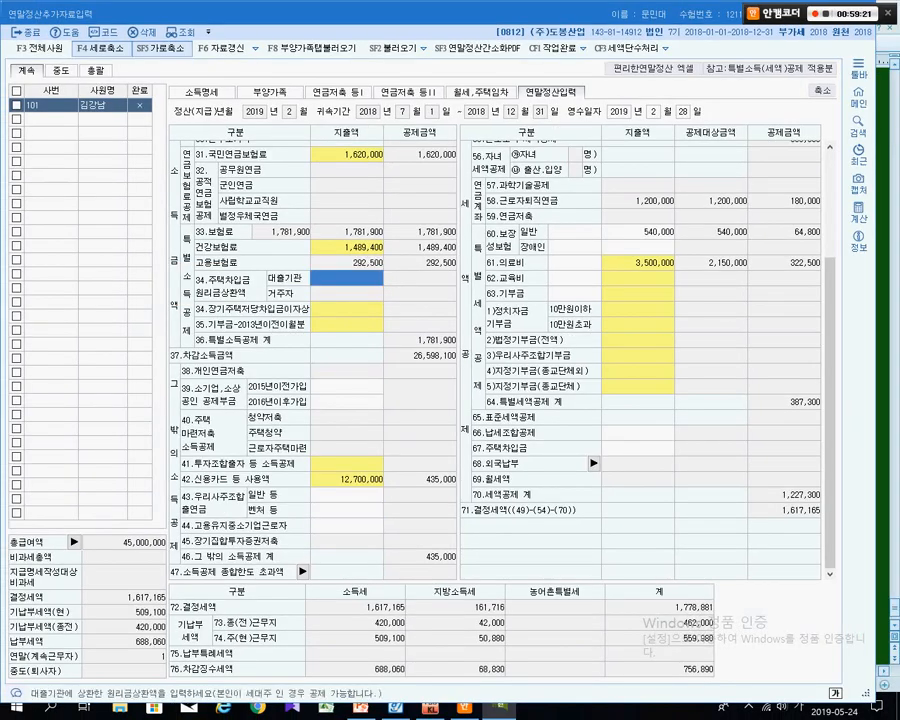
Open the 주택자금 details for 대출기관 and mark 주택임차차입금 원리금상환액 with a box and arrow.
double_click(348, 278)
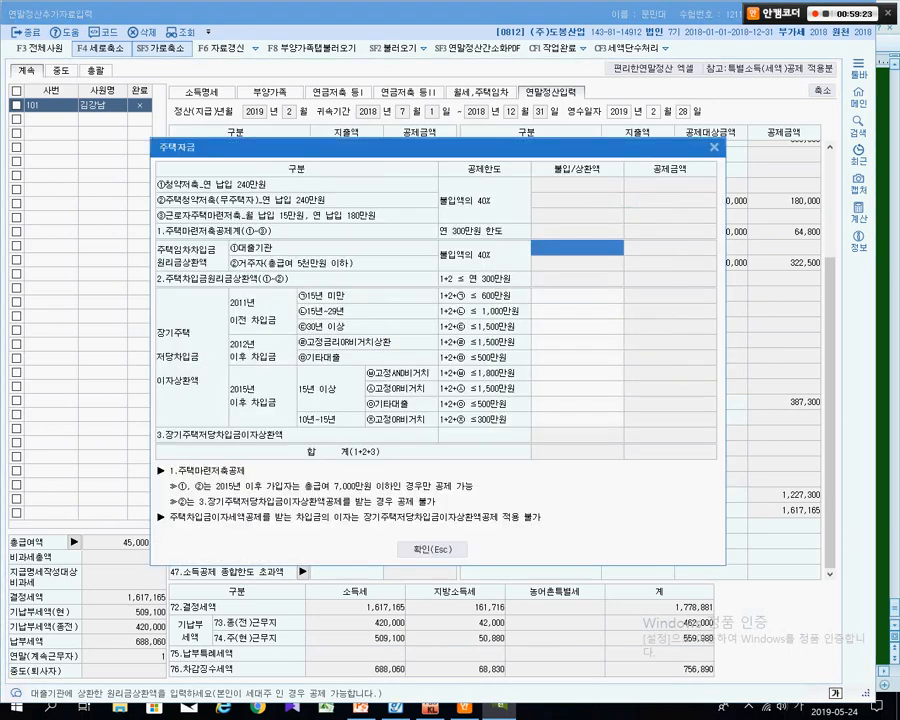
key(ctrl+1)
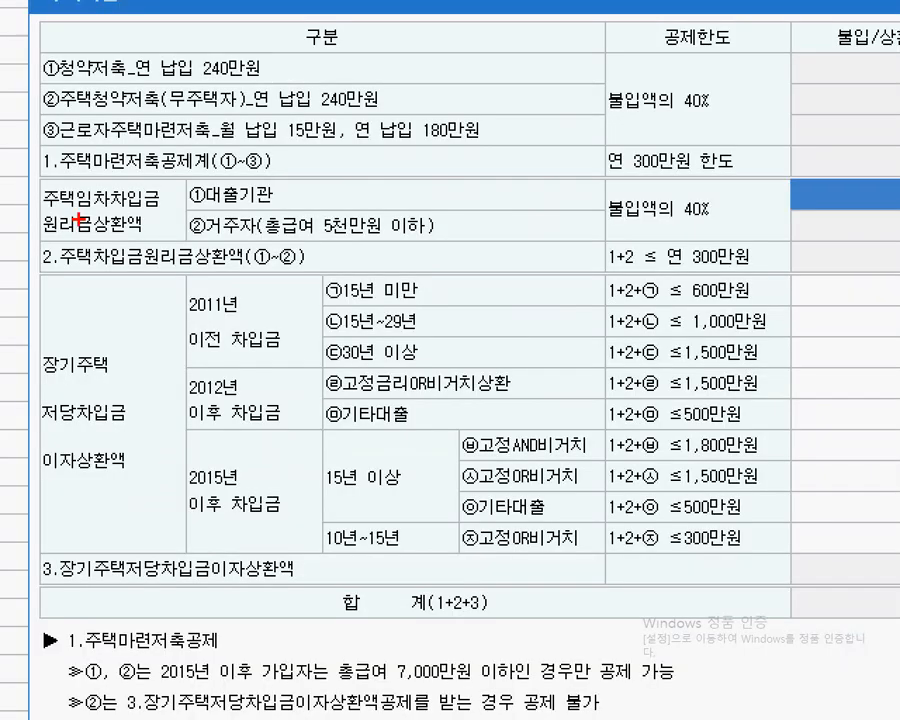
mouse_move(28, 183)
mouse_down()
mouse_move(122, 186)
mouse_move(183, 219)
mouse_move(183, 240)
mouse_up()
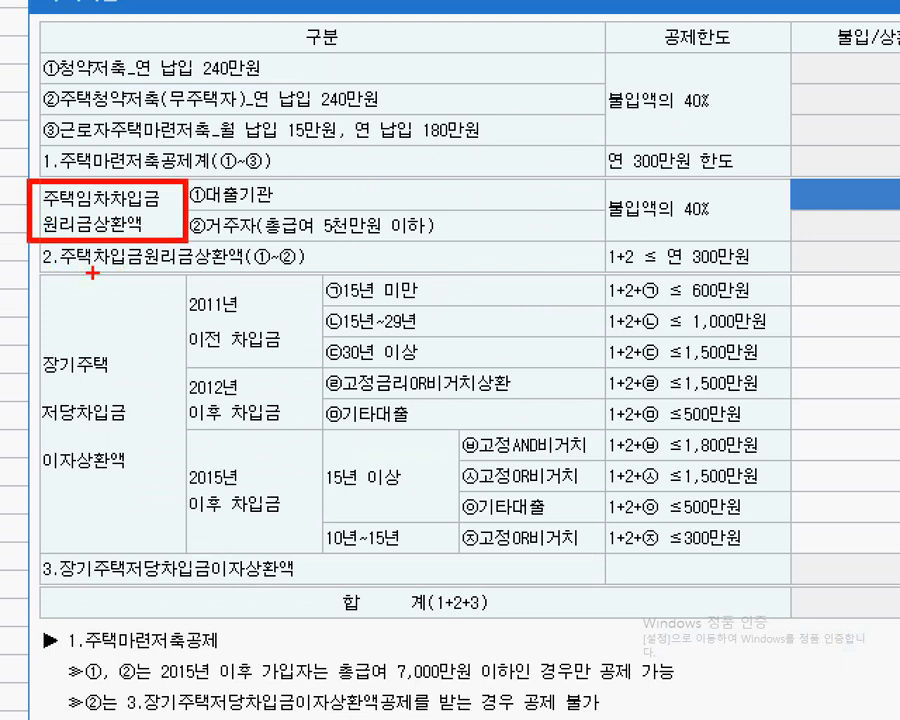
mouse_move(92, 272)
mouse_down()
mouse_move(40, 258)
mouse_move(26, 195)
mouse_move(66, 205)
mouse_move(193, 396)
mouse_up()
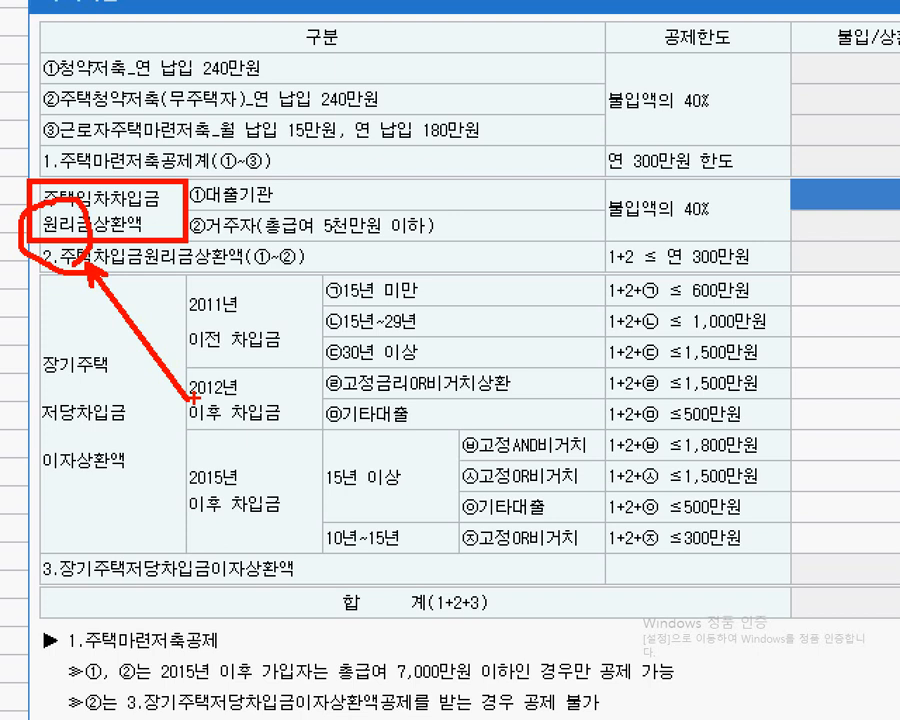
key(Escape)
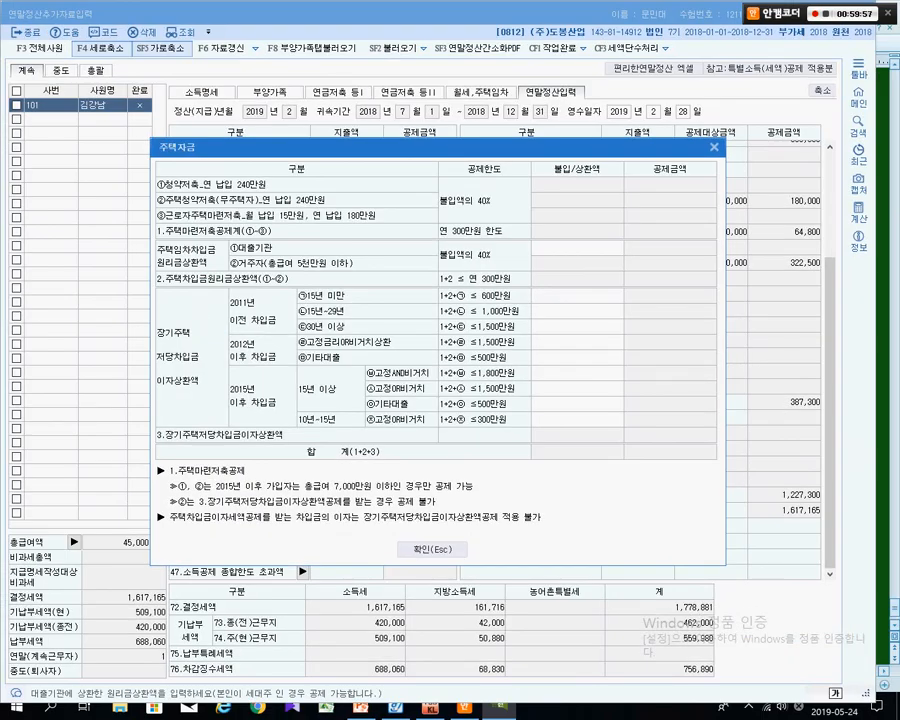
Highlight the 이자상환액 and 원금상환액 amounts of 주택차입금 원리금상환액 in the exam document.
key(alt+Tab)
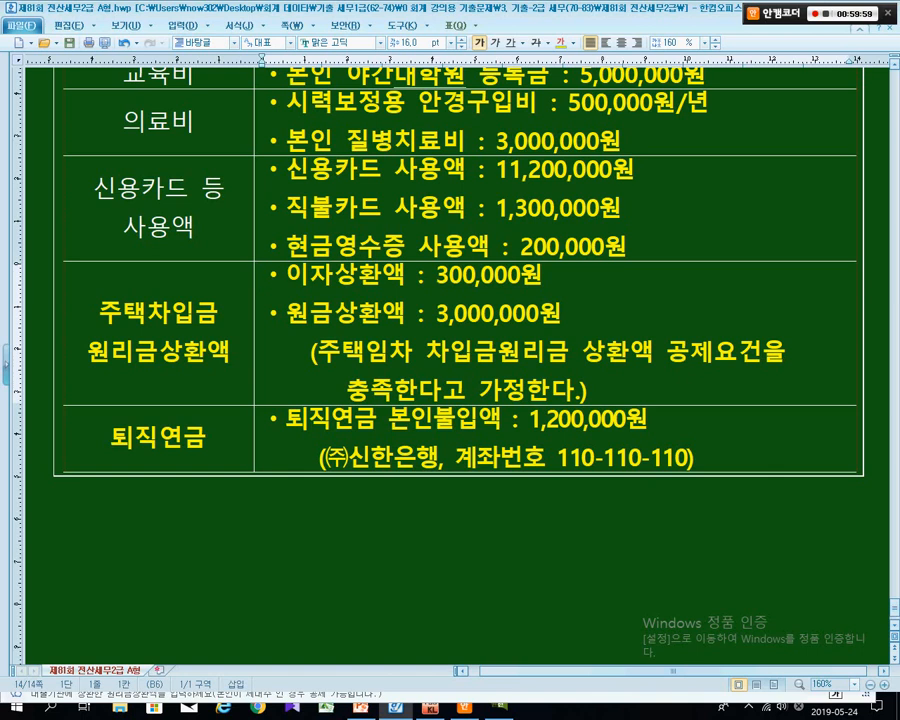
drag(358, 313, 480, 313)
drag(448, 276, 494, 276)
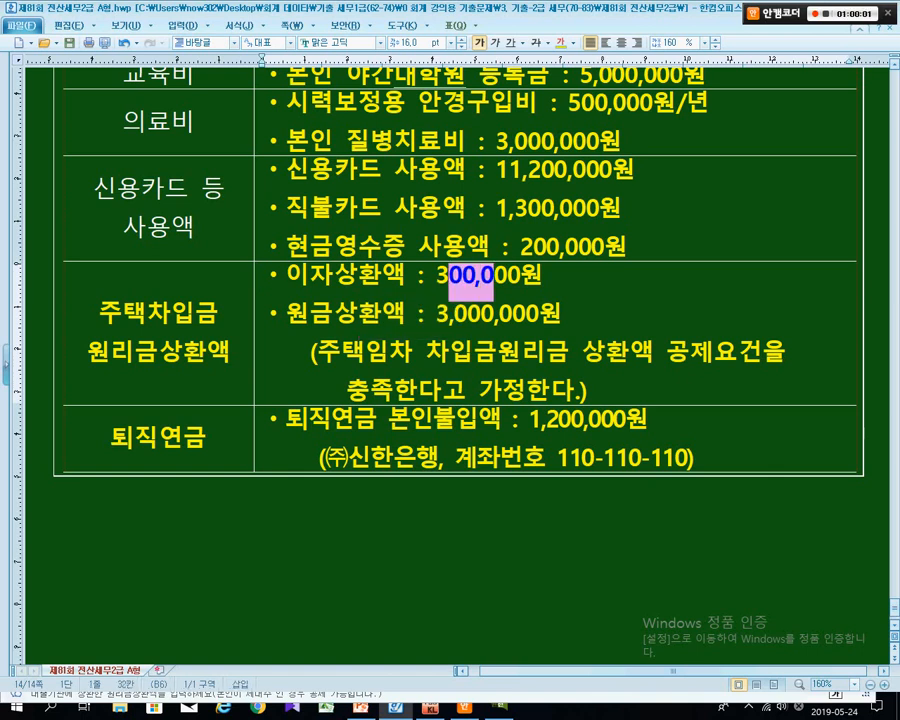
drag(287, 315, 538, 316)
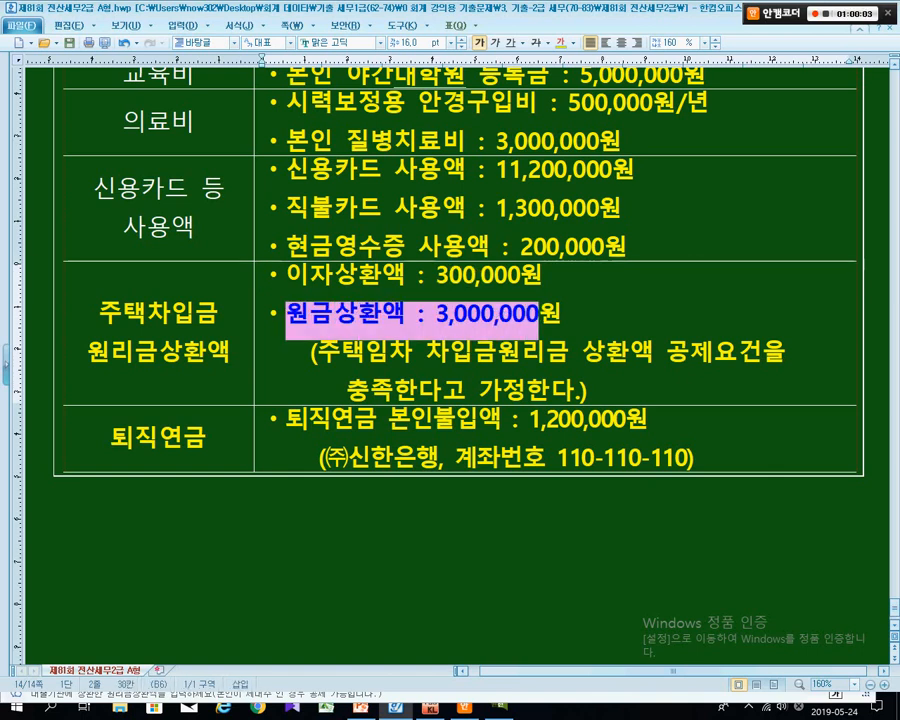
drag(287, 315, 570, 352)
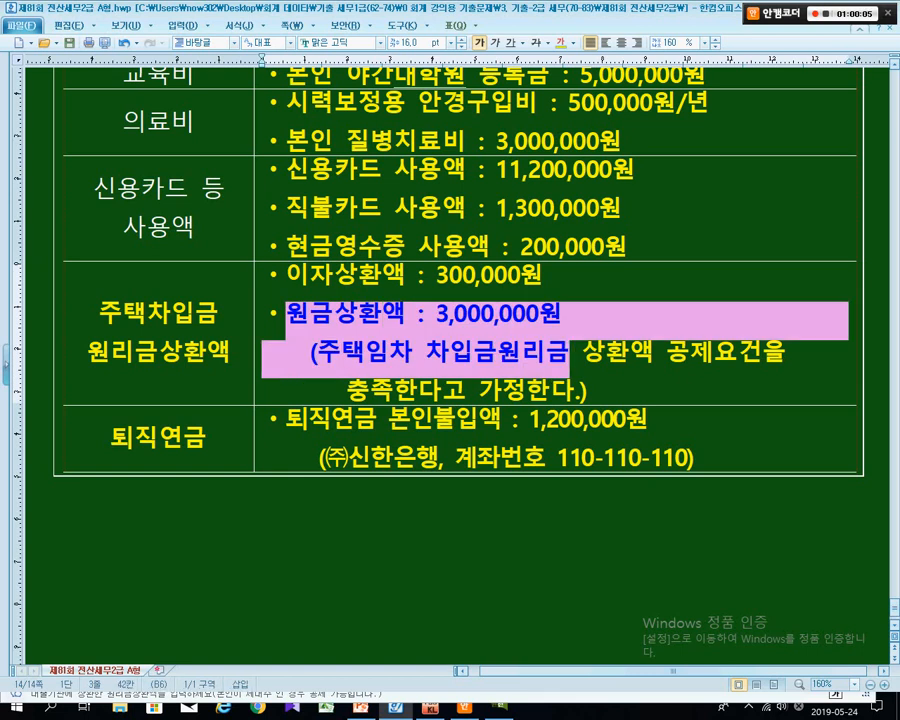
drag(310, 276, 520, 276)
drag(453, 315, 560, 315)
drag(449, 276, 481, 276)
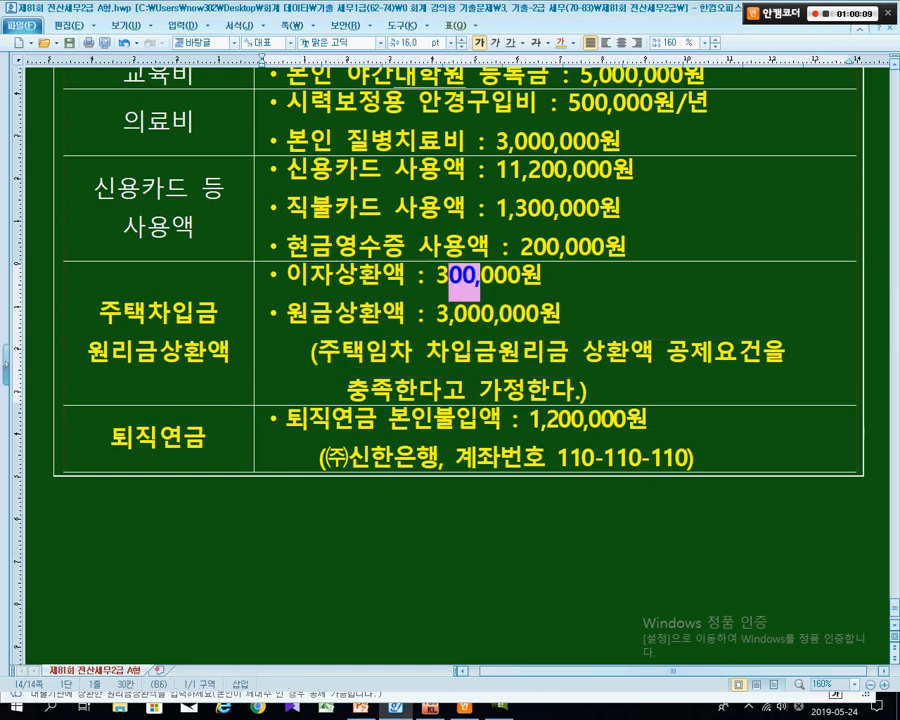
Enter 3,300,000 as the 대출기관 불입/상환액 under 주택임차차입금 원리금상환액 and close the 주택자금 details.
key(alt+Tab)
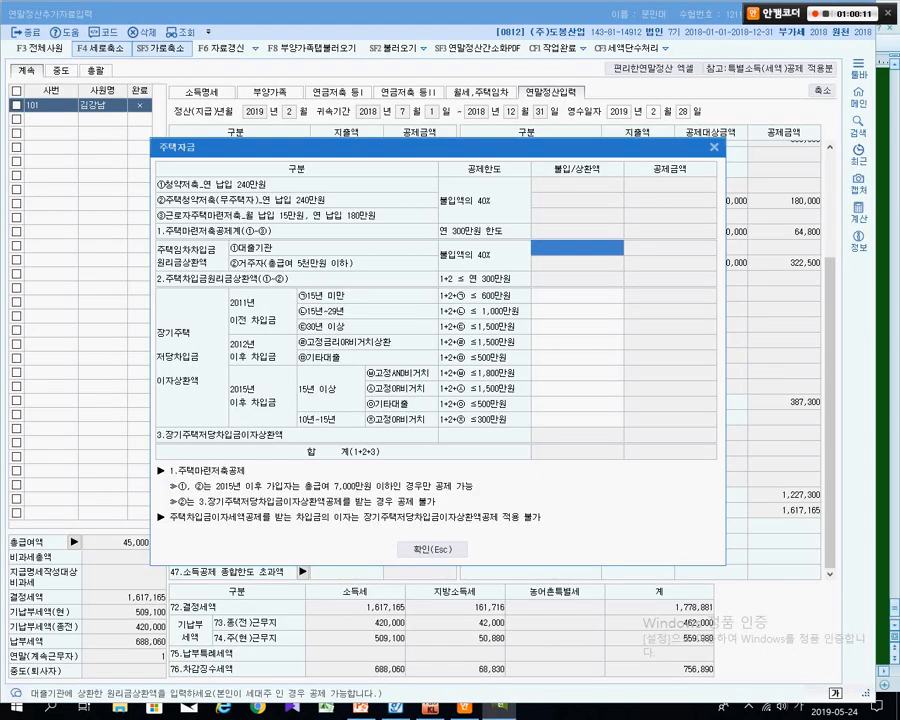
text(3300000)
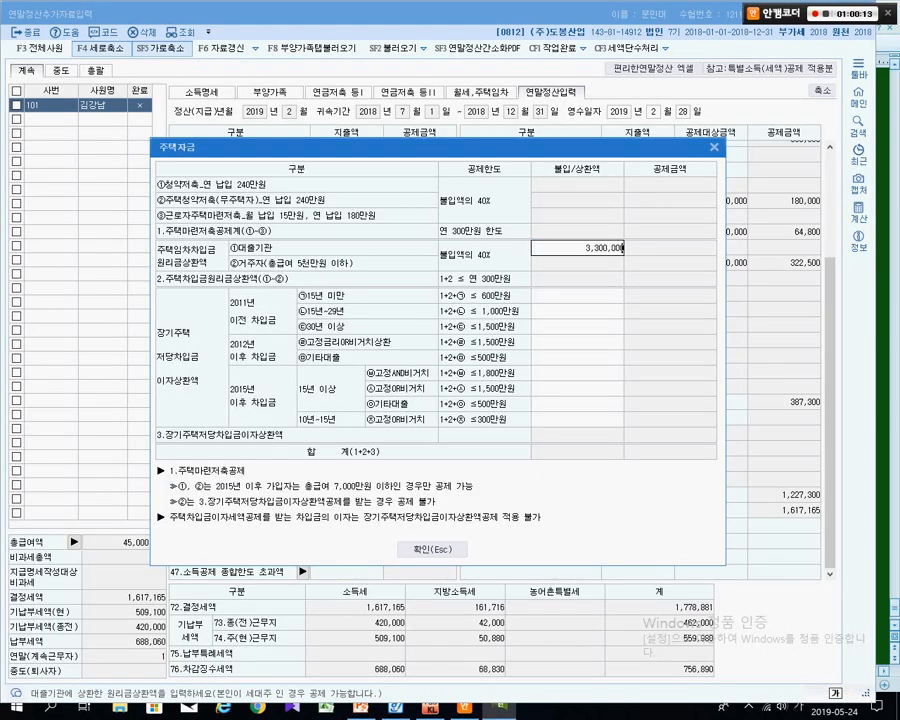
key(Return)
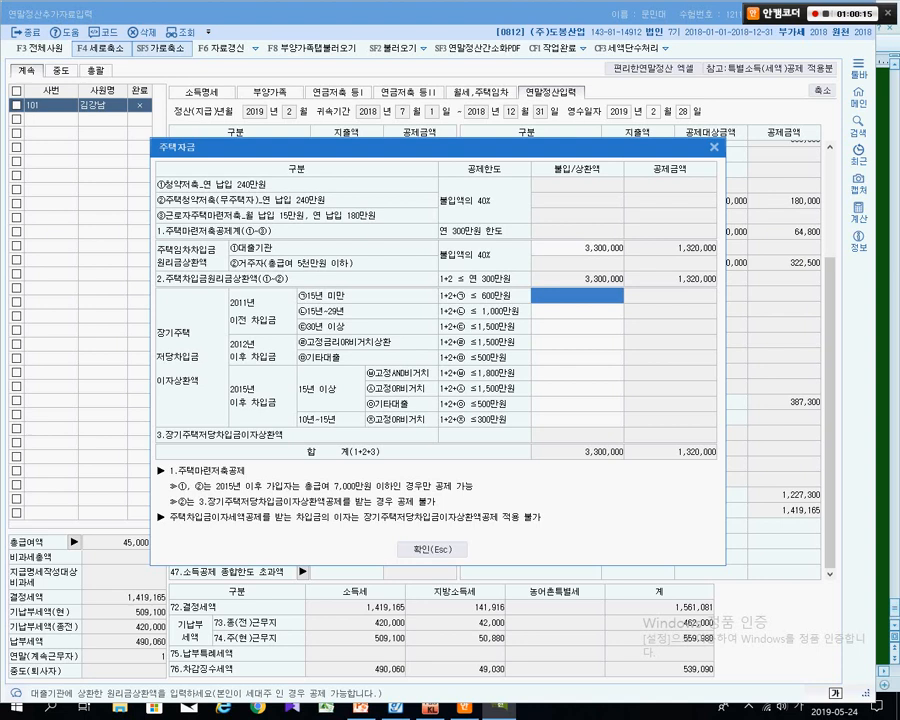
key(Escape)
Go back to the exam document and review the 2018년 연말정산자료 table for the remaining items.
key(alt+Tab)
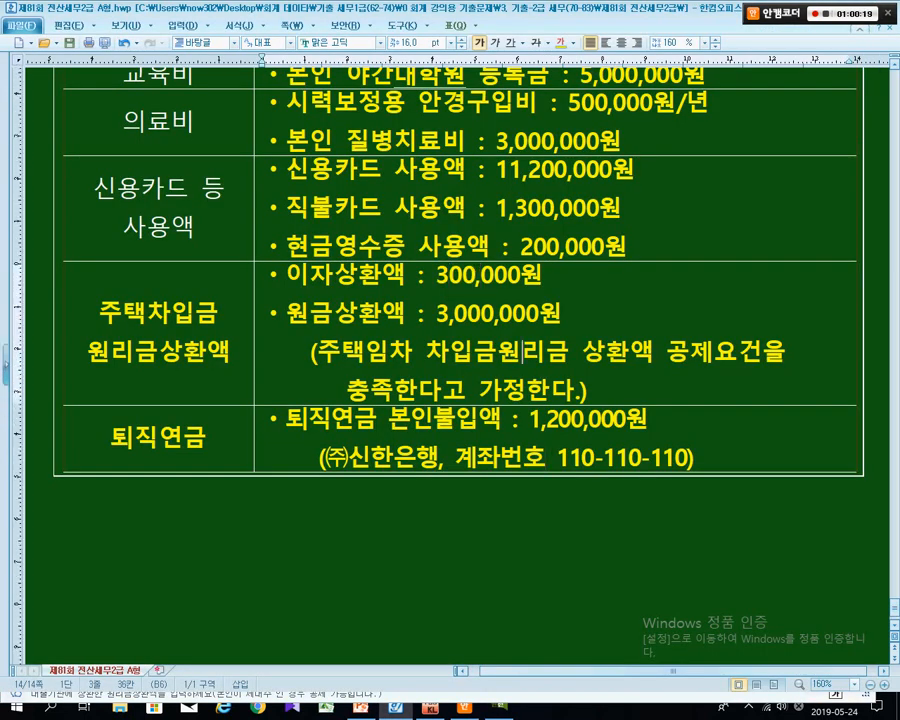
scroll(546, 457, up, 5)
scroll(530, 480, down, 3)
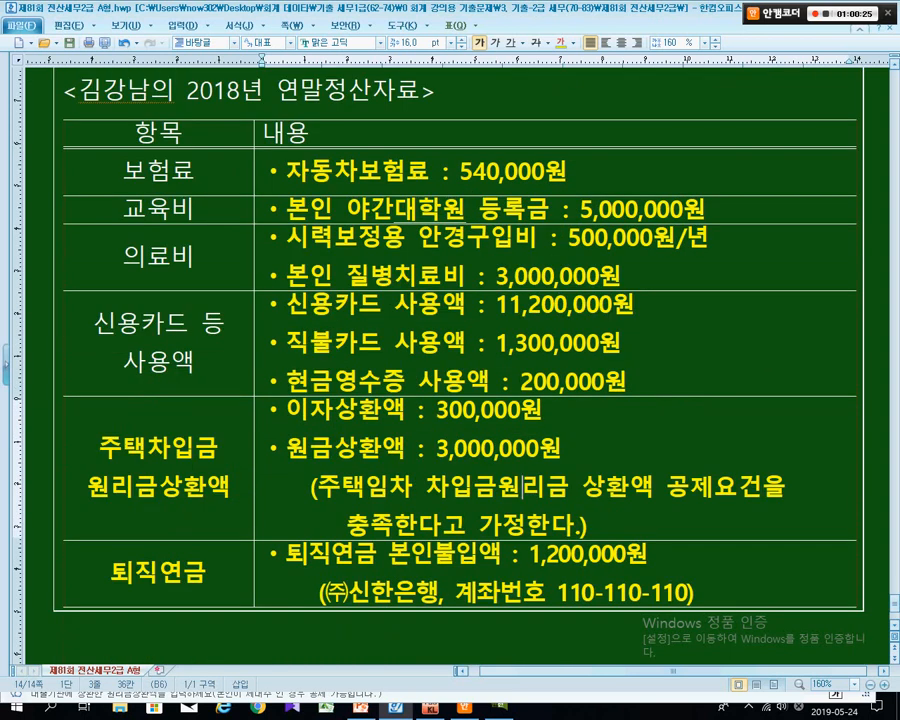
Review the 2018년 연말정산자료 table in the exam document and look over the 부양가족 entries in KcLep.
scroll(450, 360, down, 3)
scroll(450, 360, up, 4)
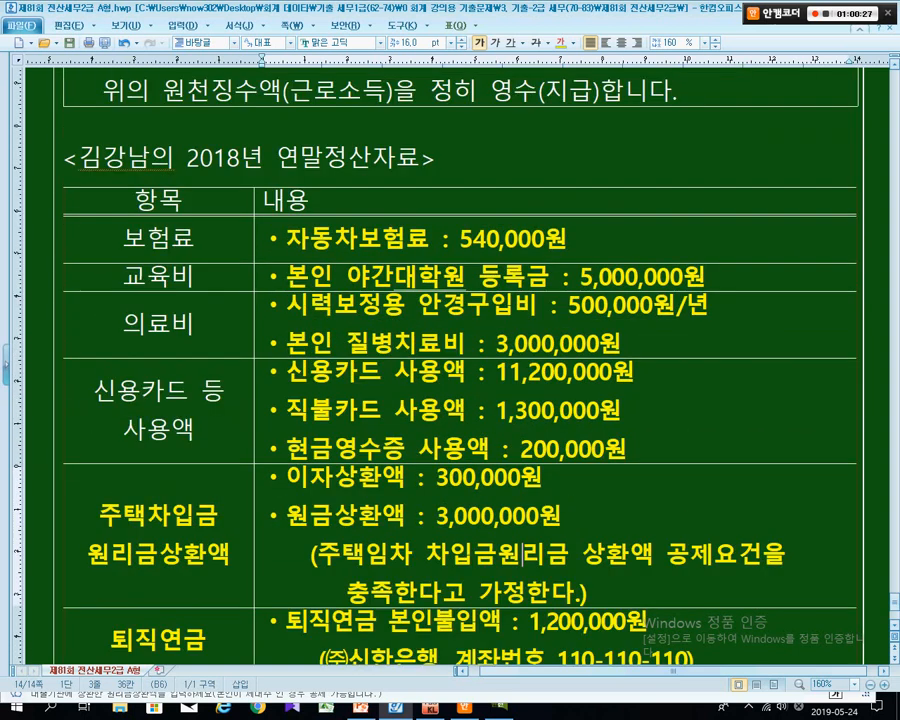
key(alt+Tab)
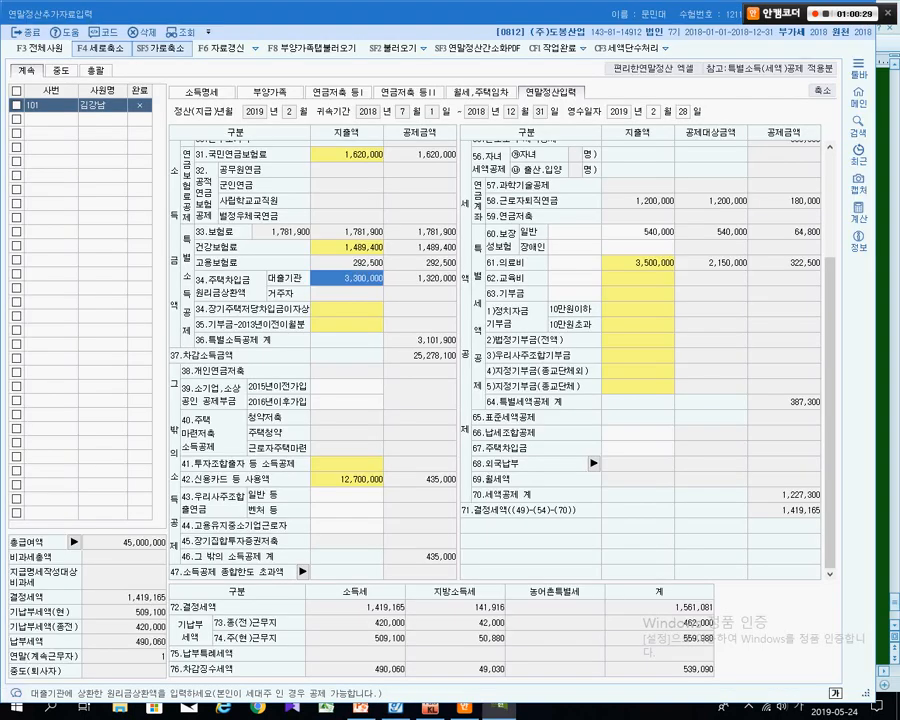
click(270, 92)
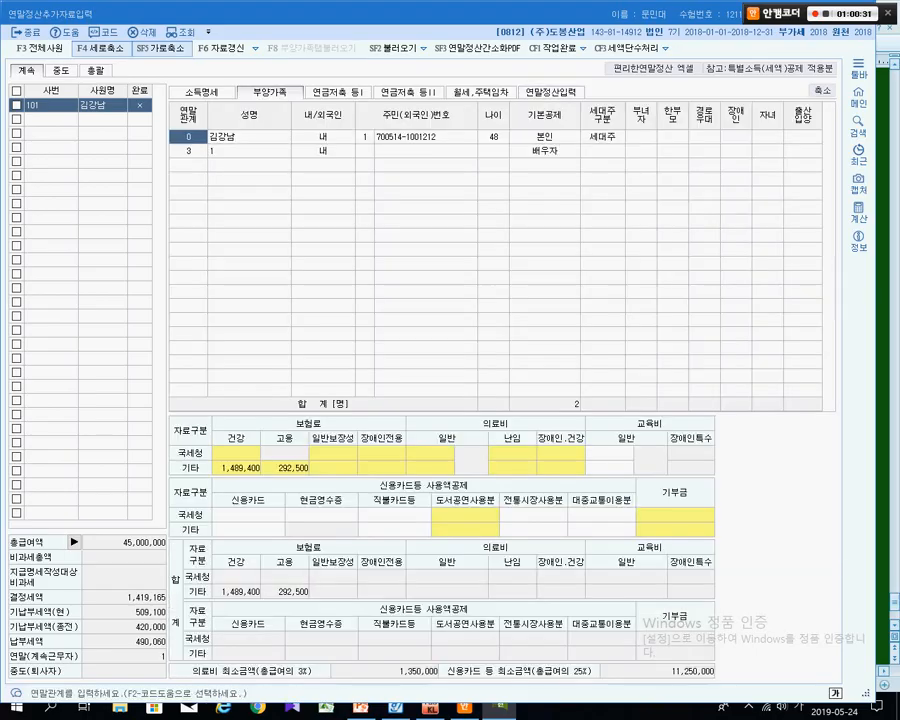
key(alt+Tab)
key(alt+Tab)
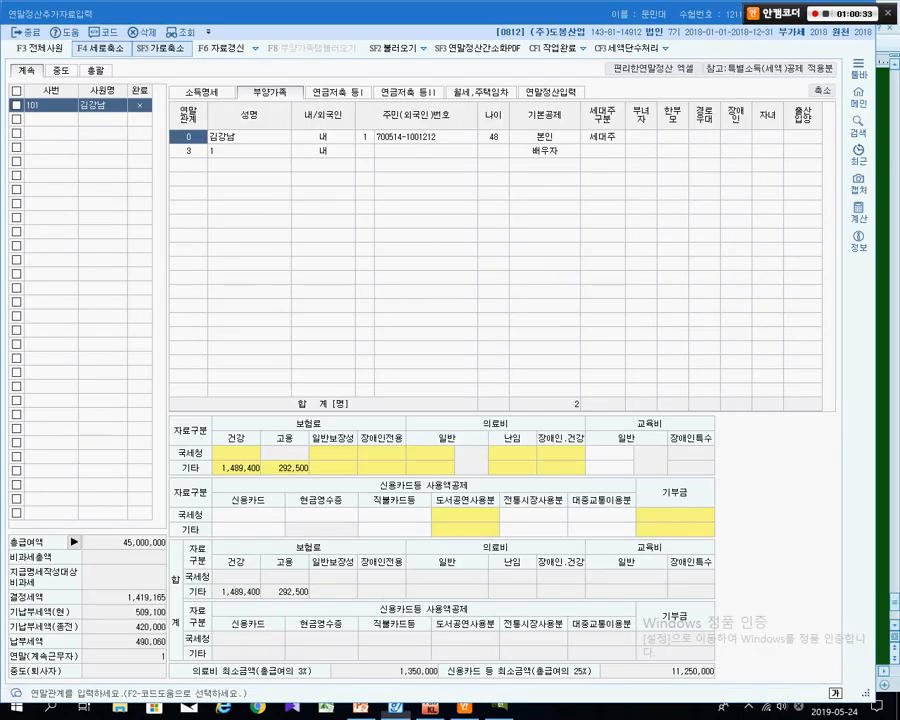
Clear the 일반 amount under 60.보장성보험 in 연말정산입력.
click(551, 92)
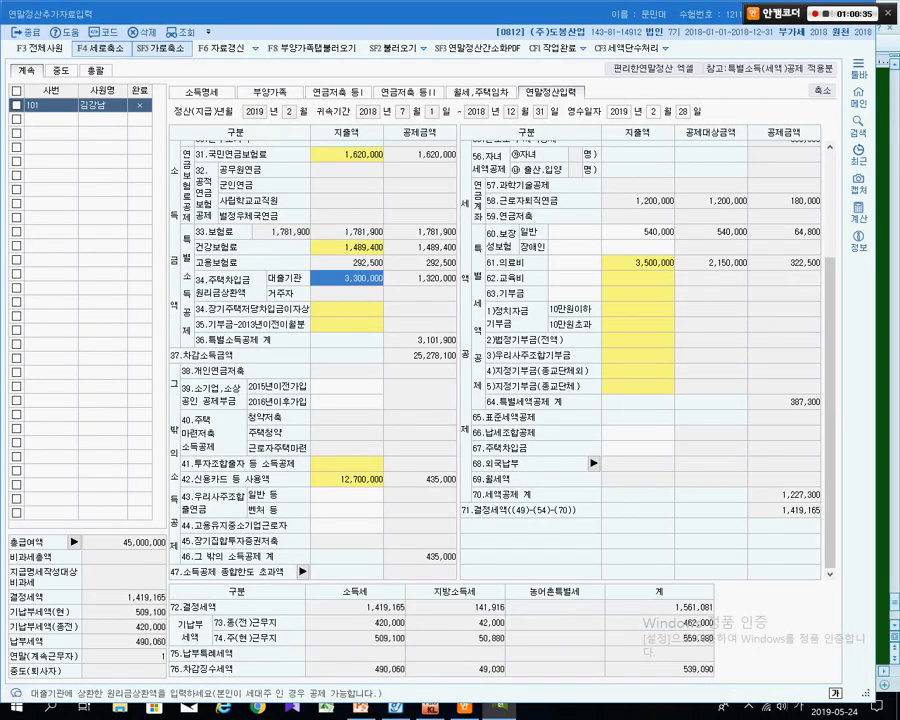
scroll(495, 355, up, 3)
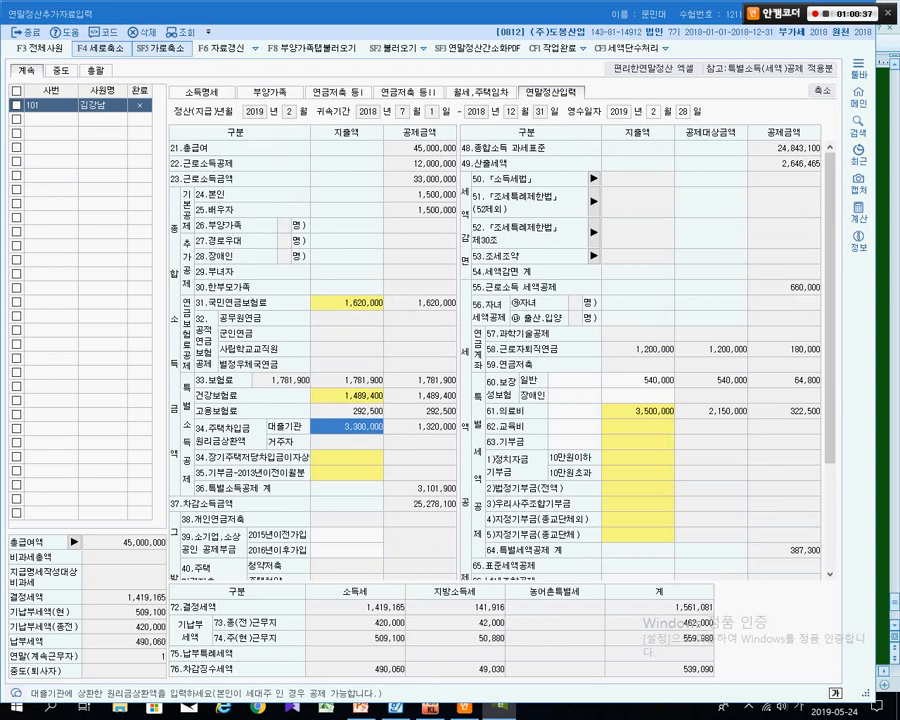
click(638, 380)
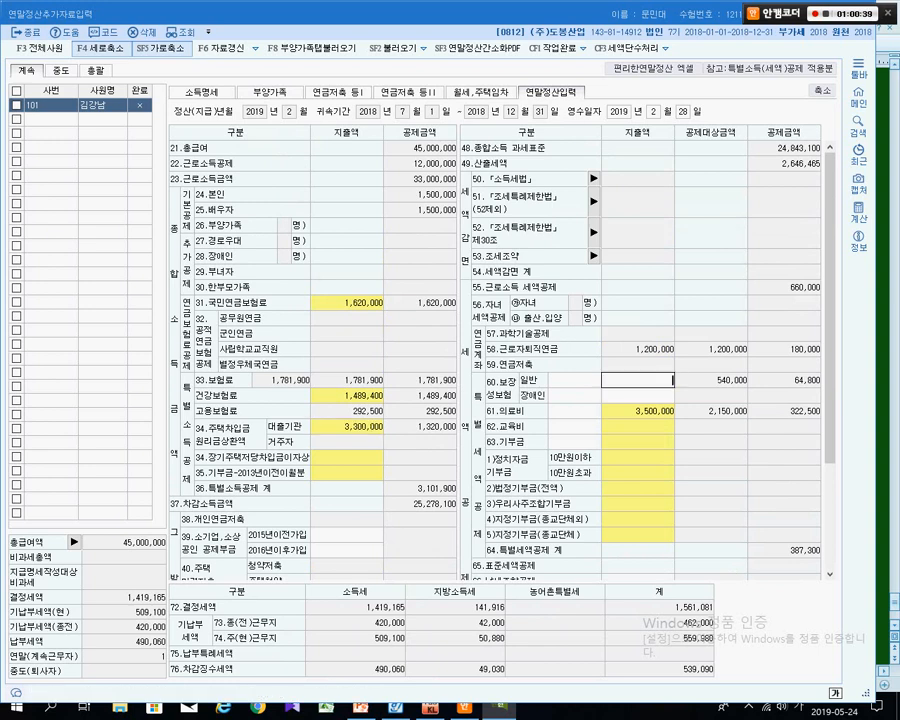
key(Delete)
key(Return)
Clear the 본인.65세 이상자 지출액 in the 61.의료비 details and close them.
key(Return)
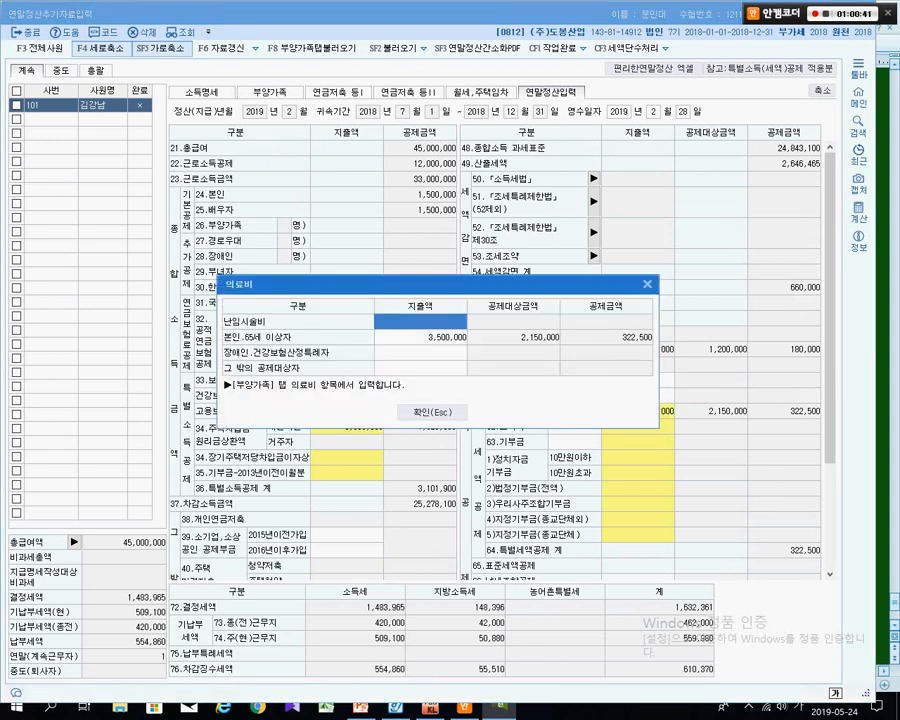
key(Return)
key(Delete)
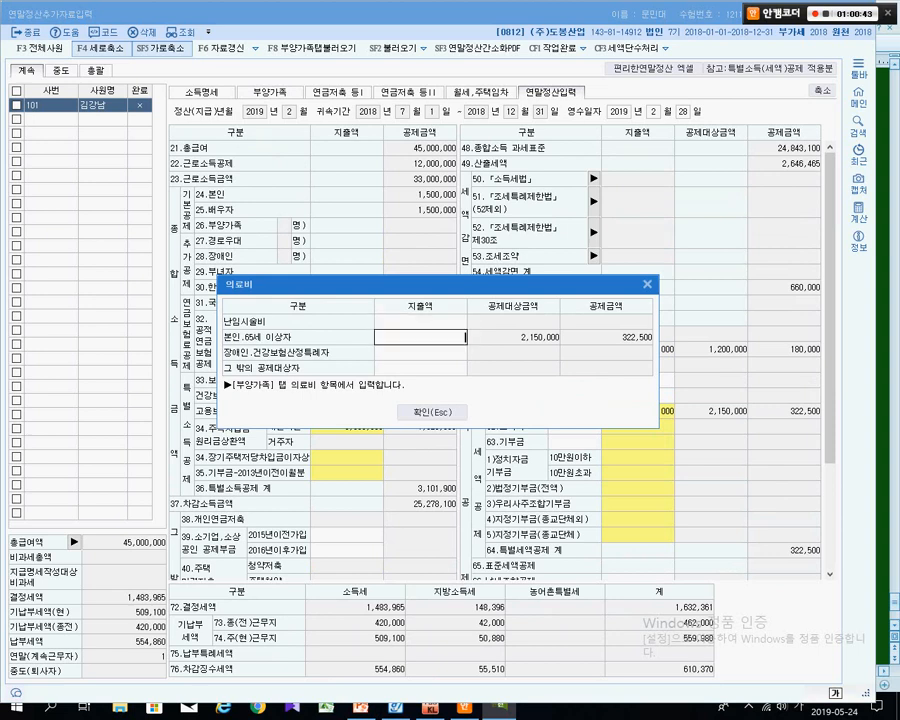
key(Return)
key(Escape)
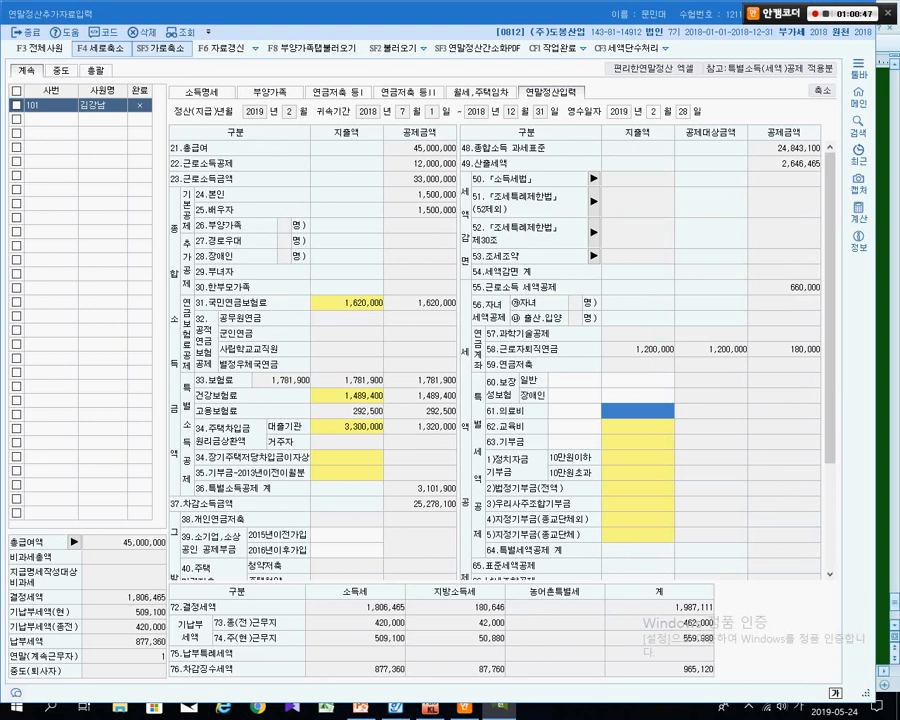
Clear the 대출기관 불입/상환액 for 주택임차차입금 원리금상환액 in the 주택자금 details and close them.
double_click(347, 427)
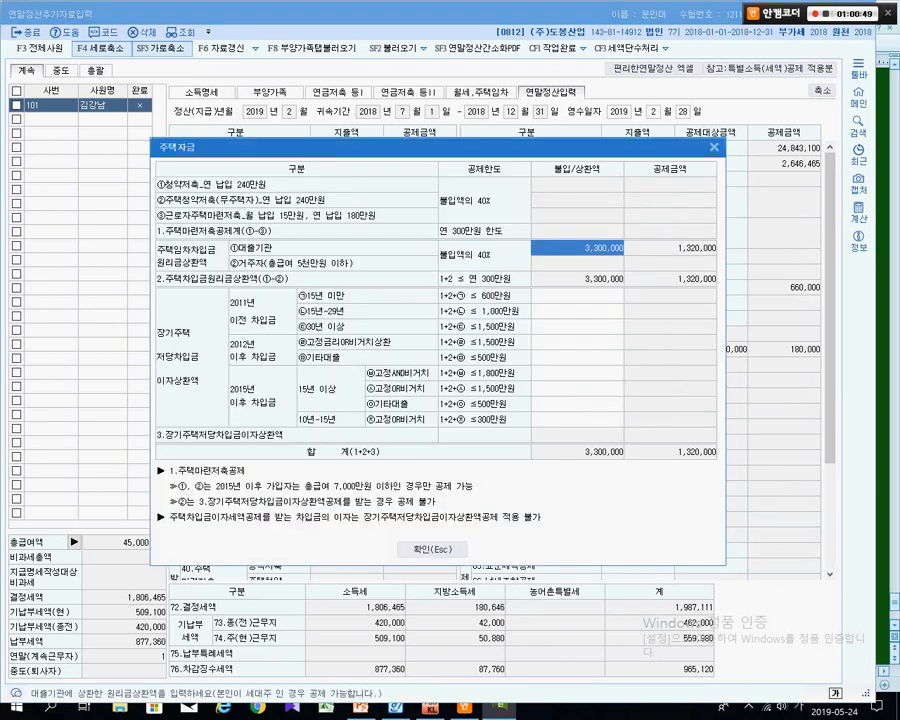
key(space)
key(Return)
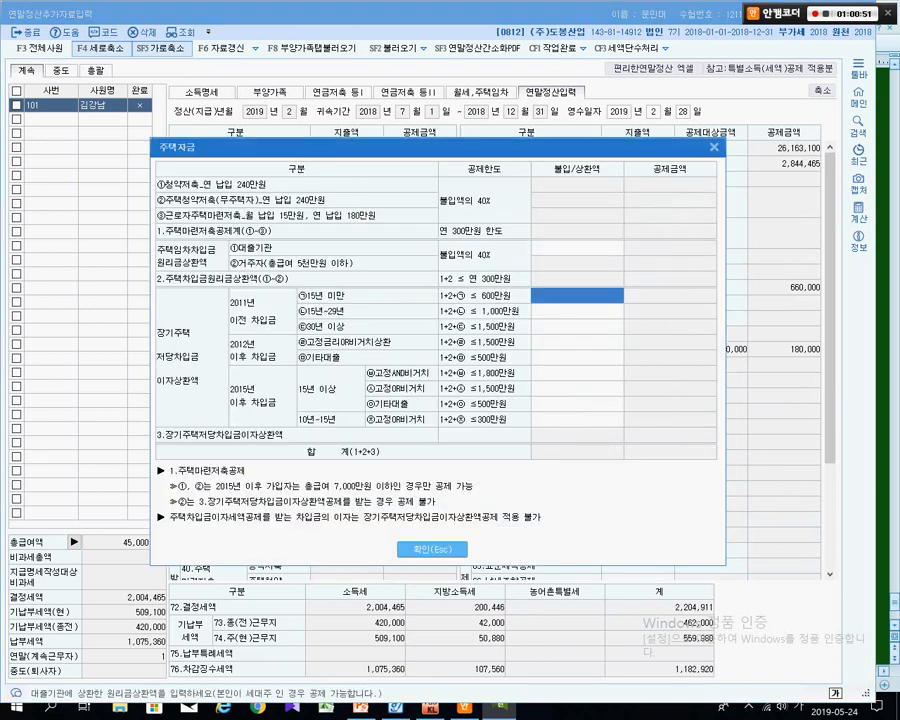
click(432, 549)
Clear the 신용카드, 현금영수증 and 직불/선불카드 amounts in the 42.신용카드 등 사용액 details and close them.
scroll(495, 360, down, 3)
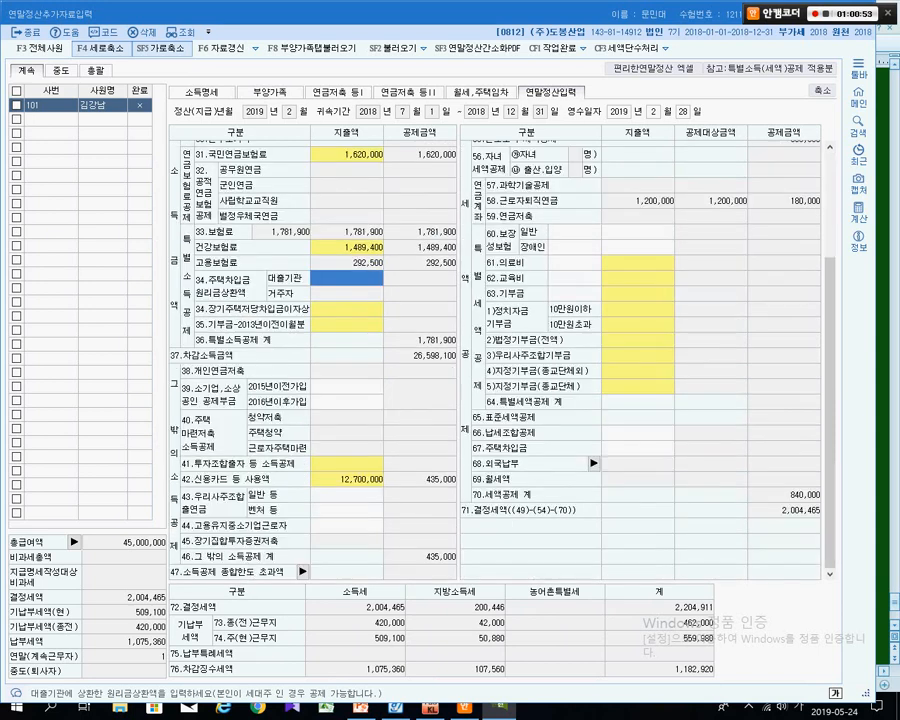
double_click(347, 479)
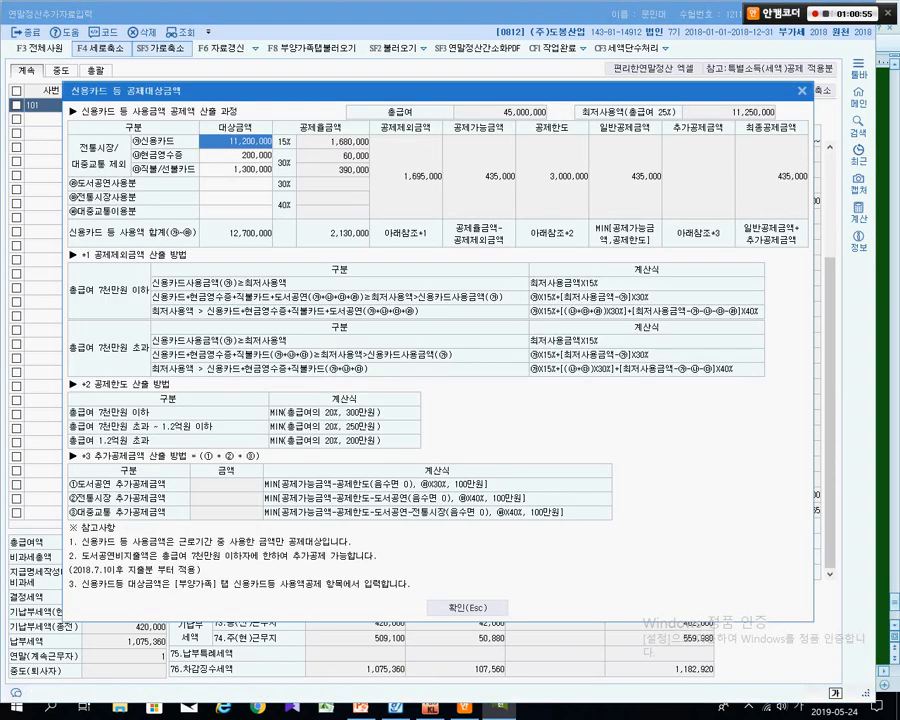
key(space)
key(Return)
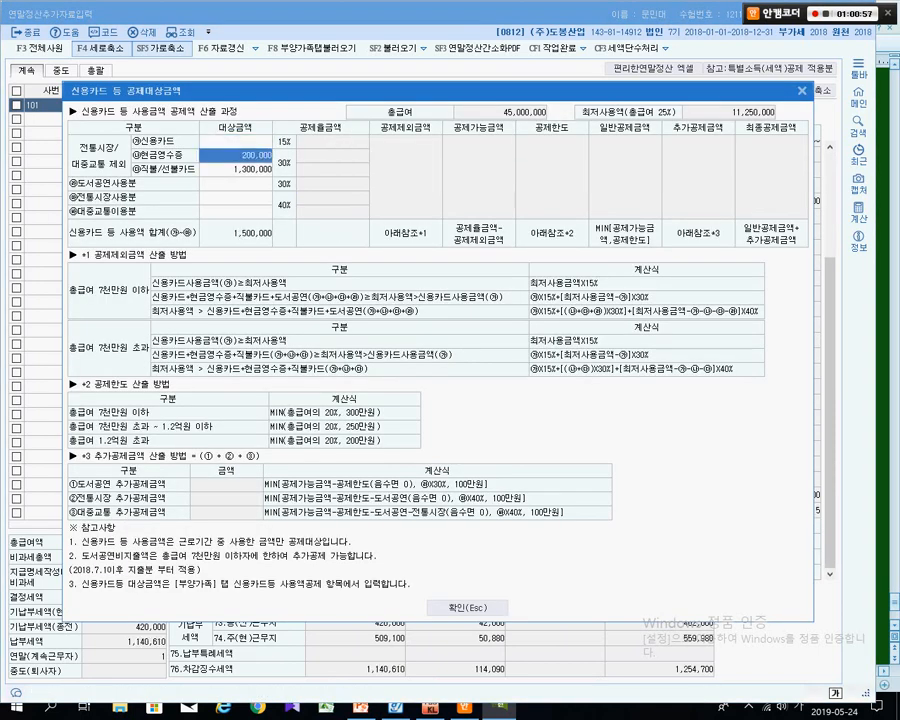
key(space)
key(Return)
key(space)
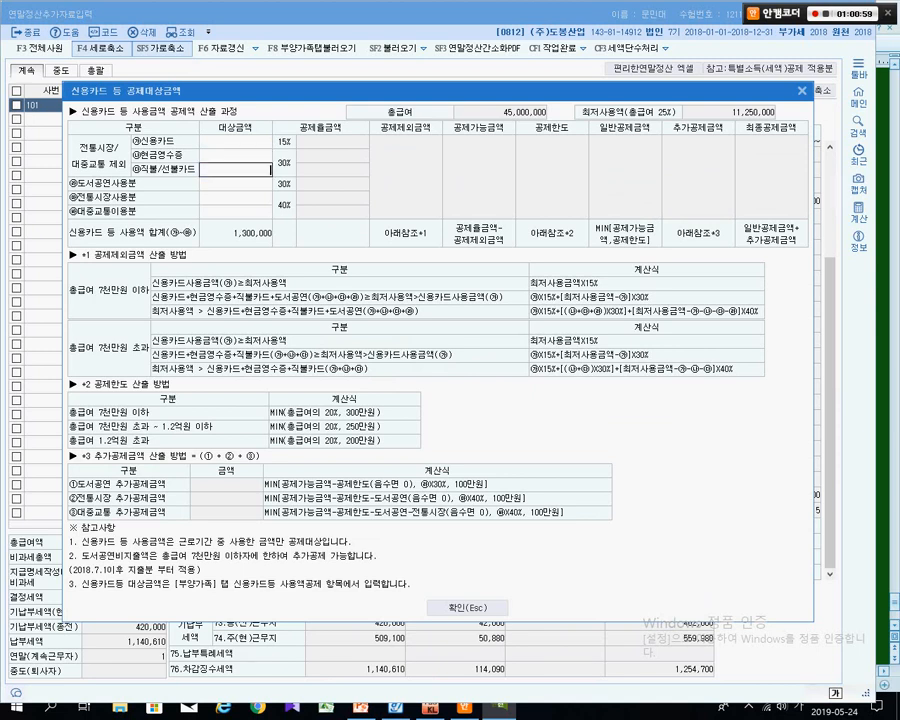
key(Return)
key(Escape)
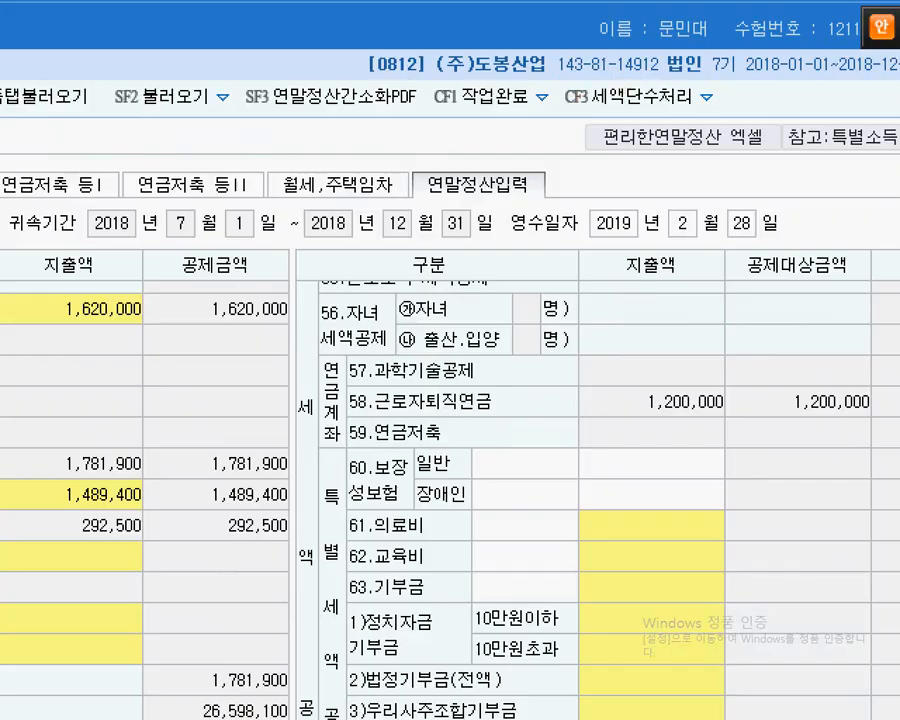
Box the 연말정산입력 heading in KcLep and underline 연말정산입력 탭을 작성 in question [2] of the exam document.
mouse_move(414, 141)
mouse_down()
mouse_move(541, 226)
mouse_move(592, 312)
mouse_move(600, 352)
mouse_up()
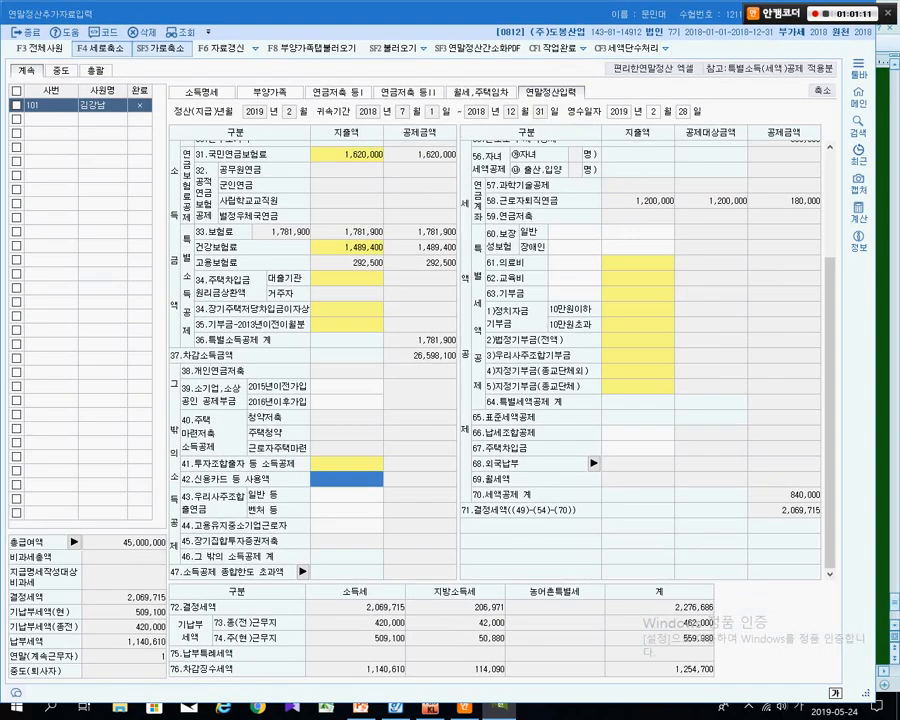
key(alt+Tab)
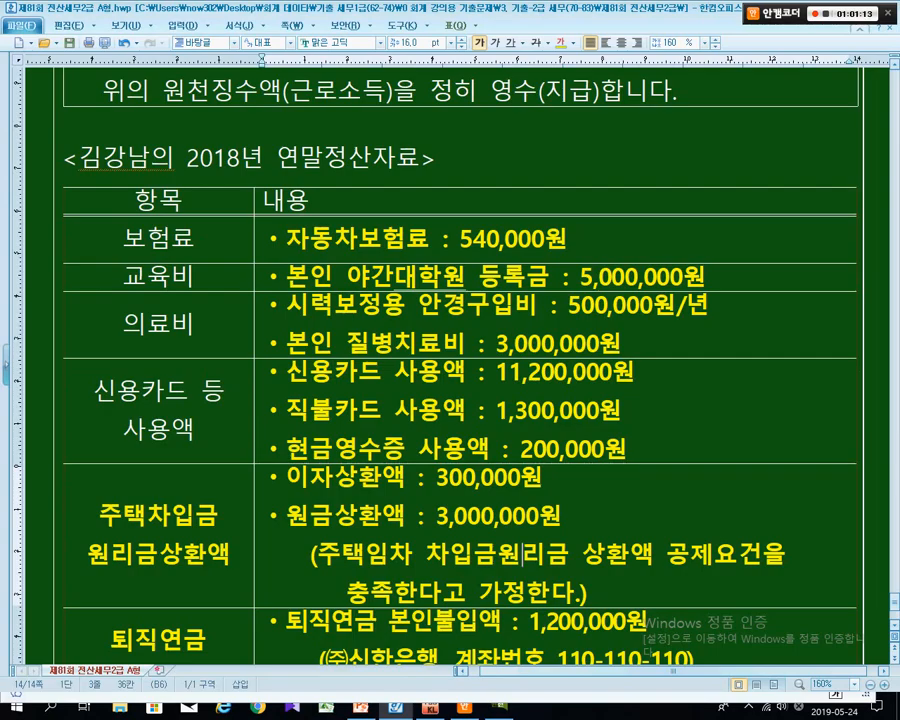
scroll(450, 365, up, 3)
scroll(48, 656, up, 15)
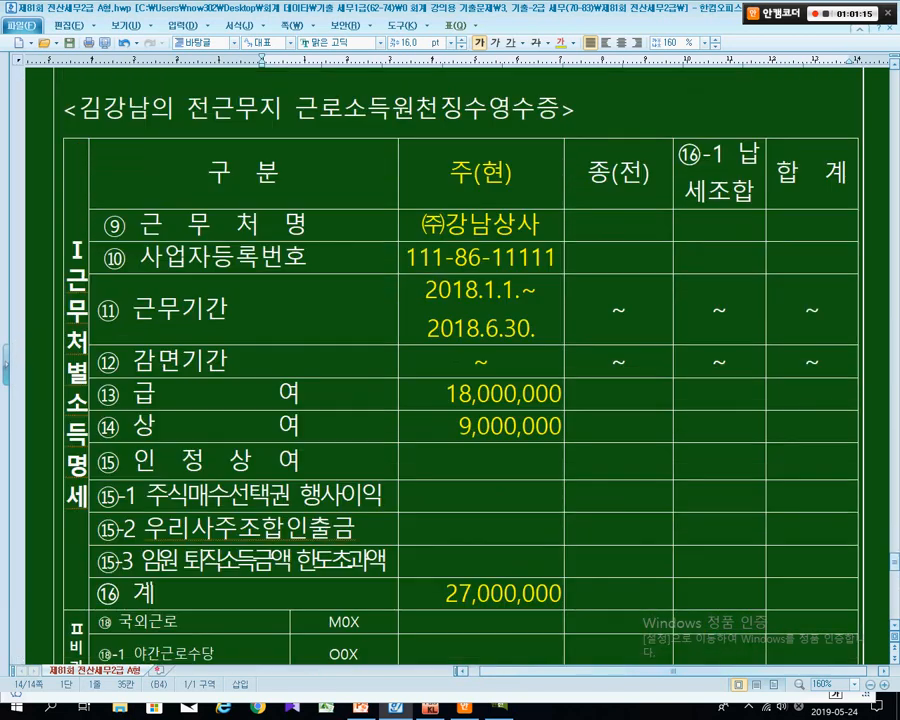
scroll(450, 365, down, 1)
drag(814, 103, 292, 142)
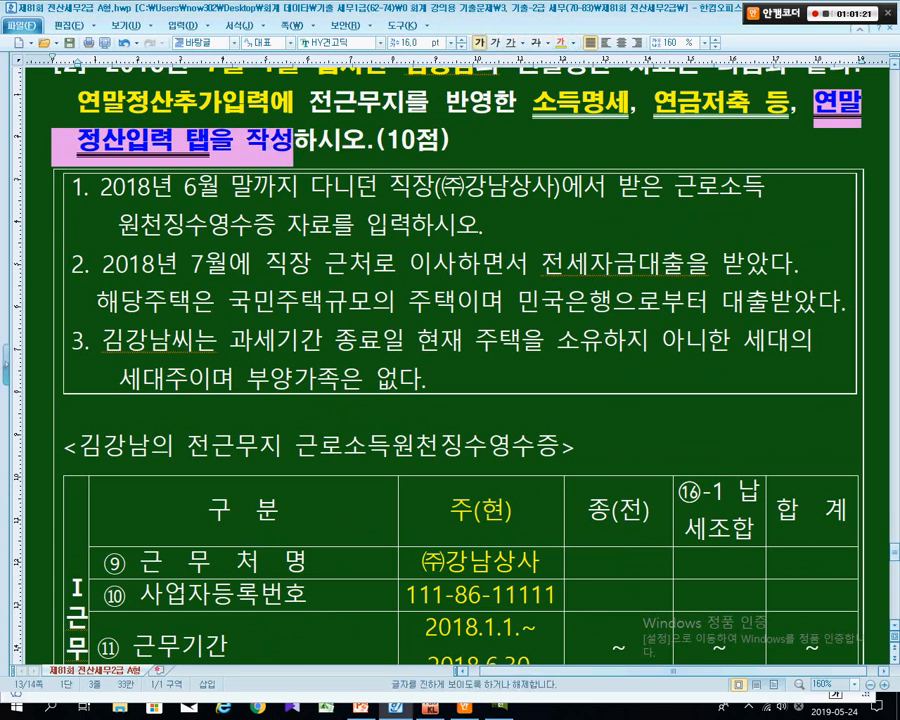
click(510, 43)
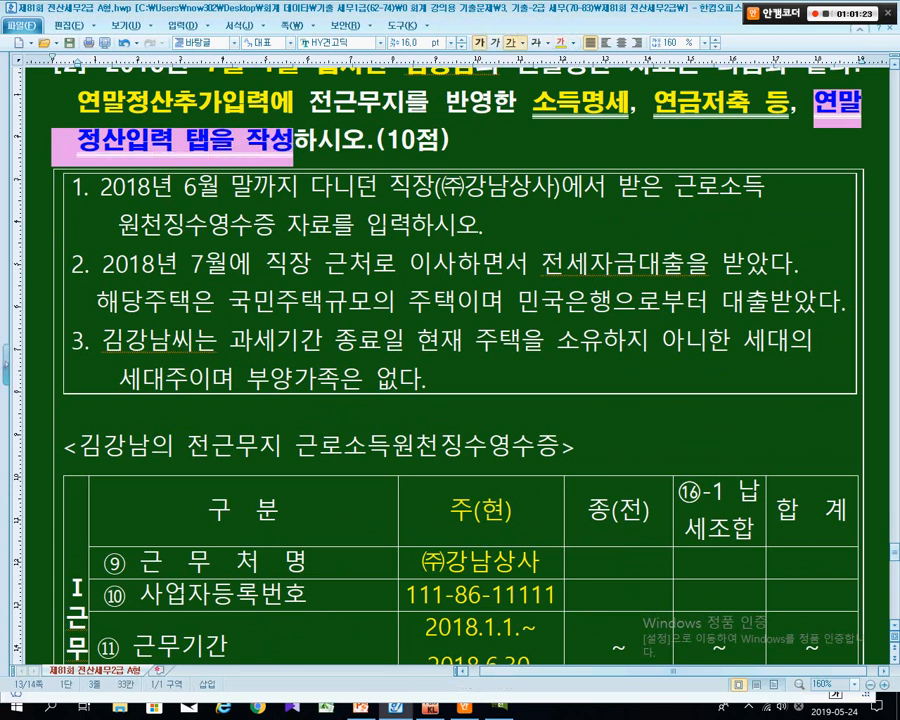
click(456, 140)
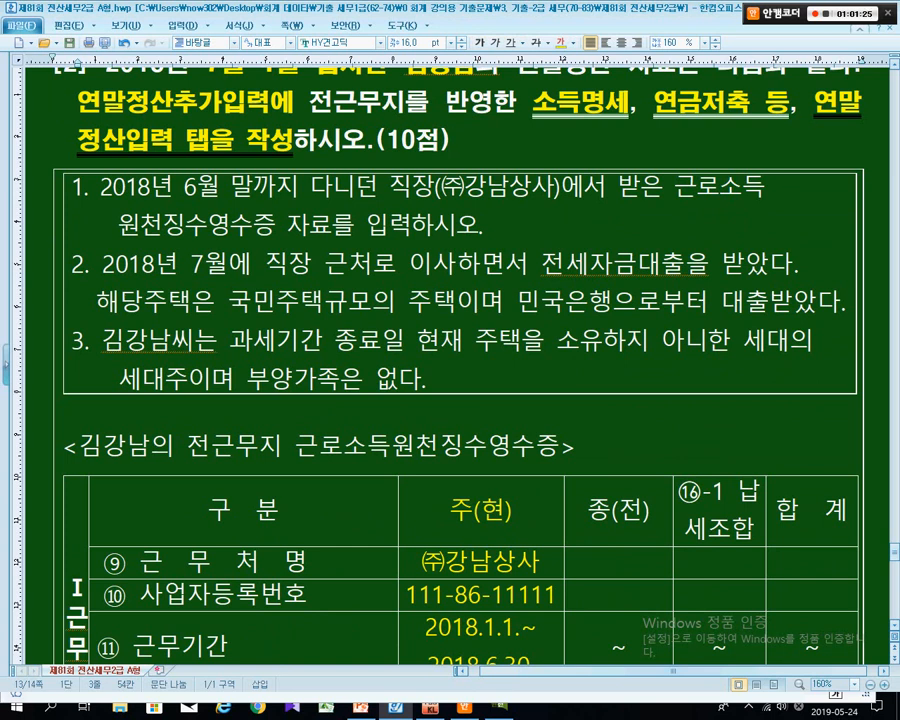
Insert the text 부양가족명세성 before 연말정산입력 in the instruction of question [2].
key(alt+Tab)
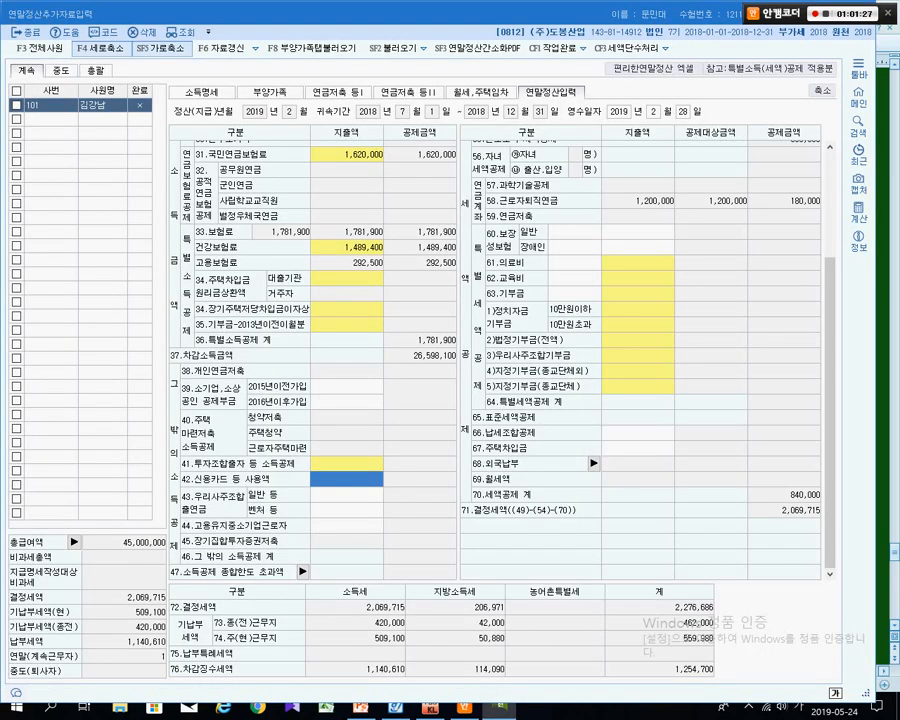
key(alt+Tab)
scroll(450, 350, up, 1)
text(부양가조ㄱㅁㅇ)
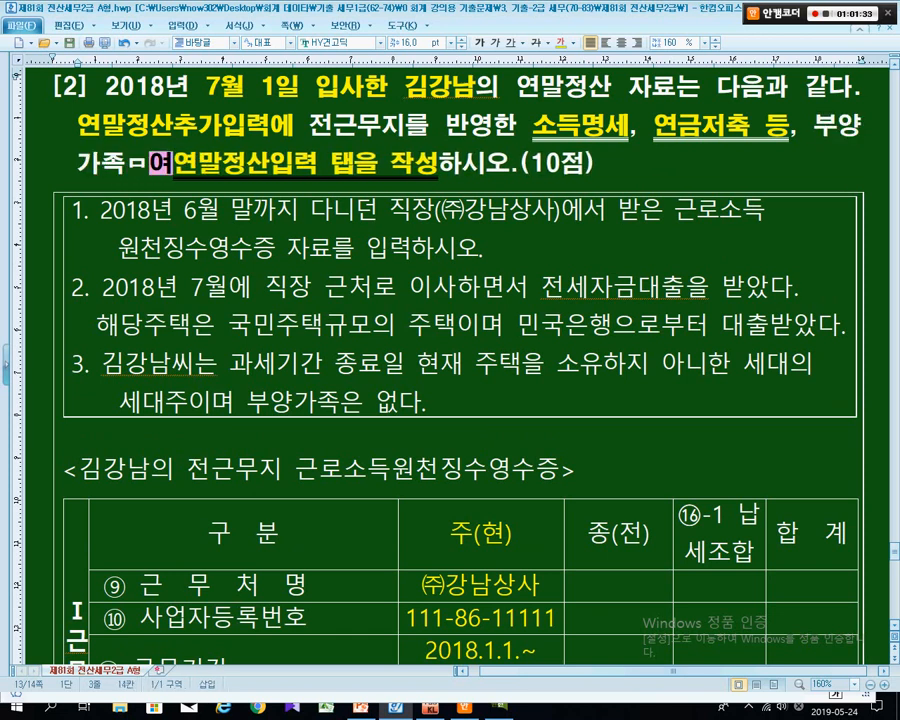
key(BackSpace)
key(BackSpace)
text(ㅁ명세성)
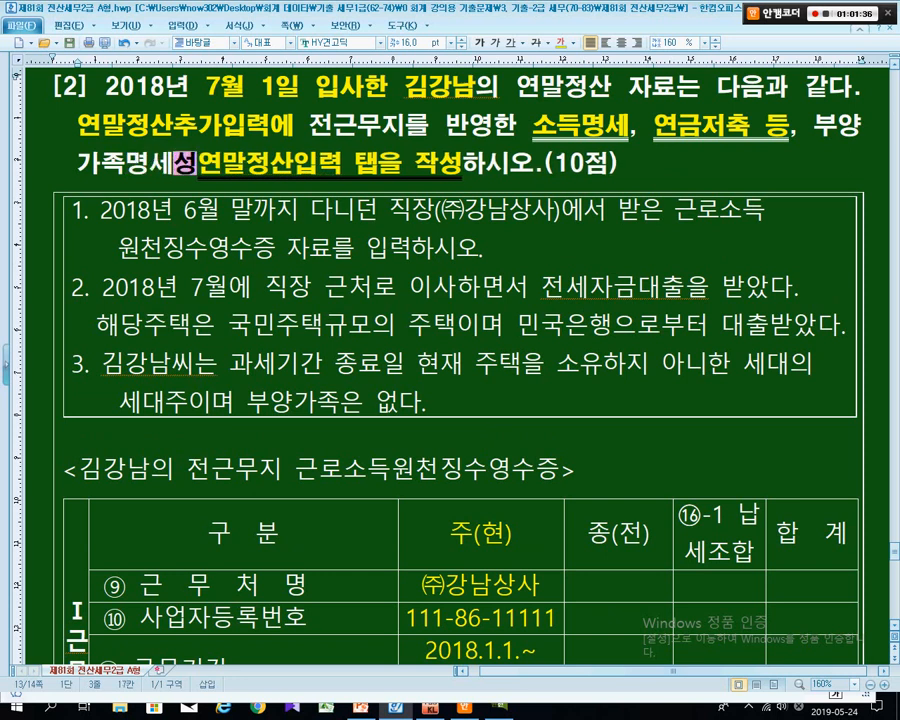
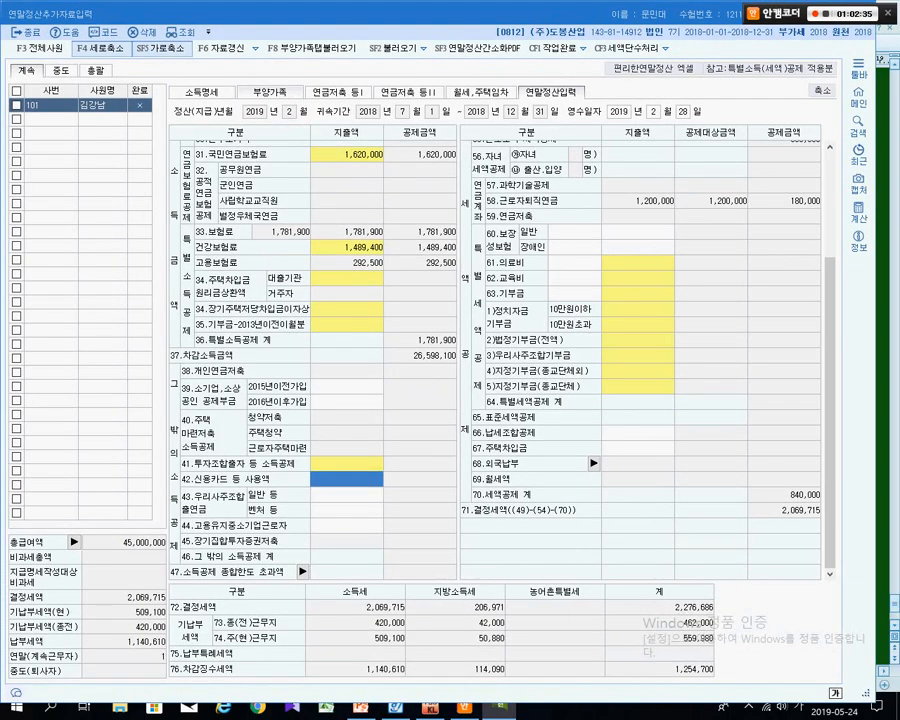
Open the 부양가족 data in KcLep, compare the 본인 and 배우자 rows, and box the expense tables for 본인.
click(270, 92)
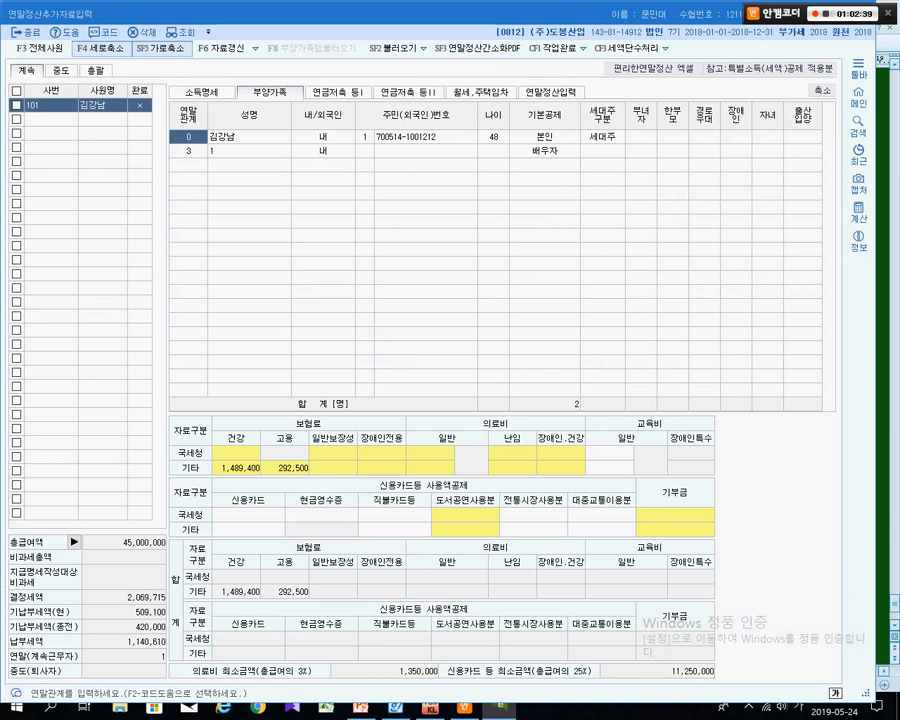
click(249, 151)
click(249, 137)
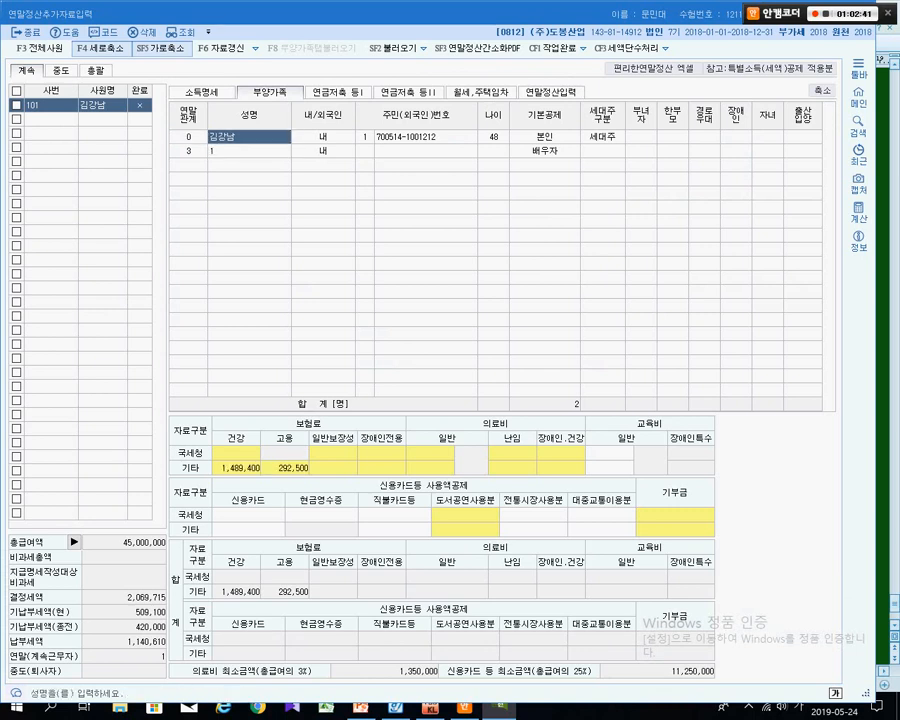
click(249, 151)
click(249, 137)
click(249, 151)
click(249, 137)
click(323, 137)
click(249, 137)
click(323, 137)
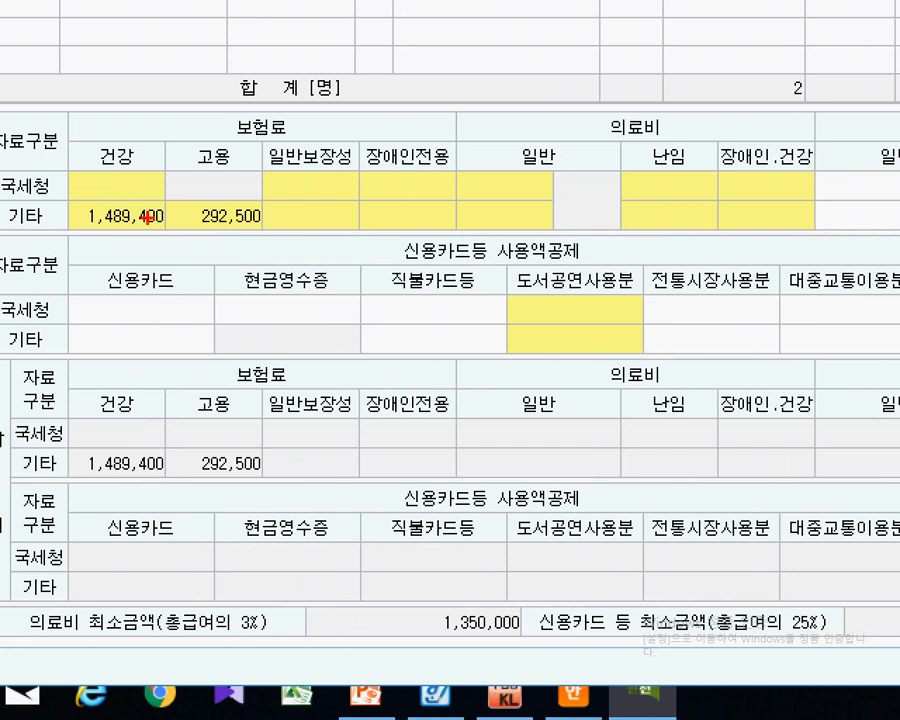
mouse_move(68, 107)
mouse_down()
mouse_move(300, 160)
mouse_move(895, 368)
mouse_move(895, 449)
mouse_up()
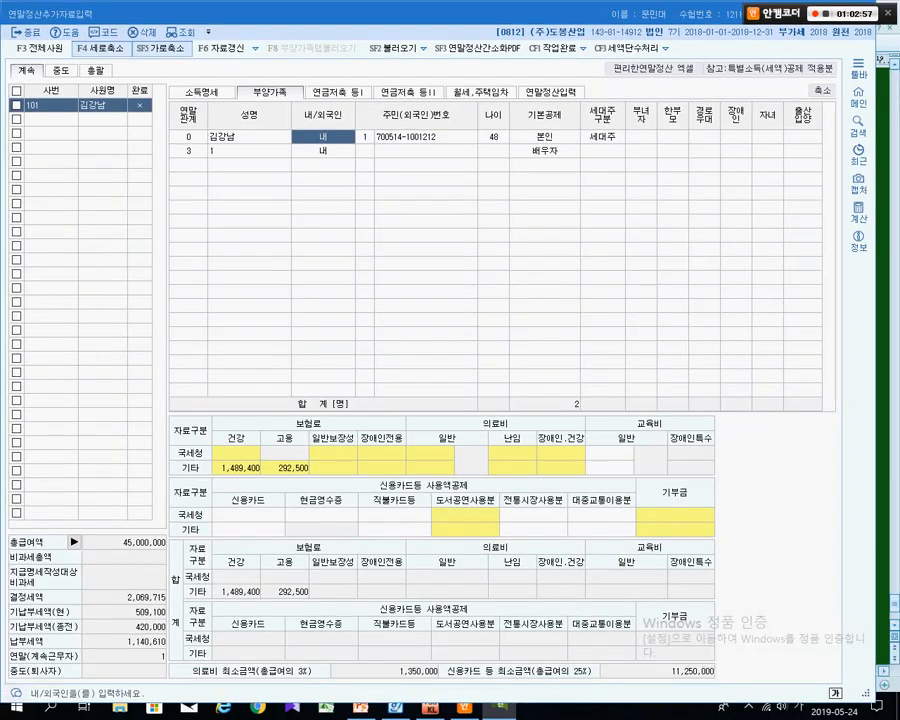
Check the 자동차보험료 item in the exam document, and box the 보험료 section and its 일반보장성 column in 부양가족.
key(alt+Tab)
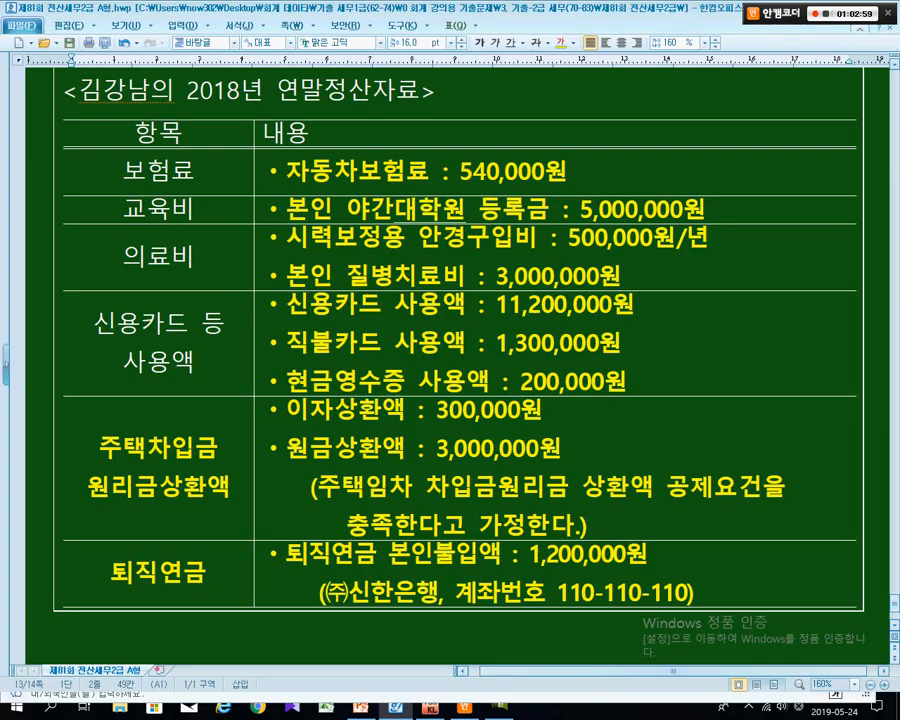
key(alt+Tab)
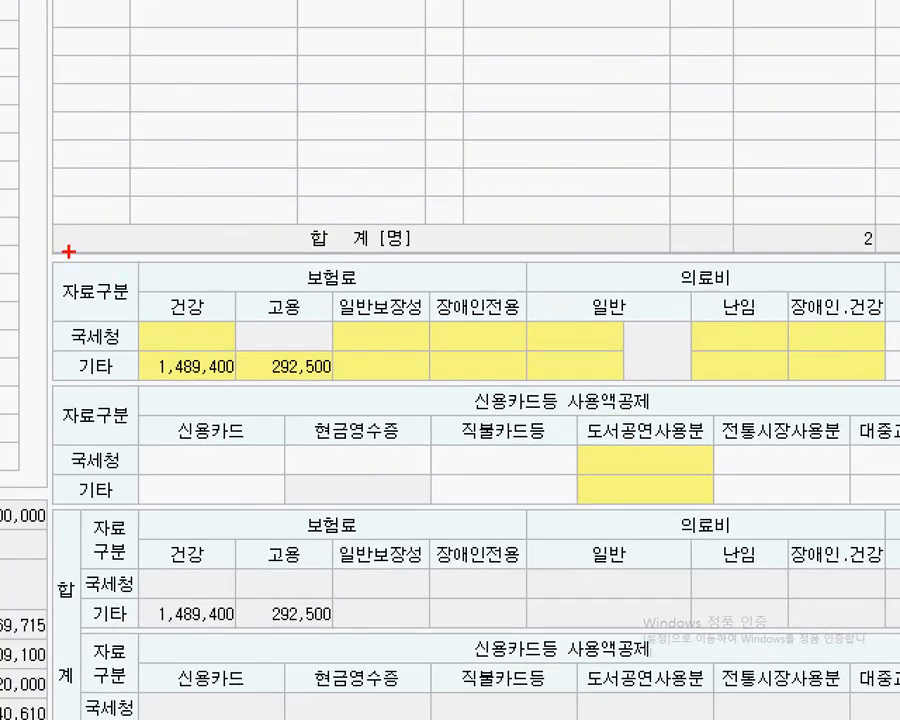
mouse_move(68, 251)
mouse_down()
mouse_move(677, 408)
mouse_move(545, 395)
mouse_up()
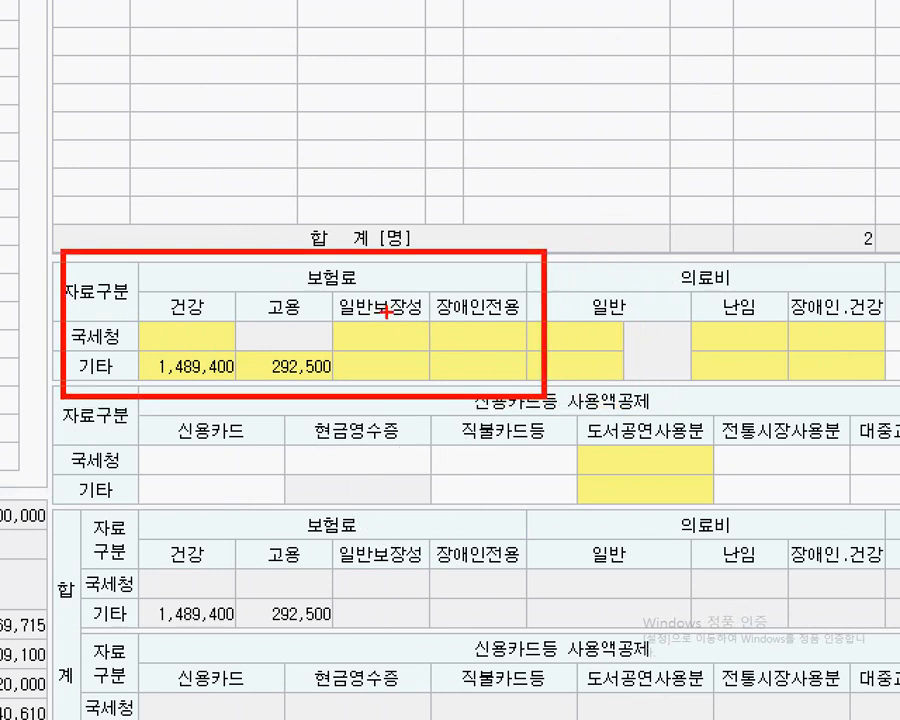
mouse_move(330, 266)
mouse_down()
mouse_move(428, 311)
mouse_move(418, 438)
mouse_up()
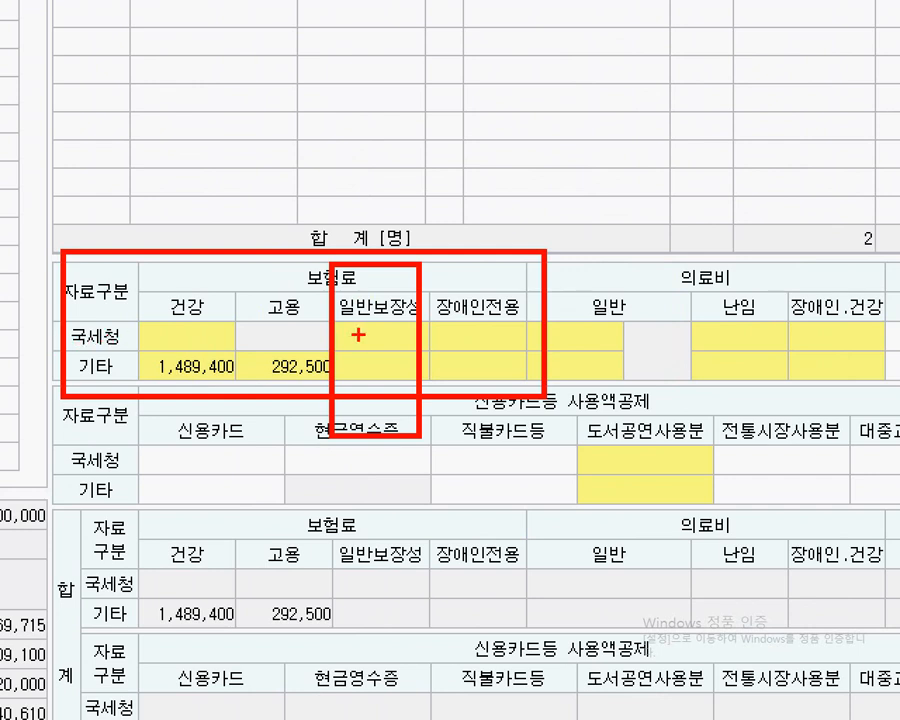
Open the deduction amounts behind the 국세청 일반보장성 보험료 cell for 본인, and check the 자동차보험료 item in the exam document.
mouse_move(357, 333)
mouse_down()
mouse_move(73, 338)
mouse_move(371, 338)
mouse_move(322, 359)
mouse_up()
key(Escape)
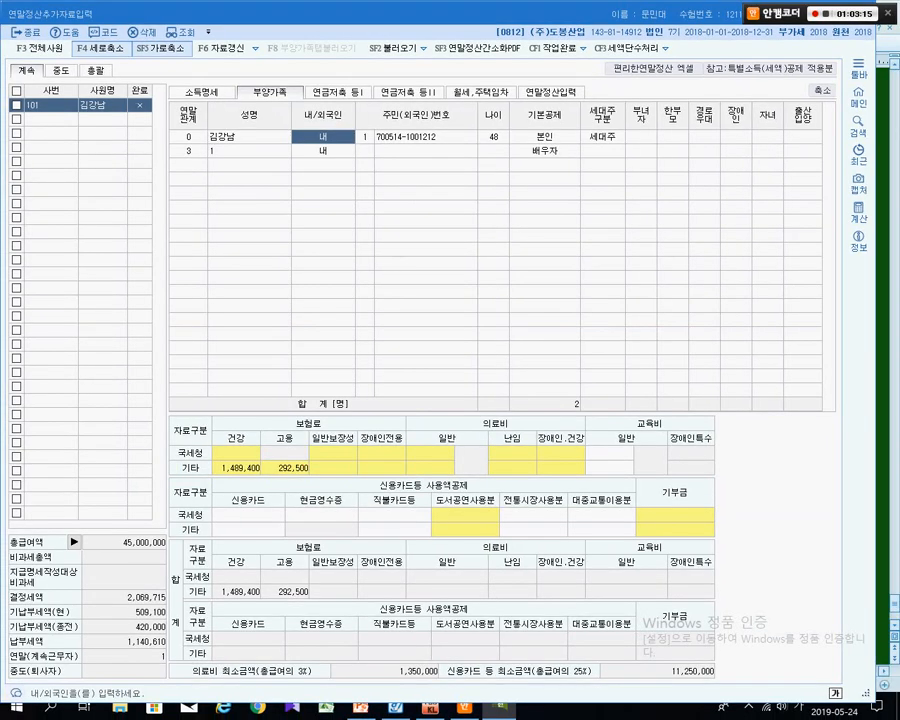
double_click(333, 453)
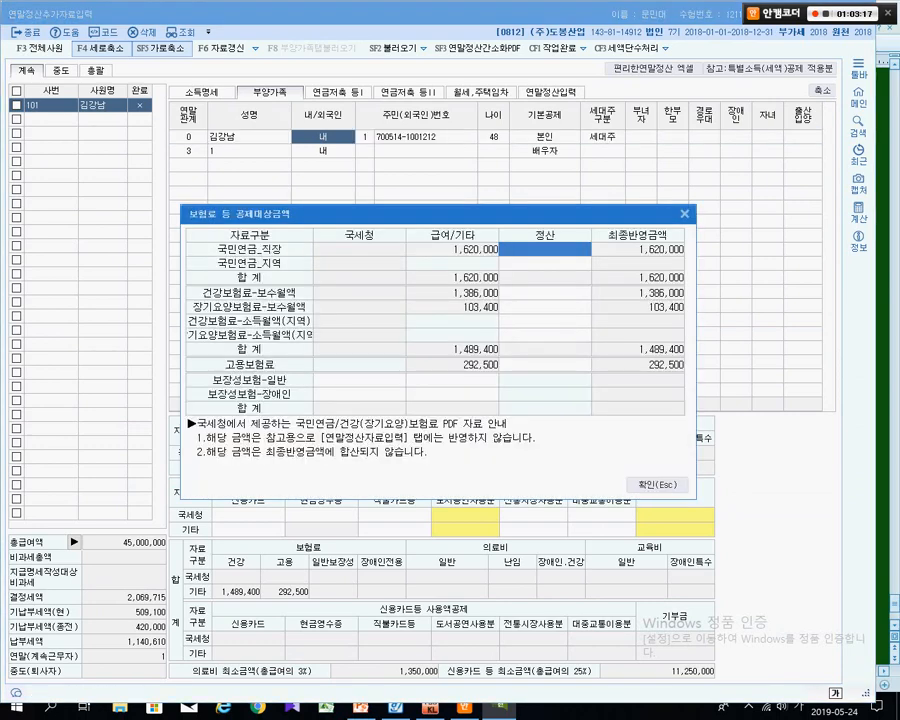
key(alt+Tab)
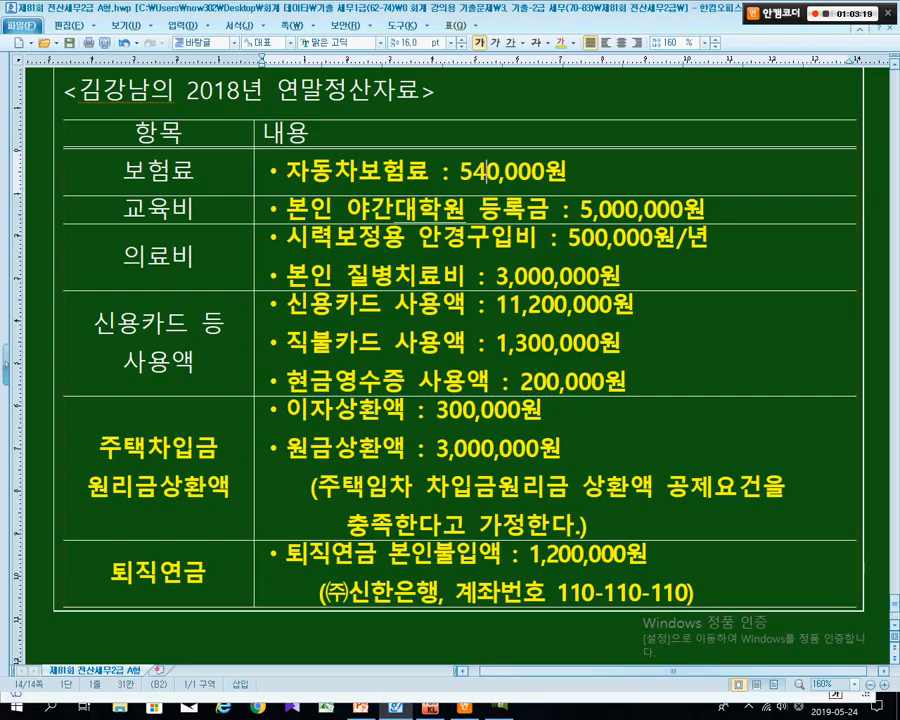
key(alt+Tab)
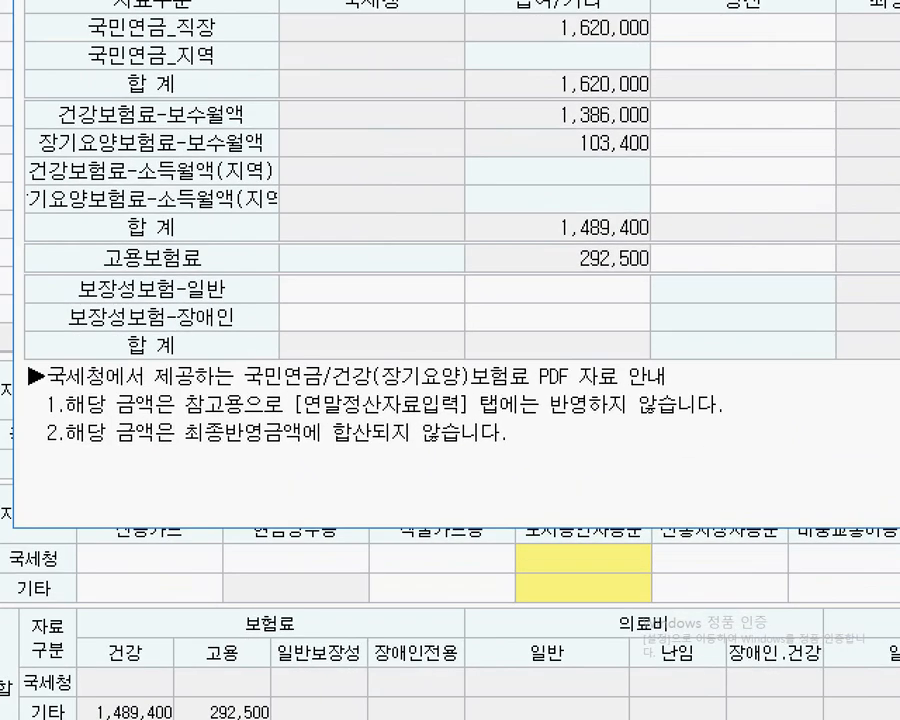
Box the 보장성보험 rows in 보험료 등 공제대상금액, strike out 보장성보험-장애인, and mark the two entry cells of 보장성보험-일반.
drag(50, 266, 690, 374)
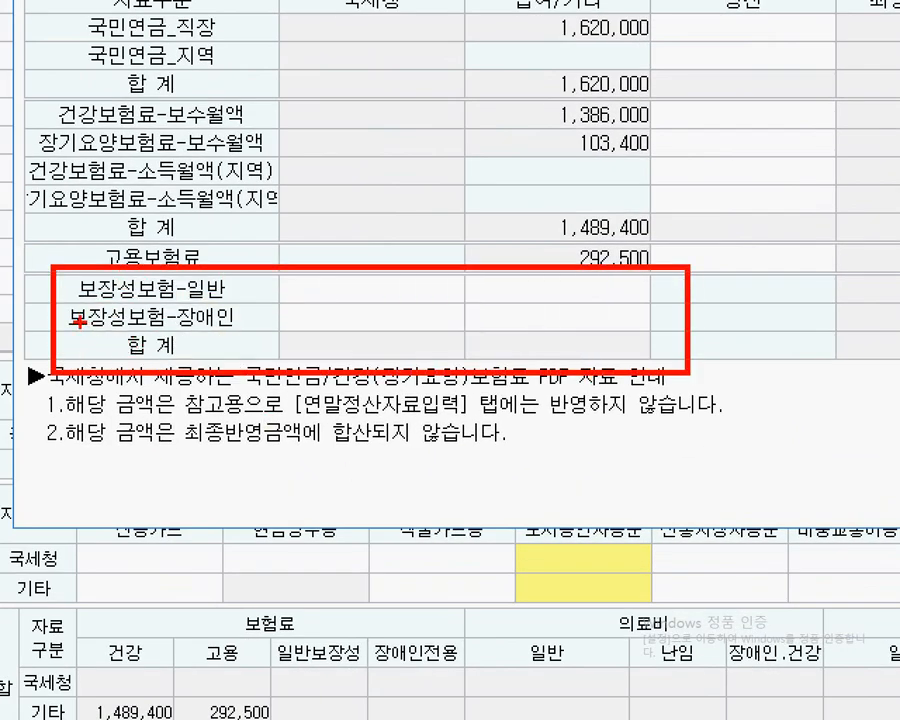
drag(137, 323, 606, 319)
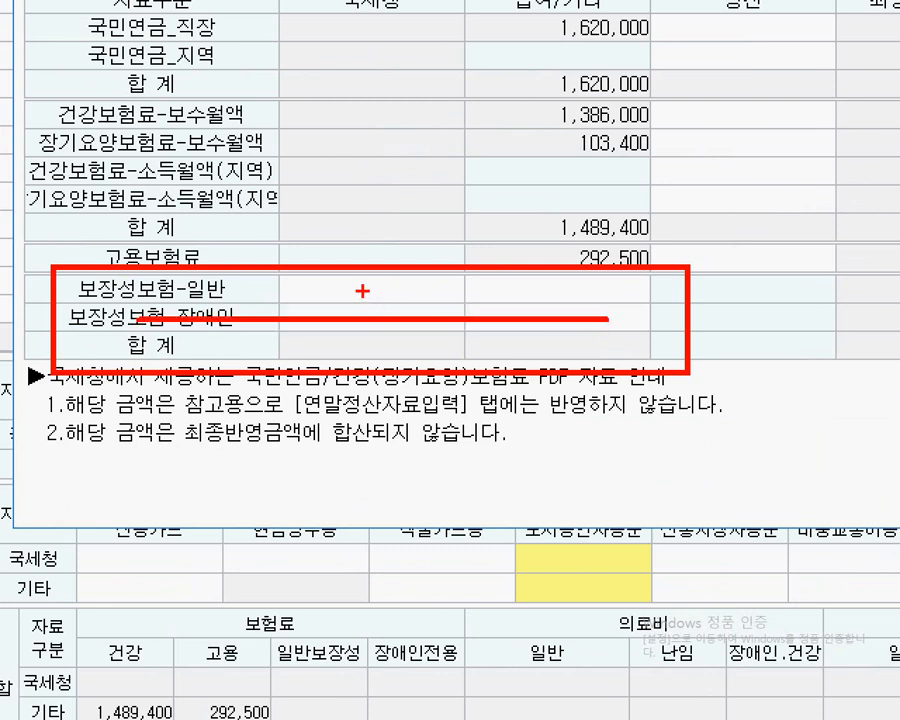
mouse_move(362, 264)
mouse_down()
mouse_move(398, 268)
mouse_move(376, 294)
mouse_up()
drag(527, 265, 524, 290)
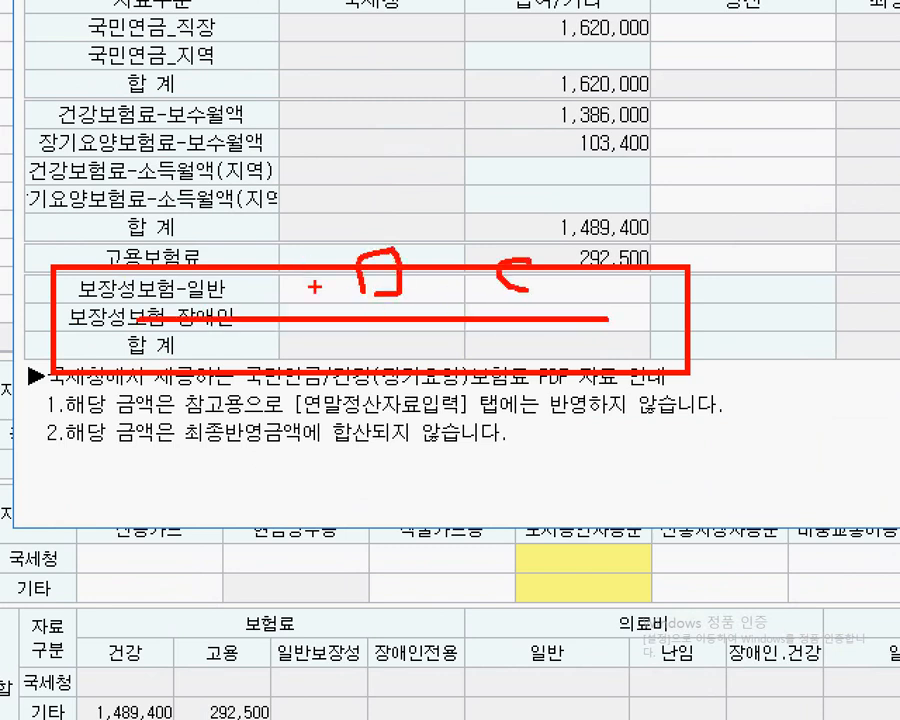
drag(321, 288, 322, 177)
key(Escape)
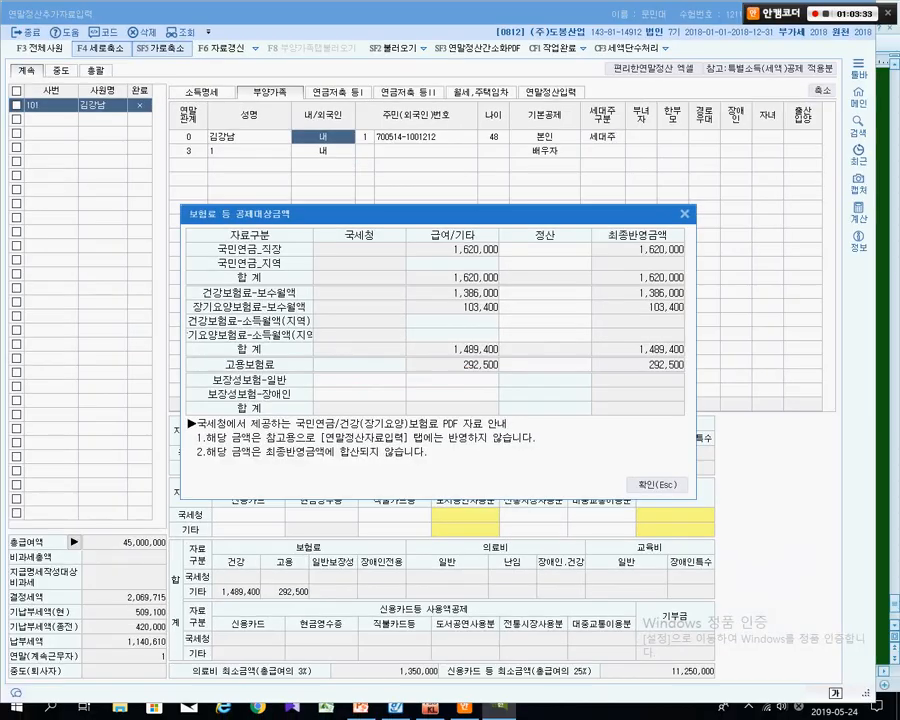
Mark the 국세청 column and the 보장성보험-일반 row, enter 540,000 as its 국세청 amount, and close the deduction amounts.
key(ctrl+1)
click(366, 378)
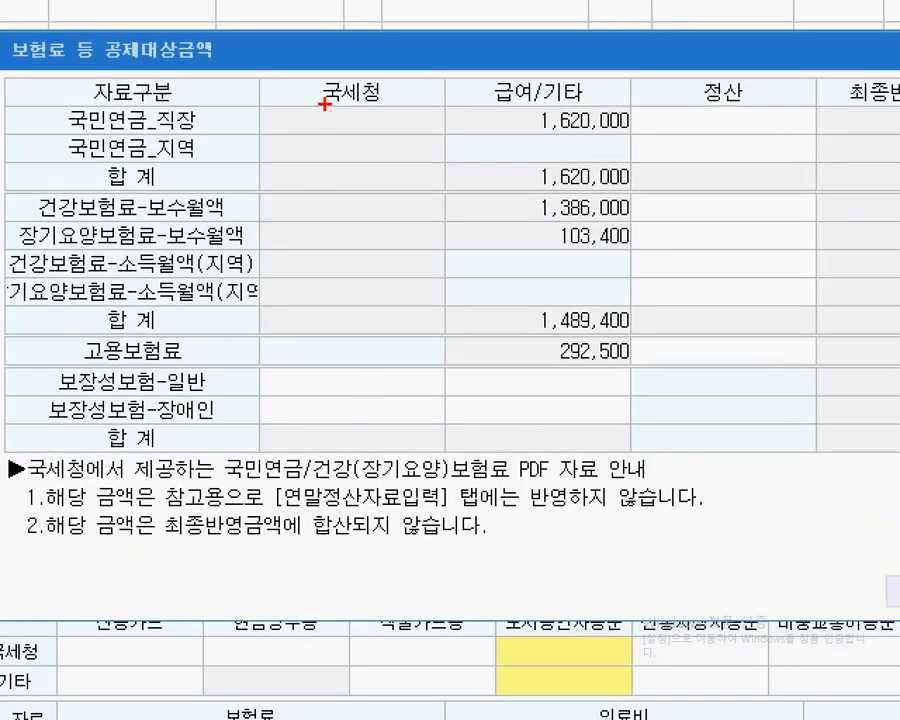
mouse_move(273, 64)
mouse_down()
mouse_move(454, 378)
mouse_move(428, 462)
mouse_up()
mouse_move(36, 363)
mouse_down()
mouse_move(224, 382)
mouse_move(228, 402)
mouse_up()
drag(310, 385, 345, 540)
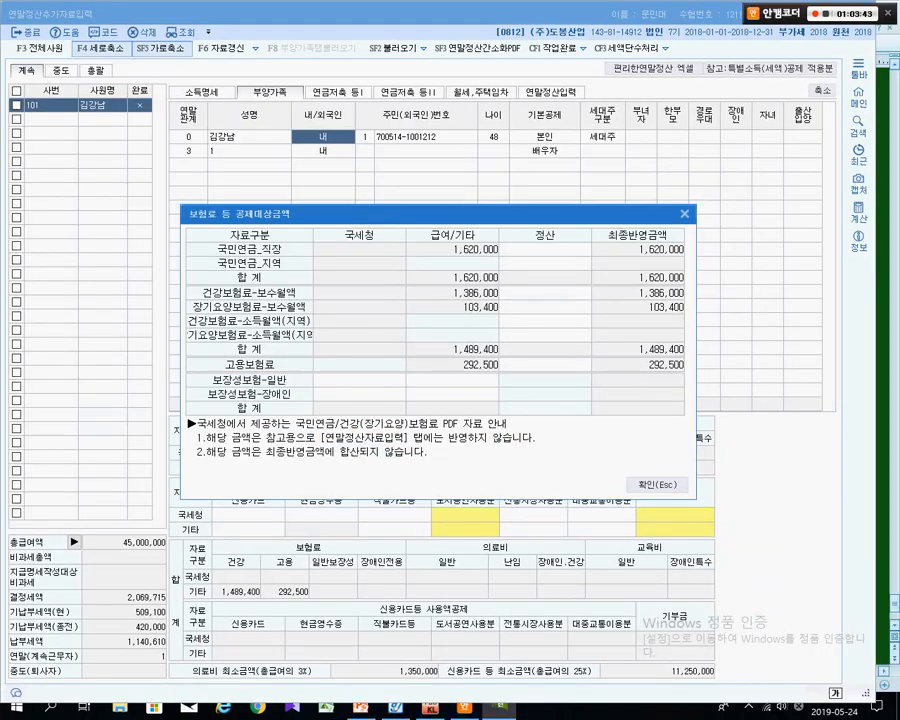
text(5400000)
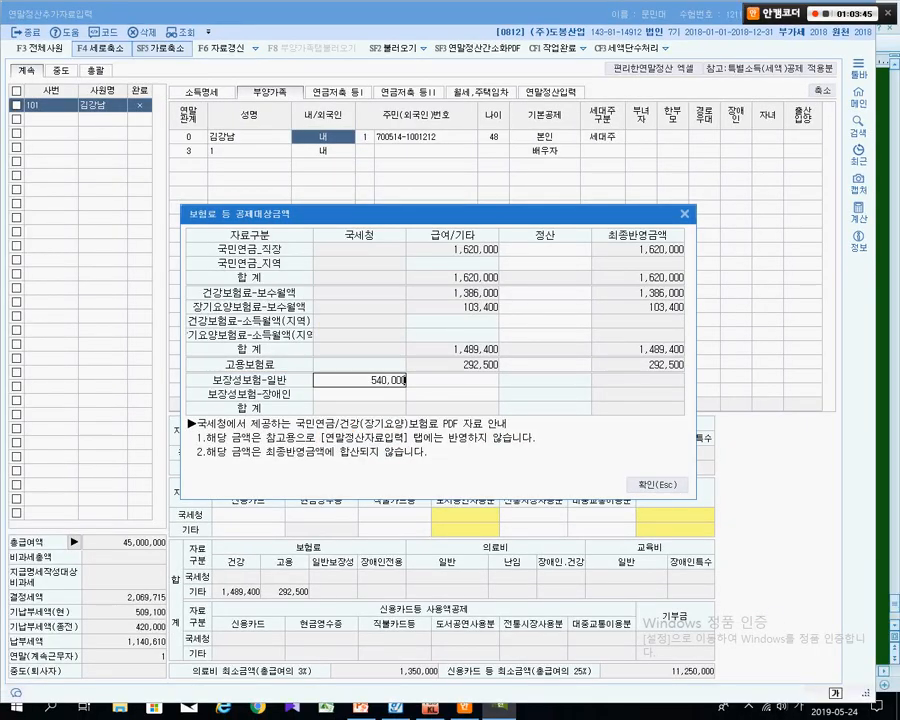
key(Return)
key(Escape)
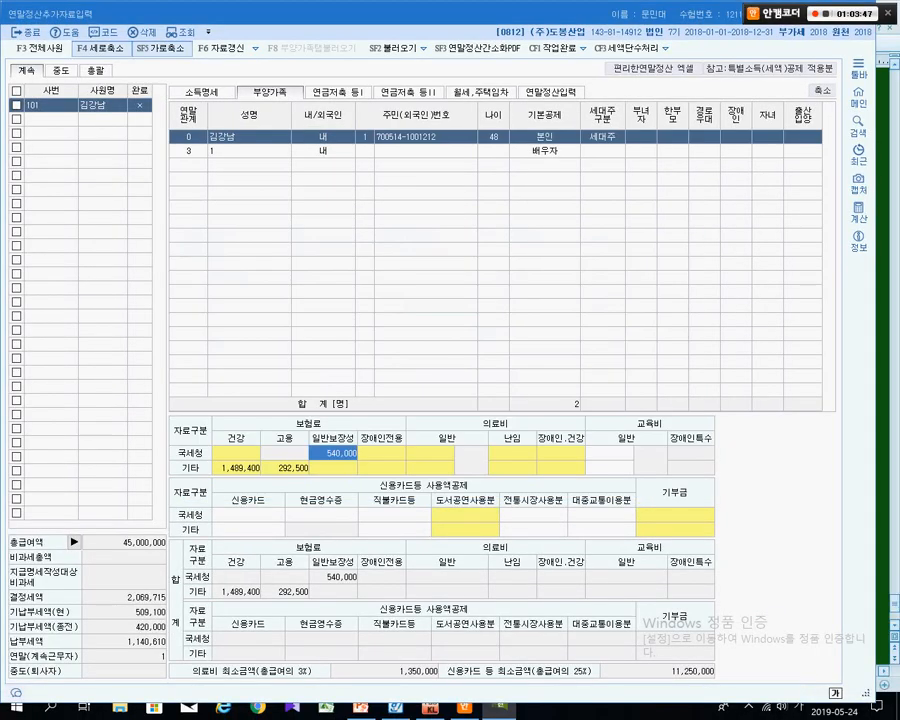
Check the 의료비 items in the exam document, box the 의료비 section in 부양가족, and strike out its 난임 and 장애인.건강 columns.
key(alt+Tab)
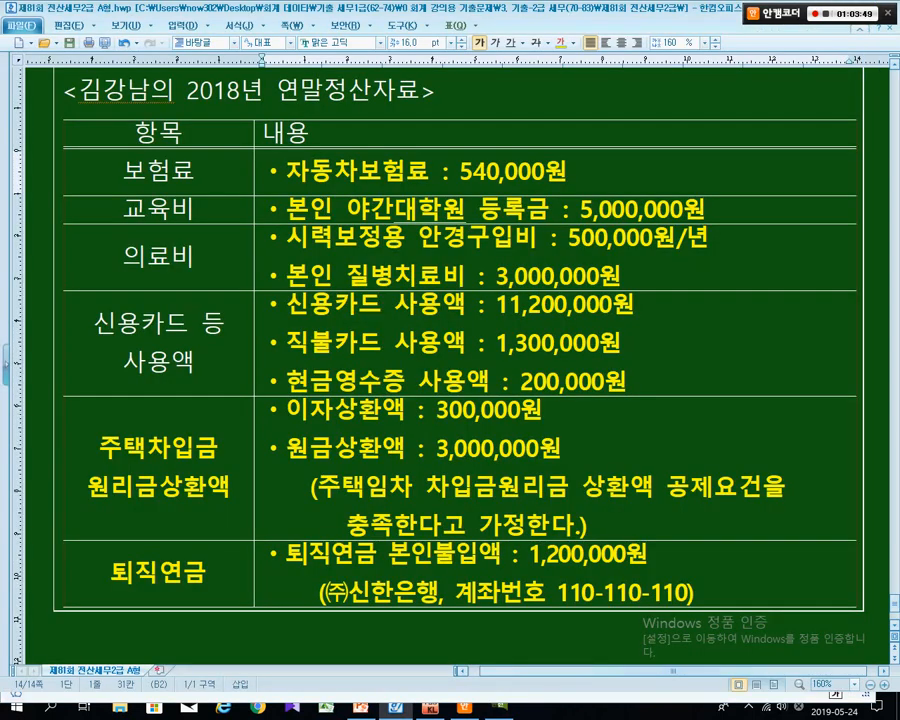
click(371, 275)
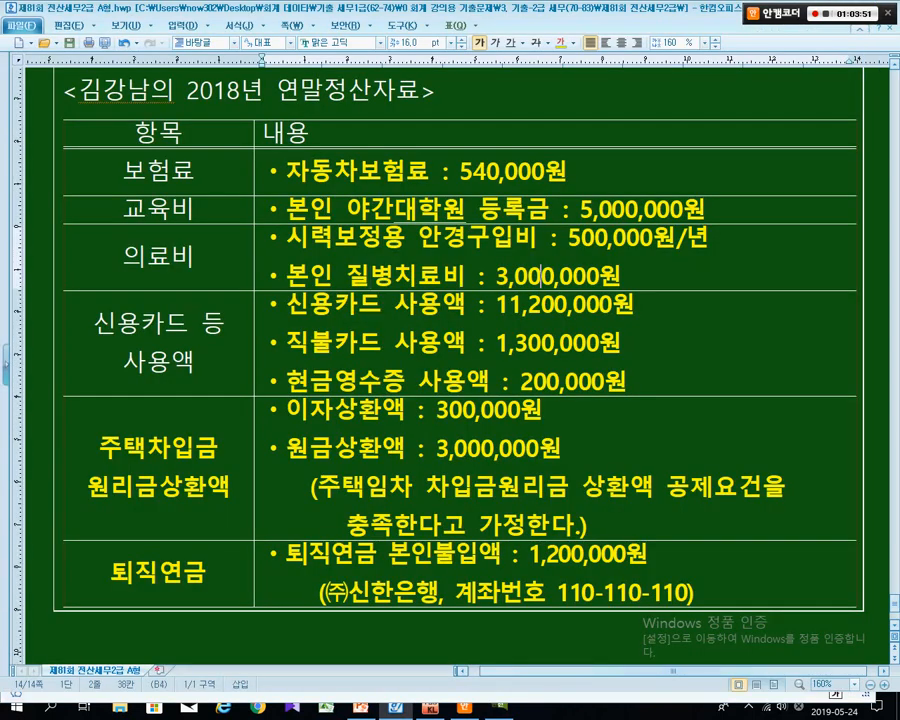
key(Up)
key(alt+Tab)
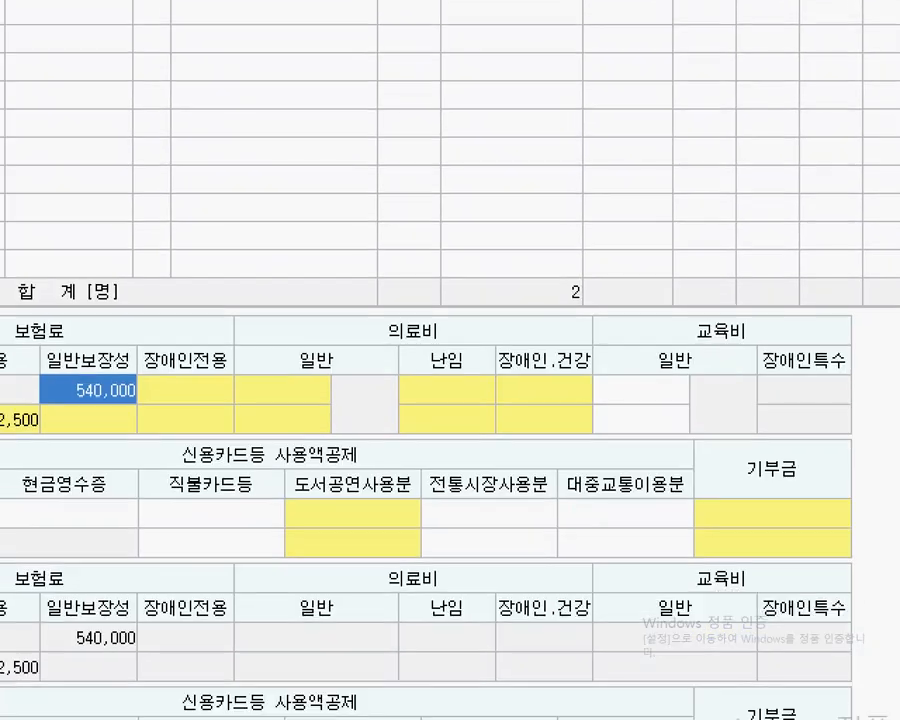
click(496, 454)
drag(211, 298, 690, 464)
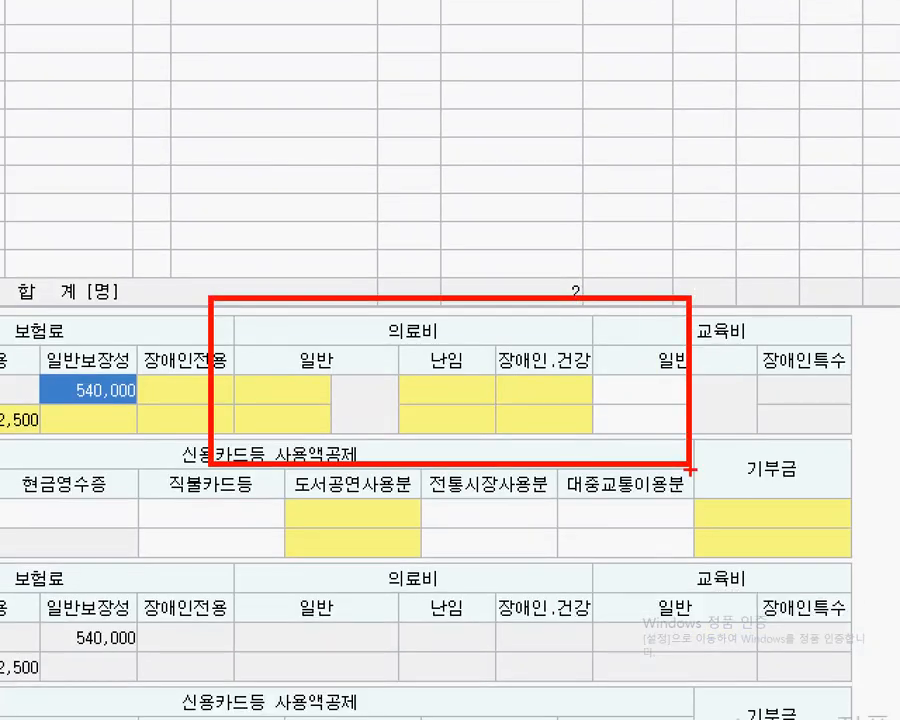
drag(479, 322, 427, 438)
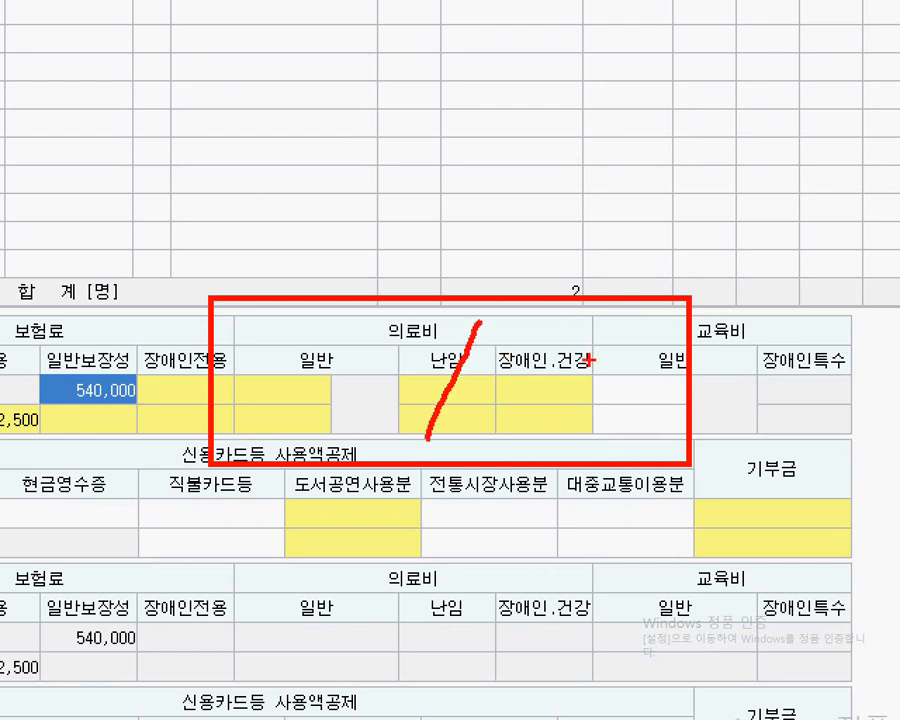
drag(572, 314, 535, 432)
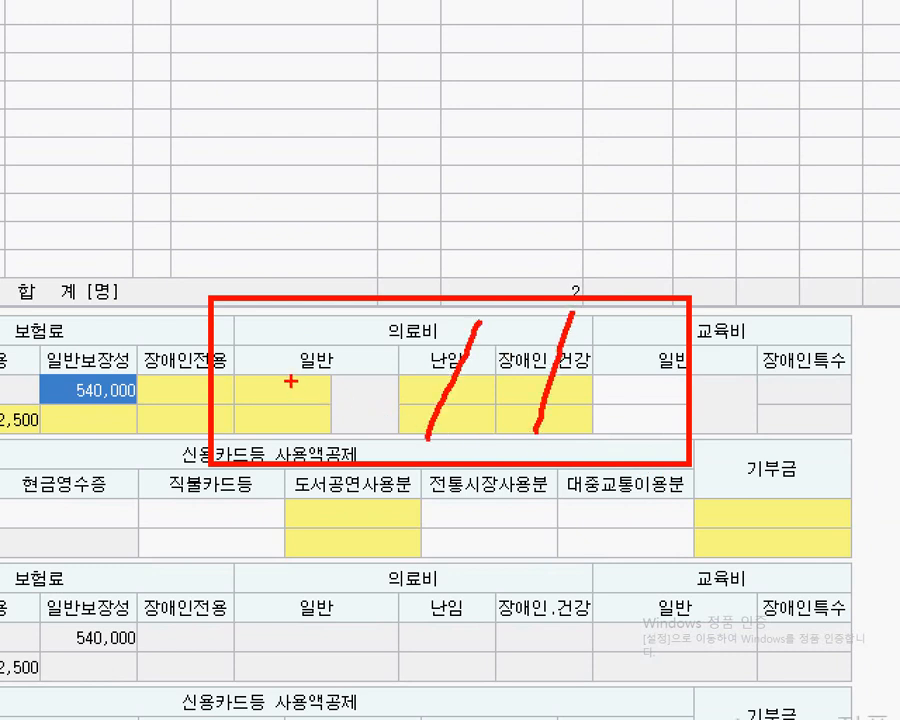
drag(290, 382, 215, 256)
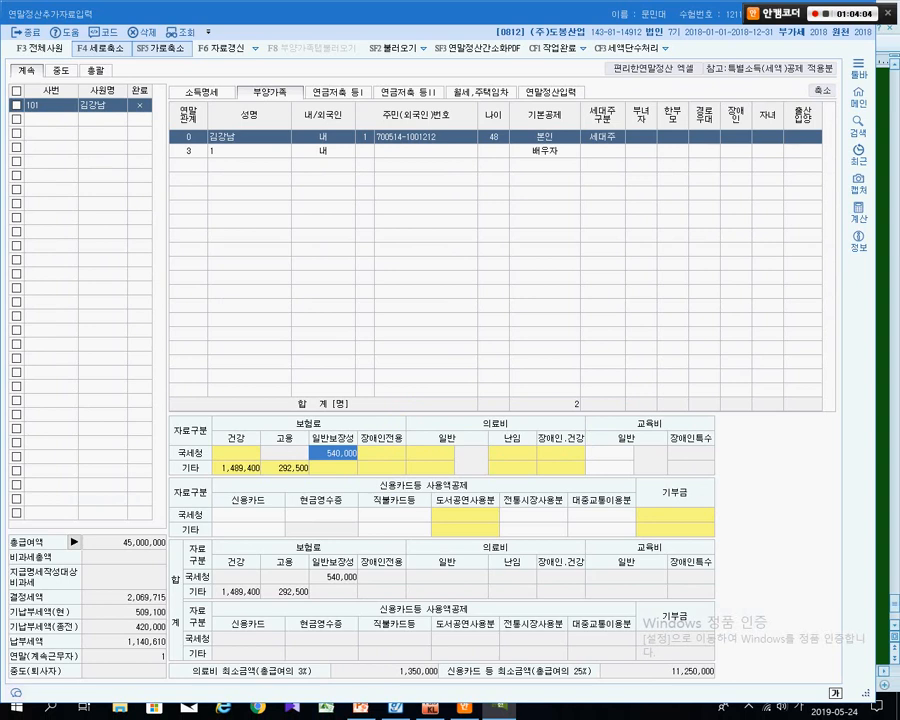
Open 의료비지급명세서 from the 국세청 일반 의료비 cell, and add a row with evidence code 국세청장 for the family member 본인.
double_click(430, 453)
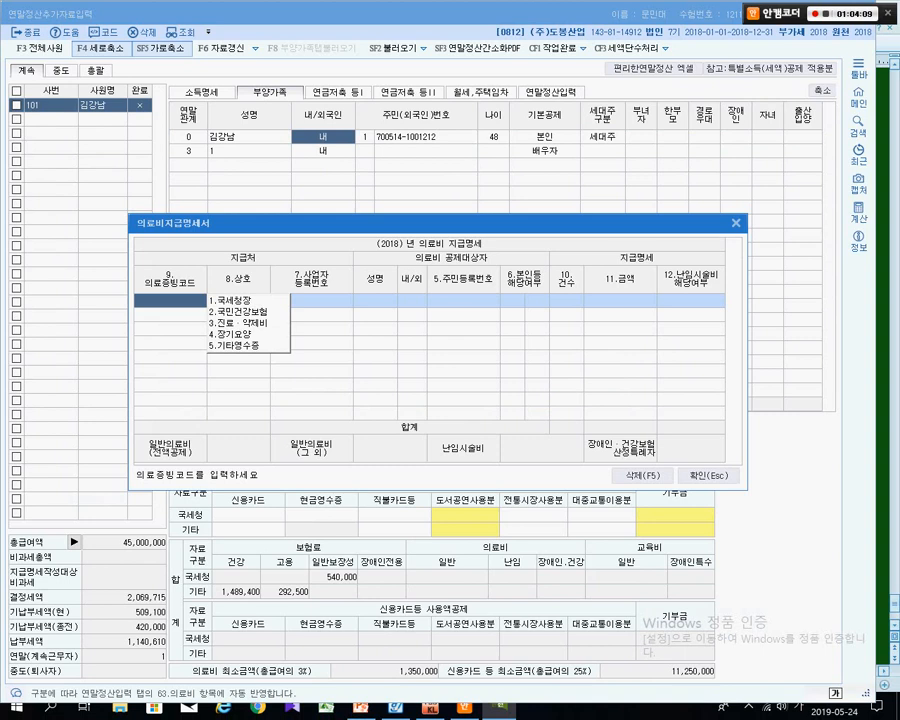
text(1)
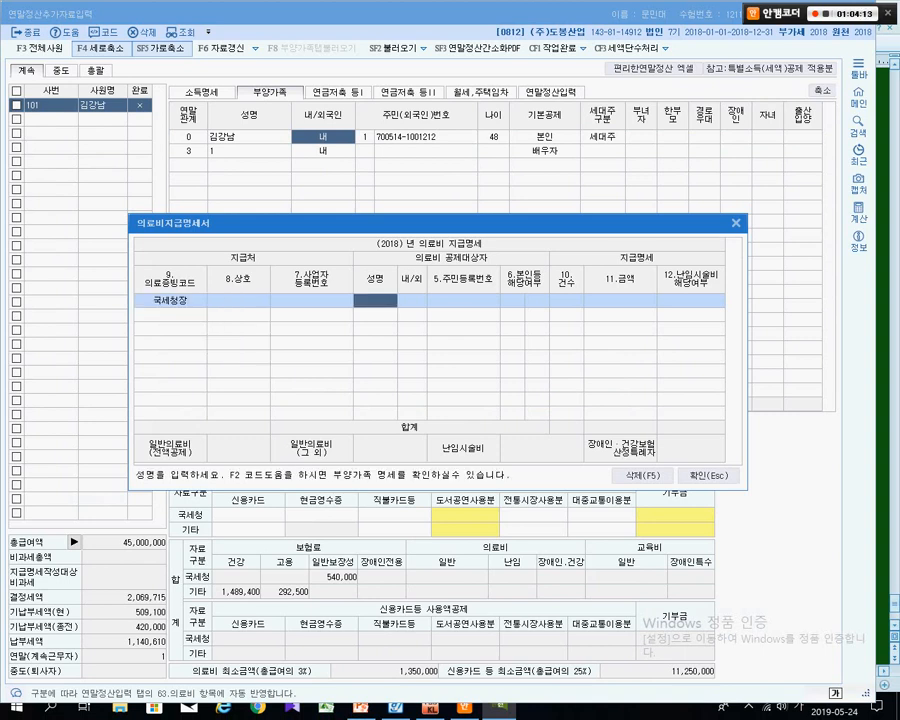
key(F2)
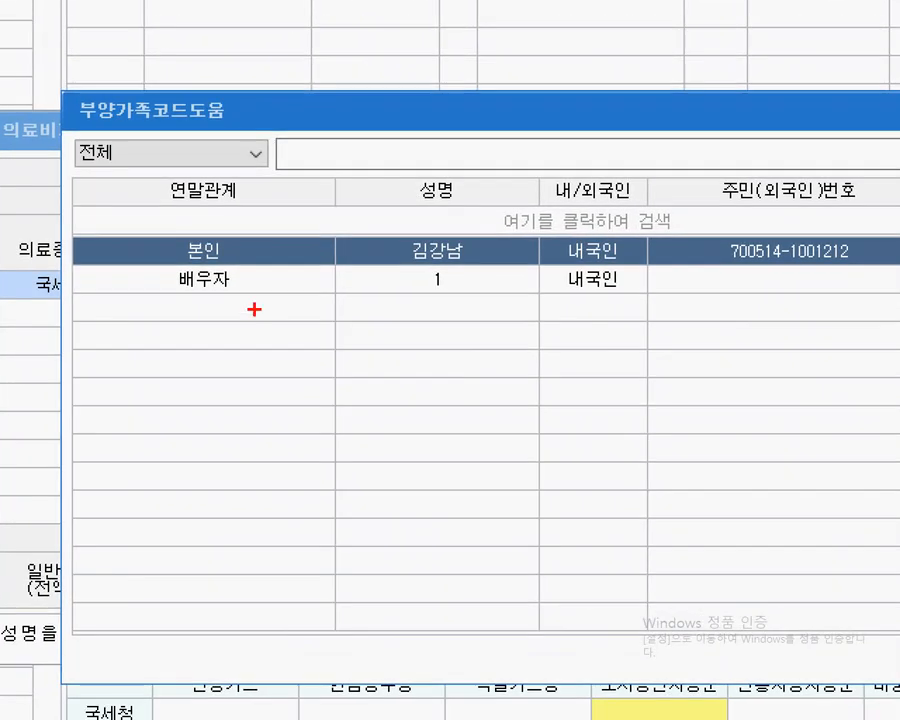
drag(183, 277, 588, 278)
mouse_move(467, 253)
mouse_down()
mouse_move(444, 275)
mouse_move(492, 290)
mouse_move(468, 307)
mouse_up()
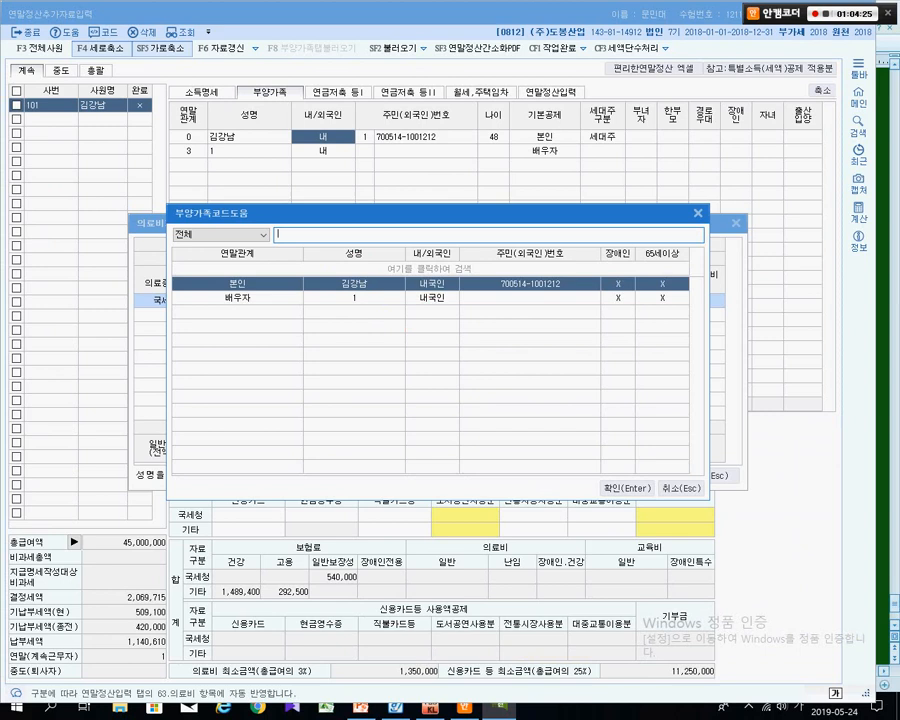
key(Return)
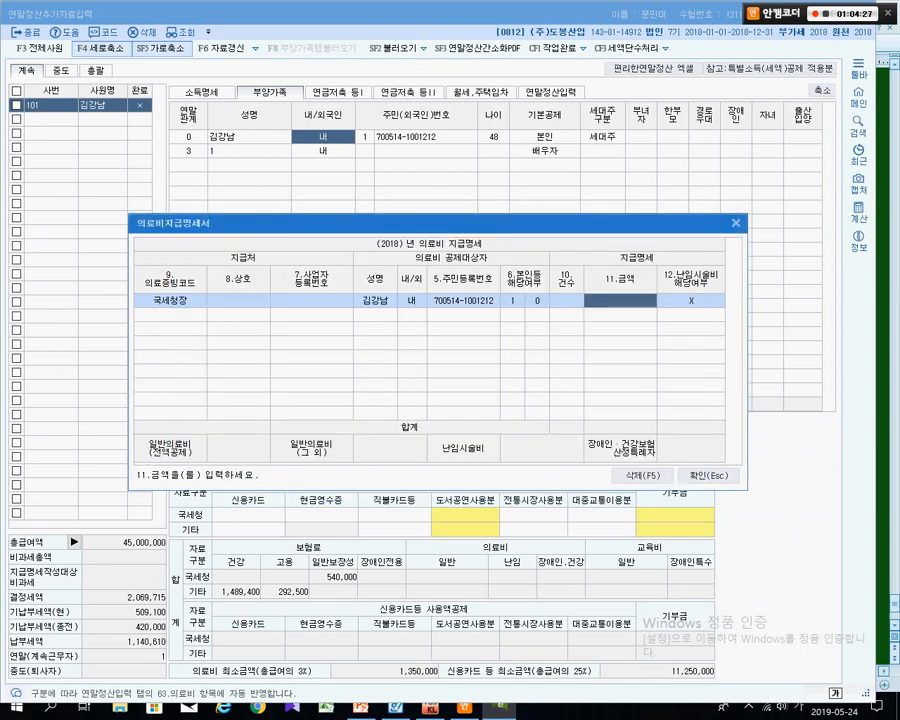
Enter 3,500,000 as the medical expense amount for 본인, keep 난임시술비 as X, close the statement, and mark the 일반 의료비 entry.
key(alt+Tab)
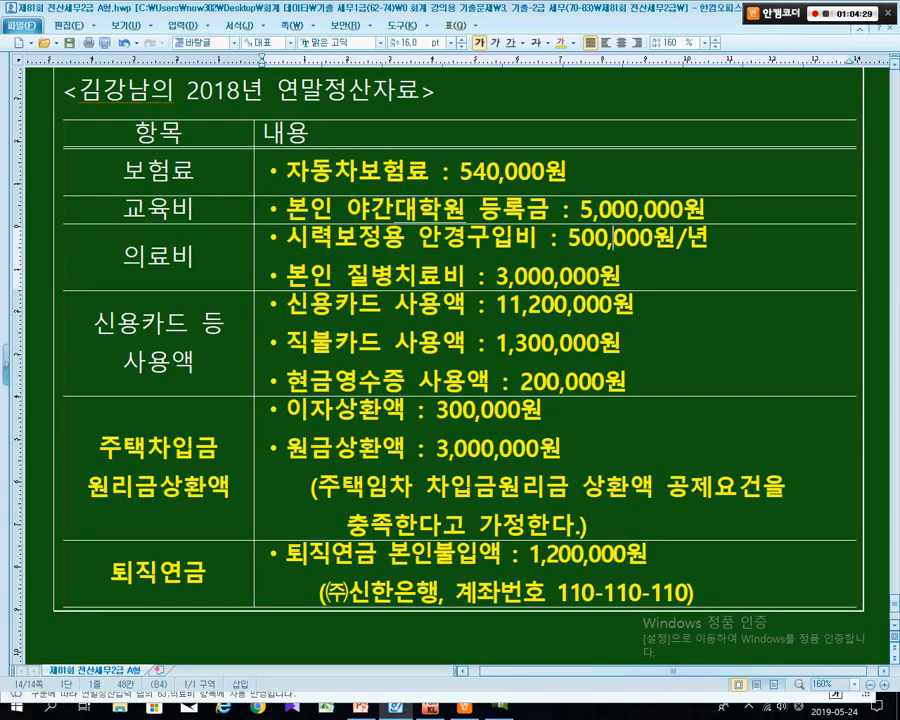
key(alt+Tab)
text(3,5)
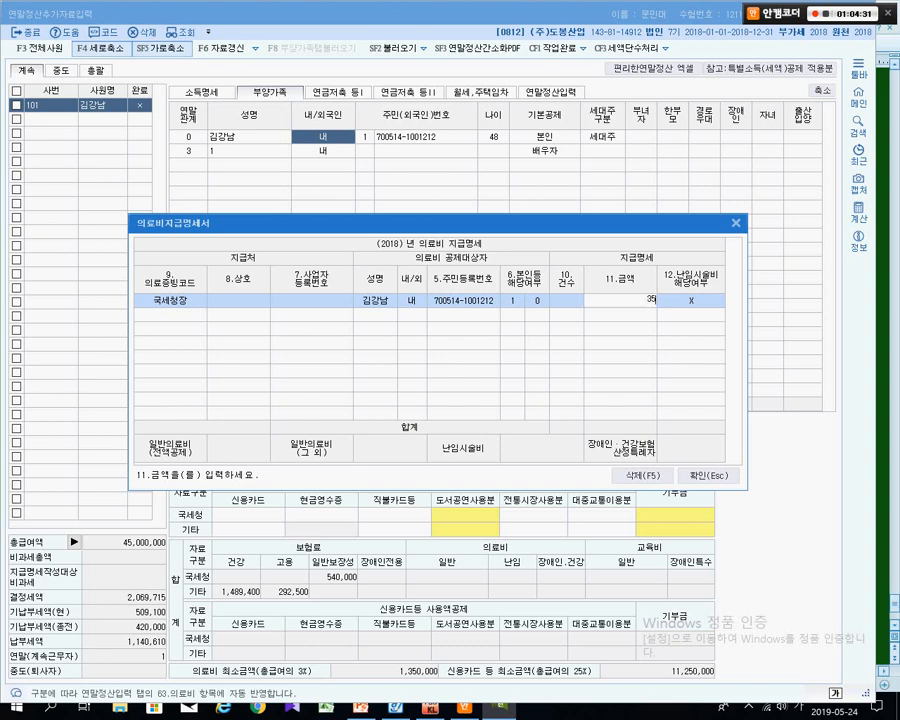
text(00,000)
key(Return)
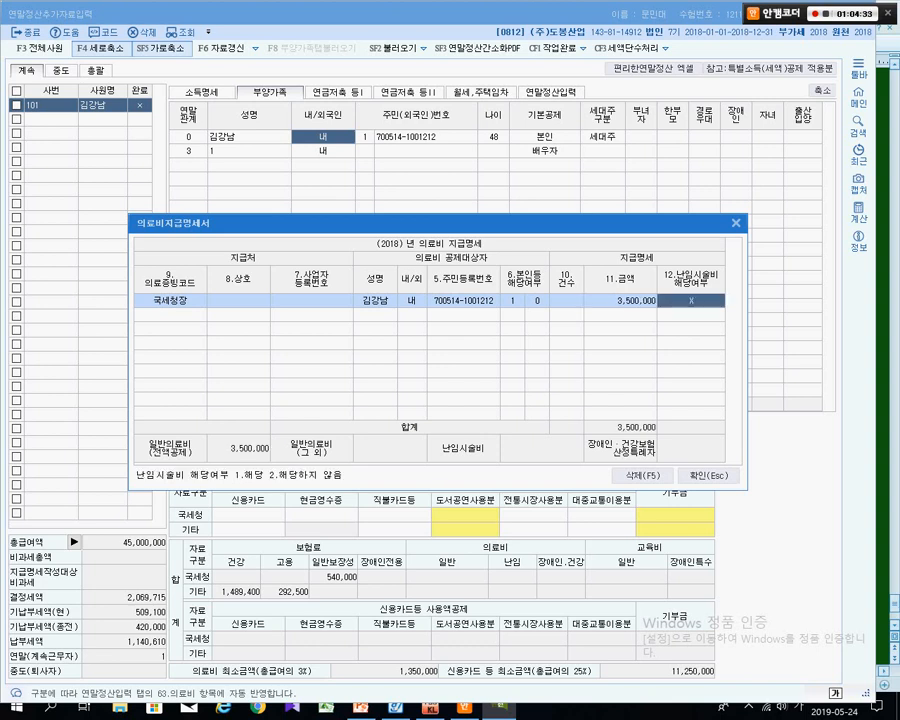
key(Return)
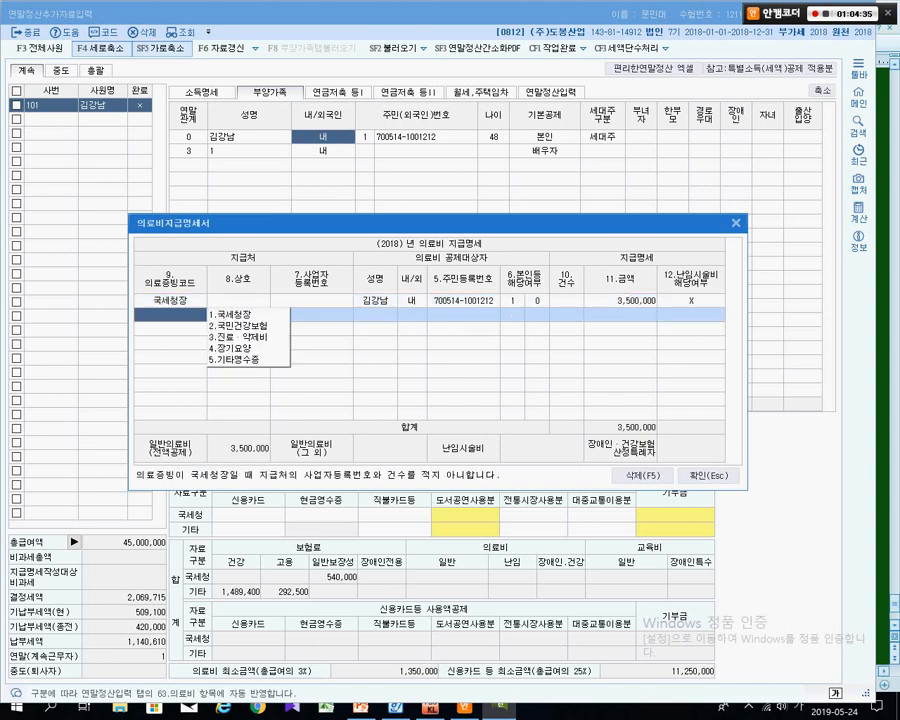
key(Escape)
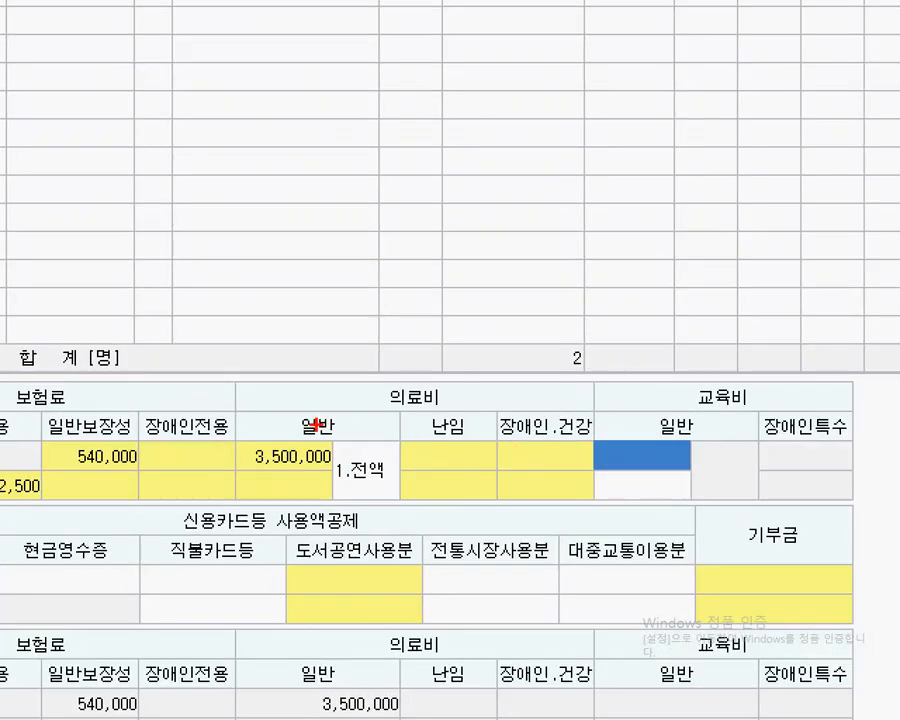
mouse_move(232, 352)
mouse_down()
mouse_move(392, 386)
mouse_move(365, 524)
mouse_move(365, 490)
mouse_up()
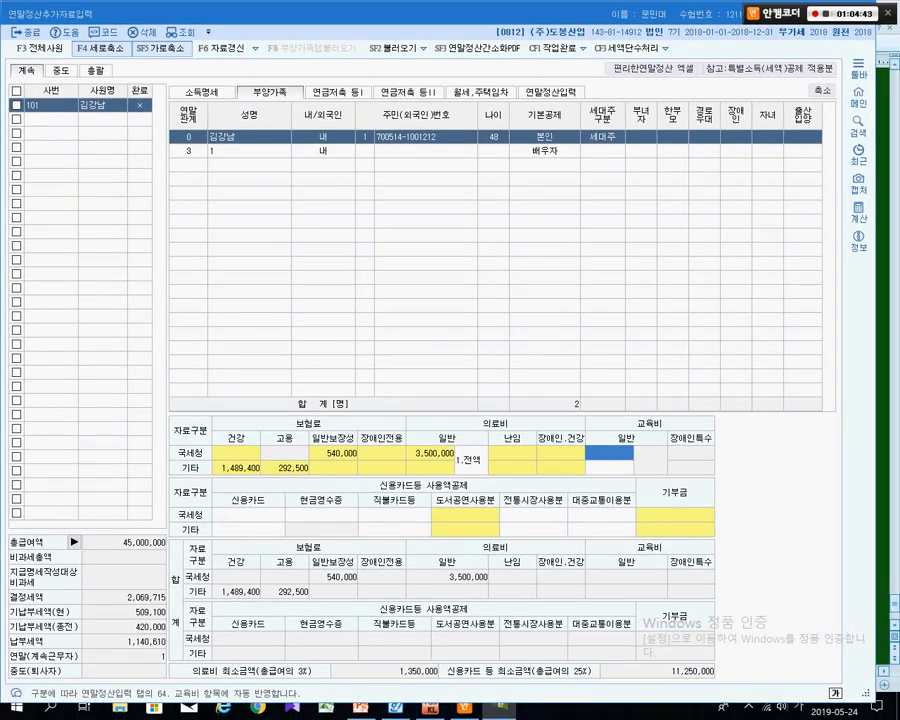
Check the 신용카드 등 사용액 items in the exam document, and box the 신용카드등 사용액공제 table in 부양가족.
key(alt+Tab)
click(632, 305)
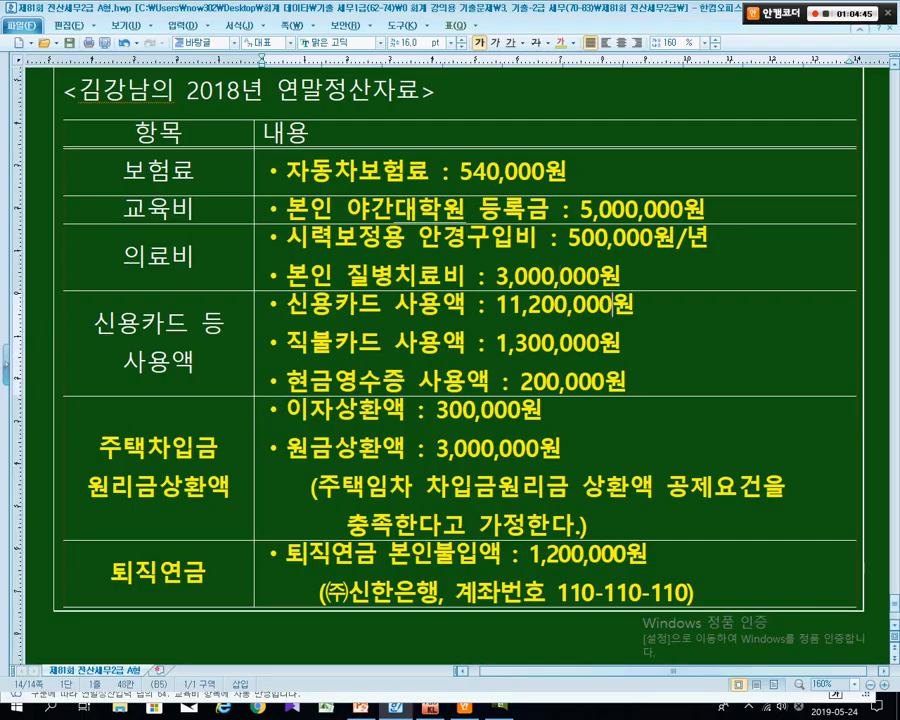
drag(200, 342, 556, 342)
key(Escape)
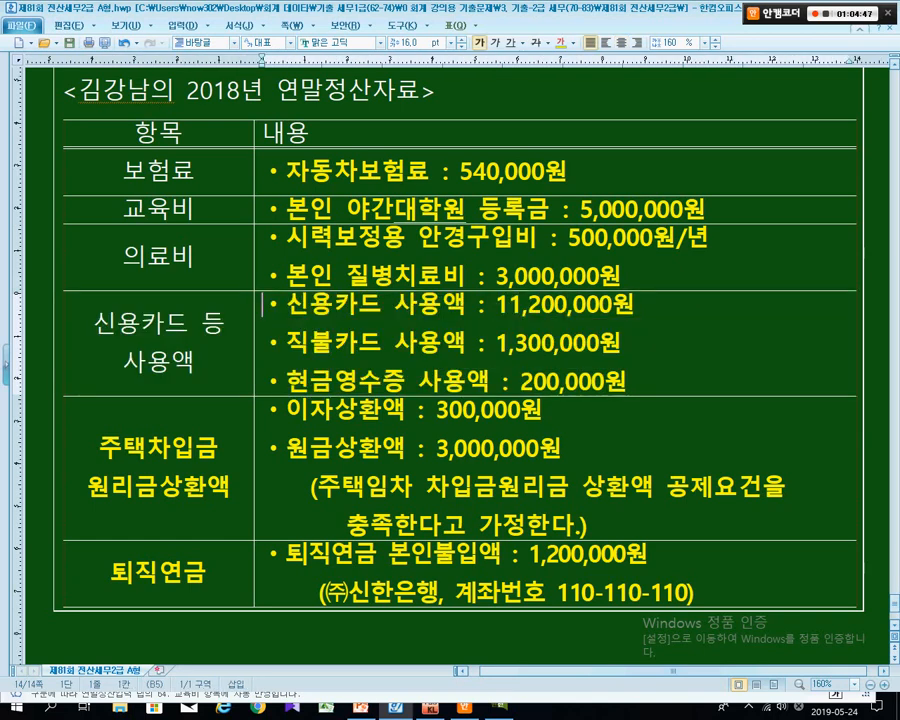
key(alt+Tab)
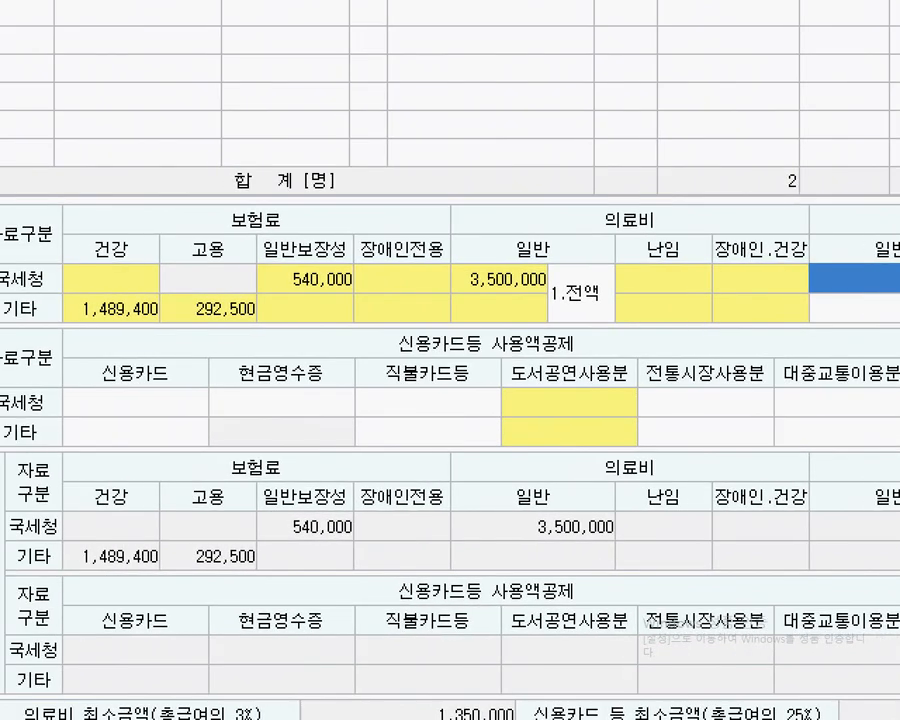
click(372, 624)
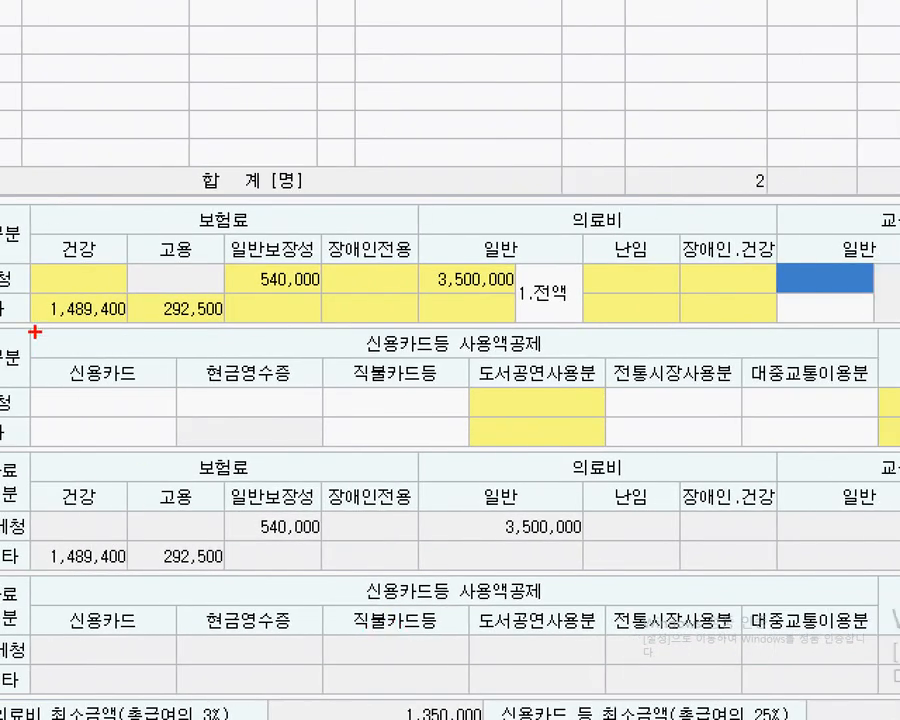
mouse_move(33, 327)
mouse_down()
mouse_move(576, 407)
mouse_move(838, 378)
mouse_move(878, 386)
mouse_move(878, 376)
mouse_move(897, 417)
mouse_up()
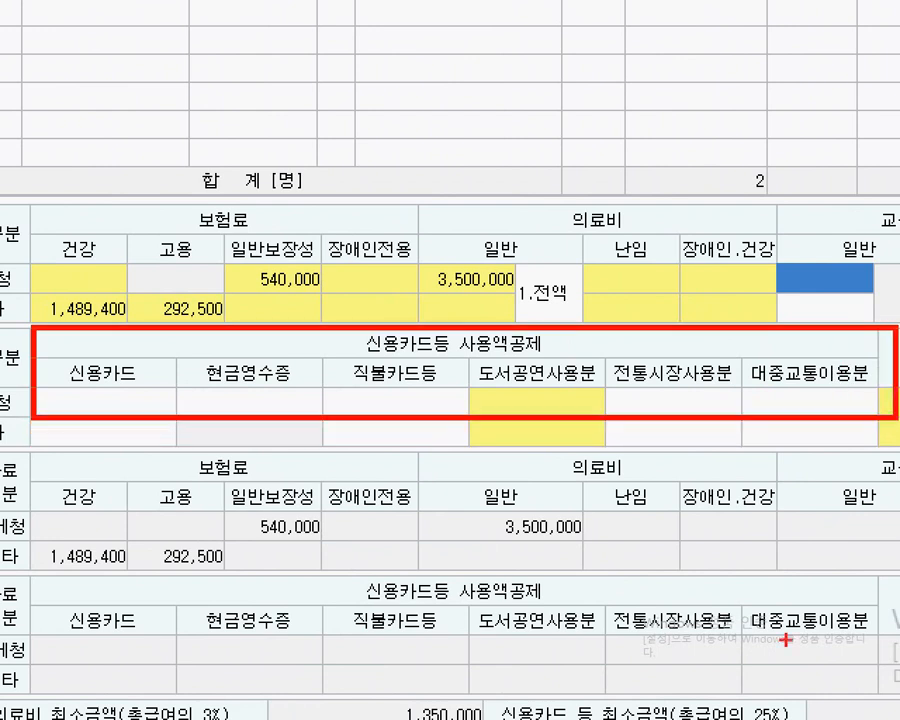
Circle the 신용카드, 현금영수증 and 직불카드등 columns of the 신용카드등 사용액공제 table, and mark the 도서공연, 전통시장 and 대중교통 columns.
mouse_move(145, 350)
mouse_down()
mouse_move(92, 392)
mouse_move(155, 378)
mouse_up()
mouse_move(213, 382)
mouse_down()
mouse_move(234, 407)
mouse_move(278, 392)
mouse_up()
mouse_move(360, 372)
mouse_down()
mouse_move(410, 380)
mouse_move(415, 398)
mouse_up()
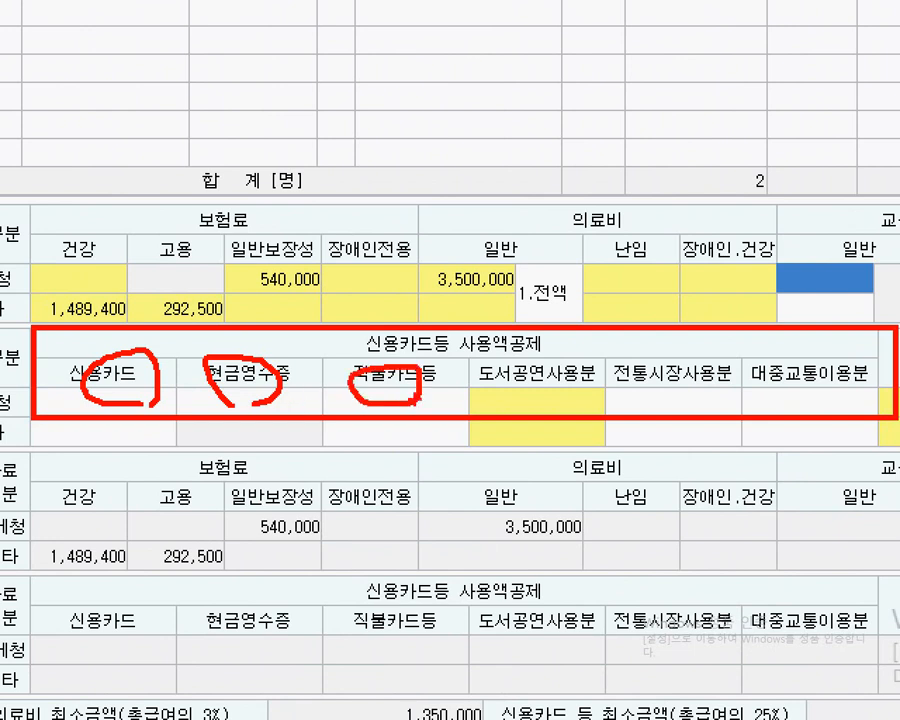
drag(597, 352, 532, 432)
drag(708, 352, 684, 422)
drag(872, 366, 808, 485)
key(Escape)
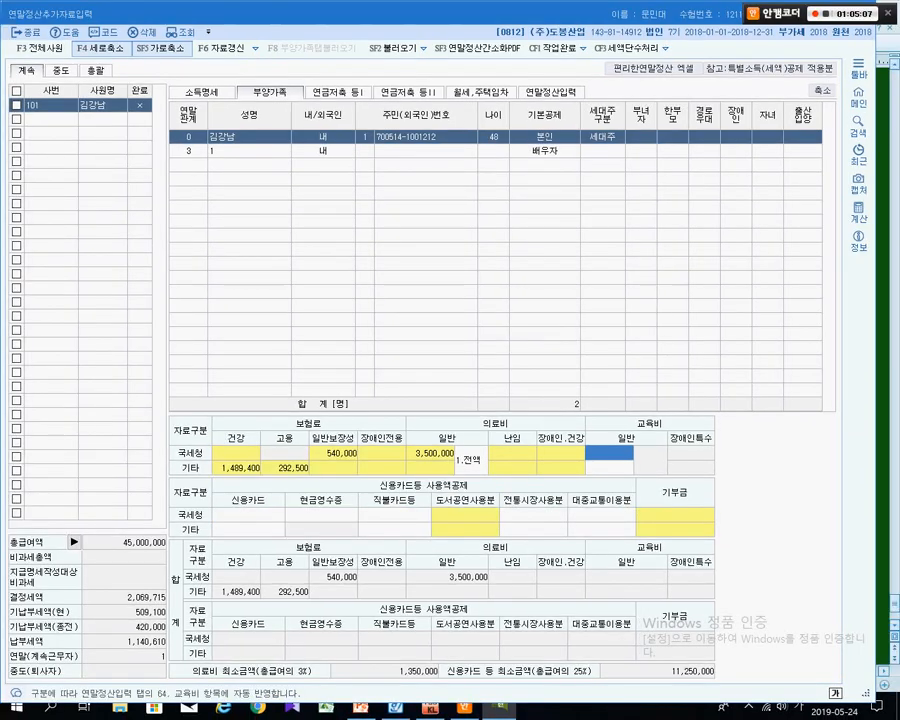
Check the 신용카드 사용액 in the exam document, and enter 11,200,000 as the 국세청 신용카드 amount.
click(248, 515)
key(alt+Tab)
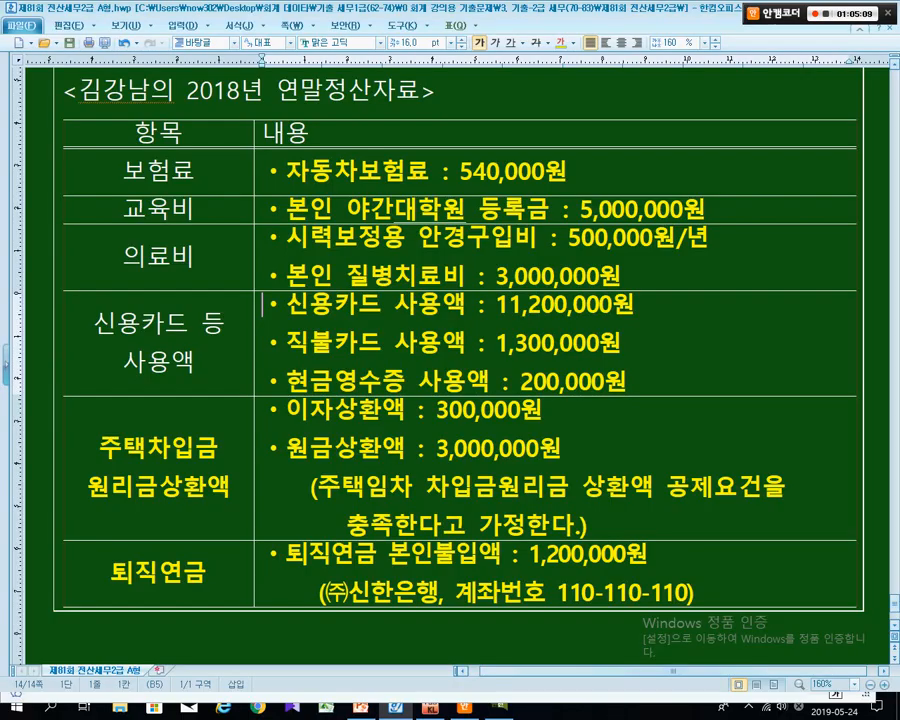
key(alt+Tab)
click(283, 514)
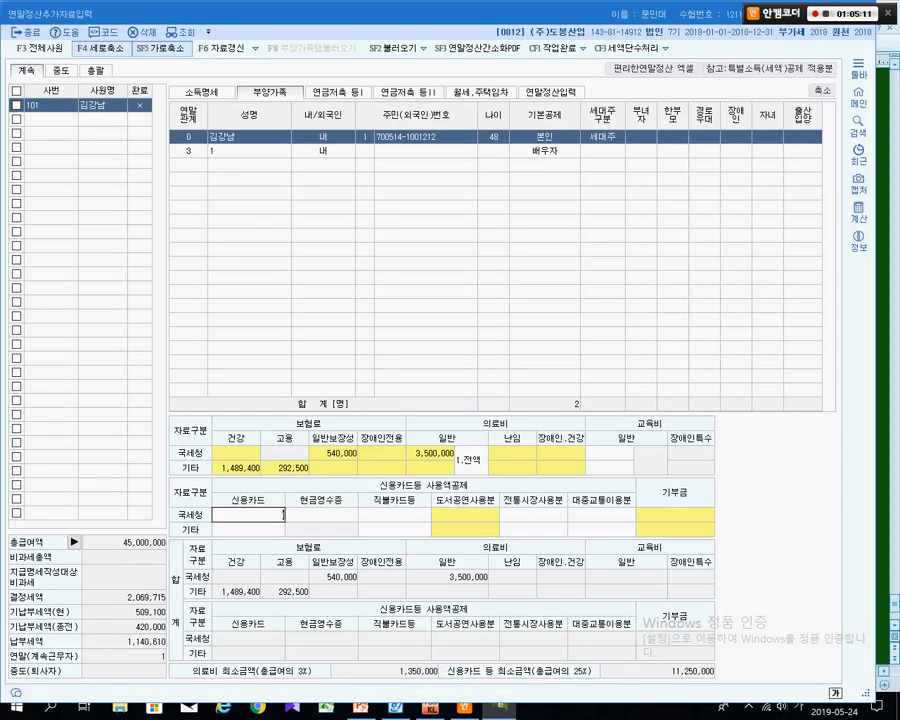
key(Return)
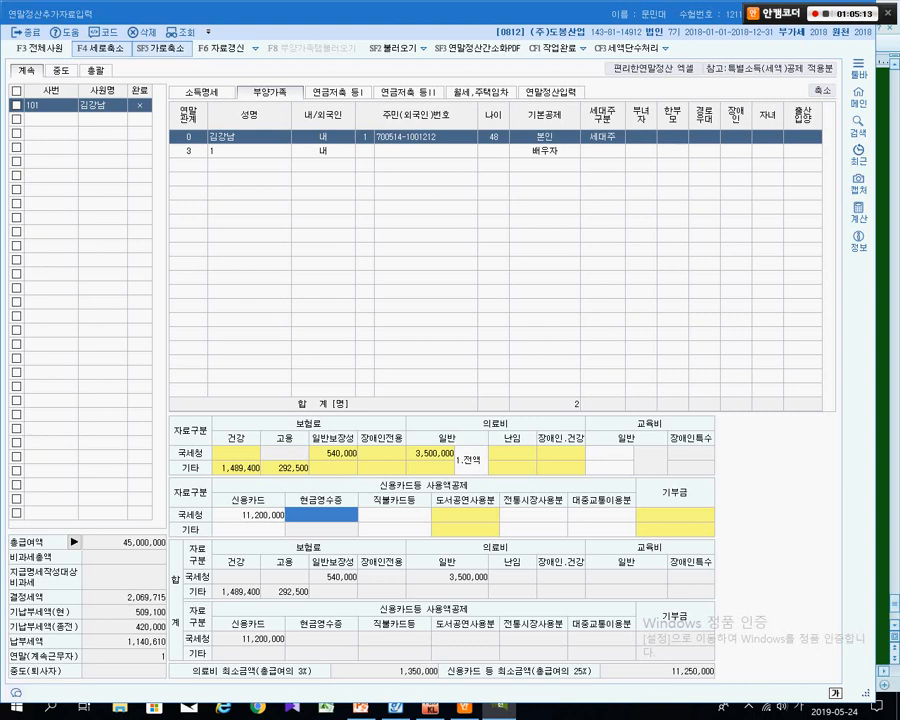
Enter 200,000 for 현금영수증 and 1,300,000 for 직불카드등 in the 국세청 row, checking each amount against the exam document.
key(alt+Tab)
key(alt+Tab)
text(200)
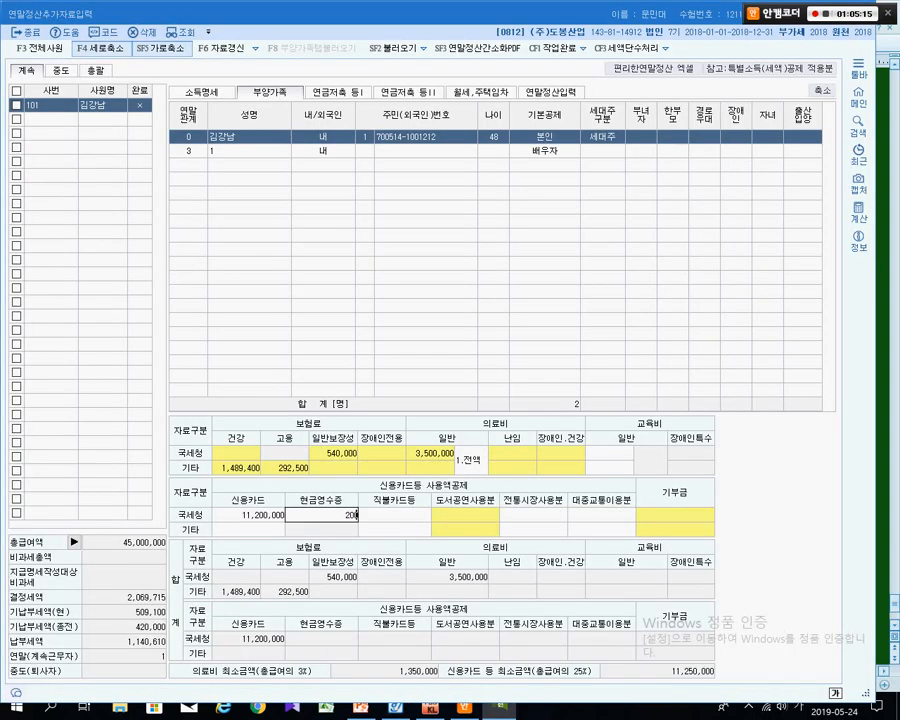
key(Return)
key(alt+Tab)
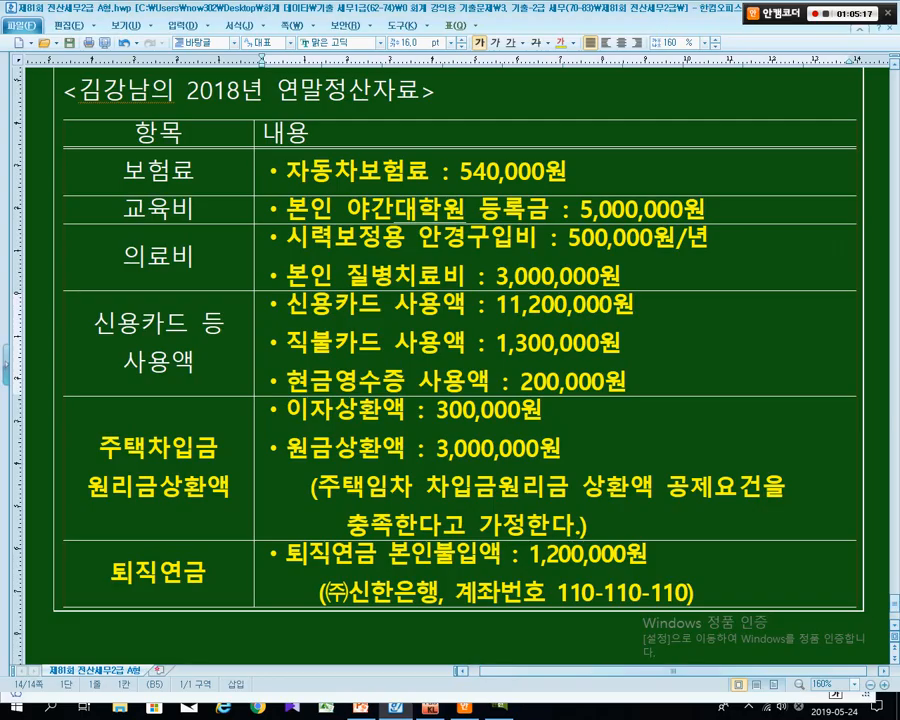
key(alt+Tab)
text(1)
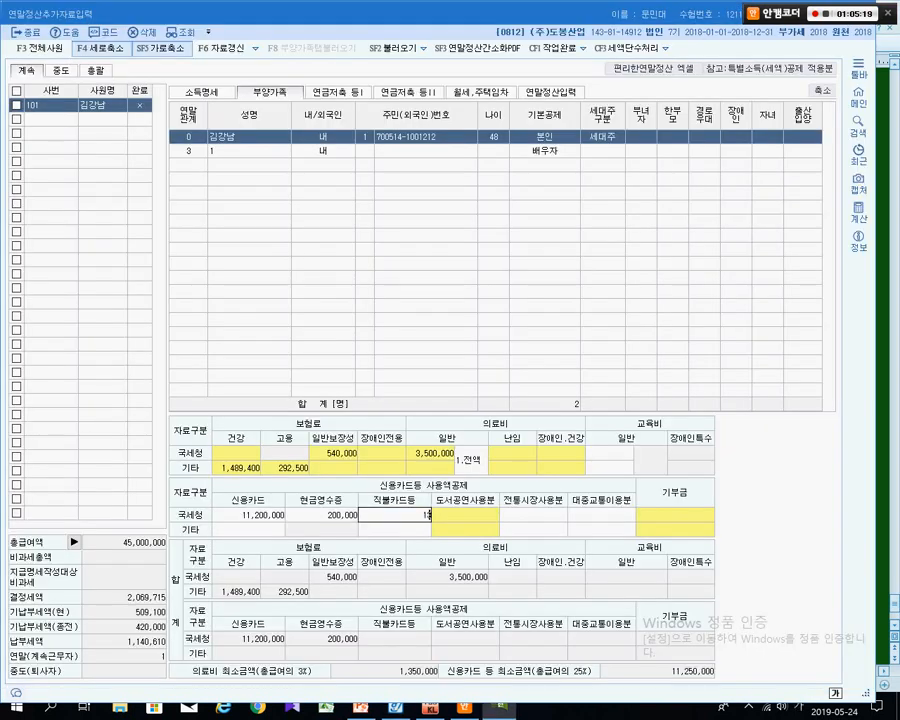
key(Return)
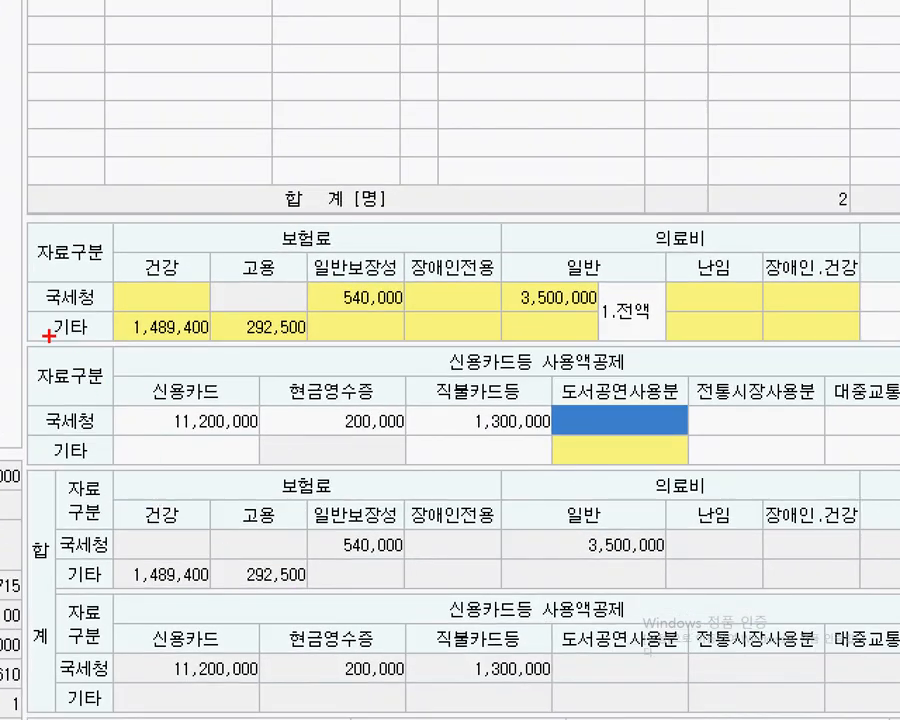
Box the 신용카드등 사용액공제 table and its three entered amounts, and point an arrow at 현금영수증.
mouse_move(44, 338)
mouse_down()
mouse_move(588, 373)
mouse_move(897, 460)
mouse_up()
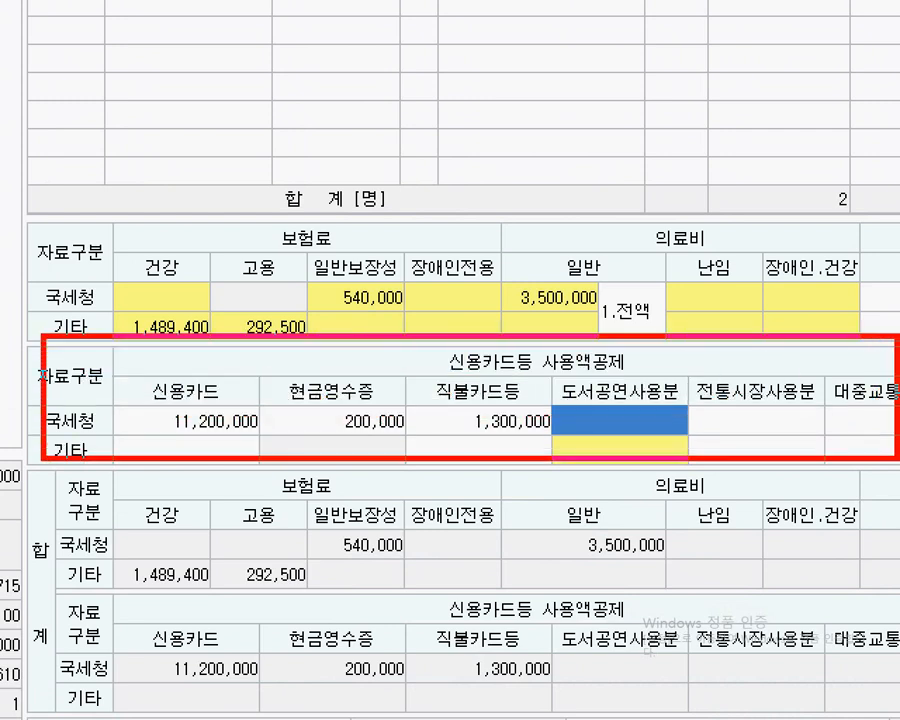
drag(104, 362, 557, 446)
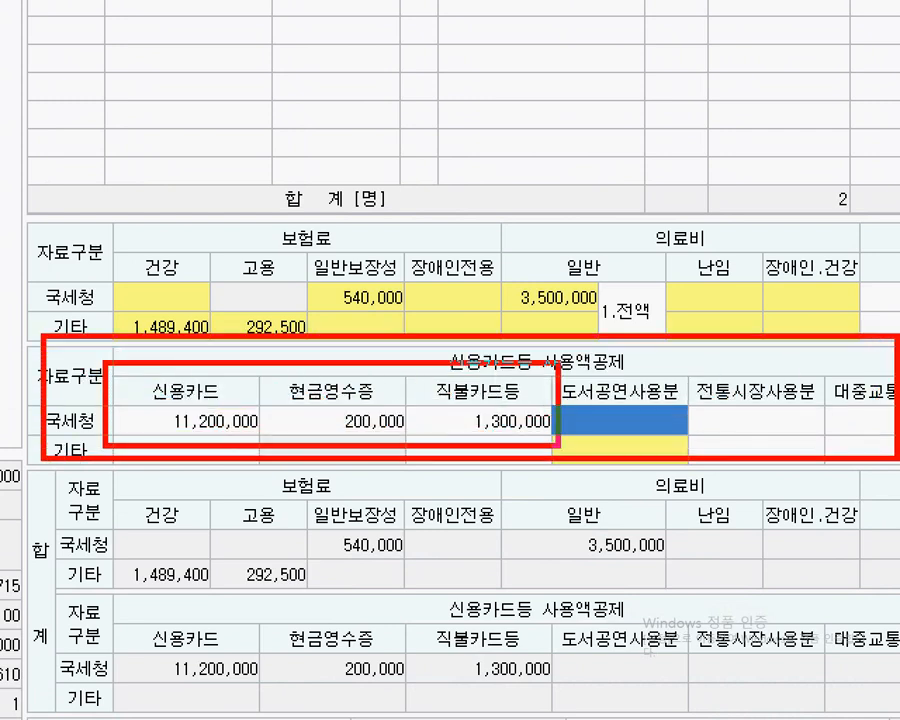
drag(283, 287, 328, 390)
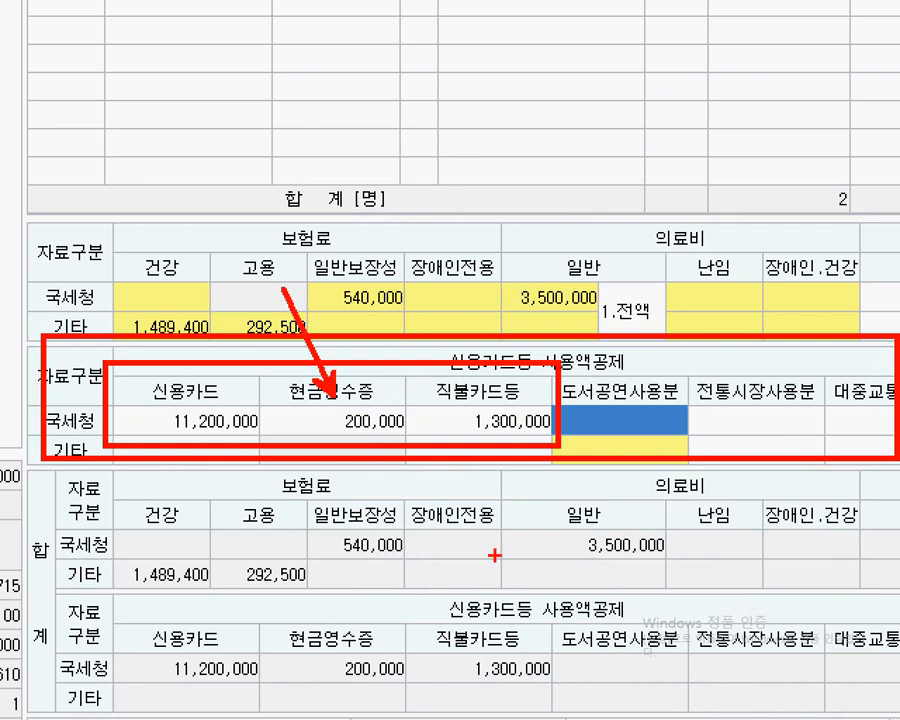
key(Escape)
Check the 이자상환액 and 원금상환액 items for 주택차입금 원리금상환액 in the exam document.
key(alt+Tab)
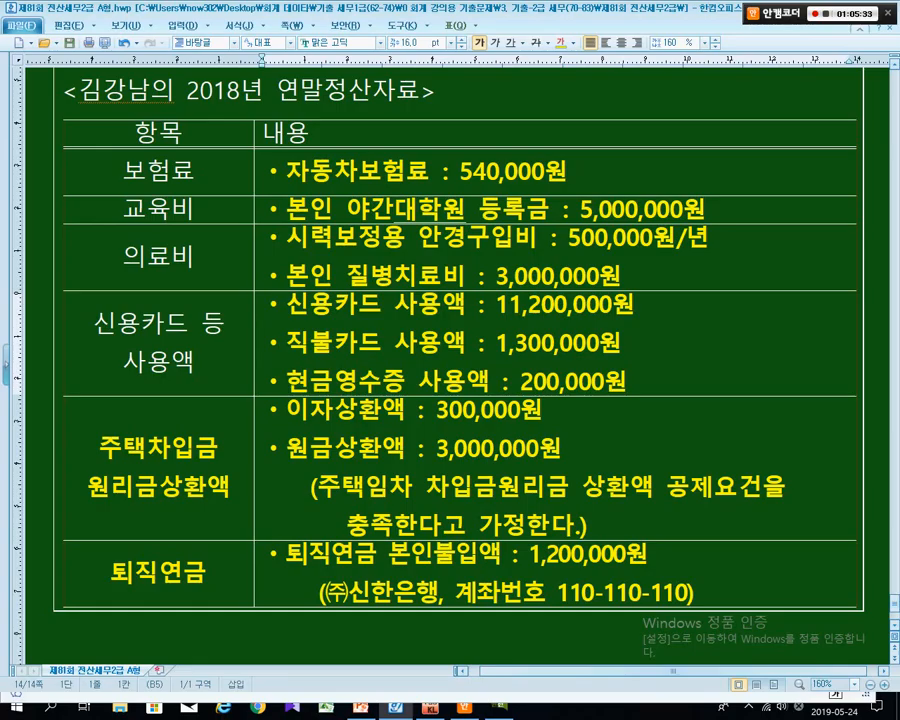
drag(150, 448, 555, 573)
drag(400, 467, 555, 467)
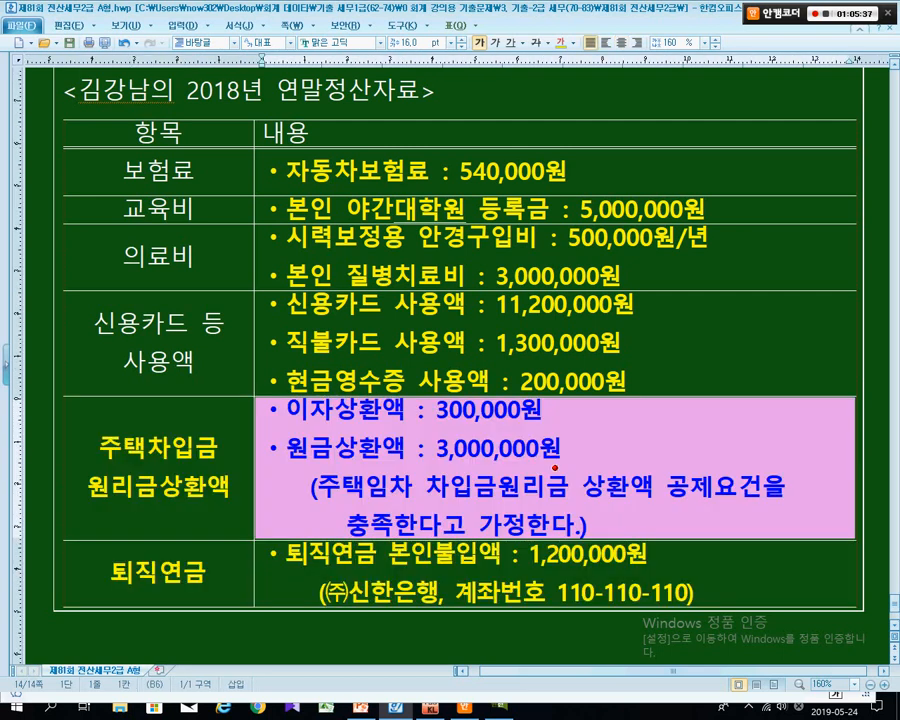
Return to the 부양가족 data, mark 연말정산입력 with a box and arrow, and open the 연말정산입력 page.
key(alt+Tab)
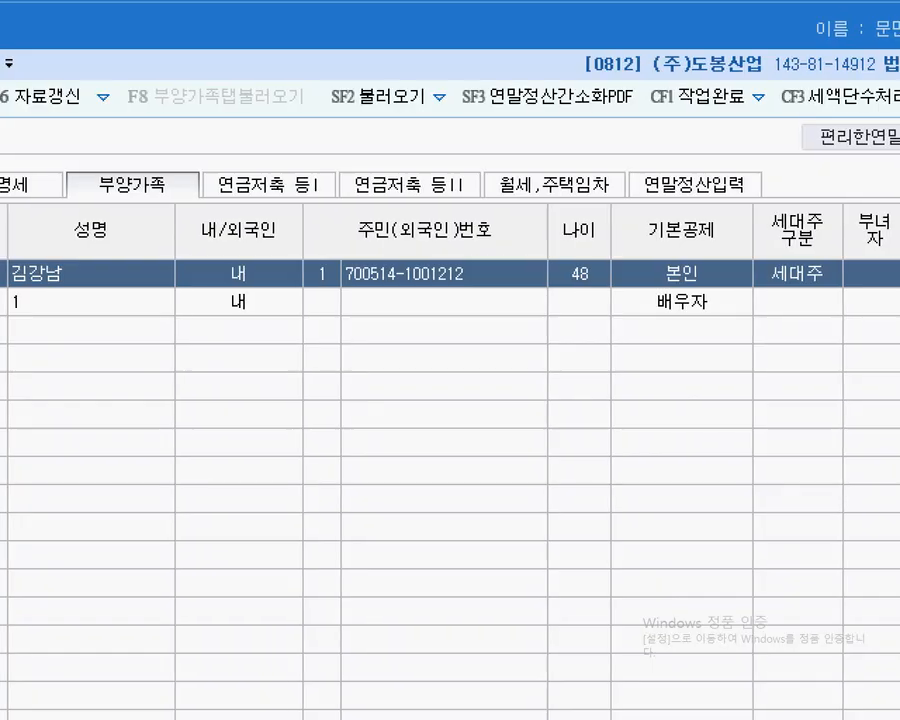
click(407, 62)
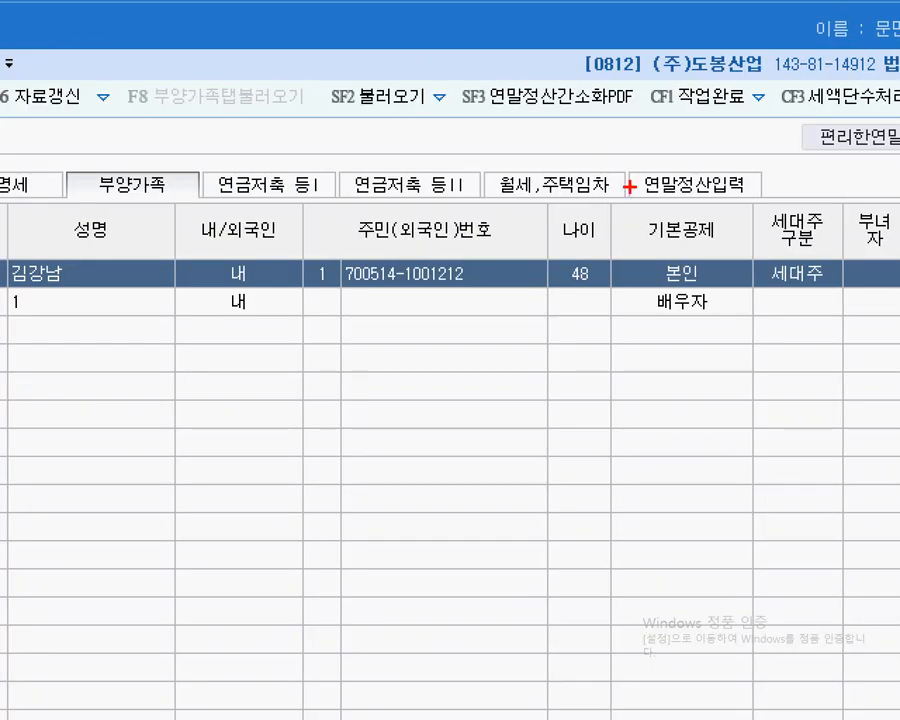
mouse_move(627, 142)
mouse_down()
mouse_move(770, 217)
mouse_move(774, 356)
mouse_up()
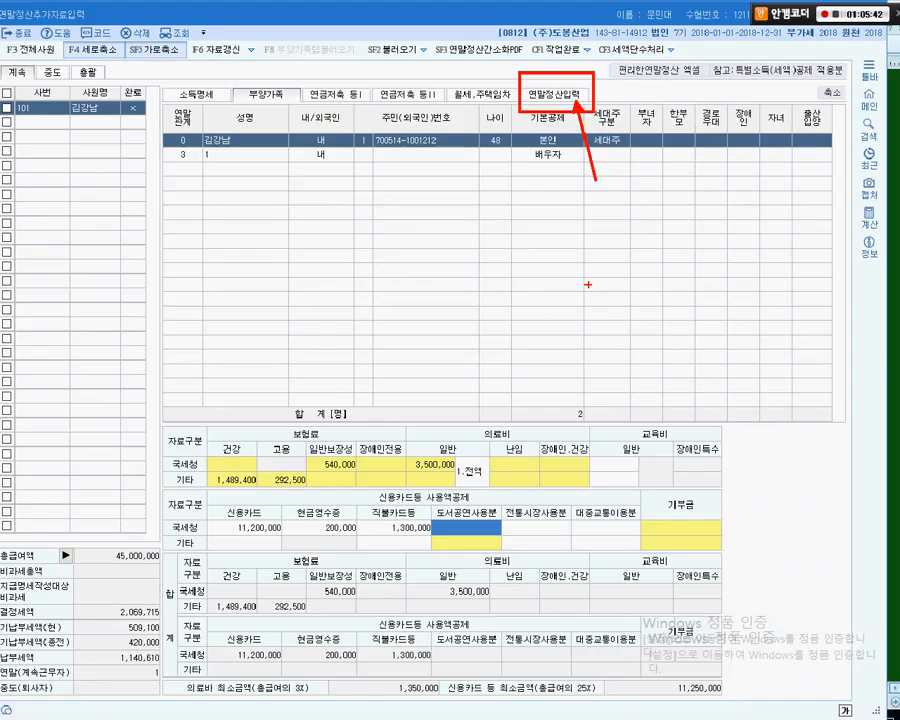
key(Escape)
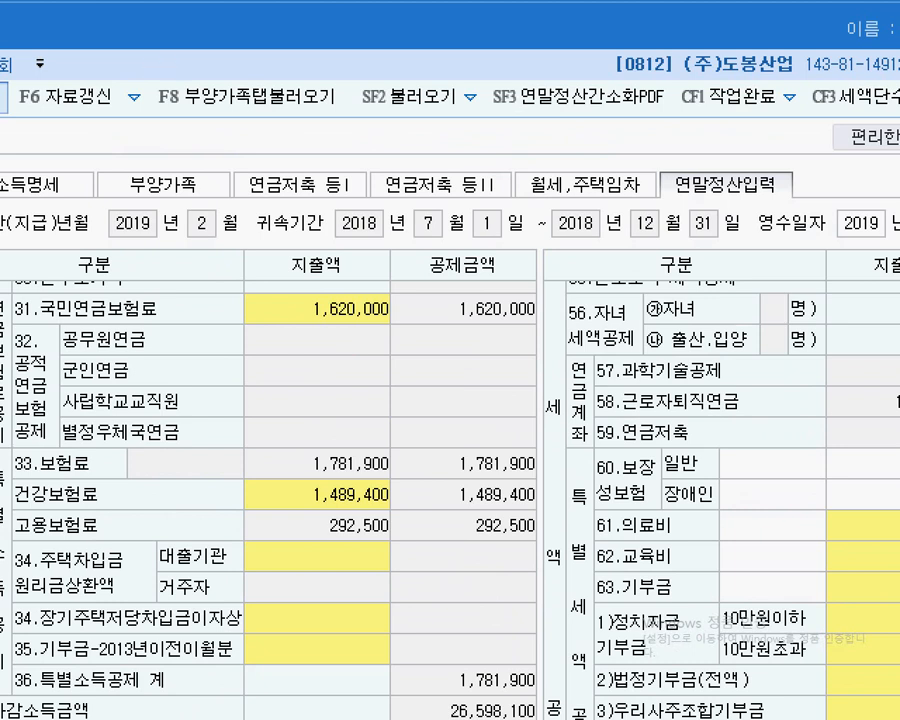
Box and circle the 부양가족탭불러오기 function on the 연말정산입력 page, and cross out the 불러오기 function beside it.
drag(143, 62, 333, 112)
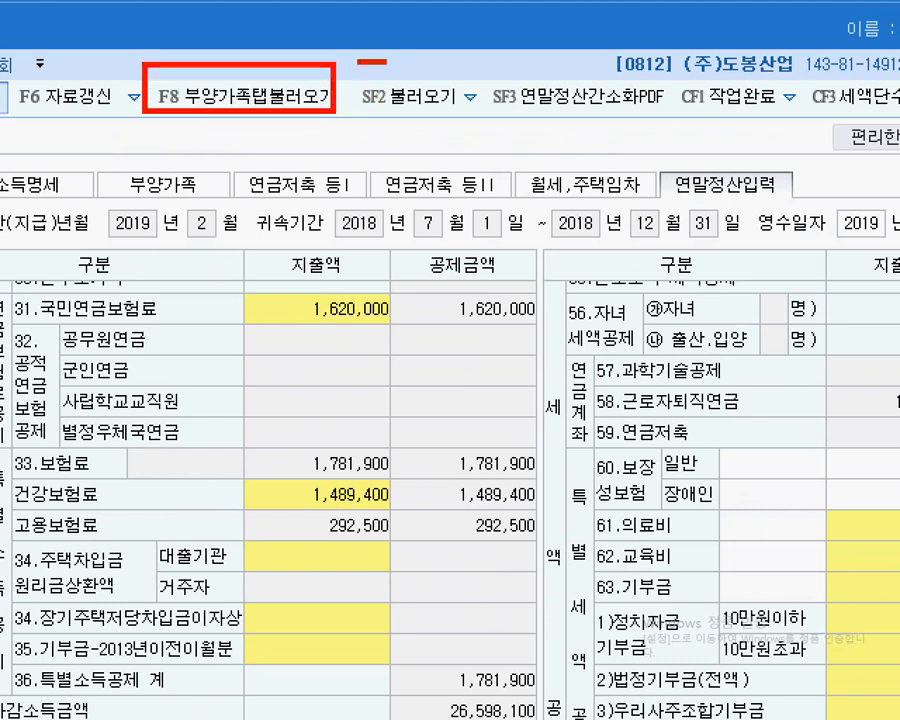
drag(357, 61, 465, 124)
drag(455, 25, 388, 165)
drag(378, 15, 440, 173)
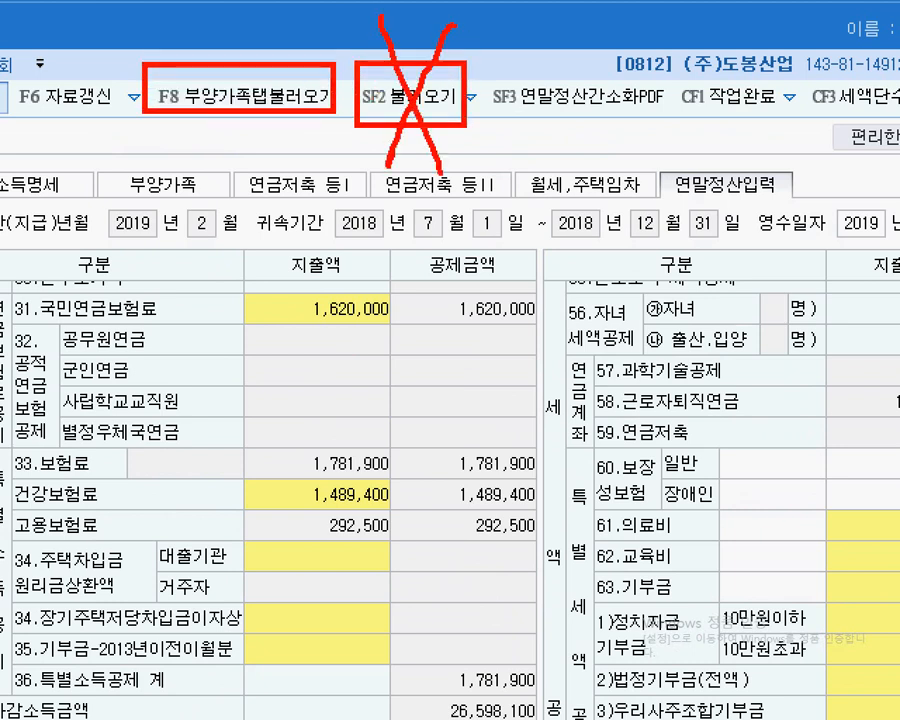
mouse_move(237, 113)
mouse_down()
mouse_move(225, 135)
mouse_move(165, 95)
mouse_move(270, 50)
mouse_move(232, 135)
mouse_move(268, 123)
mouse_up()
drag(251, 113, 285, 200)
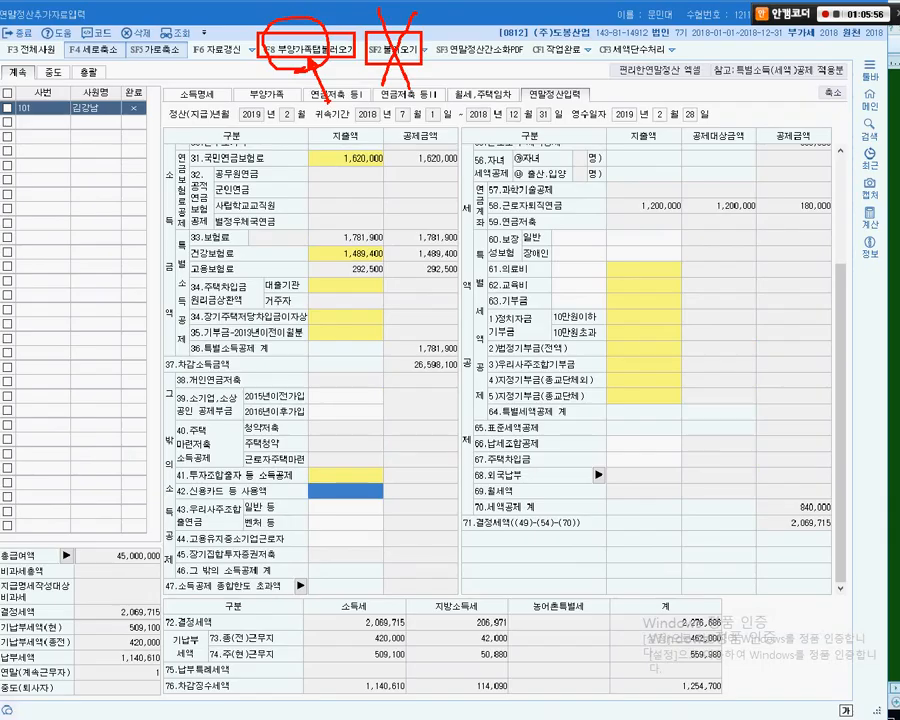
Open the 부양가족소득공제불러오기 notice, box its import description, underline 유의사항, and cancel the import.
key(F8)
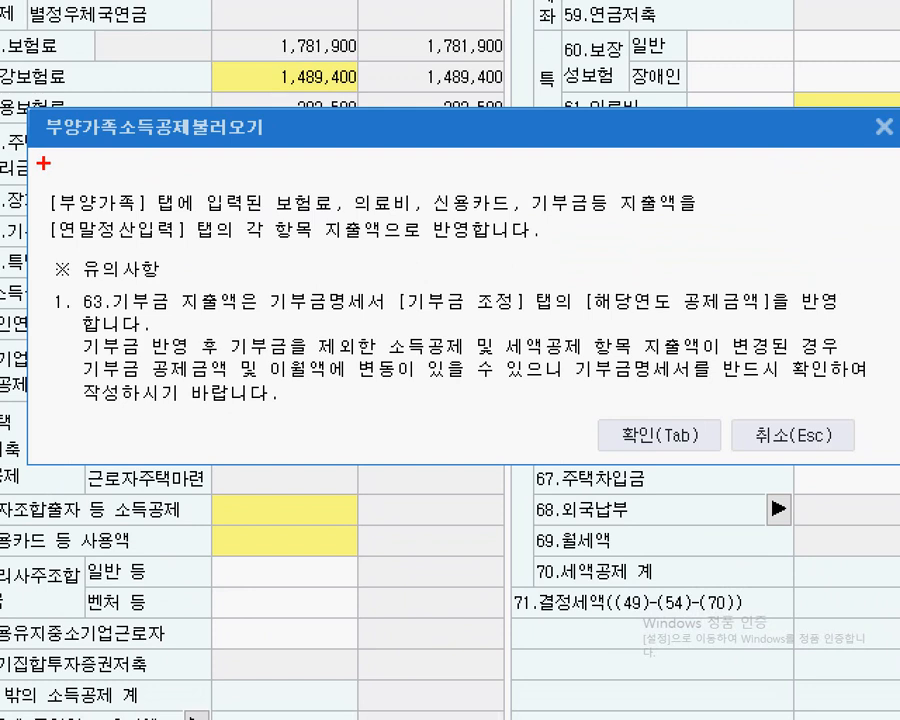
drag(36, 176, 727, 259)
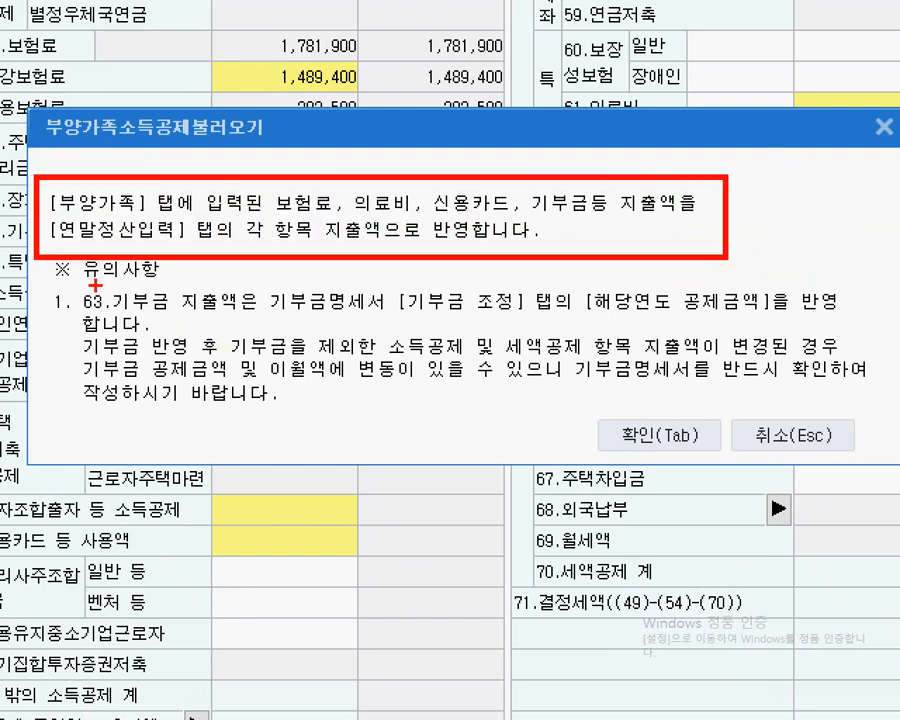
drag(87, 286, 166, 285)
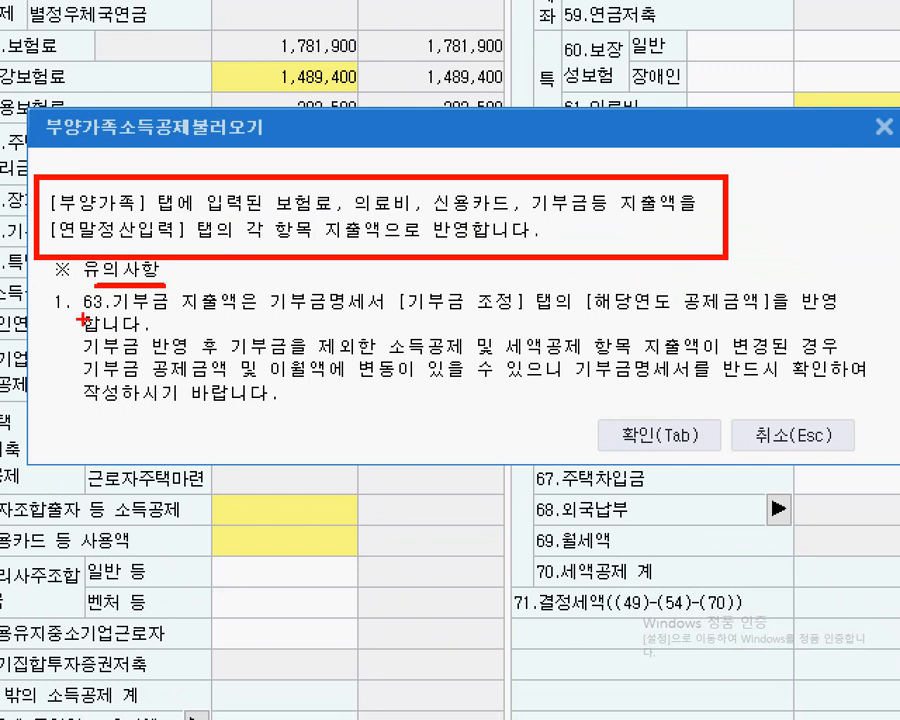
key(Escape)
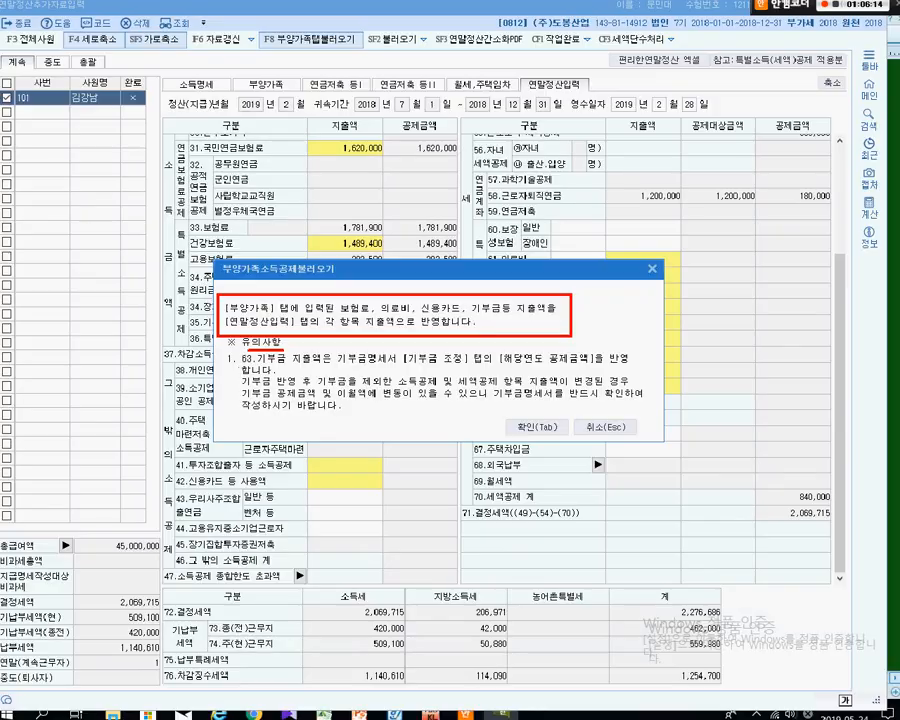
click(601, 427)
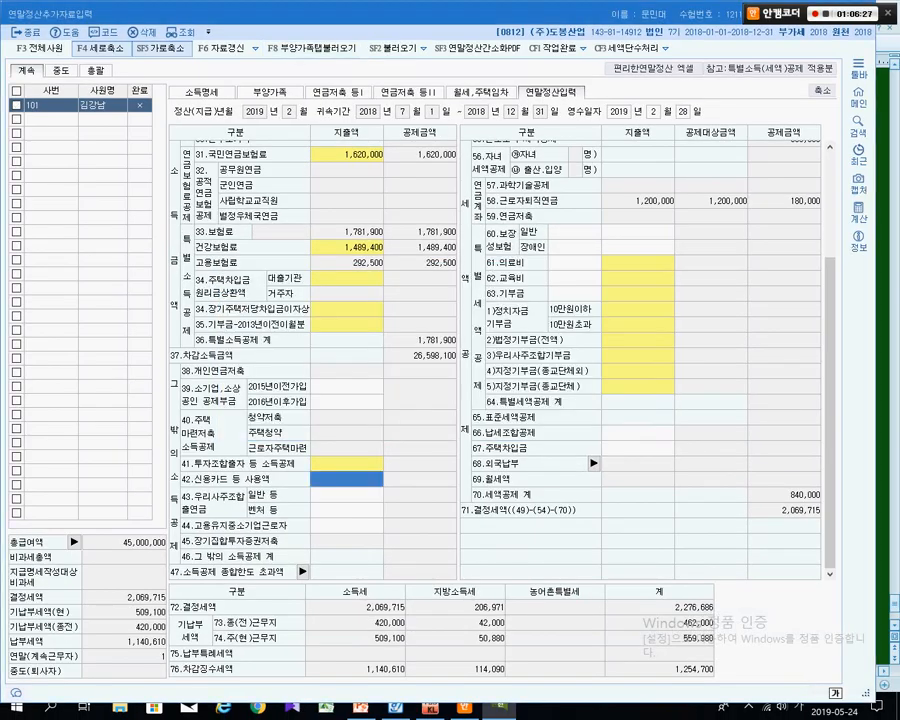
Go back from the 신용카드 등 사용액 row to the 교육비 item in the exam document and check it.
key(alt+Tab)
key(Up)
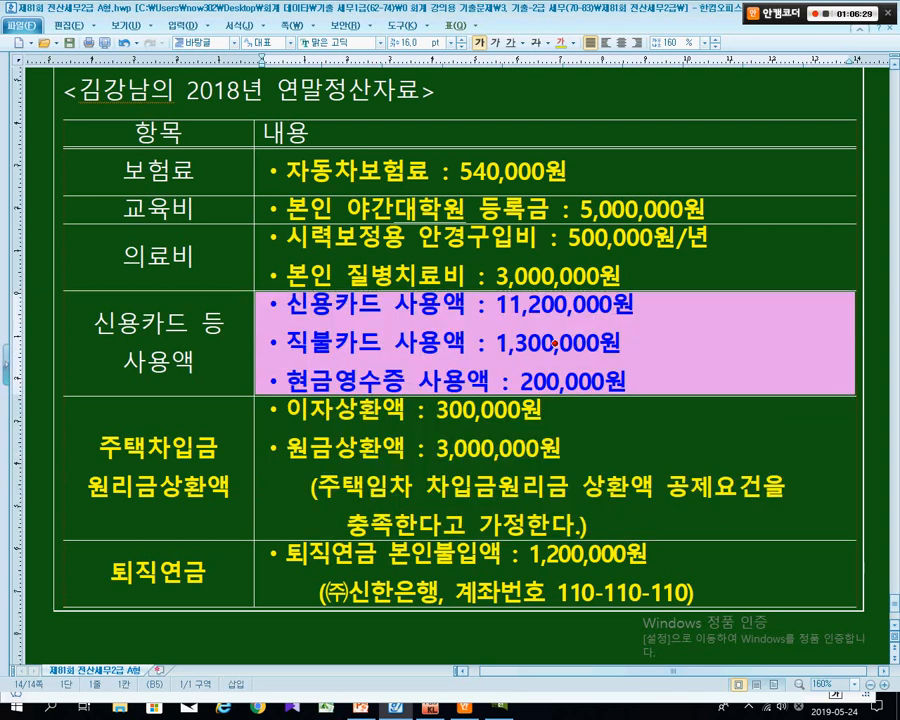
key(Up)
key(Up)
key(Escape)
key(alt+Tab)
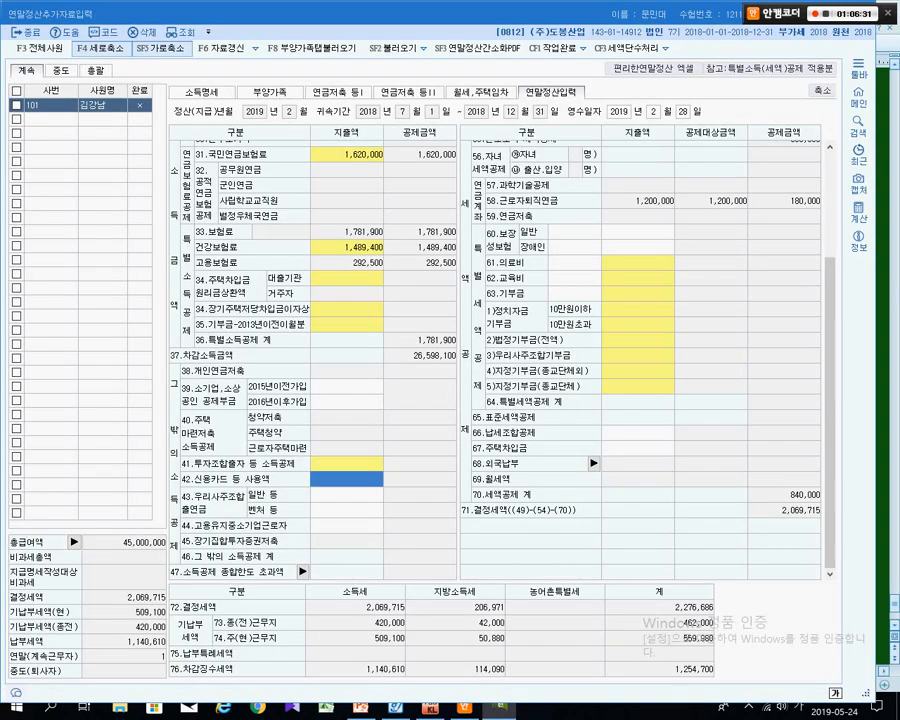
Return to the 부양가족 data, mark the 교육비 section, and enter 5,000,000 as the 국세청 일반 교육비 amount.
click(270, 92)
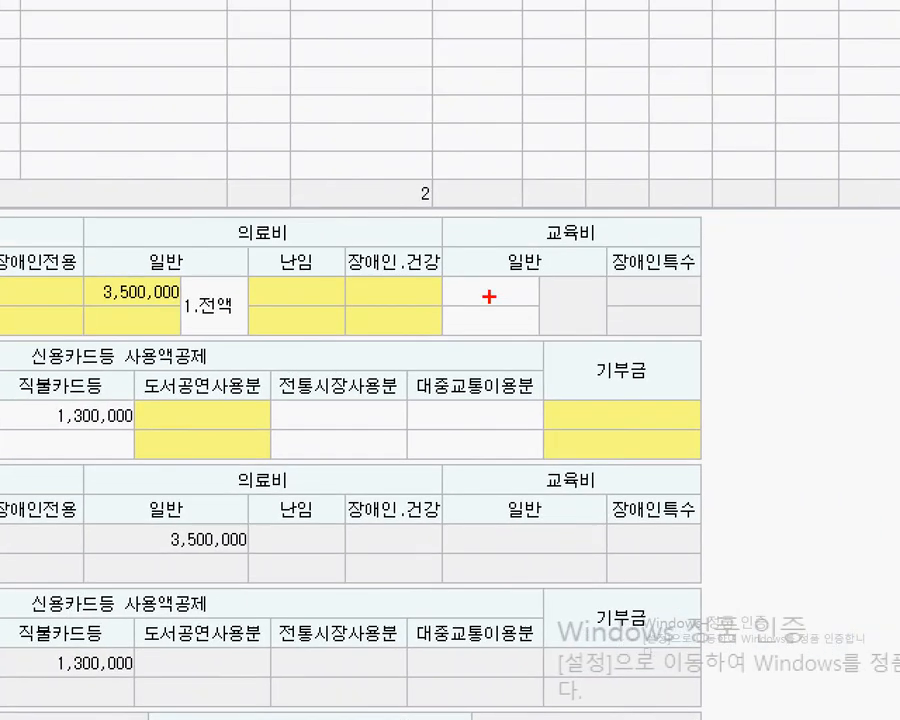
drag(412, 184, 729, 357)
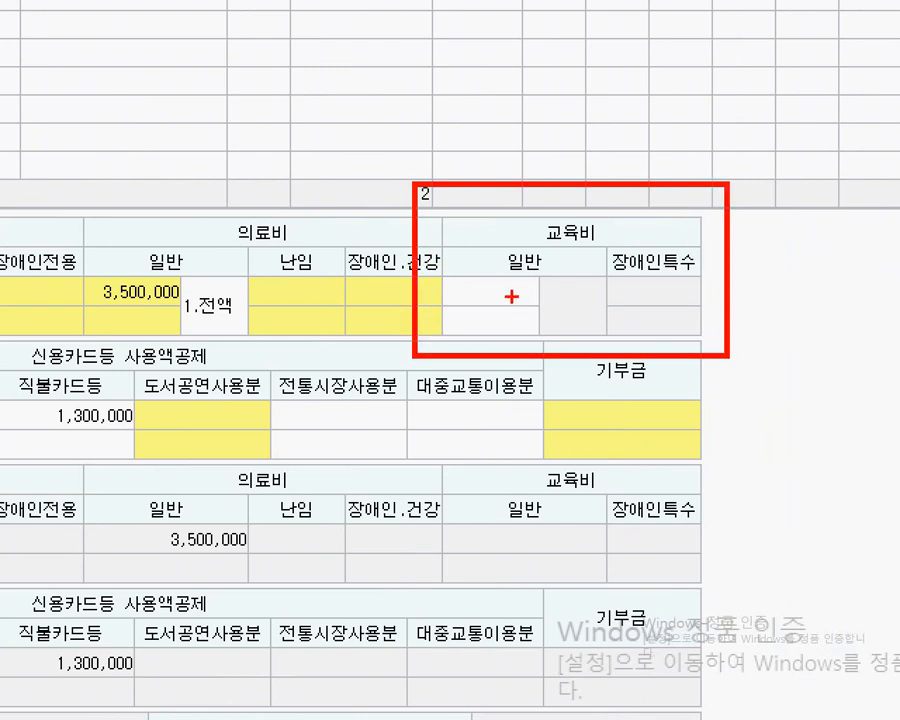
drag(512, 297, 476, 185)
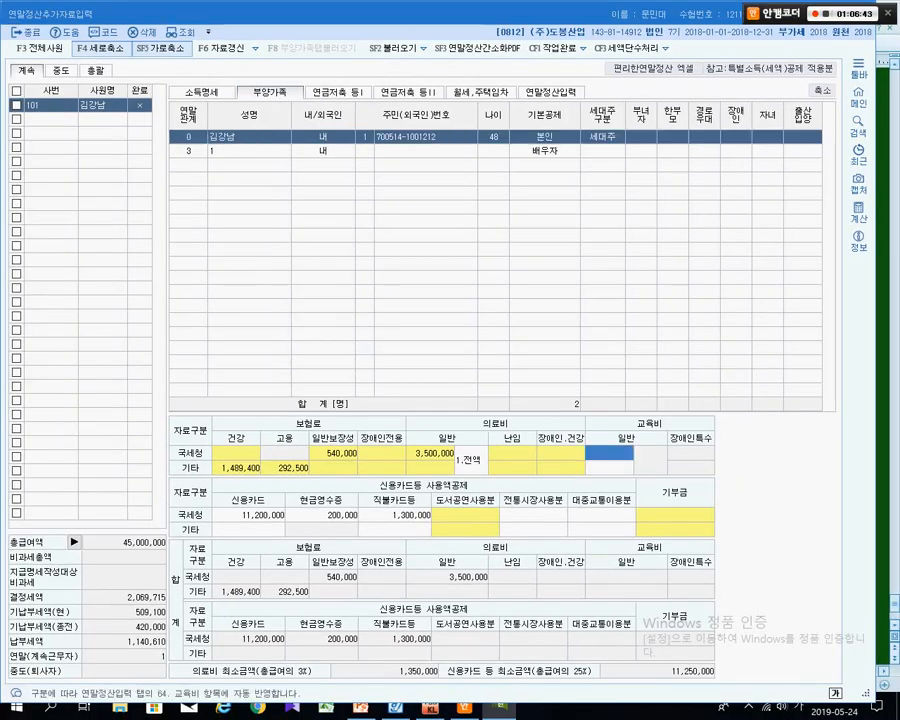
text(5000000)
key(Return)
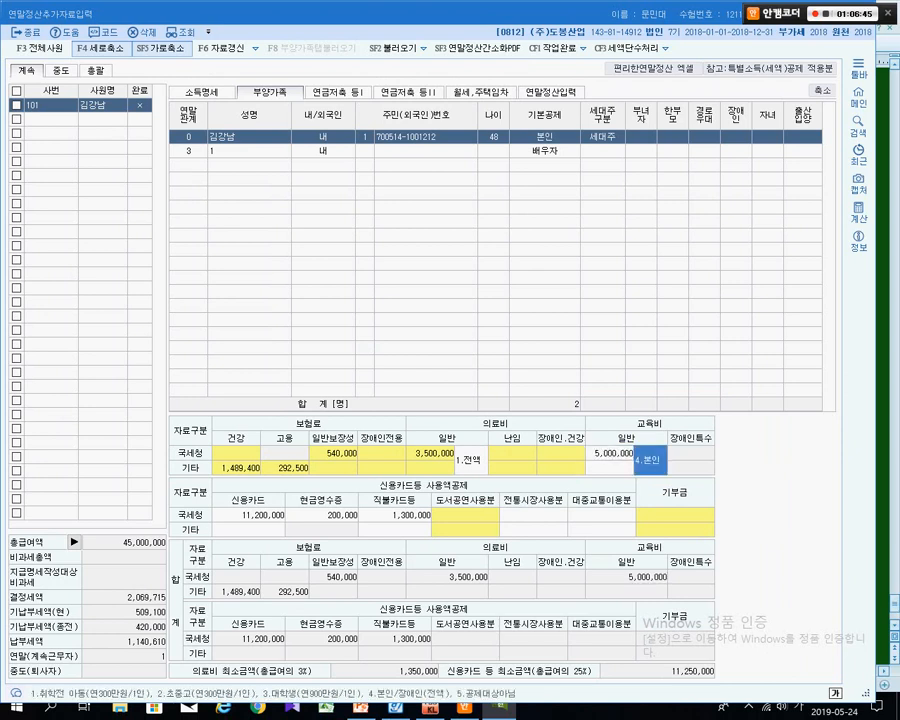
Recheck the 교육비 item in the exam document, and box the 4.본인 classification beside the 일반 교육비 amount.
key(alt+Tab)
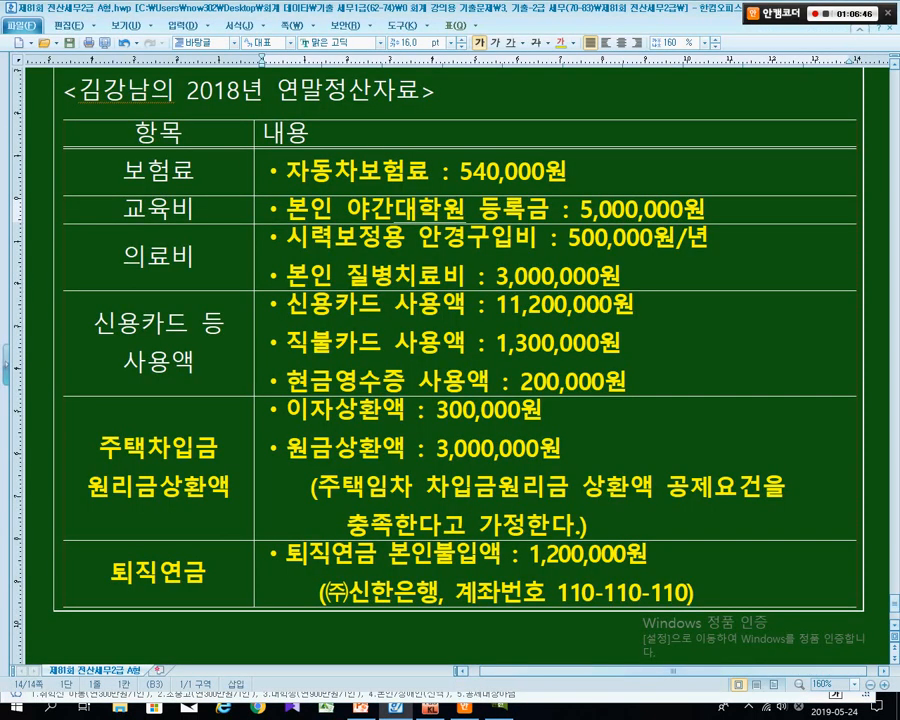
key(alt+Tab)
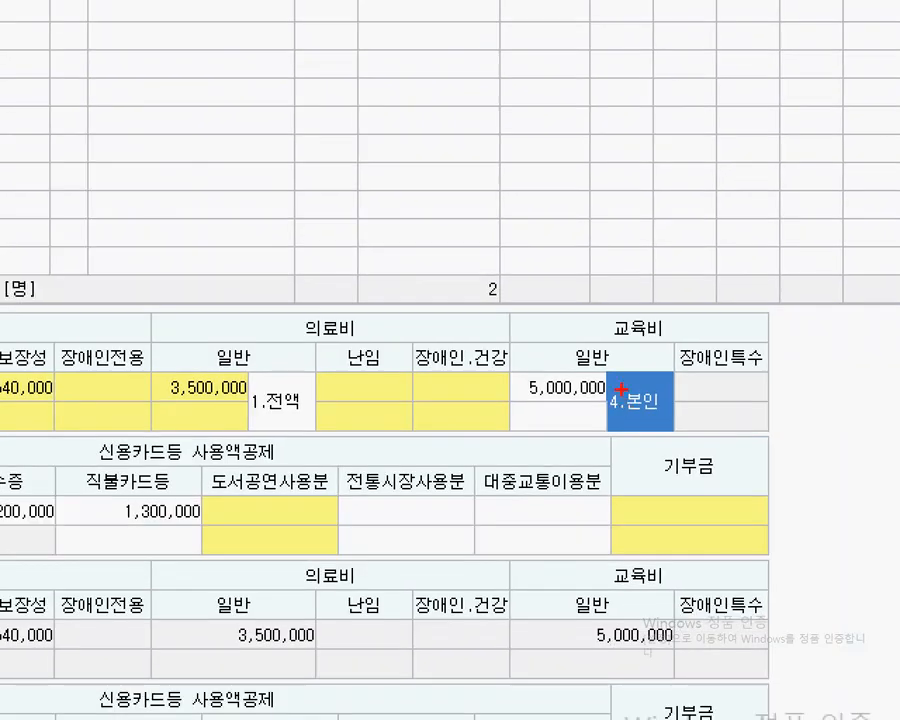
mouse_move(598, 360)
mouse_down()
mouse_move(661, 385)
mouse_move(677, 448)
mouse_up()
drag(643, 389, 643, 293)
key(Escape)
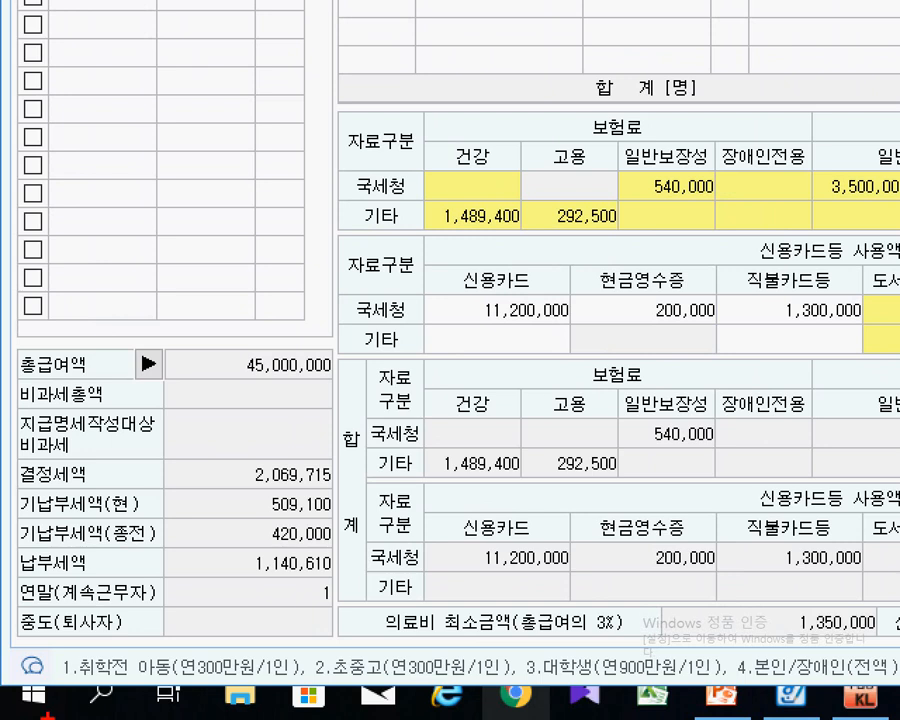
Box the 교육비 classification guide, circle the 4.본인 classification, write 1~4 above it, and clear the markings.
mouse_move(55, 640)
mouse_down()
mouse_move(328, 675)
mouse_move(365, 689)
mouse_move(730, 683)
mouse_move(865, 698)
mouse_up()
mouse_move(766, 688)
mouse_down()
mouse_move(721, 648)
mouse_move(777, 673)
mouse_move(822, 402)
mouse_up()
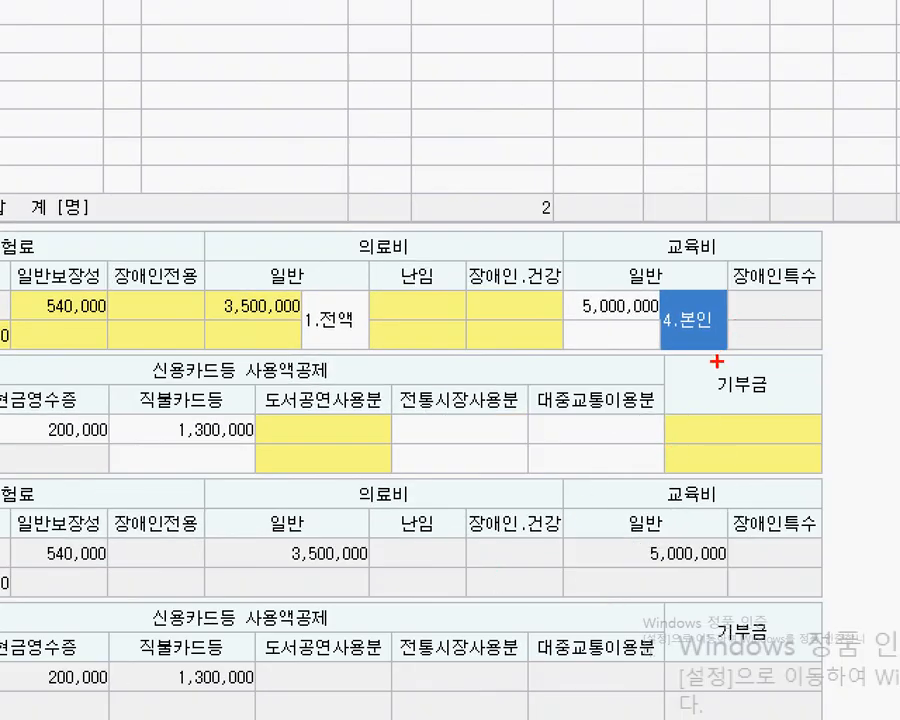
mouse_move(716, 361)
mouse_down()
mouse_move(691, 361)
mouse_move(697, 265)
mouse_up()
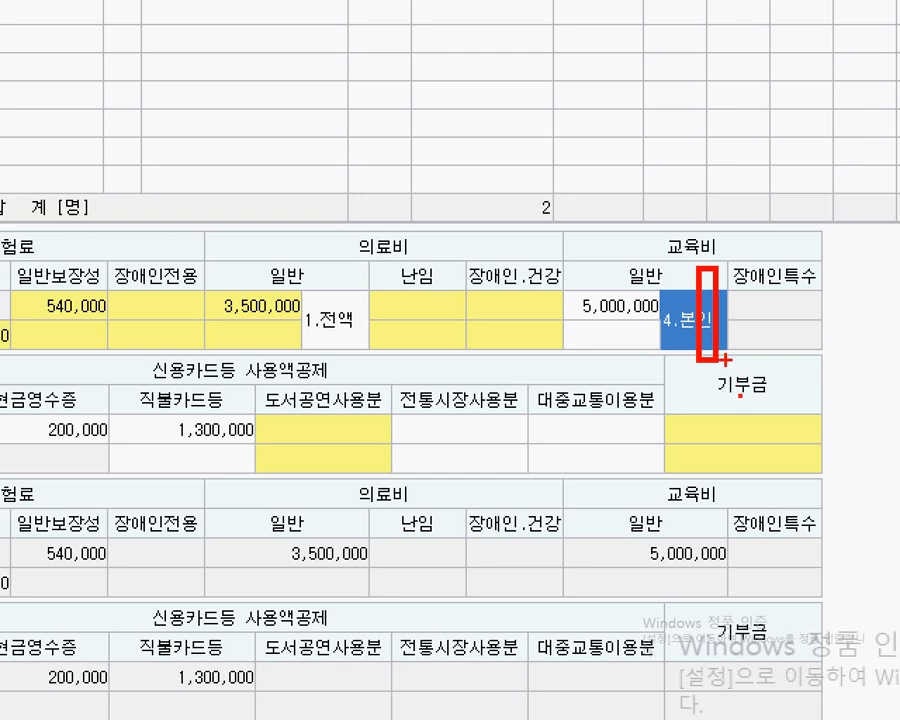
drag(722, 362, 700, 262)
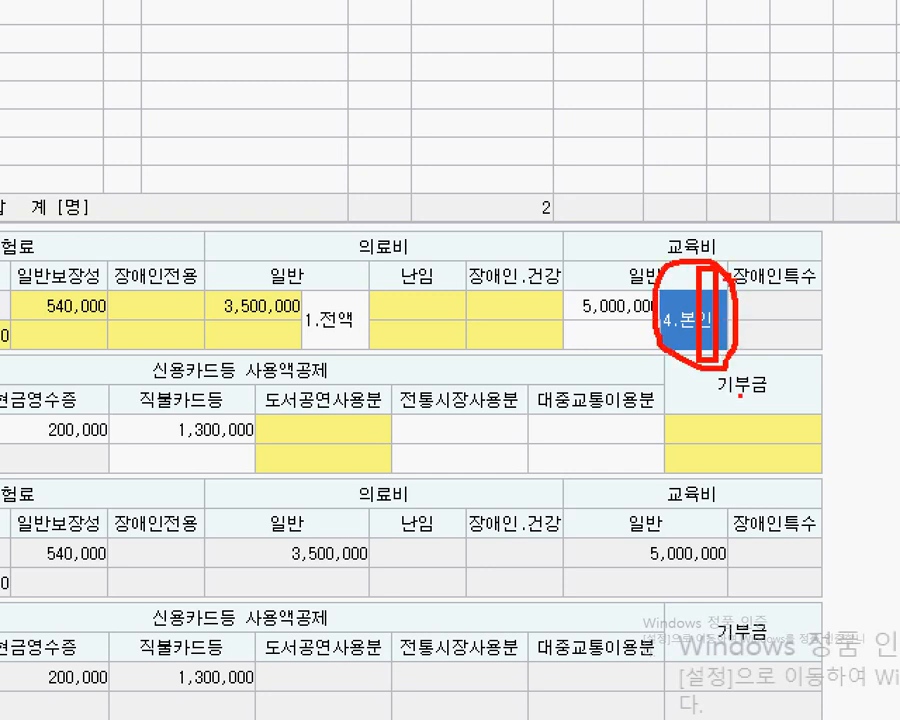
drag(690, 125, 668, 212)
click(773, 141)
mouse_move(703, 178)
mouse_down()
mouse_move(736, 162)
mouse_move(807, 171)
mouse_up()
drag(811, 145, 791, 201)
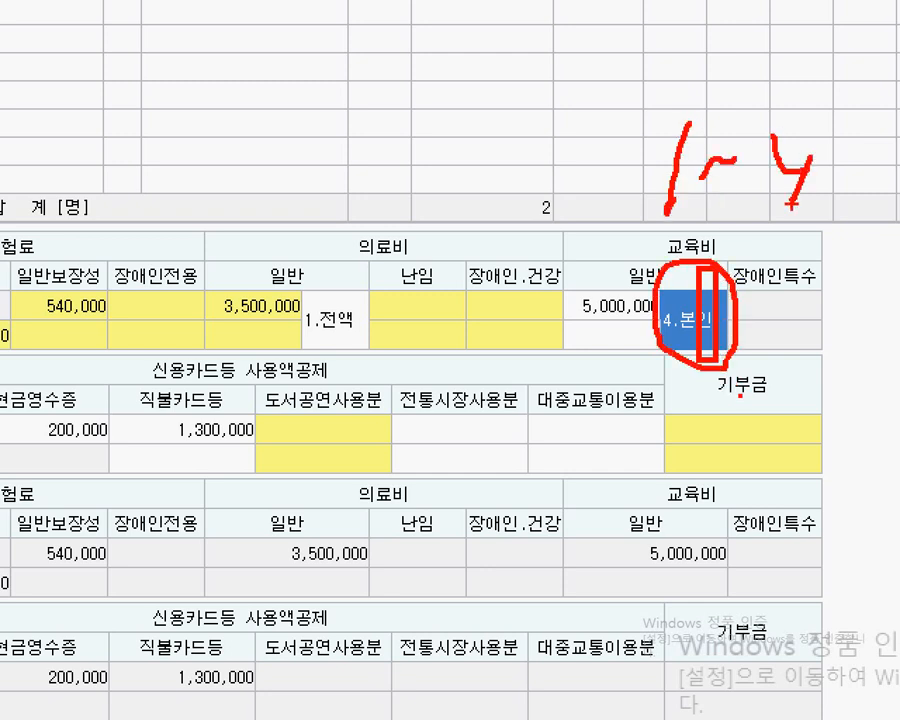
key(Escape)
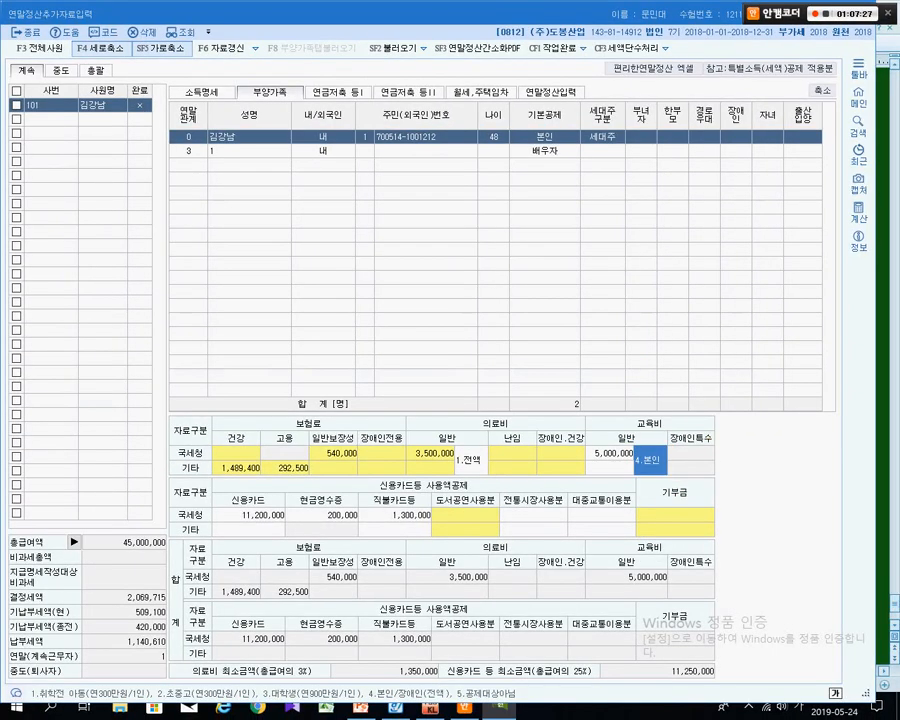
Go to the 연말정산입력 data, mark the 부양가족탭불러오기 command with a box and an arrow, and clear the markings.
click(551, 92)
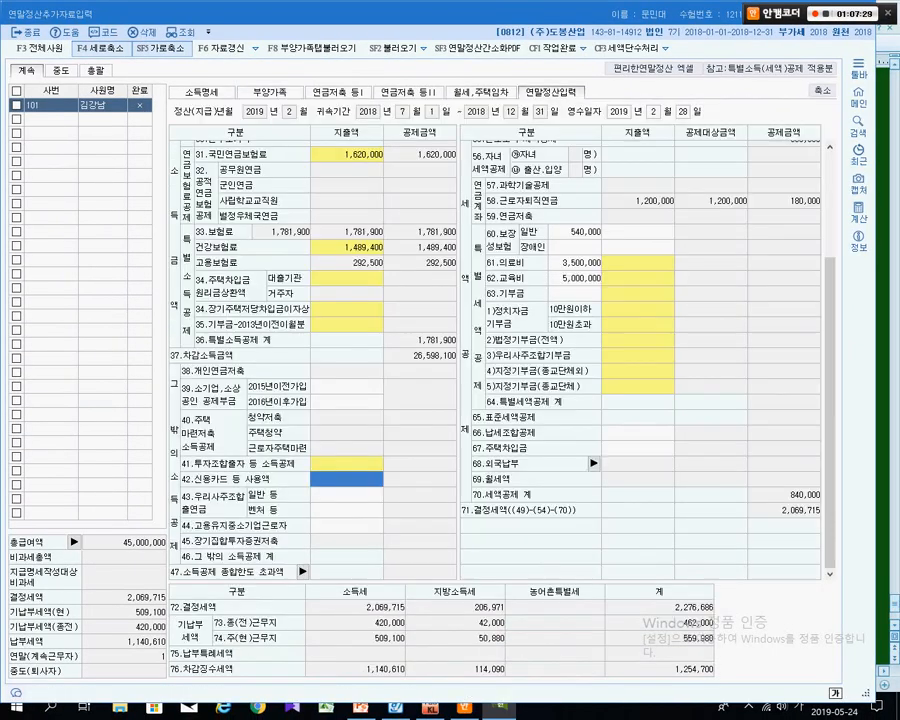
key(ctrl+1)
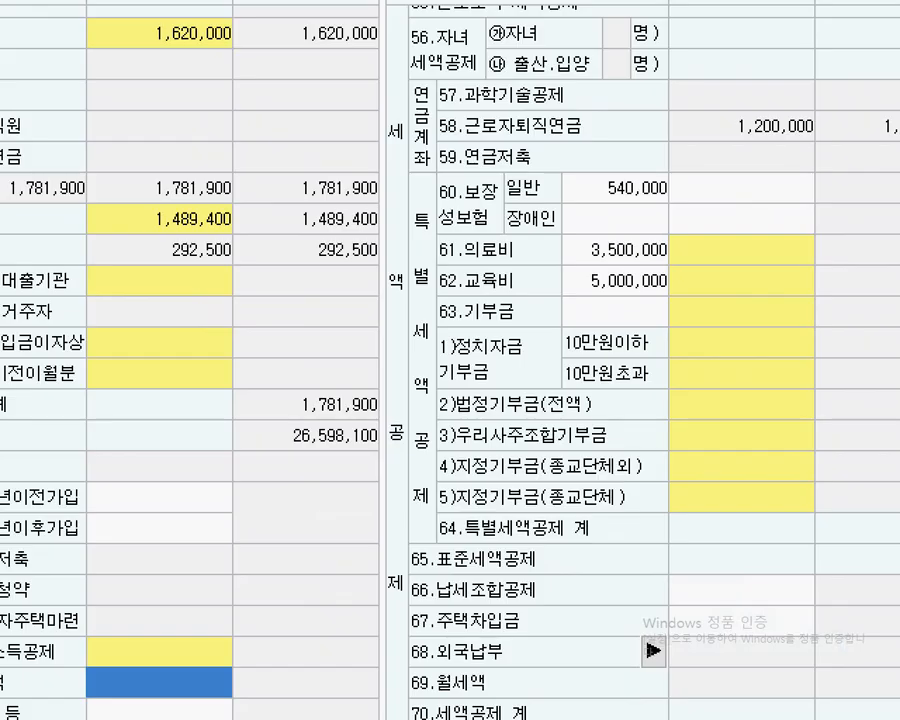
click(296, 1)
mouse_move(237, 67)
mouse_down()
mouse_move(420, 128)
mouse_move(470, 238)
mouse_up()
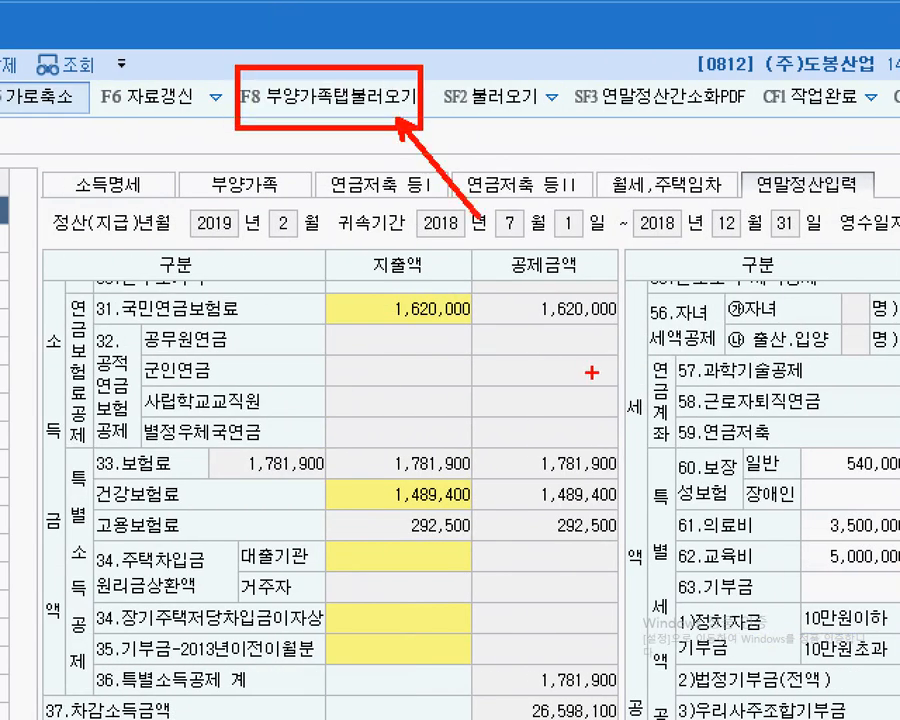
key(Escape)
Open the 부양가족소득공제불러오기 notice, mark its description and the 63.기부금 caution, and confirm the import.
key(F8)
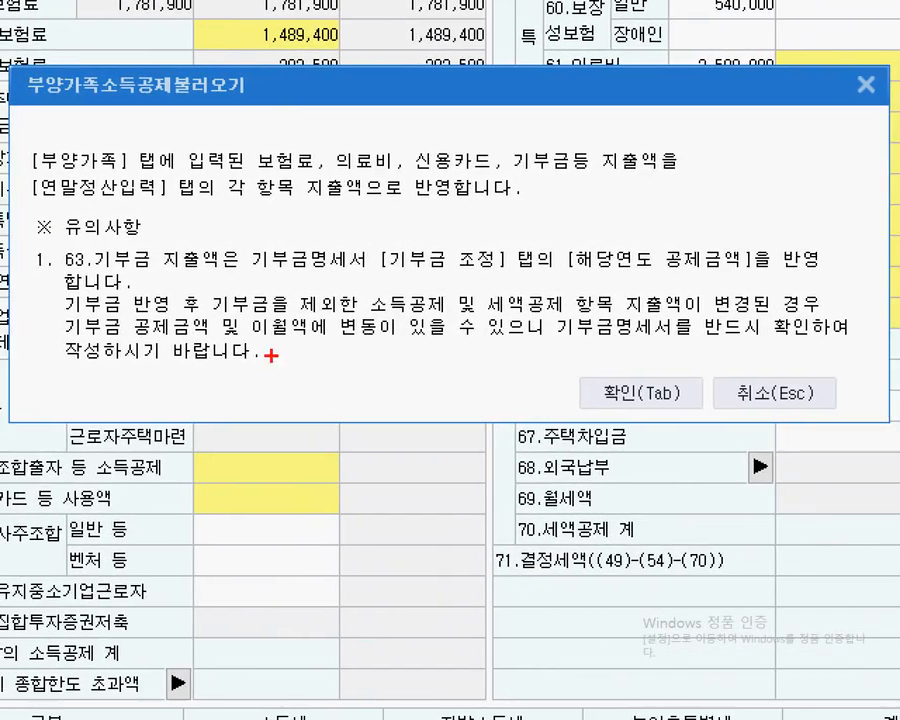
mouse_move(24, 143)
mouse_down()
mouse_move(374, 181)
mouse_move(730, 185)
mouse_move(714, 207)
mouse_up()
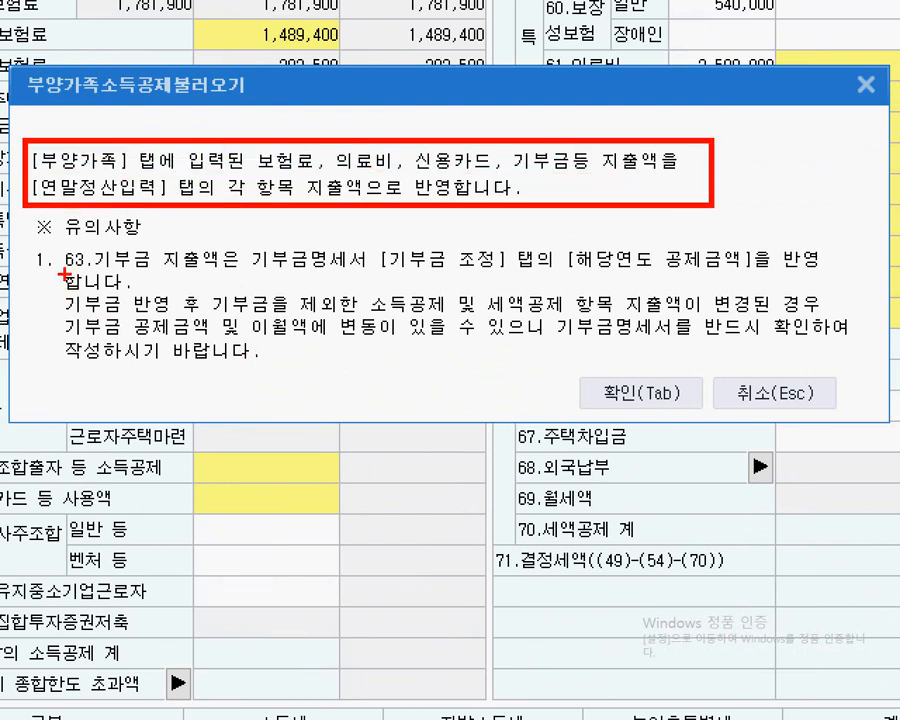
drag(65, 272, 843, 271)
mouse_move(73, 297)
mouse_down()
mouse_move(95, 297)
mouse_move(14, 242)
mouse_move(30, 226)
mouse_move(40, 234)
mouse_up()
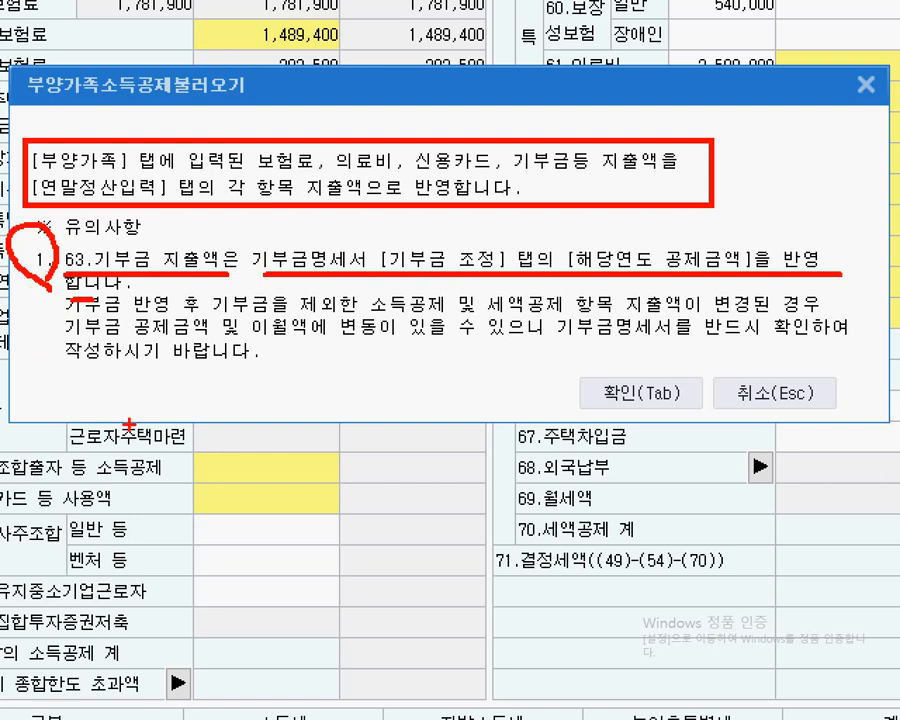
key(Escape)
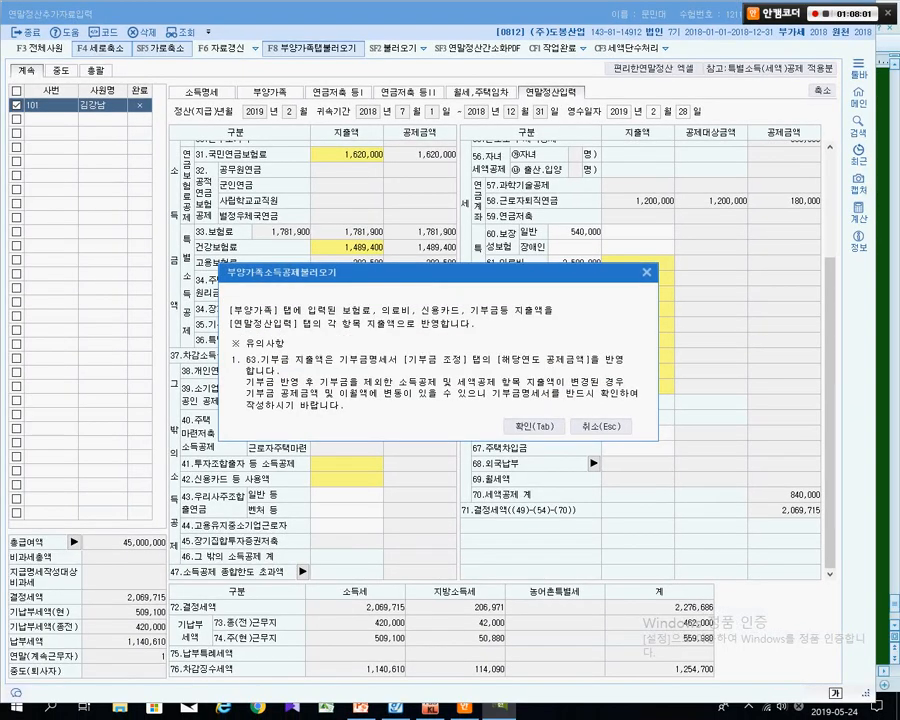
click(536, 426)
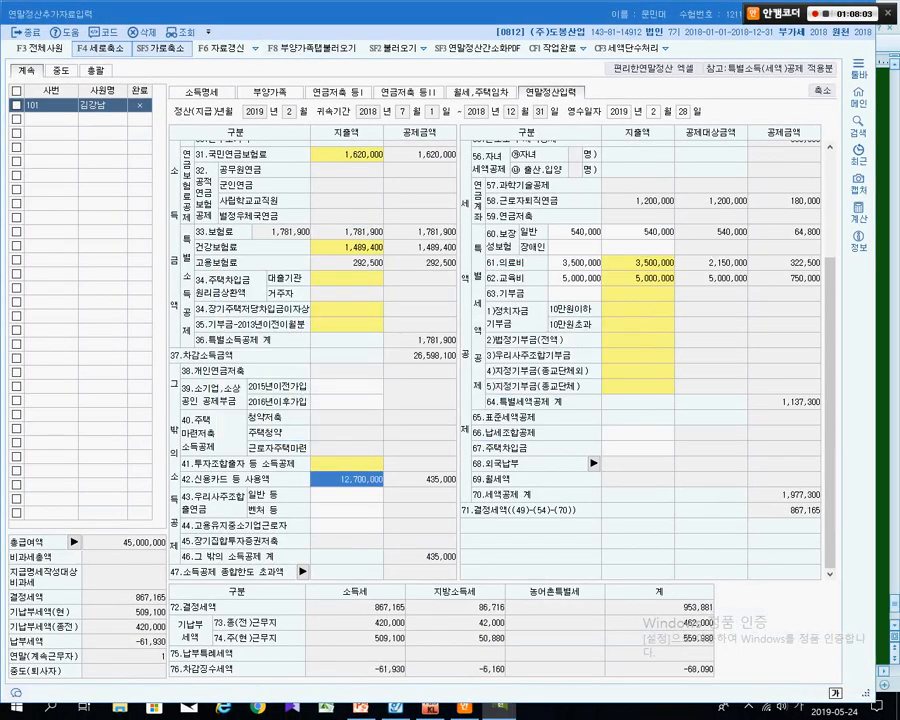
Box the imported 60.보장성보험 일반 amounts and the 61.의료비 and 62.교육비 amounts to check them.
key(ctrl+1)
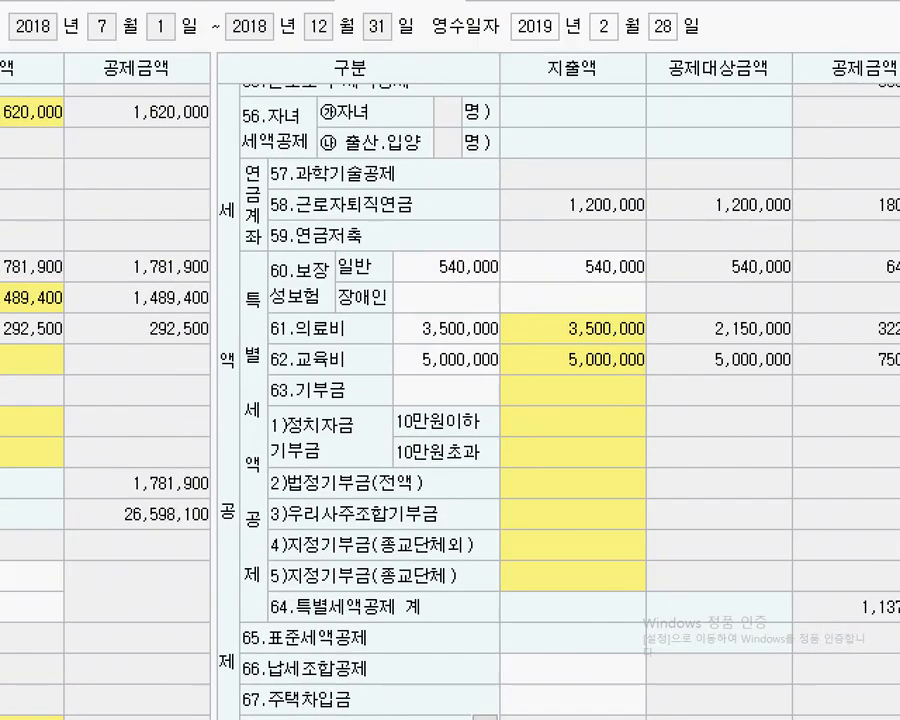
click(705, 193)
drag(245, 233, 655, 285)
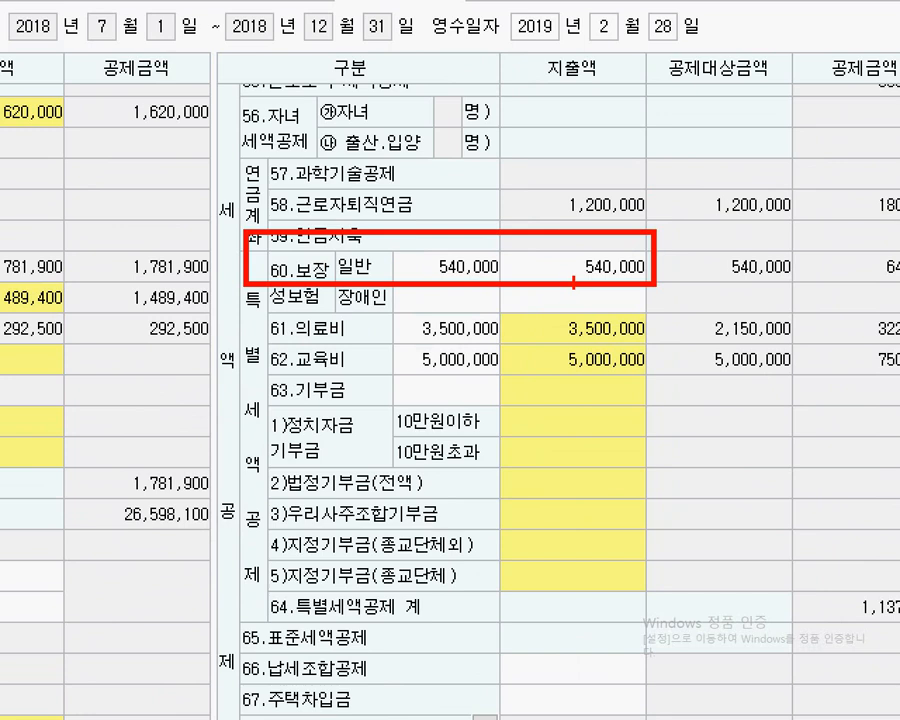
mouse_move(260, 313)
mouse_down()
mouse_move(546, 378)
mouse_move(644, 379)
mouse_up()
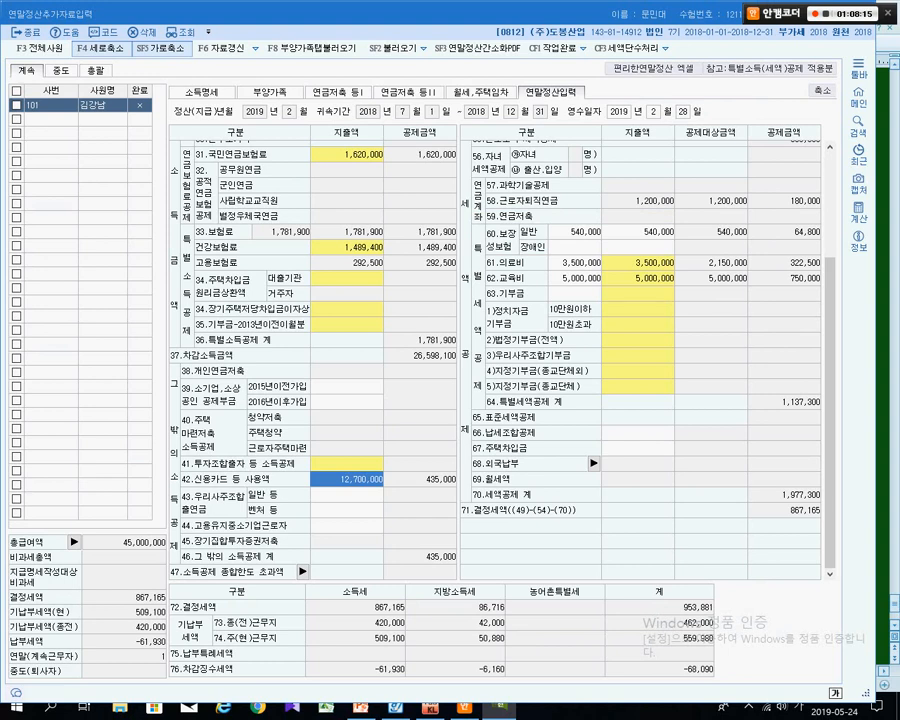
key(ctrl)
Open the 42.신용카드 등 사용액 calculation details, box the 대상금액 entries to examine them, and close the details.
double_click(348, 479)
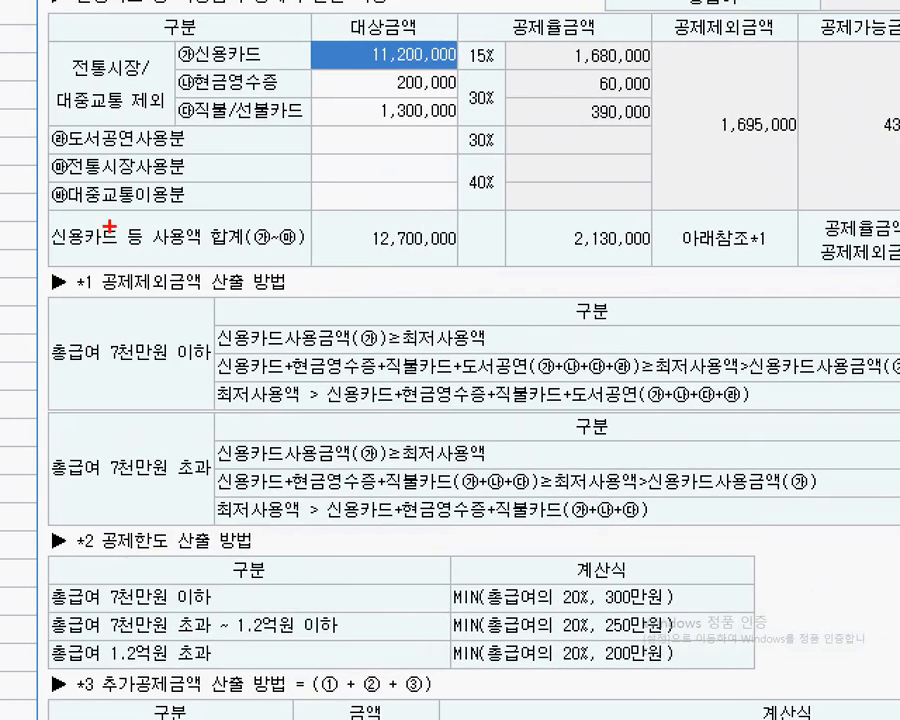
mouse_move(25, 20)
mouse_down()
mouse_move(430, 210)
mouse_move(466, 244)
mouse_move(485, 248)
mouse_up()
drag(440, 170, 600, 370)
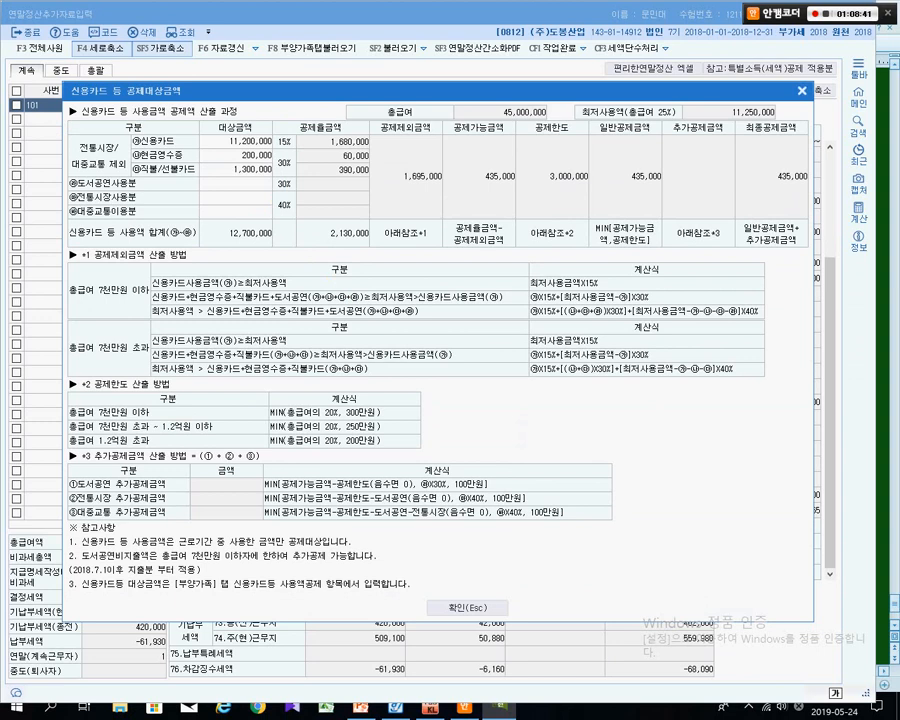
key(Escape)
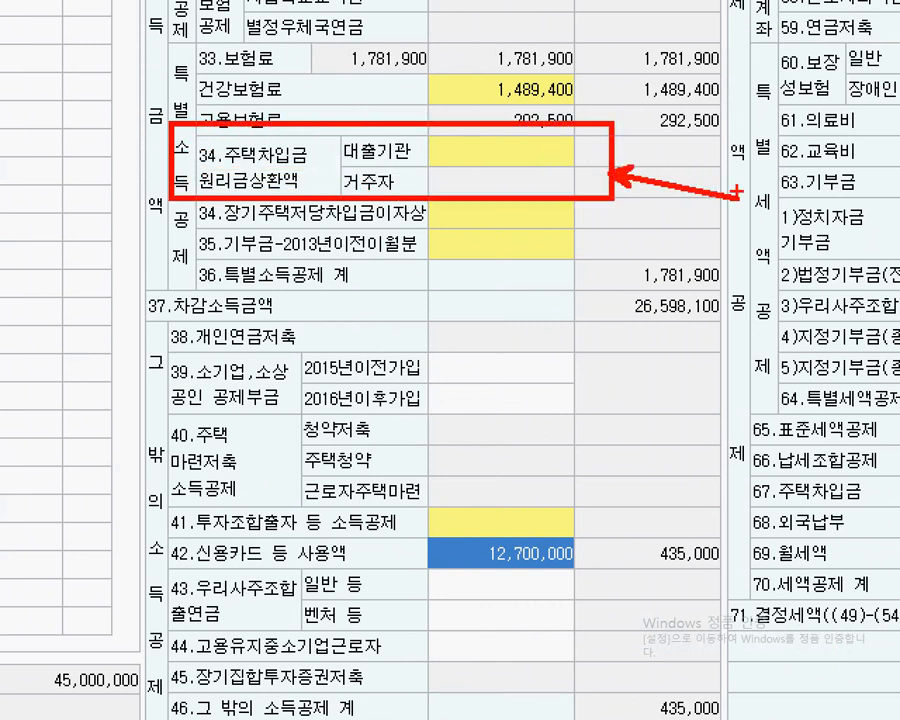
Enter 3,300,000 as the 대출기관 repayment for 주택임차차입금 원리금상환액 in the 주택자금 details and confirm.
key(Escape)
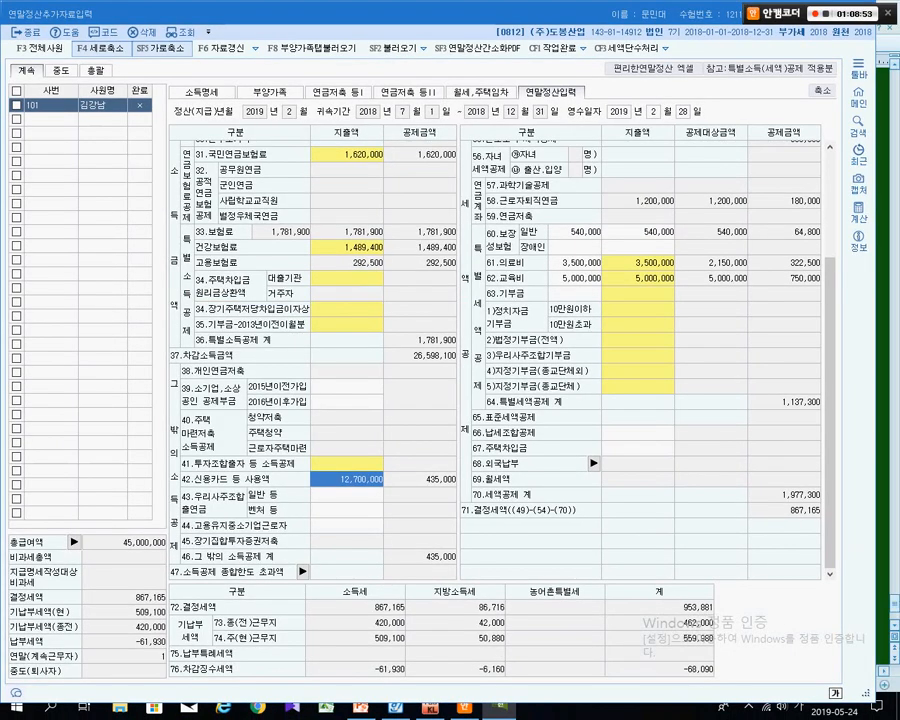
click(501, 151)
double_click(346, 278)
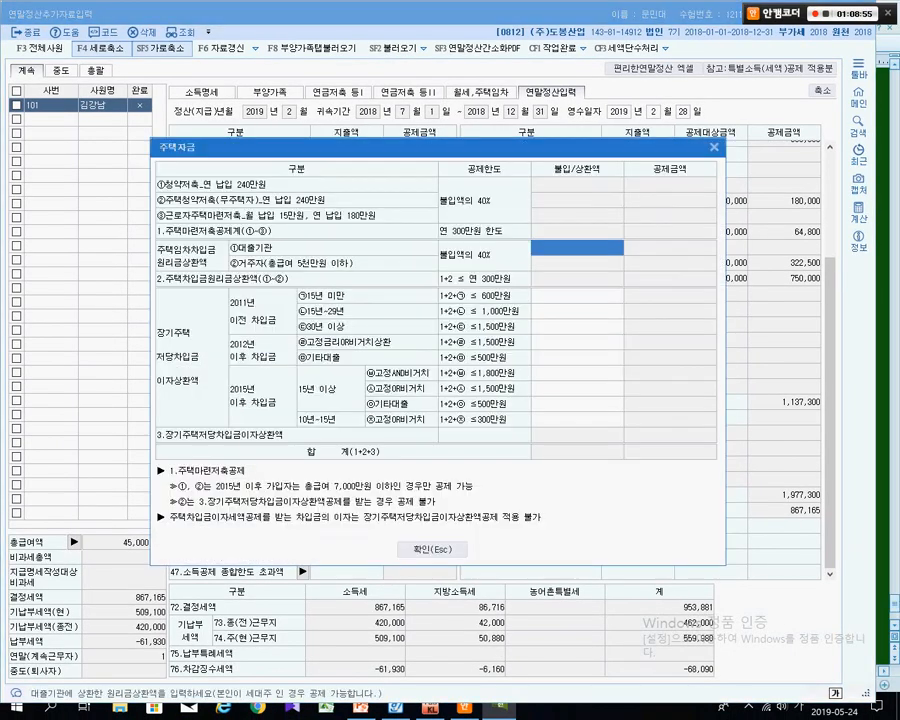
text(3300000)
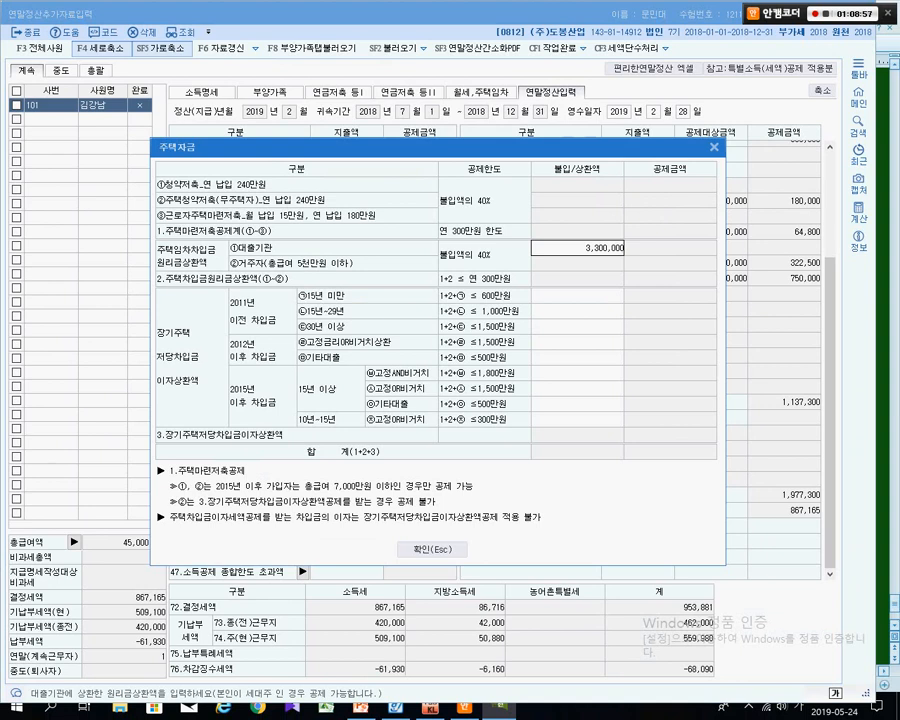
key(Return)
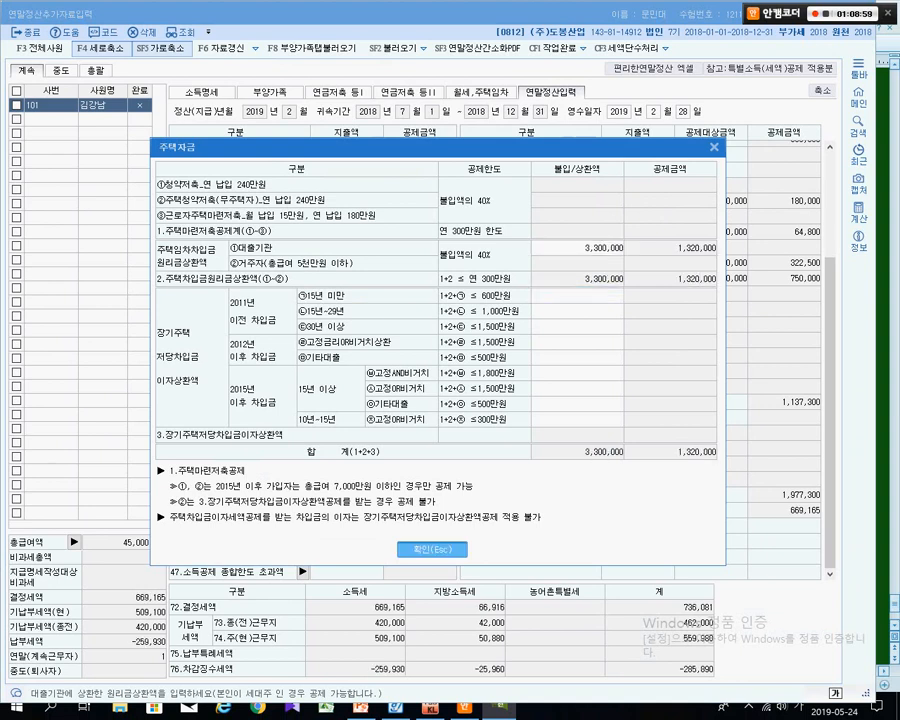
key(Escape)
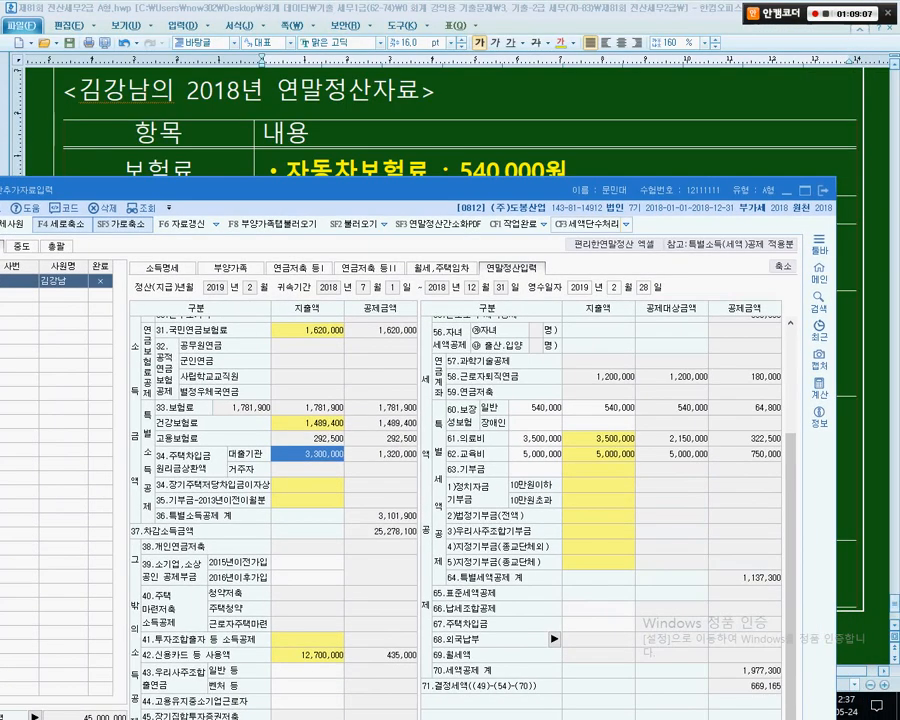
Switch to the exam document and check the 2018 연말정산자료 table.
key(alt+Tab)
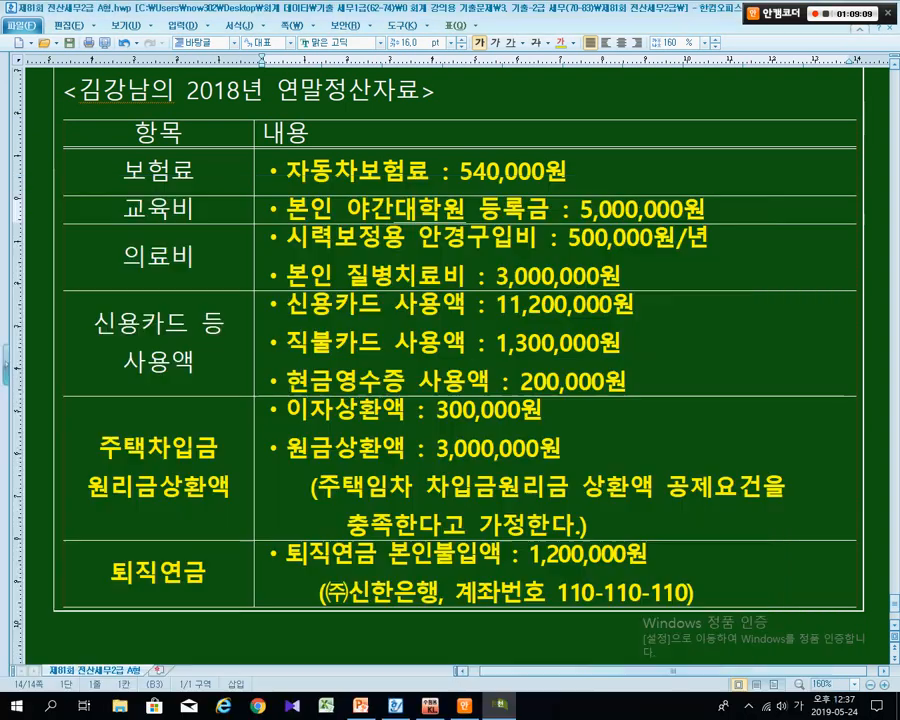
click(497, 343)
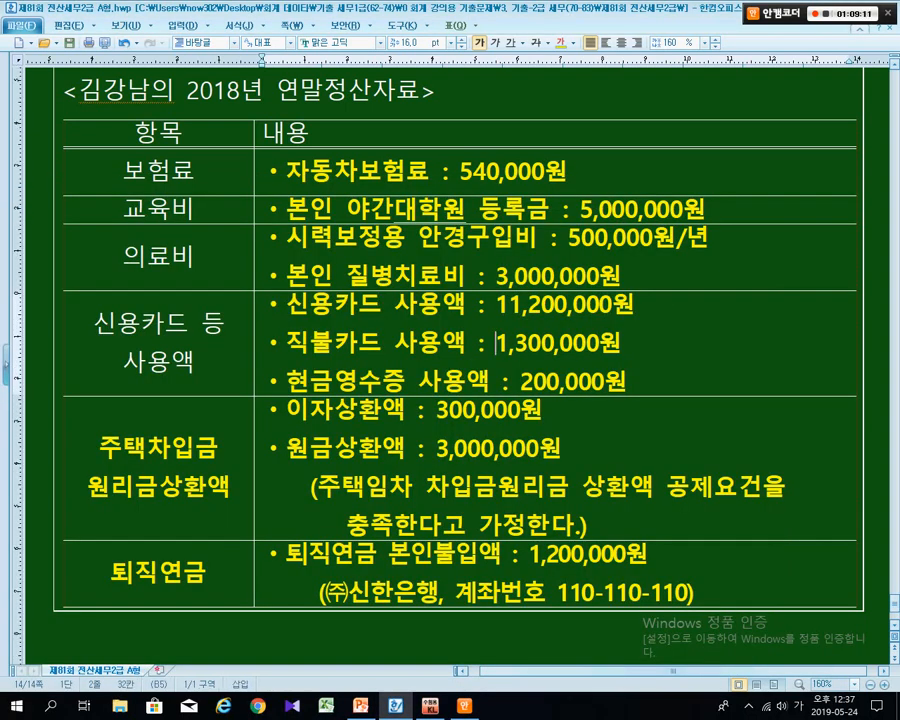